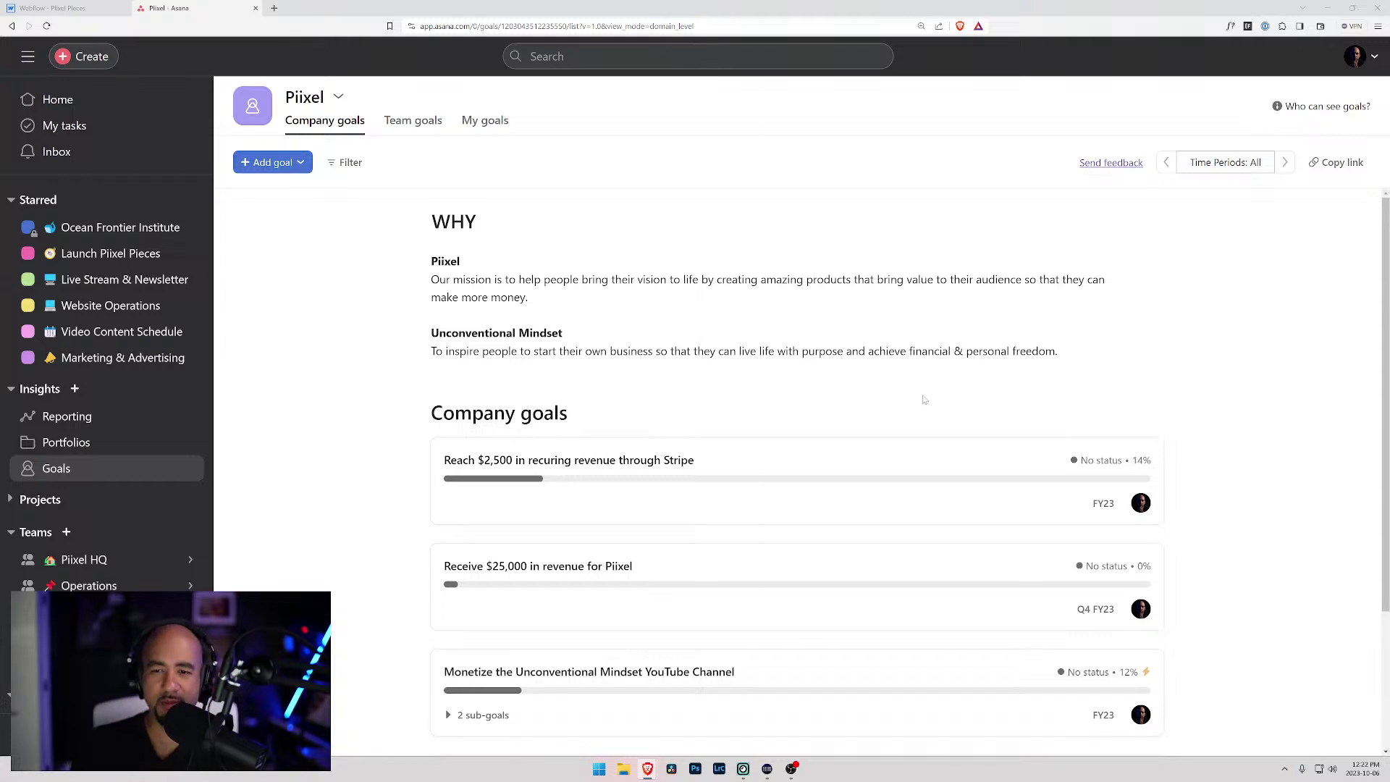
- Review the Piixel company goals page, from the WHY mission statements through the list of company goals
scroll(898, 339, "down", 2)
scroll(898, 340, "up", 2)
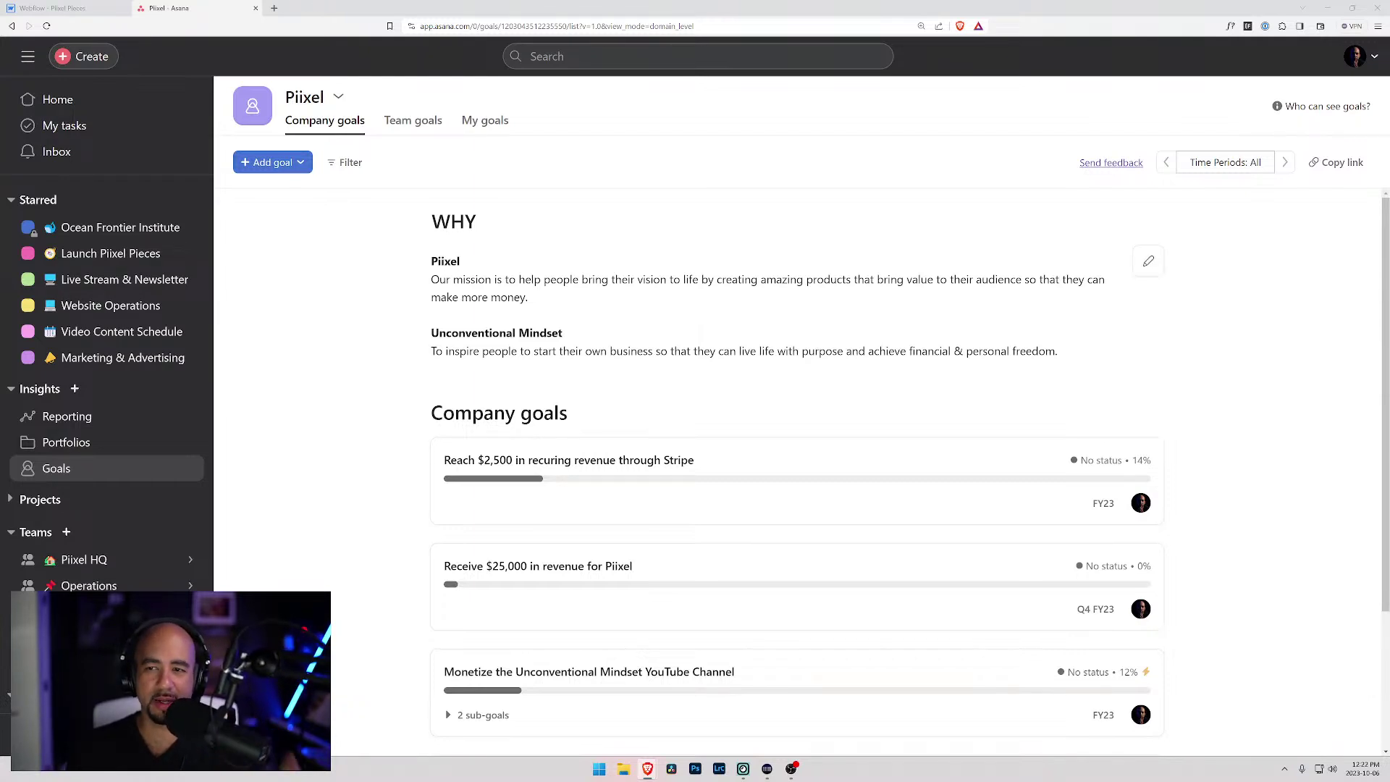
scroll(727, 351, "down", 2)
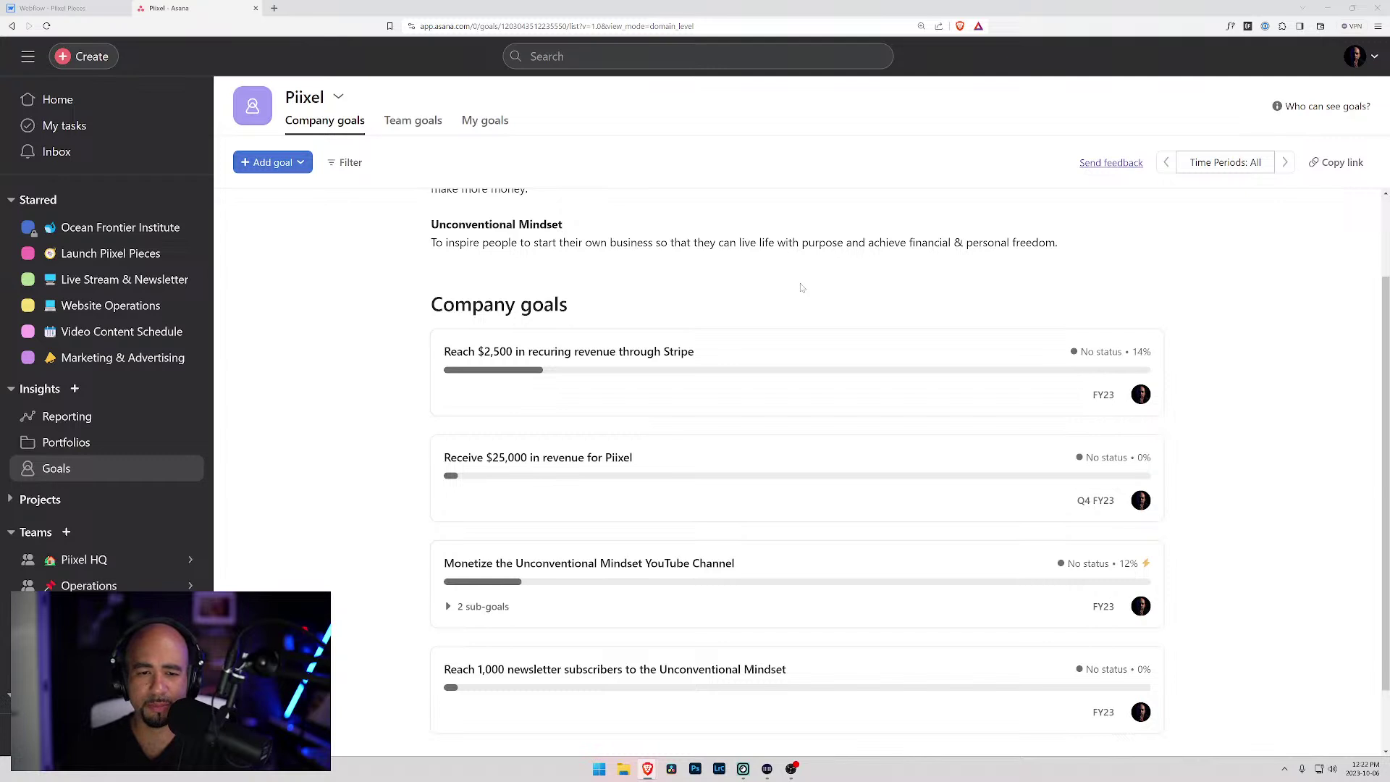
scroll(800, 287, "down", 1)
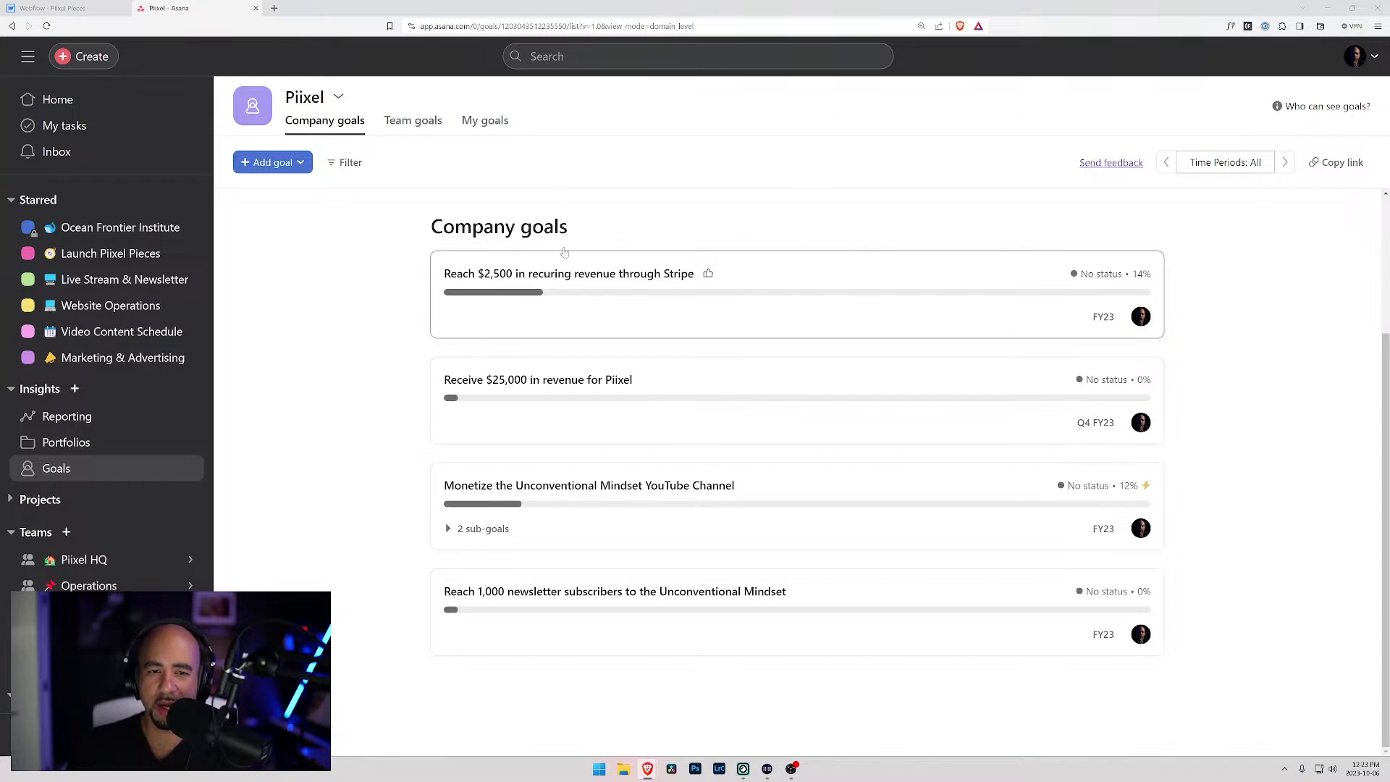
scroll(597, 259, "up", 3)
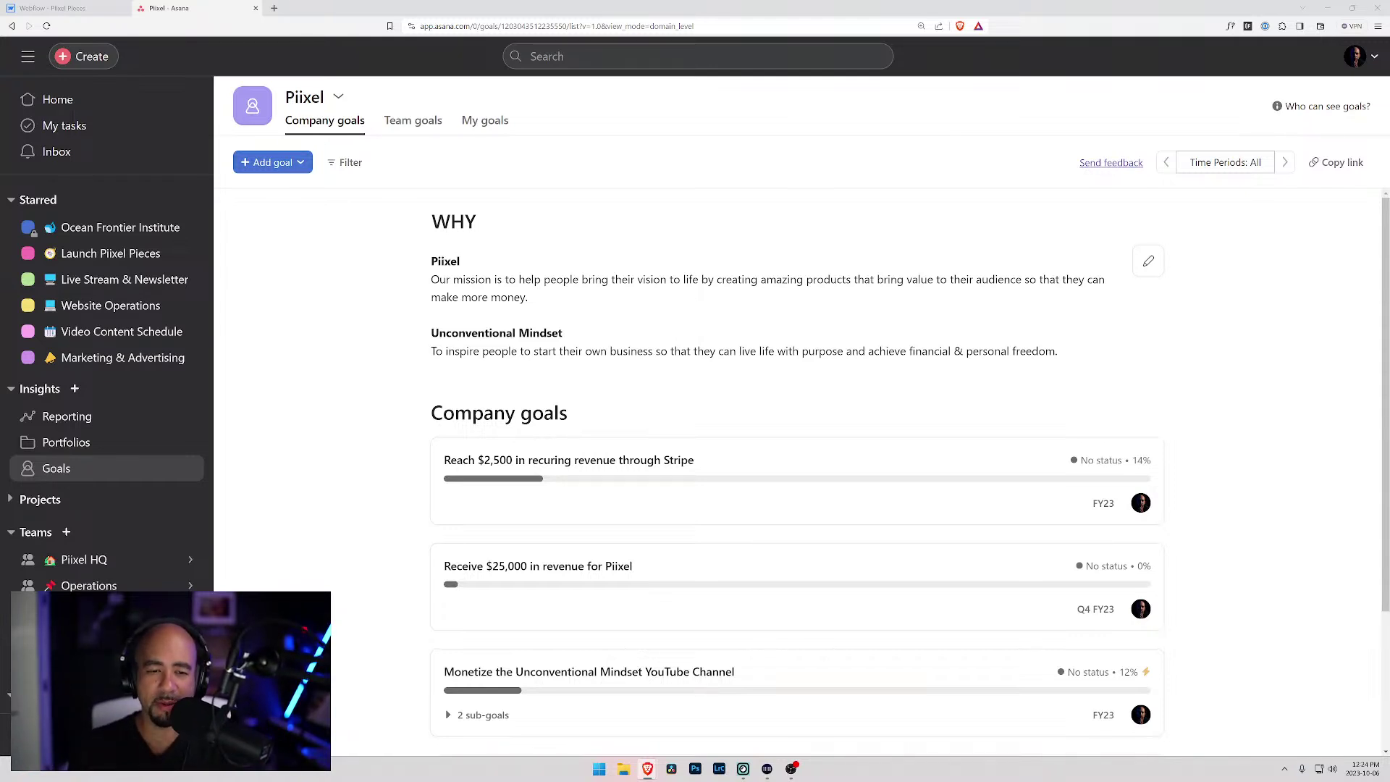
scroll(655, 428, "down", 3)
scroll(726, 400, "up", 1)
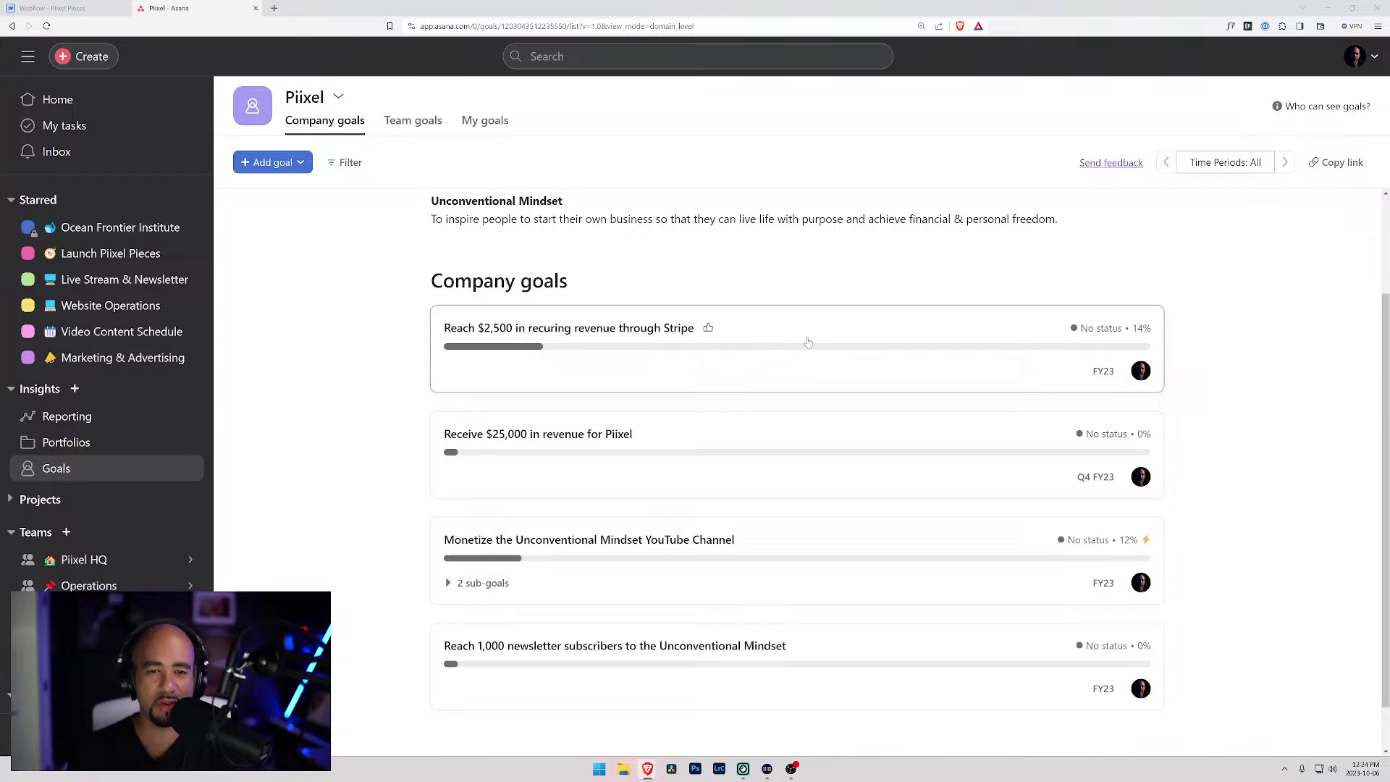
- Open piixel.ca in a new browser tab and view its website subscription plans and pricing
left_click(274, 8)
type("piixel.ca")
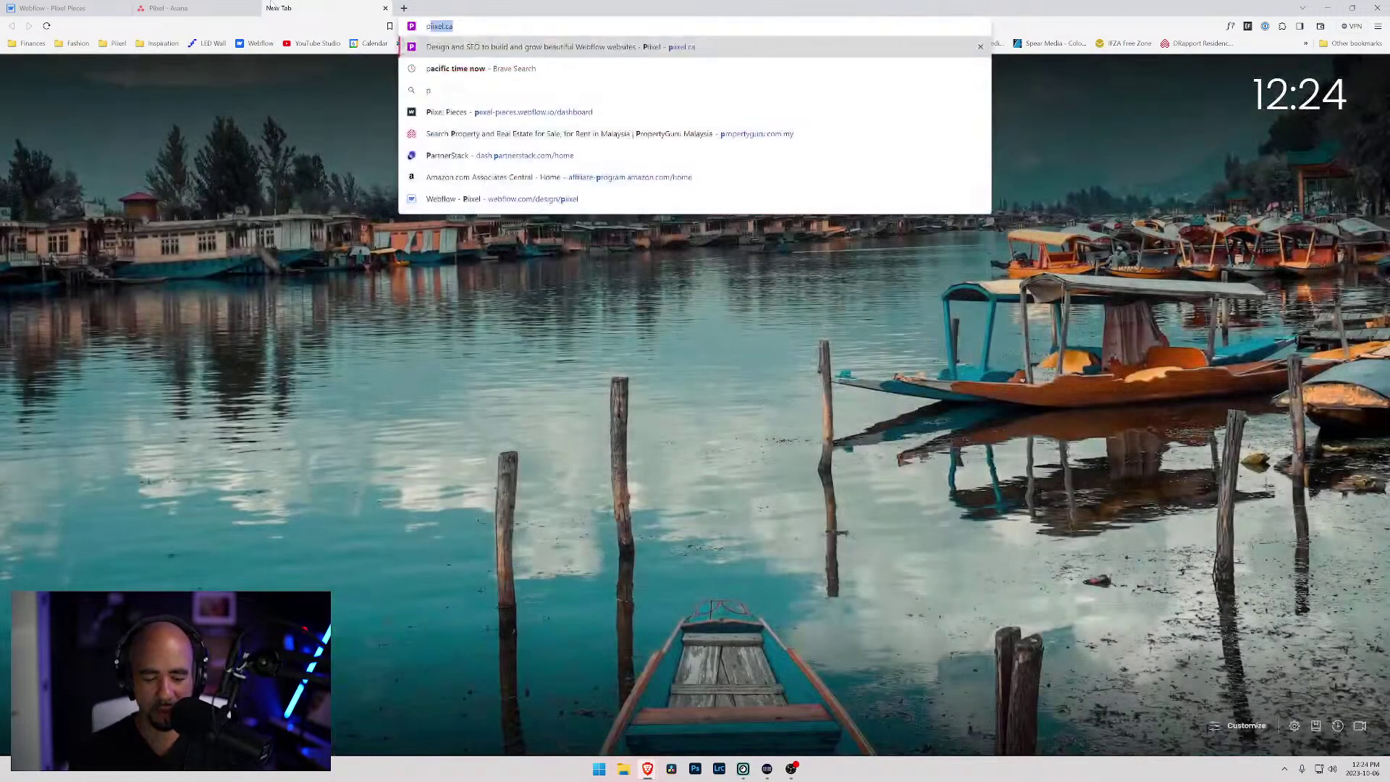
key("Return")
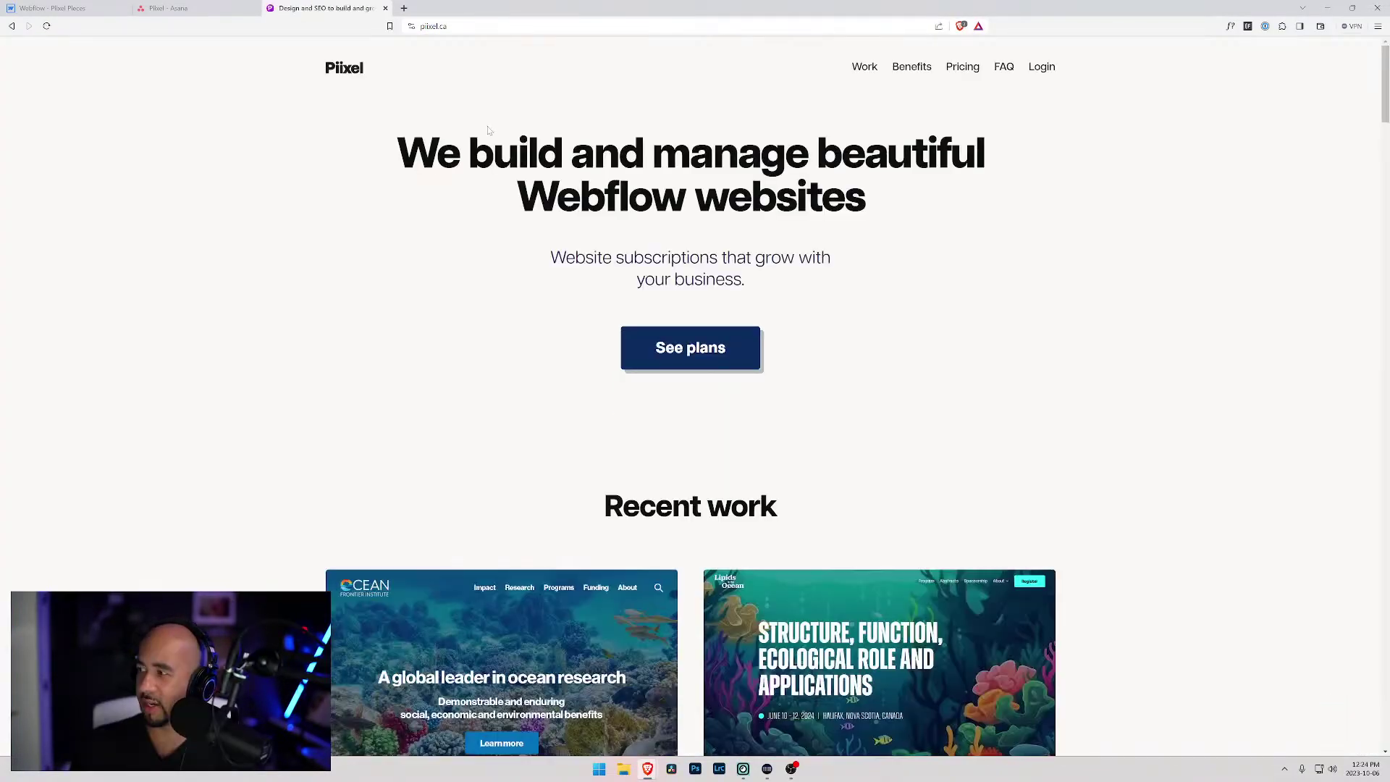
scroll(647, 170, "down", 5)
scroll(646, 171, "up", 4)
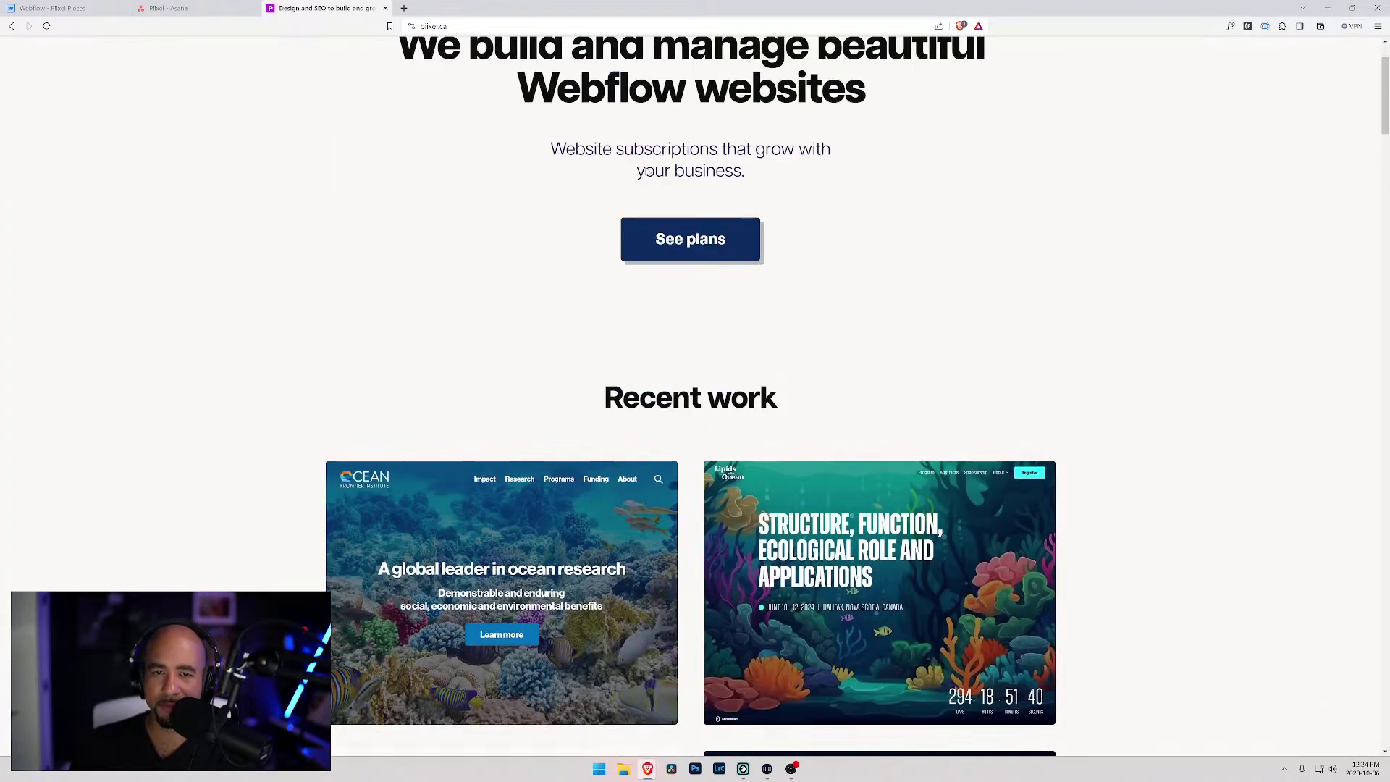
left_click(667, 235)
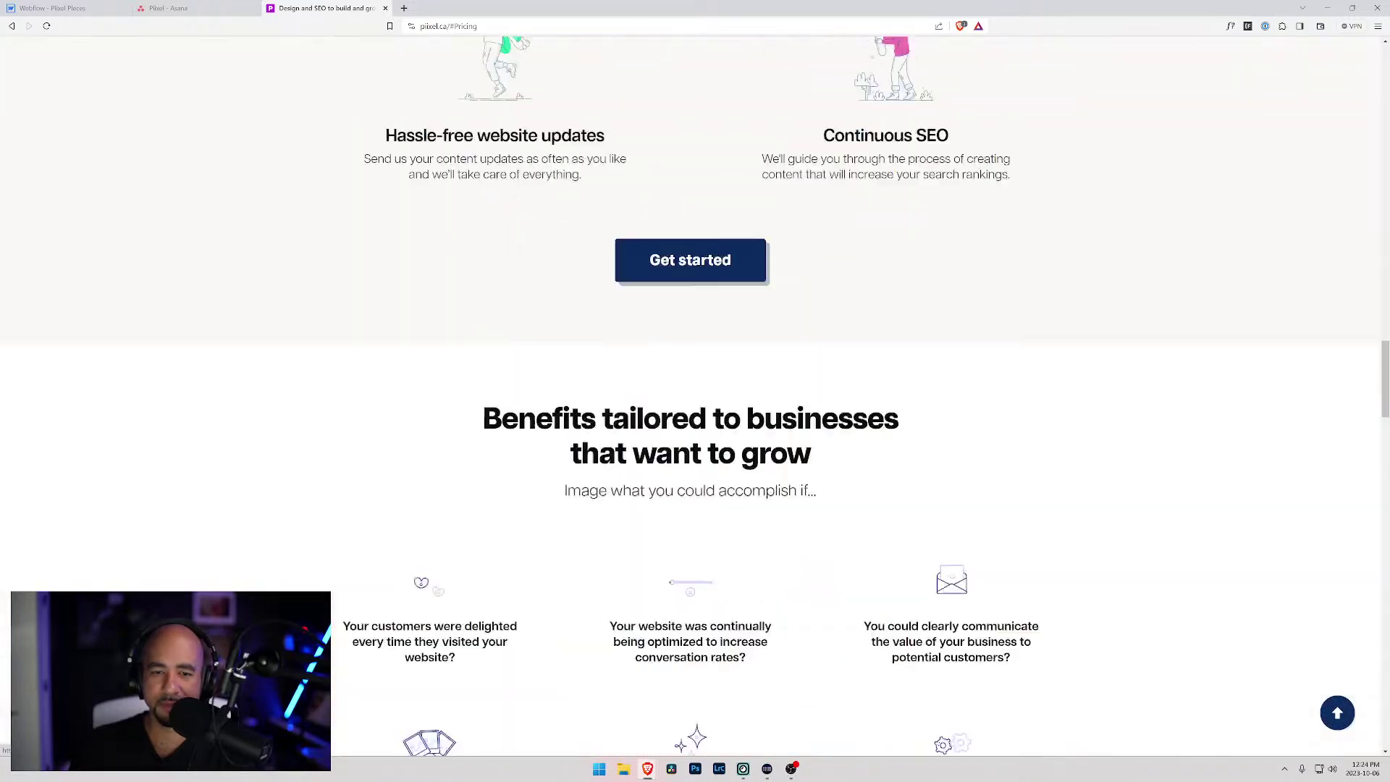
scroll(442, 434, "down", 2)
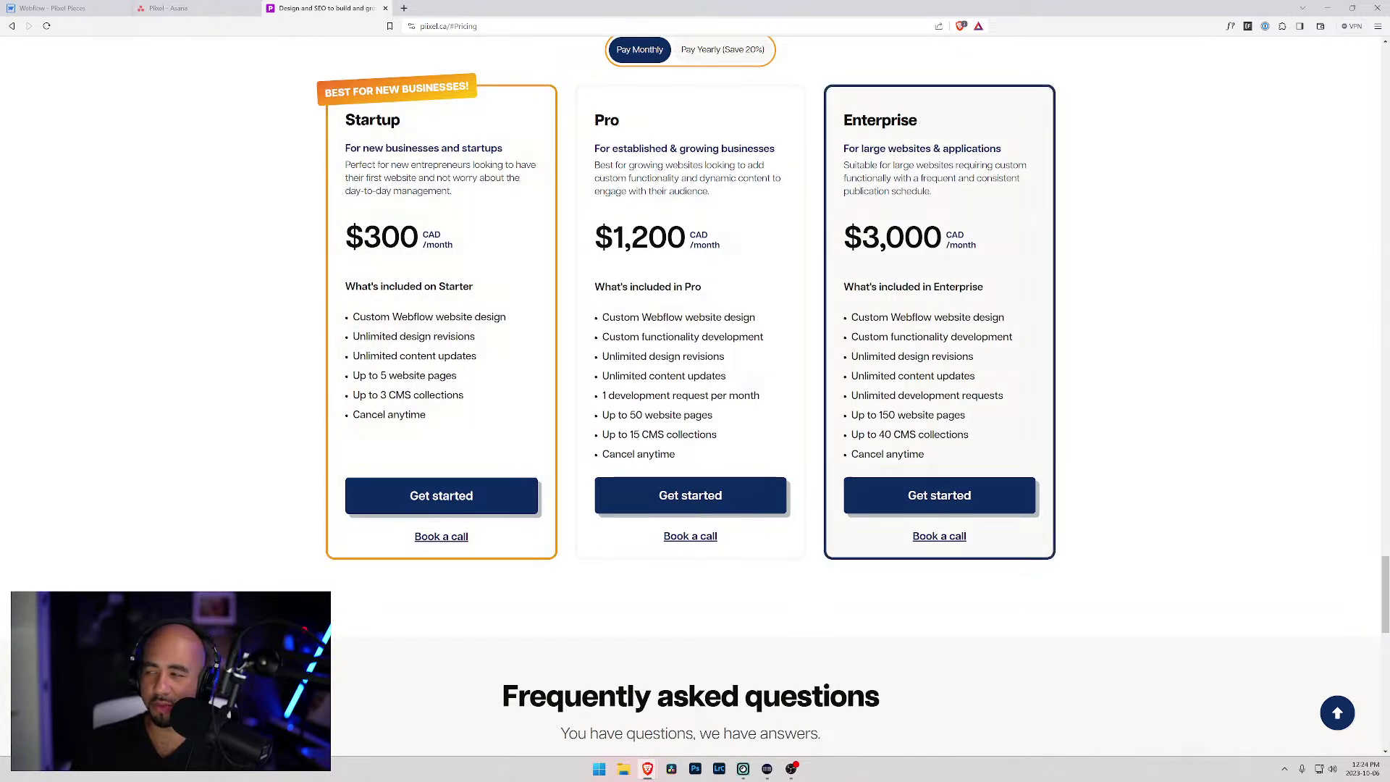
- Switch back to Asana, open the "Reach $2,500 in recuring revenue through Stripe" goal and review its plan breakdown
left_click(204, 10)
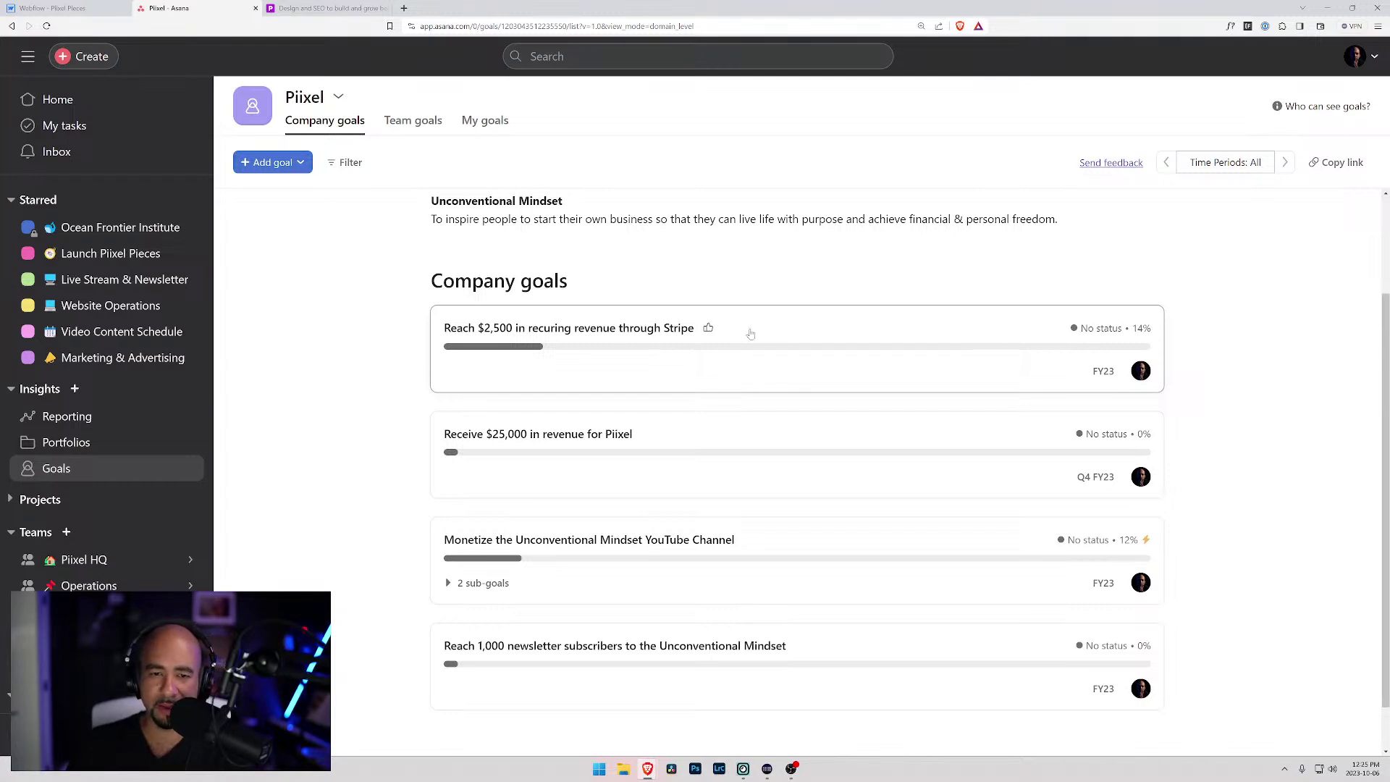
left_click(814, 331)
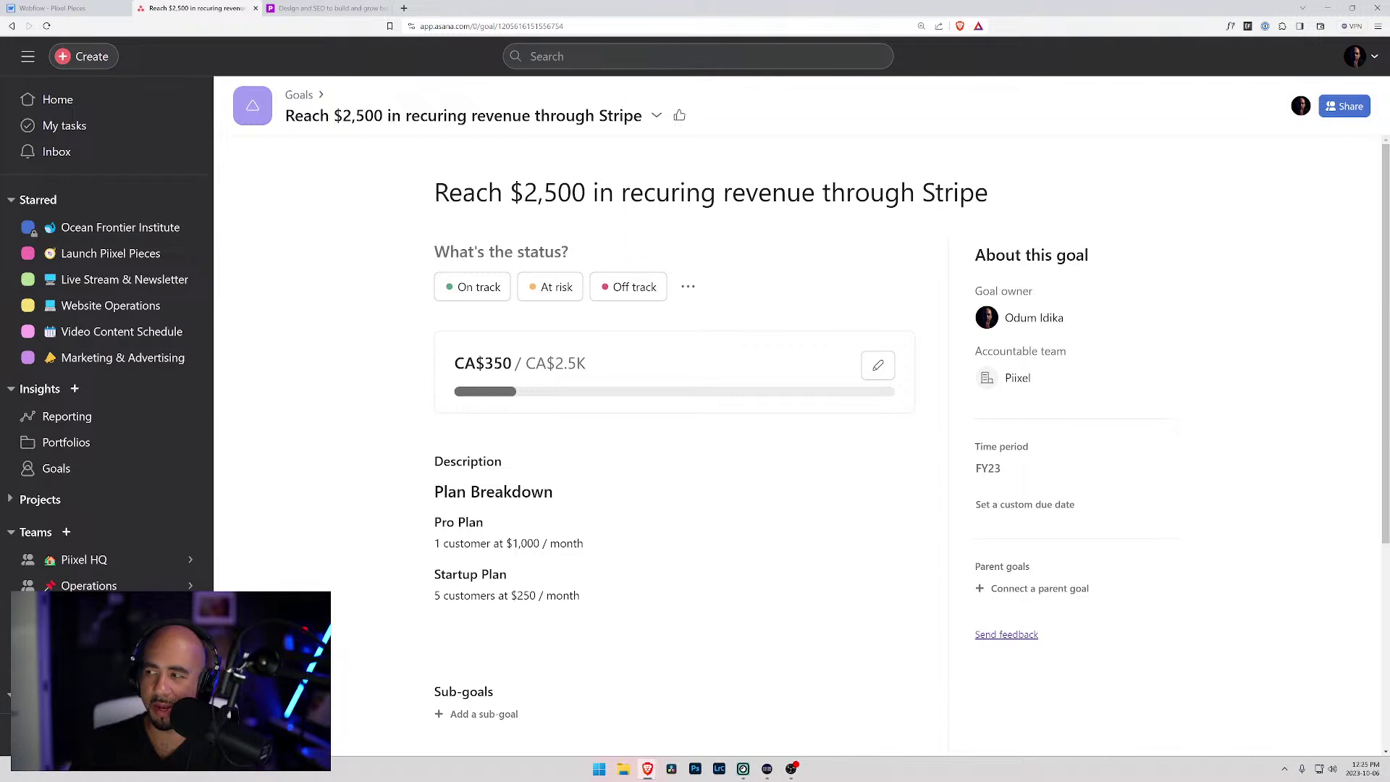
scroll(598, 375, "down", 2)
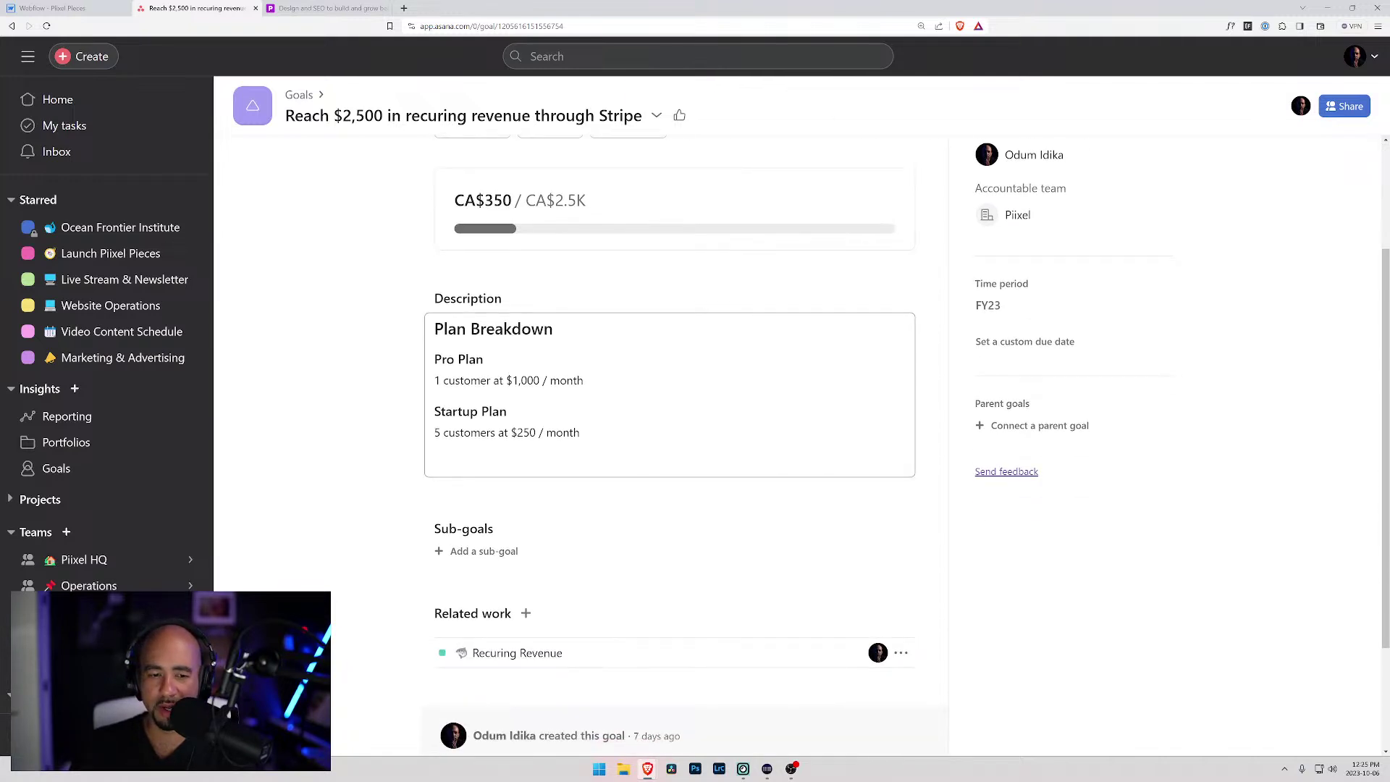
scroll(412, 329, "up", 2)
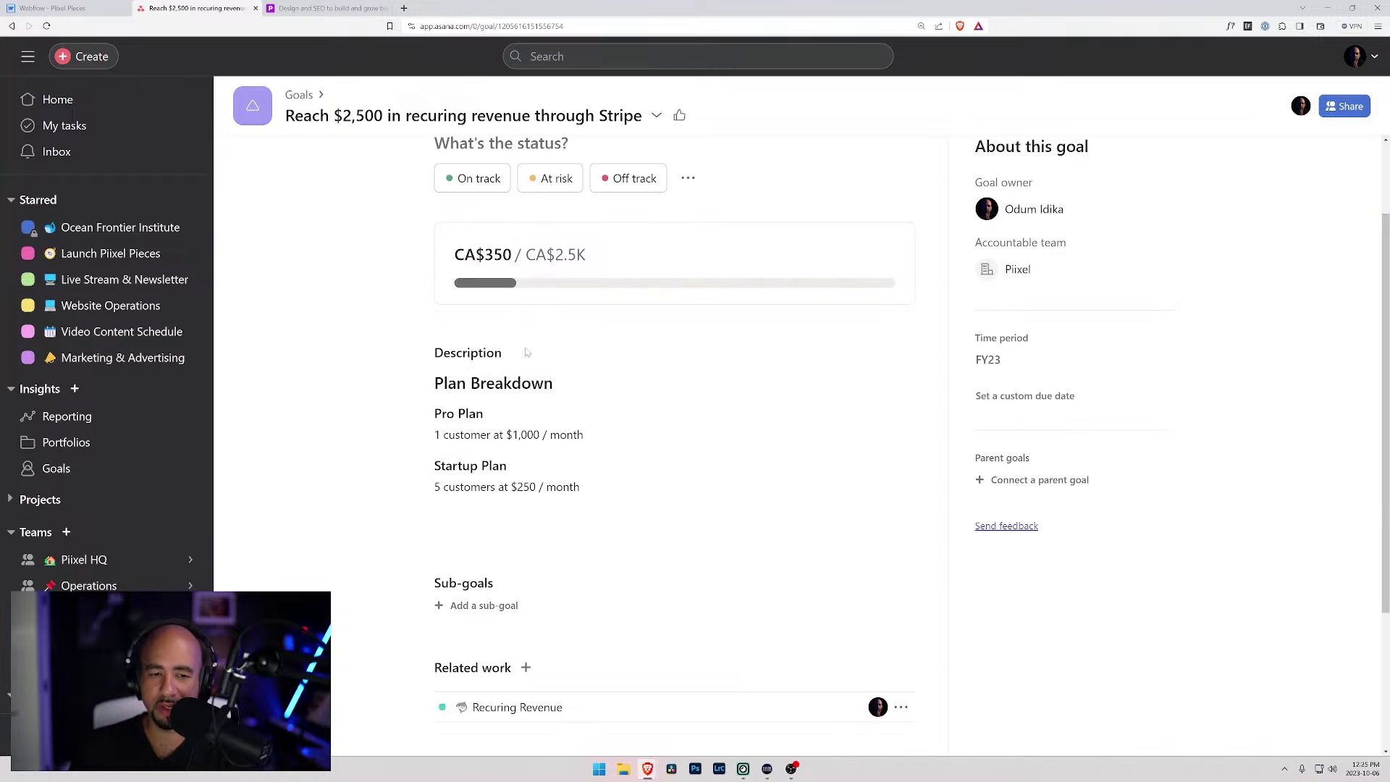
left_click_drag(583, 434, 434, 434)
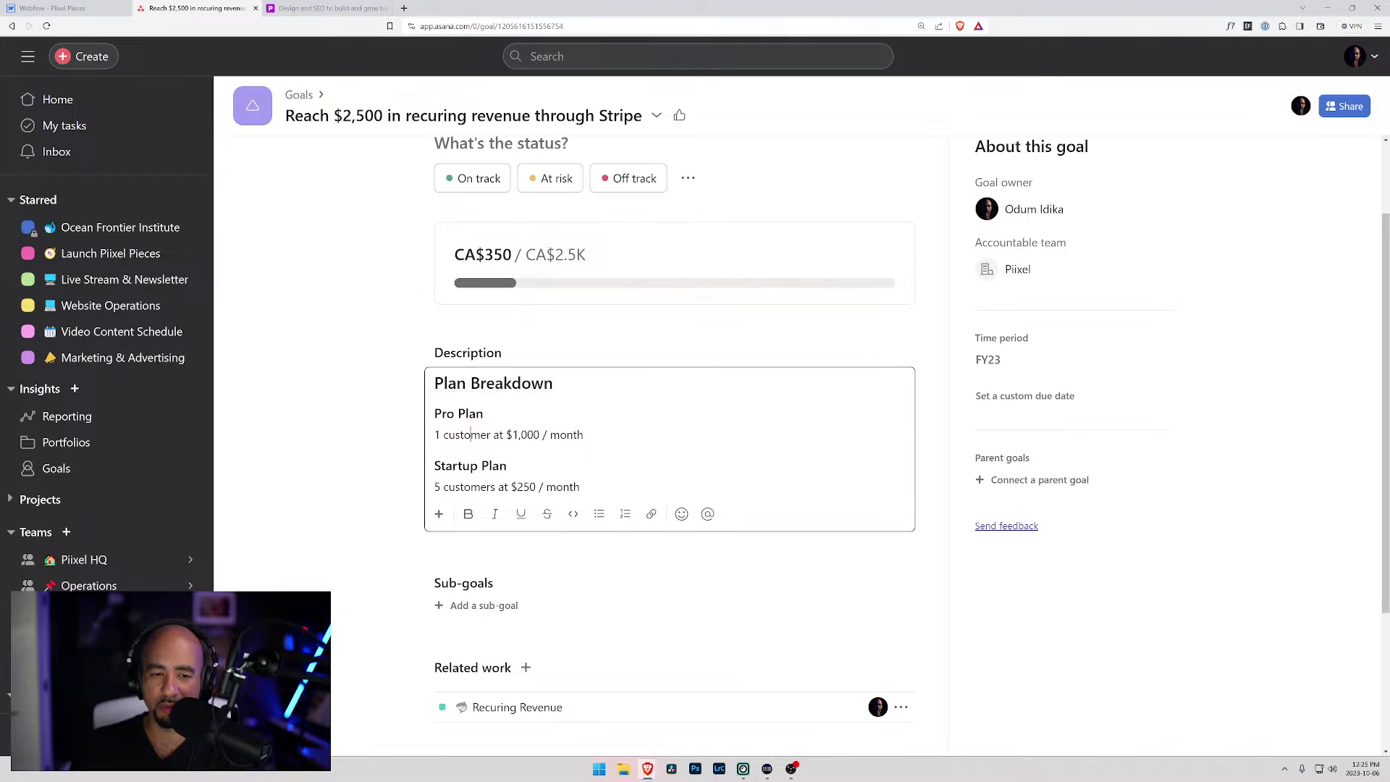
left_click_drag(580, 486, 434, 487)
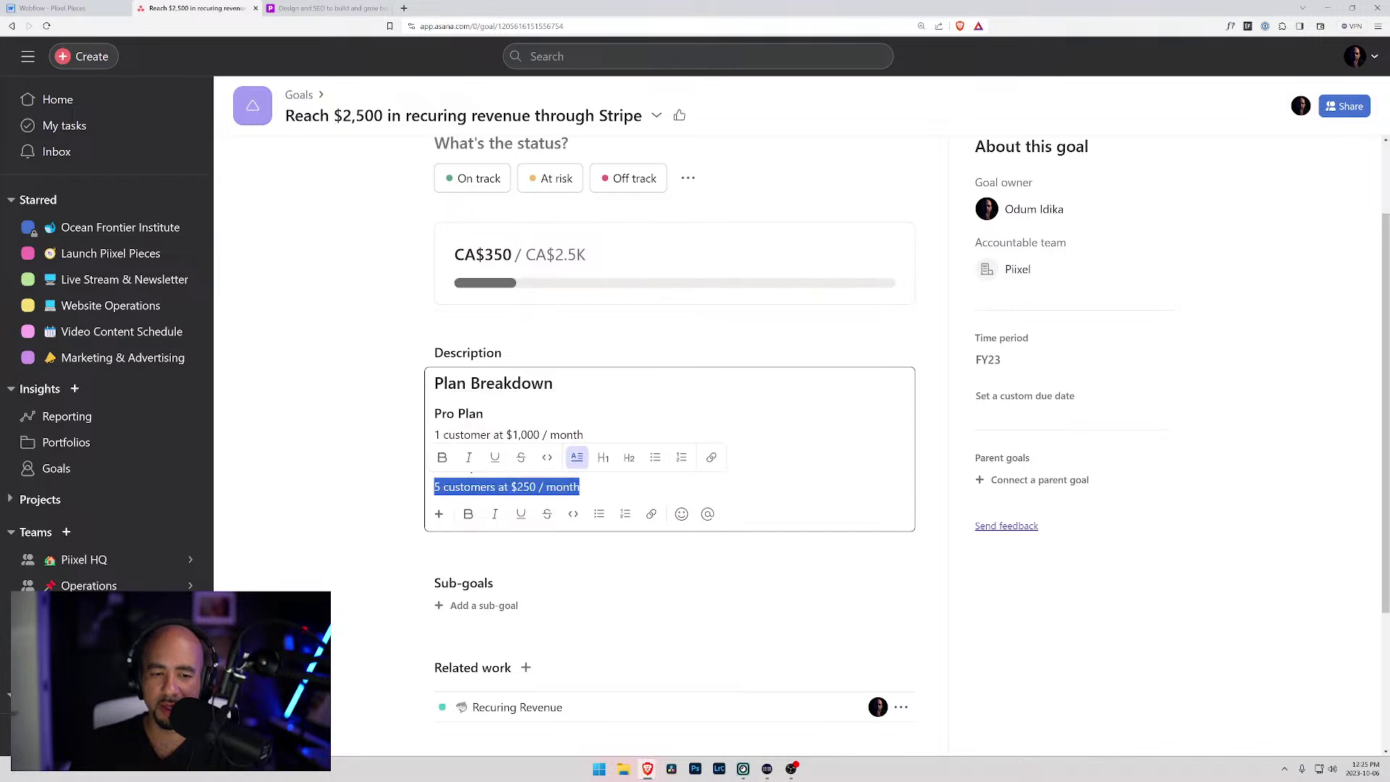
left_click(581, 486)
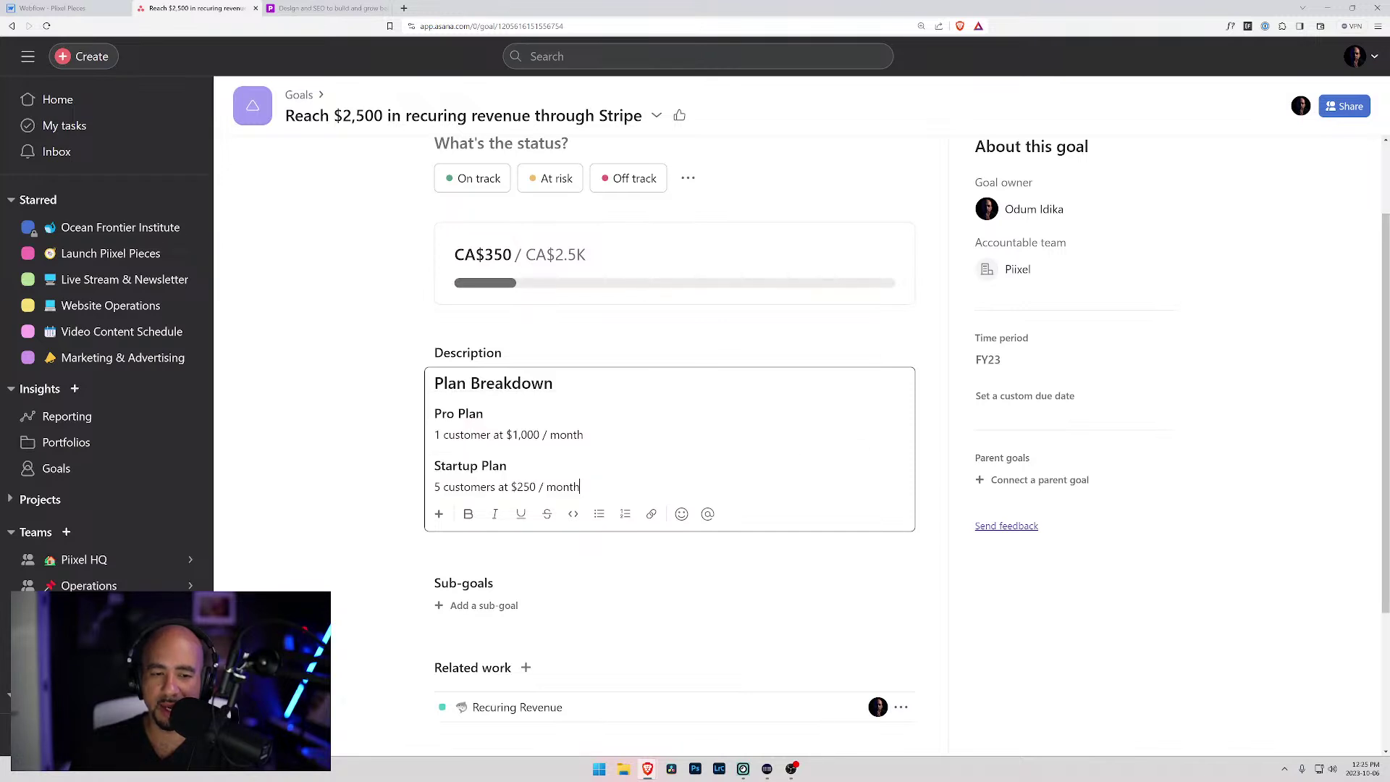
left_click(574, 330)
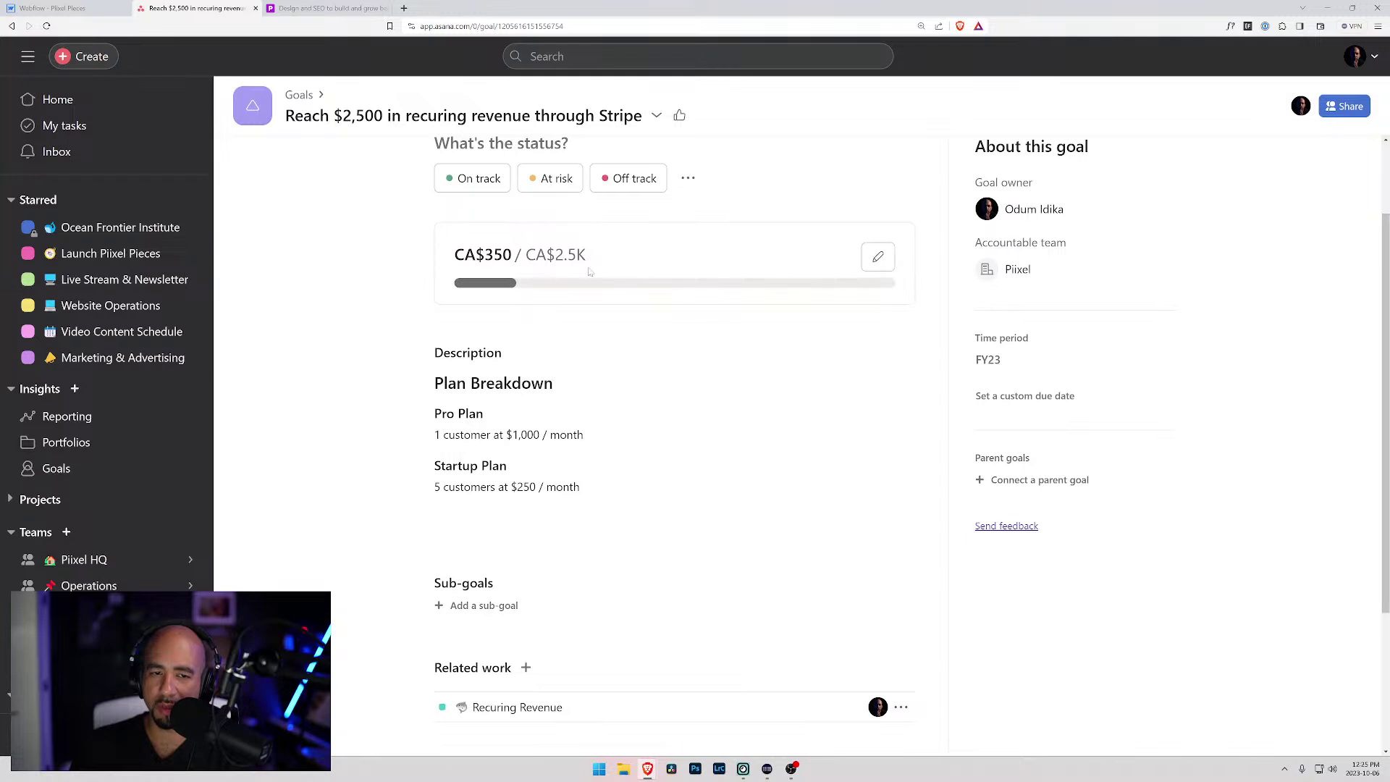
scroll(621, 305, "up", 2)
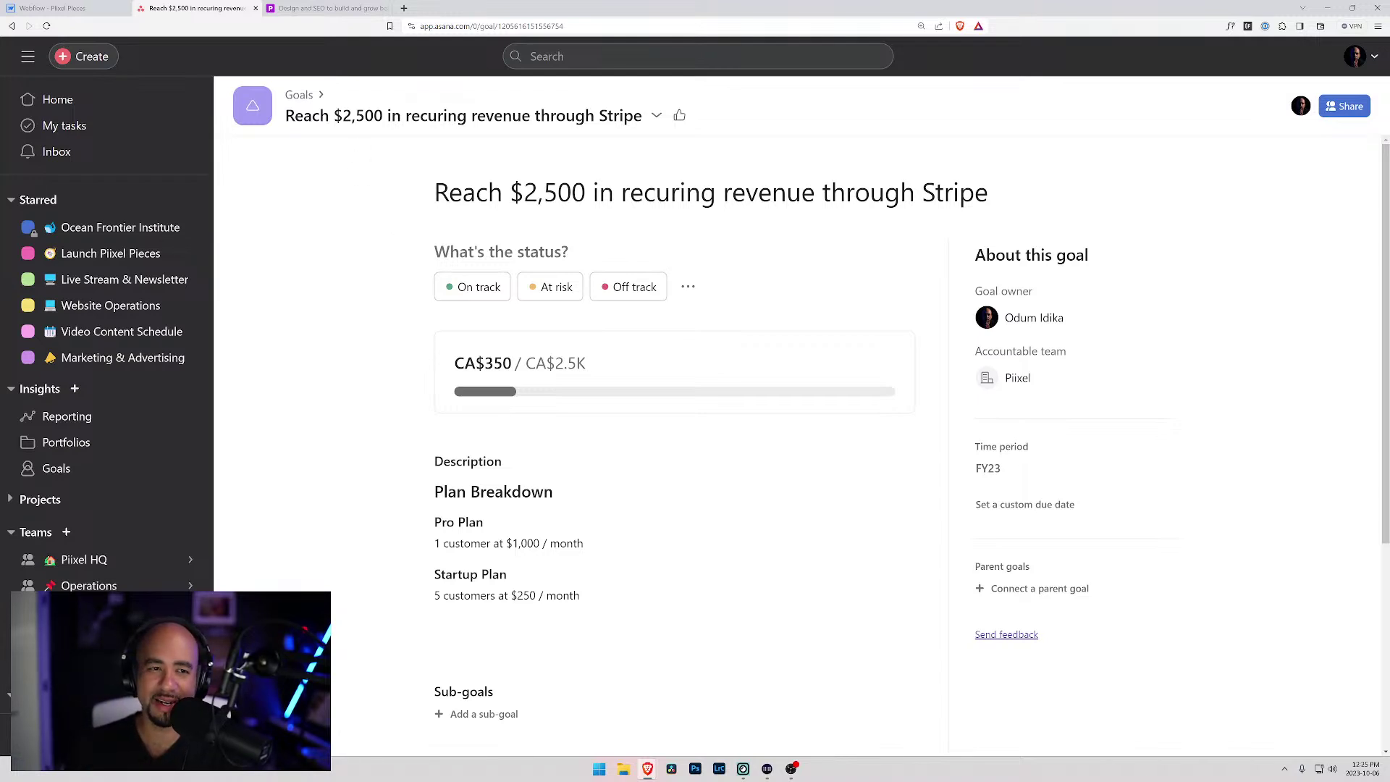
- Return to the company goals, open "Receive $25,000 in revenue for Piixel" and read the revenue targets in its description
left_click(299, 96)
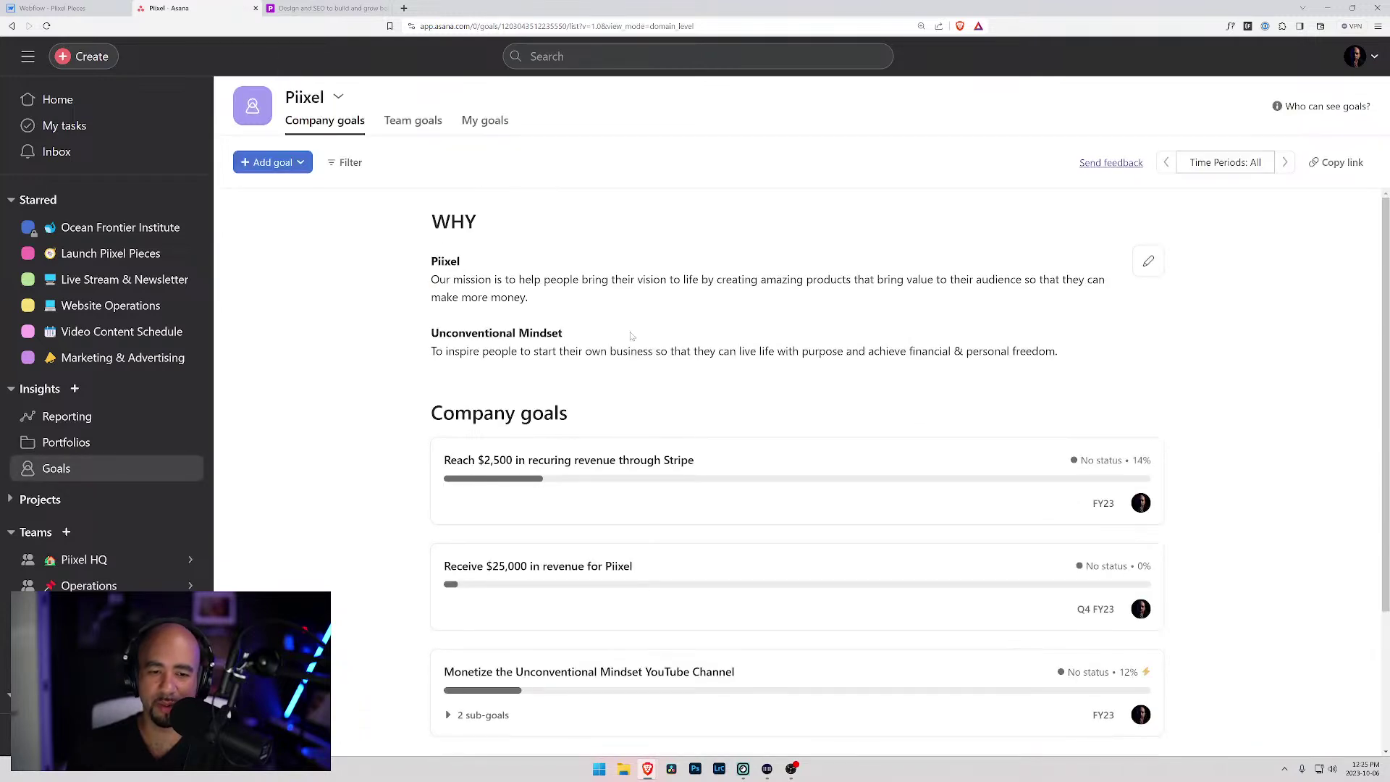
scroll(649, 335, "down", 3)
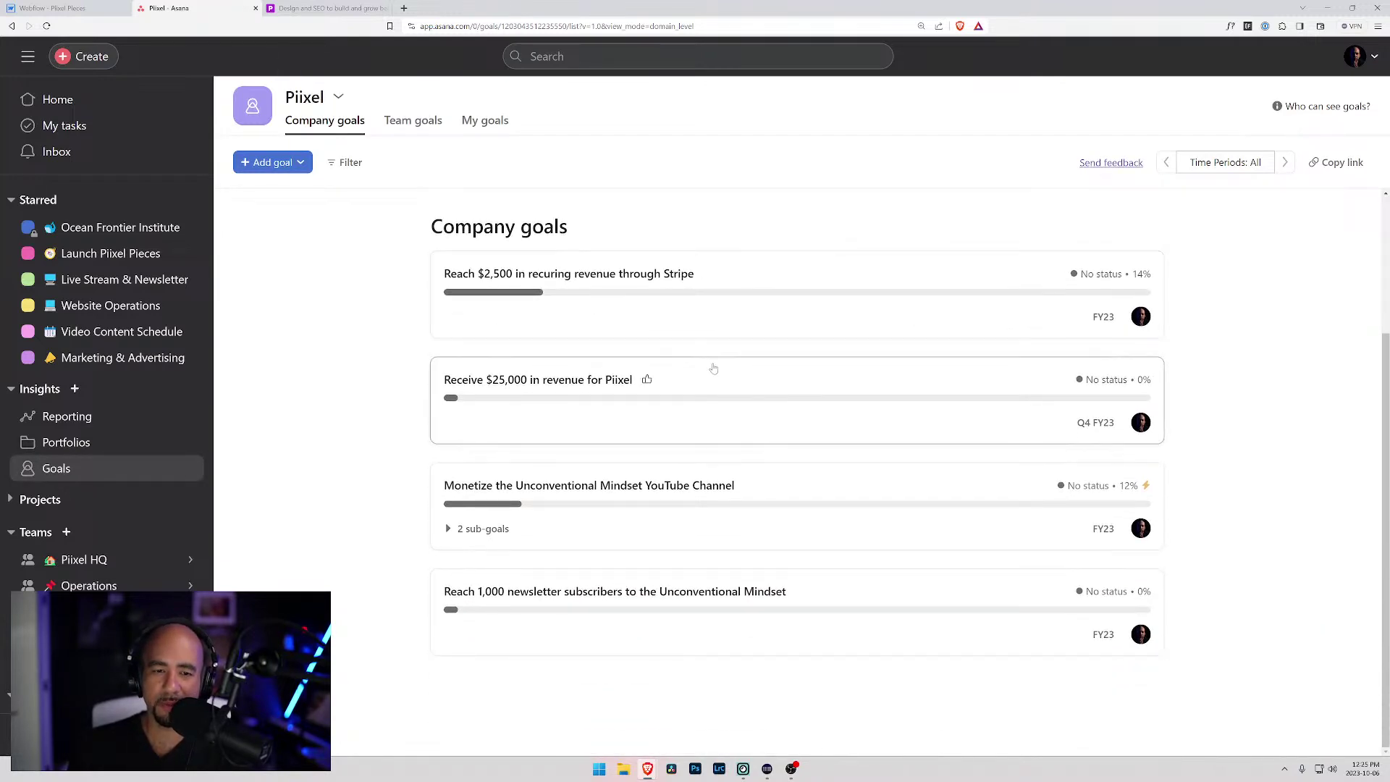
left_click(806, 391)
scroll(541, 310, "down", 2)
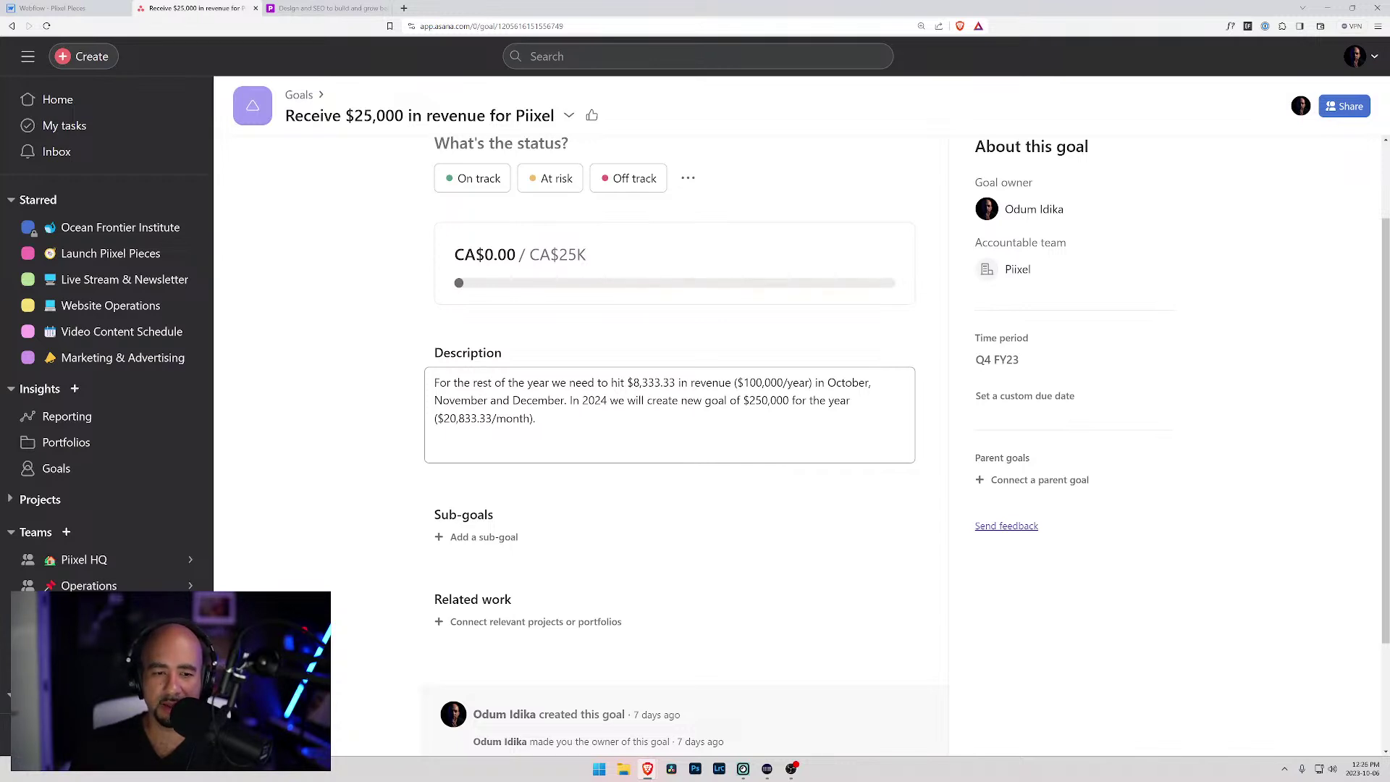
left_click_drag(633, 382, 809, 382)
left_click(733, 382)
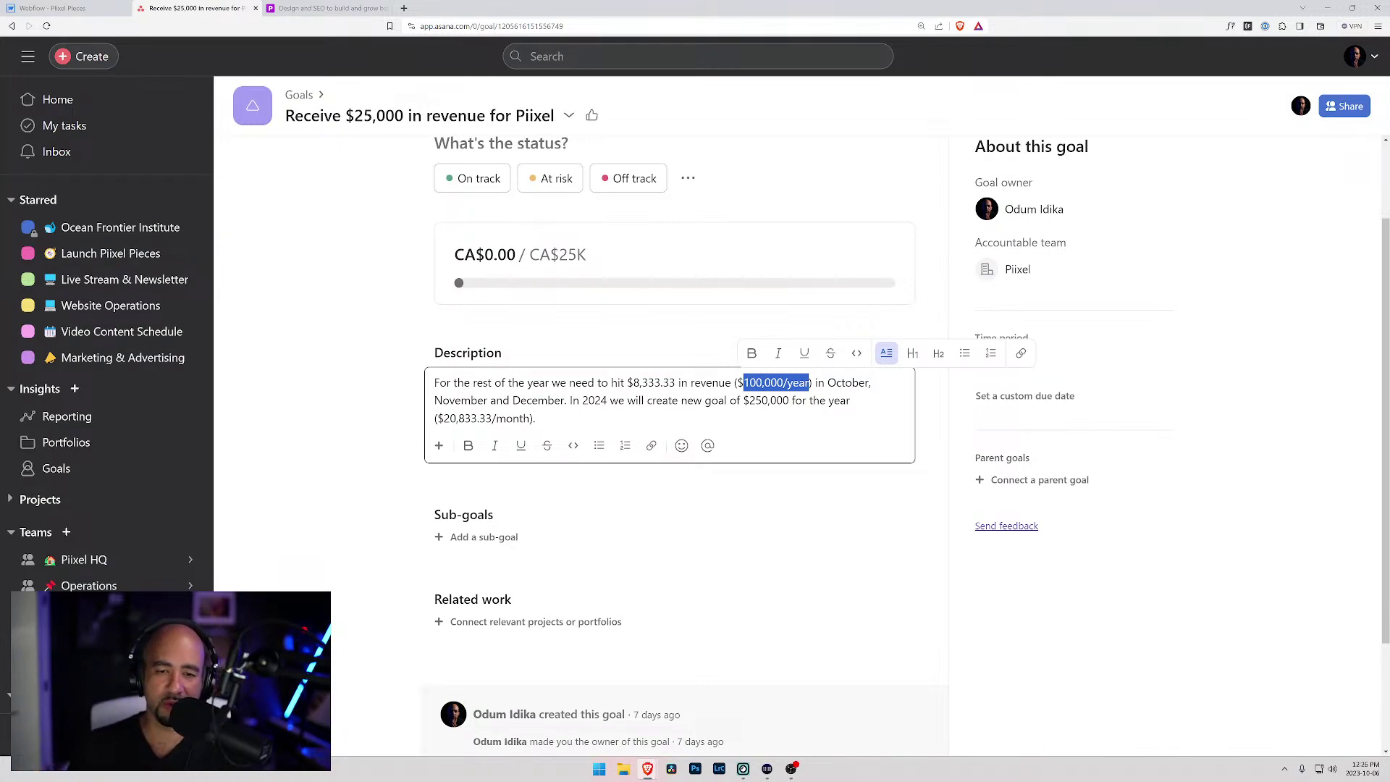
left_click(677, 400)
left_click_drag(749, 401, 791, 400)
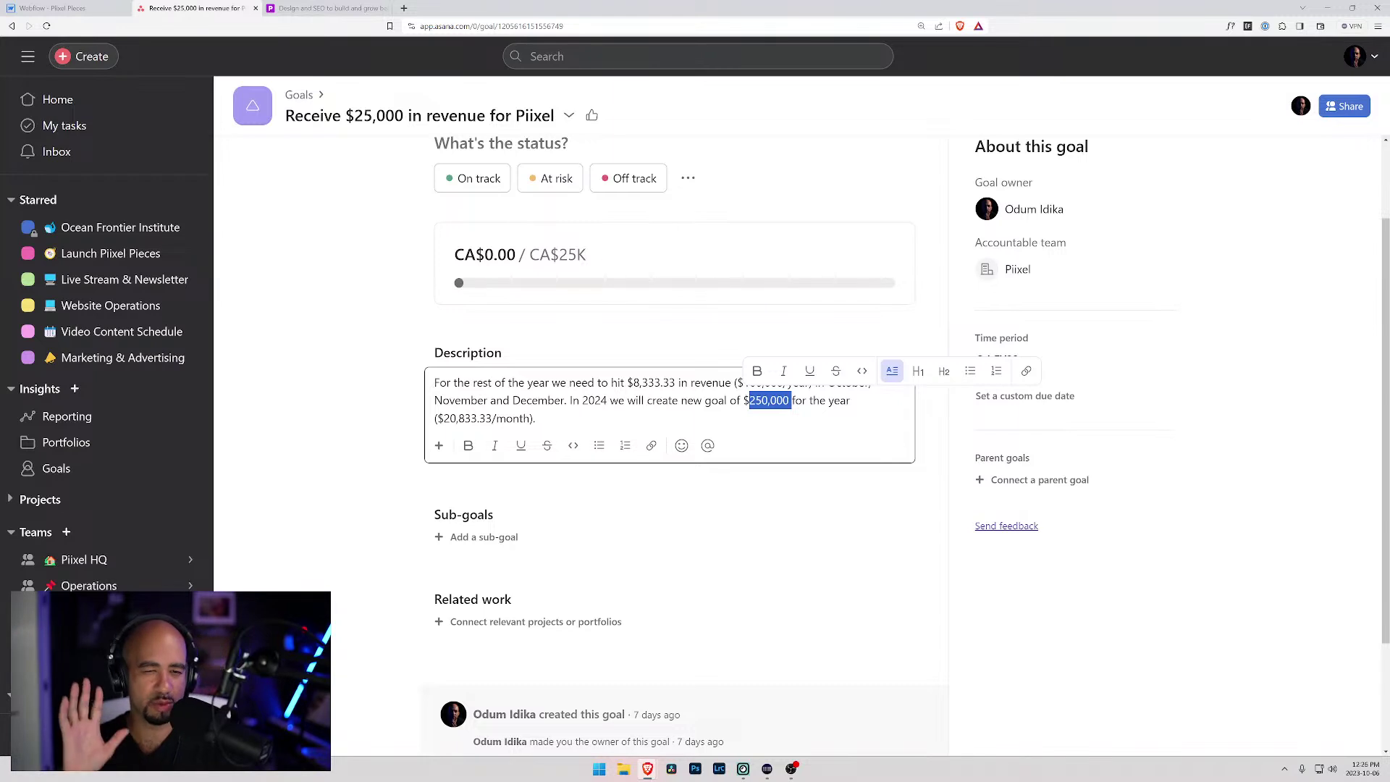
left_click(413, 333)
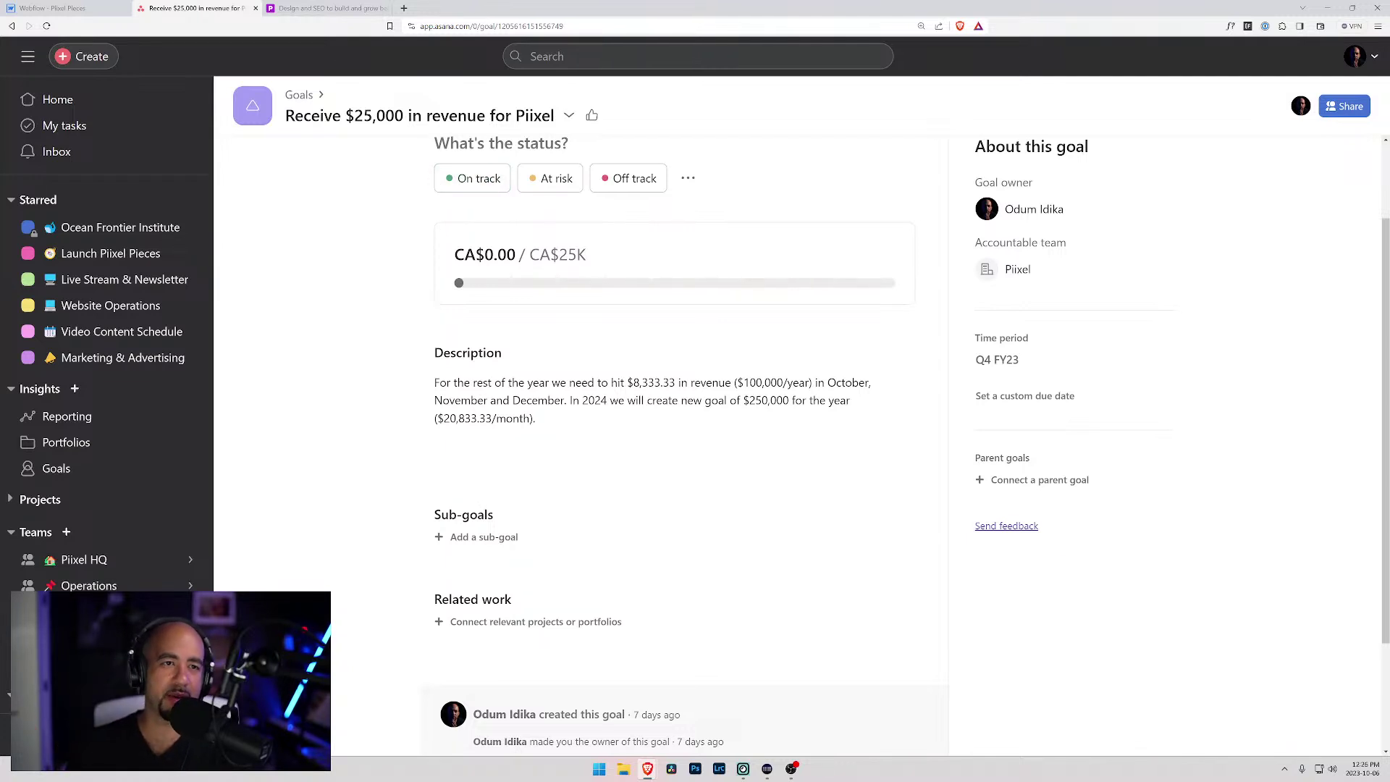
- Go back to the company goals and expand the sub-goals of "Monetize the Unconventional Mindset YouTube Channel"
left_click(299, 95)
scroll(552, 319, "down", 5)
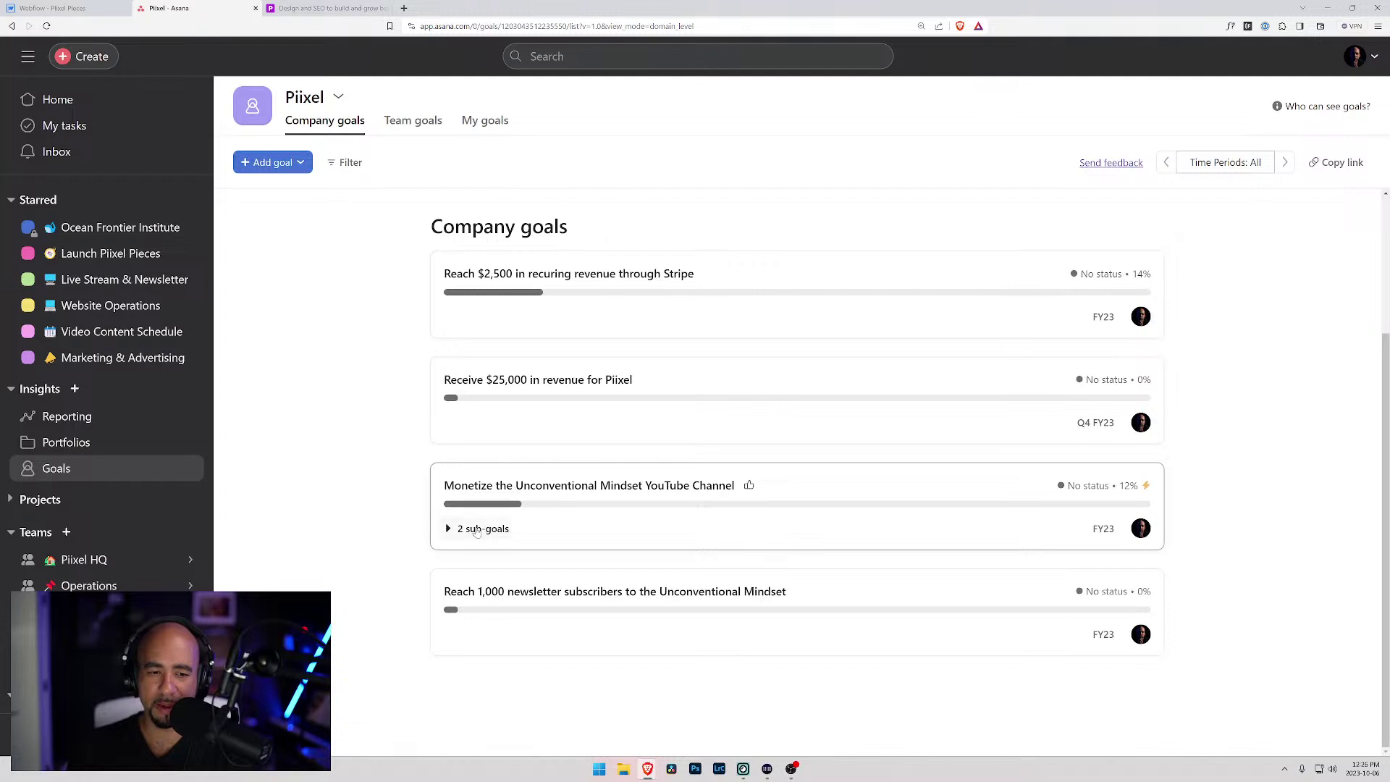
left_click(471, 535)
scroll(517, 442, "down", 2)
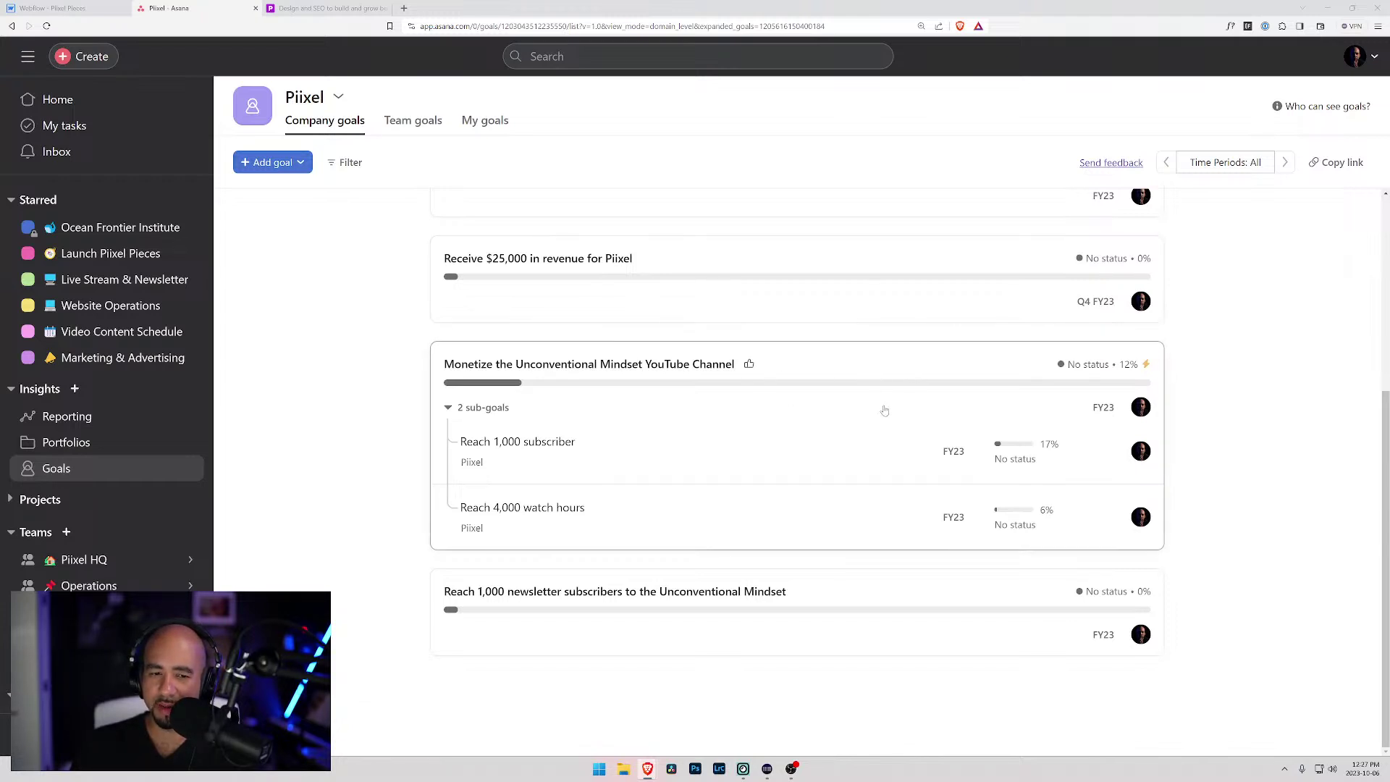
scroll(1013, 411, "up", 2)
scroll(1010, 411, "down", 1)
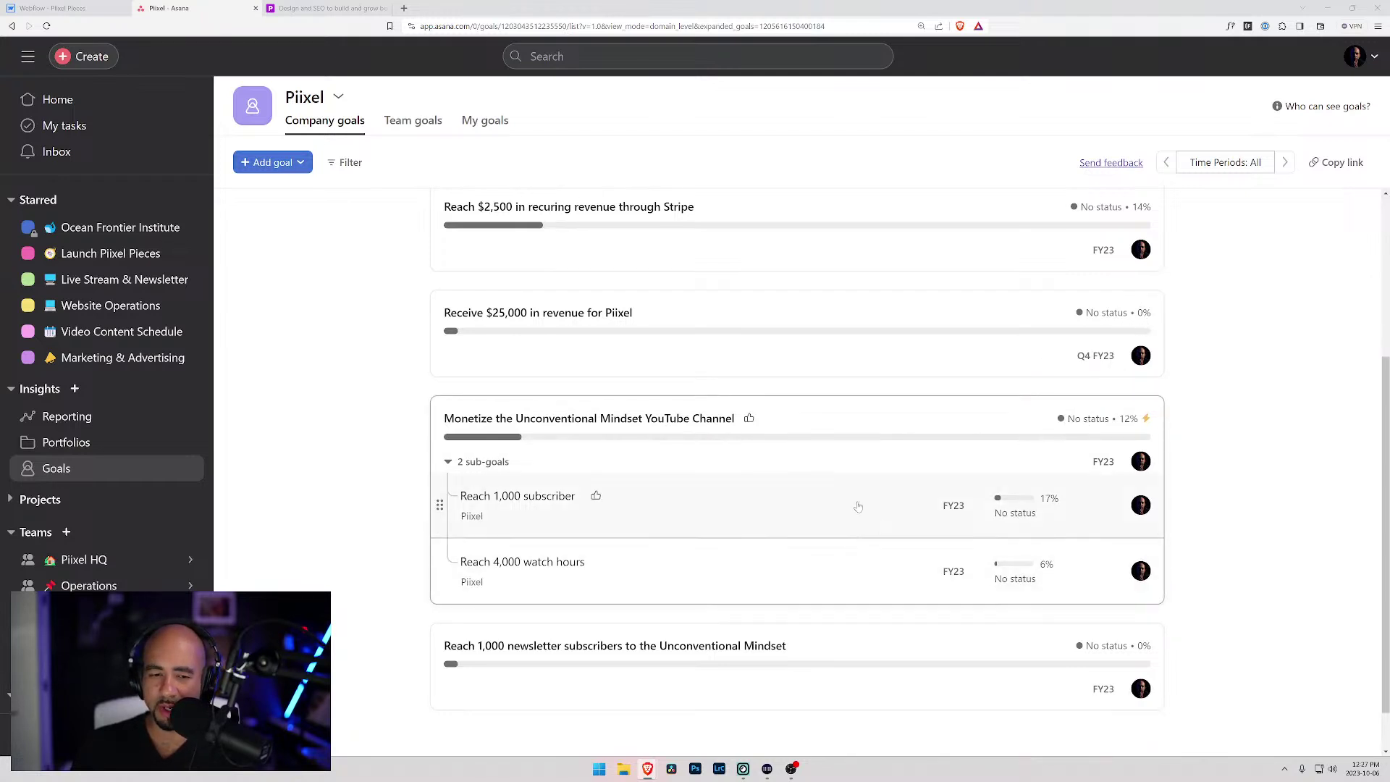
- Set the current value of the "Reach 1,000 subscriber" sub-goal to 171 and save its progress settings
left_click(774, 511)
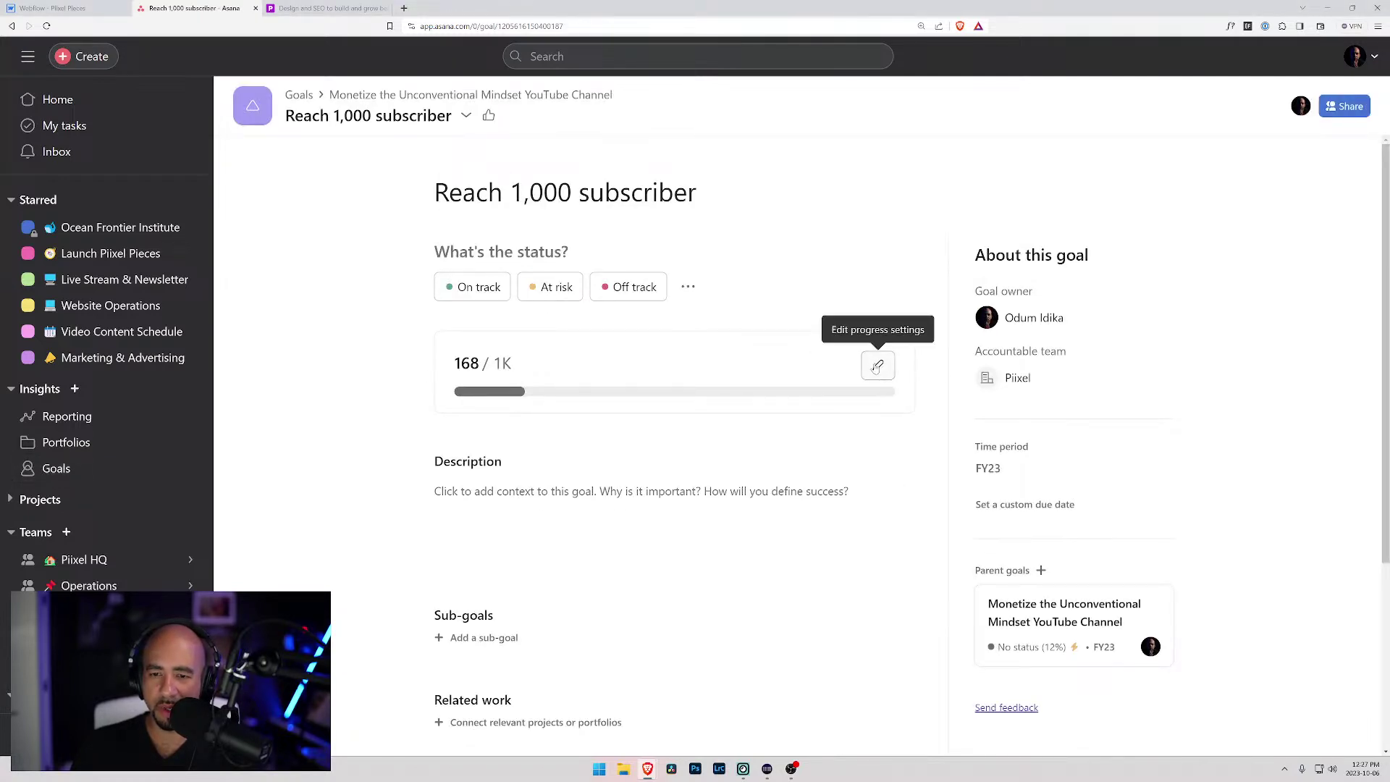
left_click(876, 367)
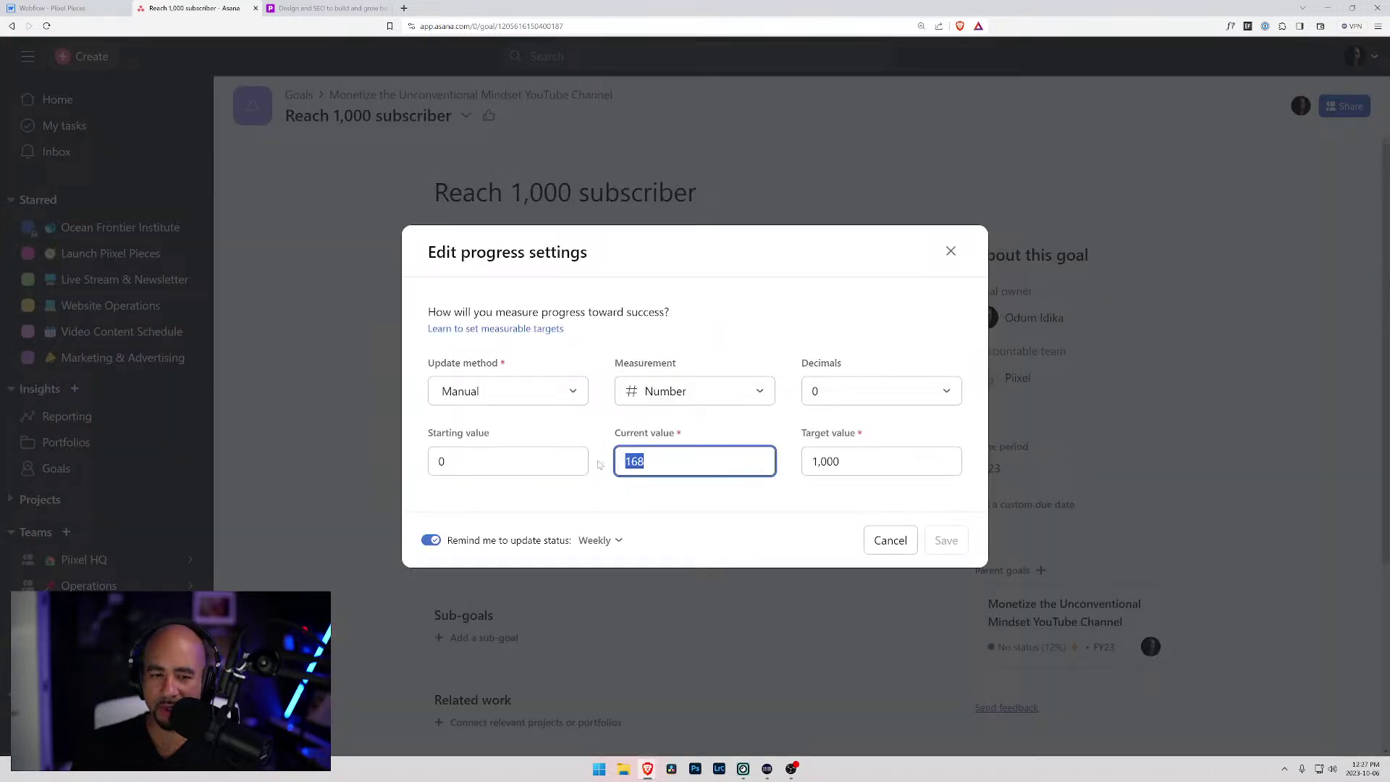
type("171")
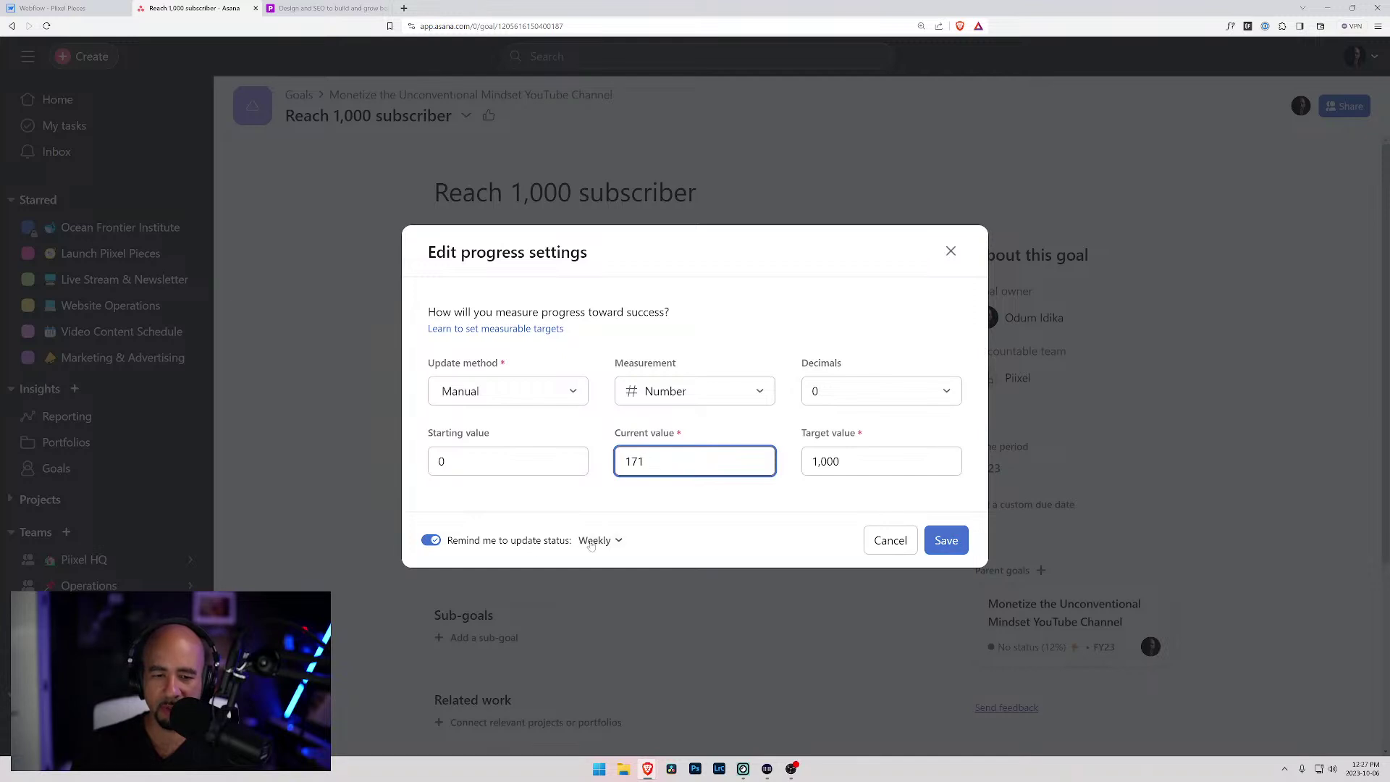
left_click(949, 544)
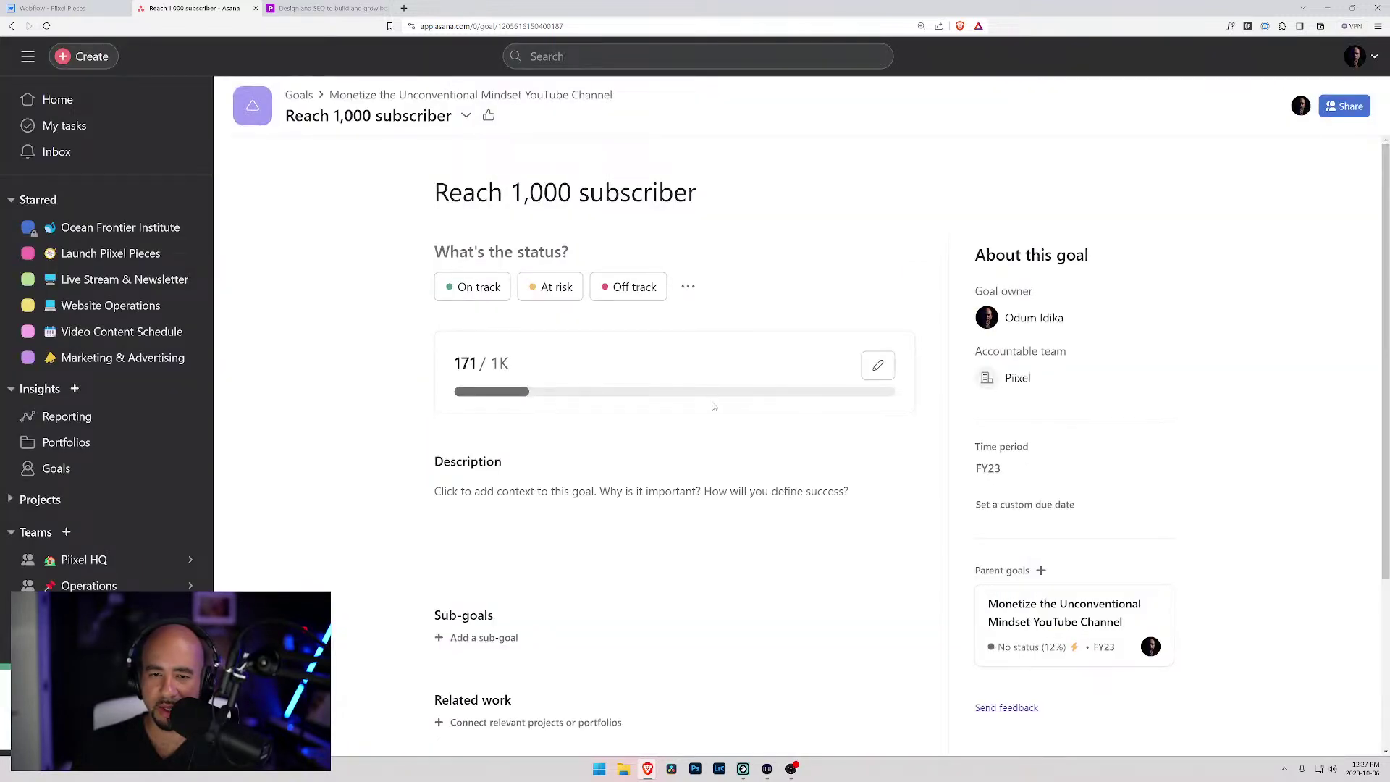
- Set the current value of the "Reach 4,000 watch hours" sub-goal to 260 and save its progress settings
left_click(463, 94)
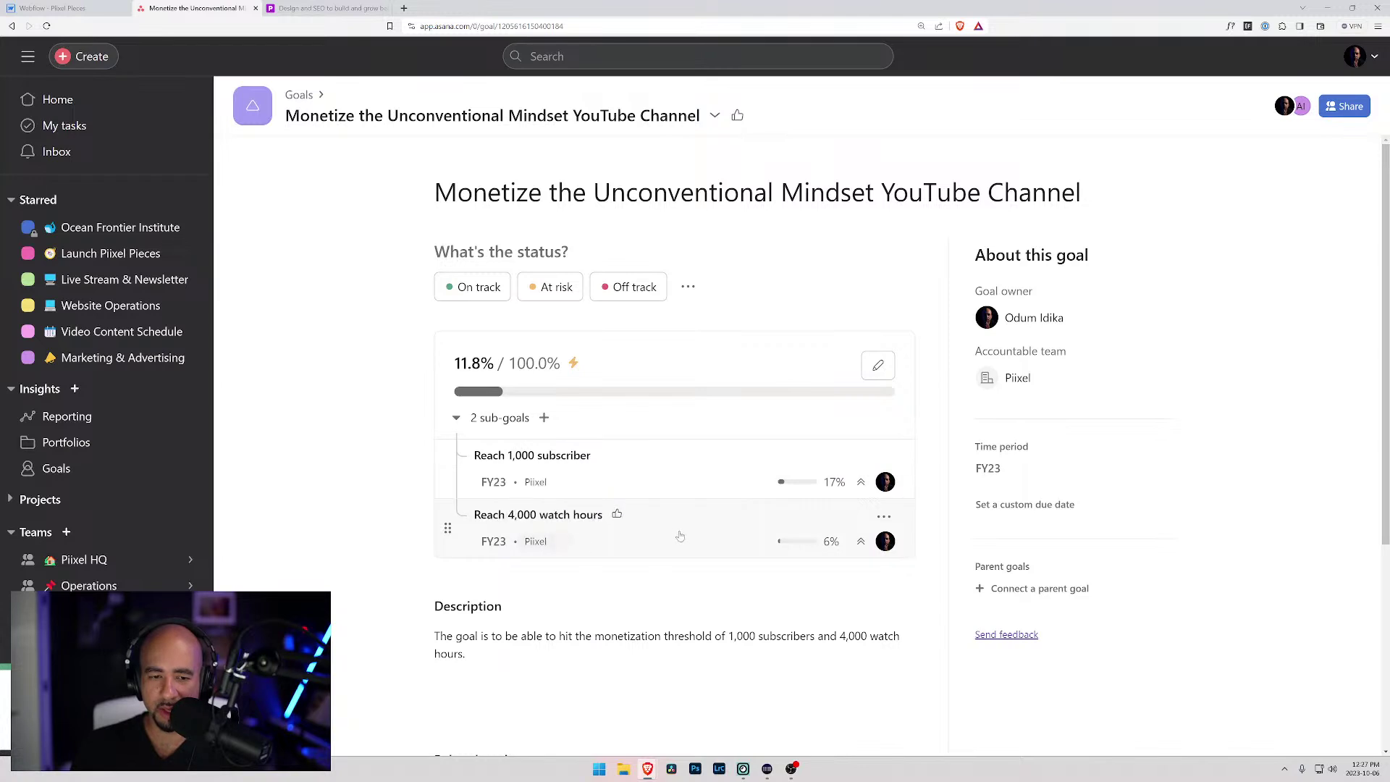
left_click(577, 519)
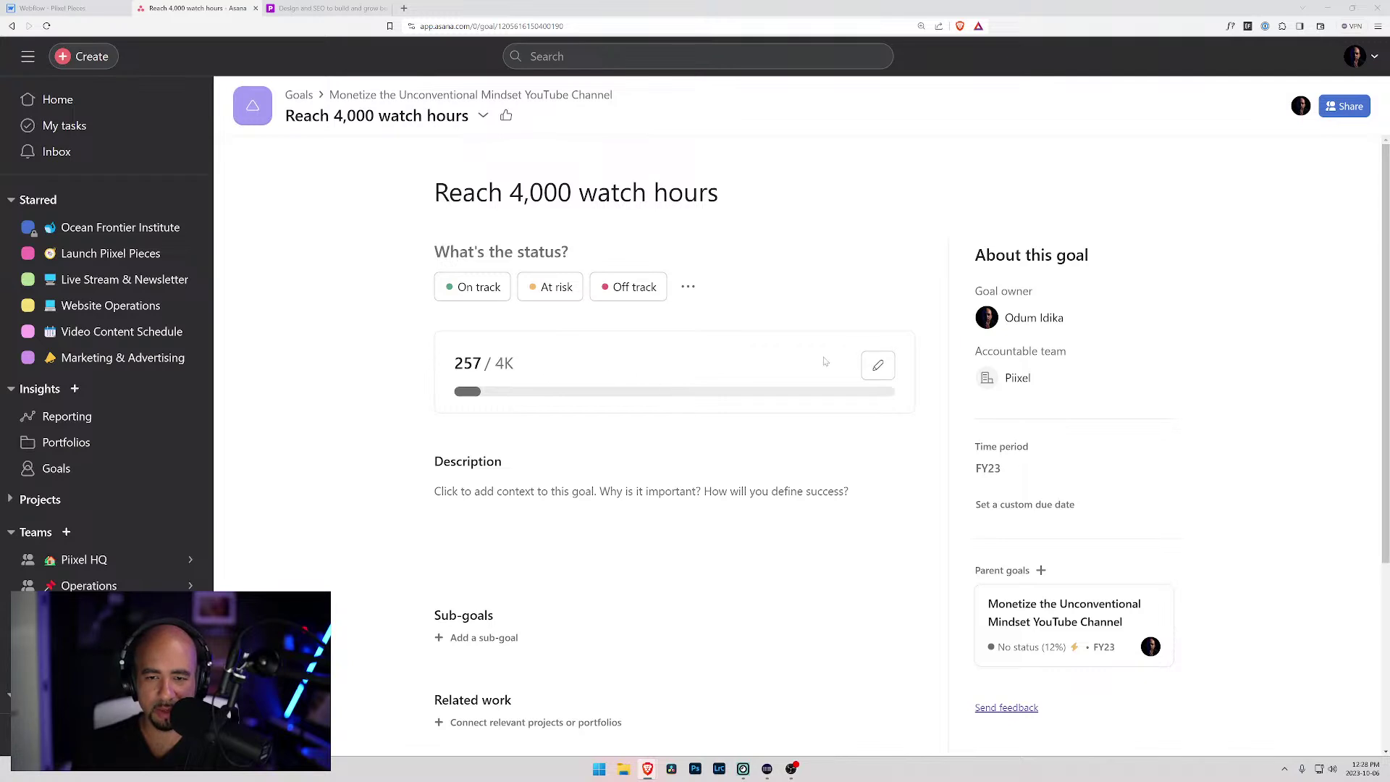
left_click(878, 365)
left_click_drag(738, 461, 592, 464)
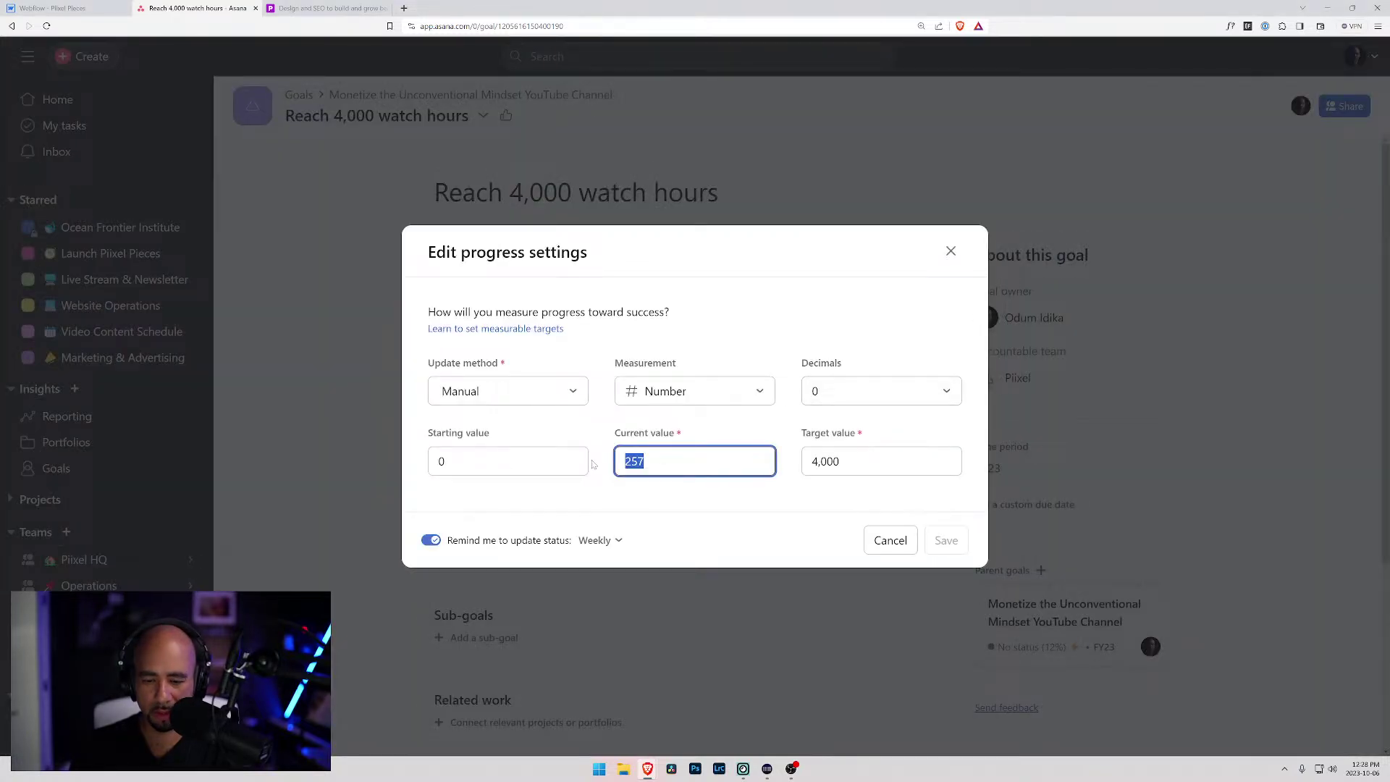
type("260")
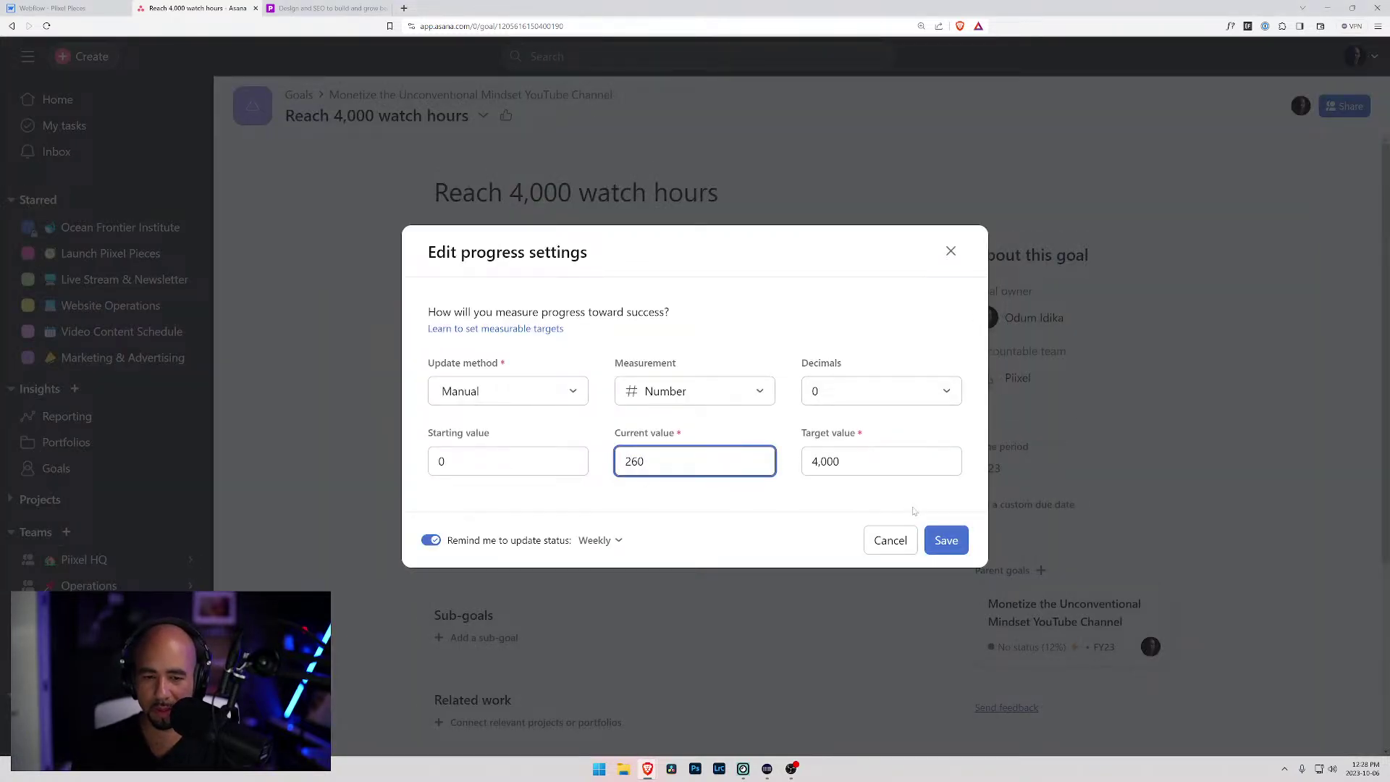
left_click(946, 540)
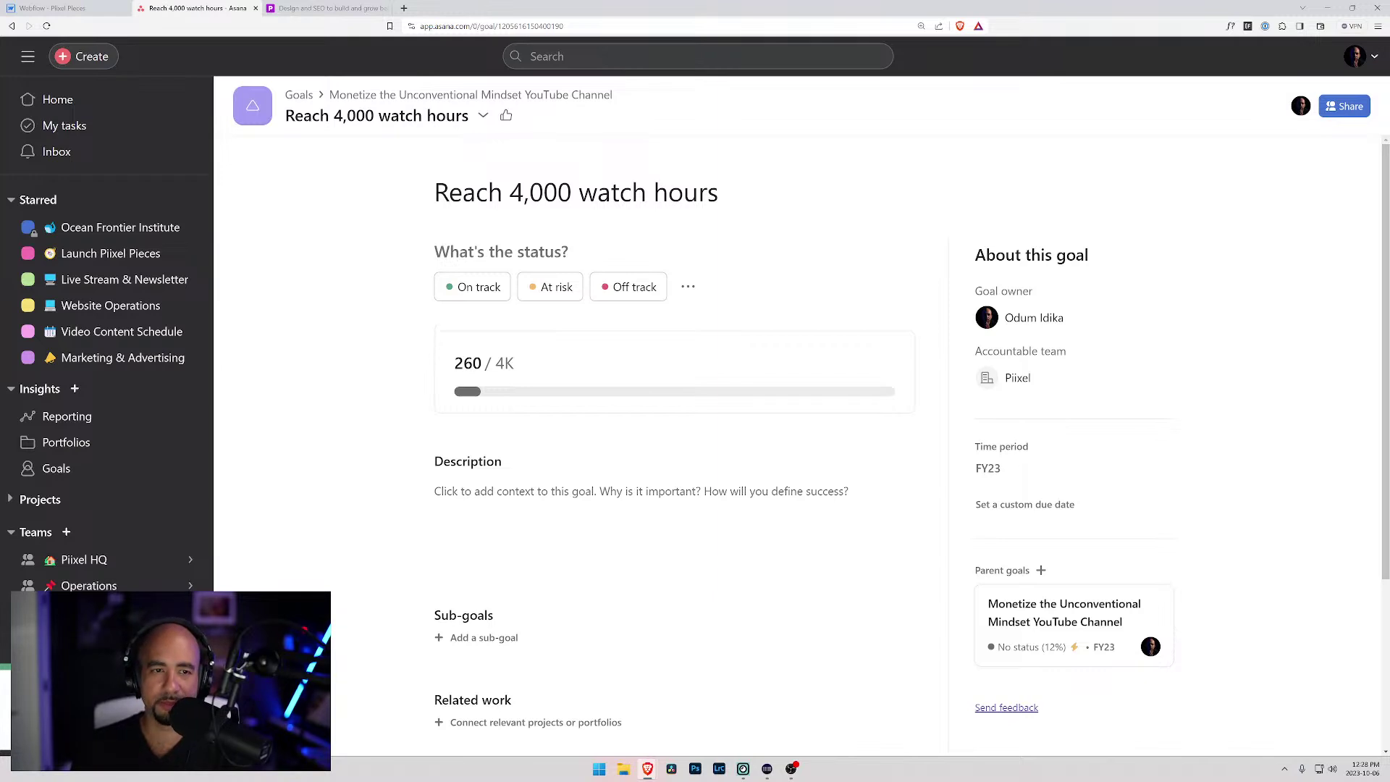
- Return through the YouTube monetization goal to the company goals, review its sub-goals' progress and collapse them
left_click(346, 96)
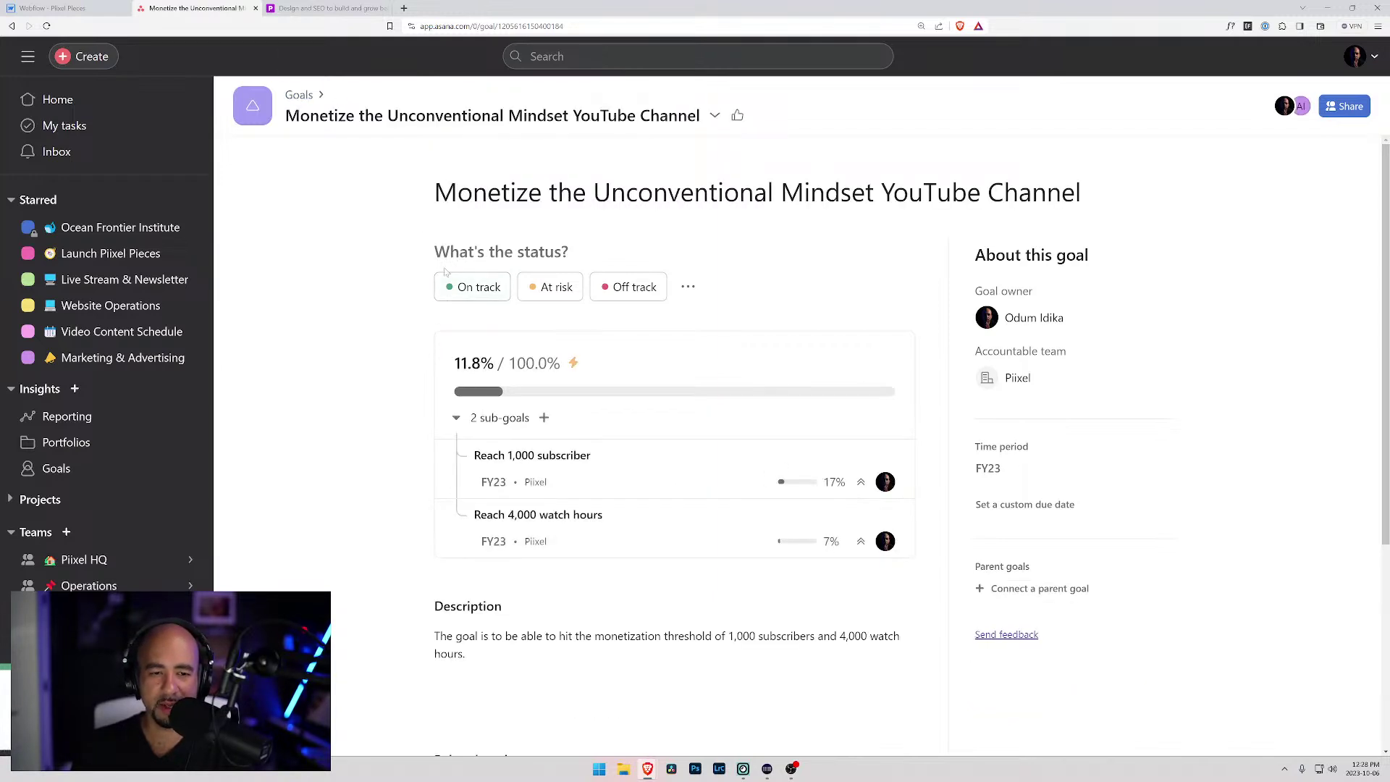
left_click(456, 418)
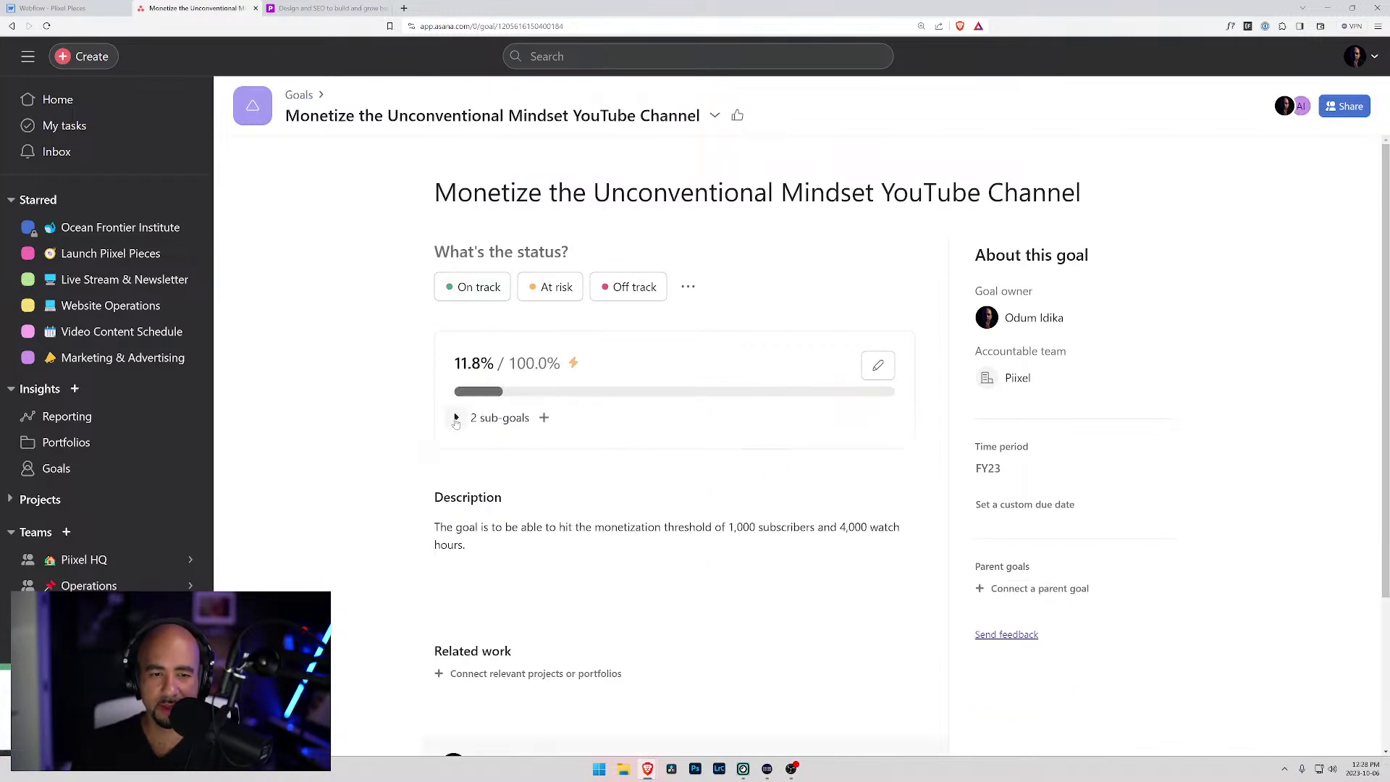
left_click(299, 95)
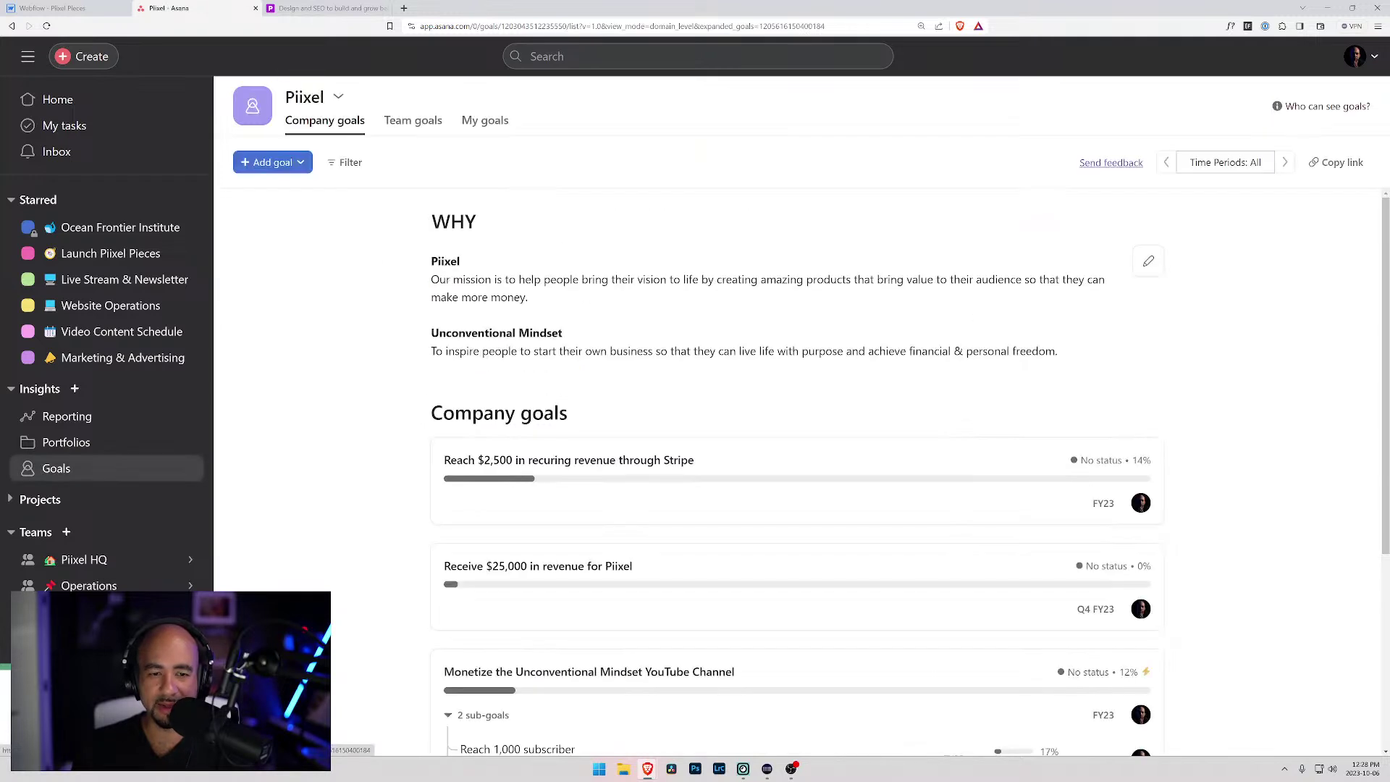
scroll(395, 360, "down", 3)
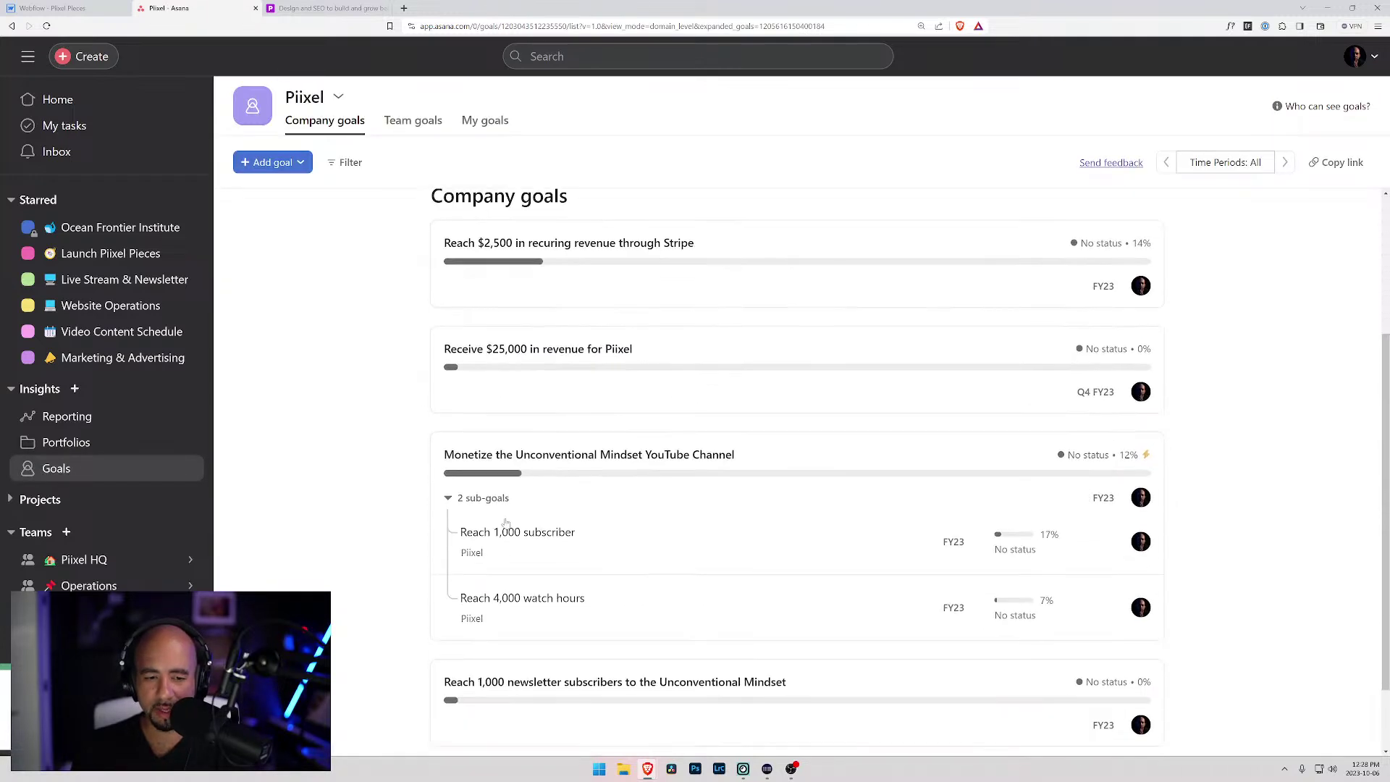
left_click(448, 498)
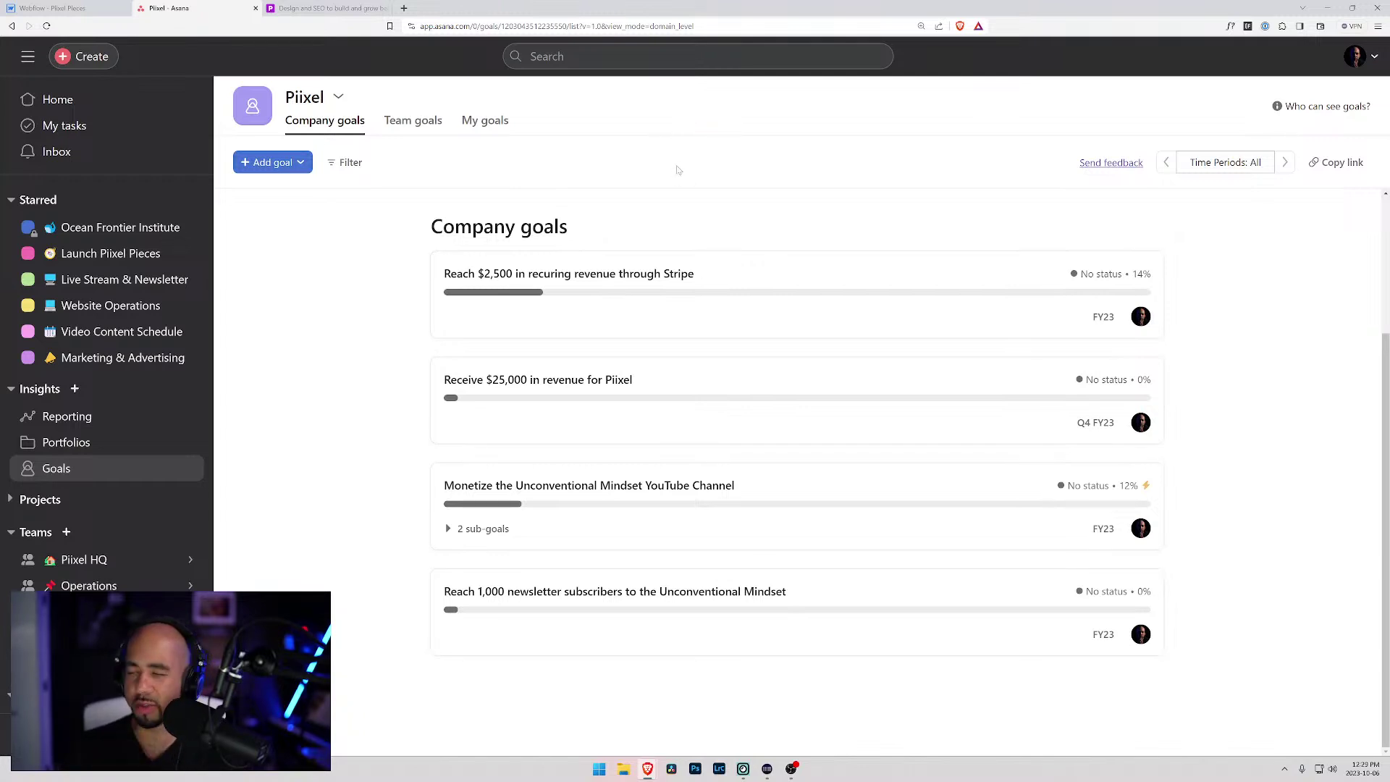
- Close the "Design and SEO" page and Asana, returning to the Webflow designer, and enlarge its interface
middle_click(357, 13)
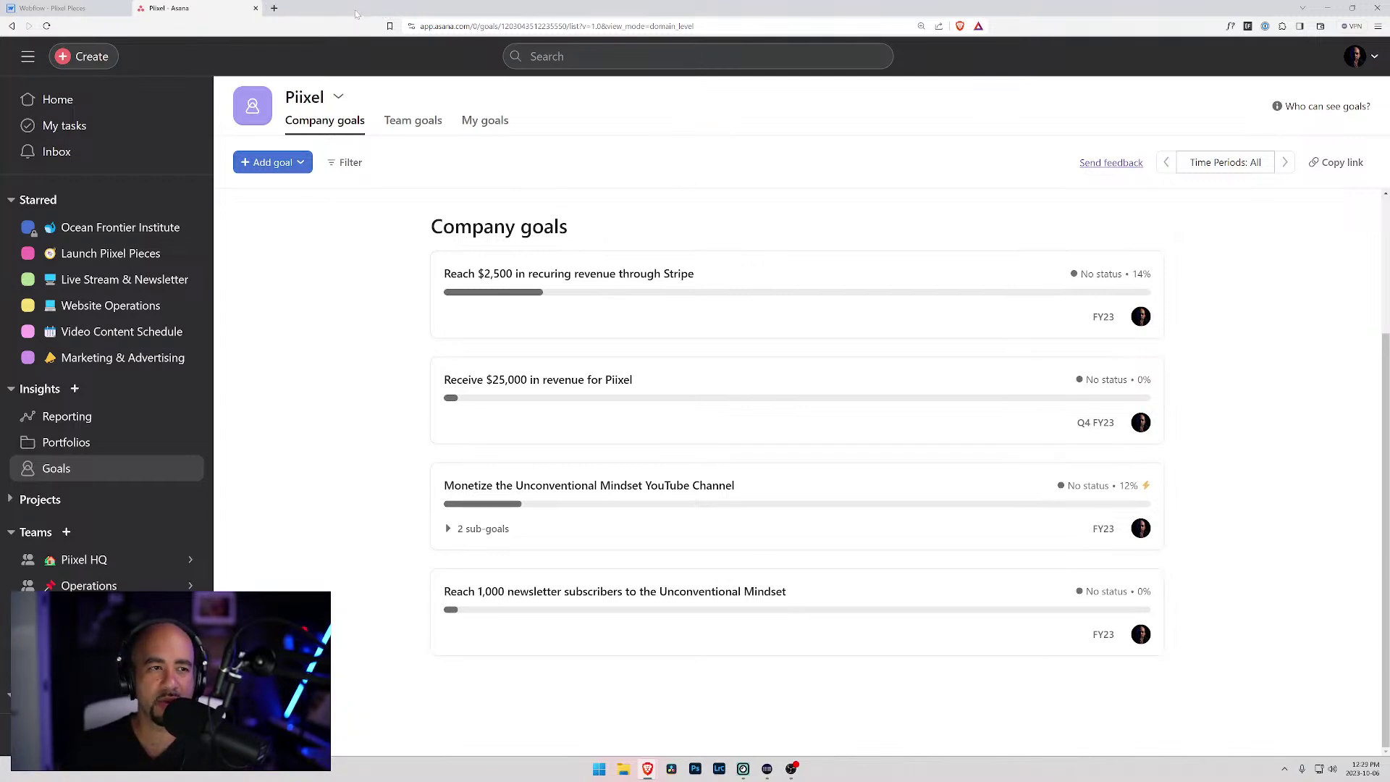
left_click(256, 8)
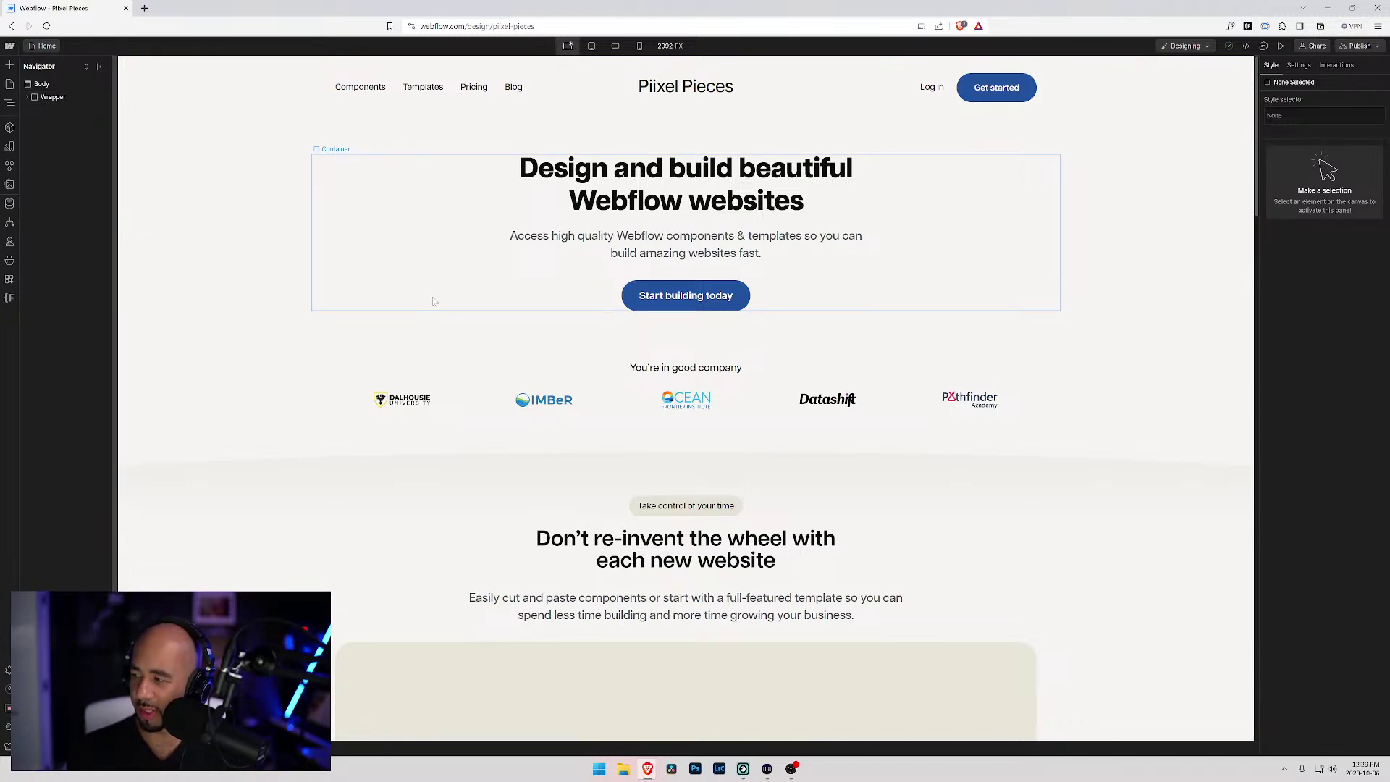
key("ctrl+plus")
key("ctrl+plus")
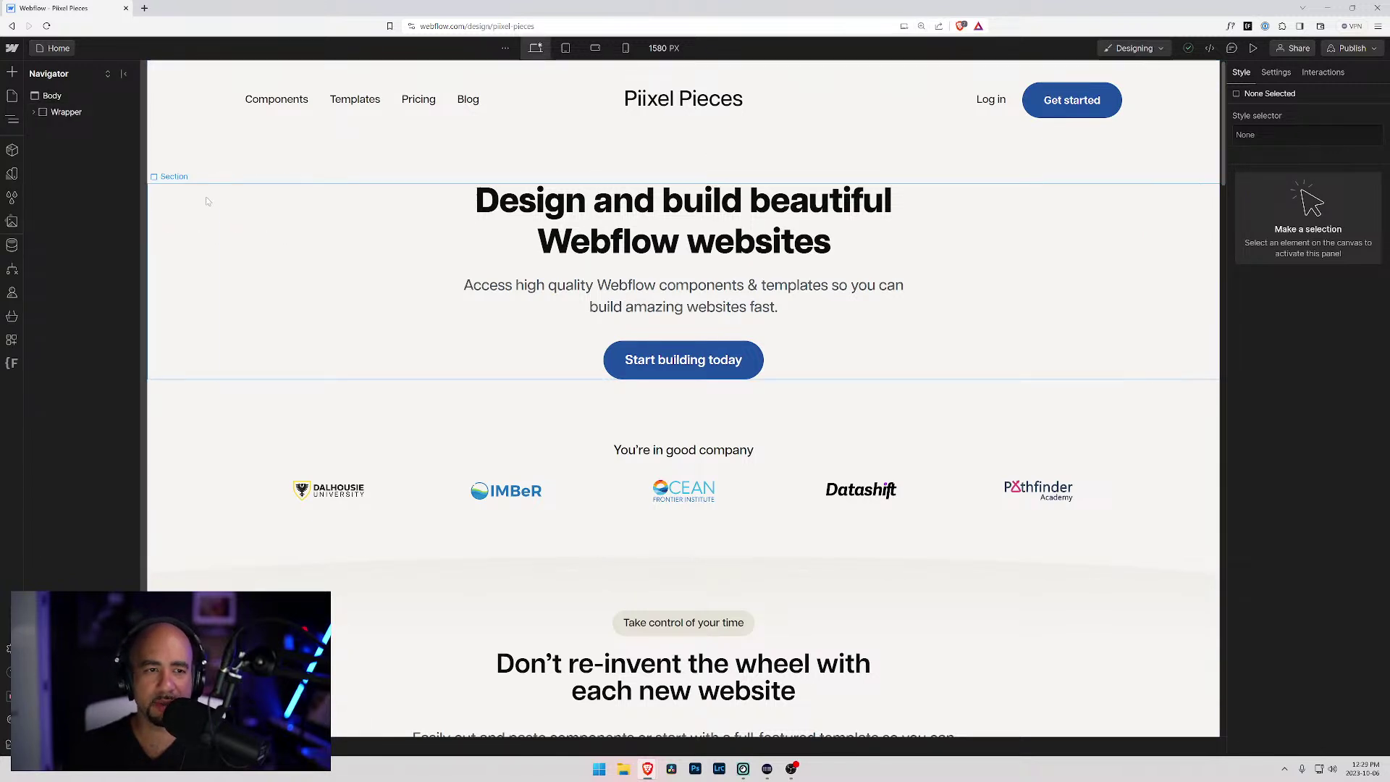
- Examine the header, the main hero heading and the "You're in good company" heading on the Piixel Pieces home page
left_click(839, 112)
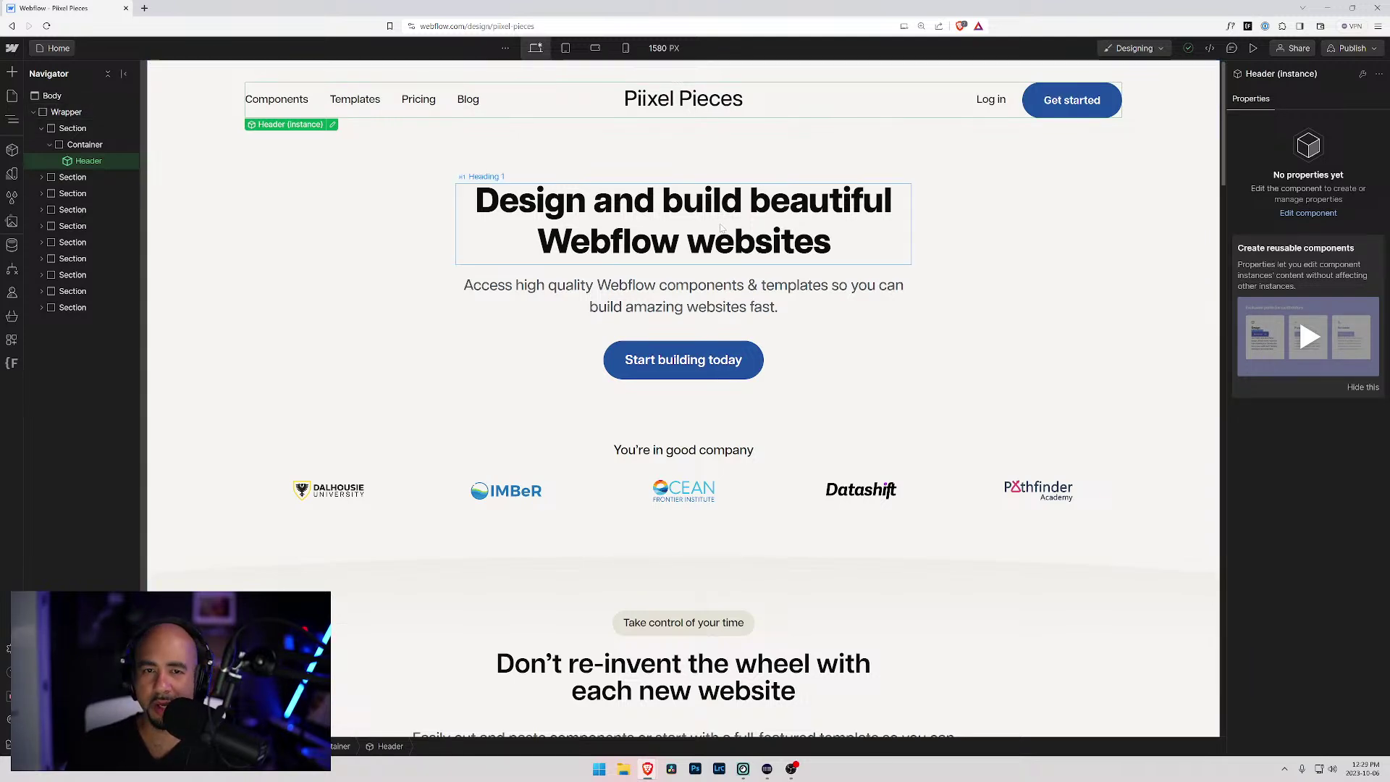
left_click(681, 217)
scroll(640, 312, "down", 1)
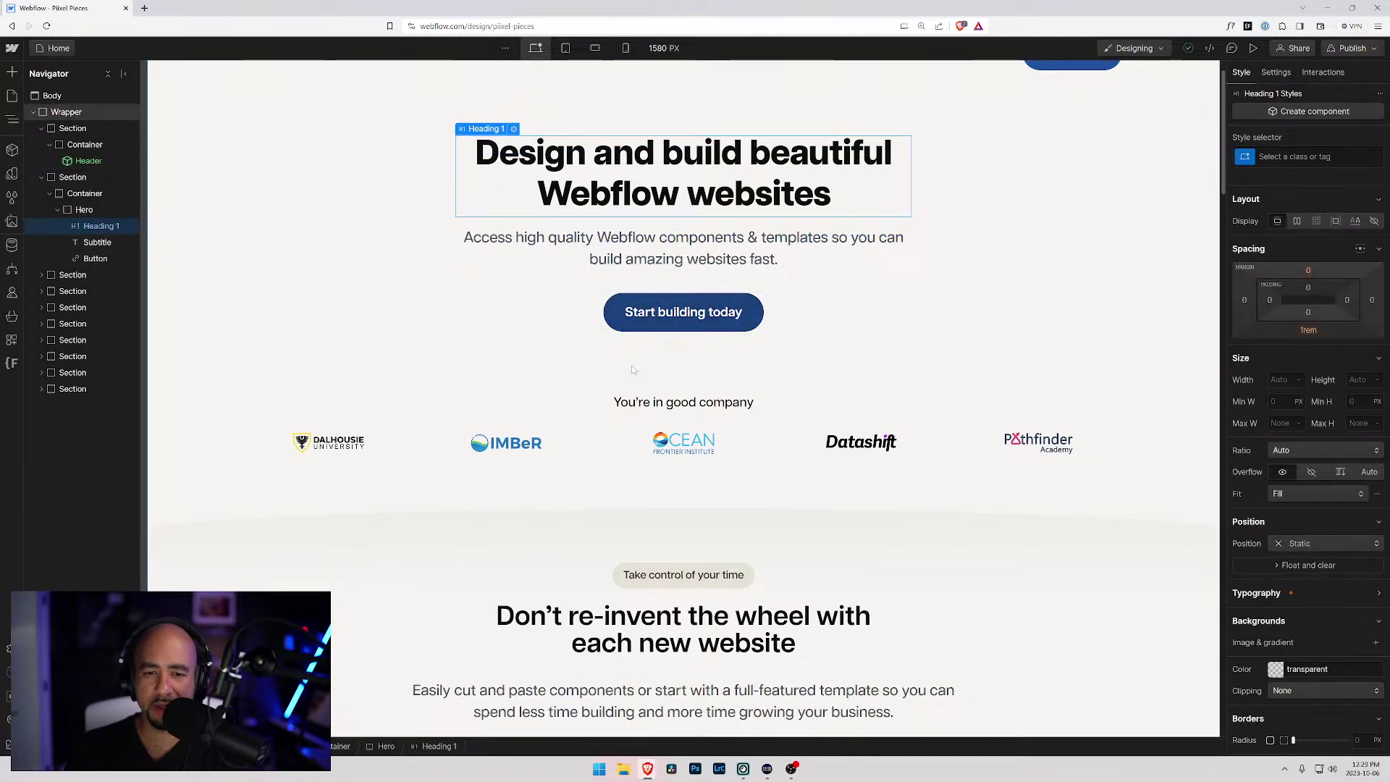
scroll(640, 312, "down", 4)
scroll(717, 356, "up", 4)
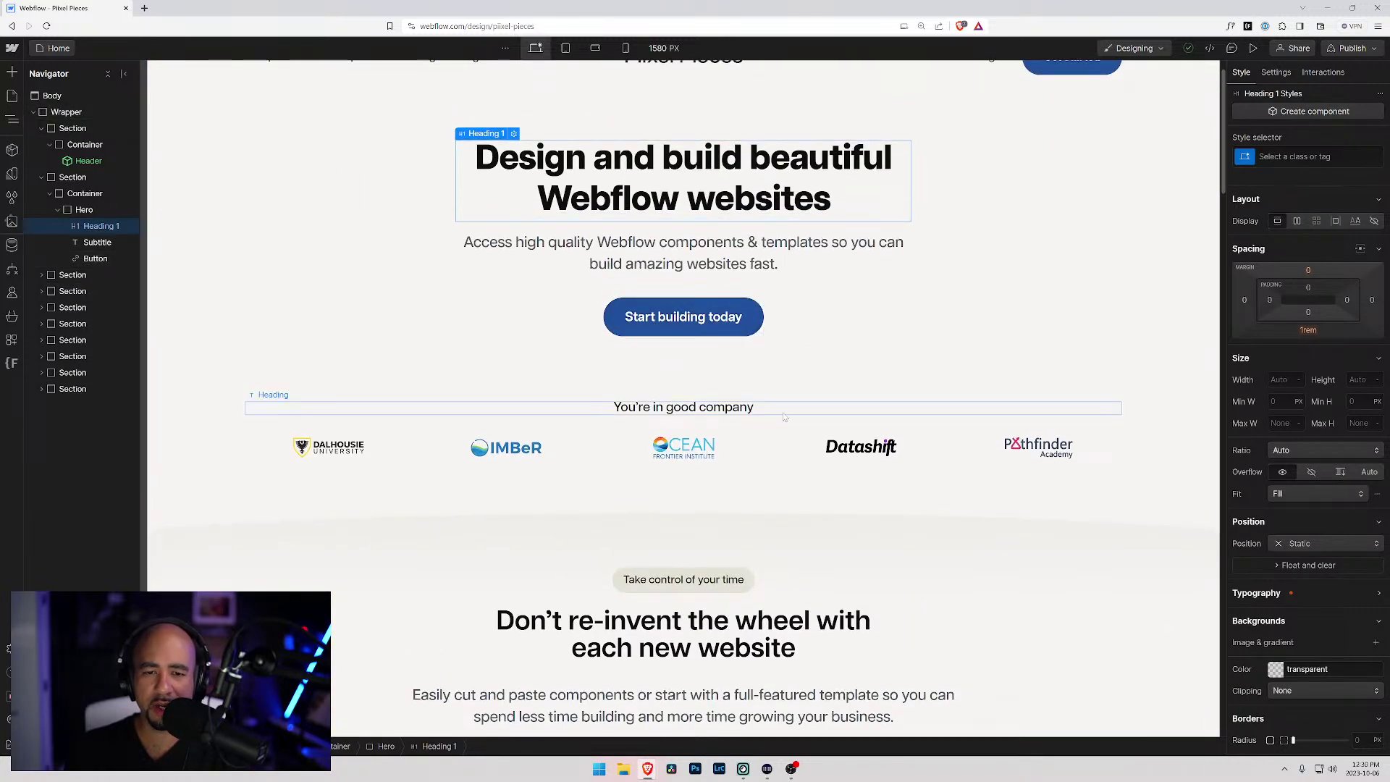
left_click(760, 411)
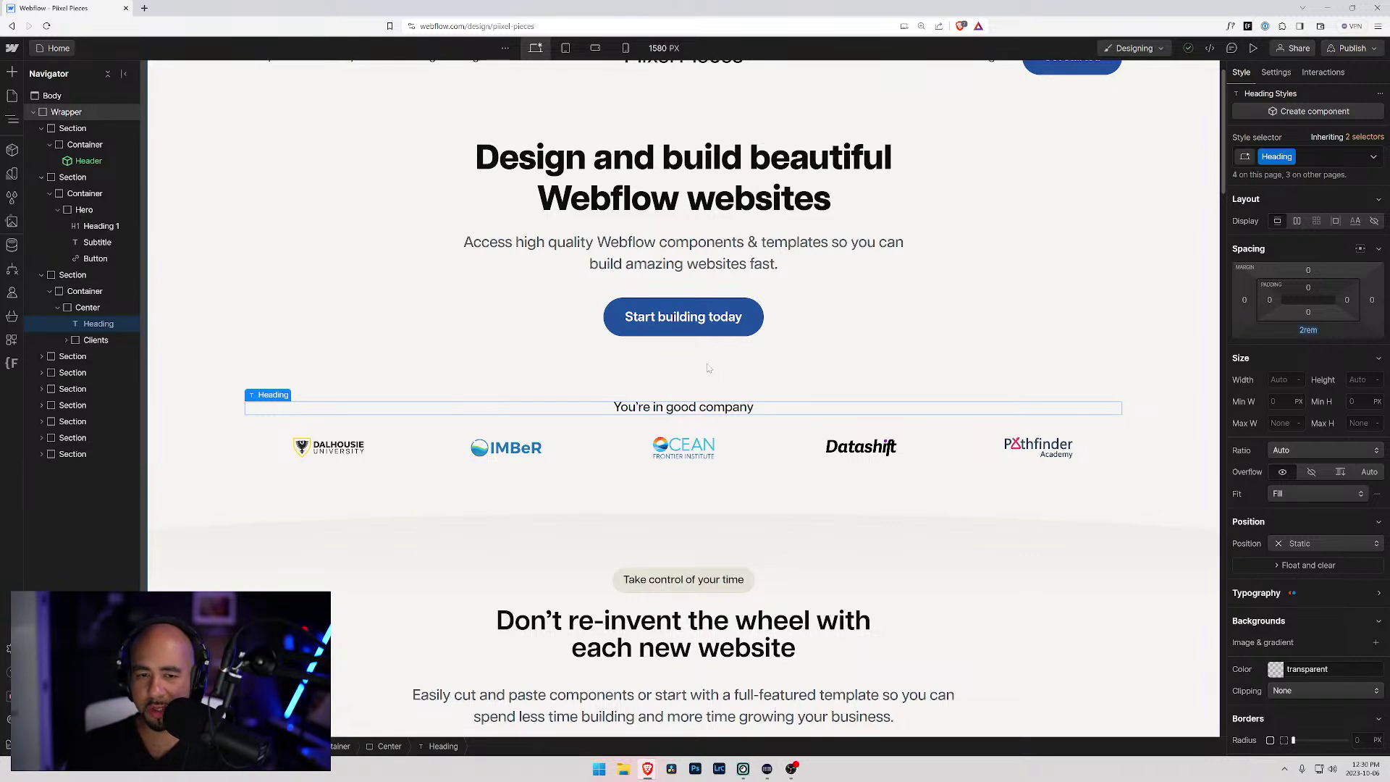
scroll(710, 367, "up", 1)
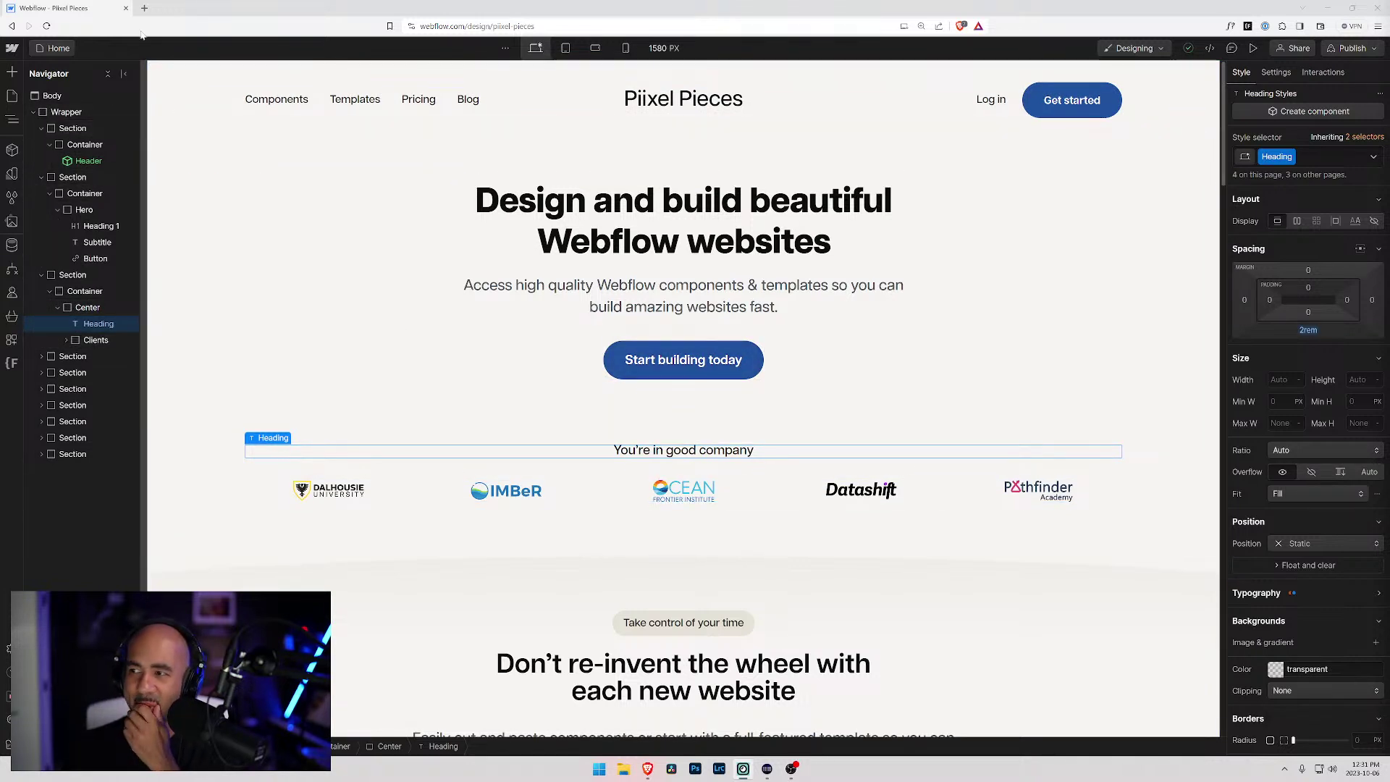
- Open memberstack.com alongside the Webflow designer and enter the Memberstack dashboard
left_click(144, 8)
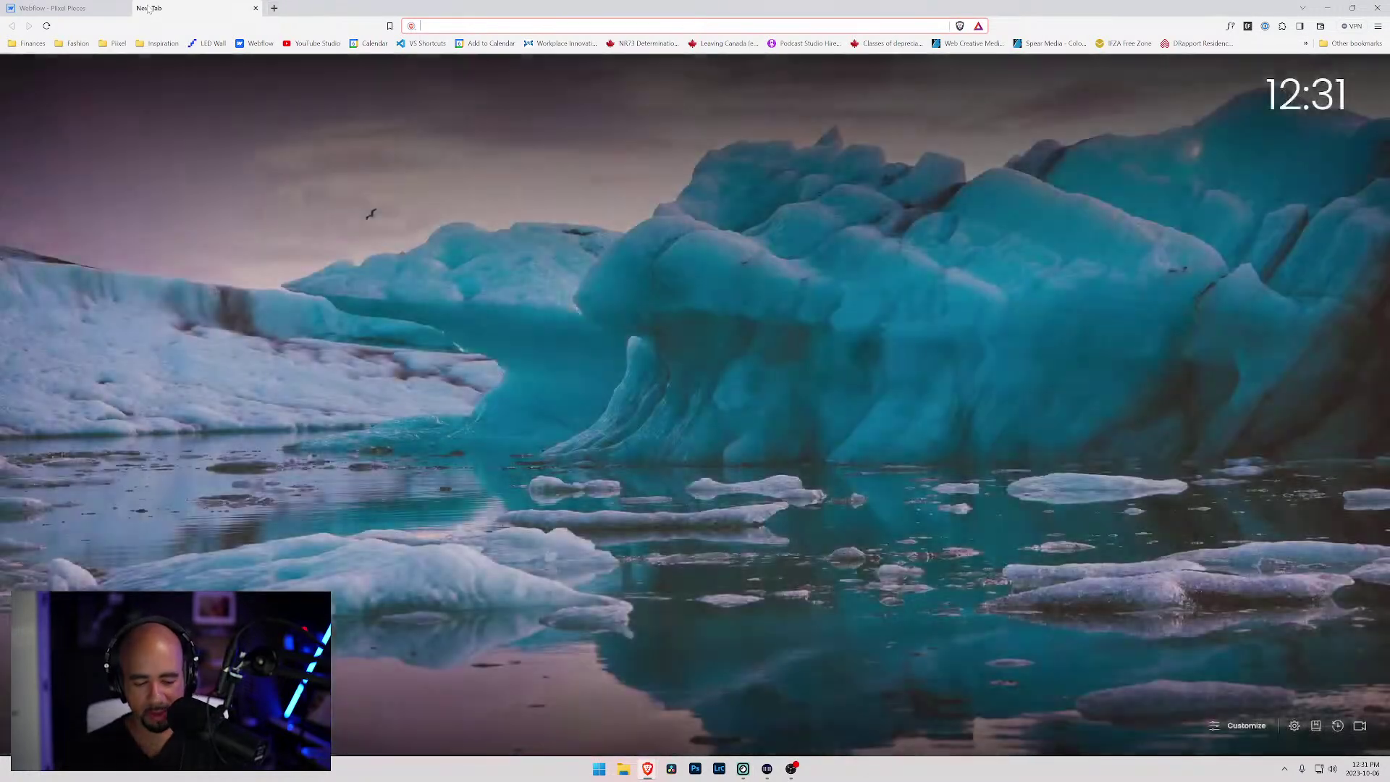
type("memberstack.com")
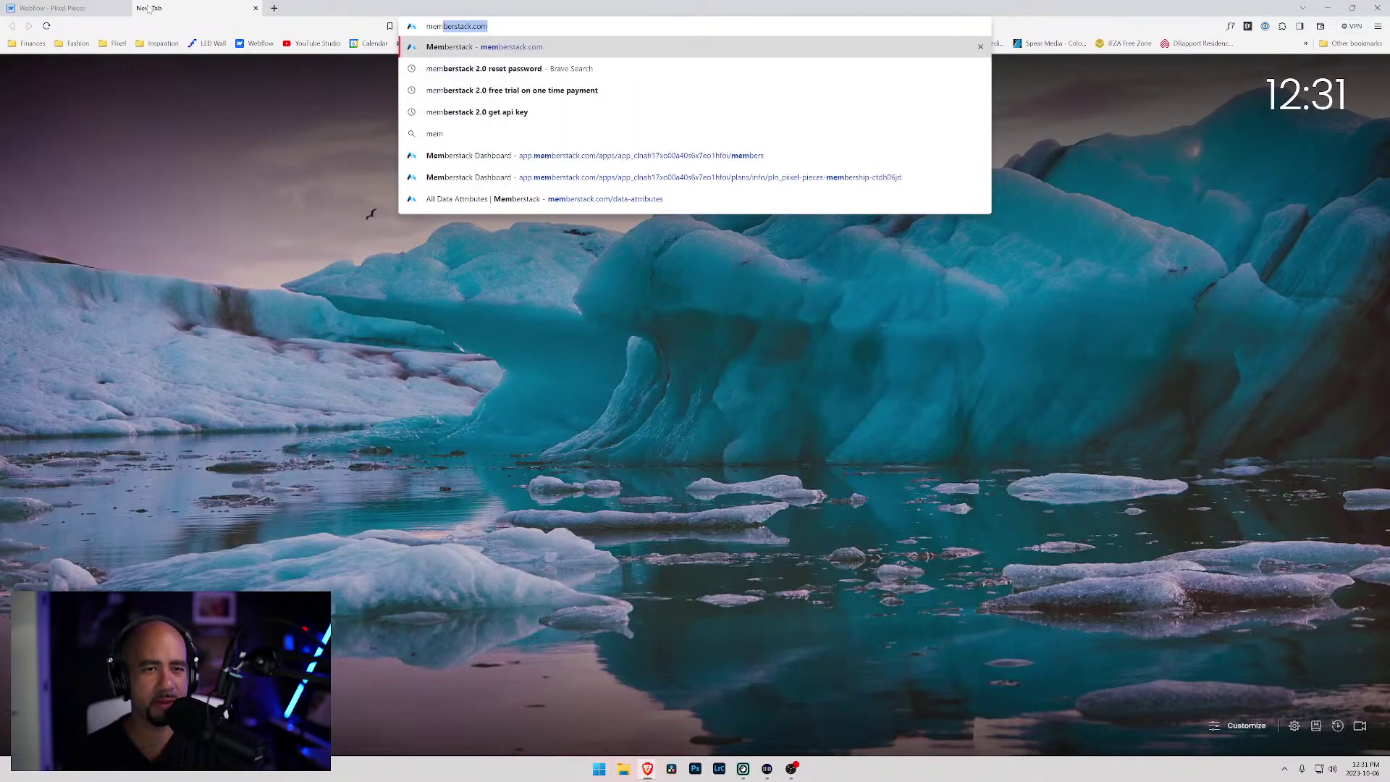
key("Return")
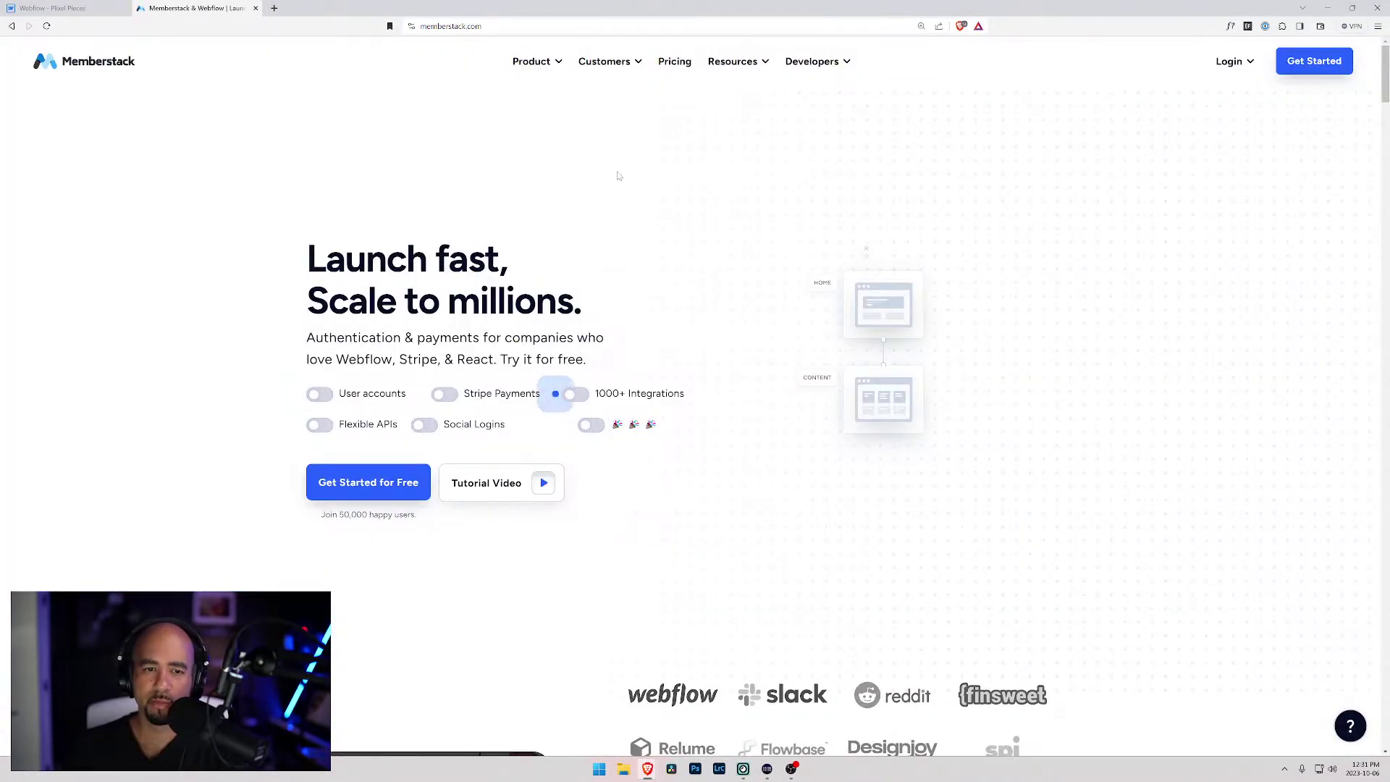
left_click(1230, 61)
left_click(1219, 102)
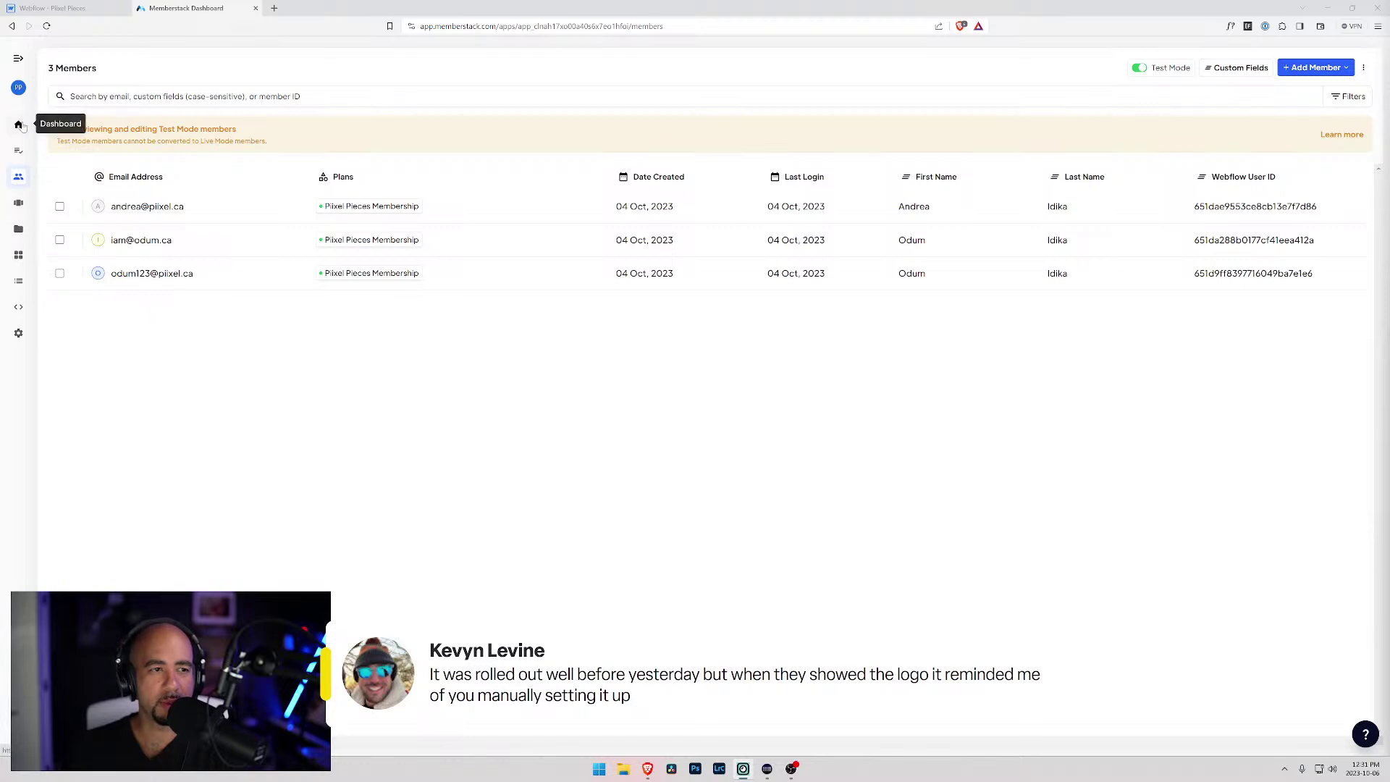
- Check the site settings in Webflow, then switch to Memberstack and open the Webflow connection in its global settings
left_click(64, 7)
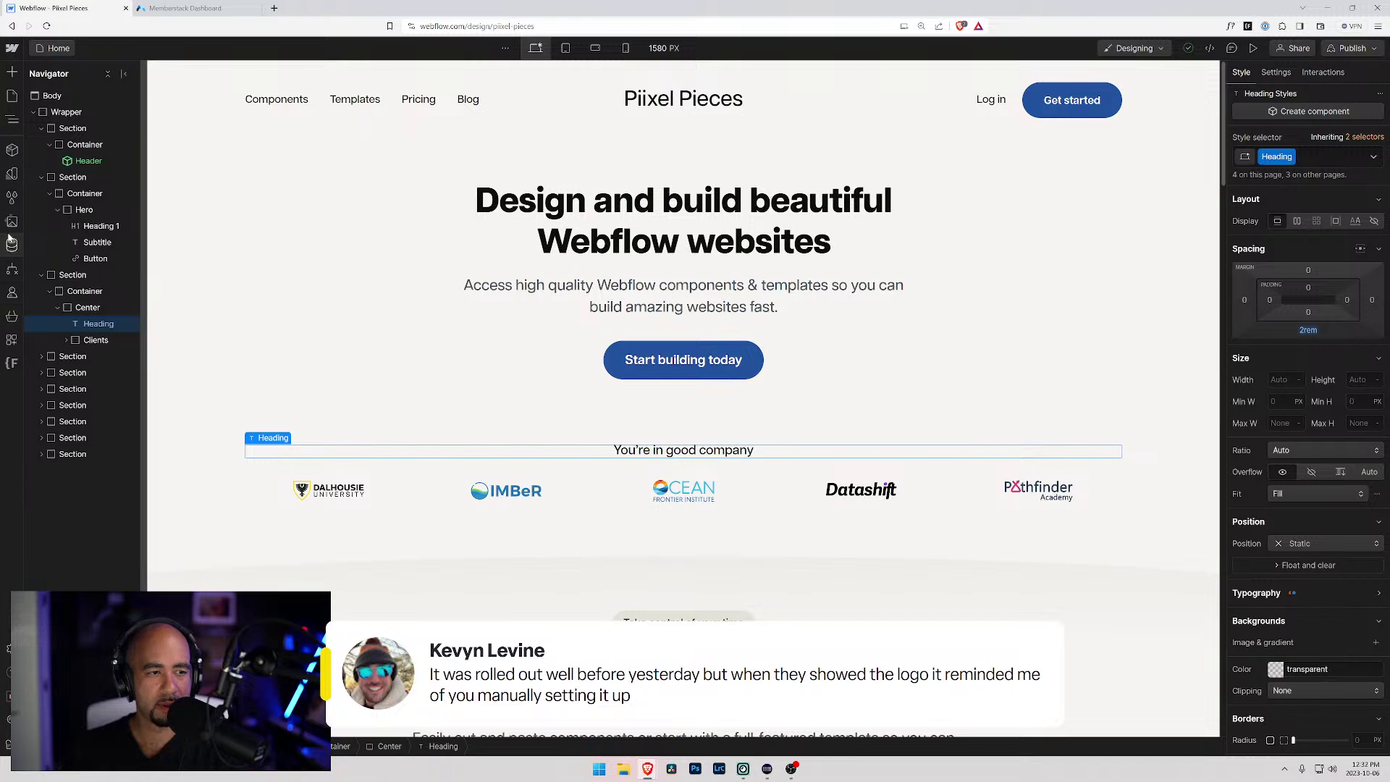
left_click(8, 649)
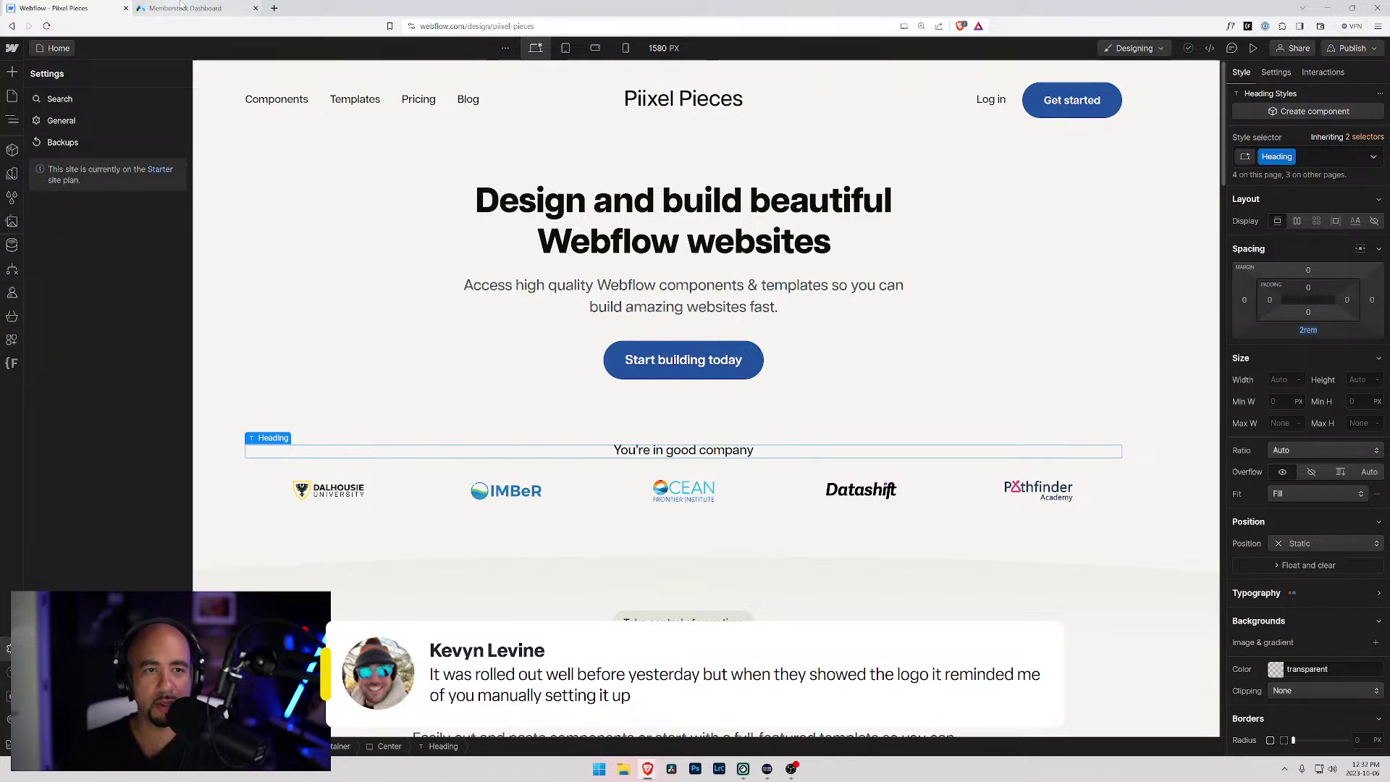
left_click(177, 8)
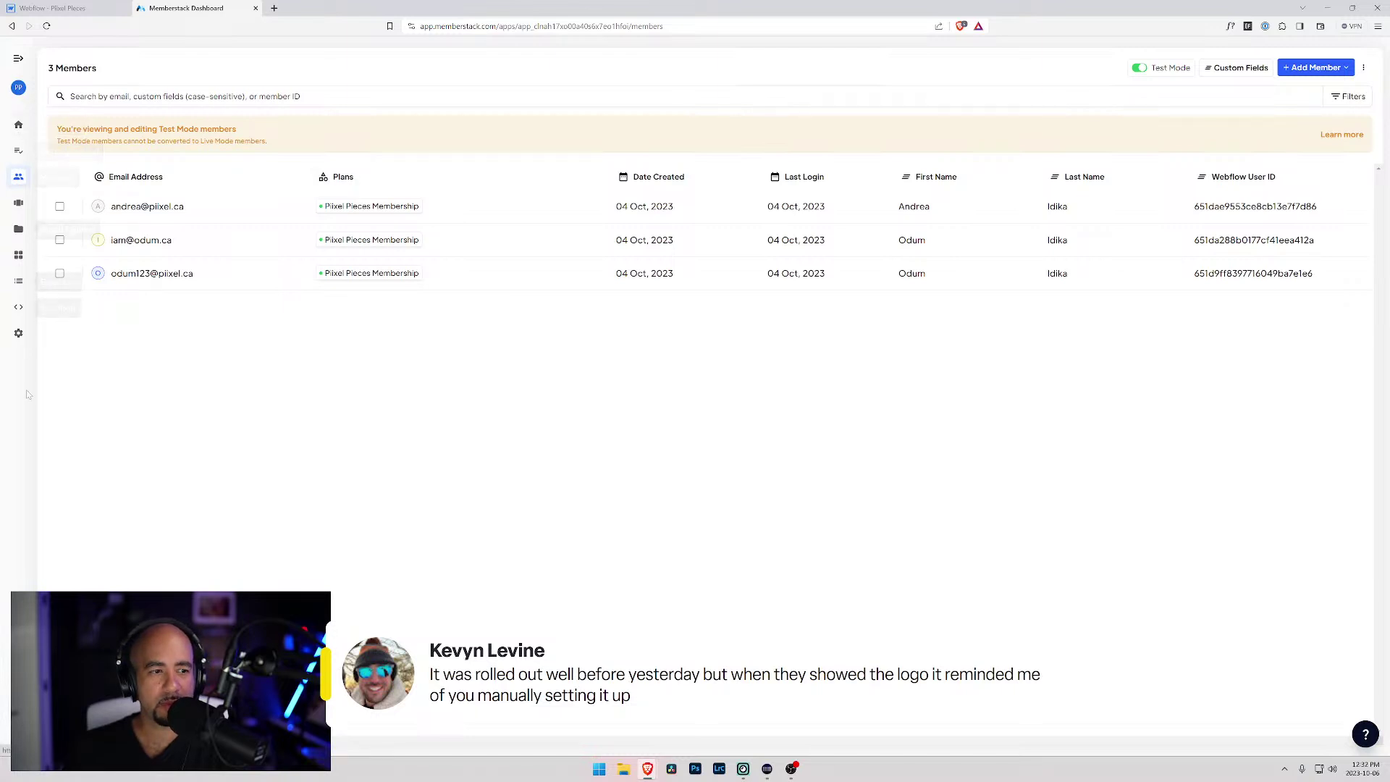
left_click(18, 334)
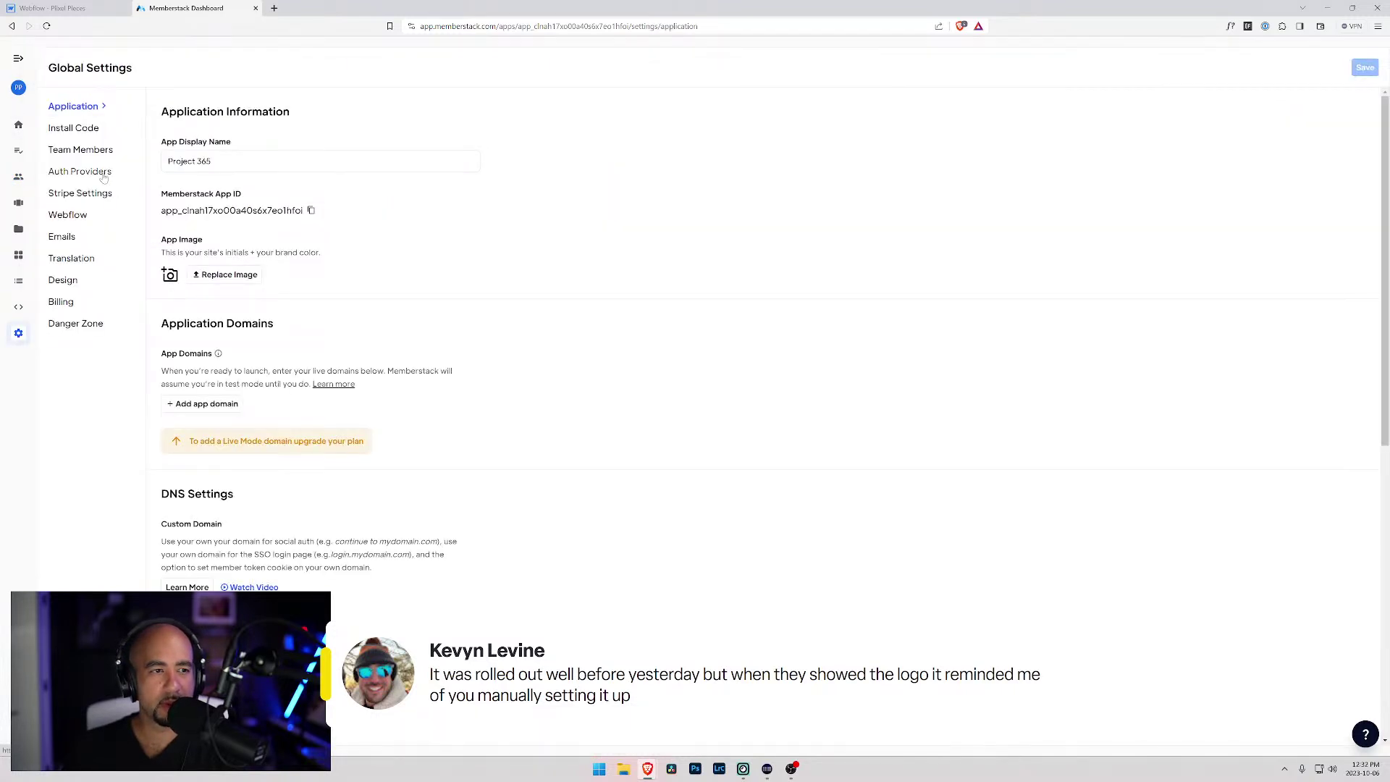
left_click(72, 216)
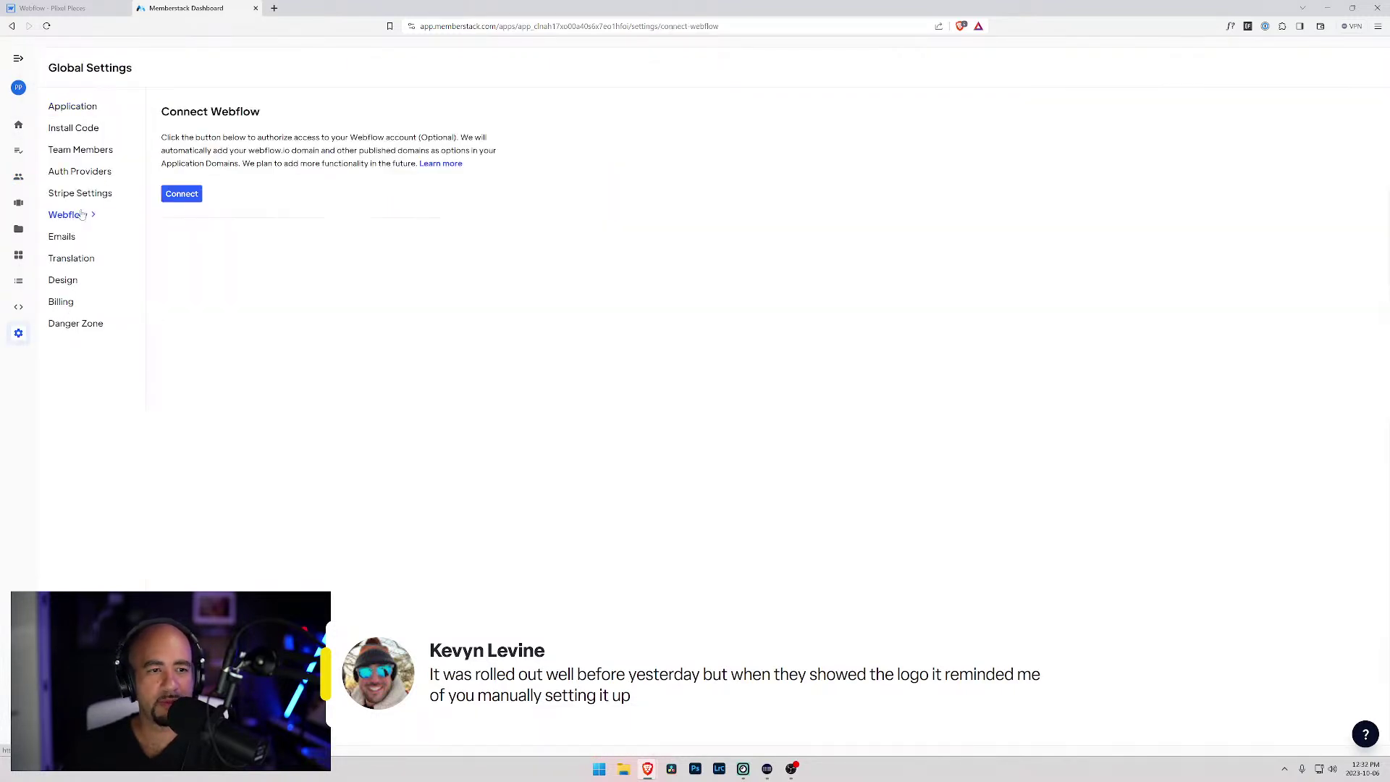
- Connect Memberstack to Webflow and authorize it for the Piixel Pieces site only
left_click(192, 194)
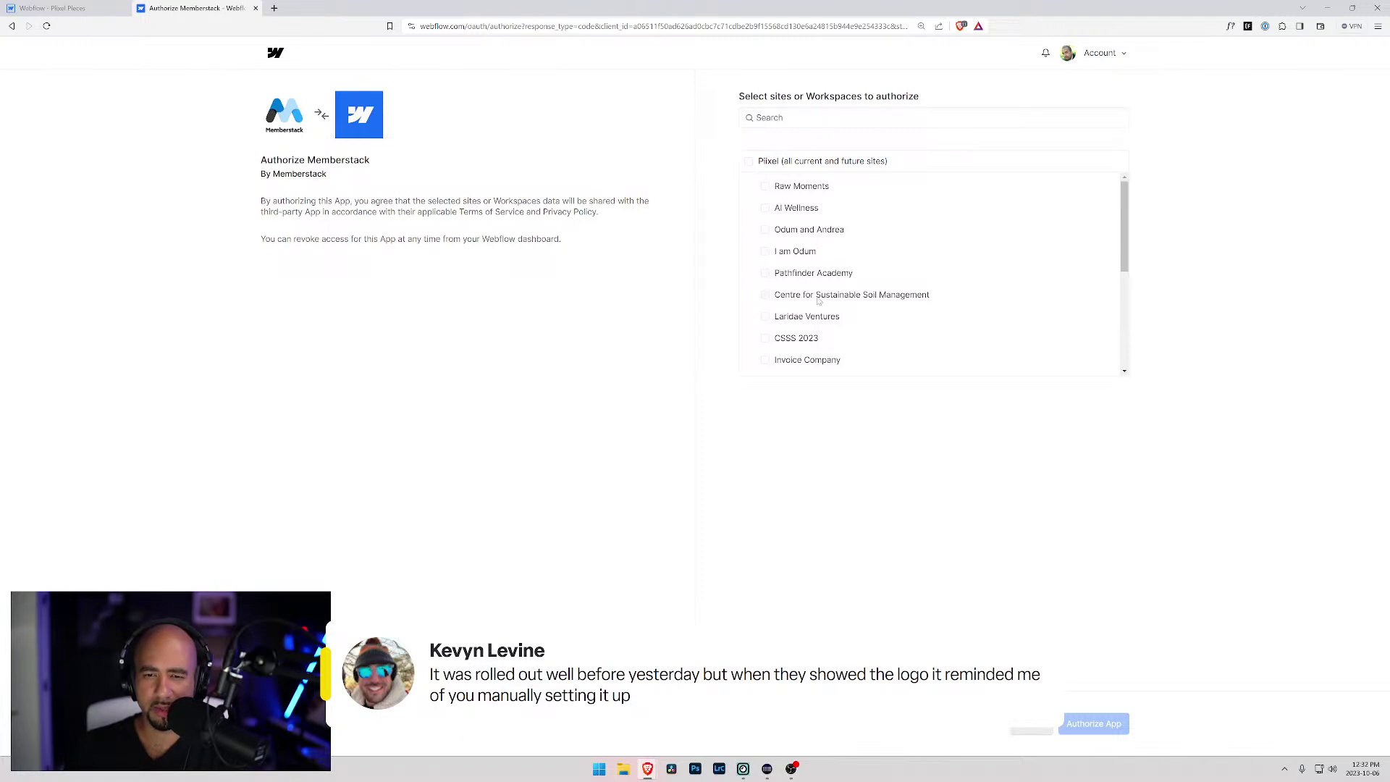
scroll(843, 286, "down", 2)
scroll(802, 300, "down", 2)
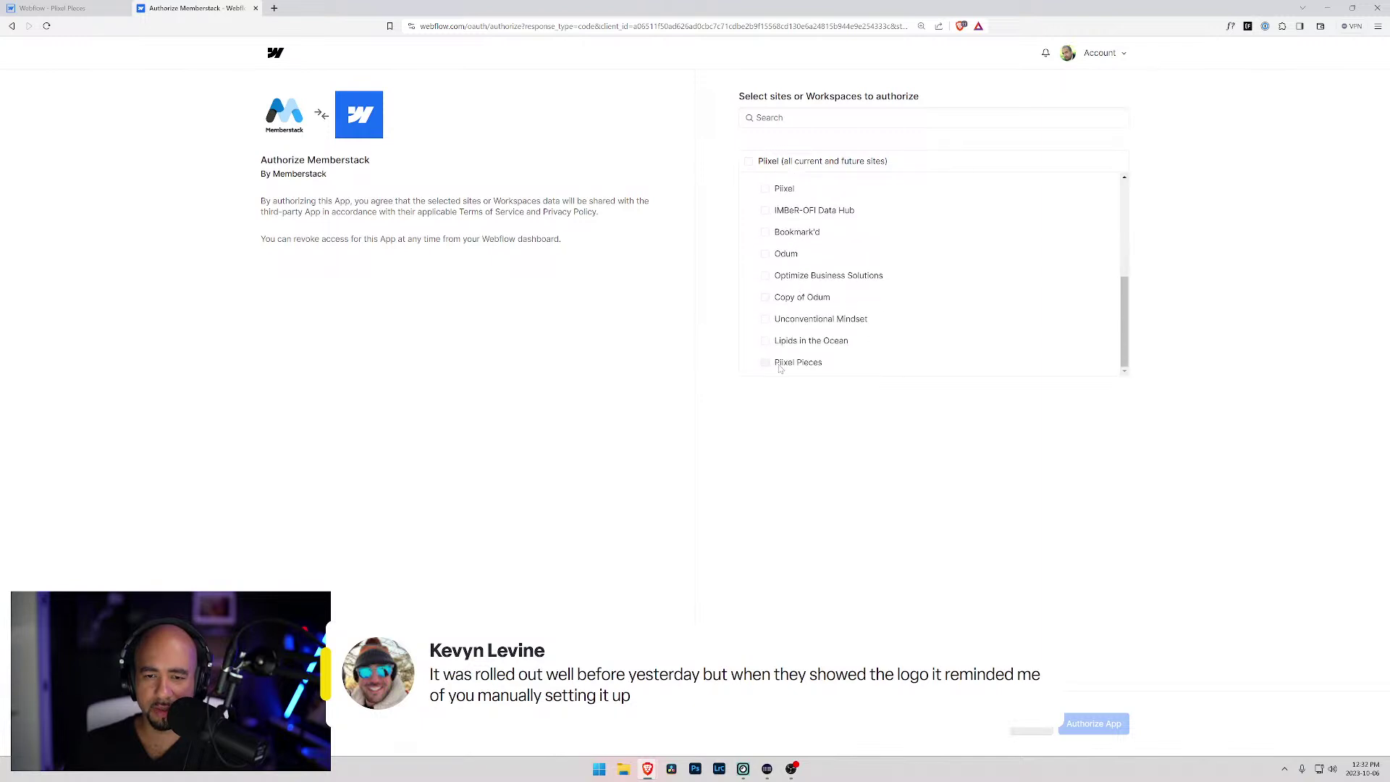
left_click(765, 362)
left_click(1086, 727)
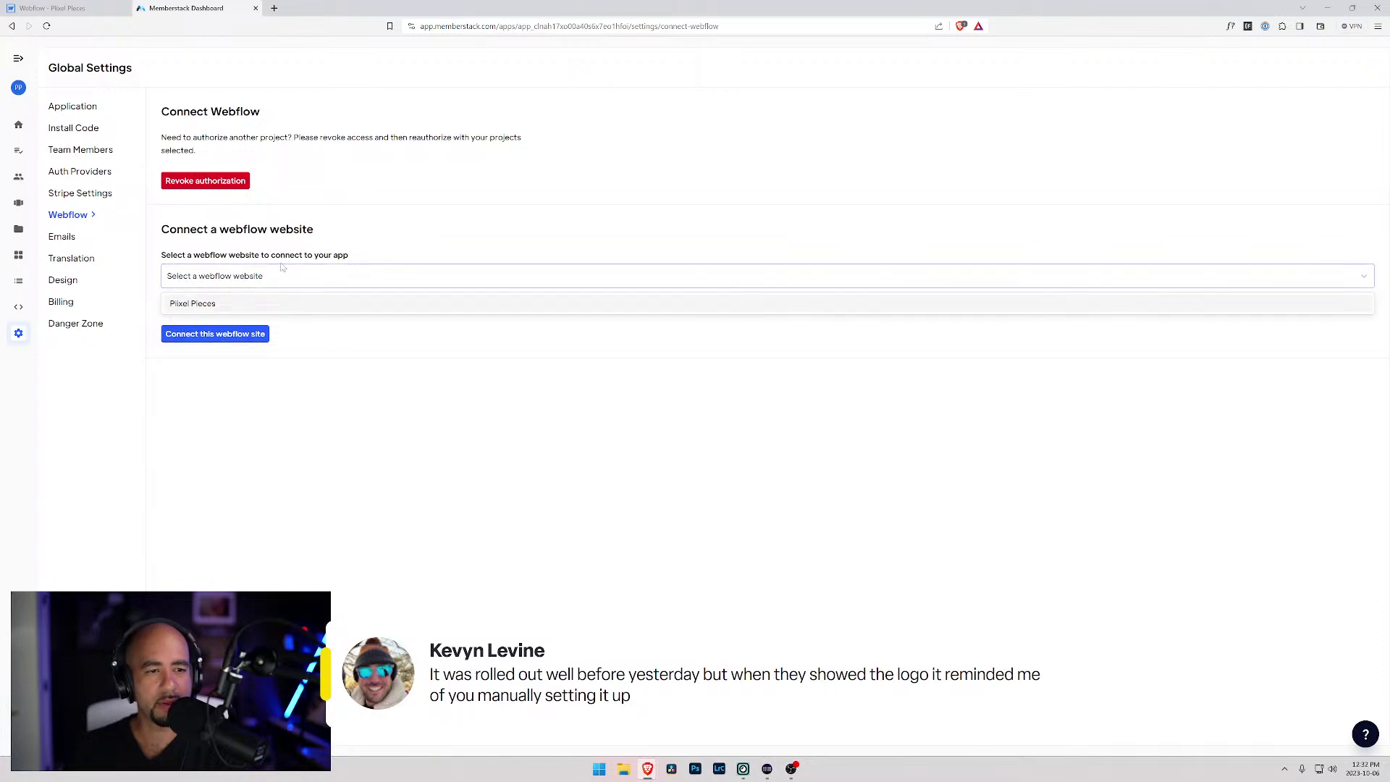
- Choose Piixel Pieces as the app's Webflow website and connect that site
left_click(212, 337)
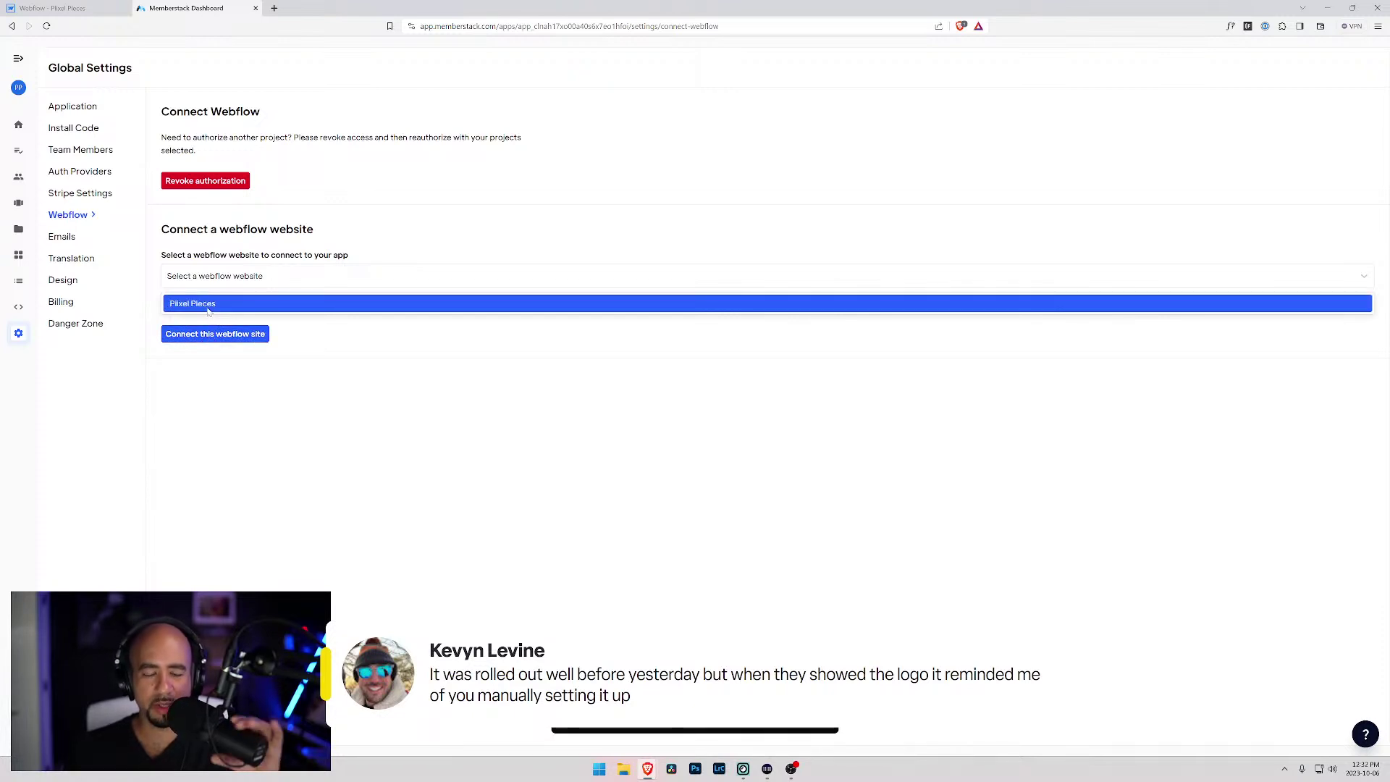
left_click(279, 304)
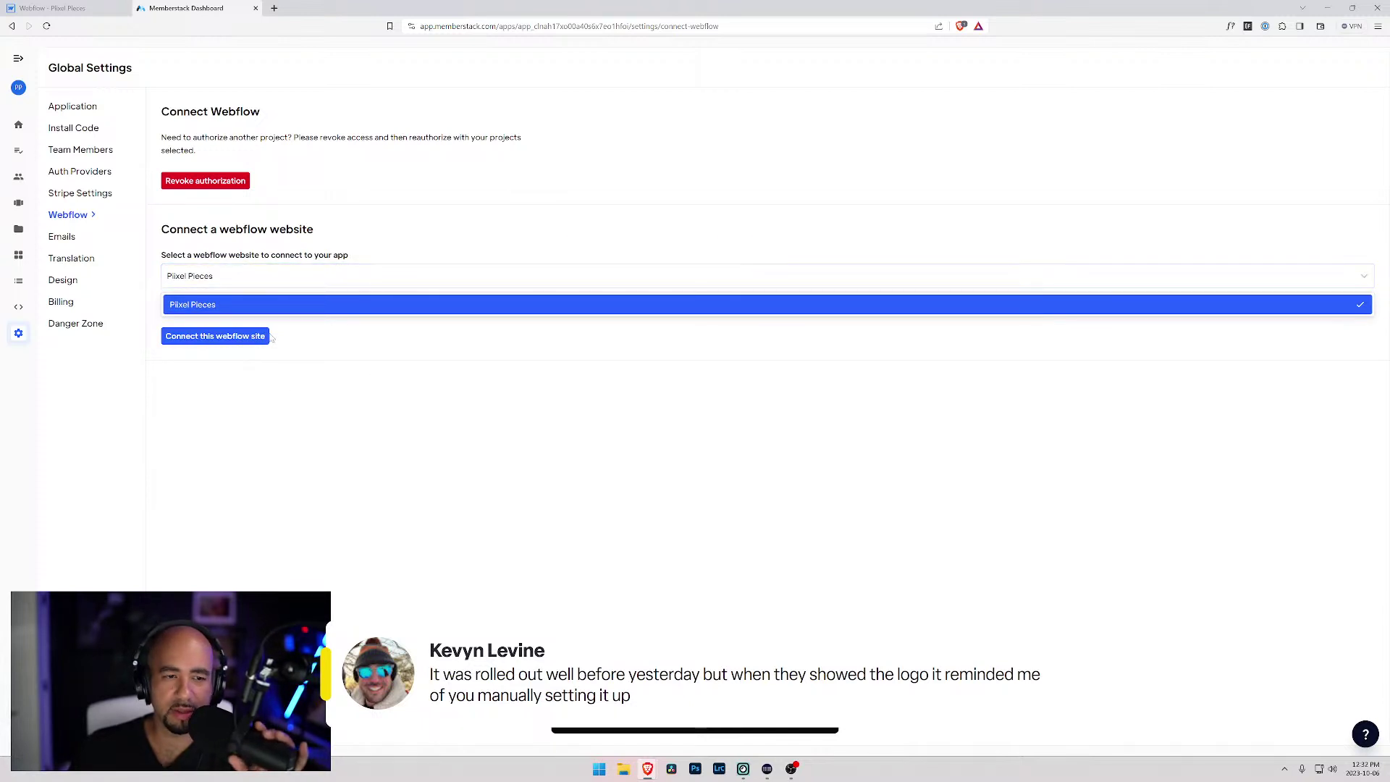
left_click(208, 340)
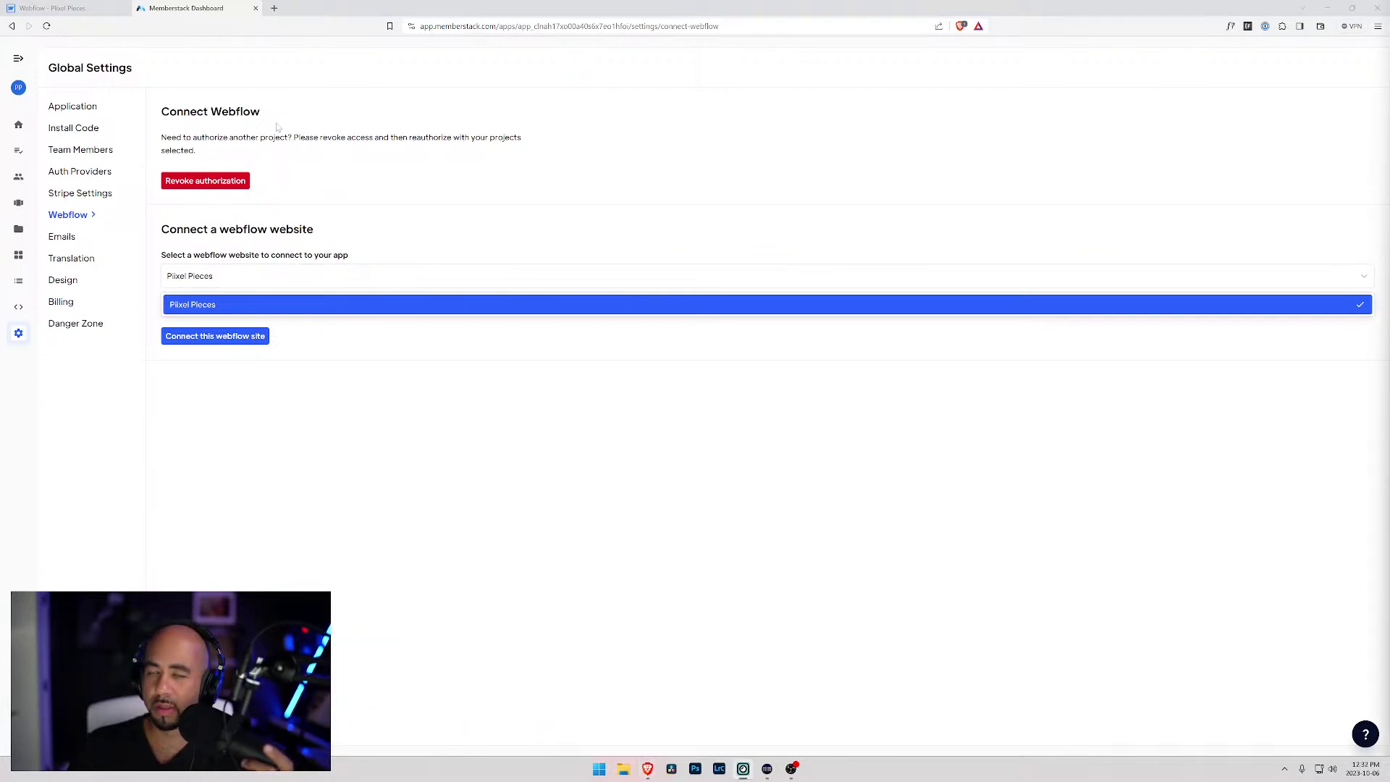
- Switch back to the Webflow designer and reload the Piixel Pieces project
left_click(112, 8)
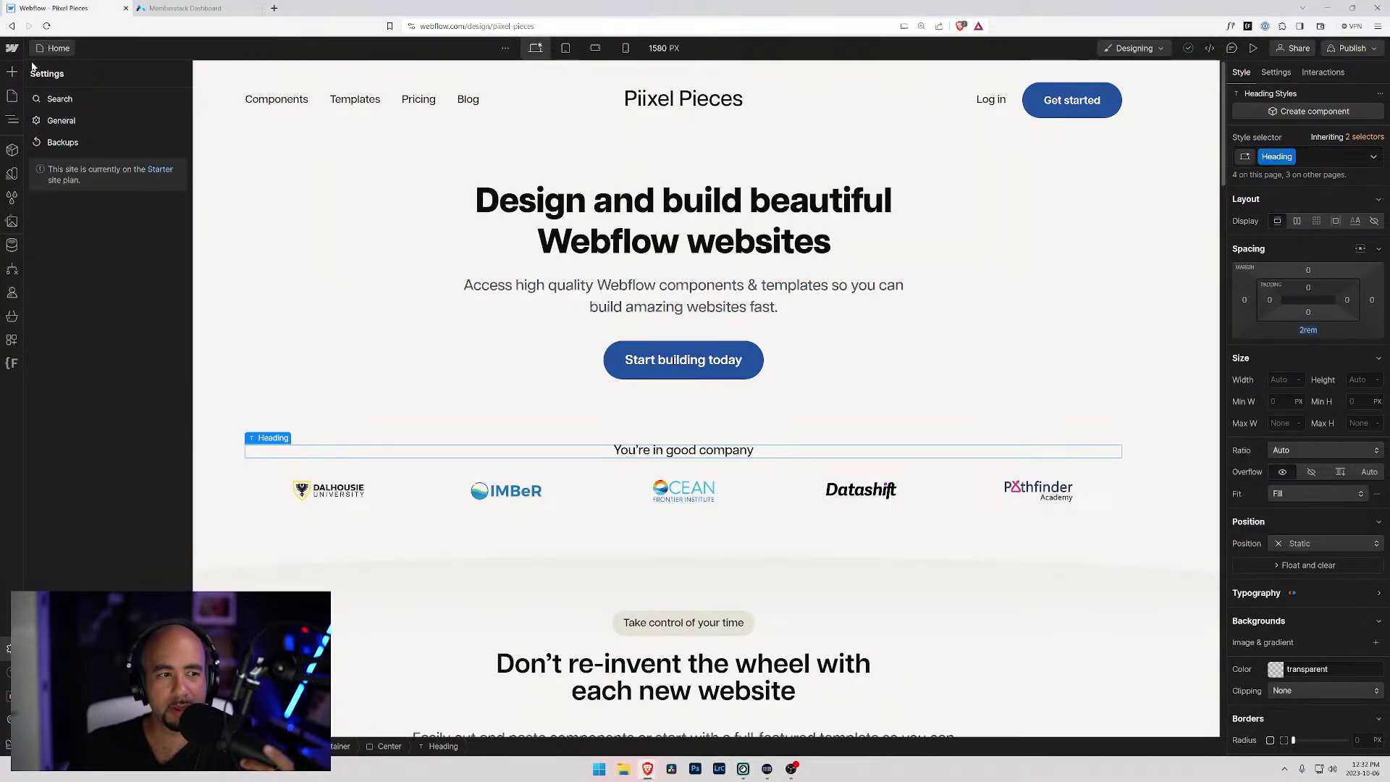
left_click(46, 26)
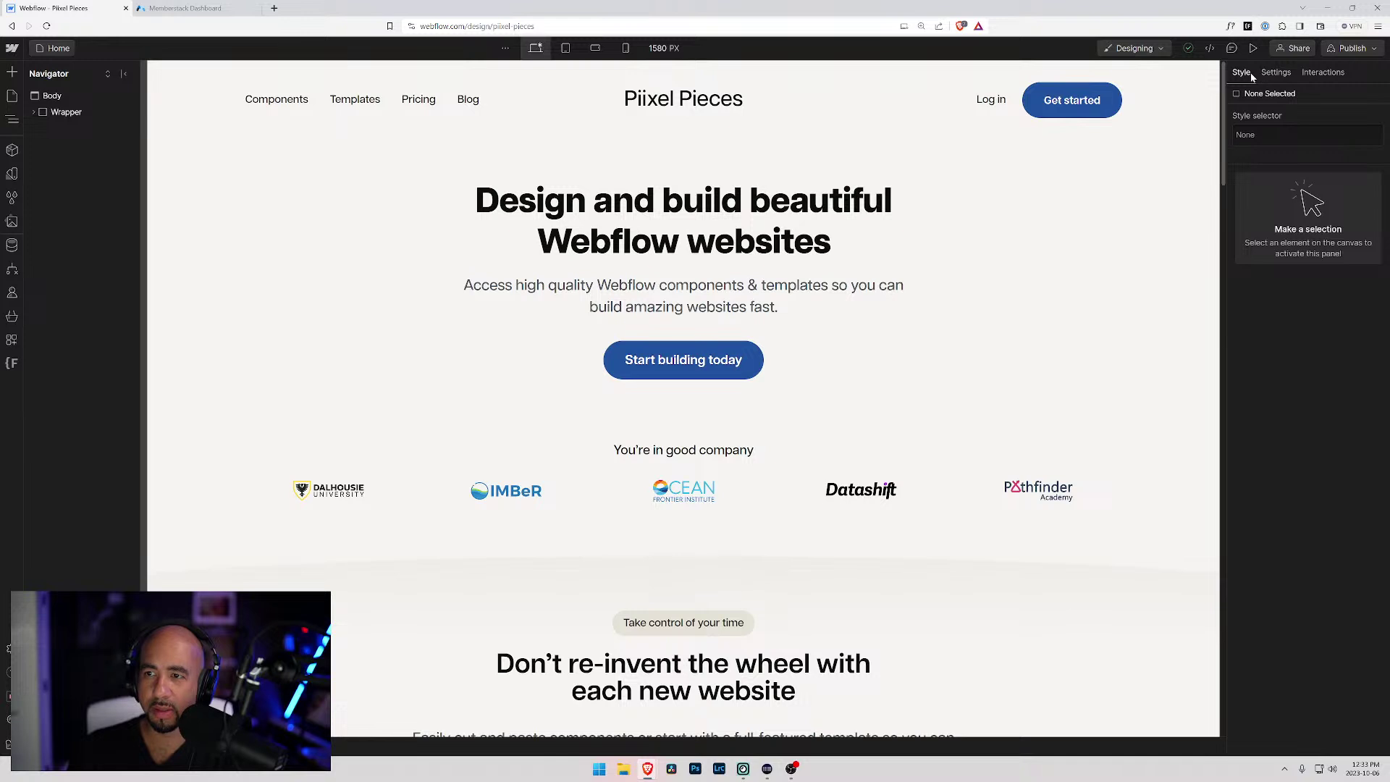
- Hide the pinned Navigator and open the Dashboard page from the site's static pages
left_click(911, 97)
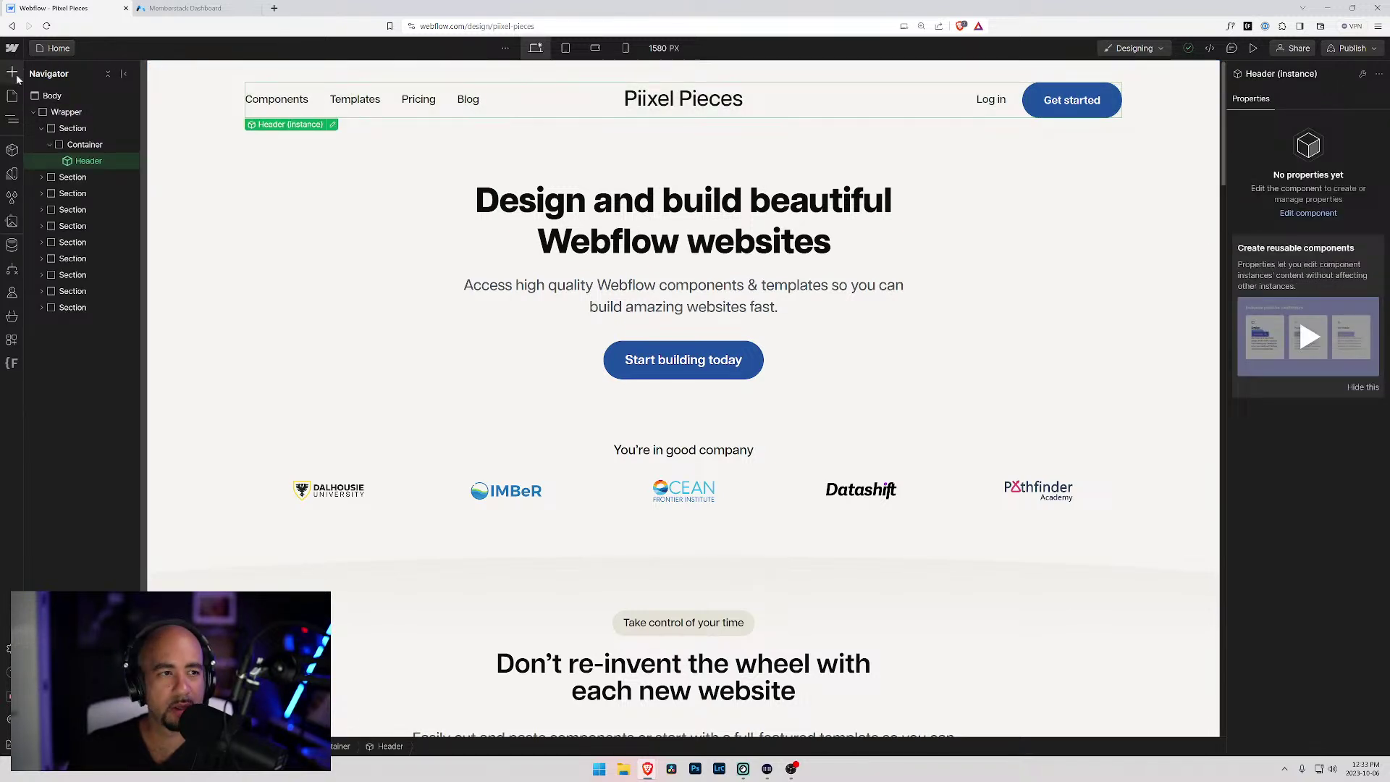
left_click(14, 125)
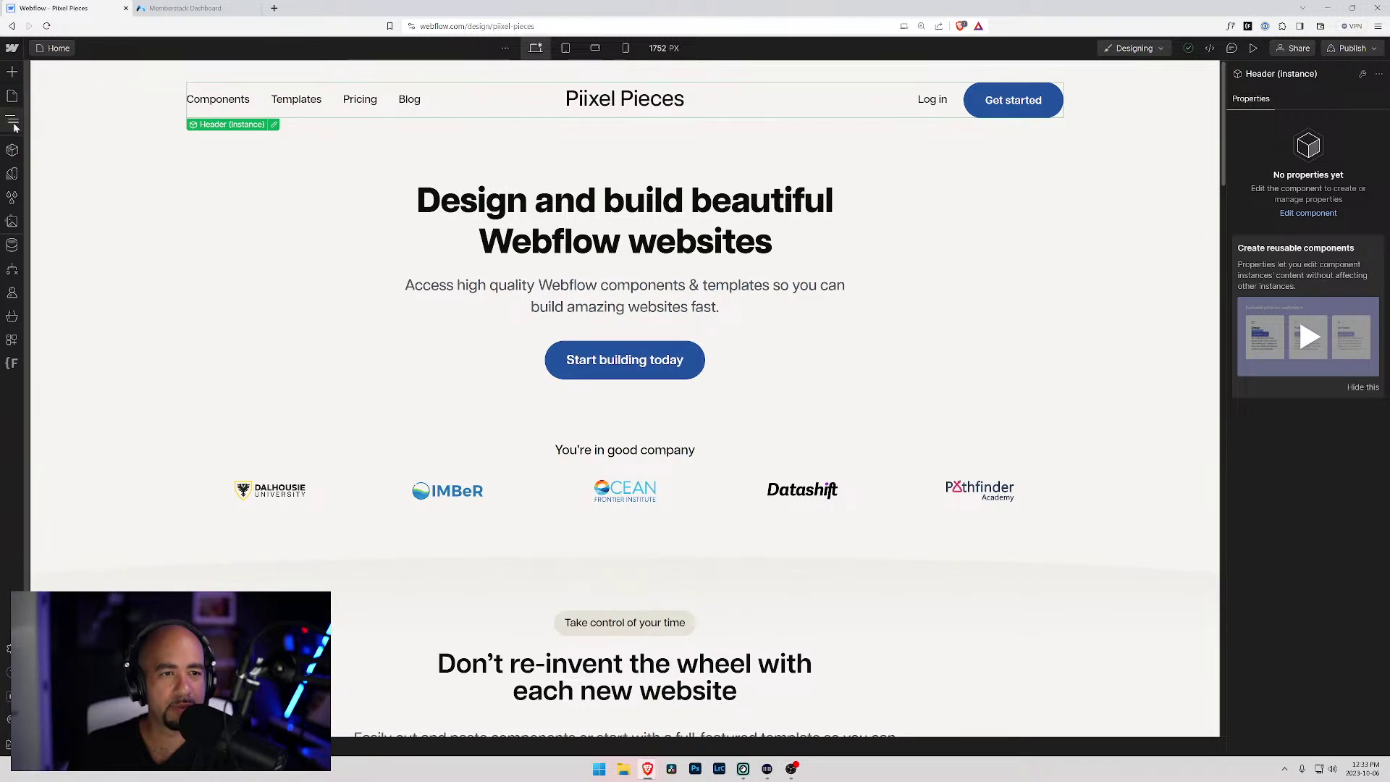
left_click(53, 48)
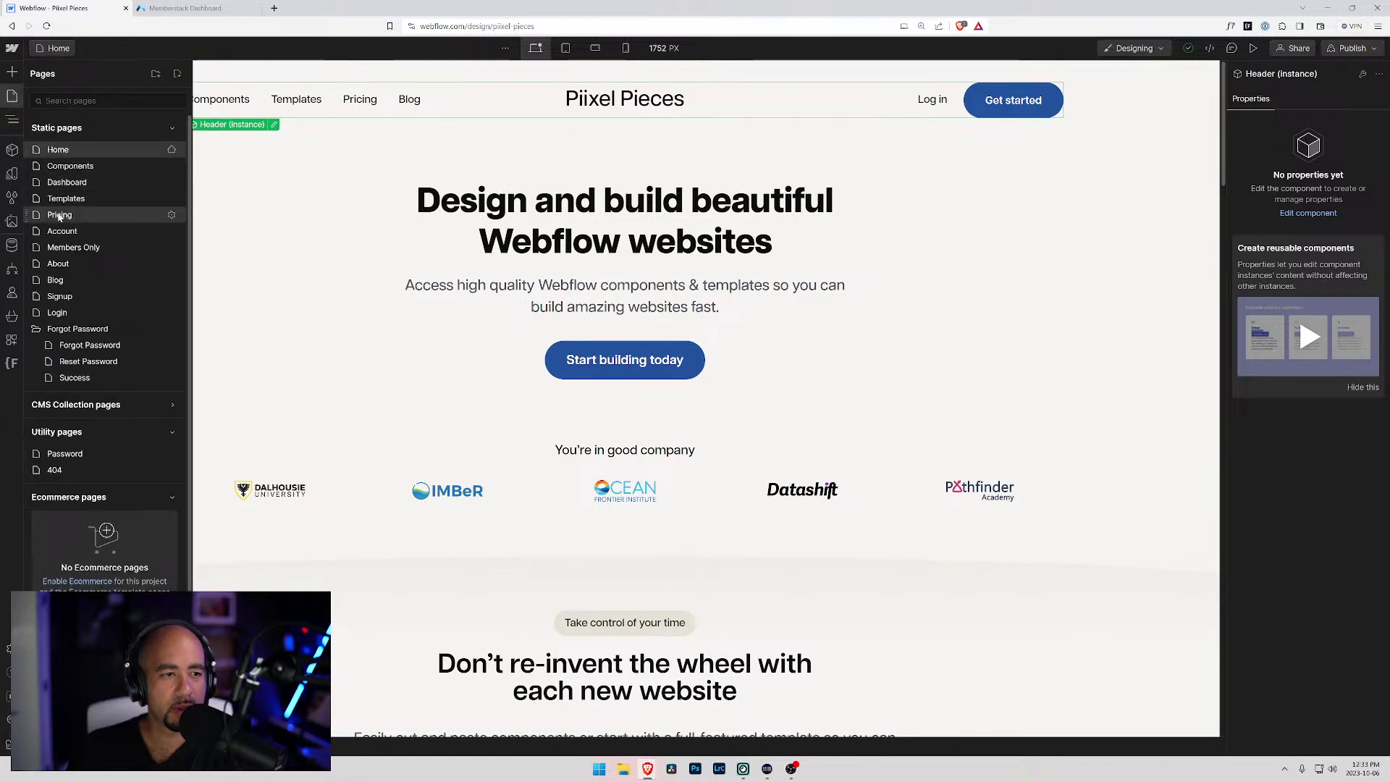
left_click(66, 182)
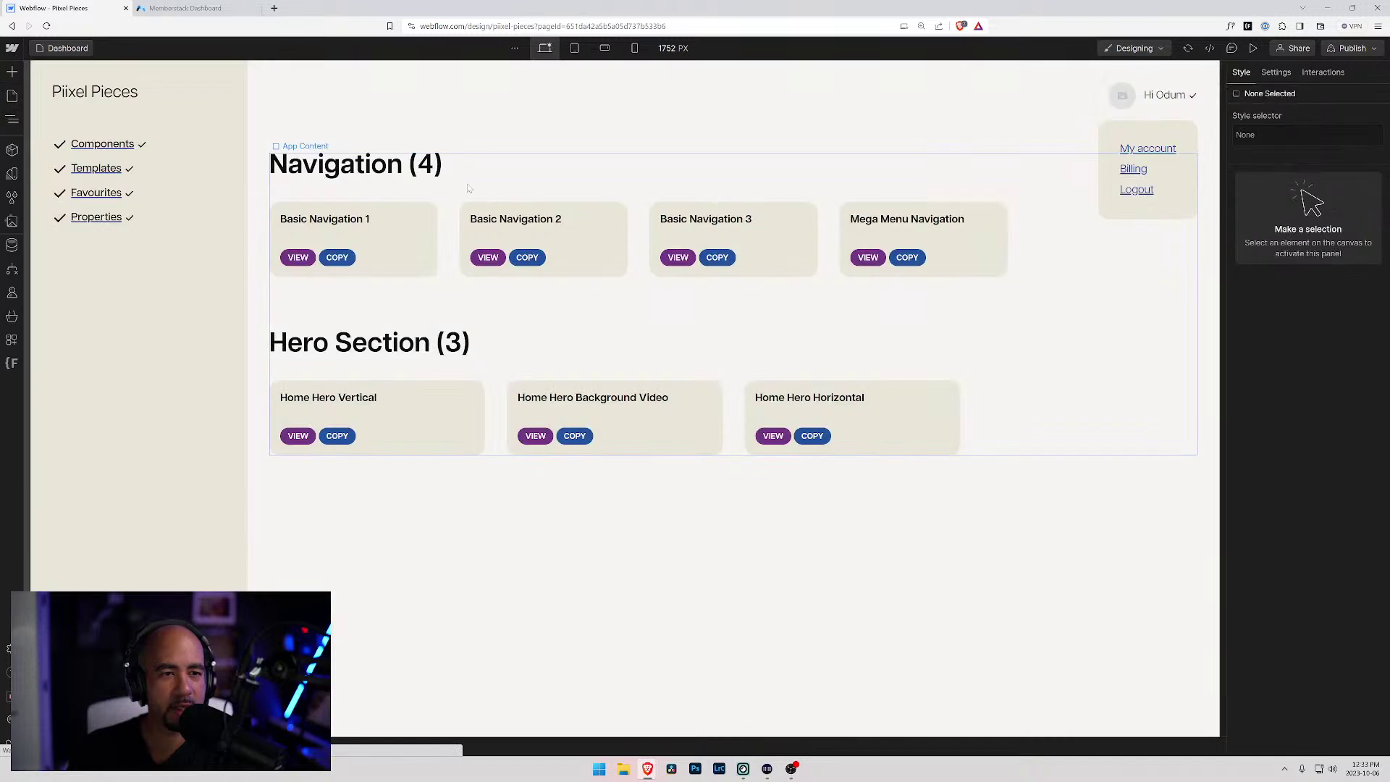
- Open the App Header component and inspect the settings and custom attributes of its user menu and user name text
left_click(1176, 102)
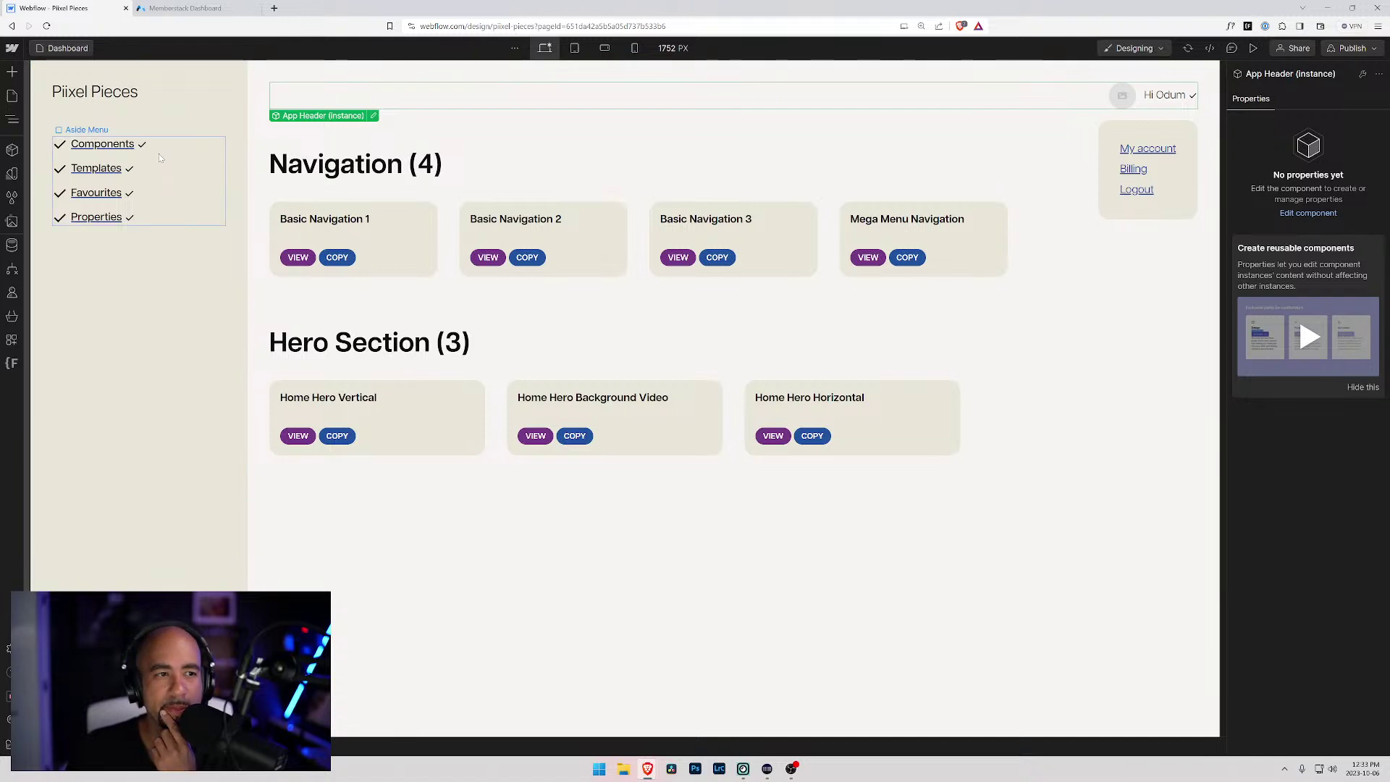
double_click(1158, 96)
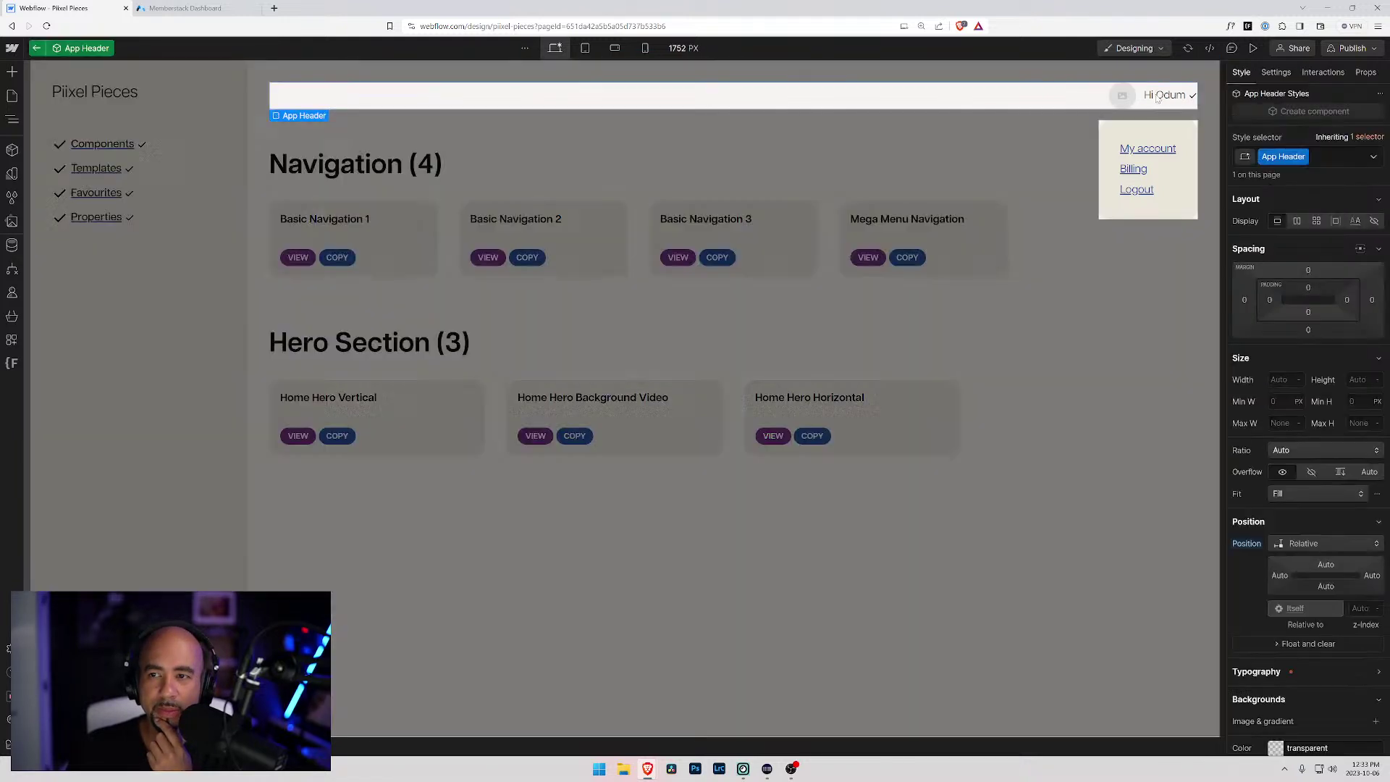
scroll(1331, 475, "down", 4)
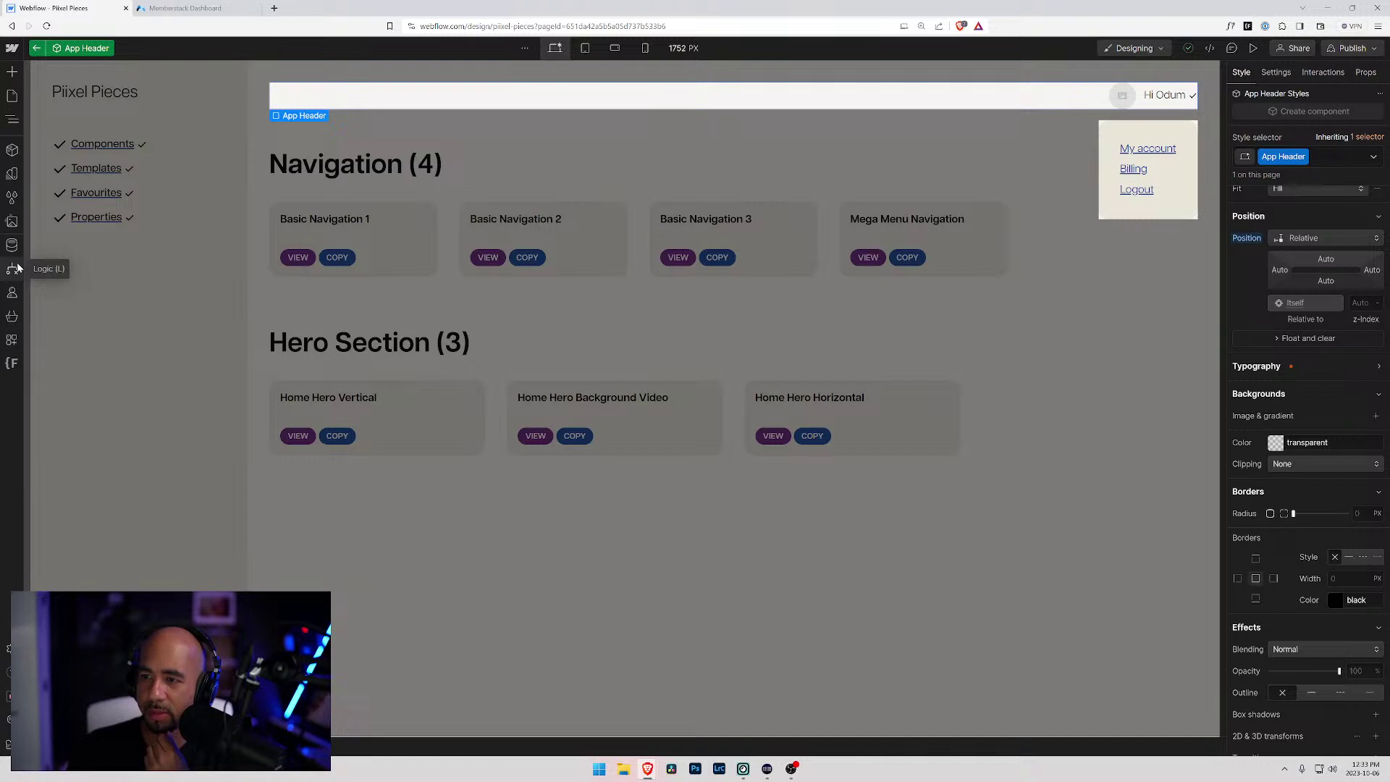
scroll(1296, 530, "down", 2)
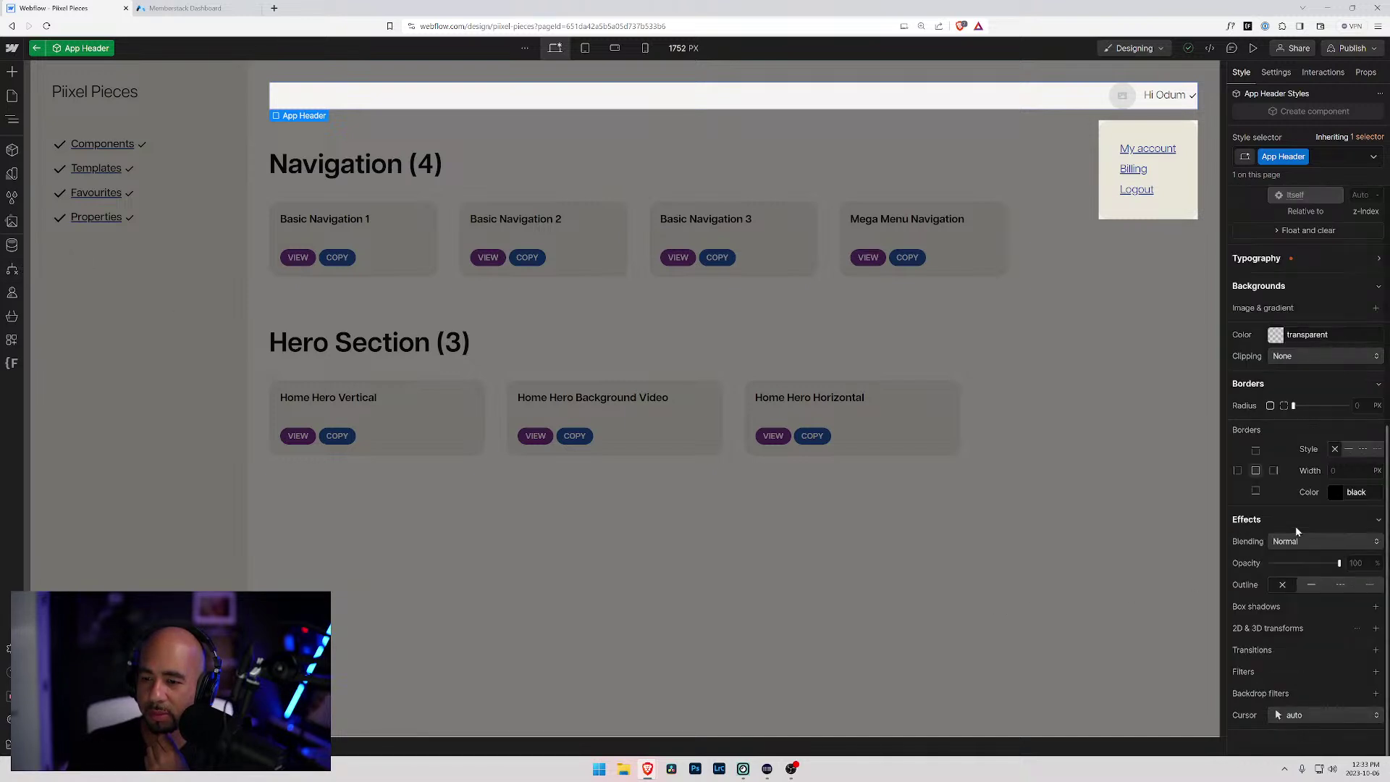
left_click(1116, 132)
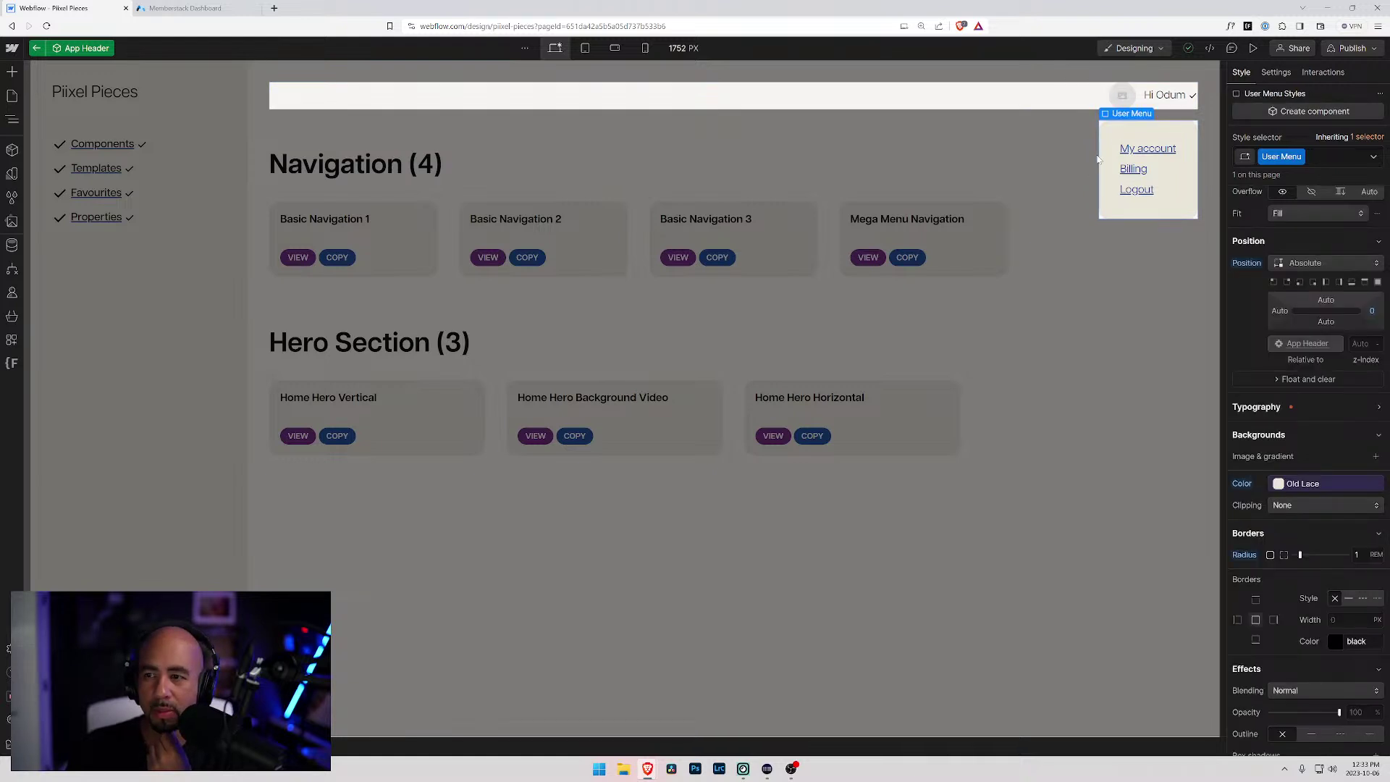
left_click(1275, 72)
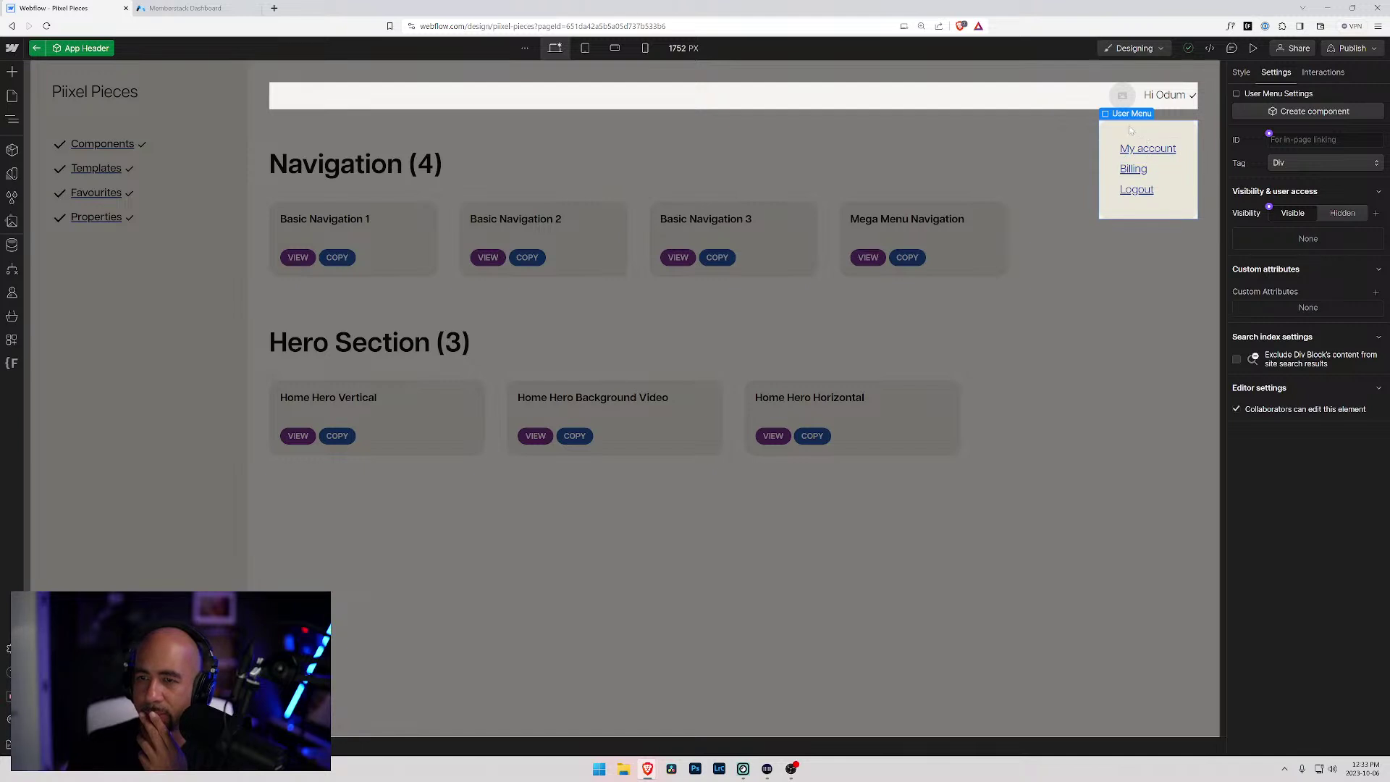
left_click(1161, 100)
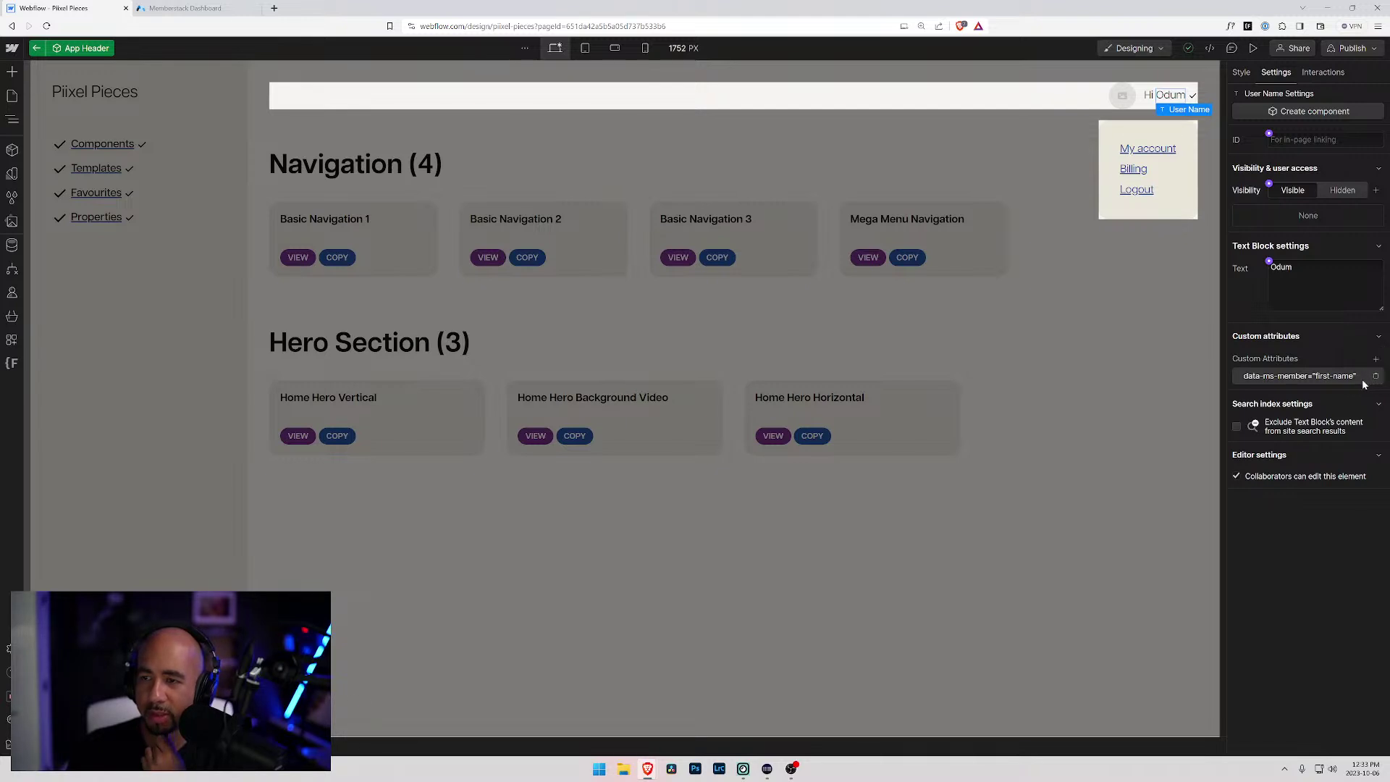
left_click(1323, 72)
left_click(1275, 71)
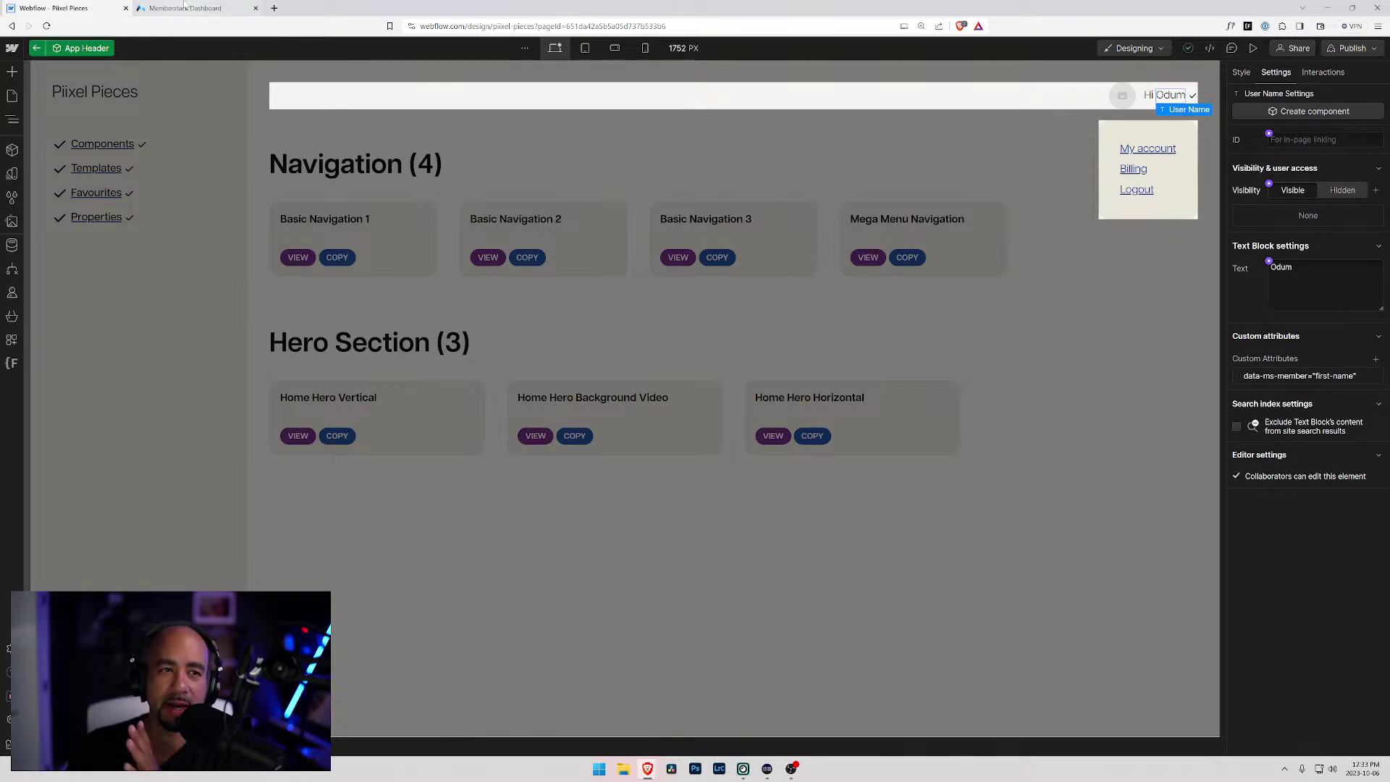
- Close the Memberstack dashboard and go from the App Header component back to the Home page
left_click(244, 8)
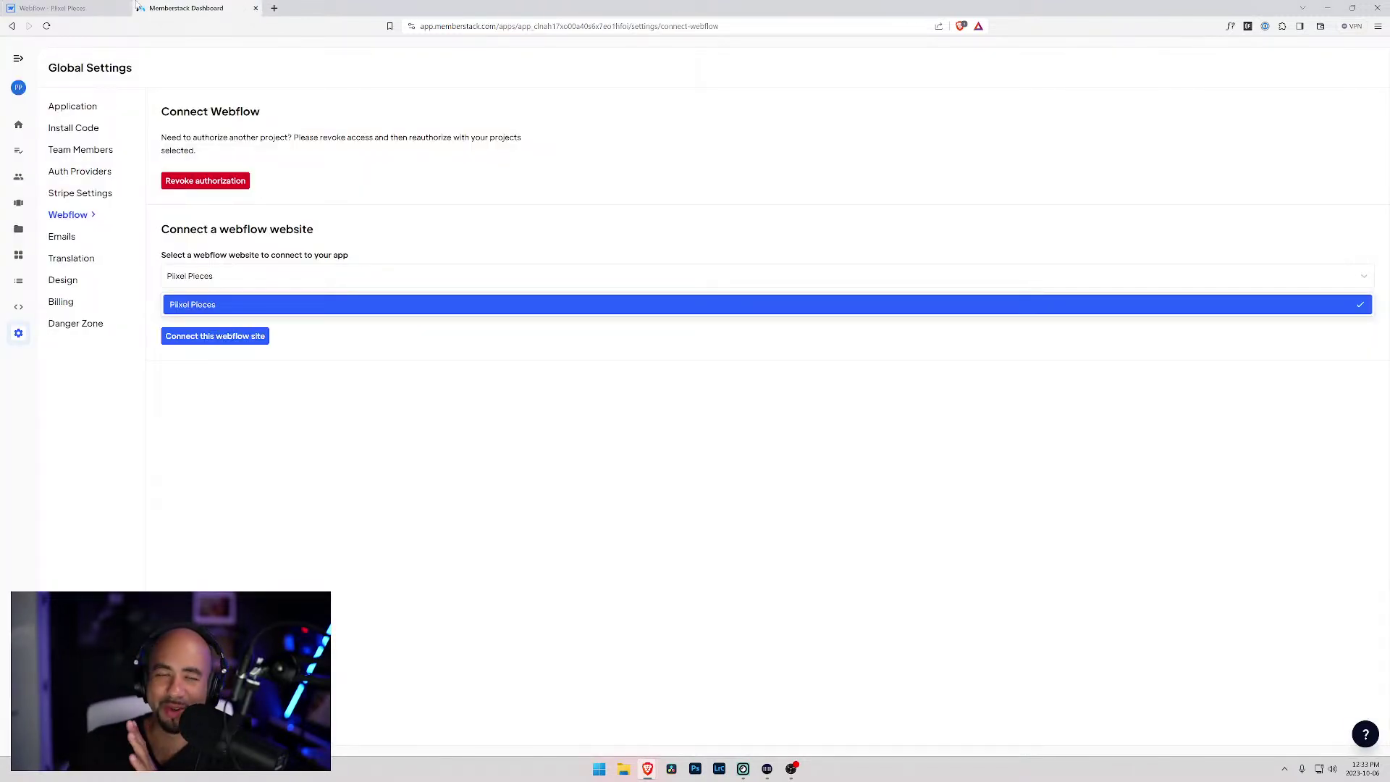
key("ctrl+w")
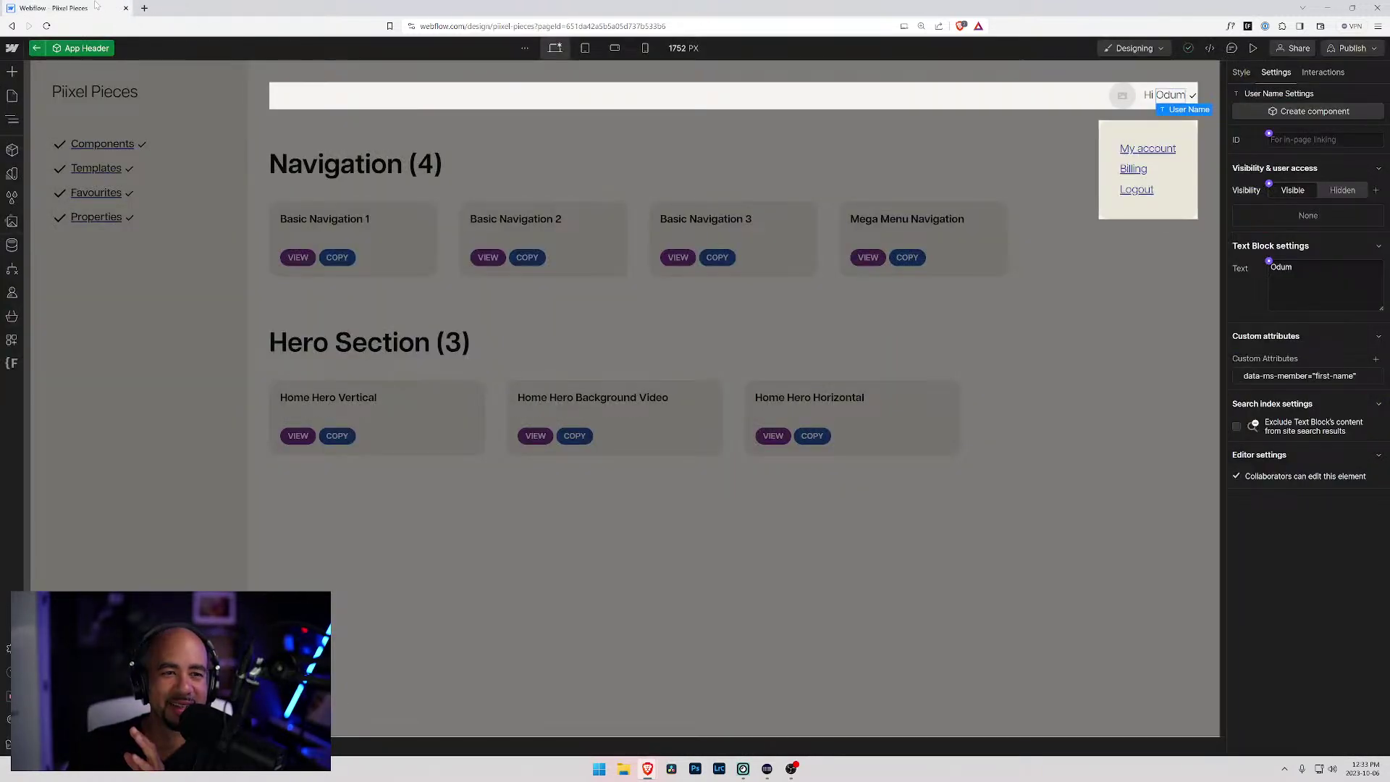
left_click(86, 48)
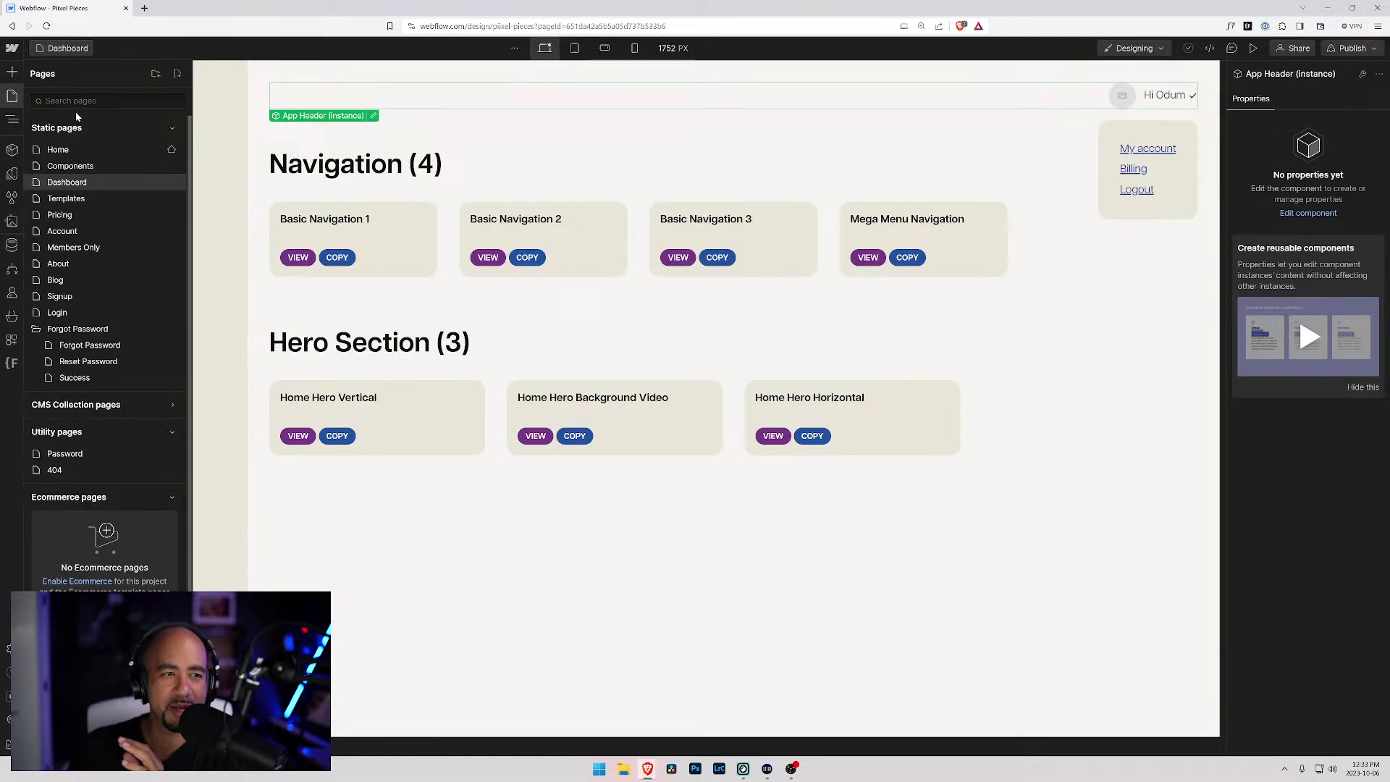
left_click(57, 145)
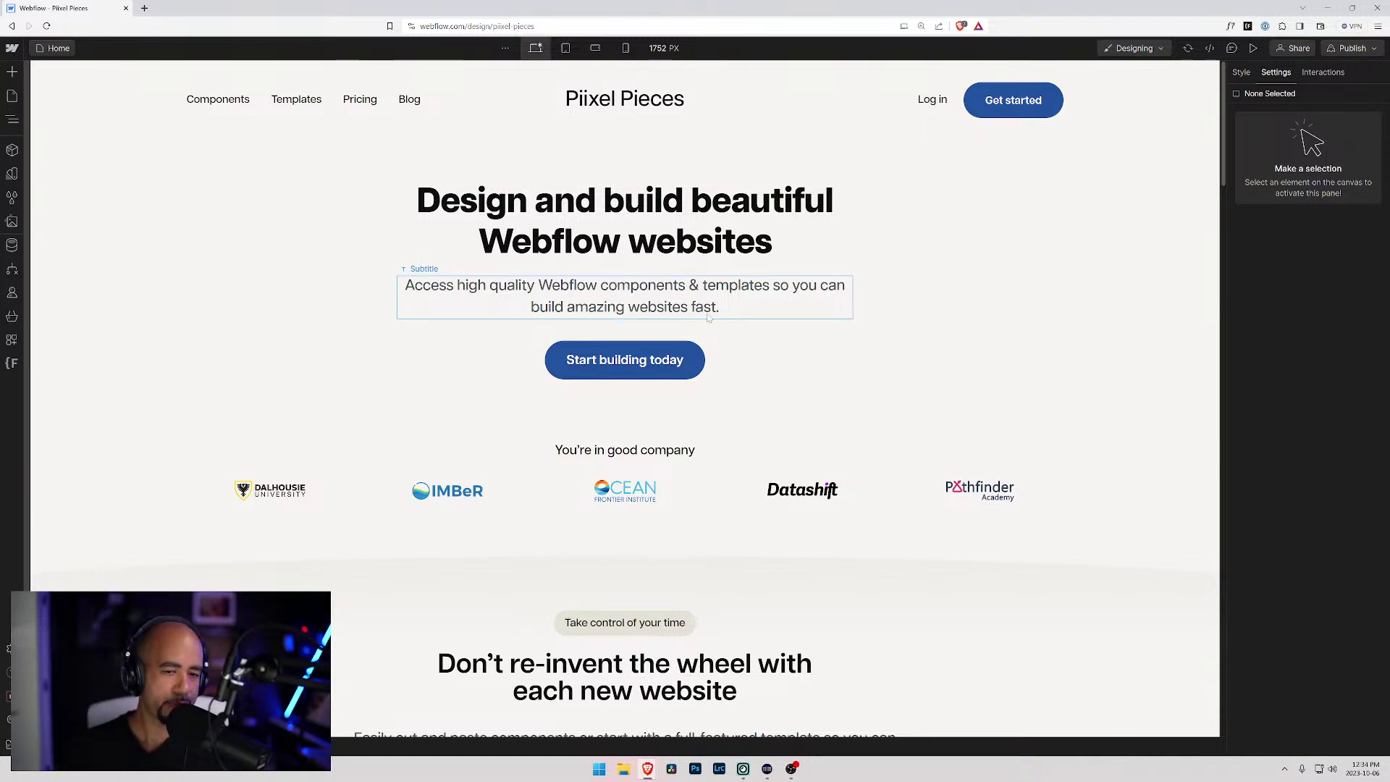
- Review the Home page sections from the hero through the application image and features to the Components and Templates cards and testimonials
scroll(707, 319, "down", 5)
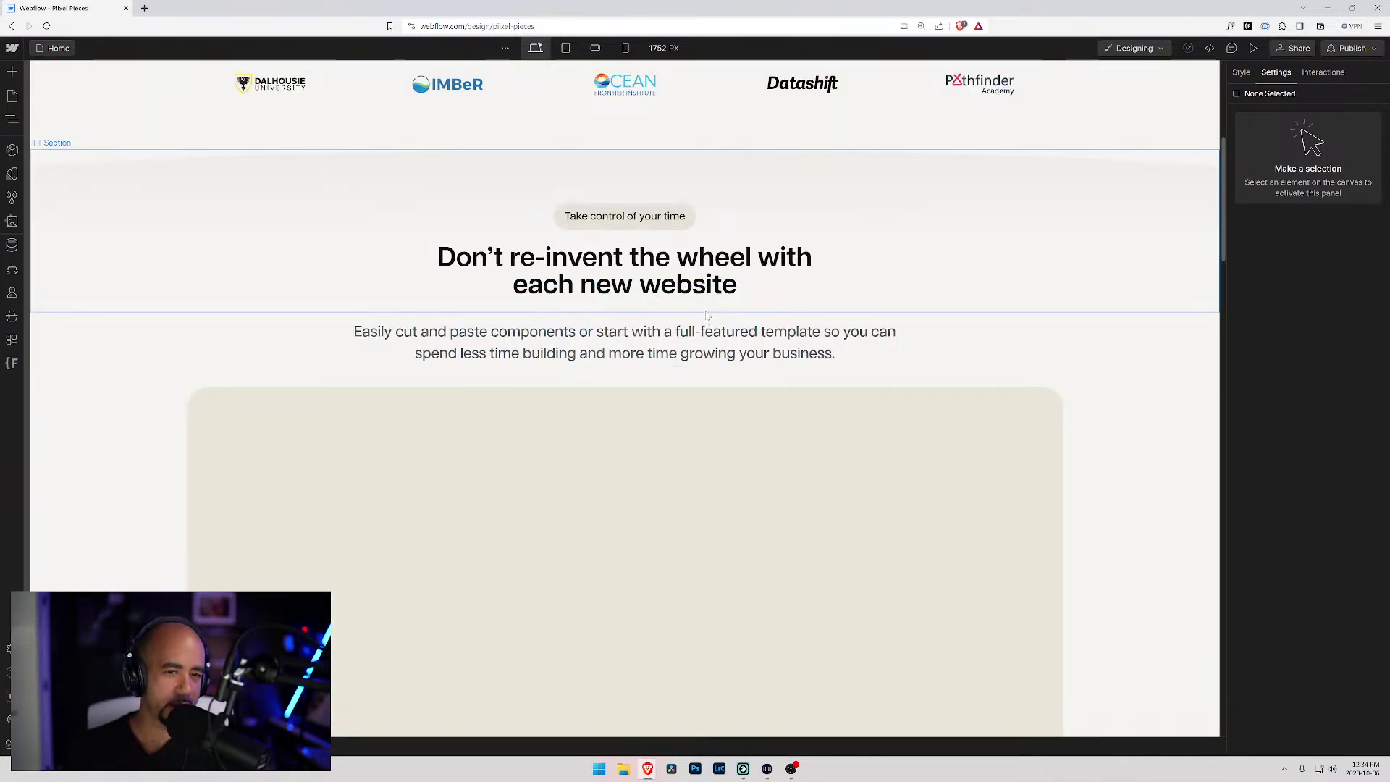
scroll(565, 280, "up", 3)
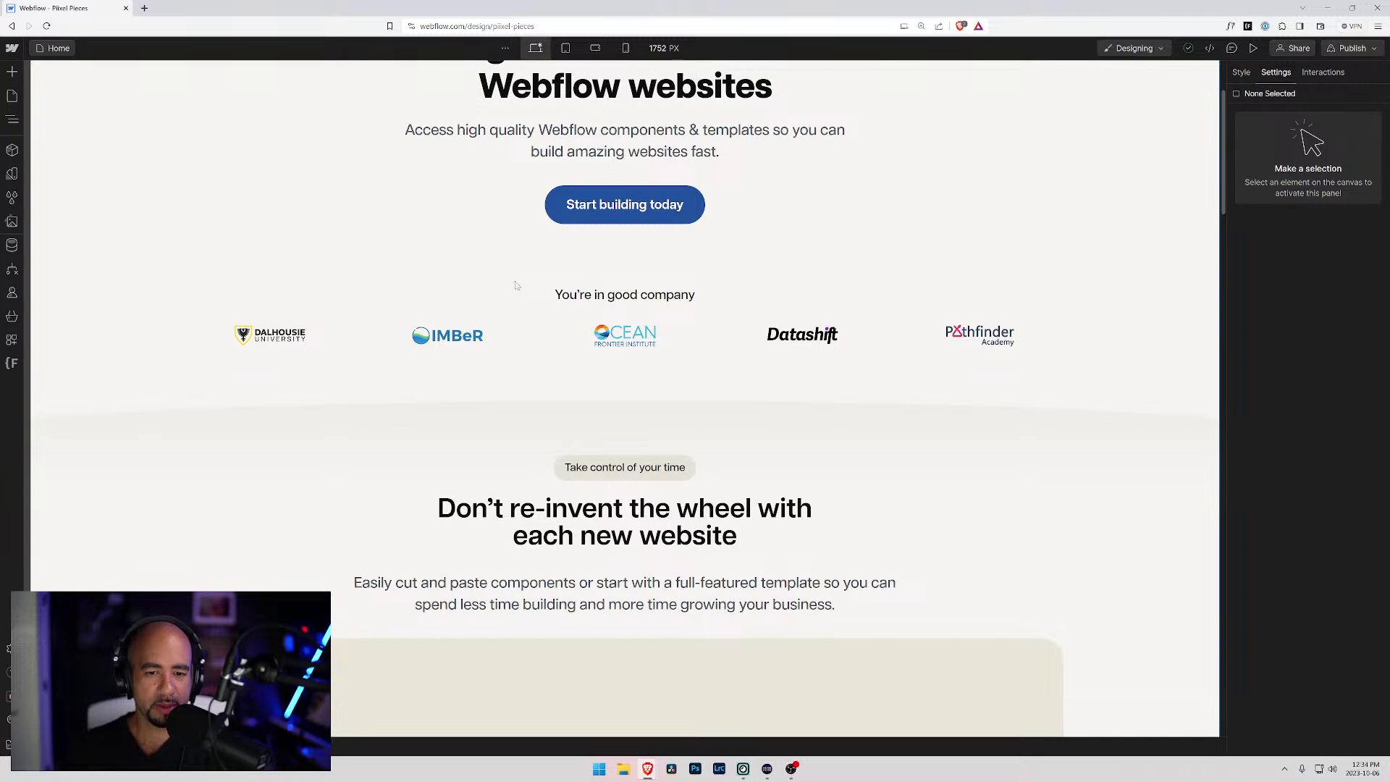
scroll(510, 284, "up", 2)
scroll(529, 305, "down", 7)
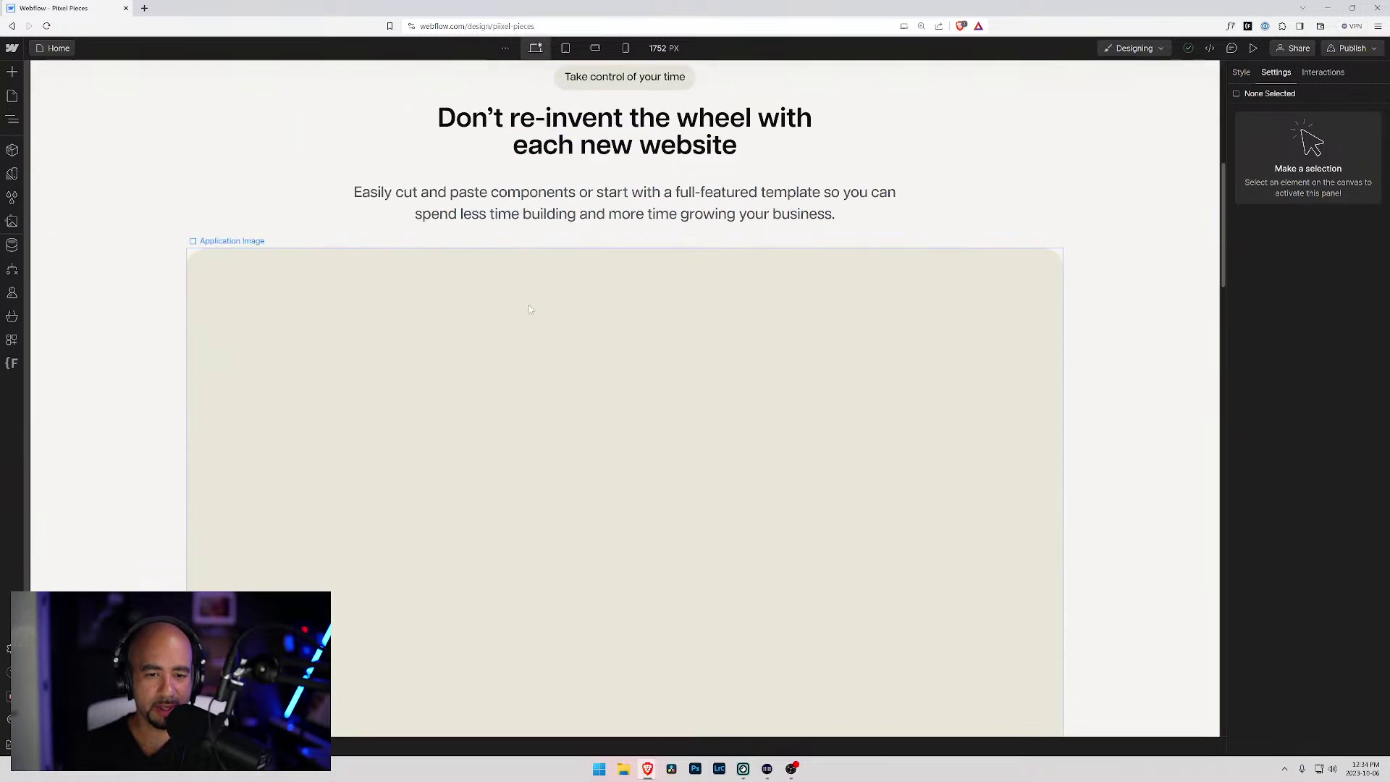
scroll(343, 147, "down", 2)
left_click(343, 148)
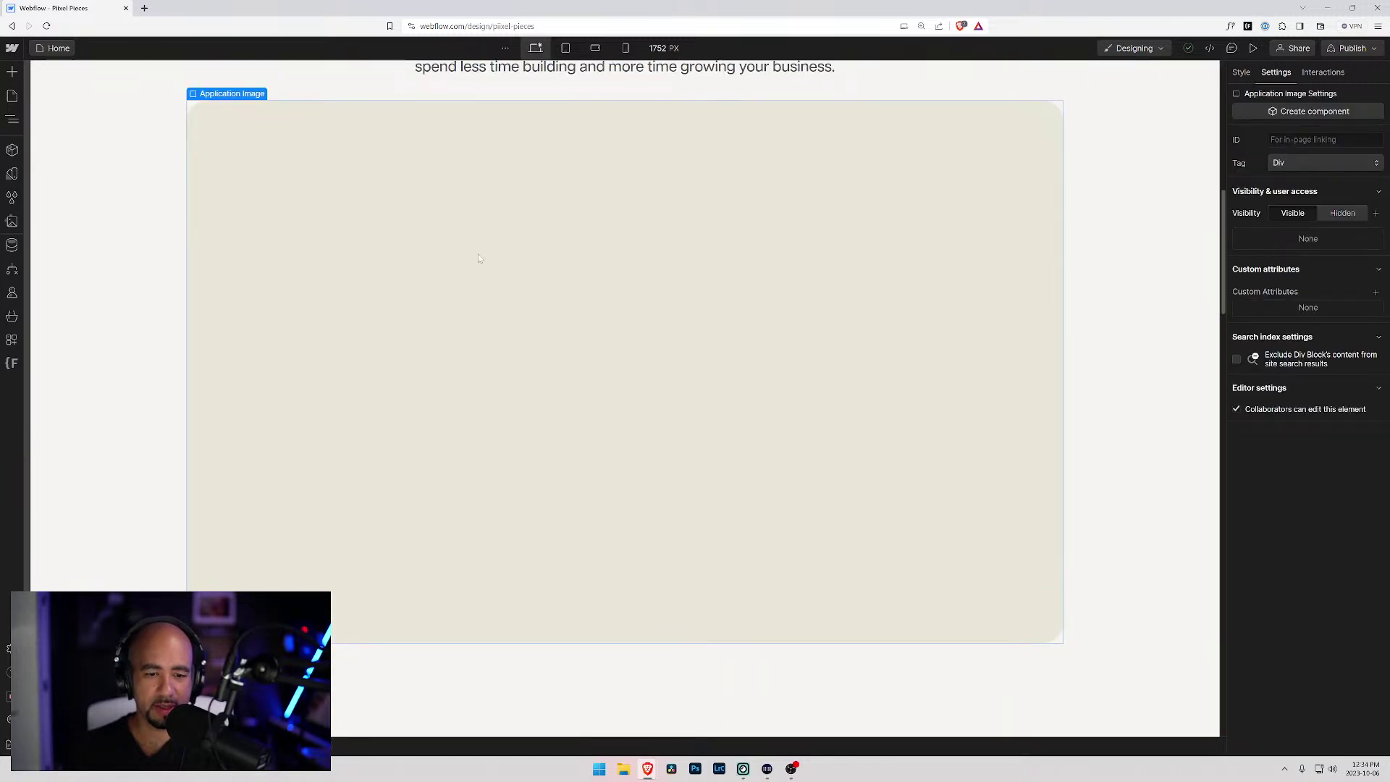
scroll(478, 261, "down", 10)
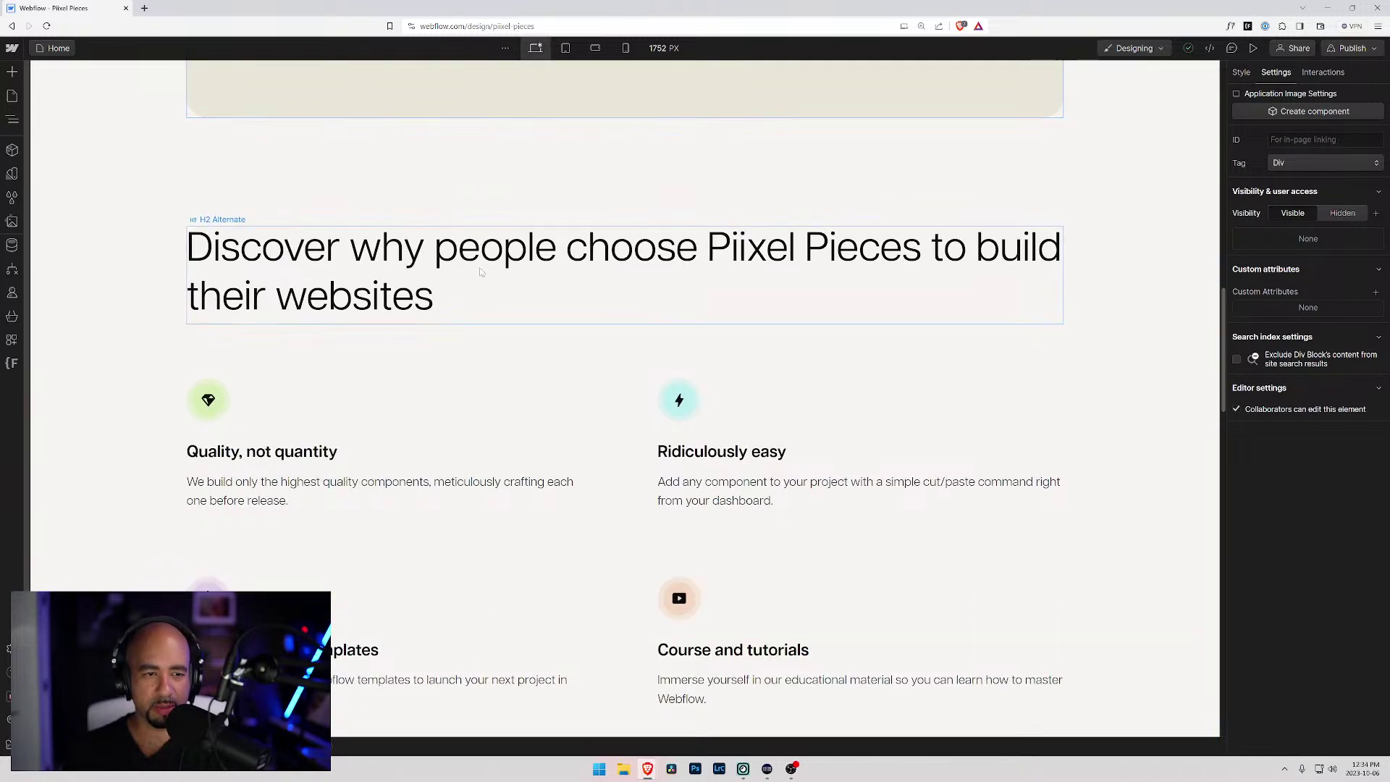
scroll(536, 286, "up", 4)
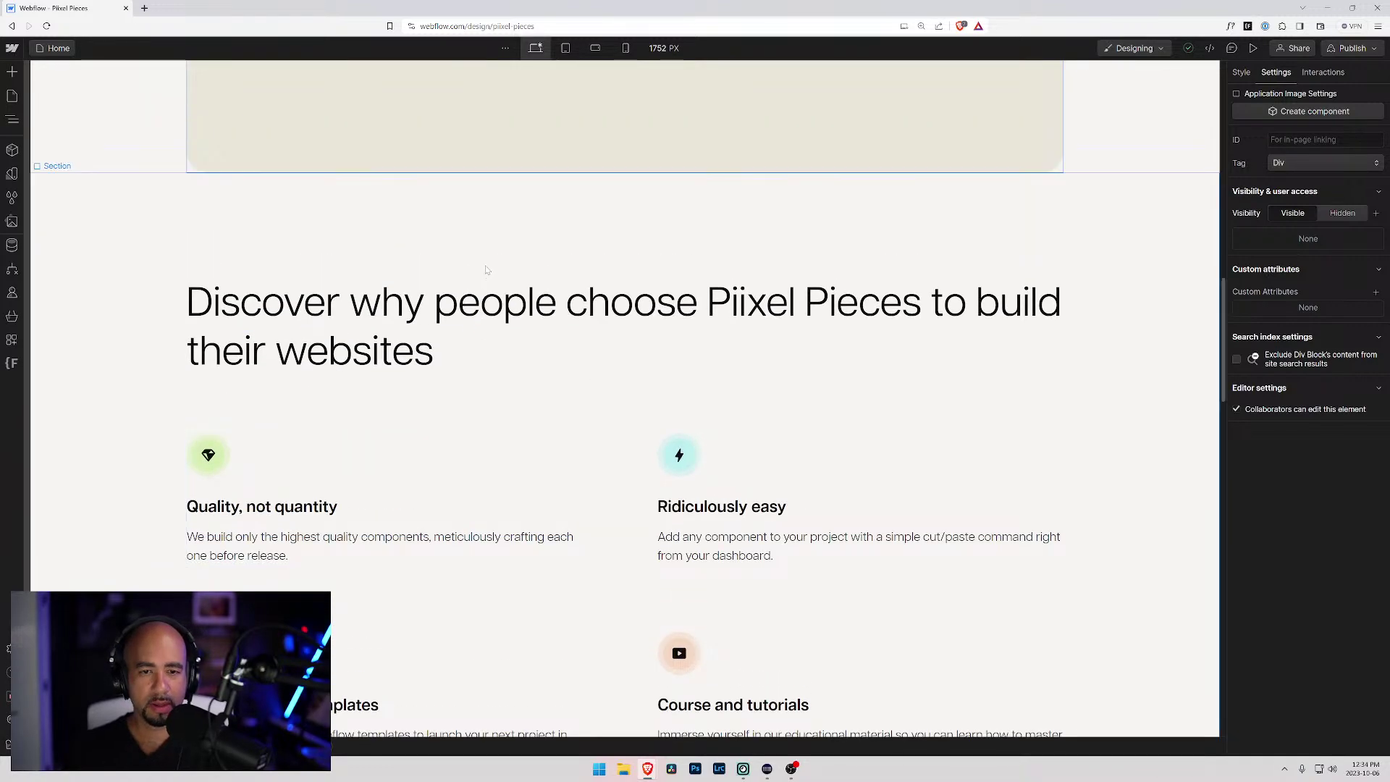
scroll(501, 293, "down", 4)
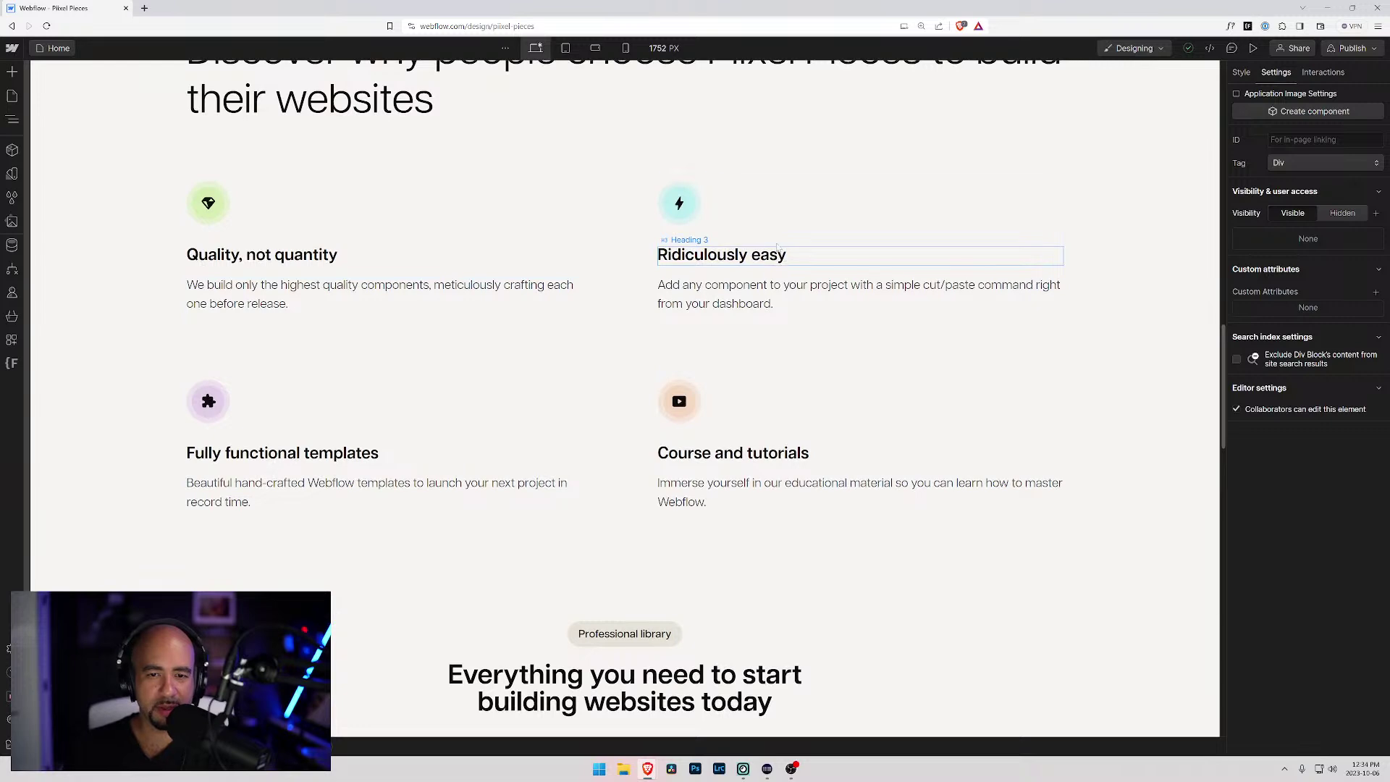
scroll(448, 254, "down", 3)
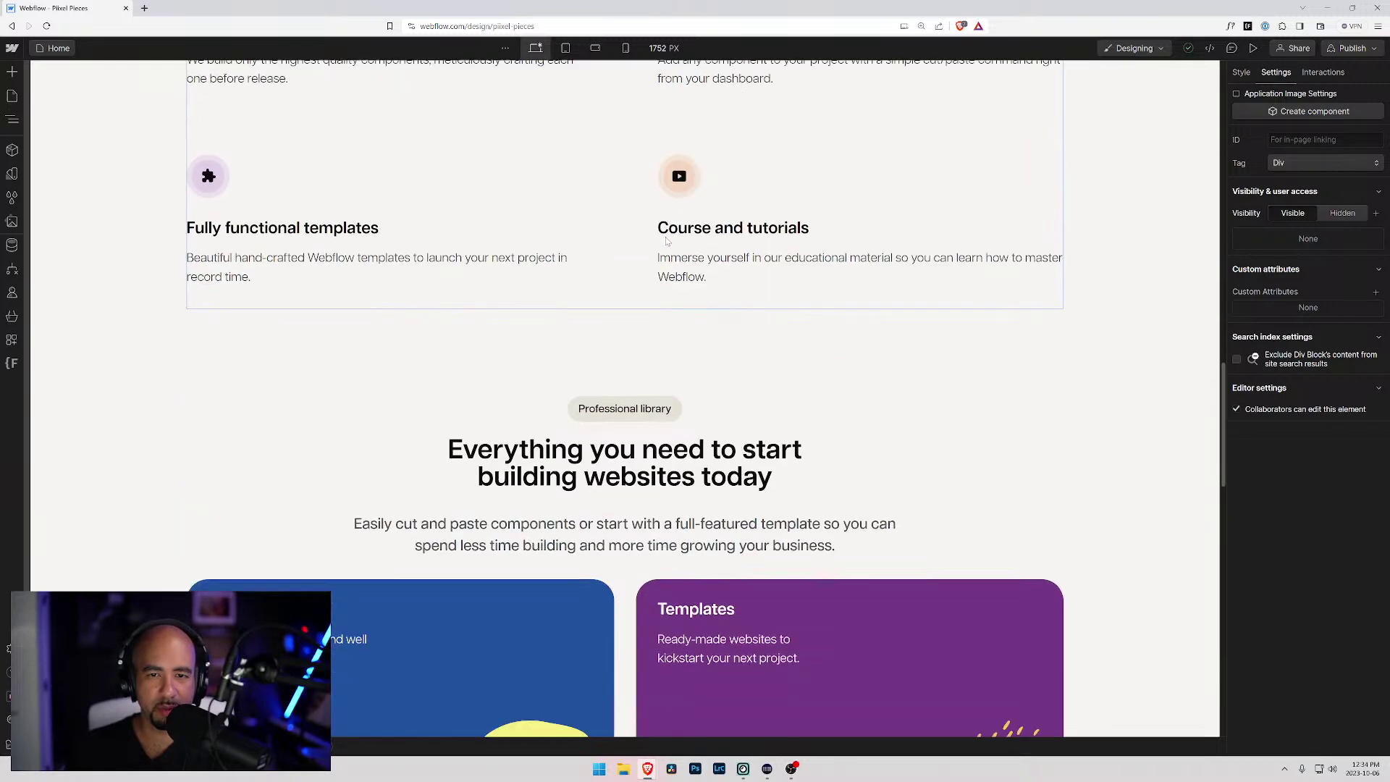
scroll(507, 246, "up", 3)
scroll(486, 230, "down", 7)
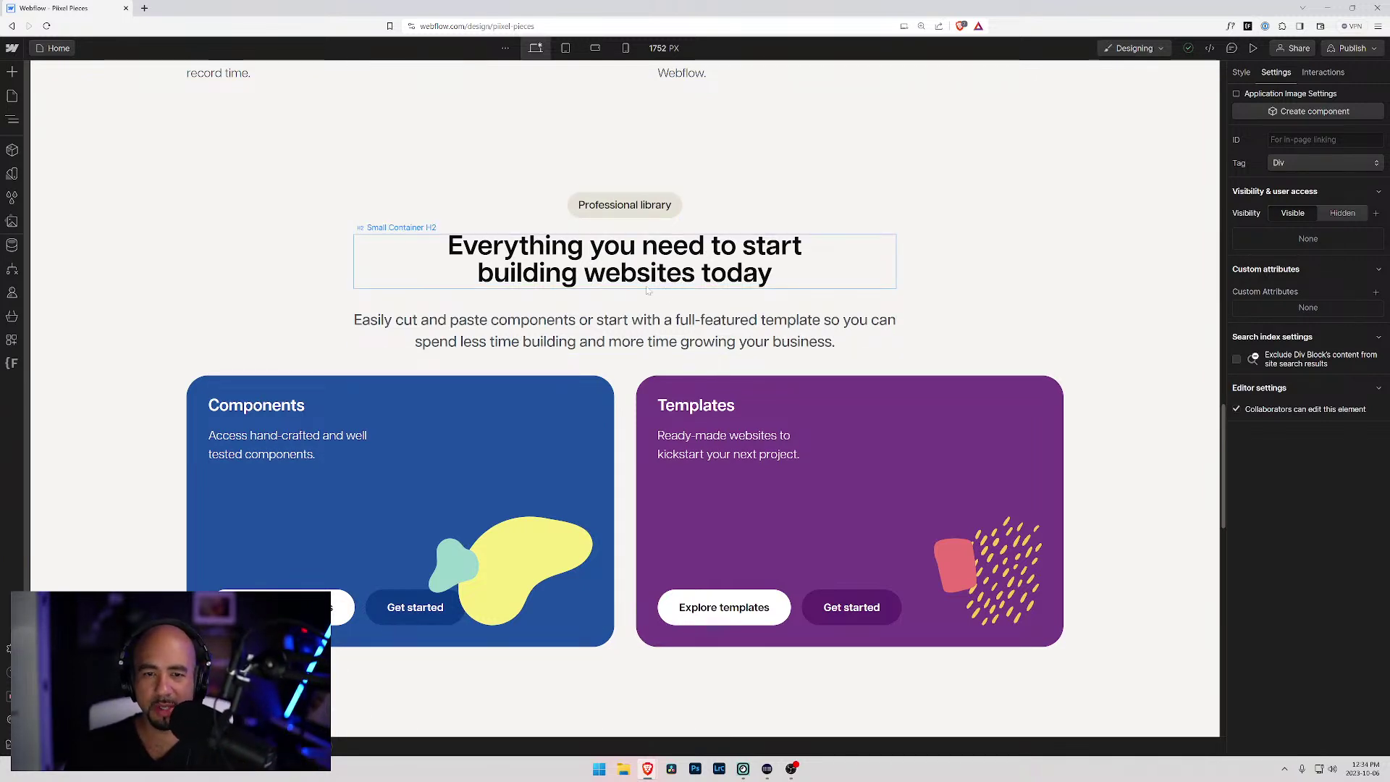
scroll(587, 337, "down", 3)
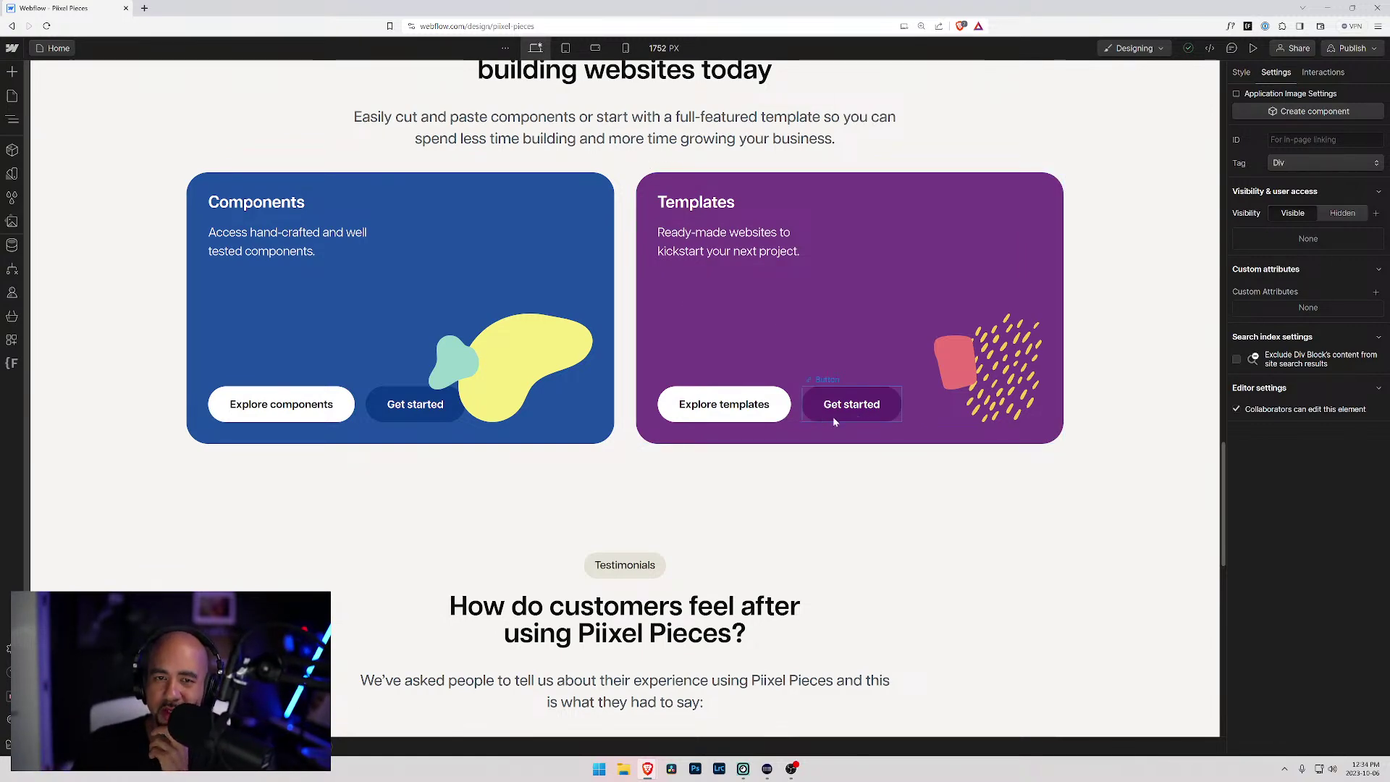
scroll(826, 414, "up", 2)
scroll(808, 411, "up", 10)
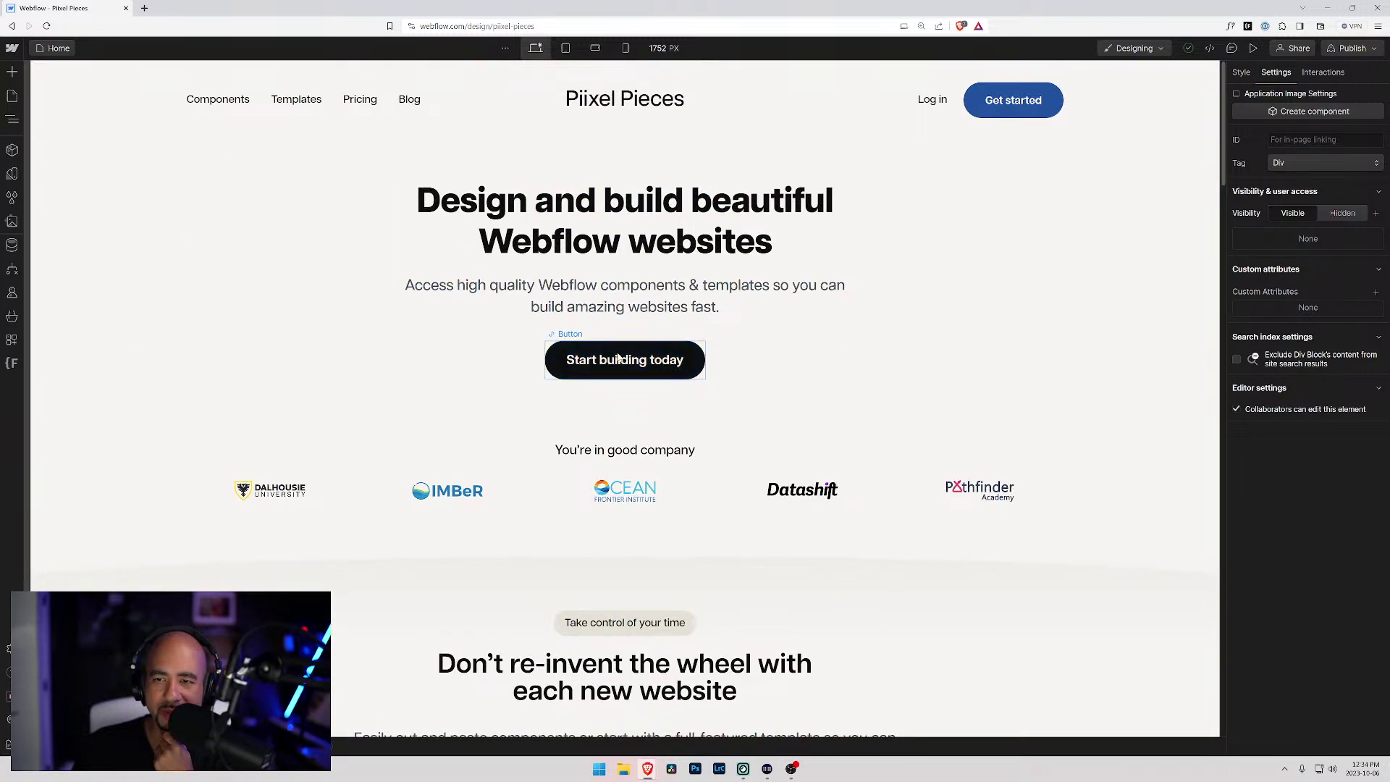
scroll(1007, 136, "down", 10)
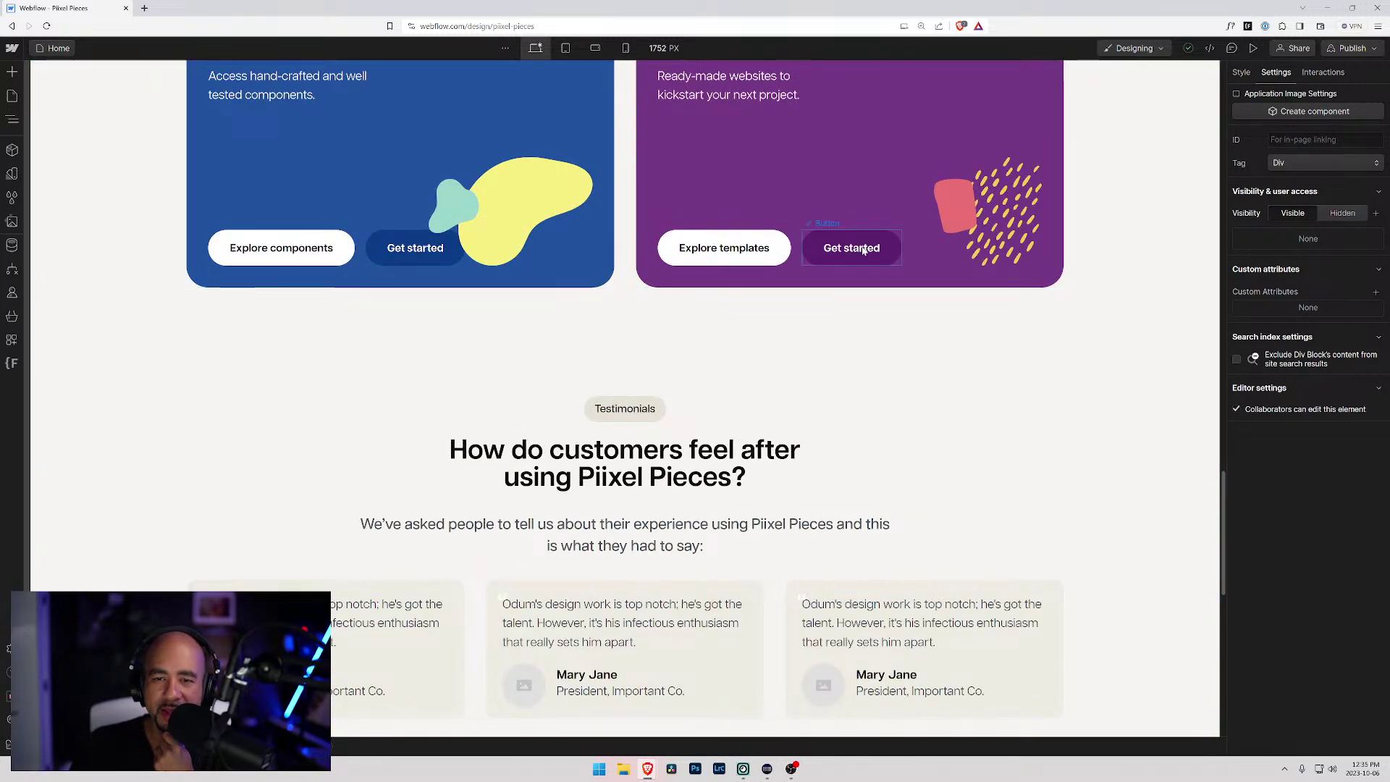
- Check the link settings and custom attributes of the Get started buttons on the Templates and Components cards
left_click(849, 250)
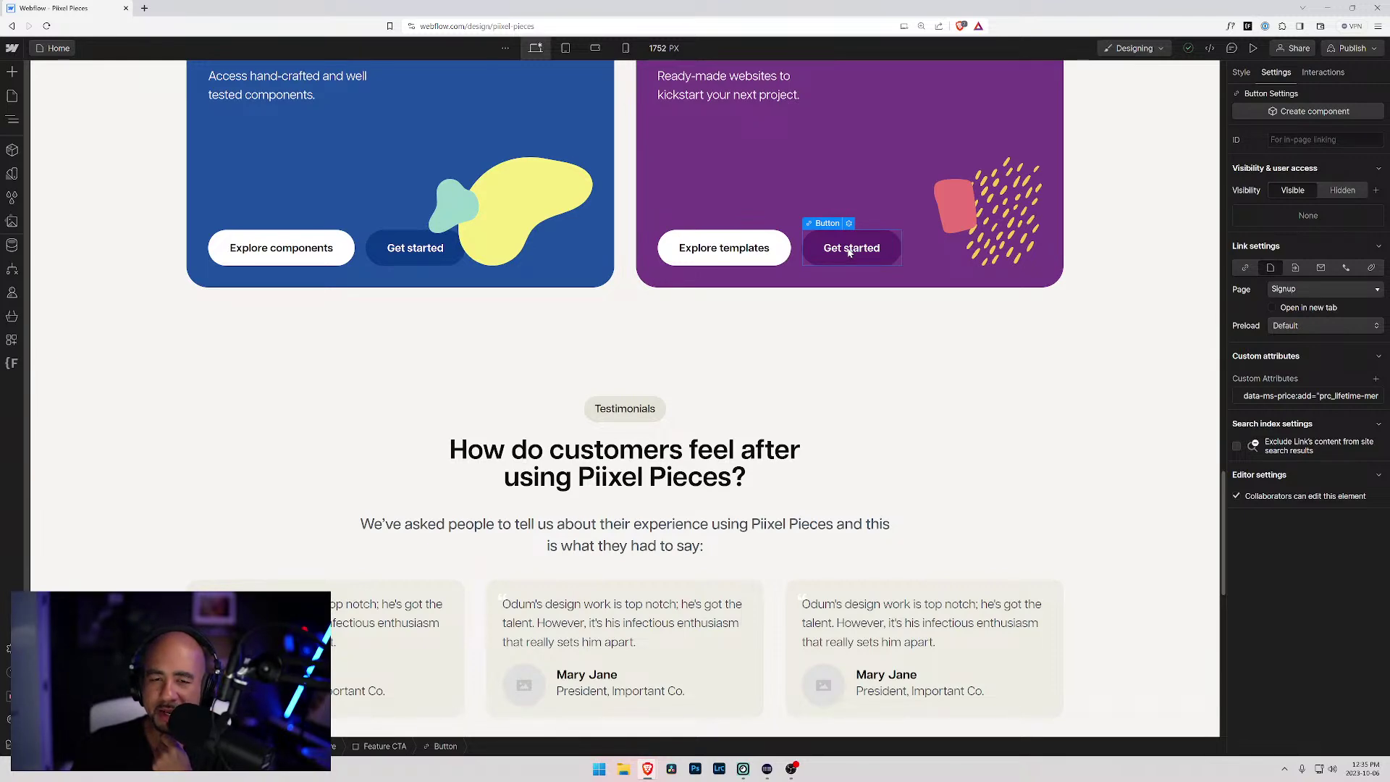
scroll(849, 251, "up", 1)
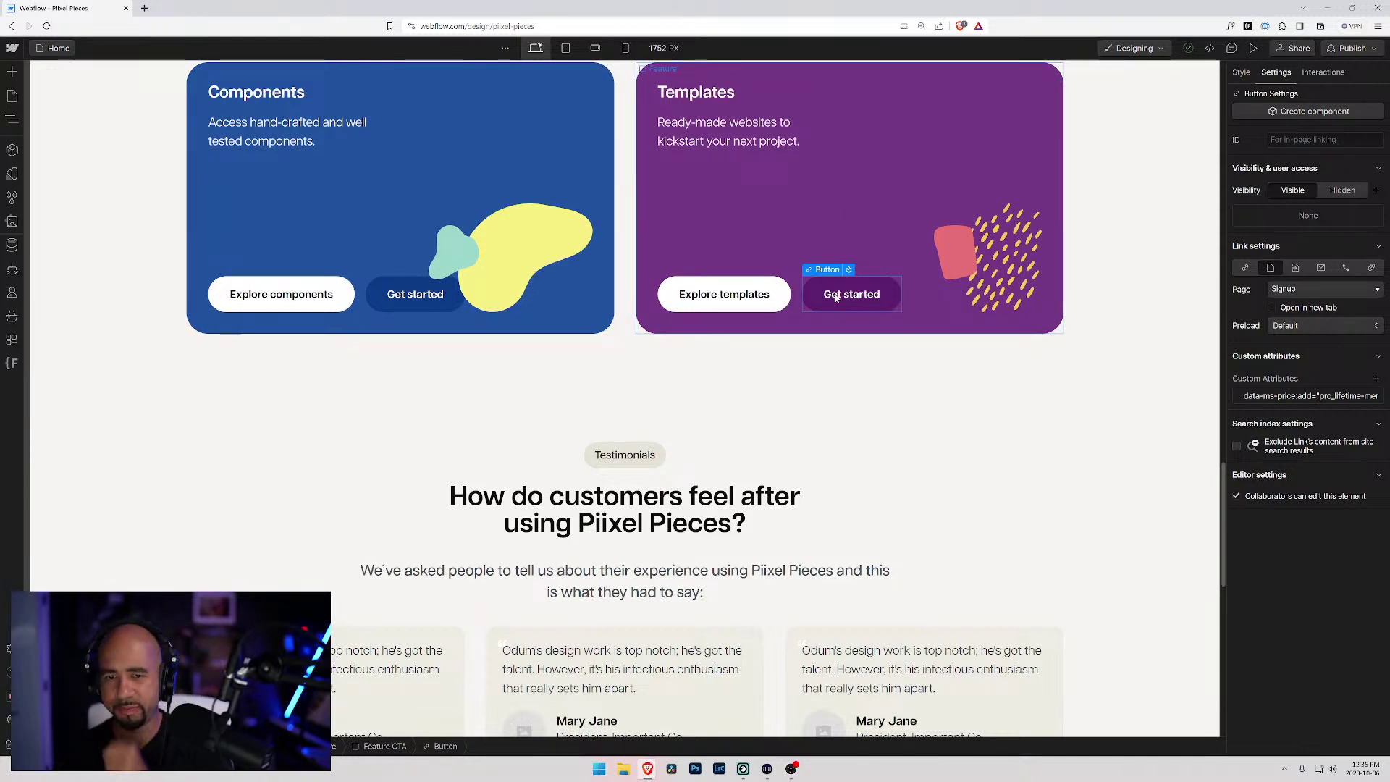
scroll(832, 333, "up", 1)
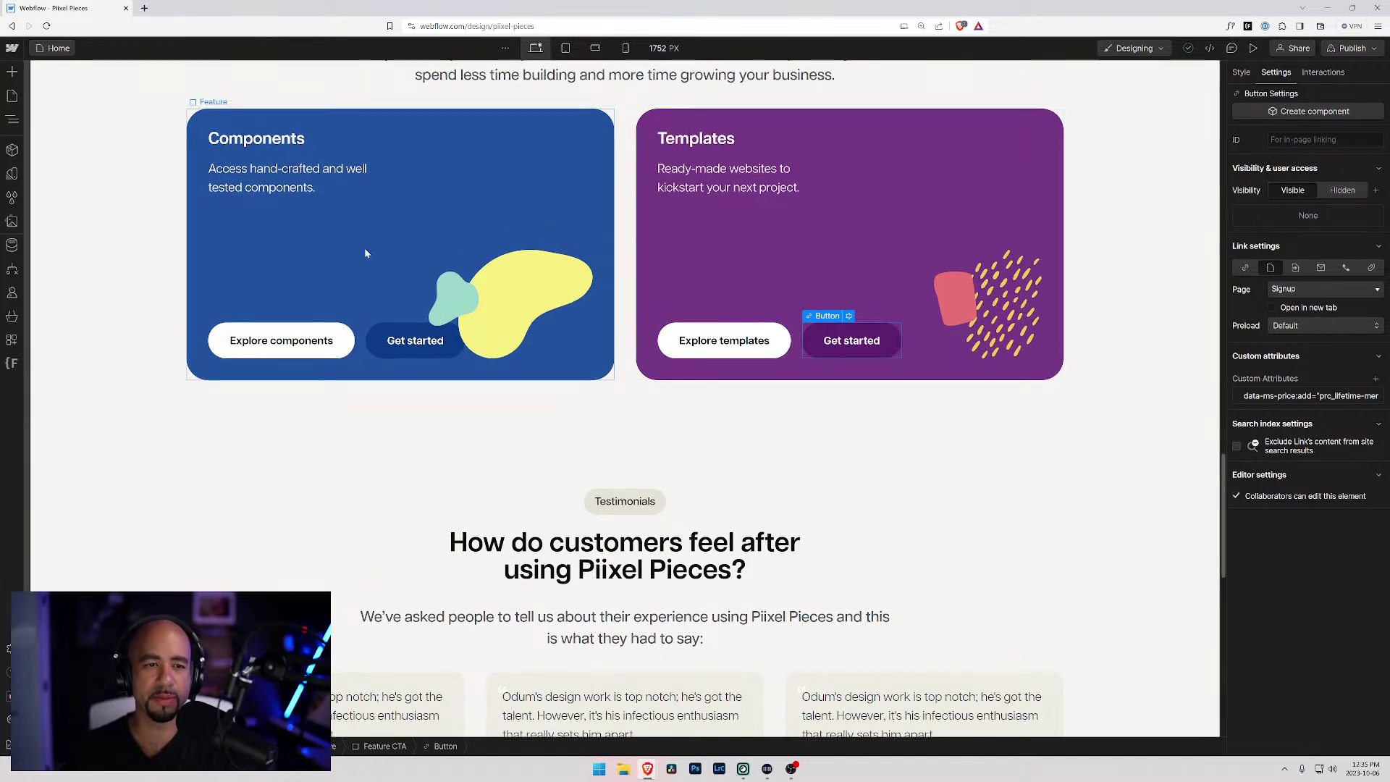
left_click(413, 353)
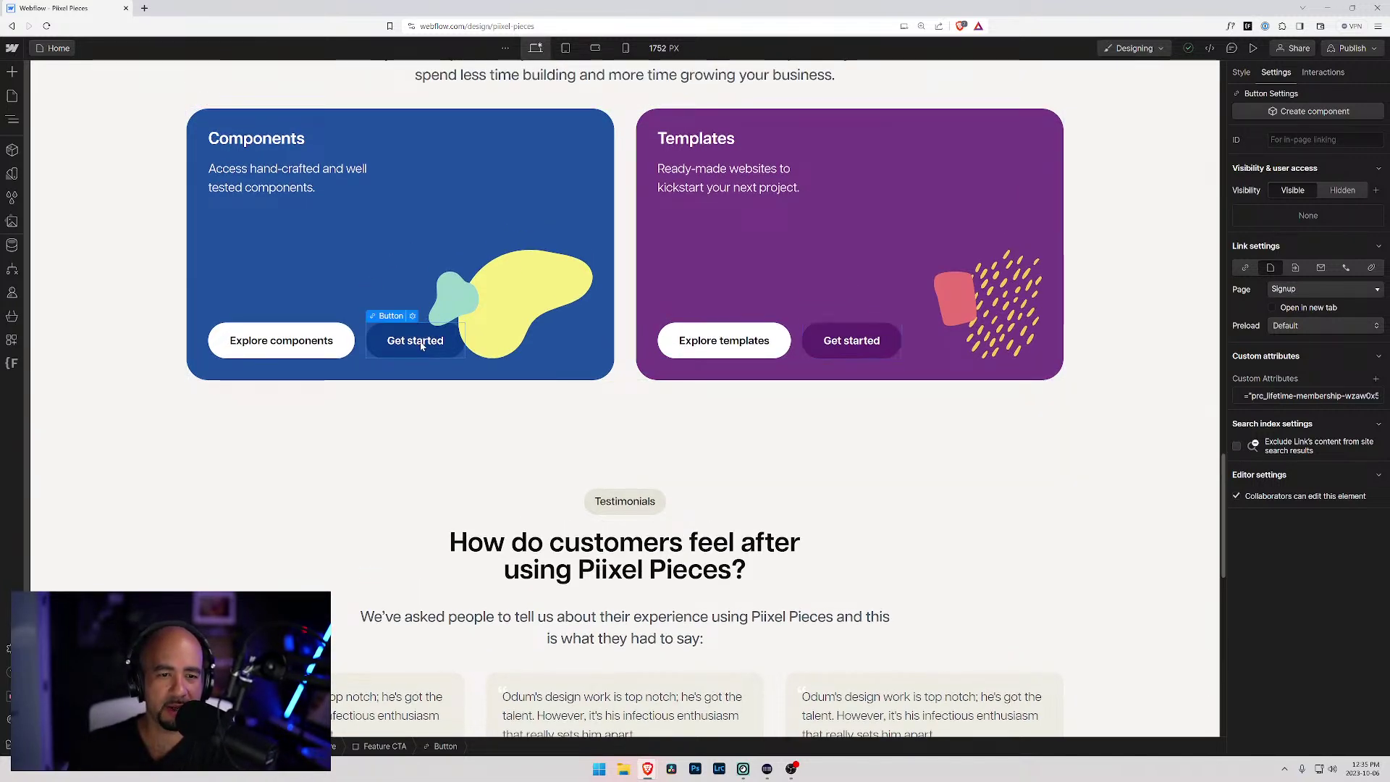
- Pin the Navigator beside the canvas and widen it to fit the full element names
left_click(13, 120)
left_click(128, 75)
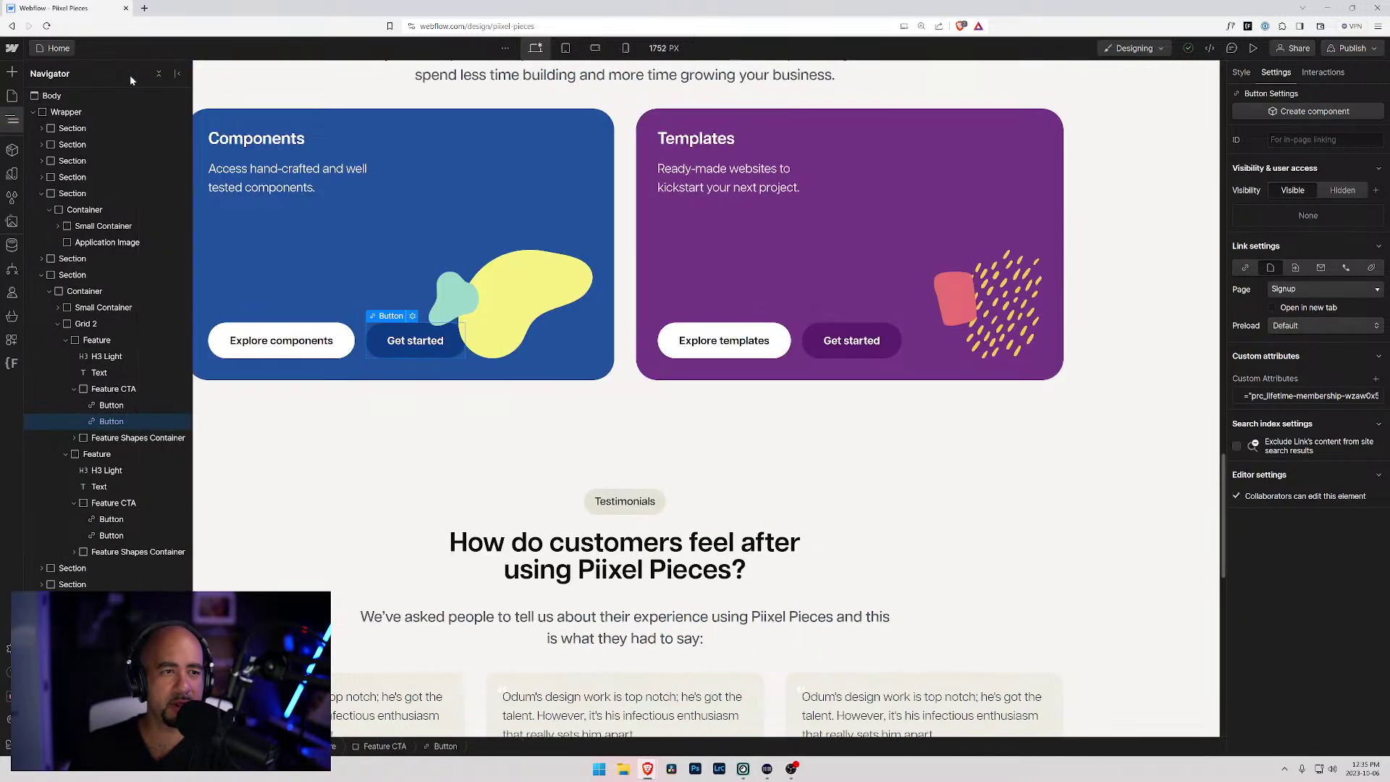
left_click(181, 75)
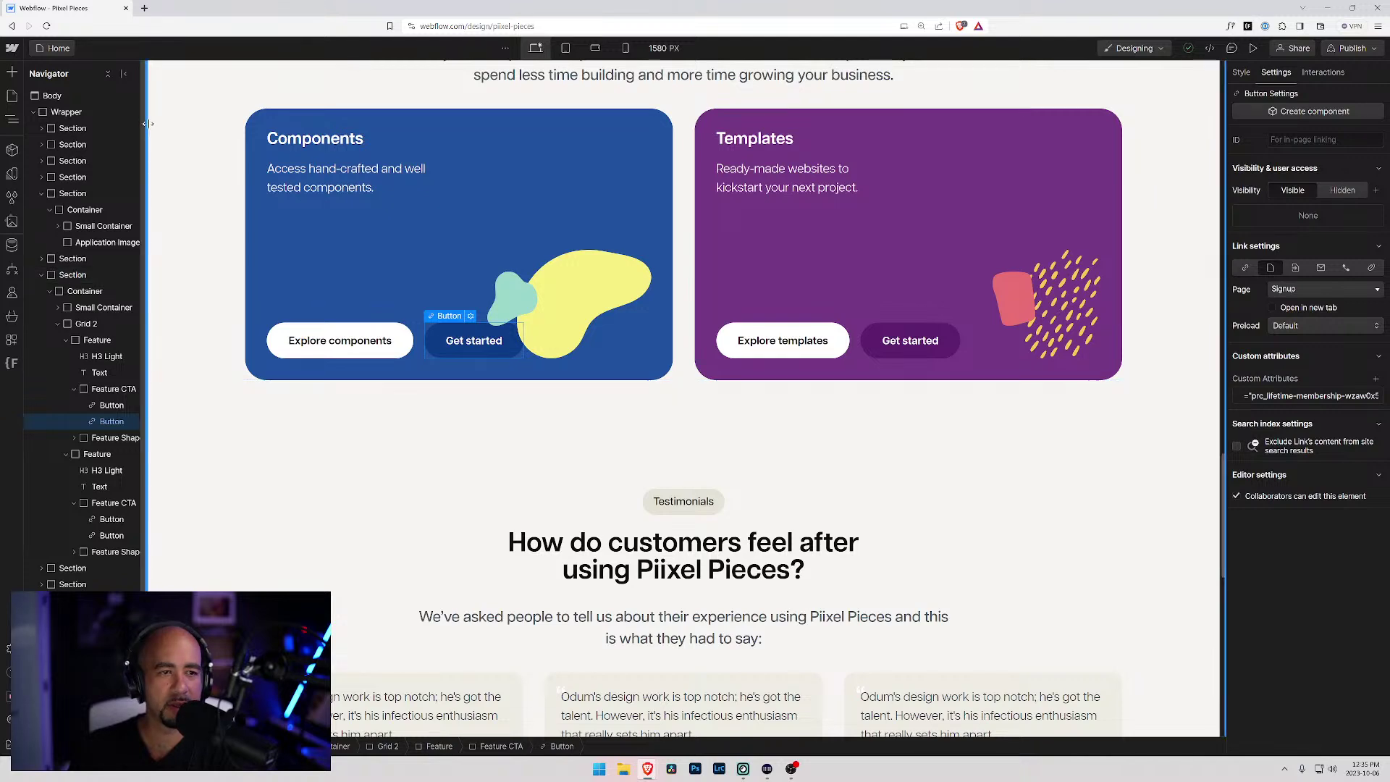
left_click_drag(141, 134, 217, 135)
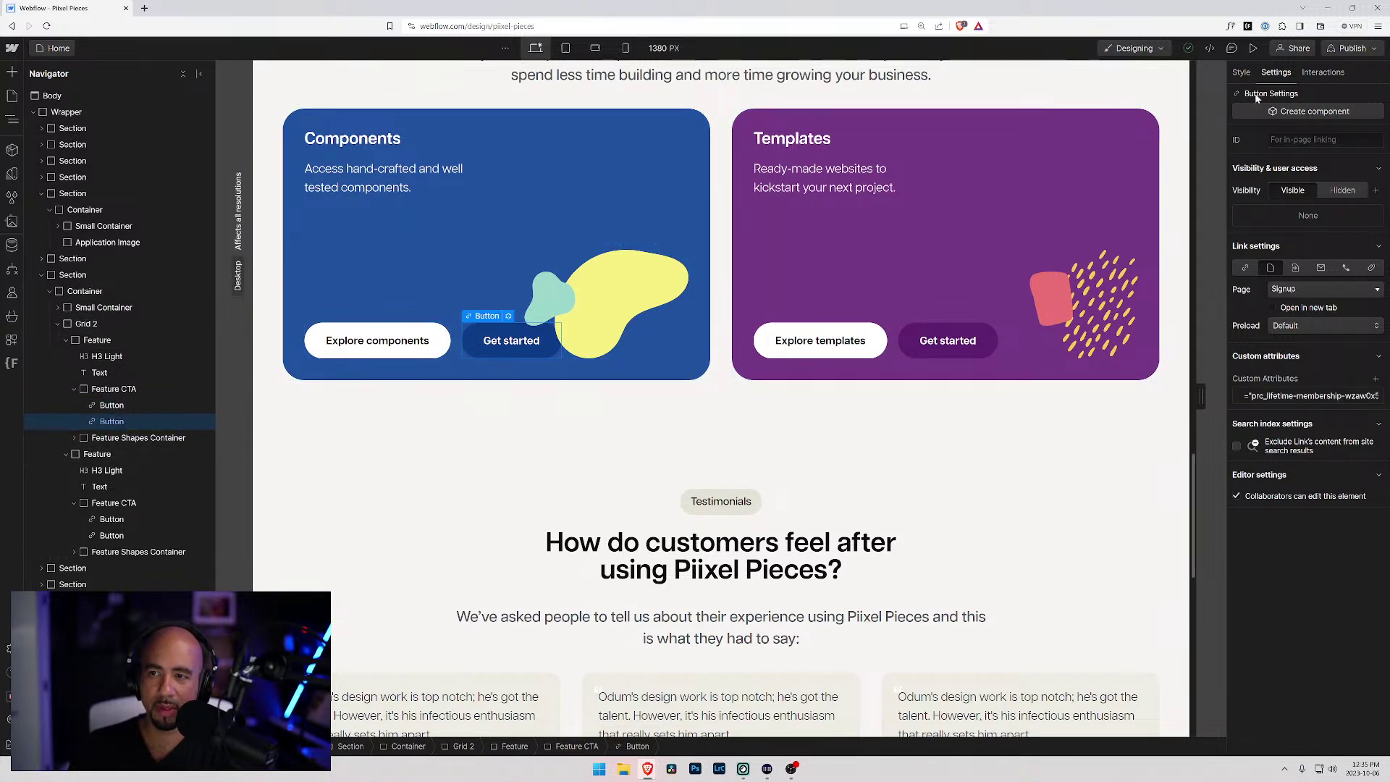
- Hide the Get started button on the Components card by giving it the Hidden combo class
left_click(1240, 72)
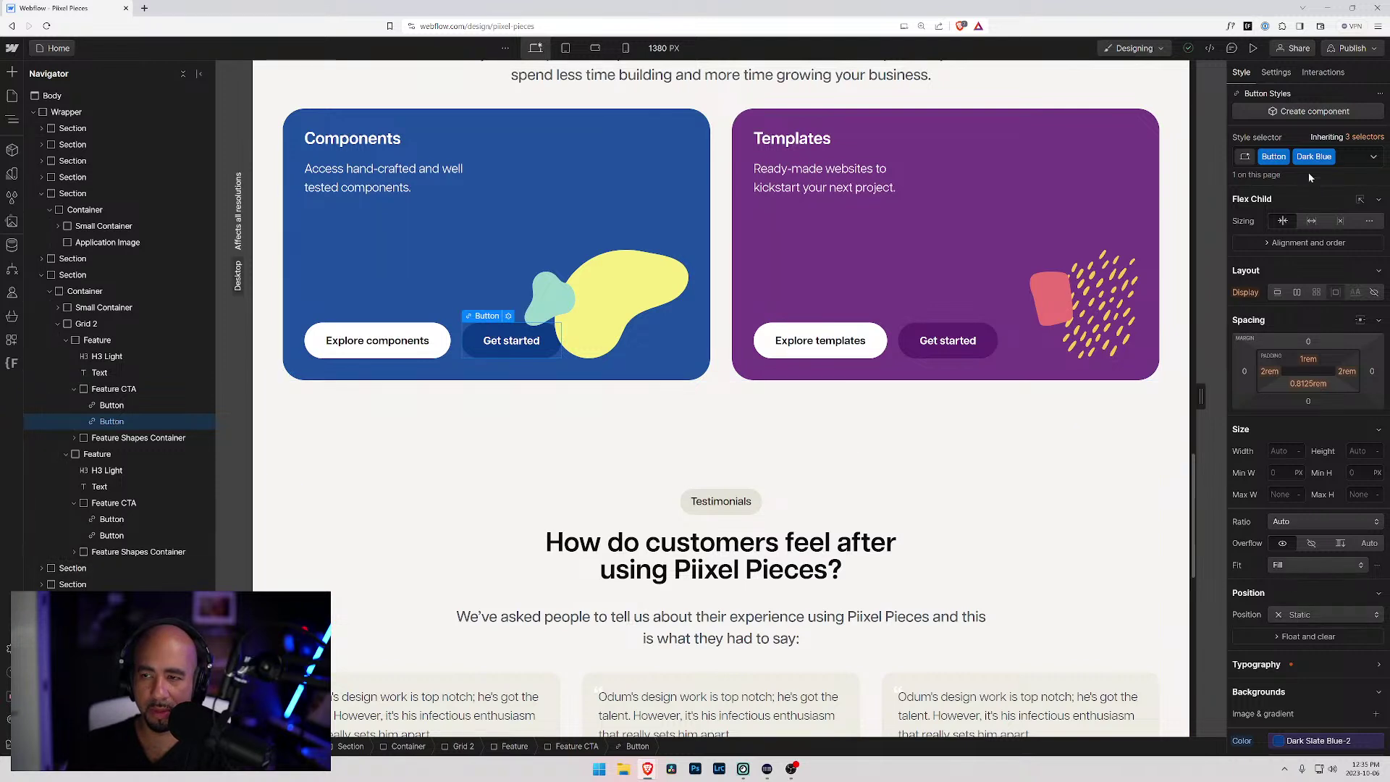
left_click(1276, 73)
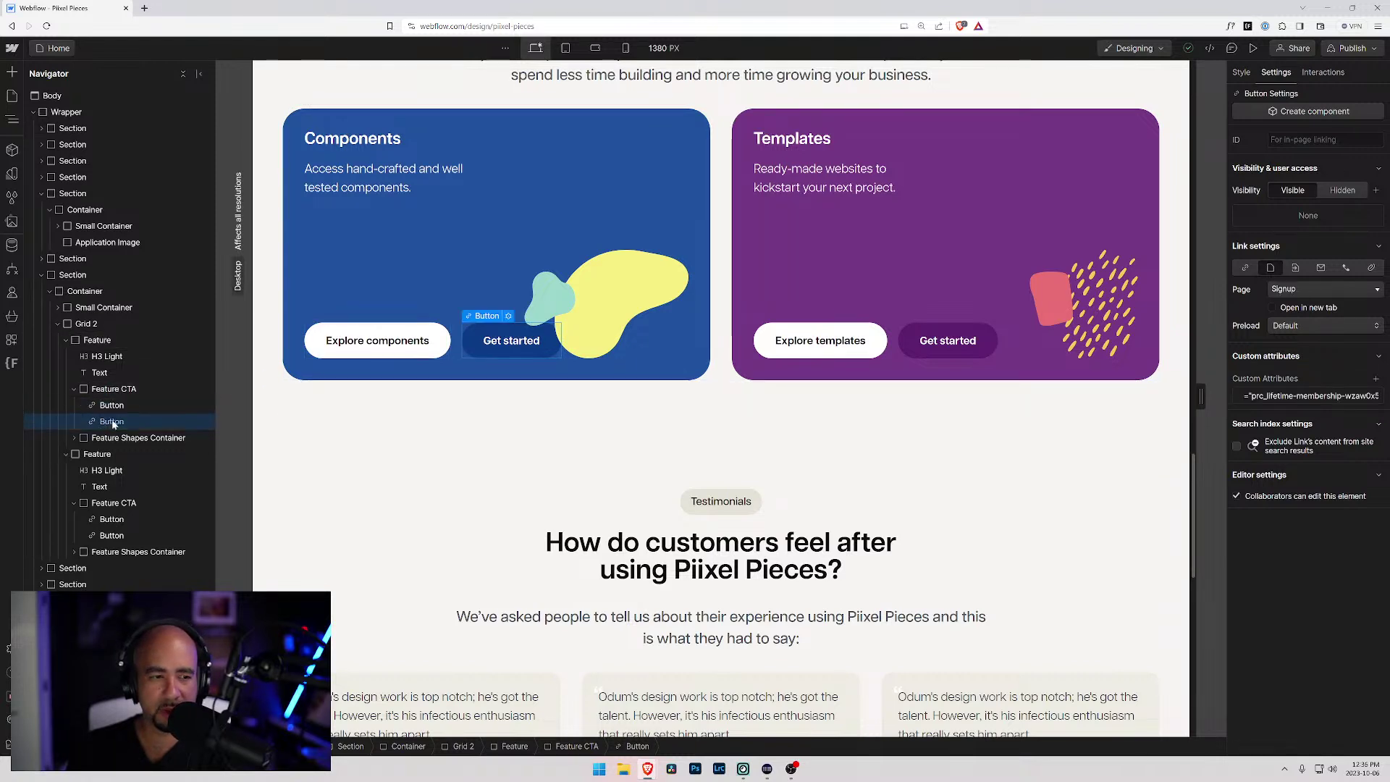
left_click(1240, 72)
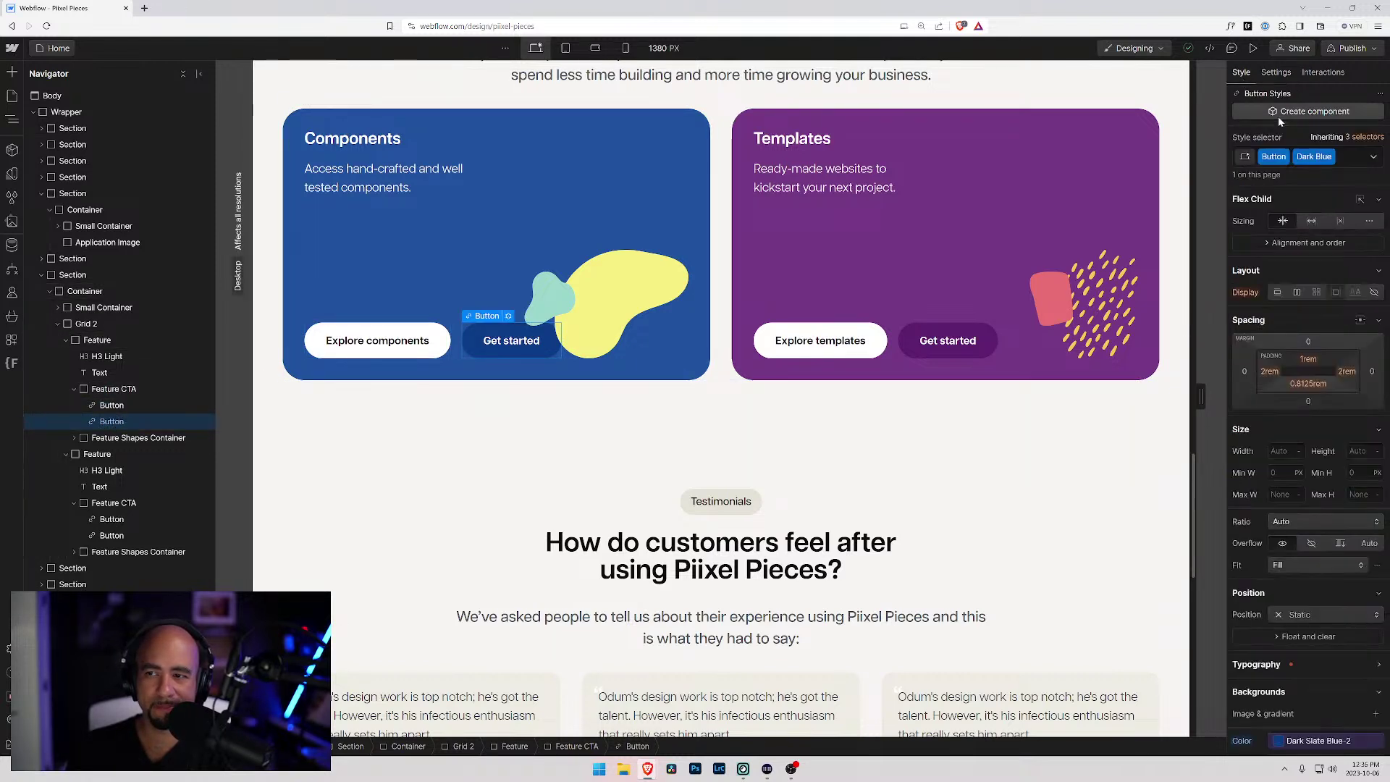
left_click(1348, 158)
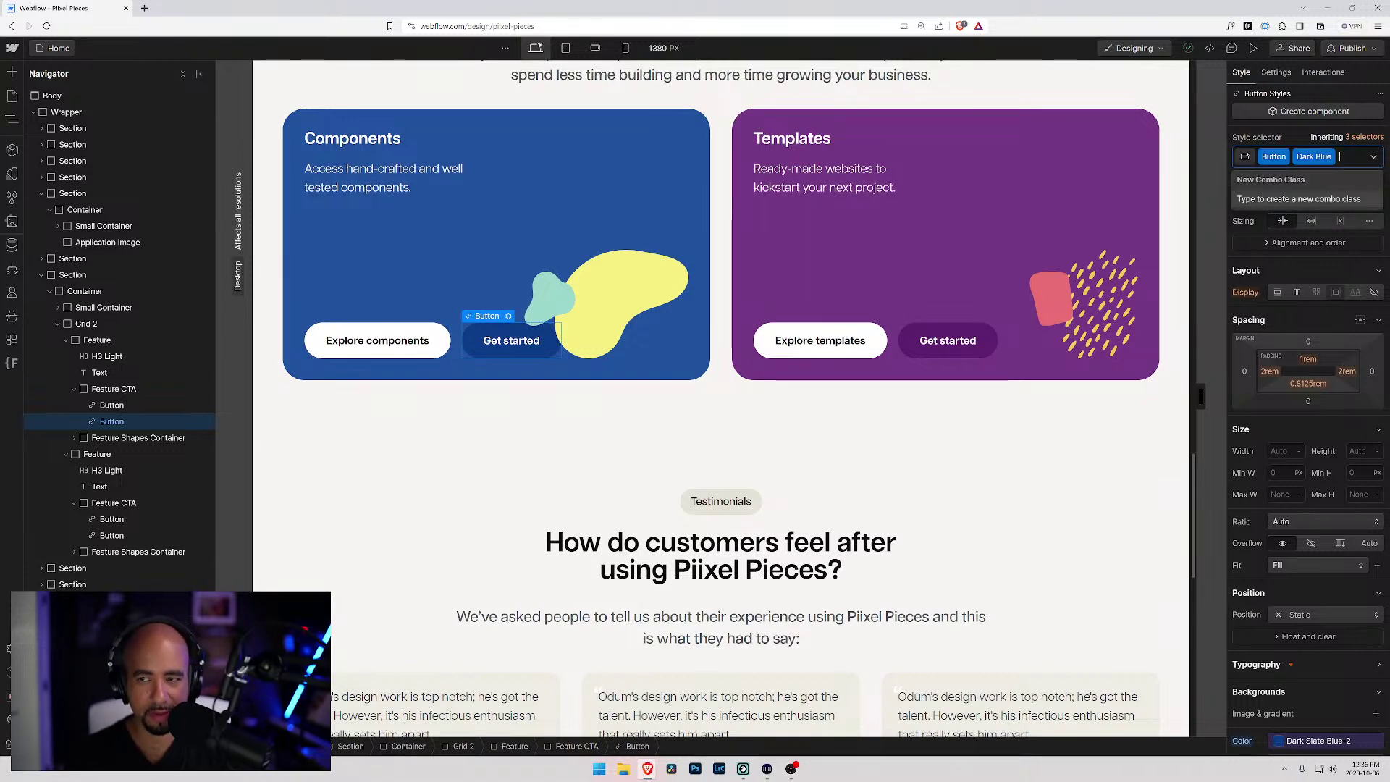
type("Hidden")
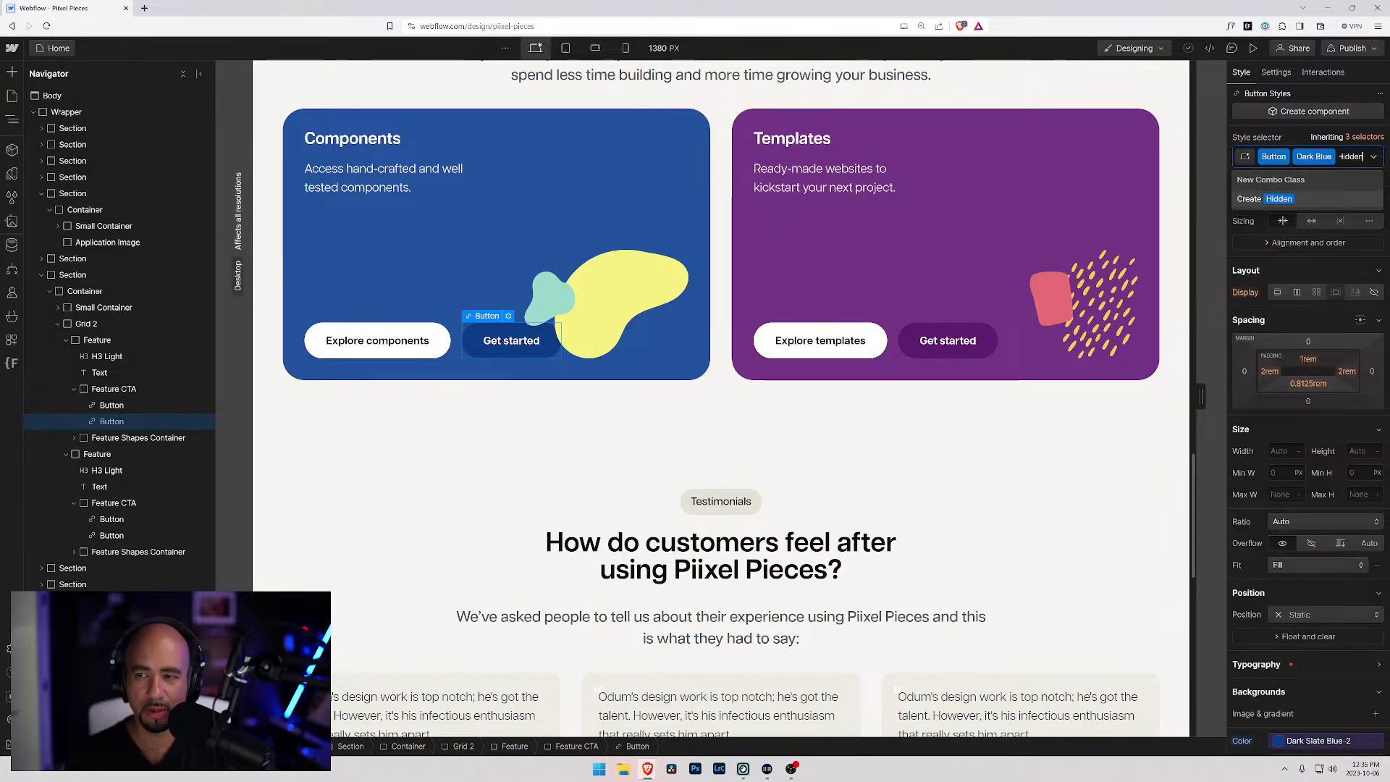
key("Return")
- Hide the Get started button on the Templates card by adding the Hidden combo class after Dark Purple
left_click(947, 340)
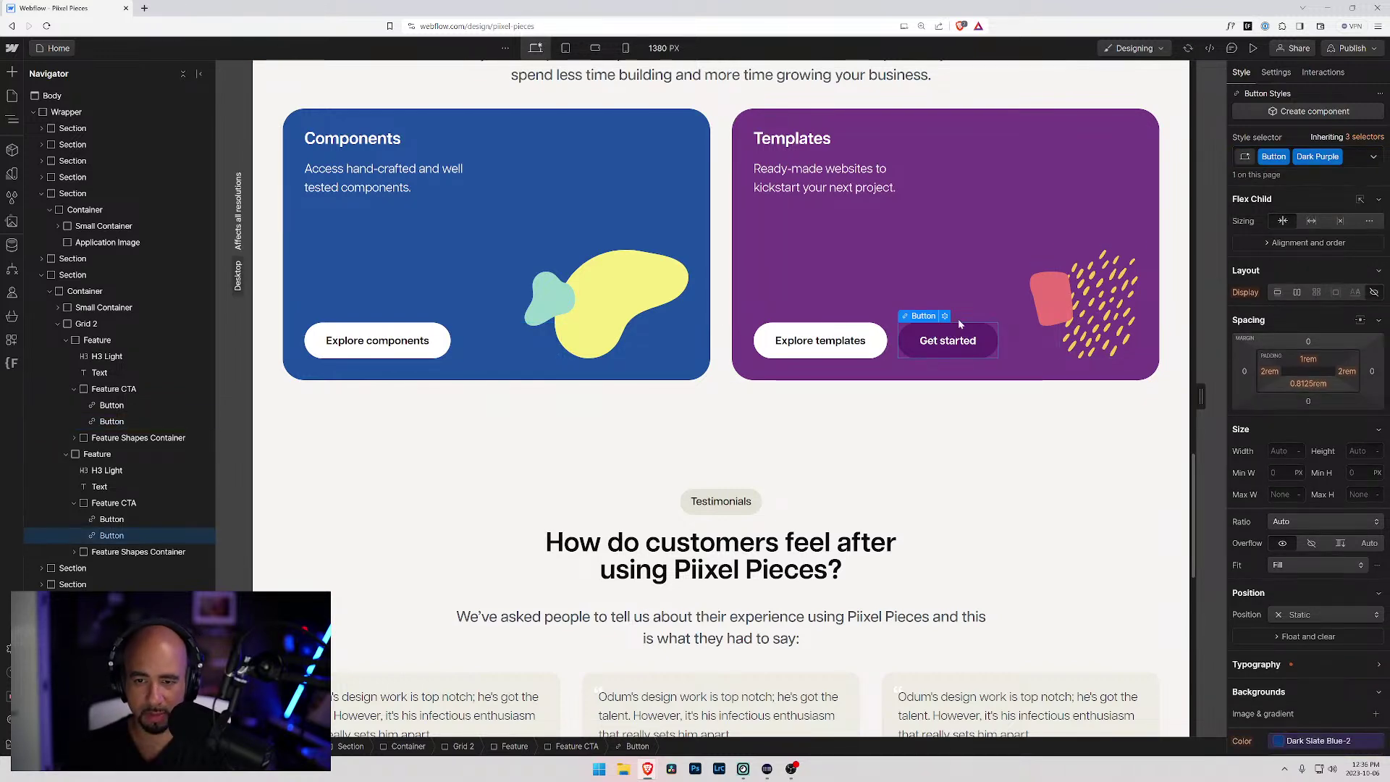
left_click(1350, 157)
type("Hi")
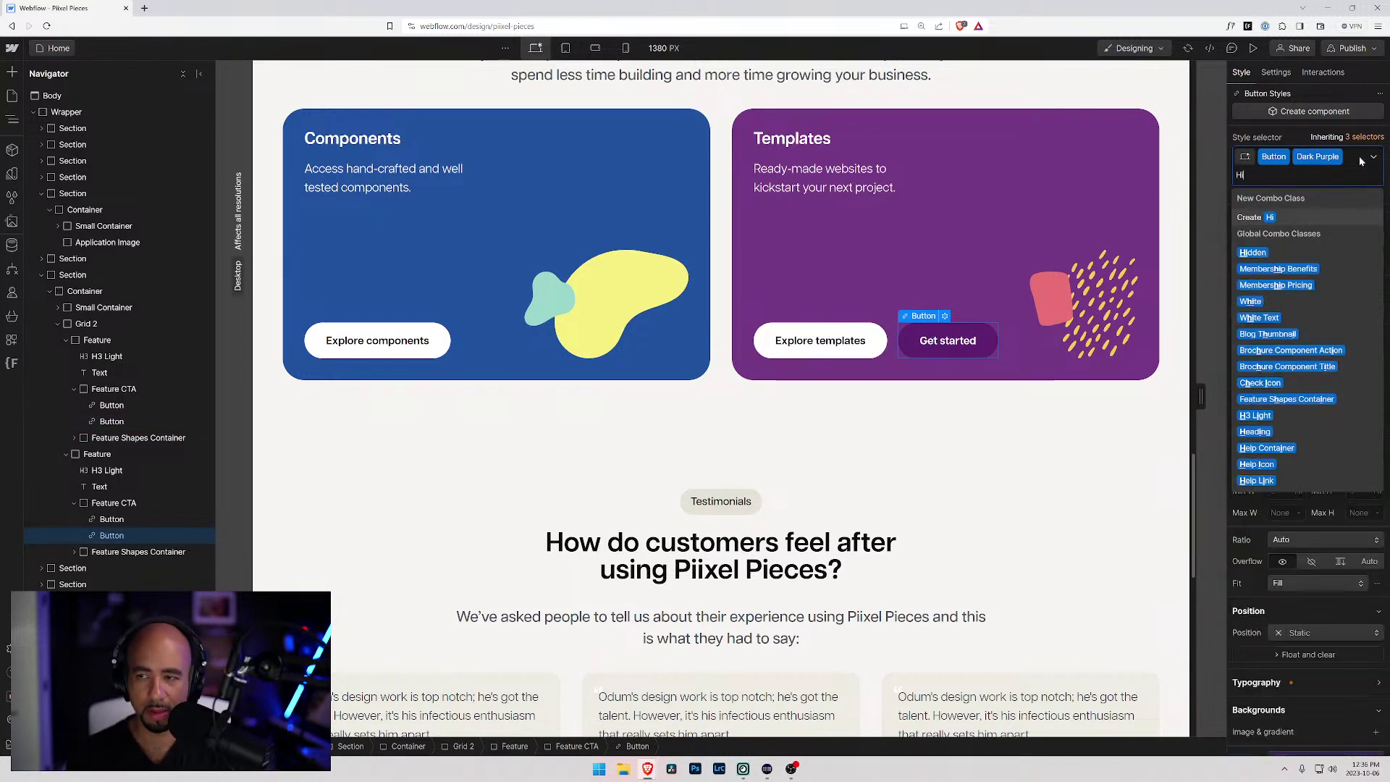
type("dden")
key("Return")
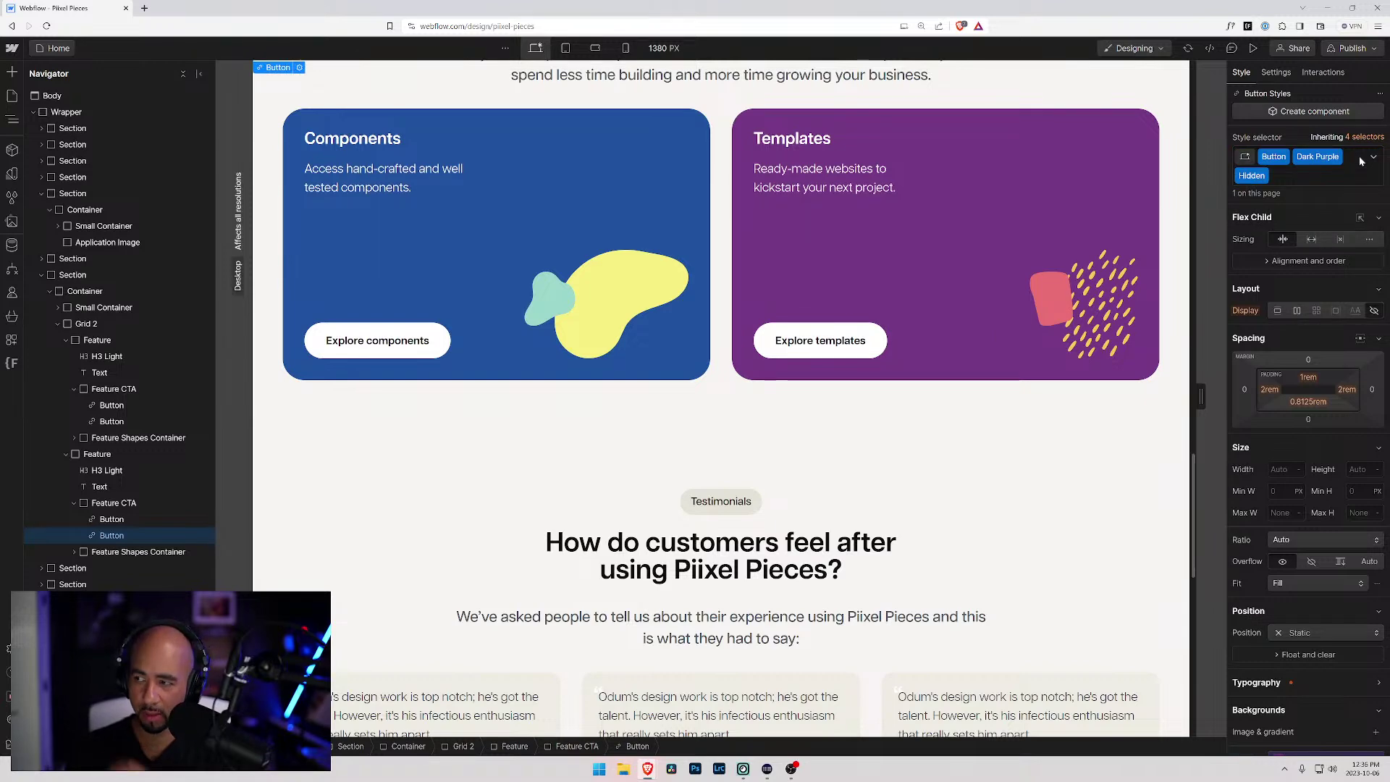
- Select the Components card's Feature block and examine its layout, position and background styles
left_click(448, 133)
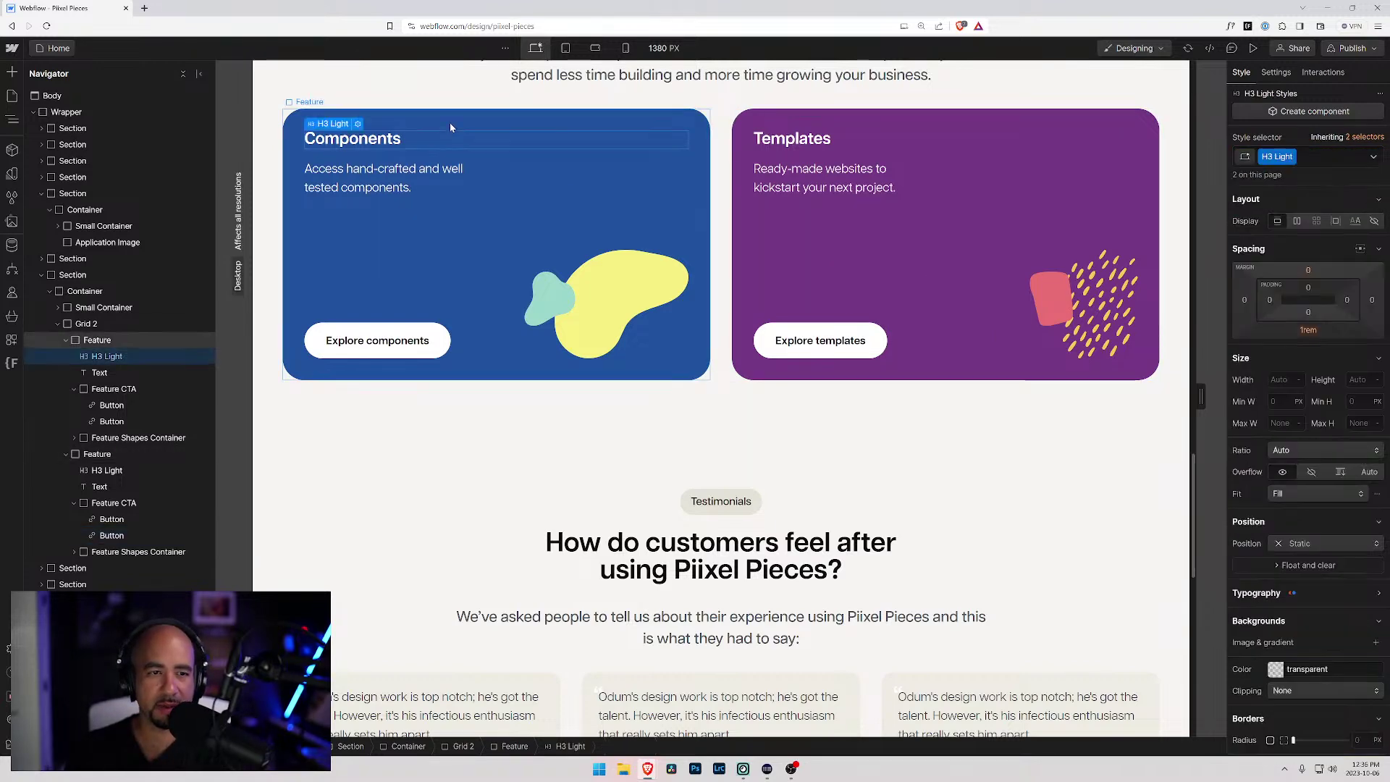
left_click(446, 120)
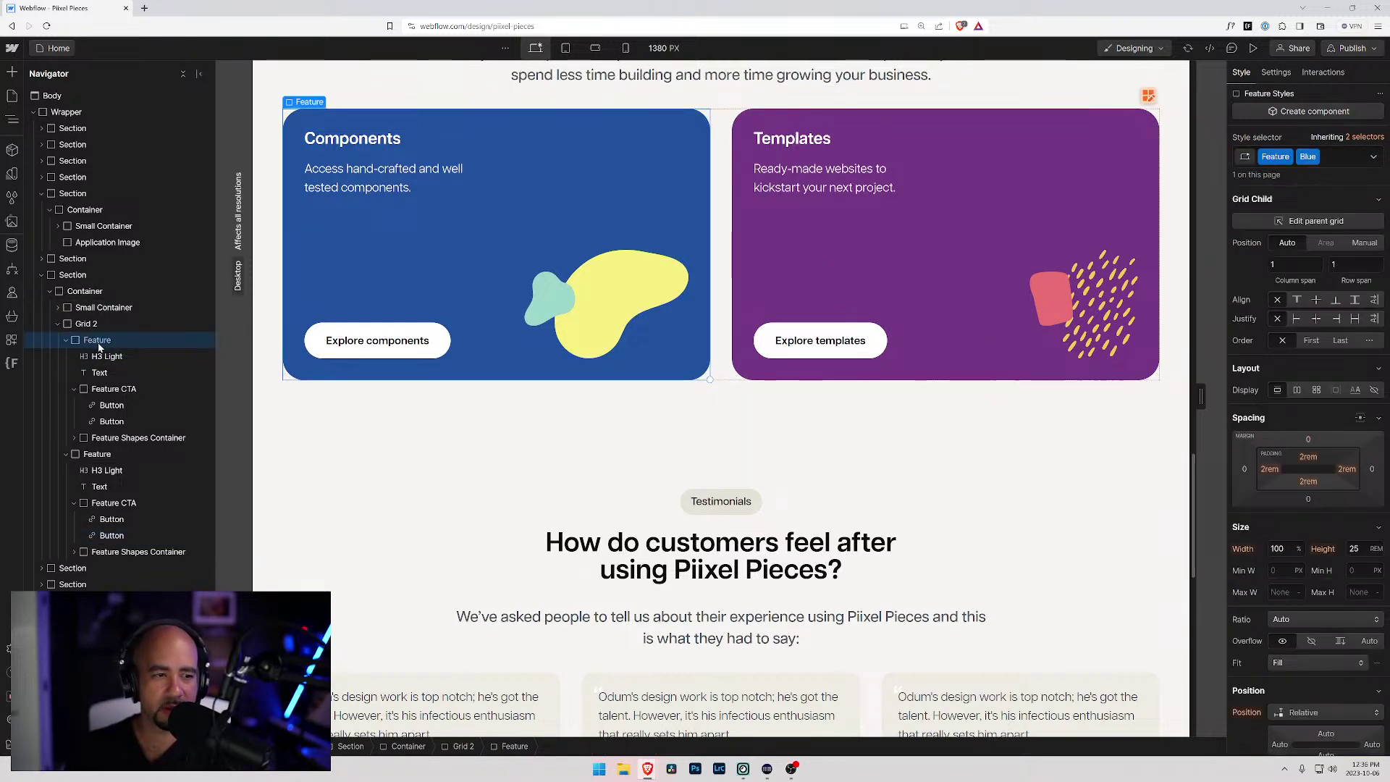
scroll(1312, 377, "down", 5)
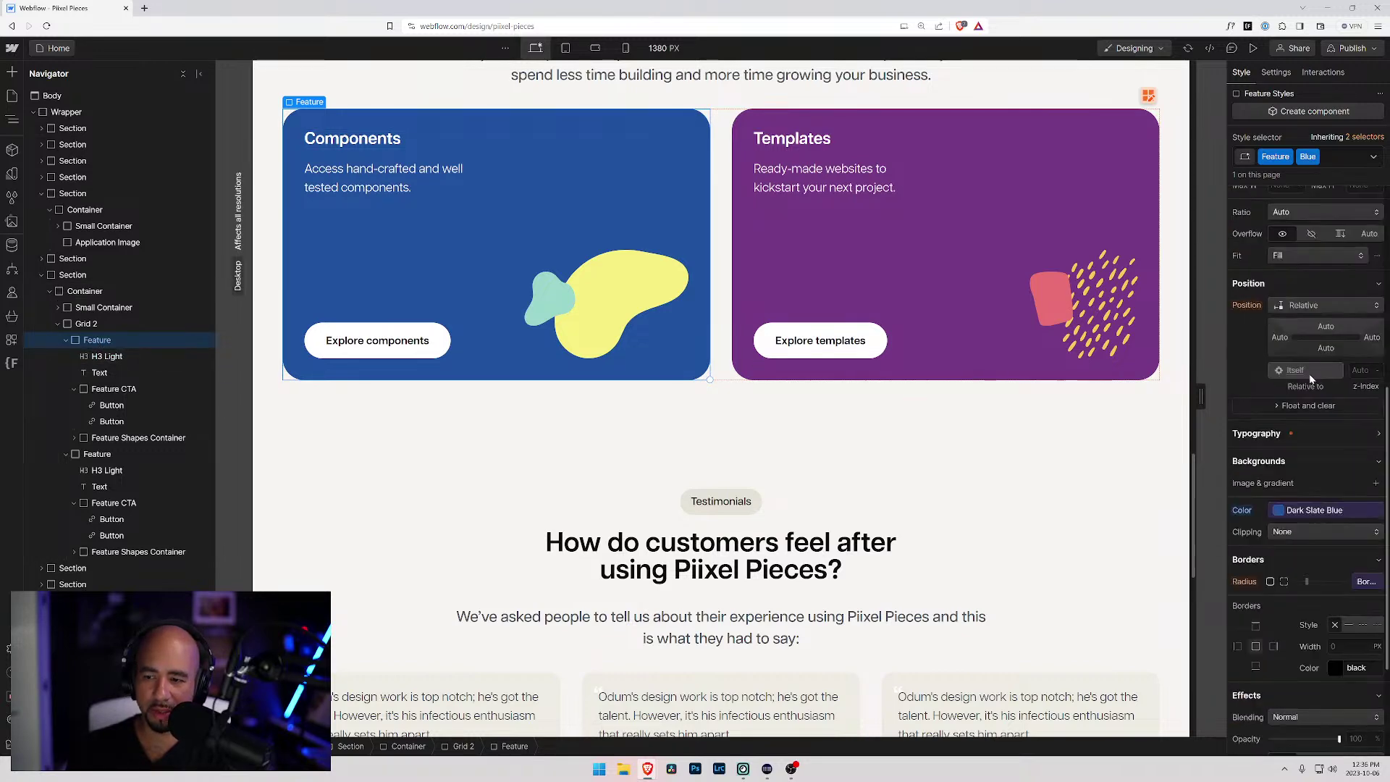
scroll(1298, 449, "up", 5)
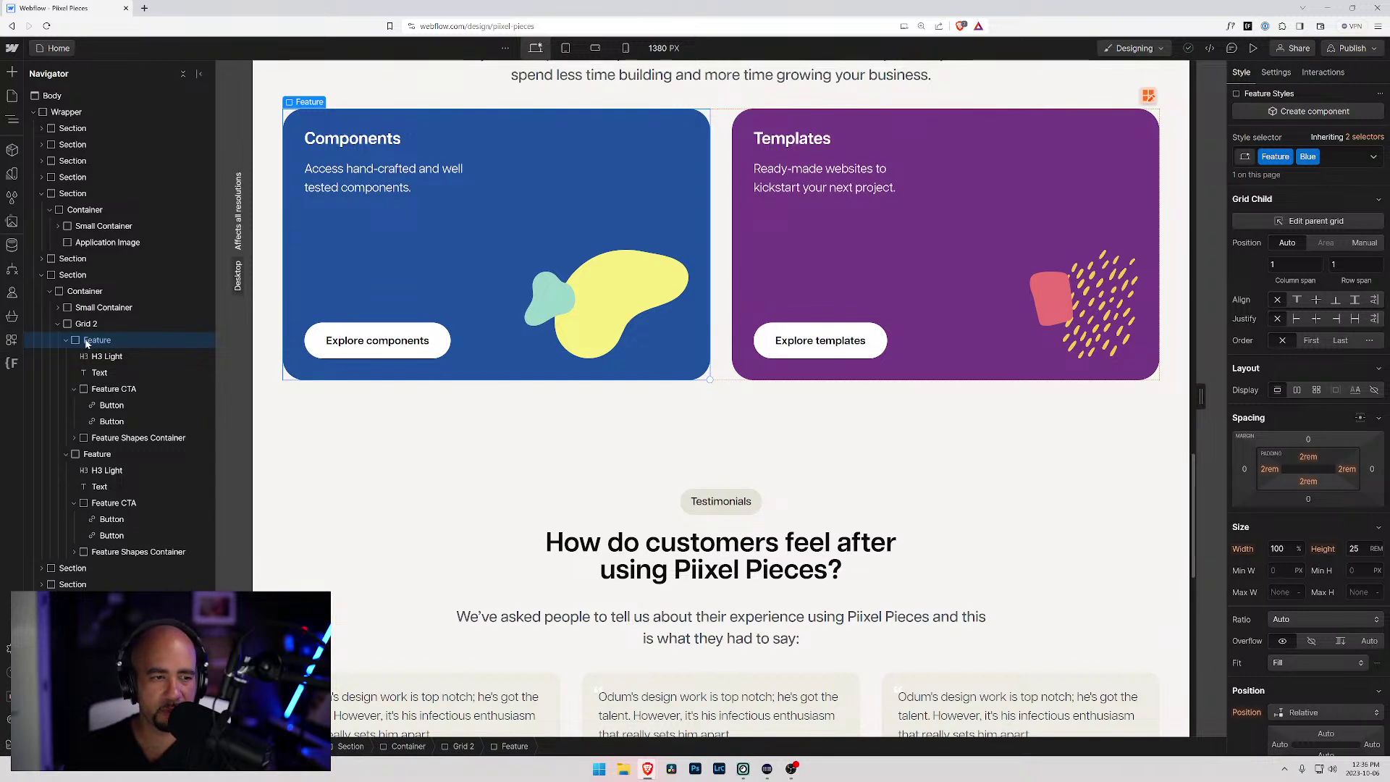
key("ctrl+k")
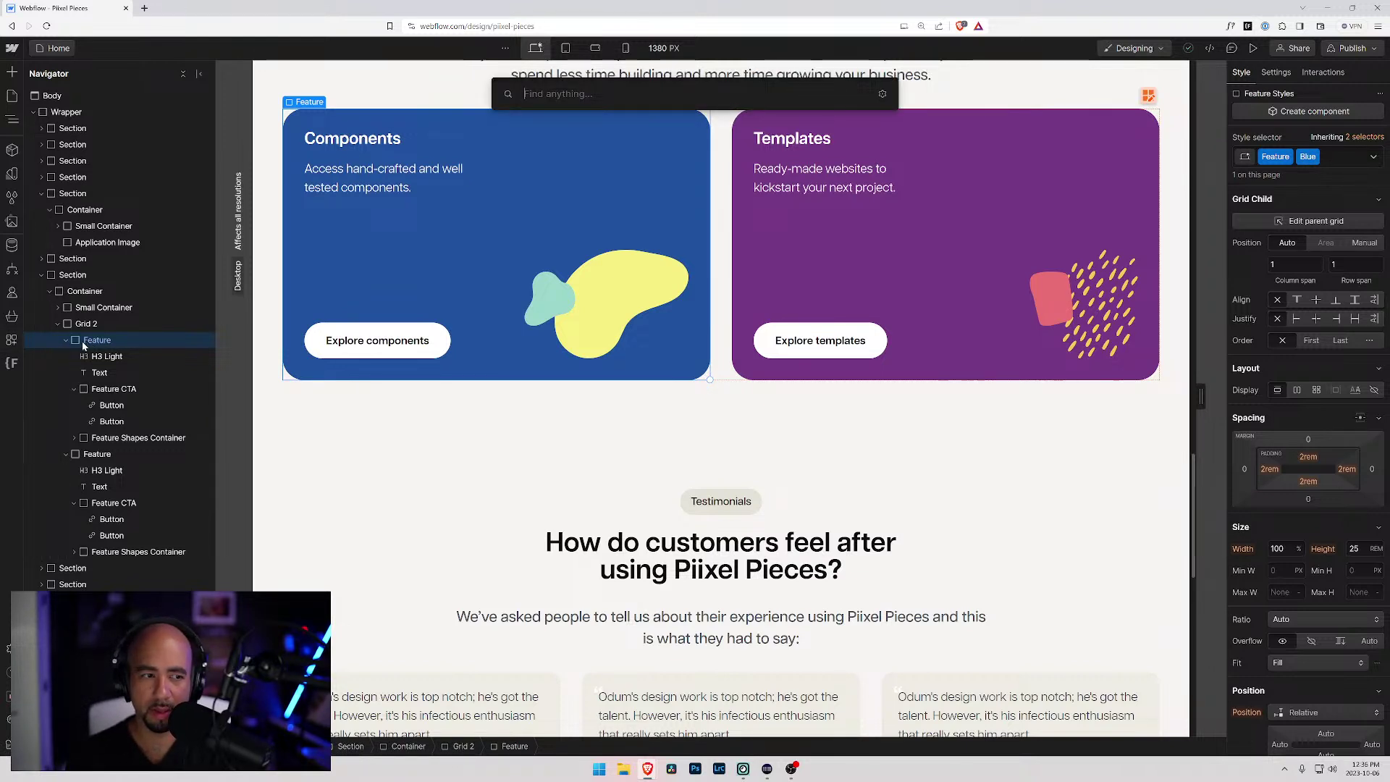
key("Escape")
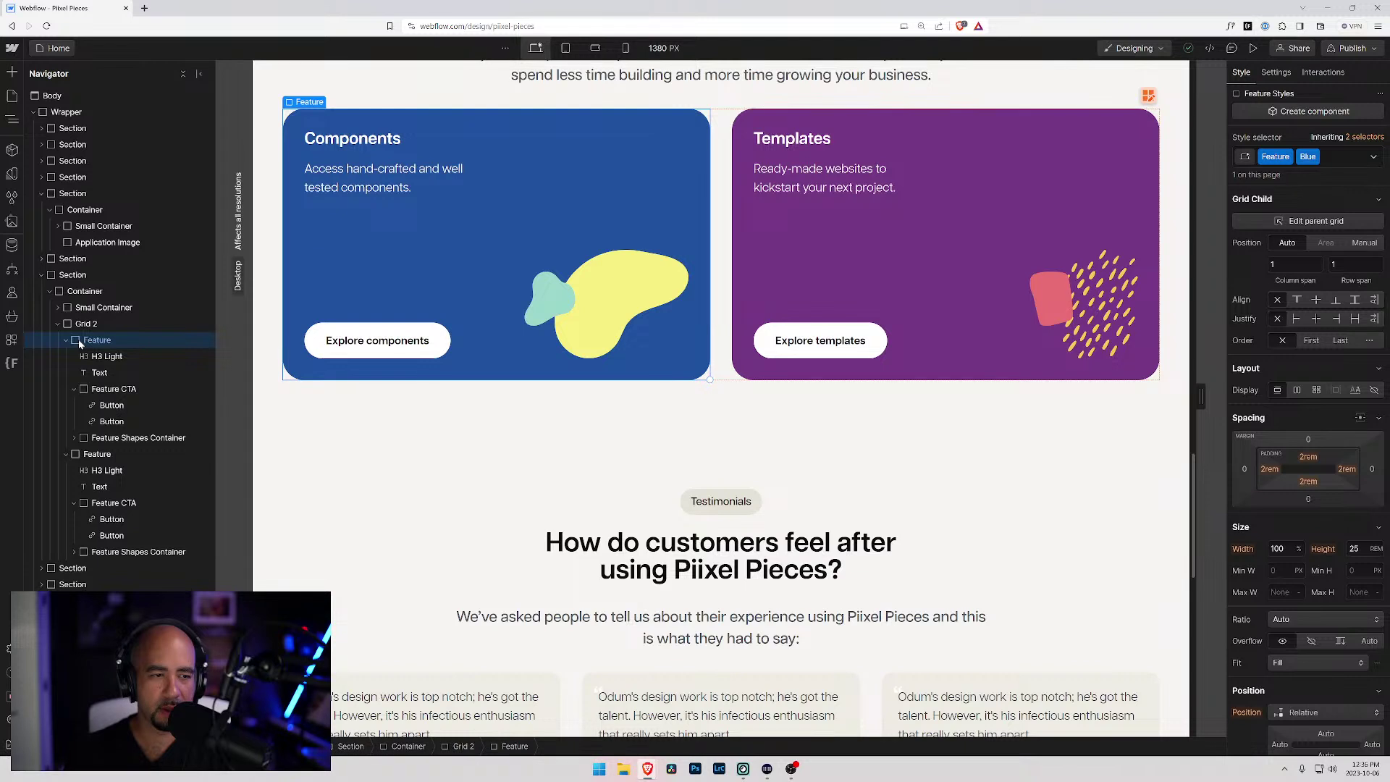
- Look up the shortcut for wrapping an element in a Link Block and try to wrap the Components Feature block
left_click(9, 648)
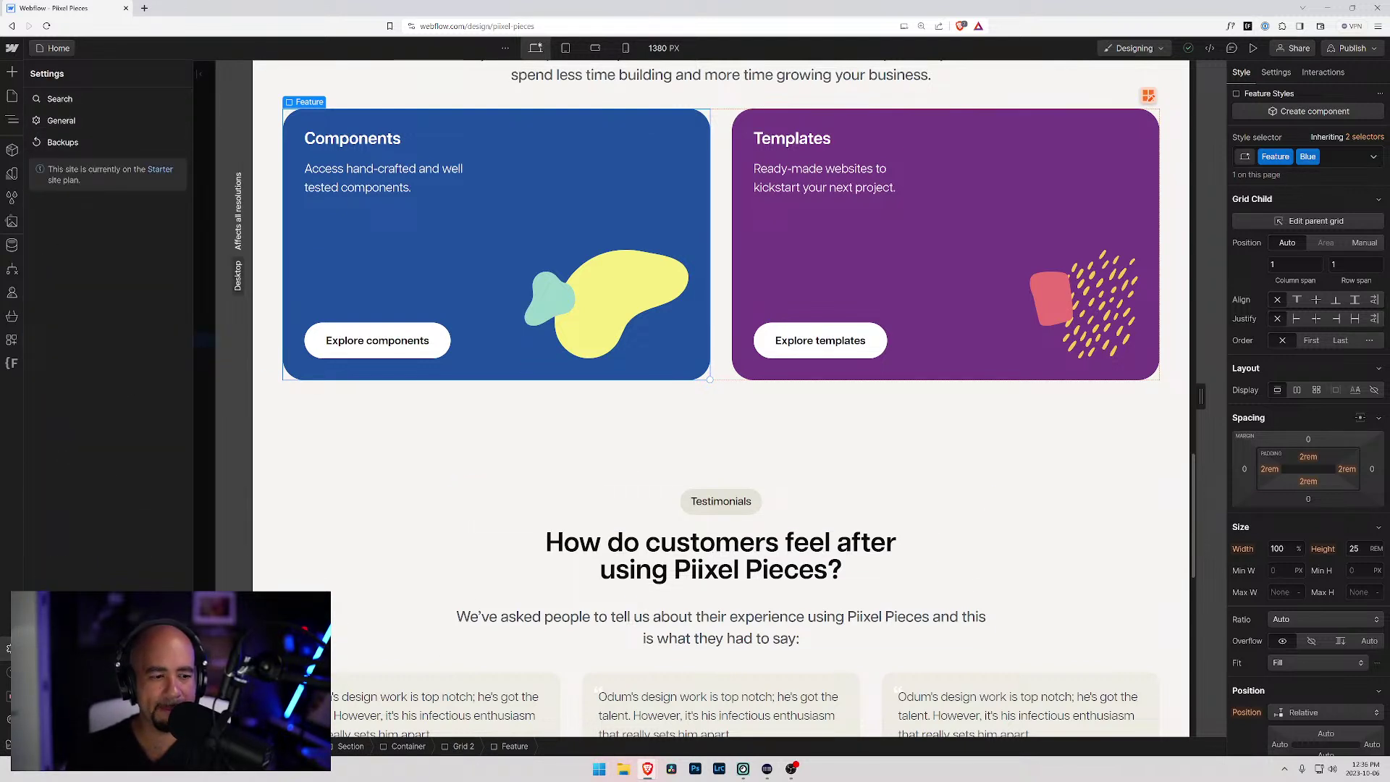
left_click(9, 672)
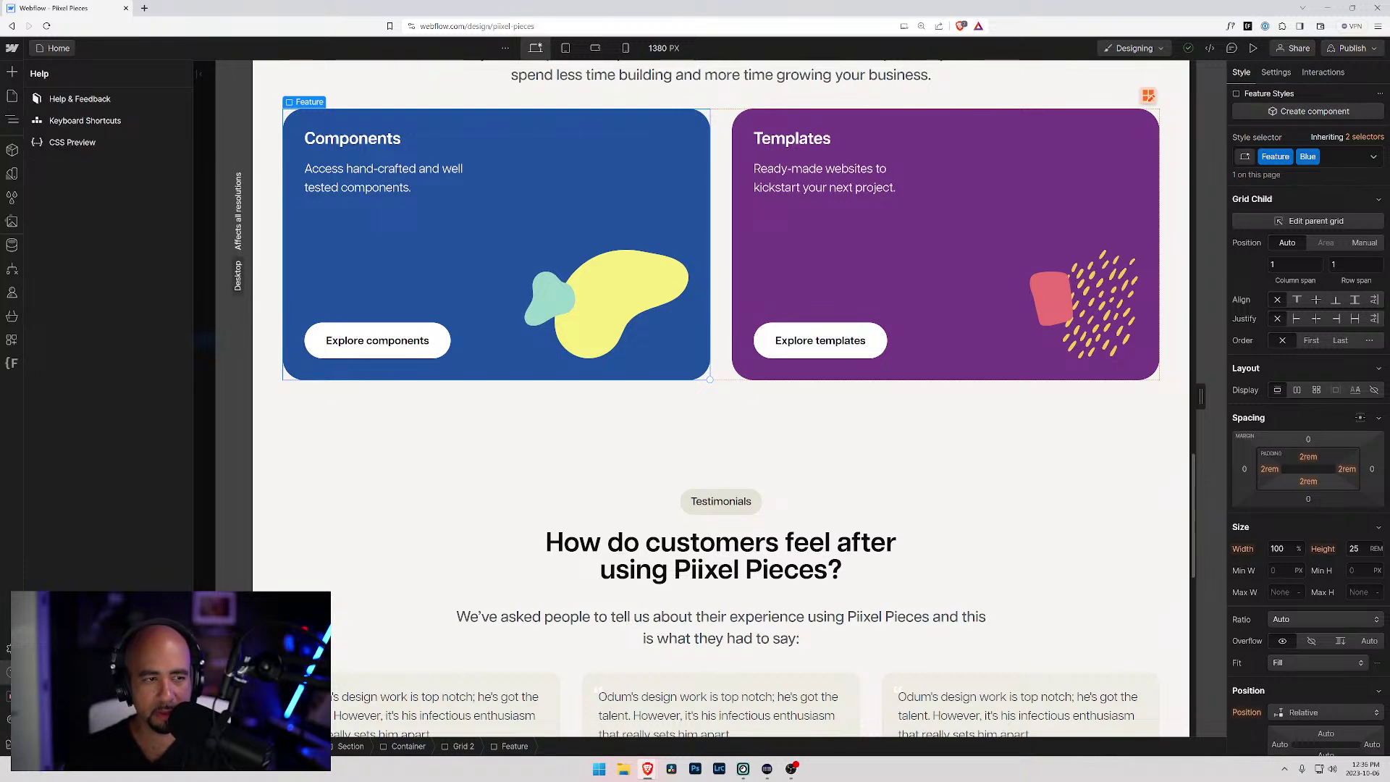
left_click(97, 123)
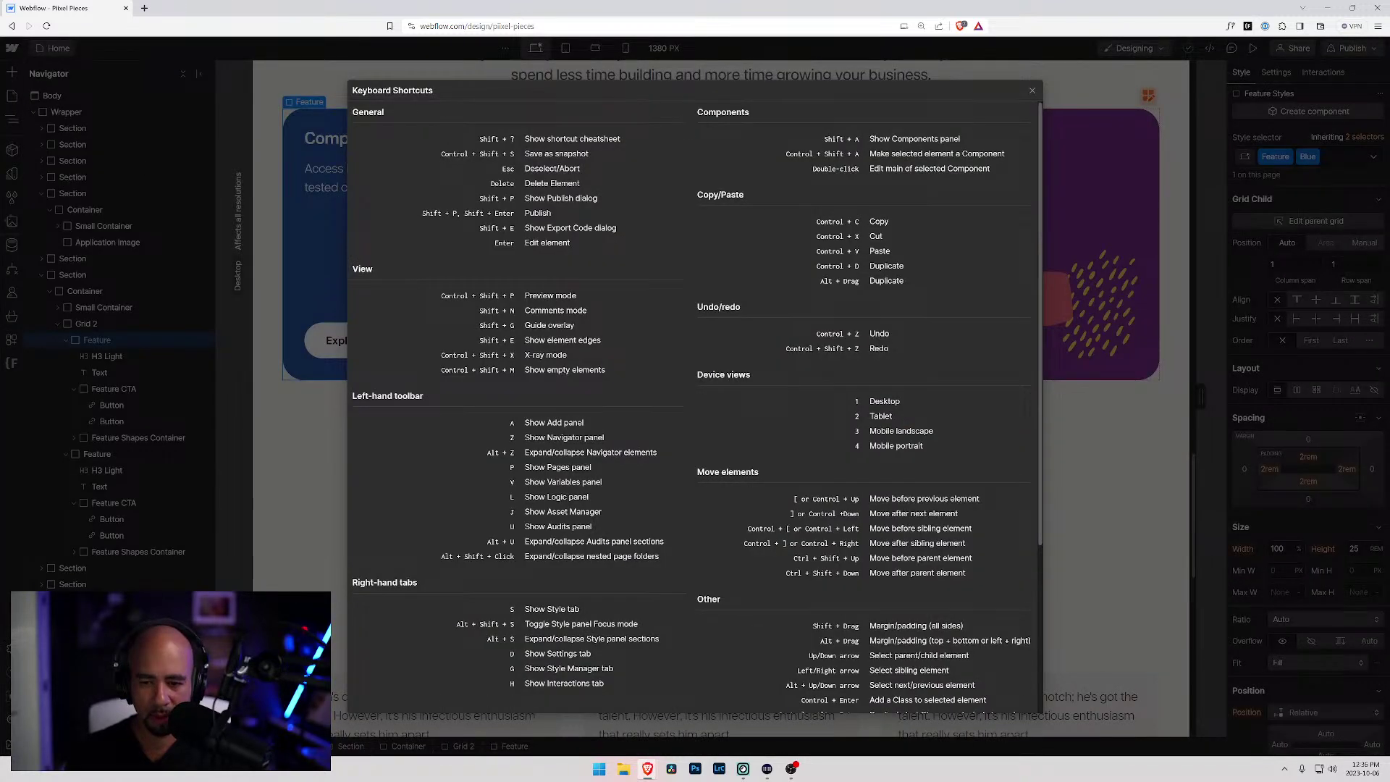
scroll(899, 539, "down", 5)
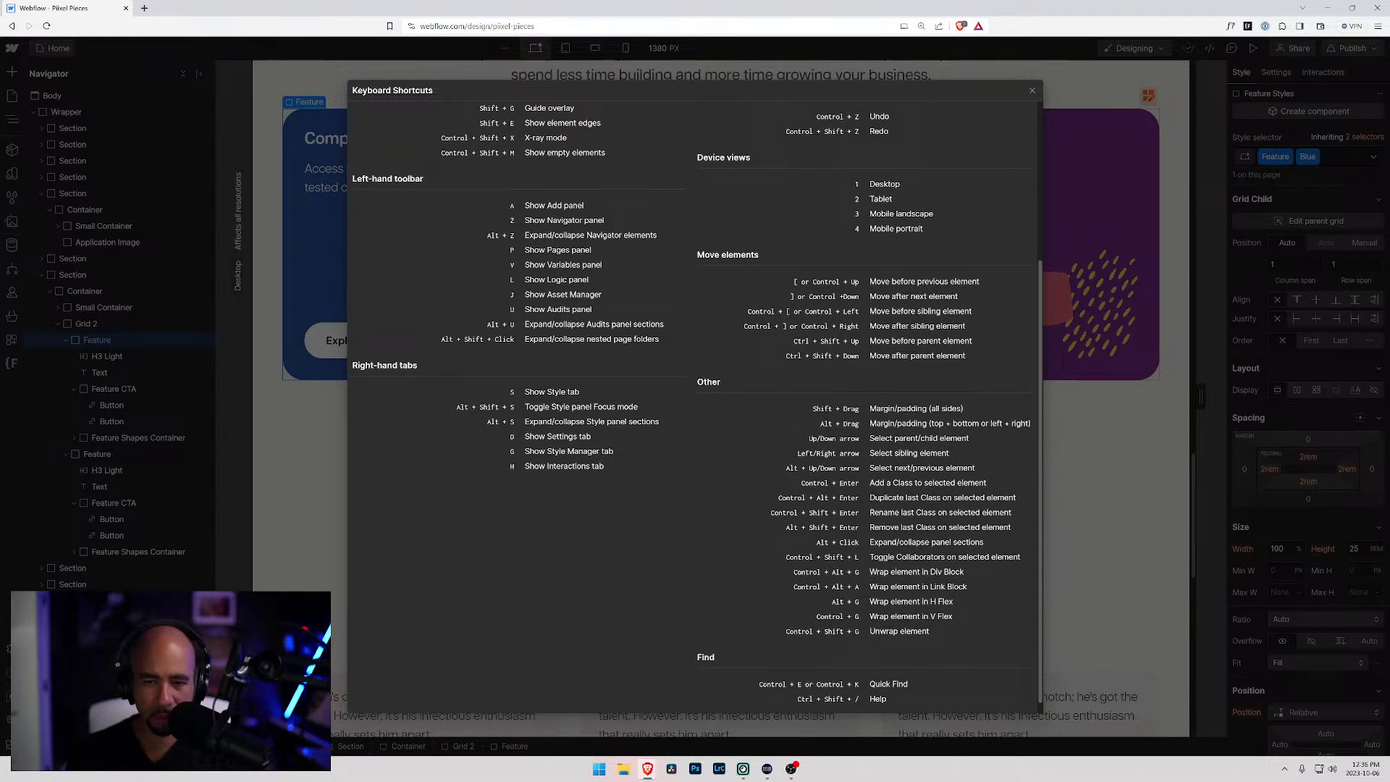
left_click_drag(967, 586, 869, 586)
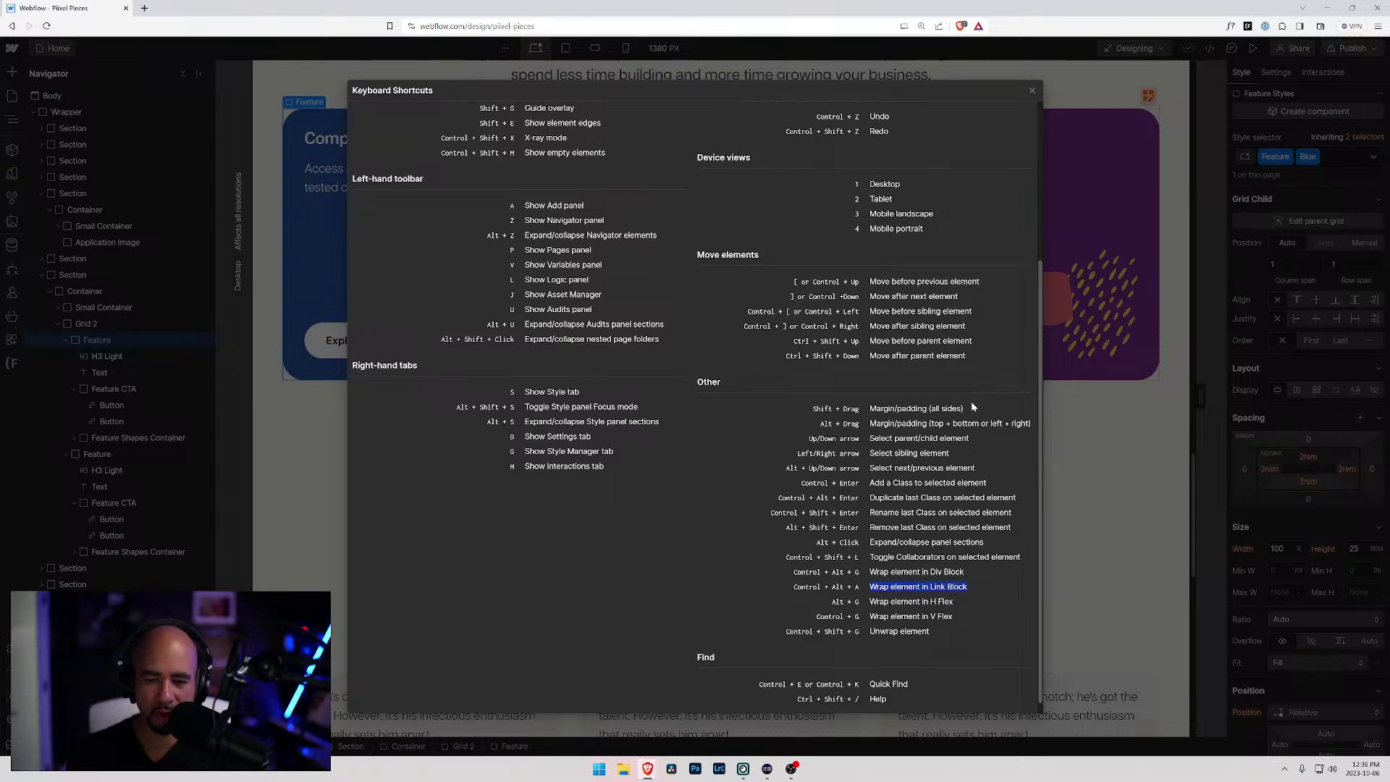
left_click(1032, 92)
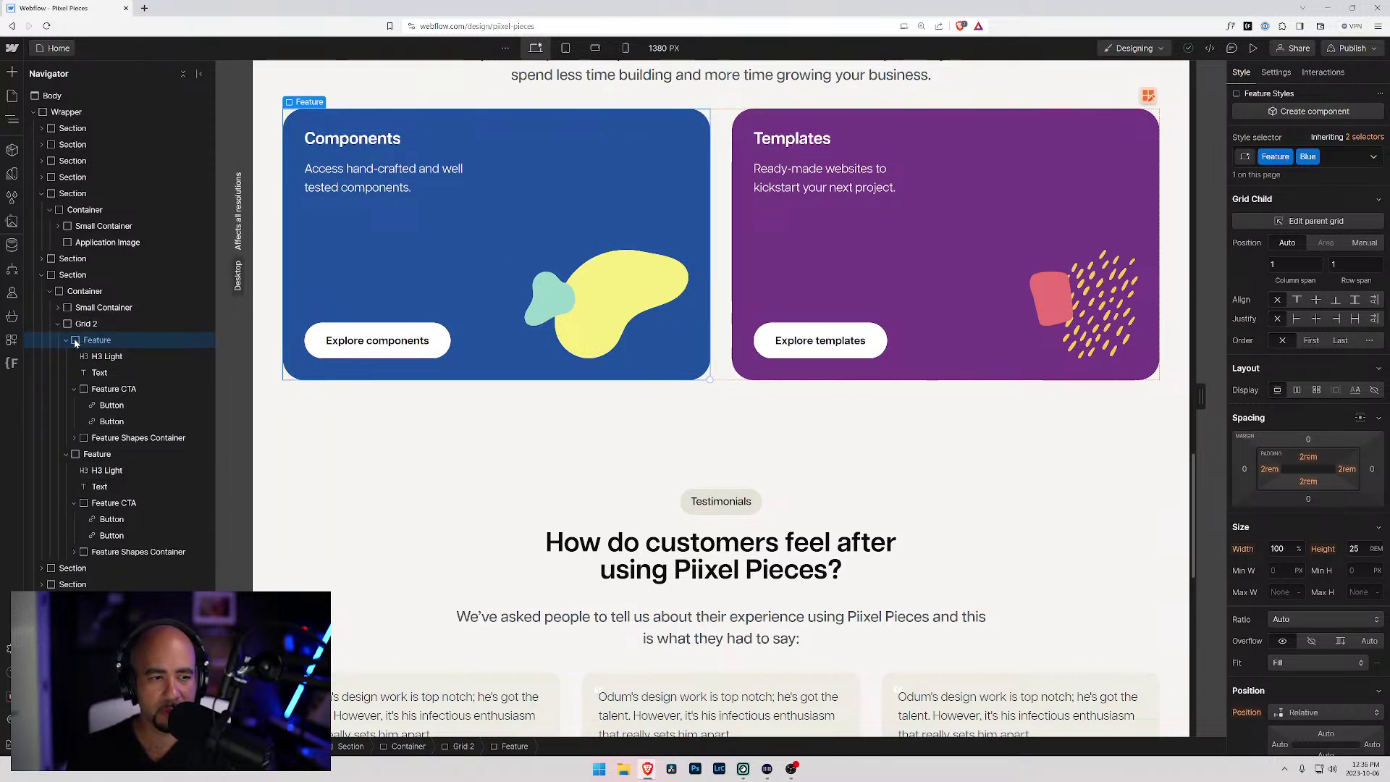
key("ctrl+shift+l")
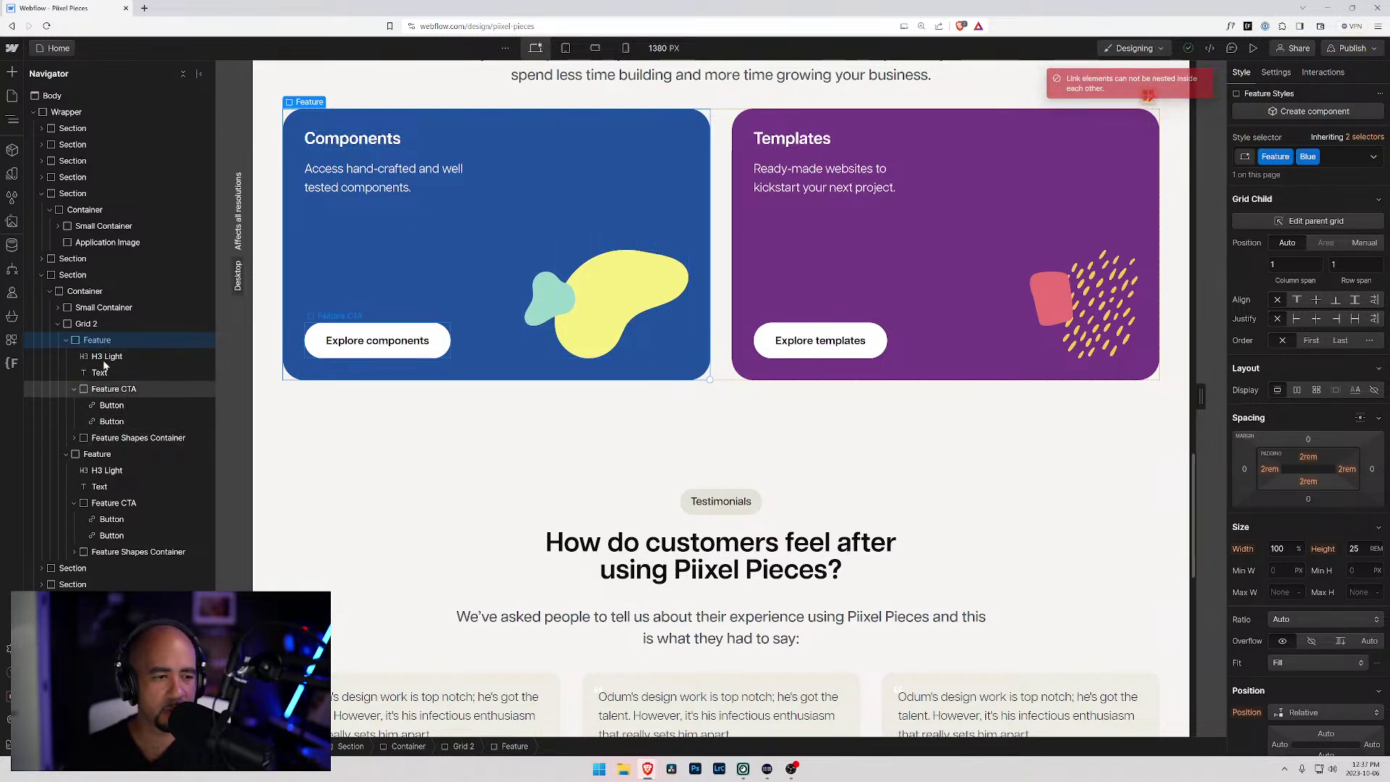
left_click(103, 412)
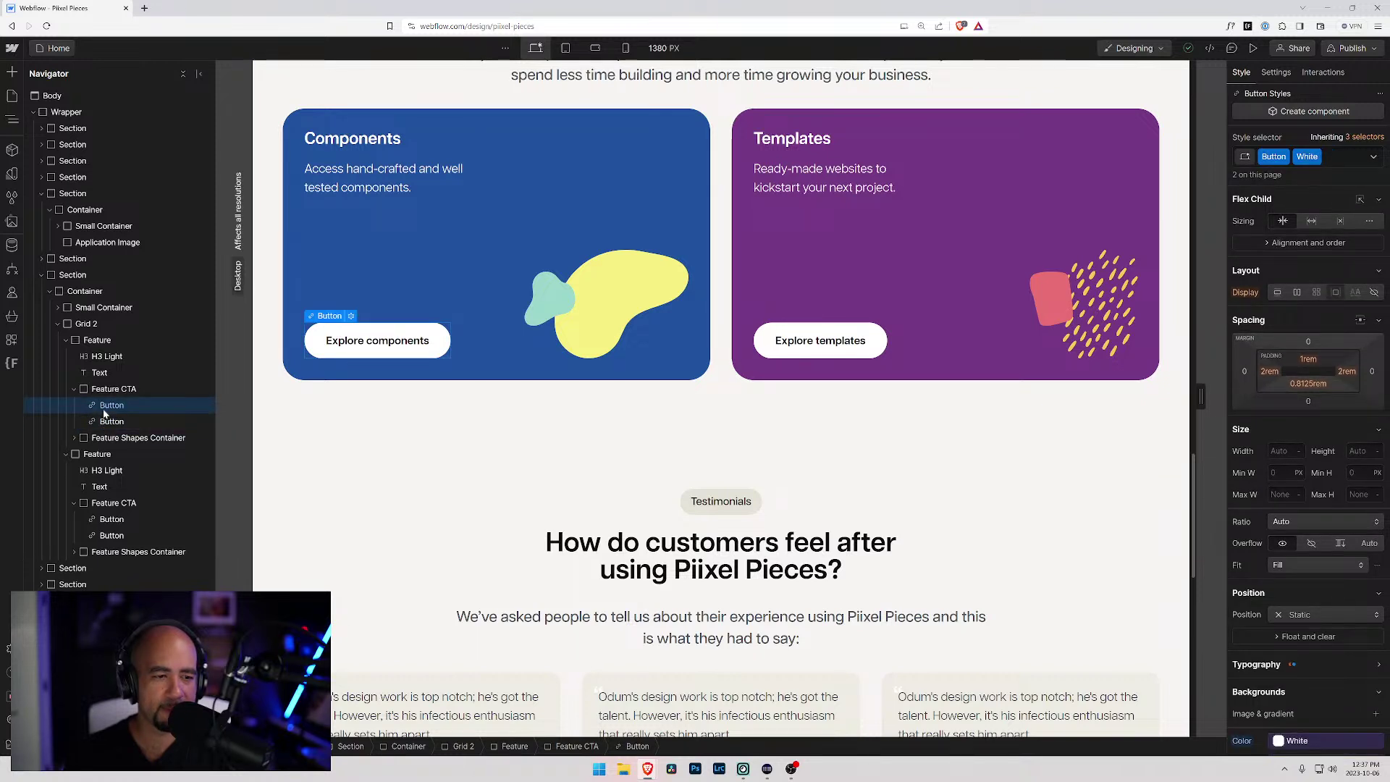
- Add a Link Block to Grid 2 and place it first, before the Components Feature block
left_click(65, 340)
left_click(81, 324)
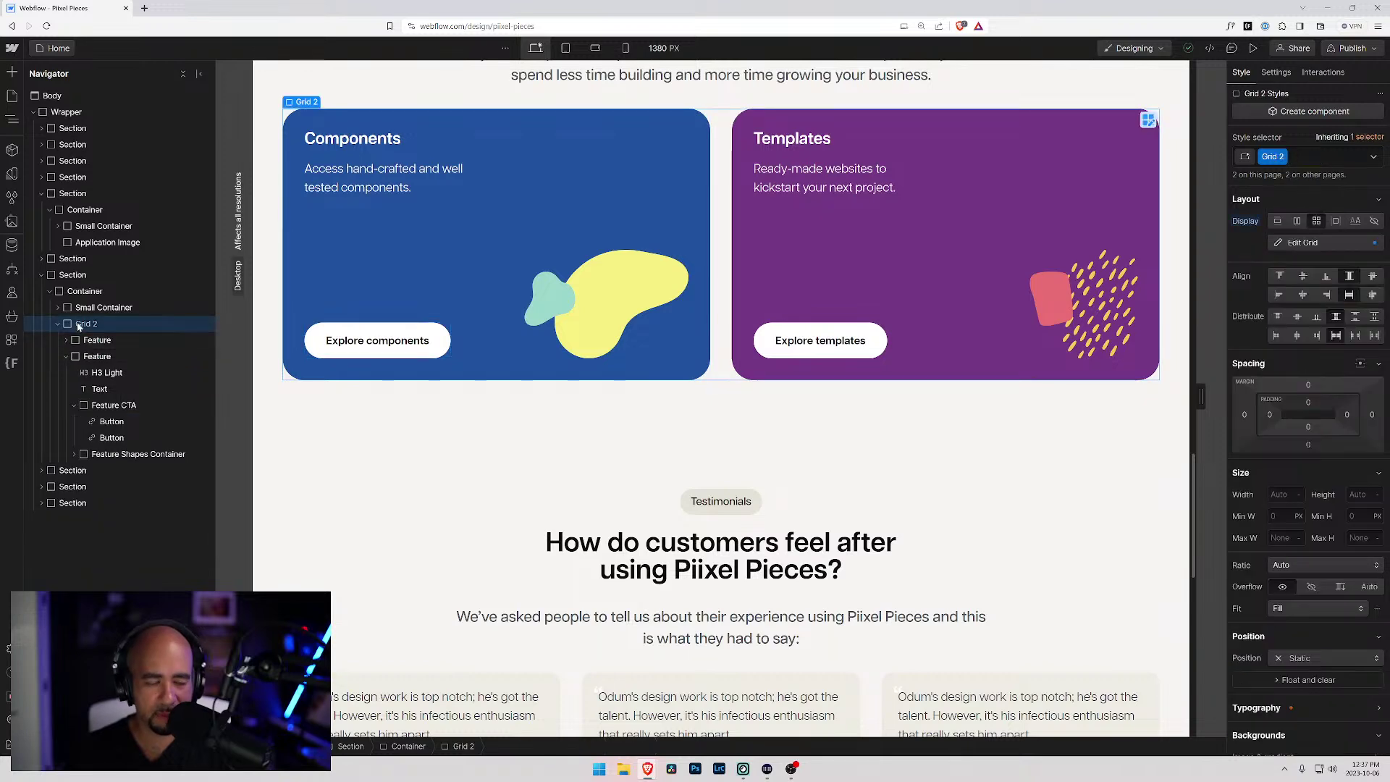
key("ctrl+k")
type("link")
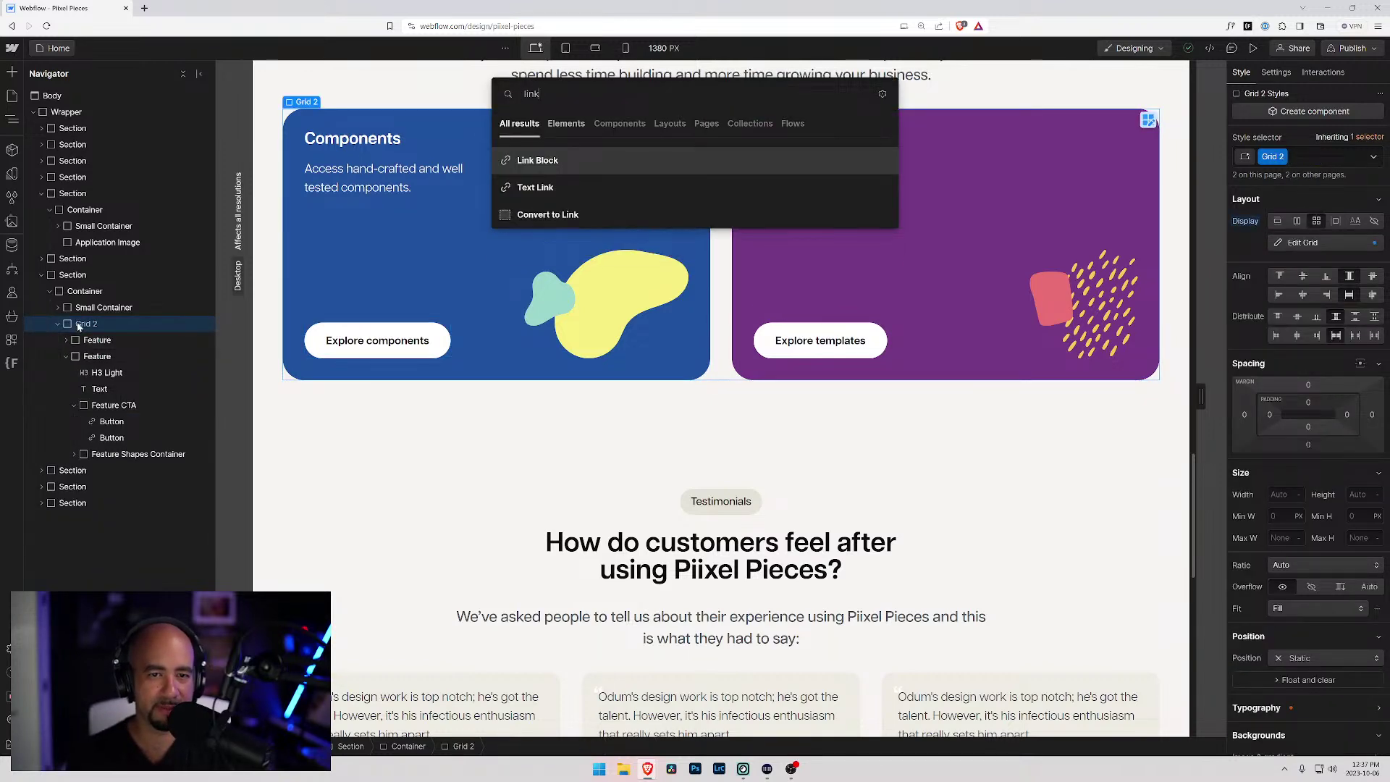
key("Return")
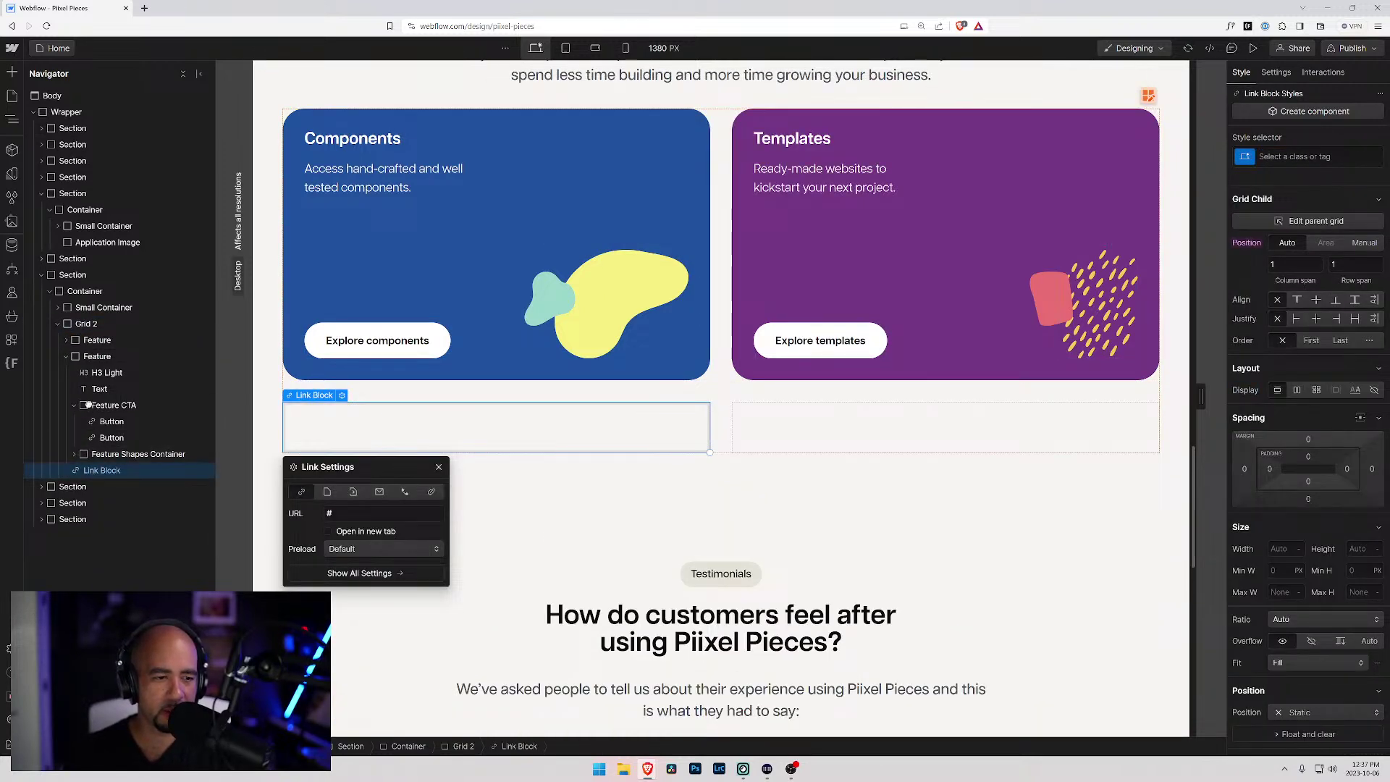
left_click_drag(92, 439, 94, 339)
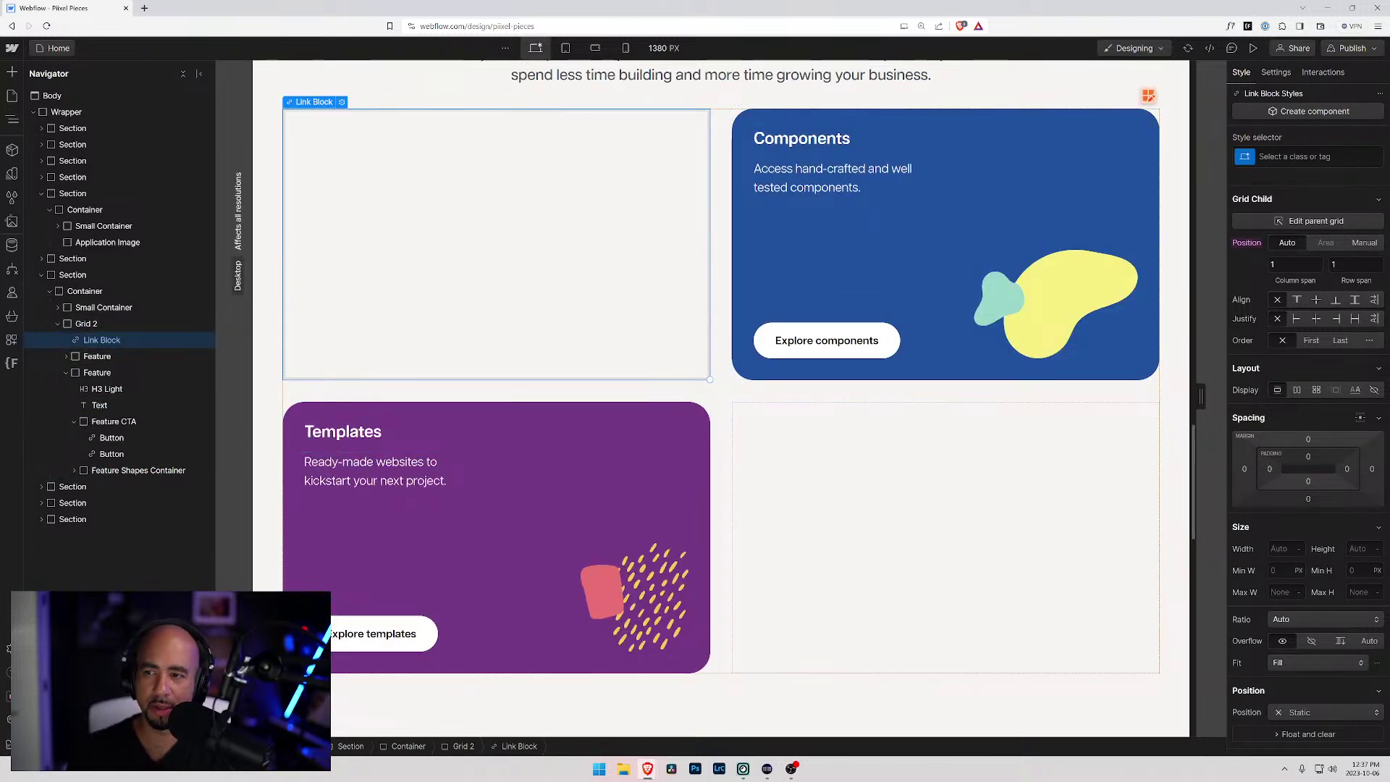
- Style the new Link Block with the Feature class and the Blue combo class
left_click(1272, 153)
type("Fea")
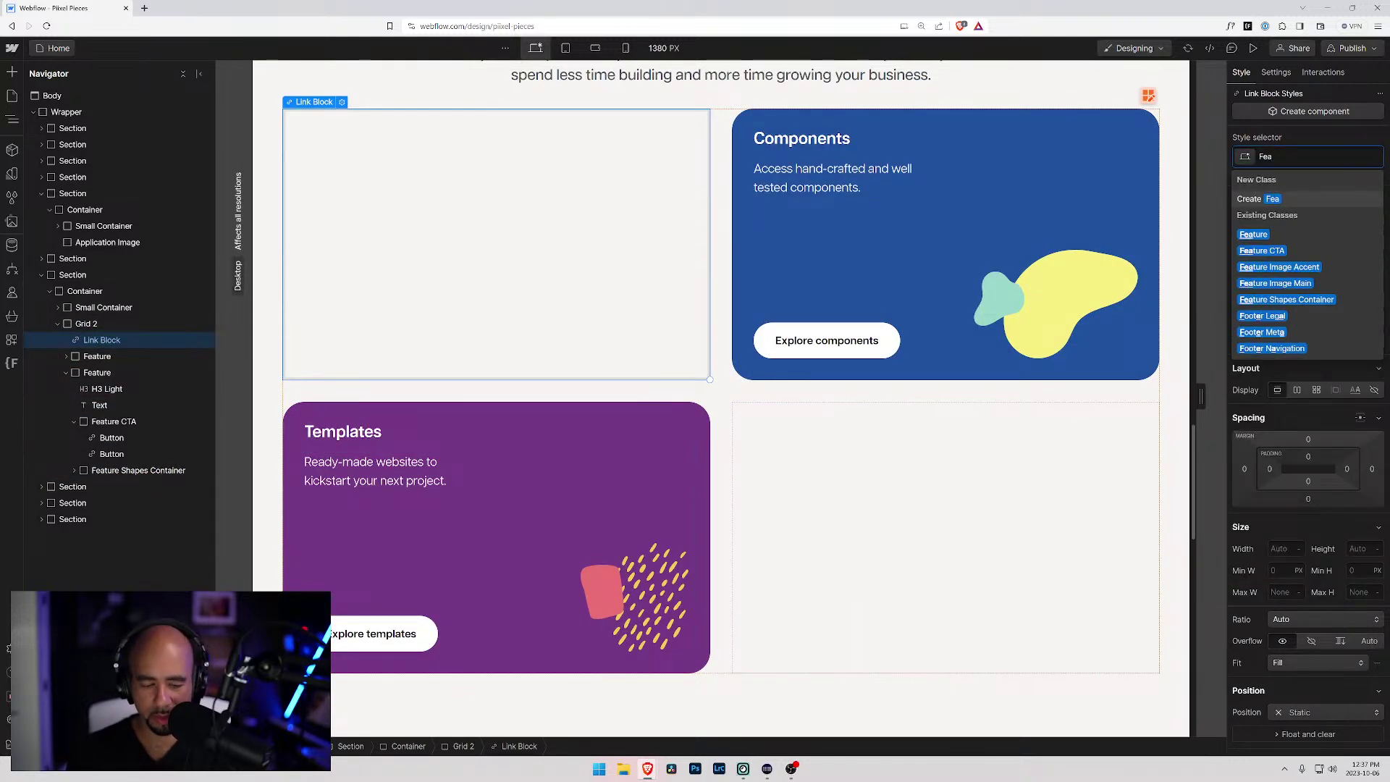
type("ture")
key("Return")
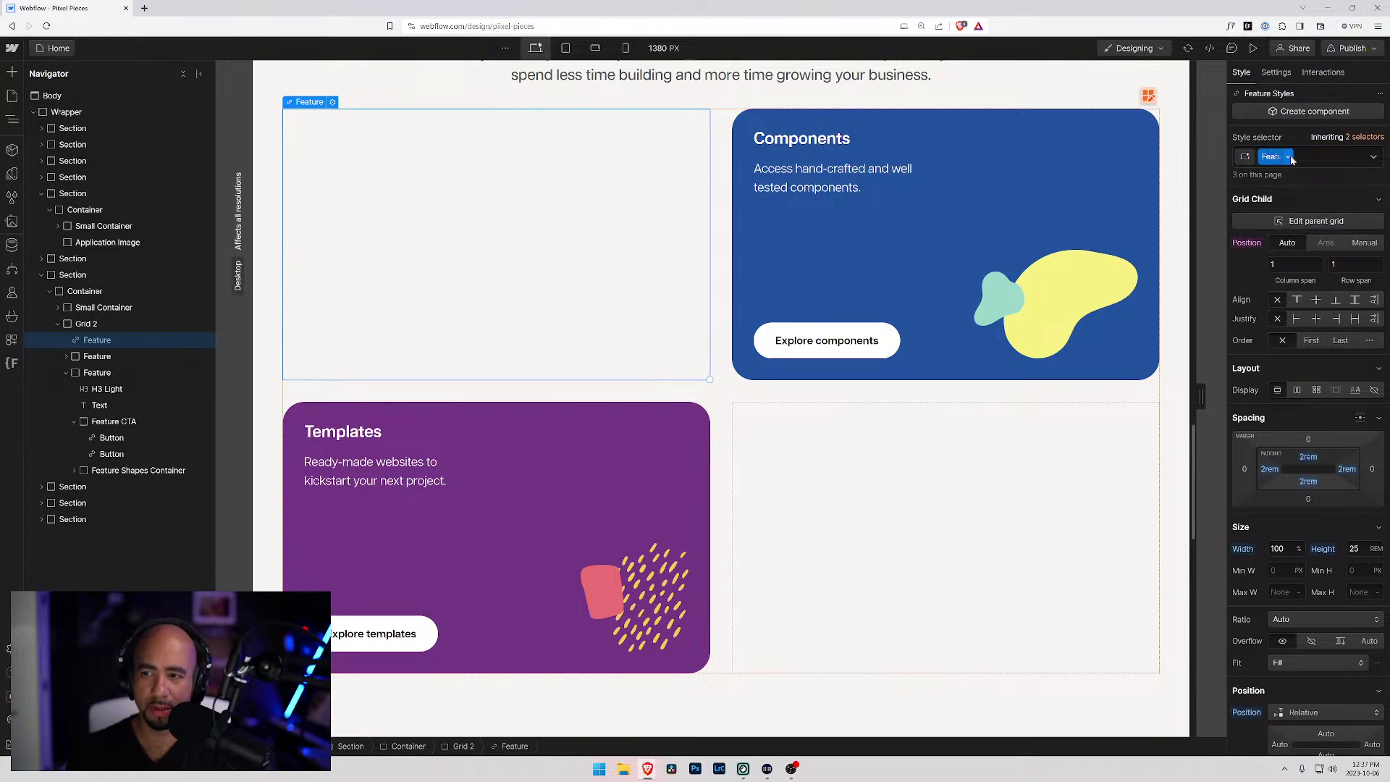
left_click(1306, 158)
left_click(1266, 232)
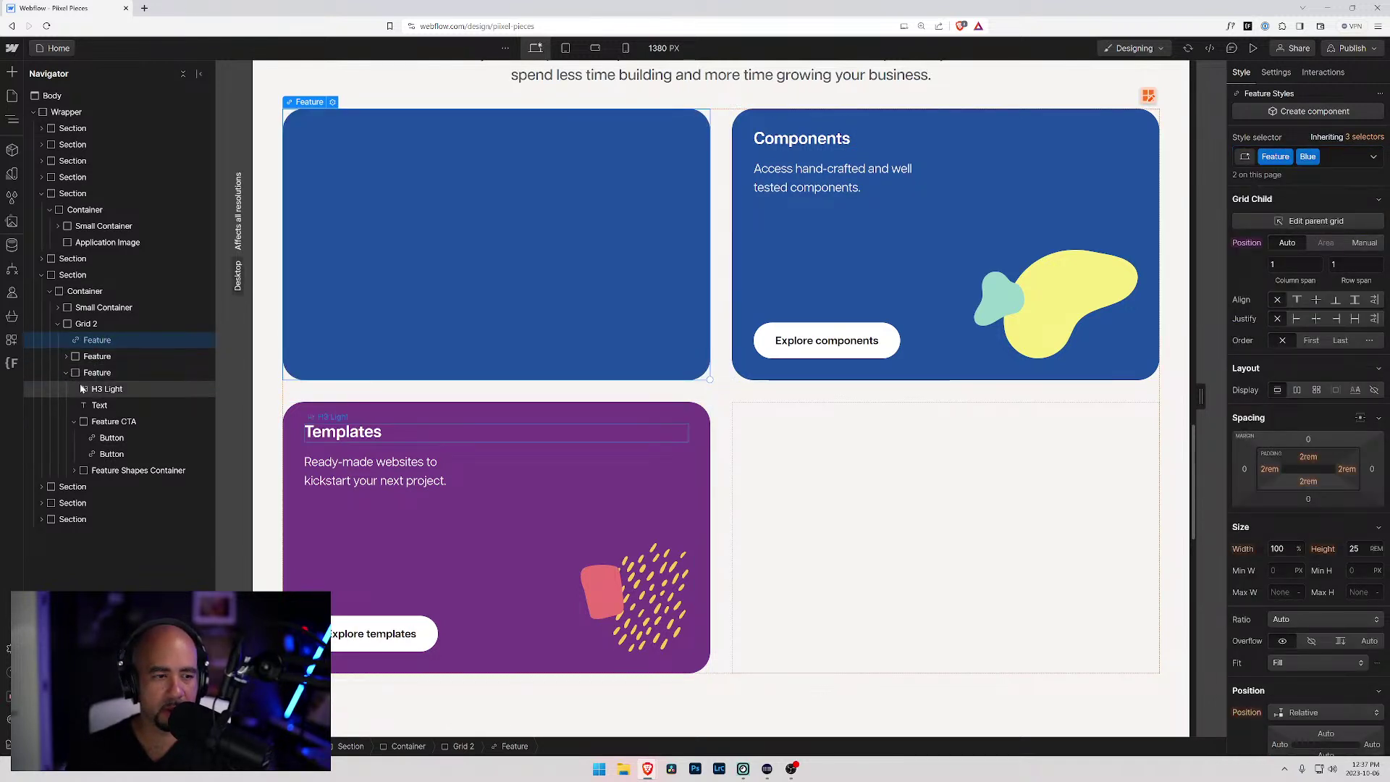
- Move the Components heading and its description text from the old Feature block into the new link block
left_click(66, 357)
left_click(98, 373)
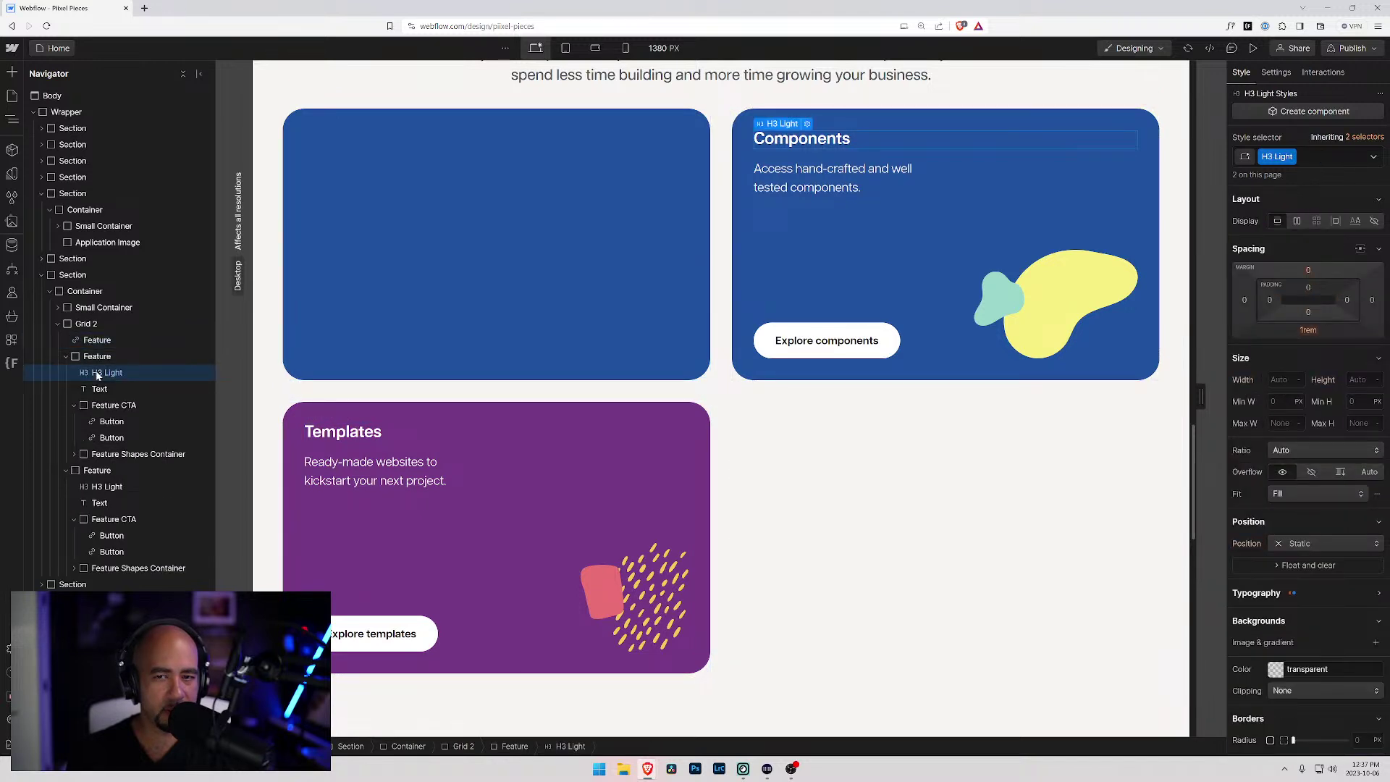
mouse_move(108, 375)
left_mouse_down()
mouse_move(105, 344)
mouse_move(107, 365)
left_mouse_up()
left_click(111, 421)
left_click(105, 372)
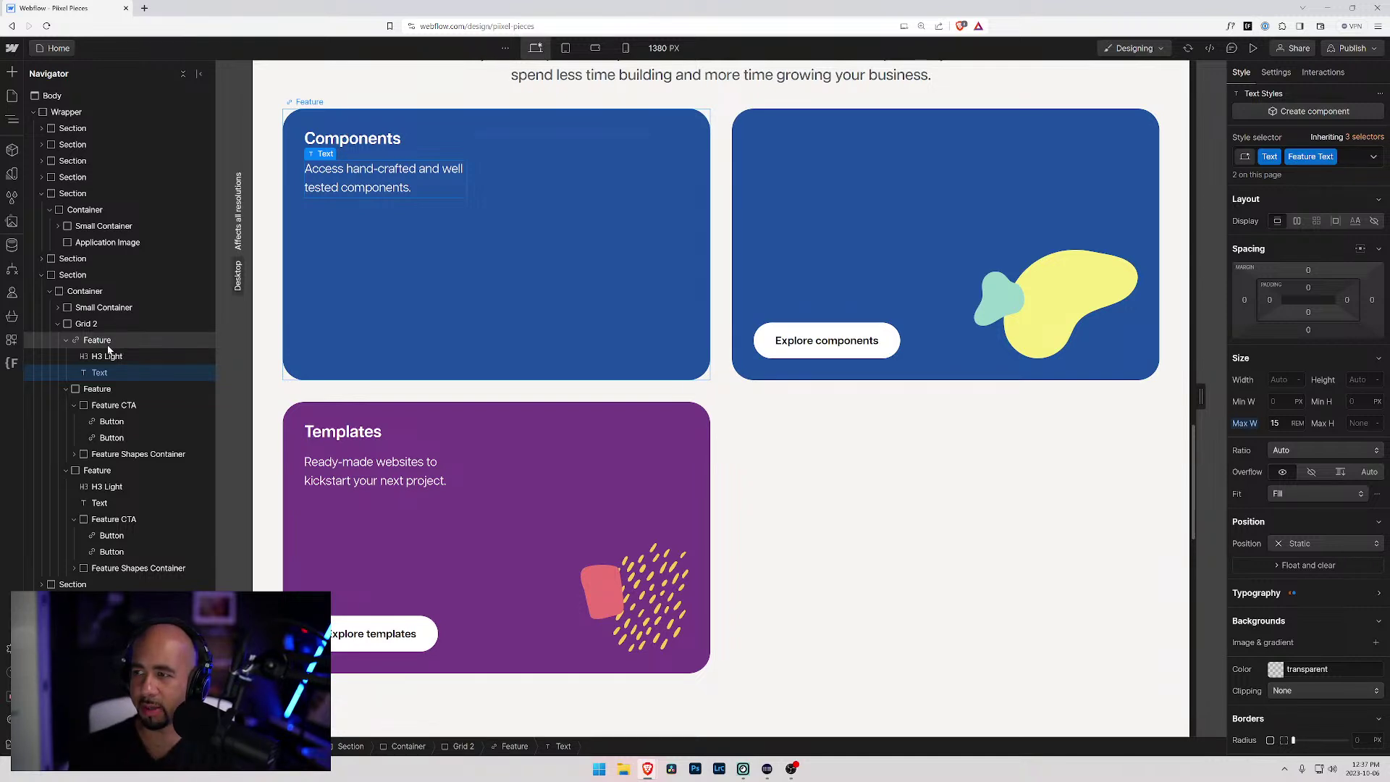
- Add a Text Block below the description in the Components link block and set its text to "Explore templates"
left_click(105, 346)
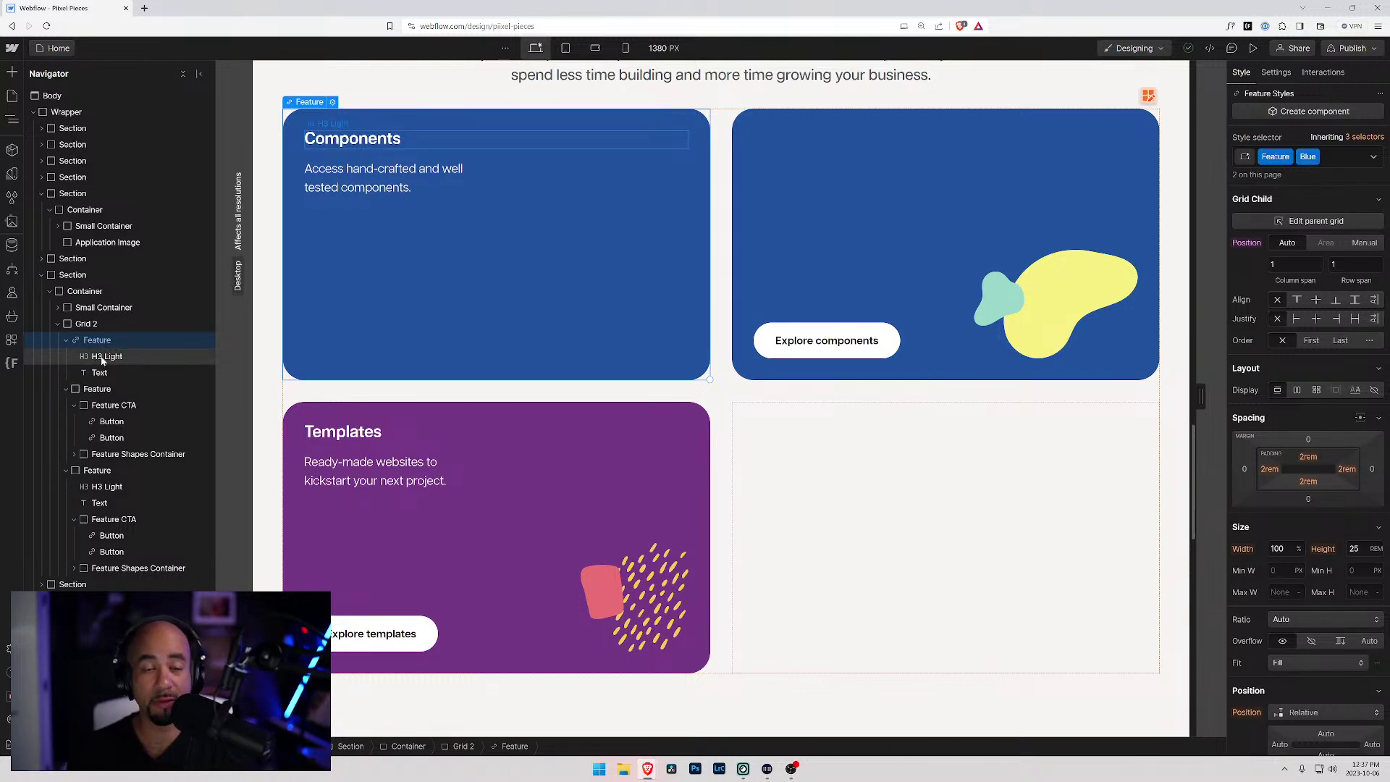
left_click(100, 372)
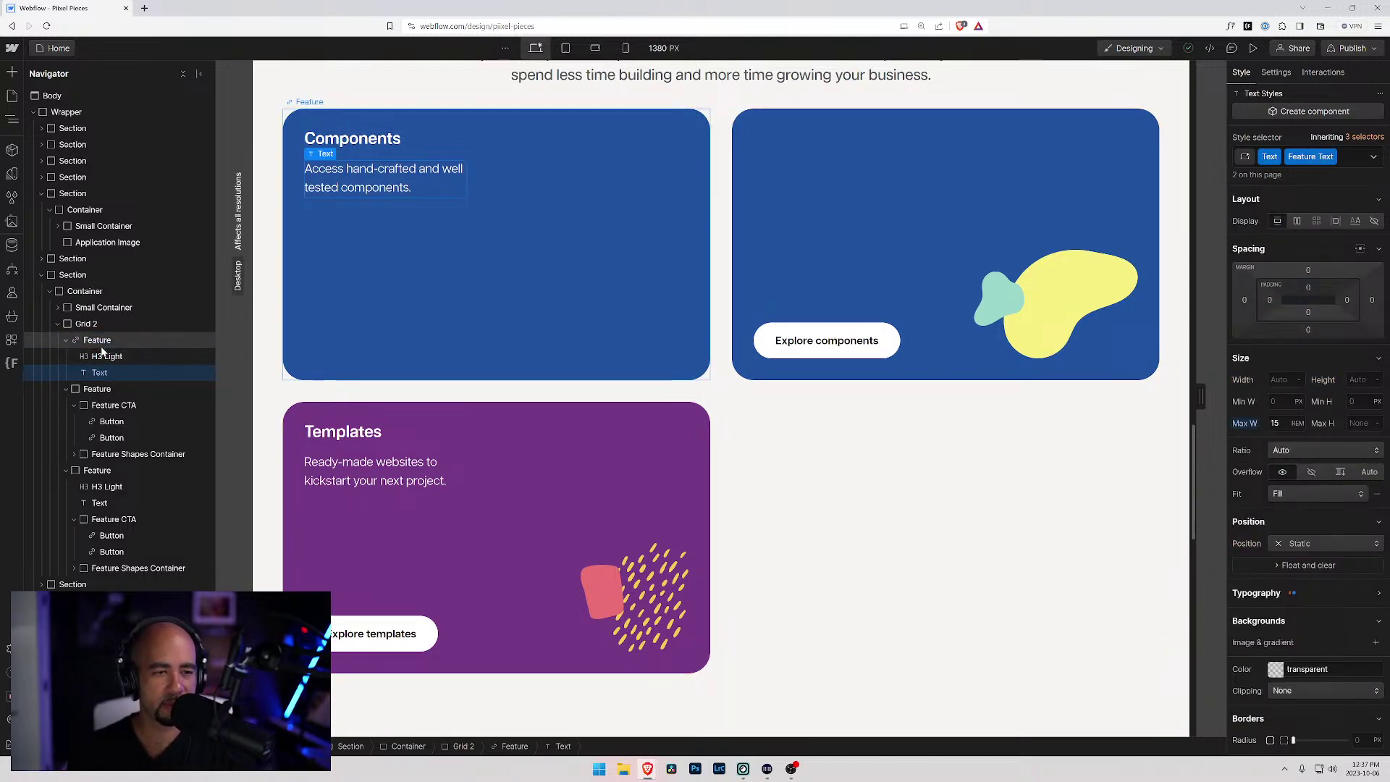
left_click(102, 342)
key("ctrl+e")
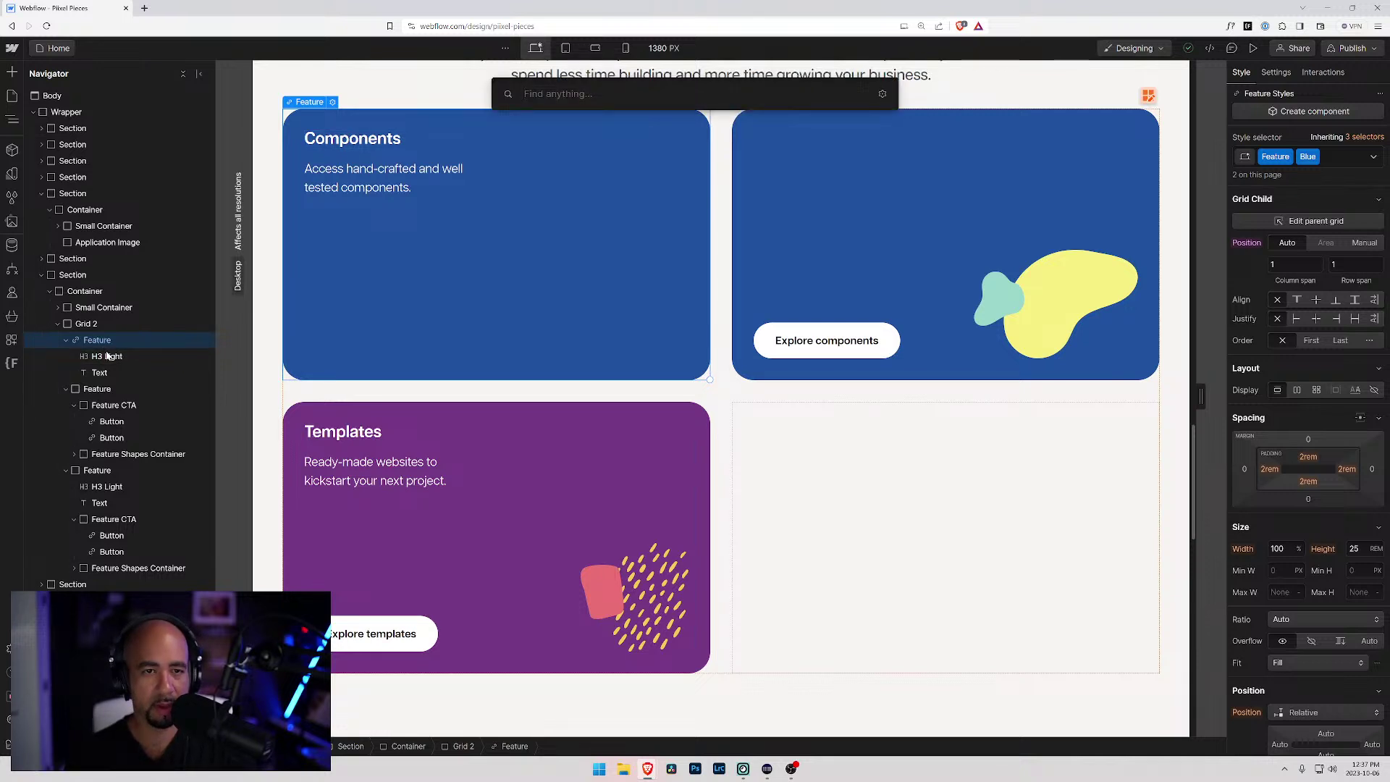
type("tex")
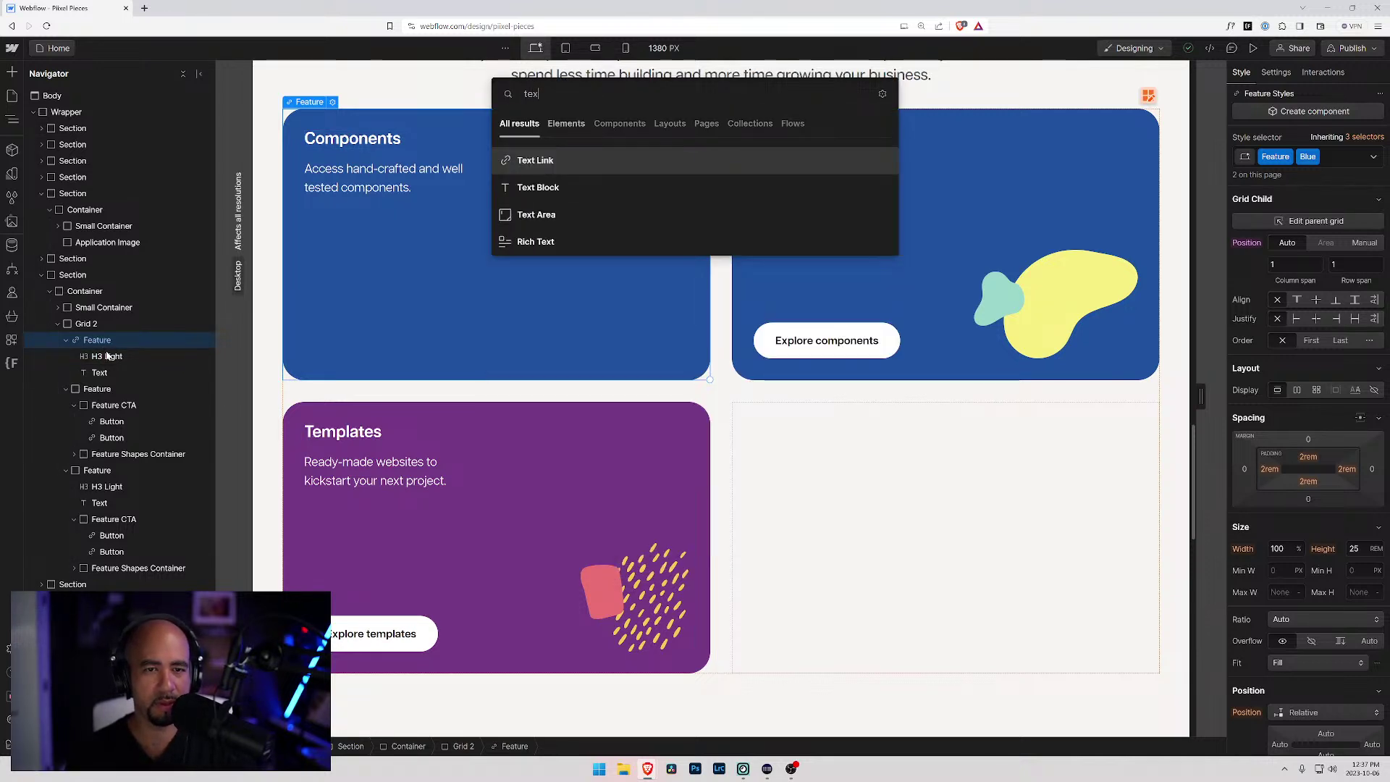
key("Down")
key("Return")
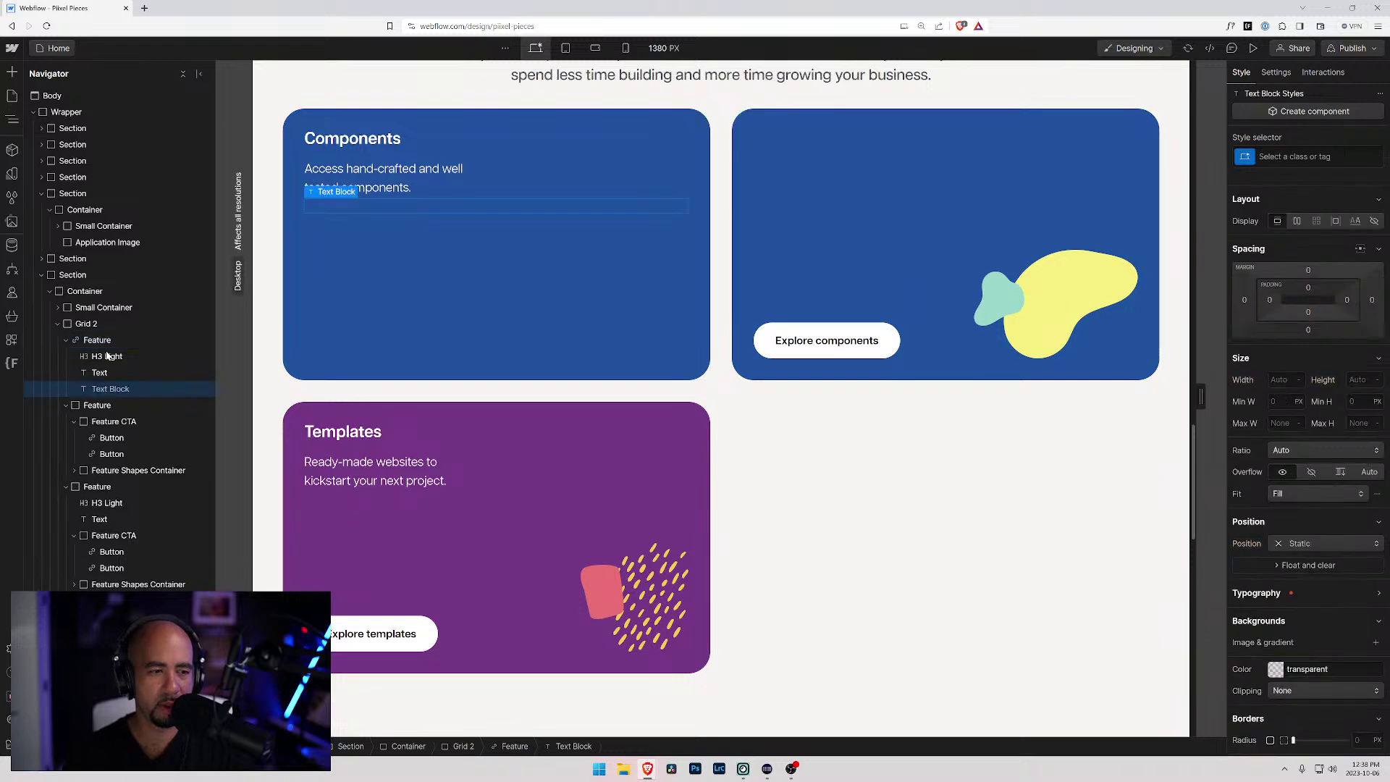
double_click(345, 206)
key("BackSpace")
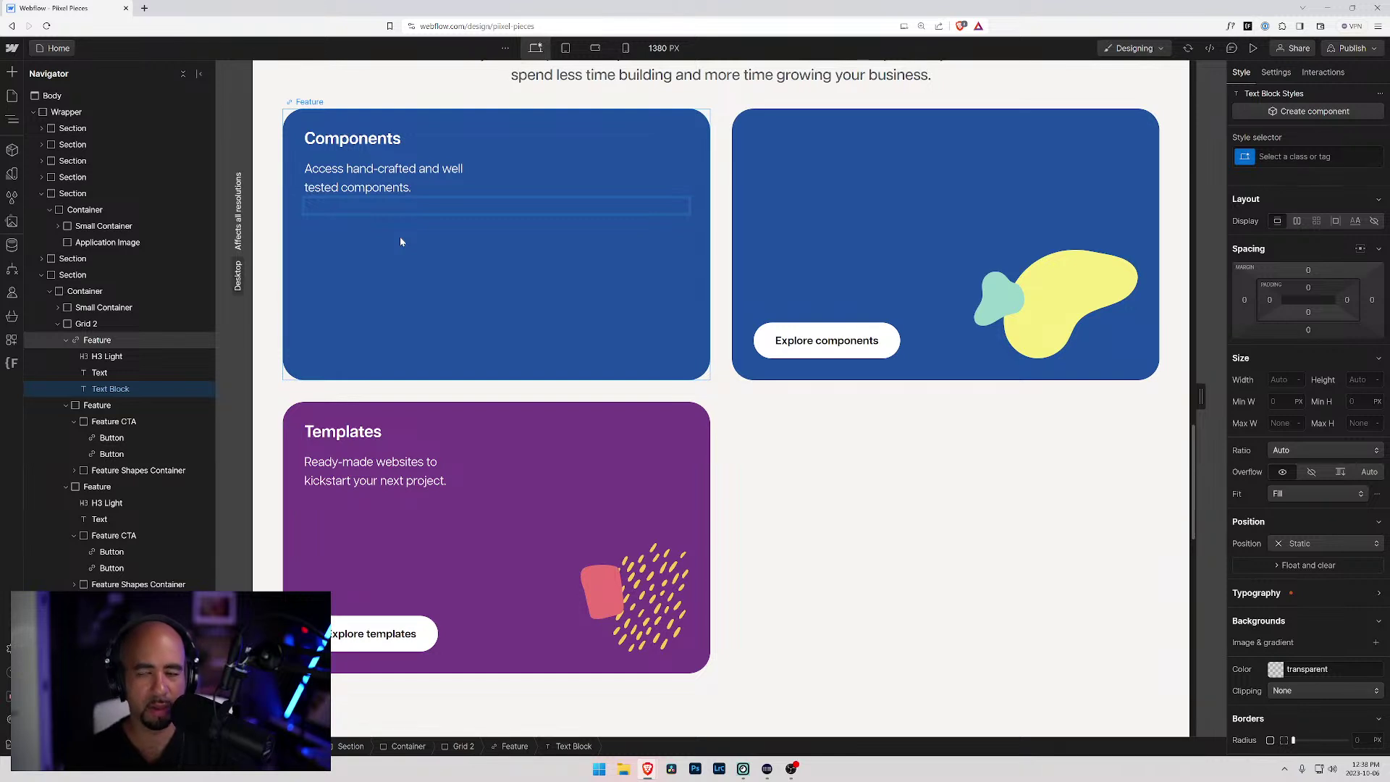
- Apply the existing Button class to the new Text Block in the Components link block
left_click(110, 389)
left_click(1303, 156)
type("button")
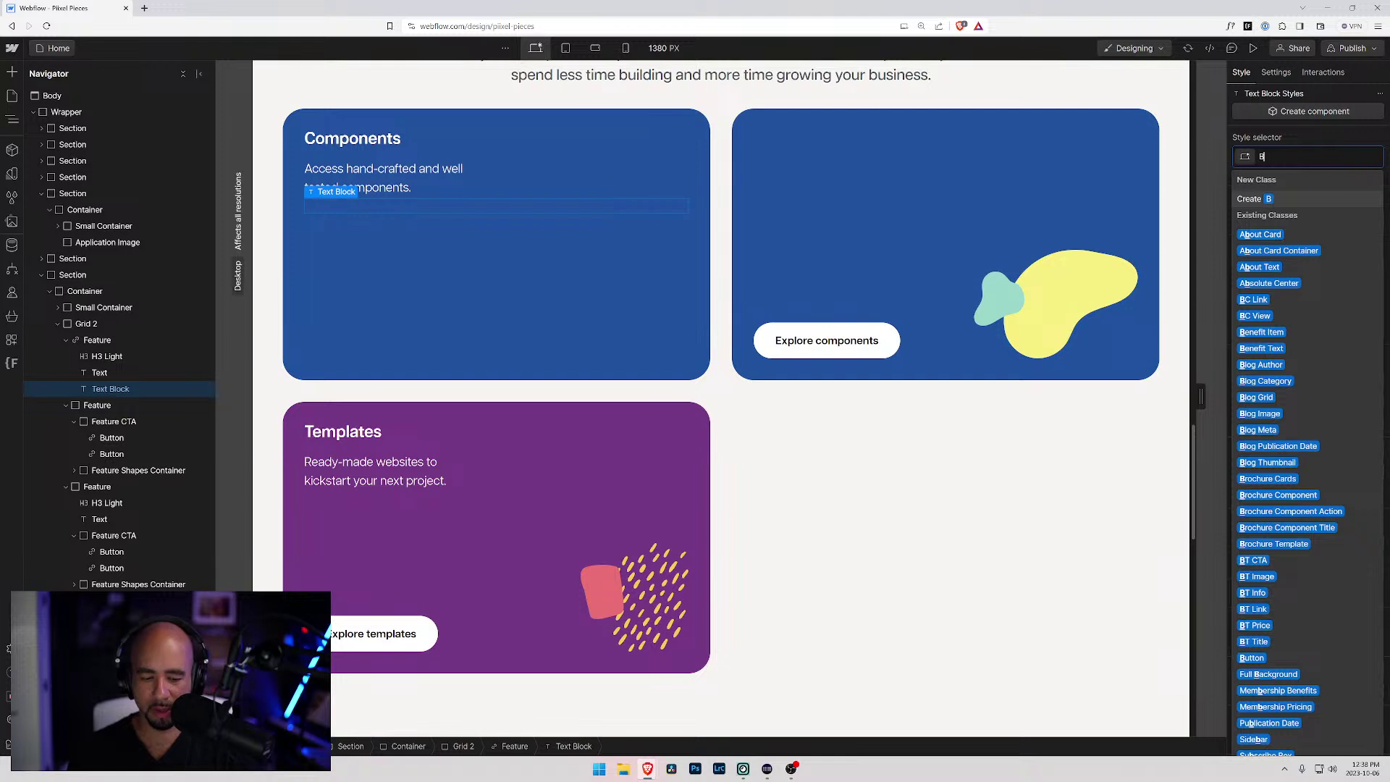
key("Return")
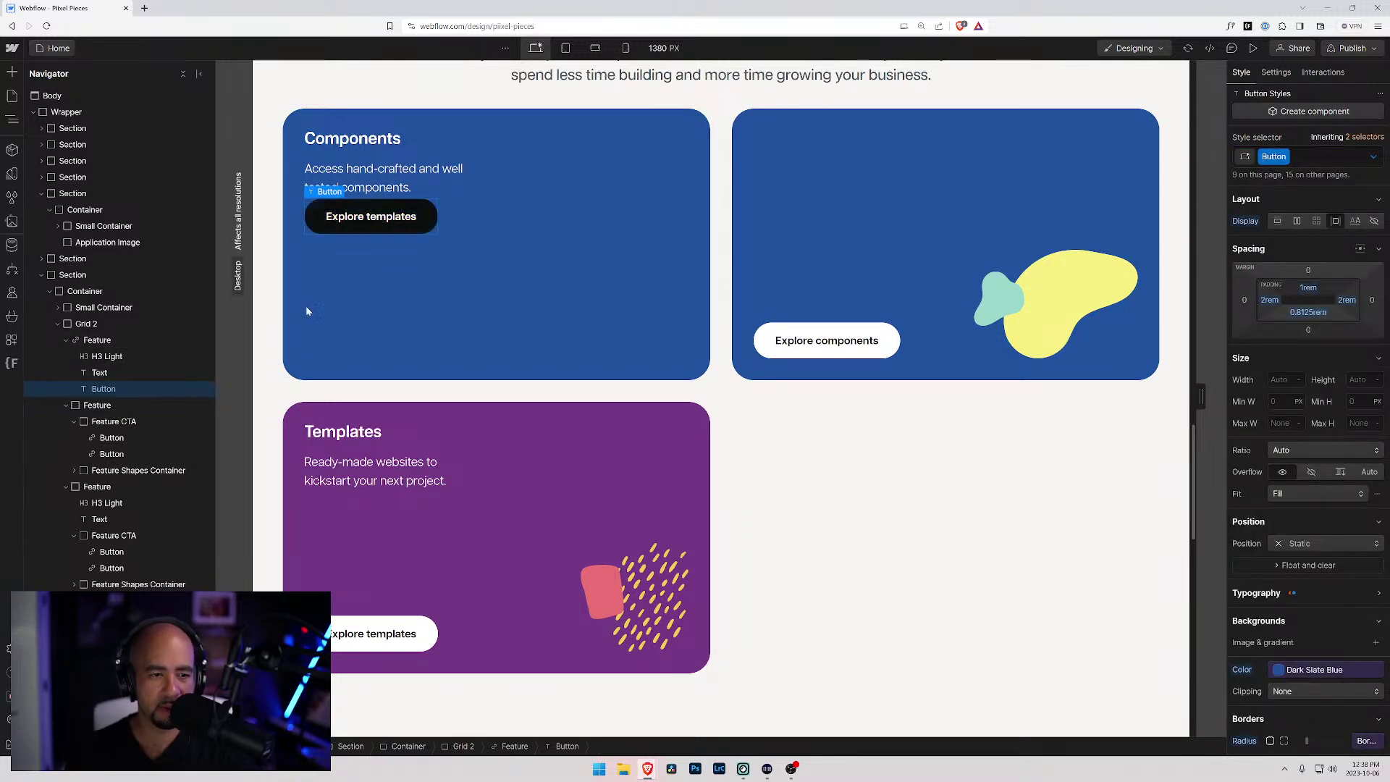
- Add the White combo class to the new text button in the Components link block
left_click(99, 372)
left_click(103, 389)
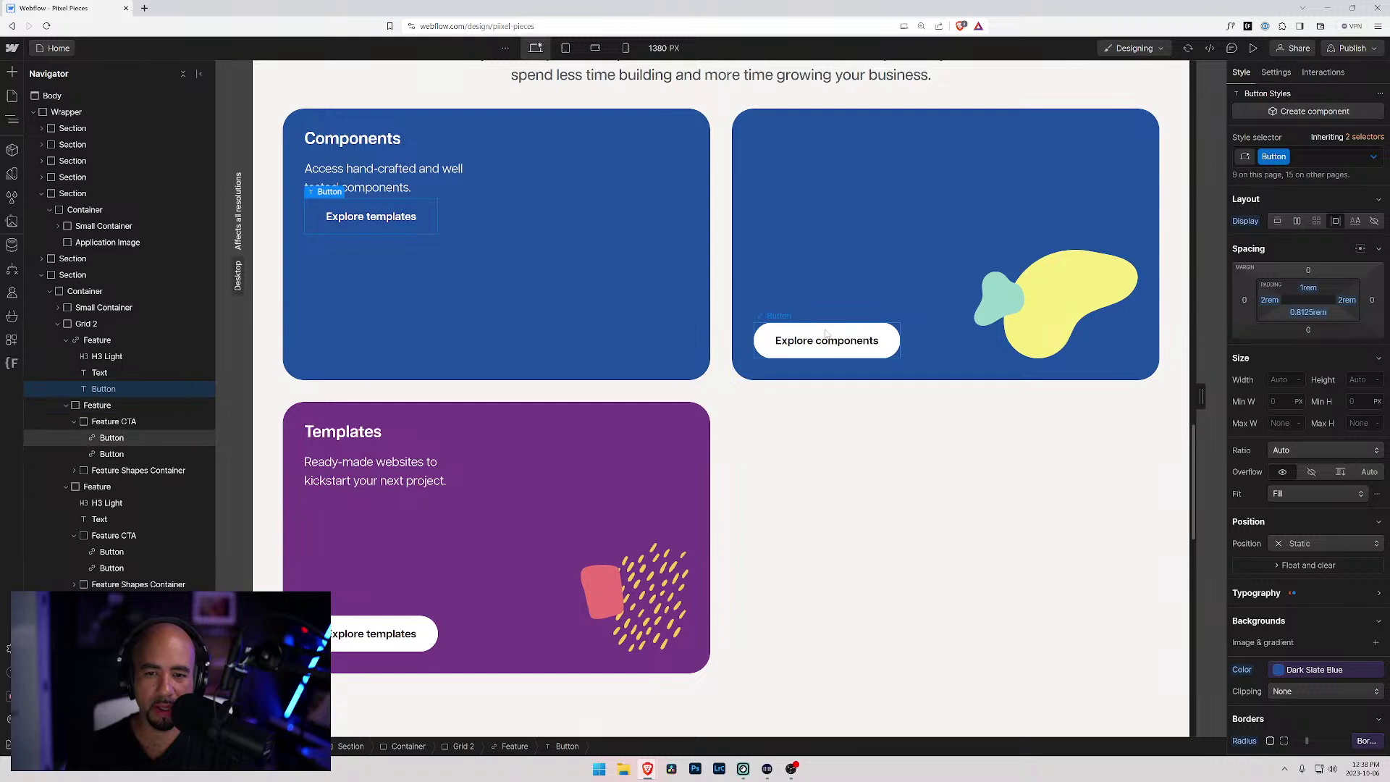
left_click(1311, 160)
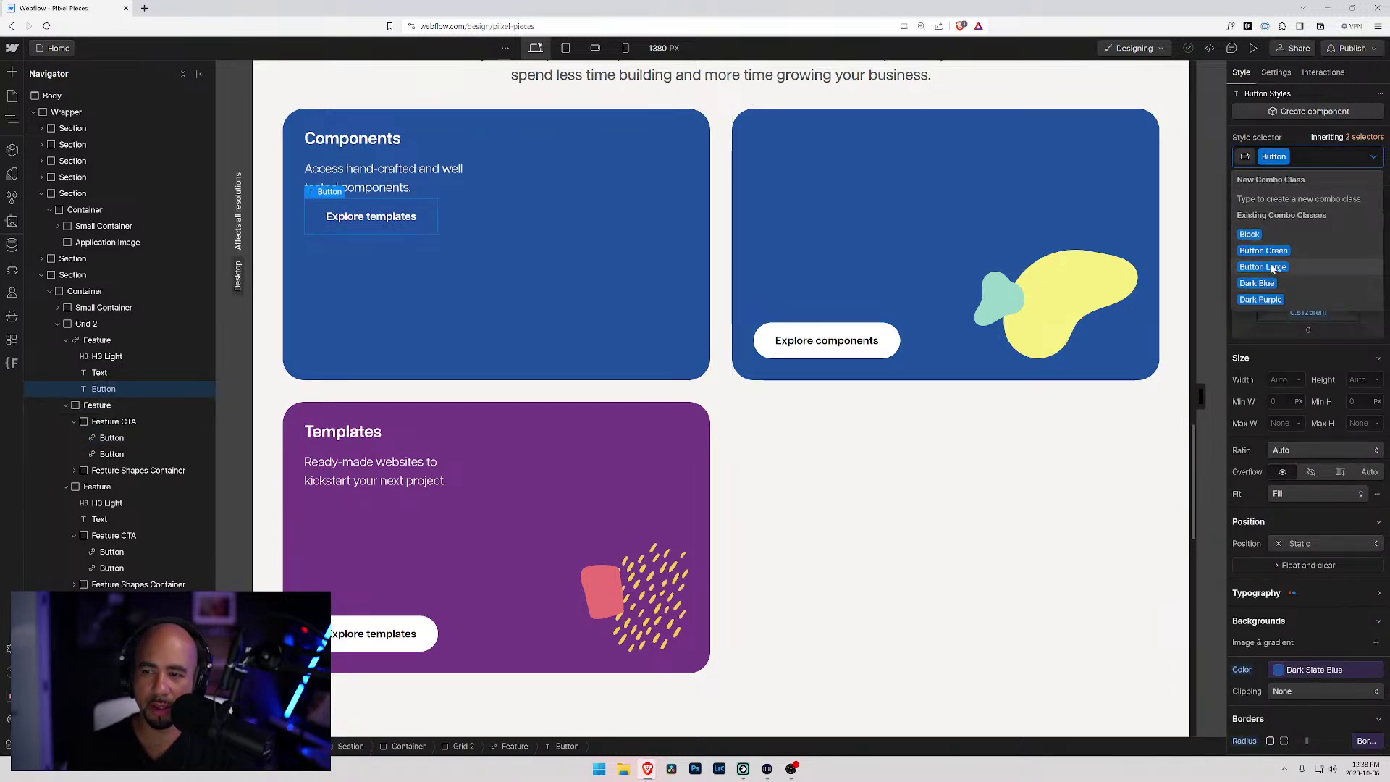
type("w")
key("Return")
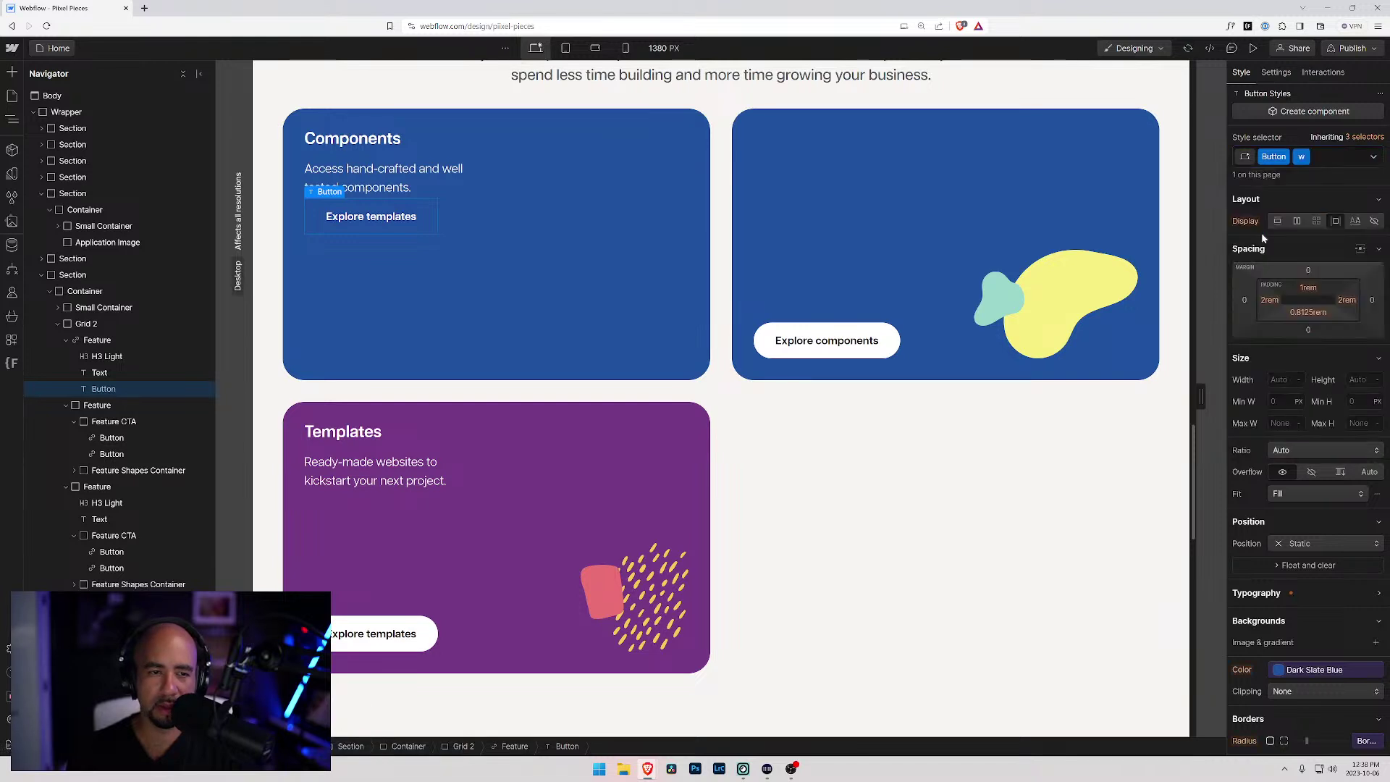
left_click(1327, 161)
key("BackSpace")
type("Wh")
key("Return")
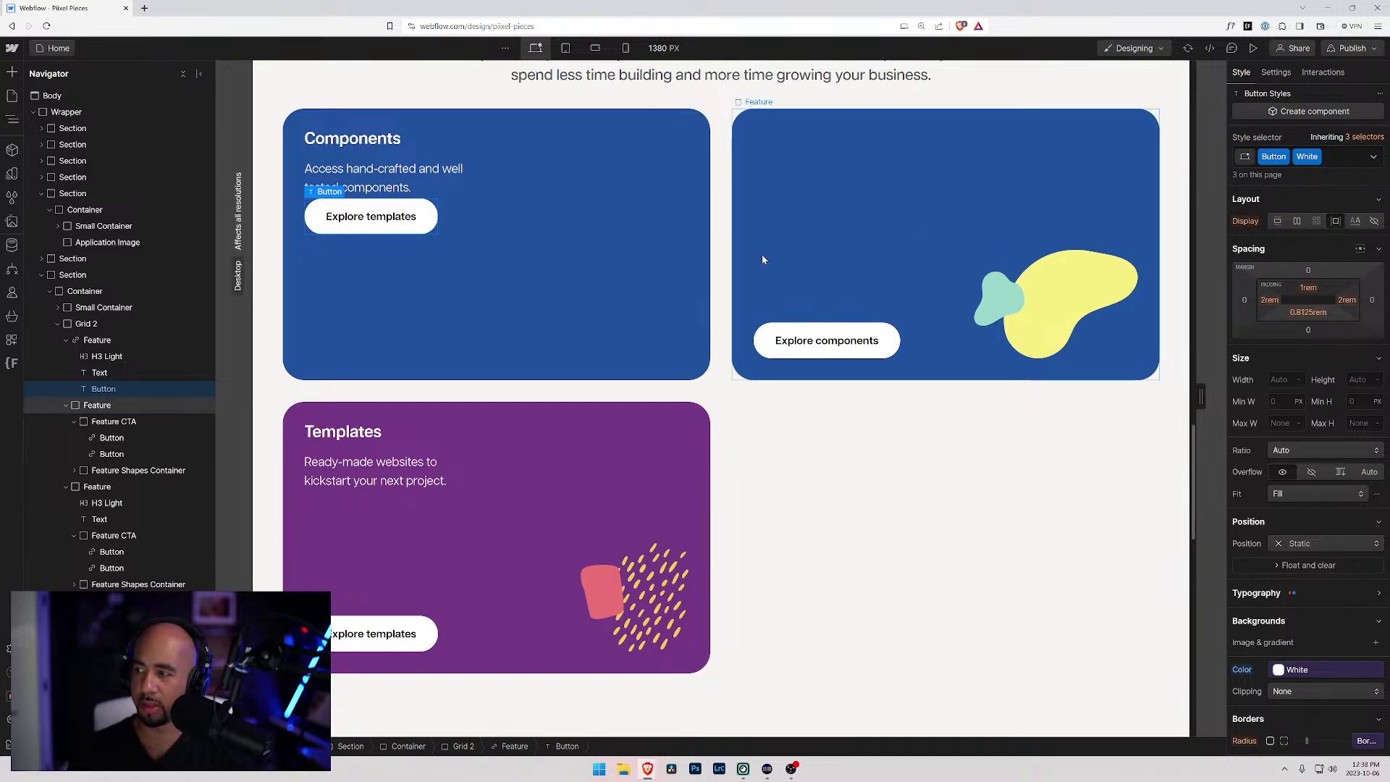
- Check how the Templates card's button is nested, and wrap the new Components text button in a Div Block
left_click(405, 181)
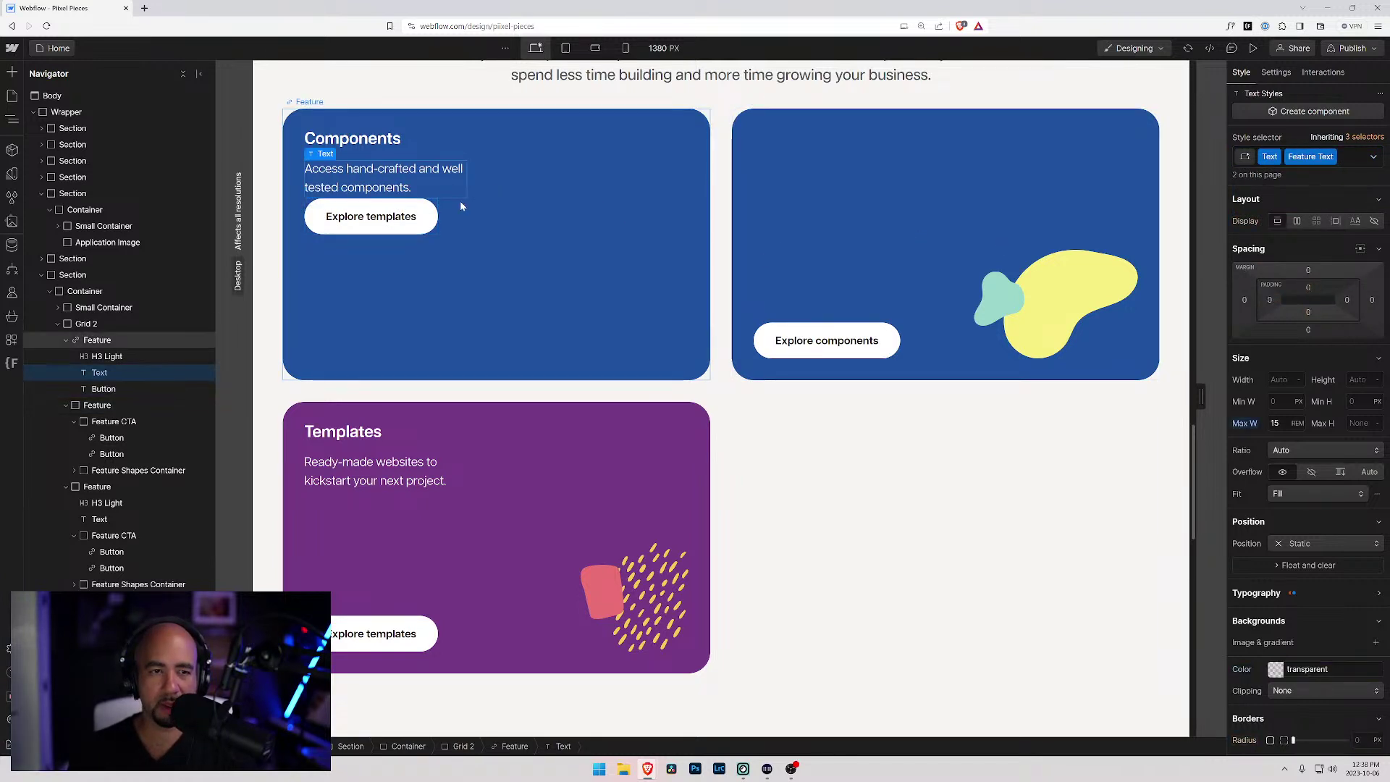
left_click(426, 218)
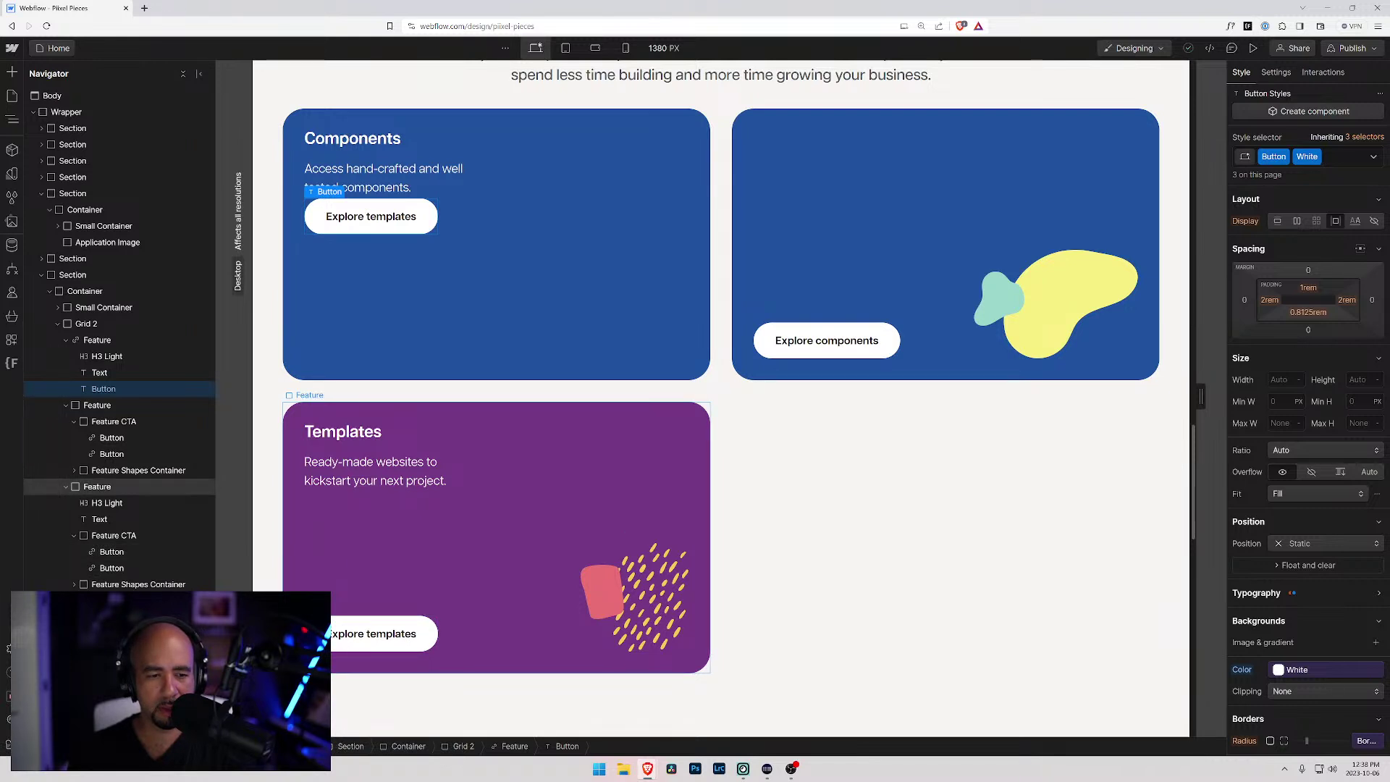
left_click(322, 631)
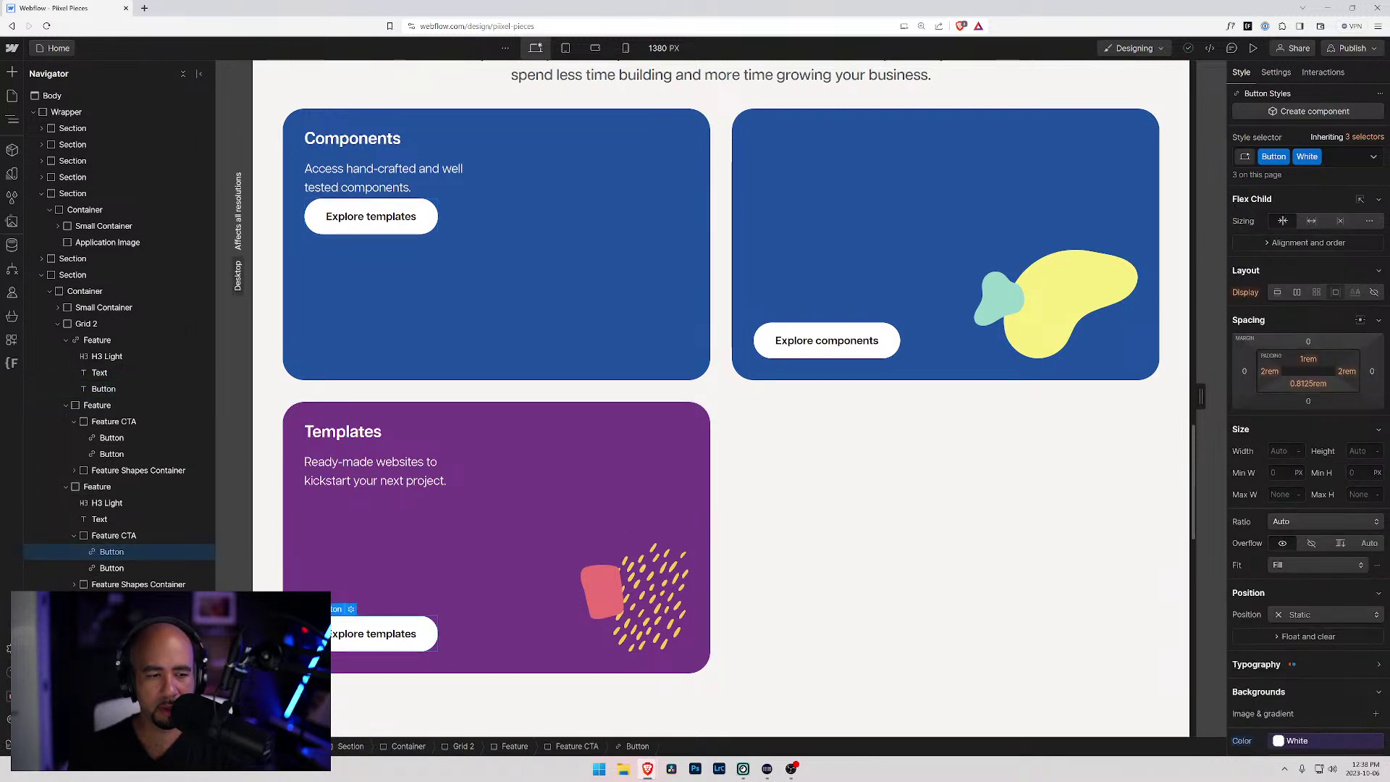
left_click(119, 538)
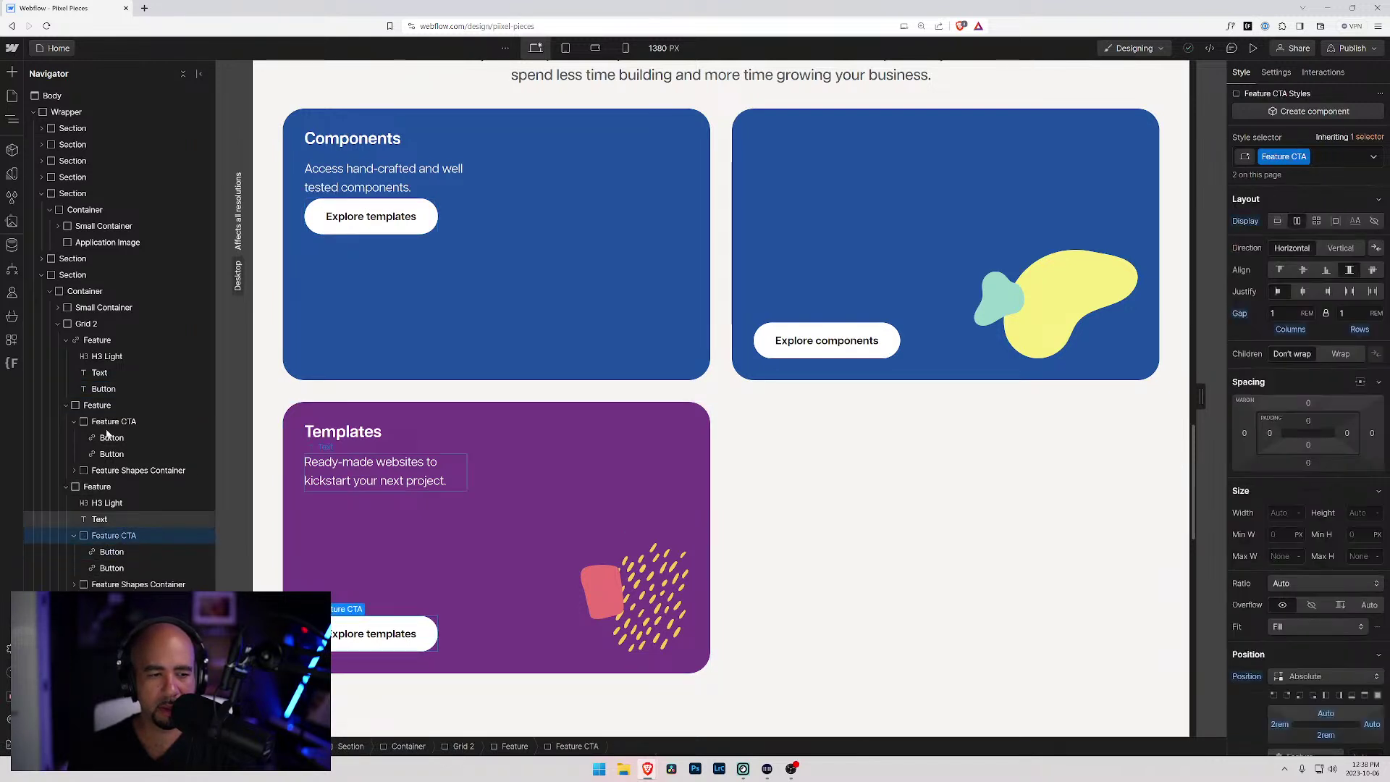
left_click(99, 389)
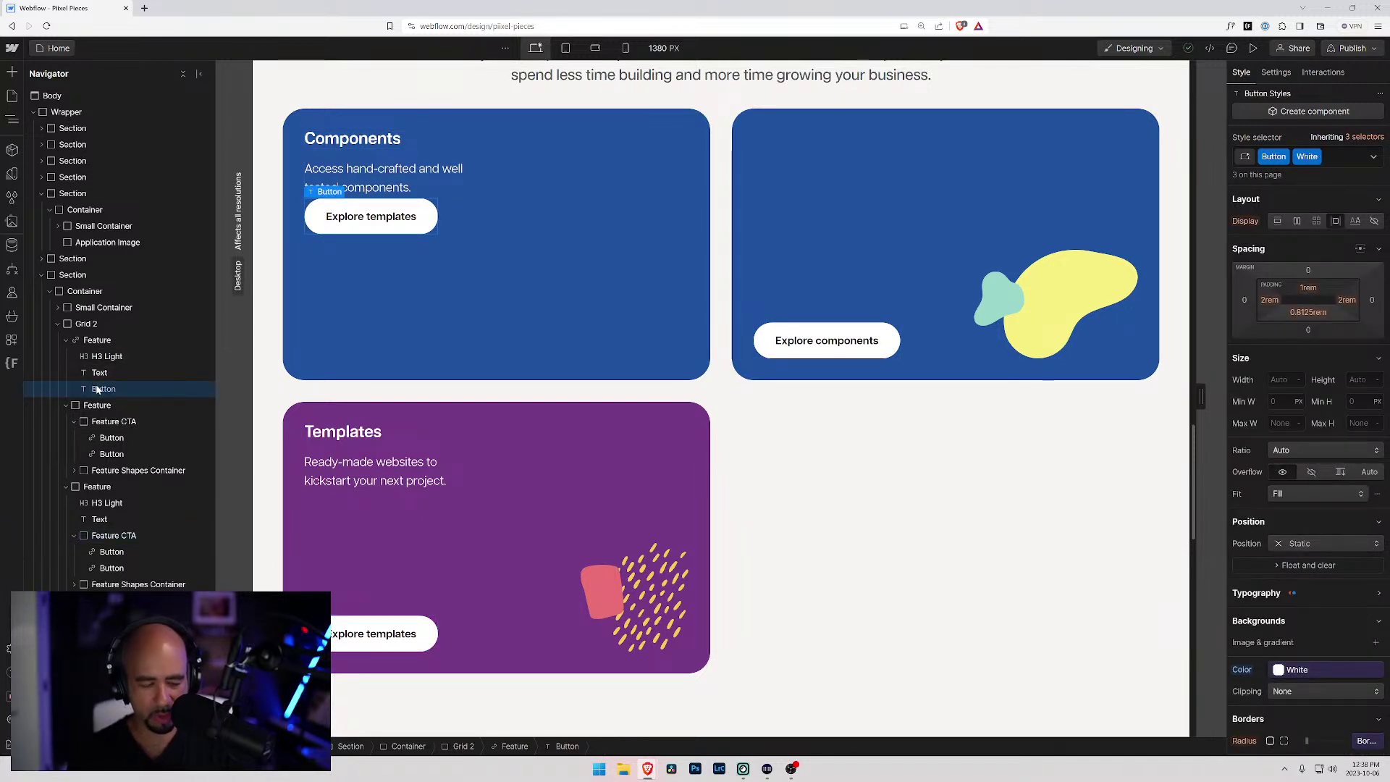
key("ctrl+alt+g")
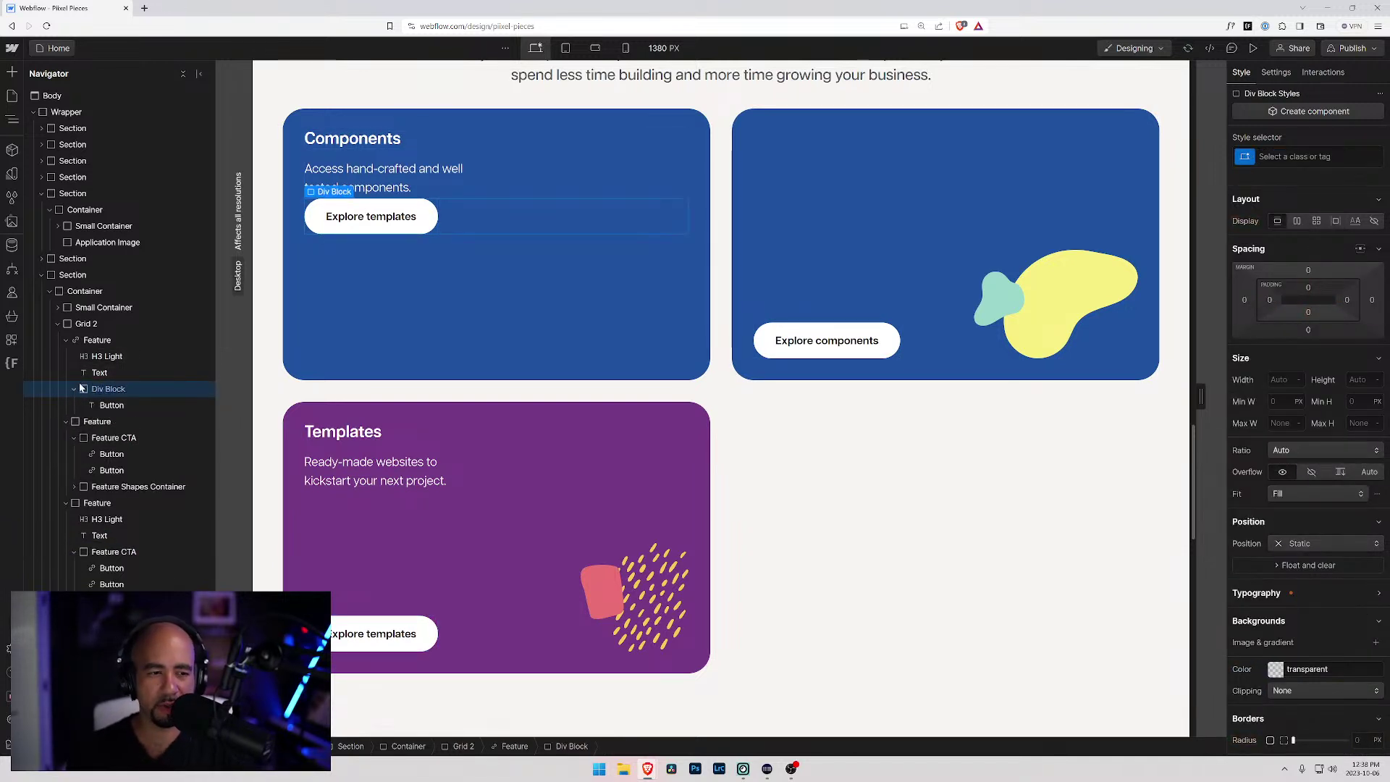
- Apply the Feature CTA class to the Div Block around the new button and collapse it in the Navigator
key("ctrl+Return")
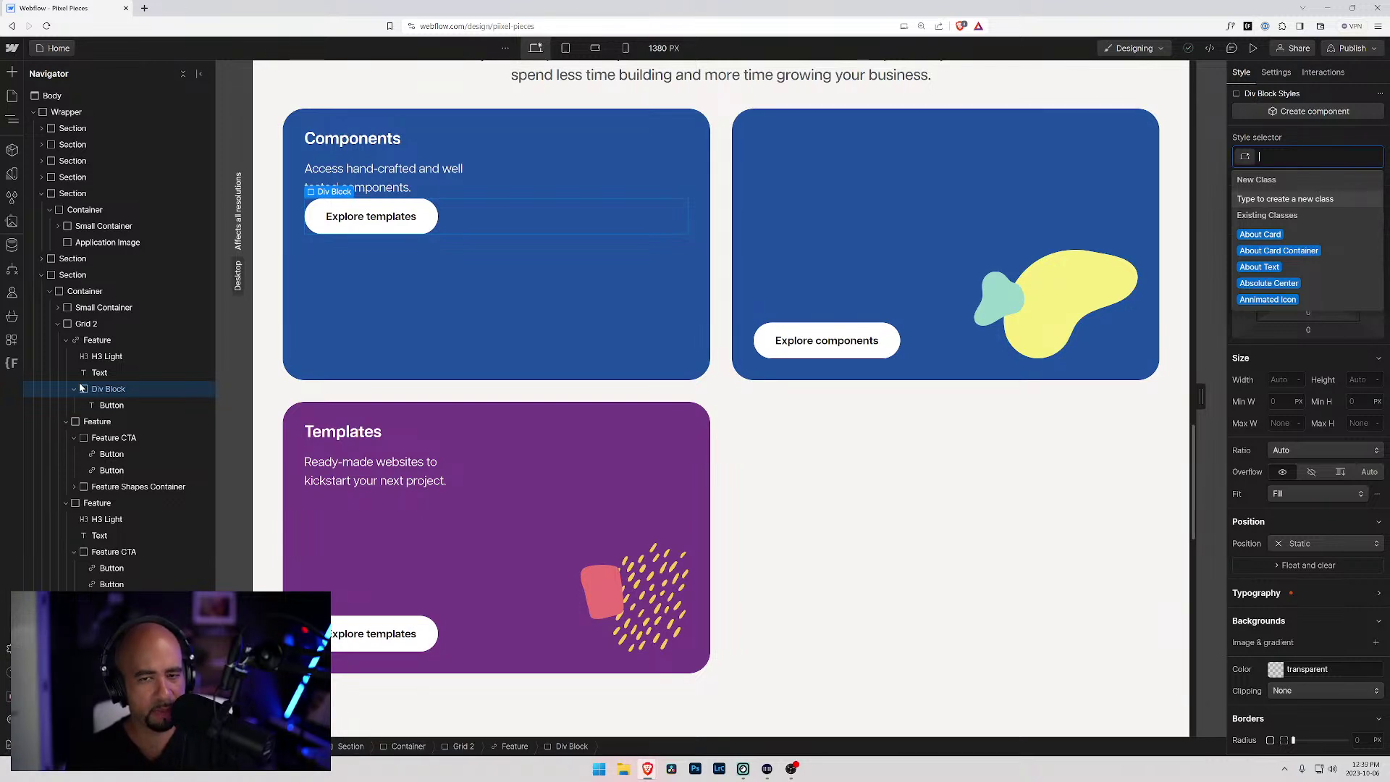
type("Feature CTRA")
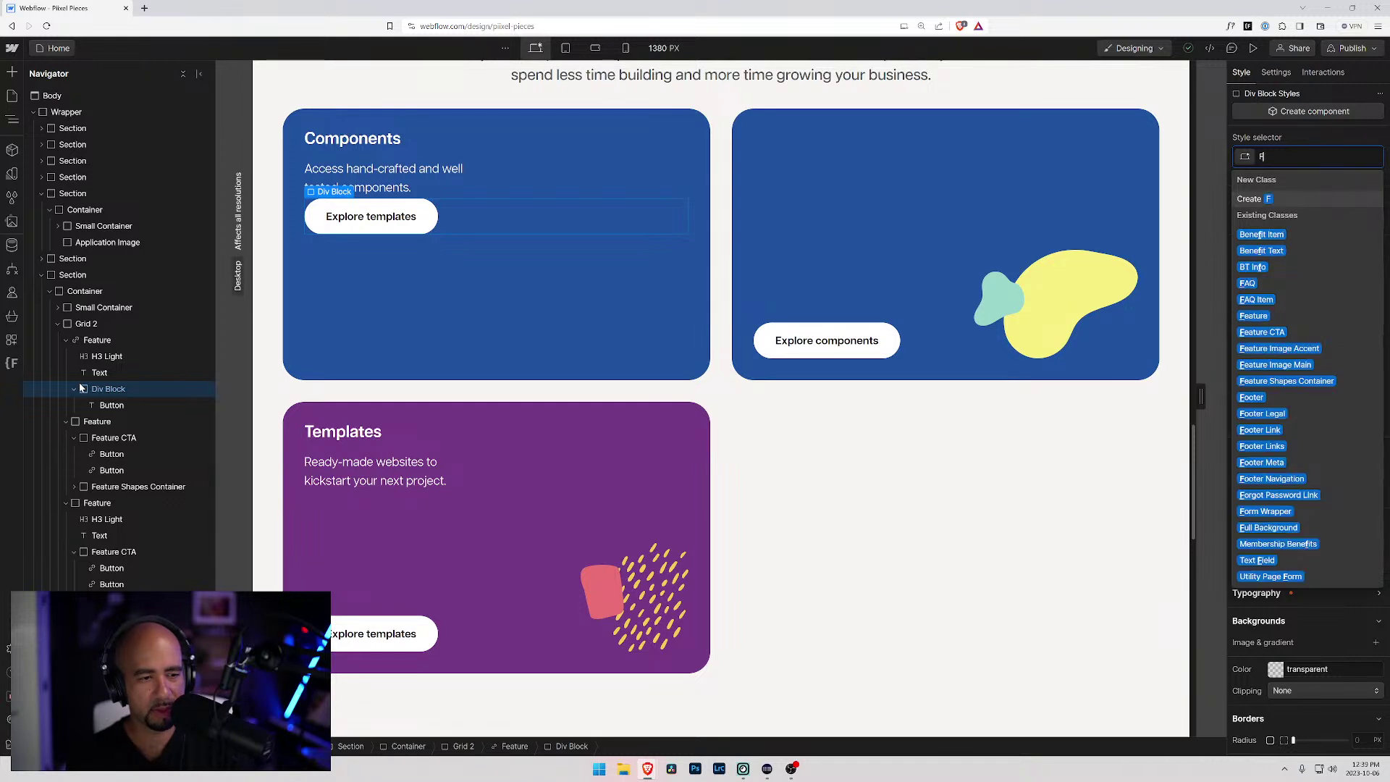
key("BackSpace")
key("BackSpace")
type("A")
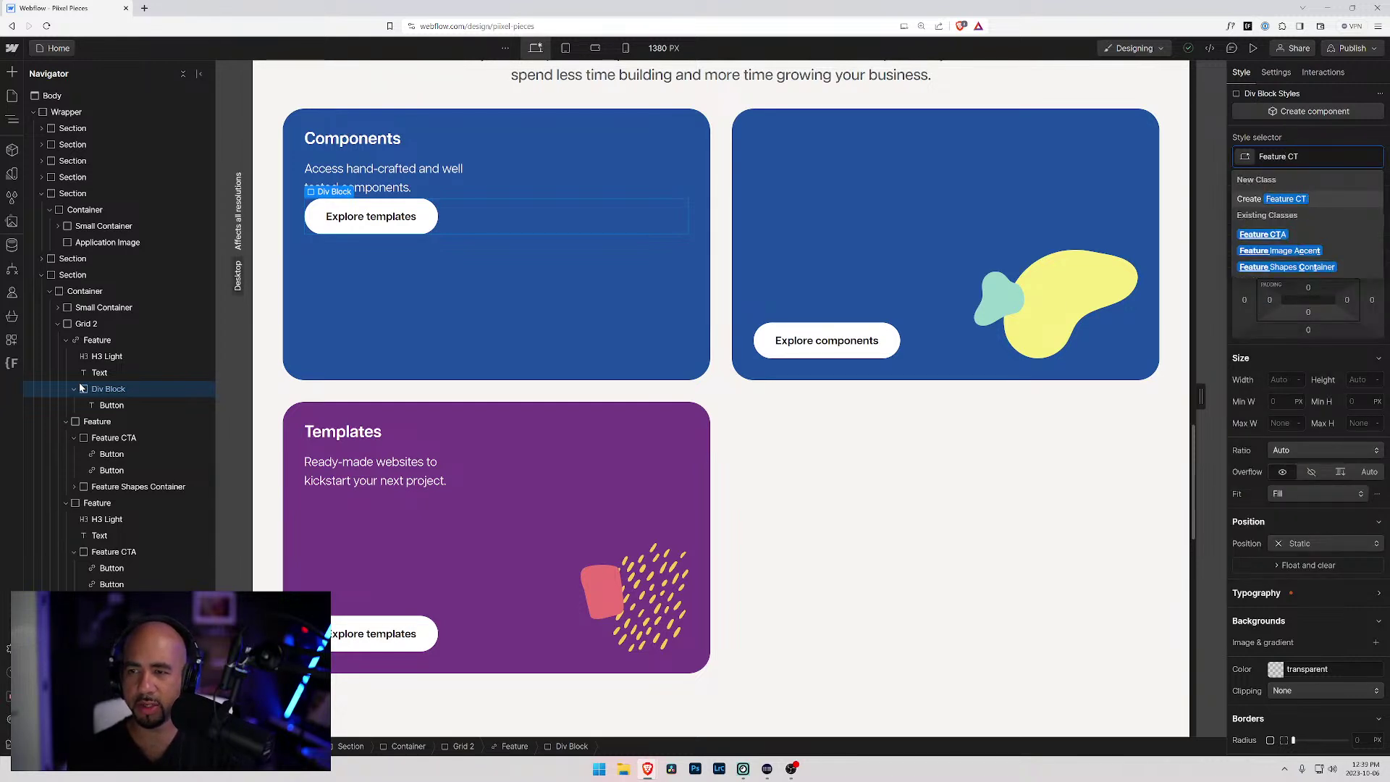
key("Return")
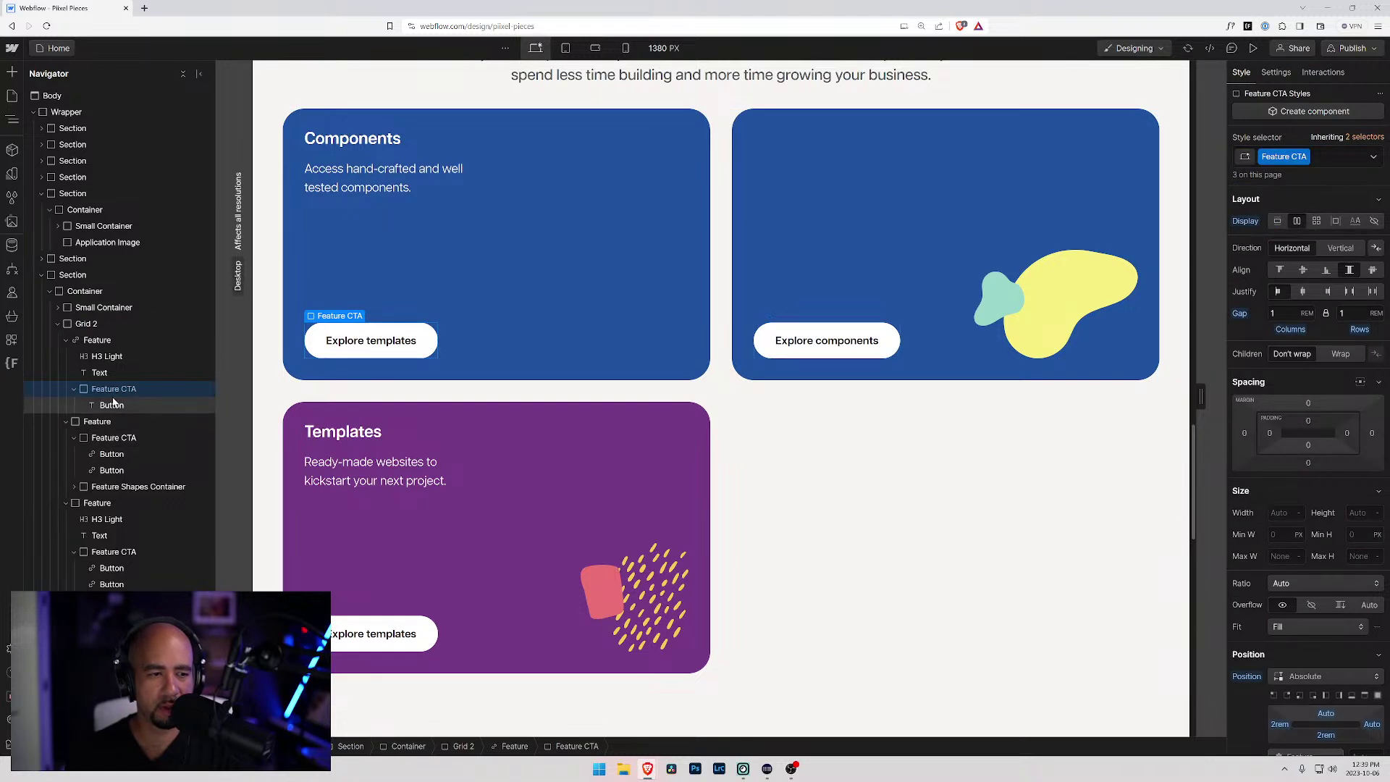
left_click(73, 389)
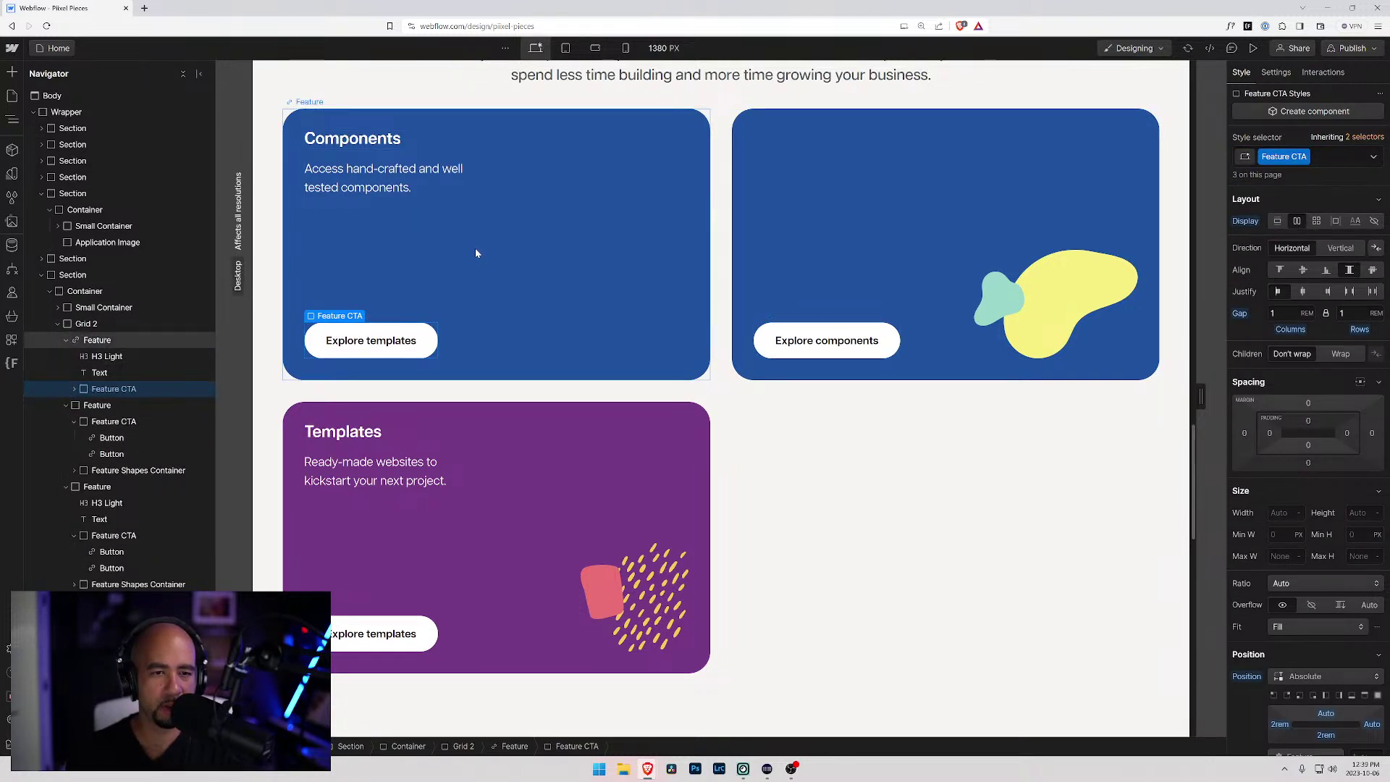
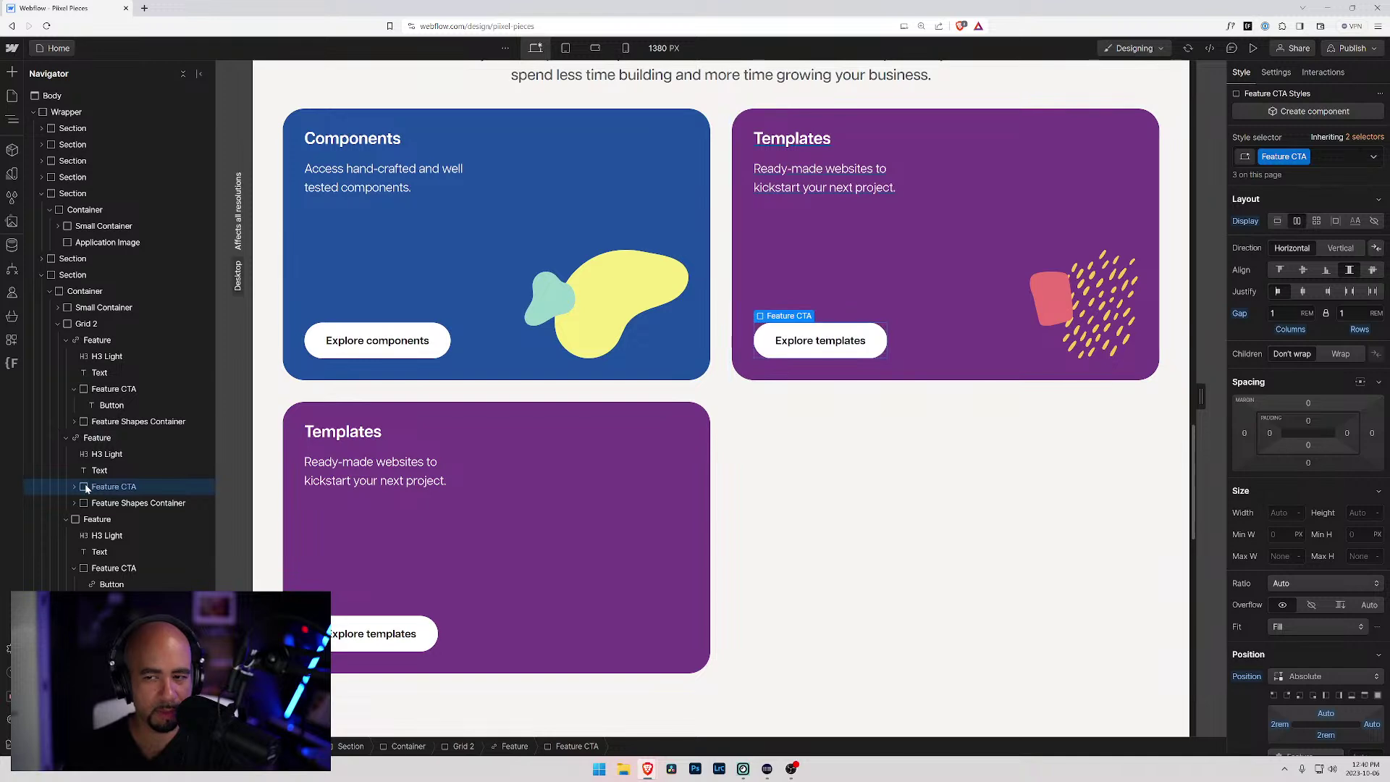
- Delete the old Templates Feature block from the second row of Grid 2
left_click(449, 417)
key("Delete")
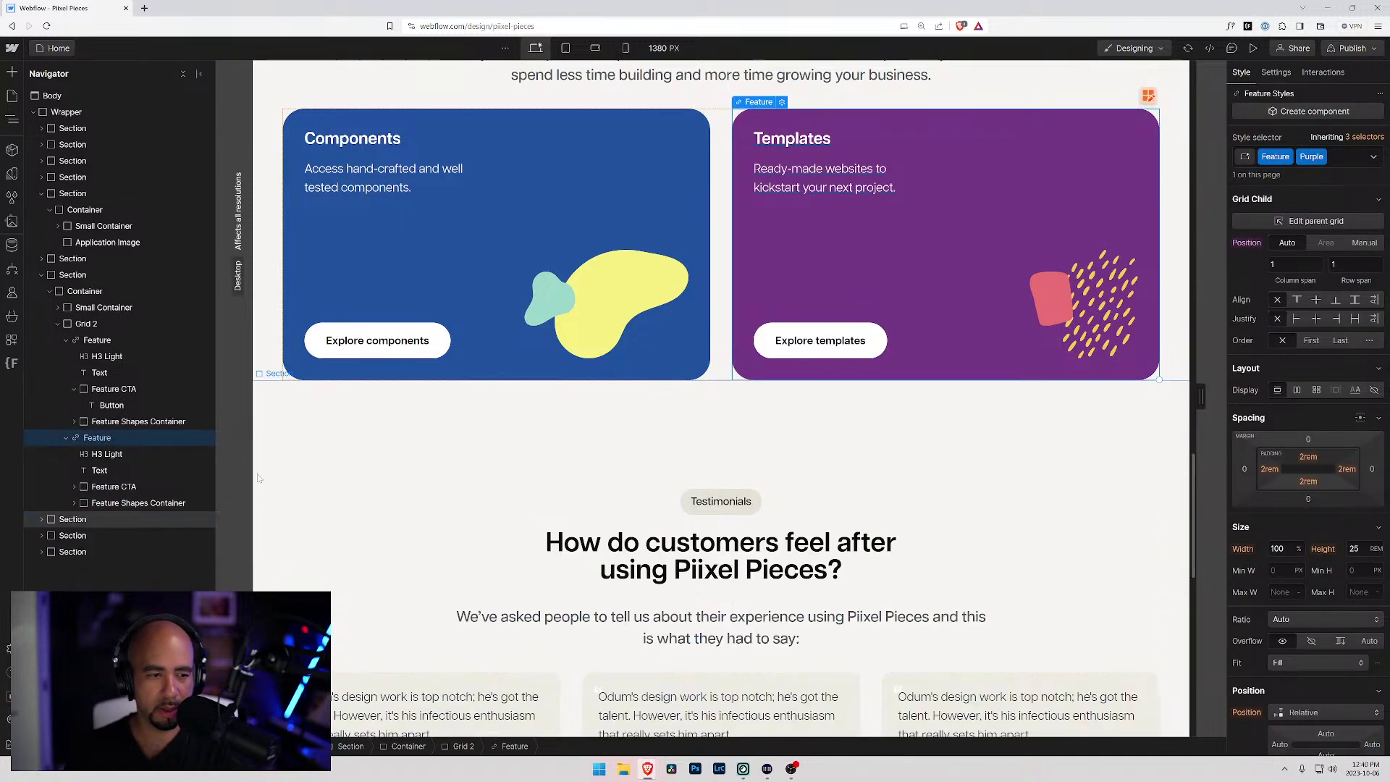
- Edit the base Feature class from the Components link block and set its text decoration to none
left_click(479, 170)
left_click(1336, 155)
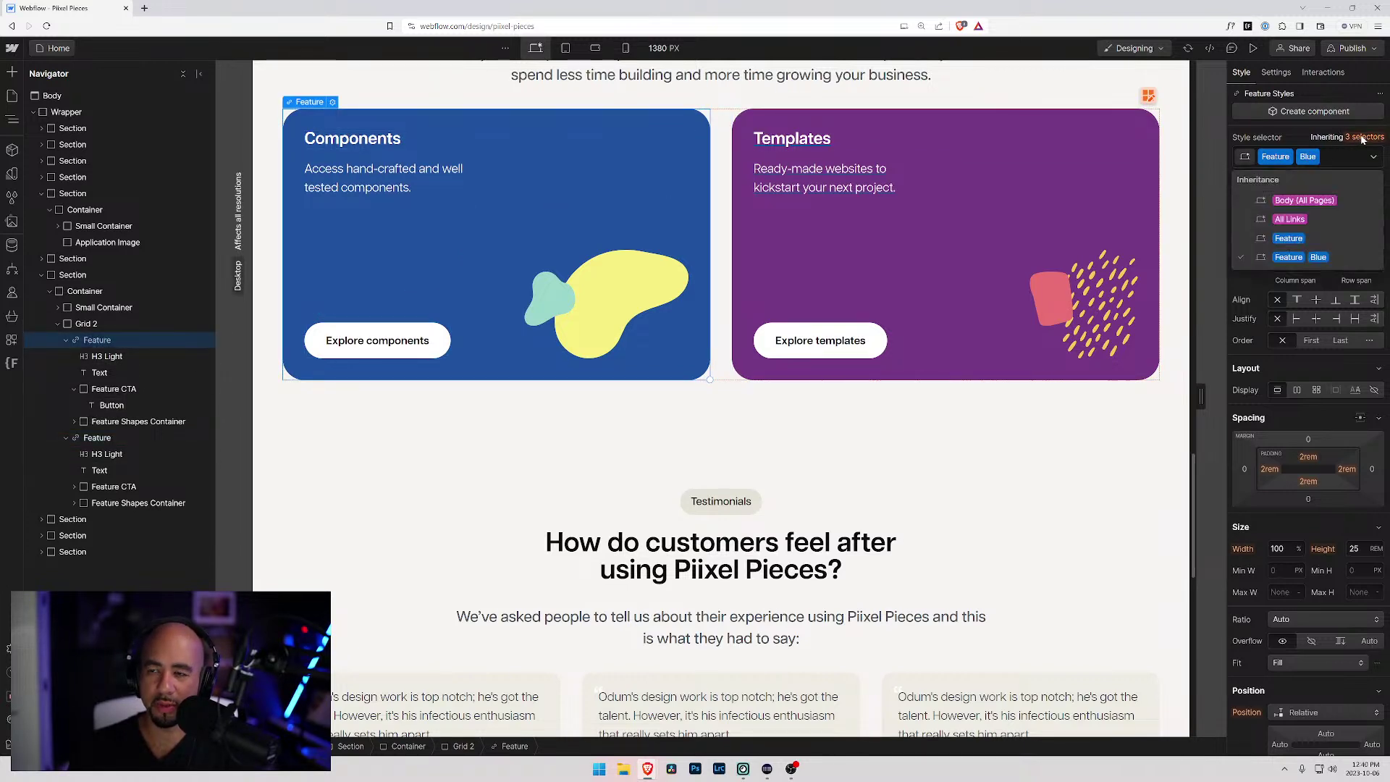
key("BackSpace")
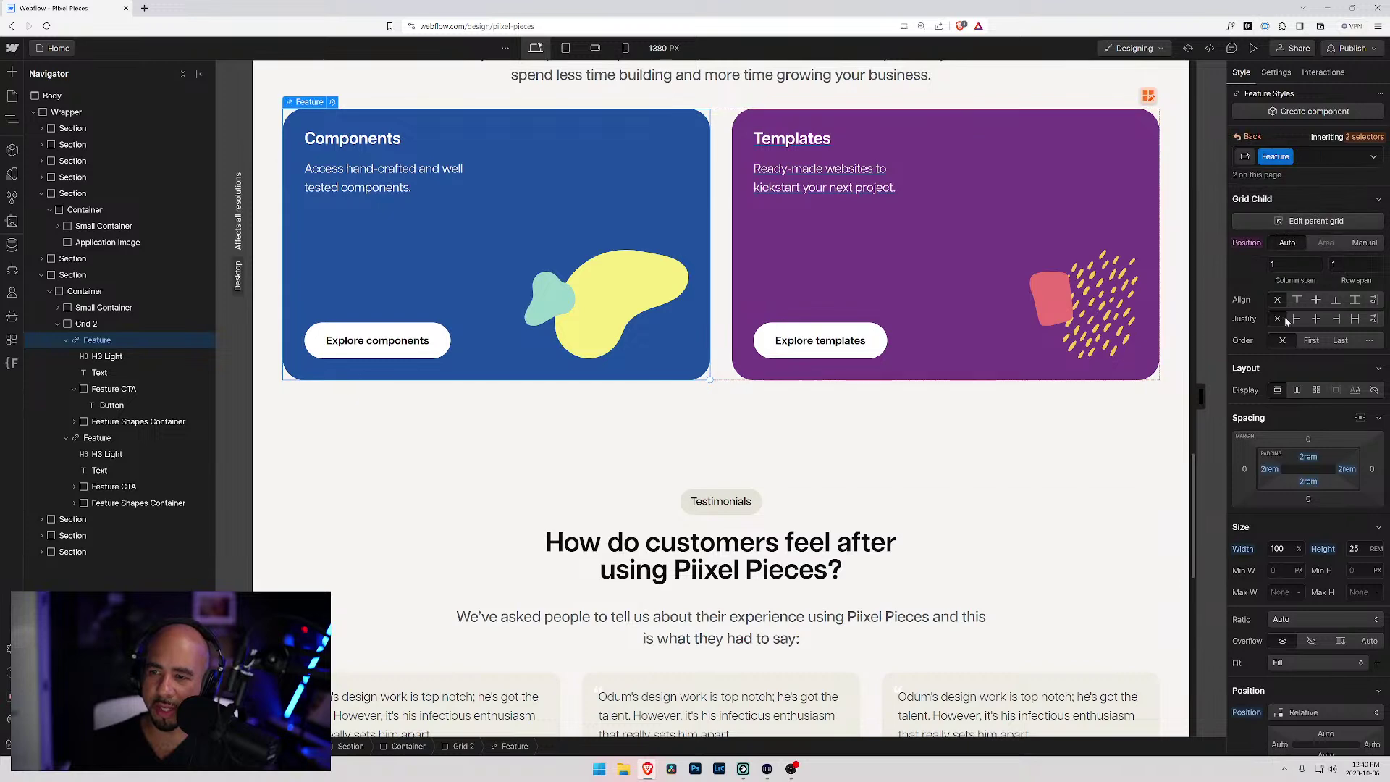
scroll(1281, 405, "down", 7)
scroll(1274, 434, "up", 3)
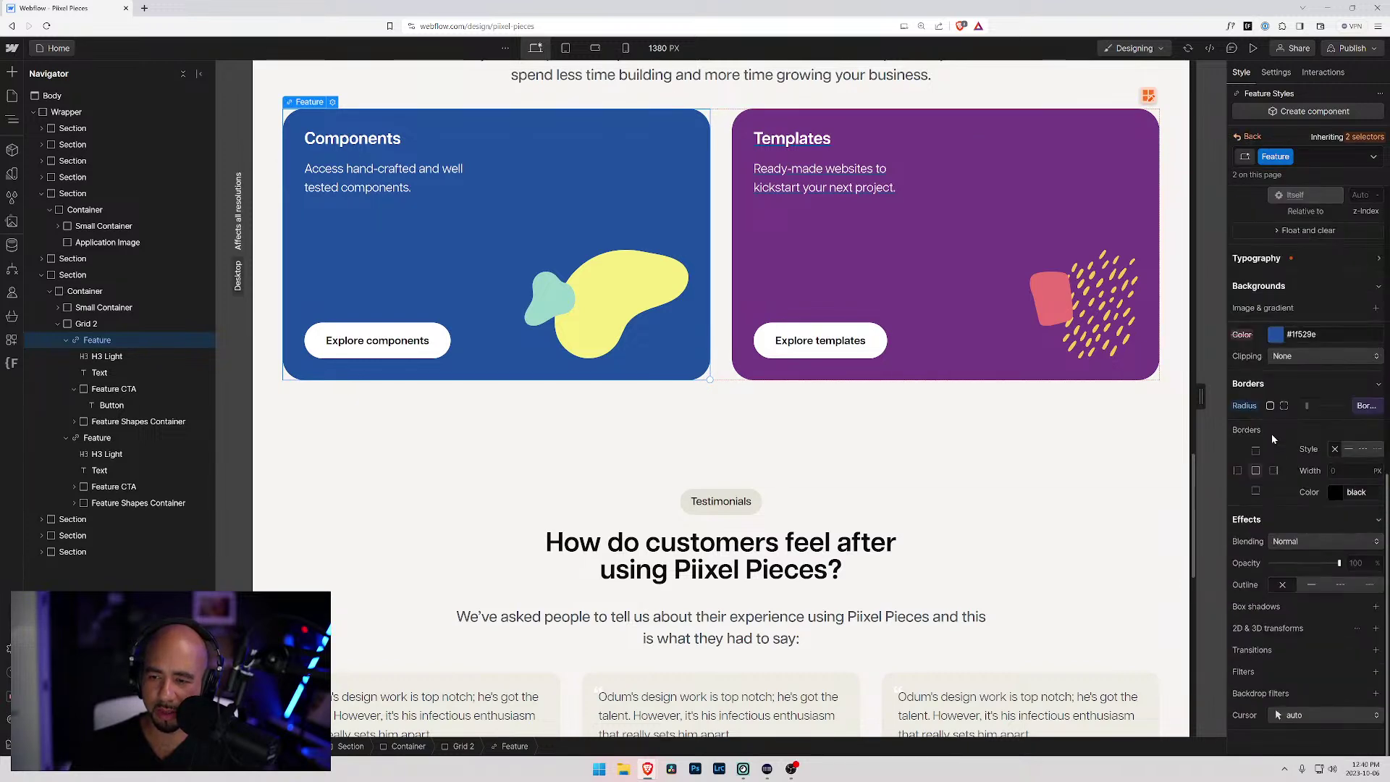
scroll(1283, 472, "down", 4)
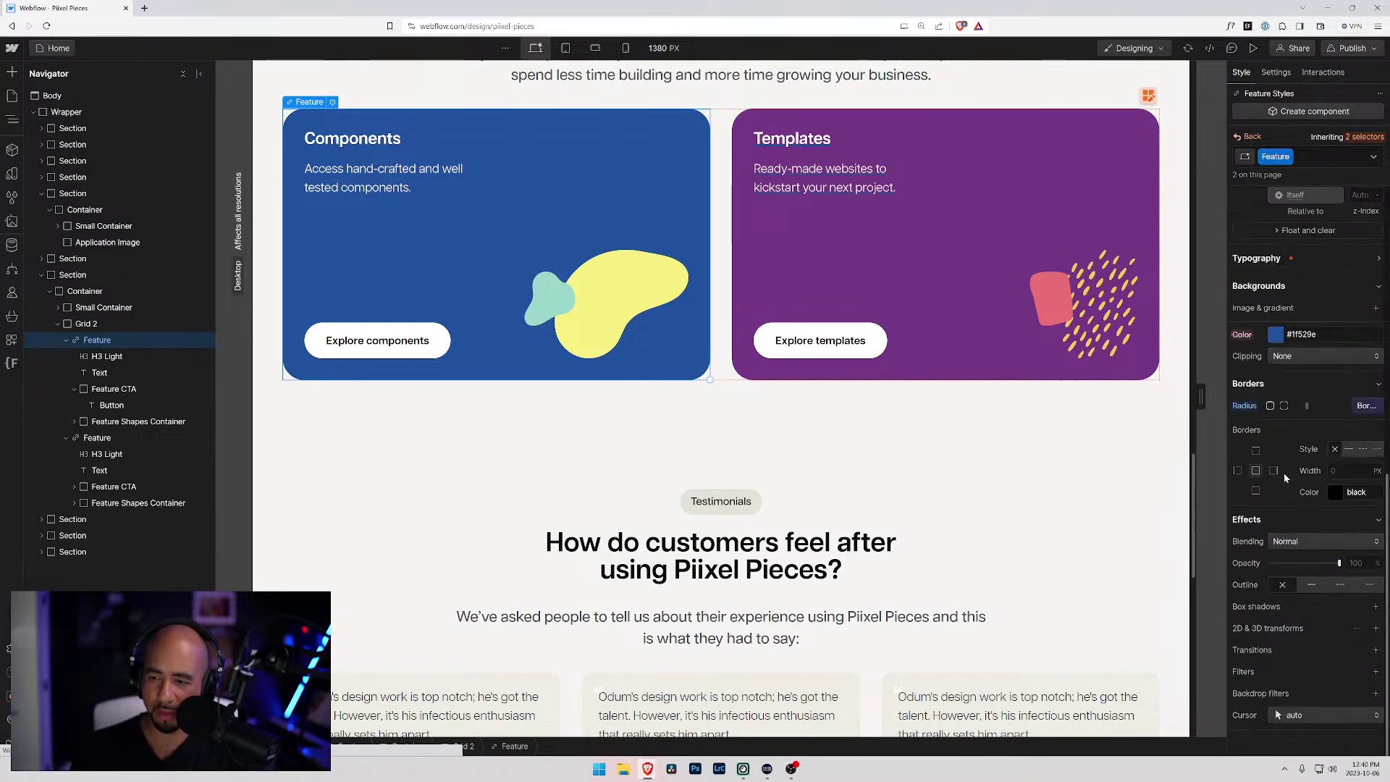
scroll(1283, 470, "up", 6)
scroll(1283, 470, "down", 3)
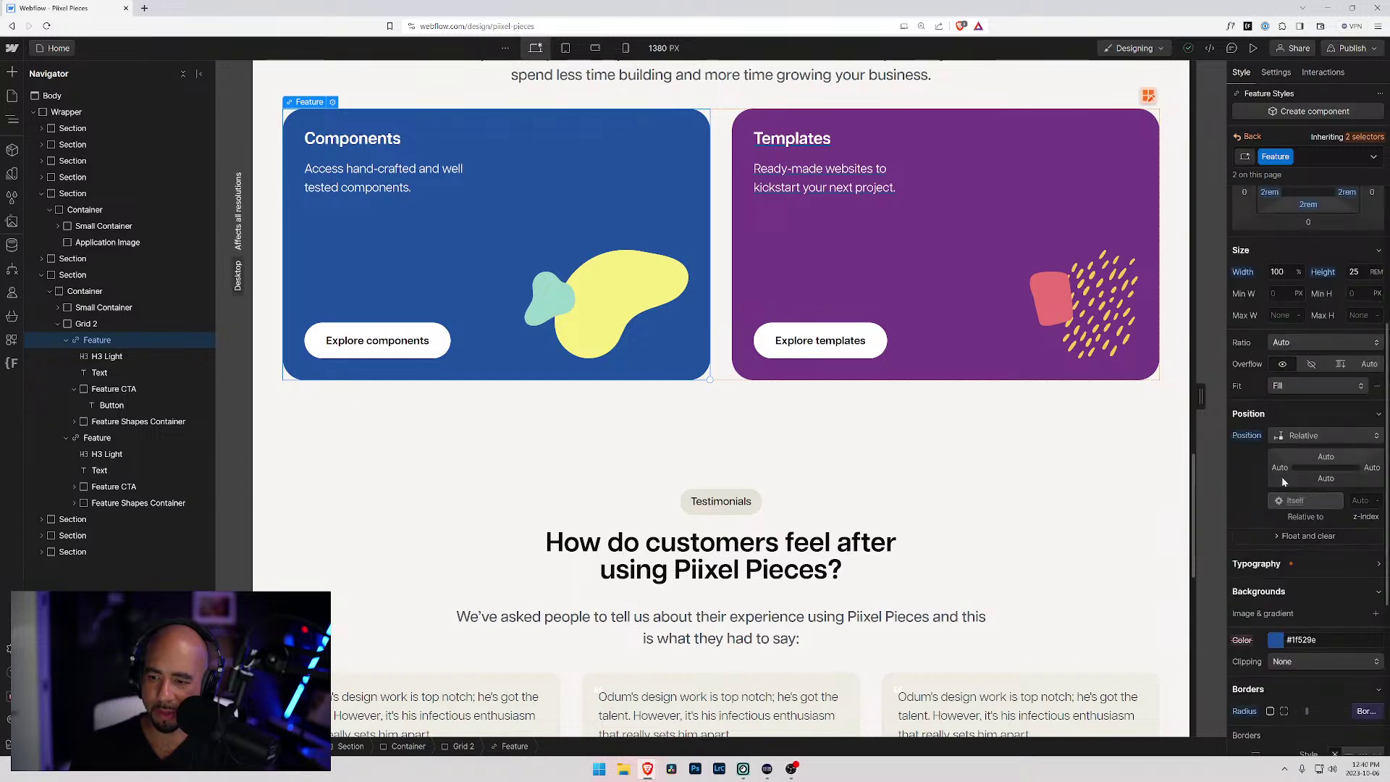
left_click(1258, 460)
scroll(1263, 452, "down", 3)
scroll(1266, 445, "down", 2)
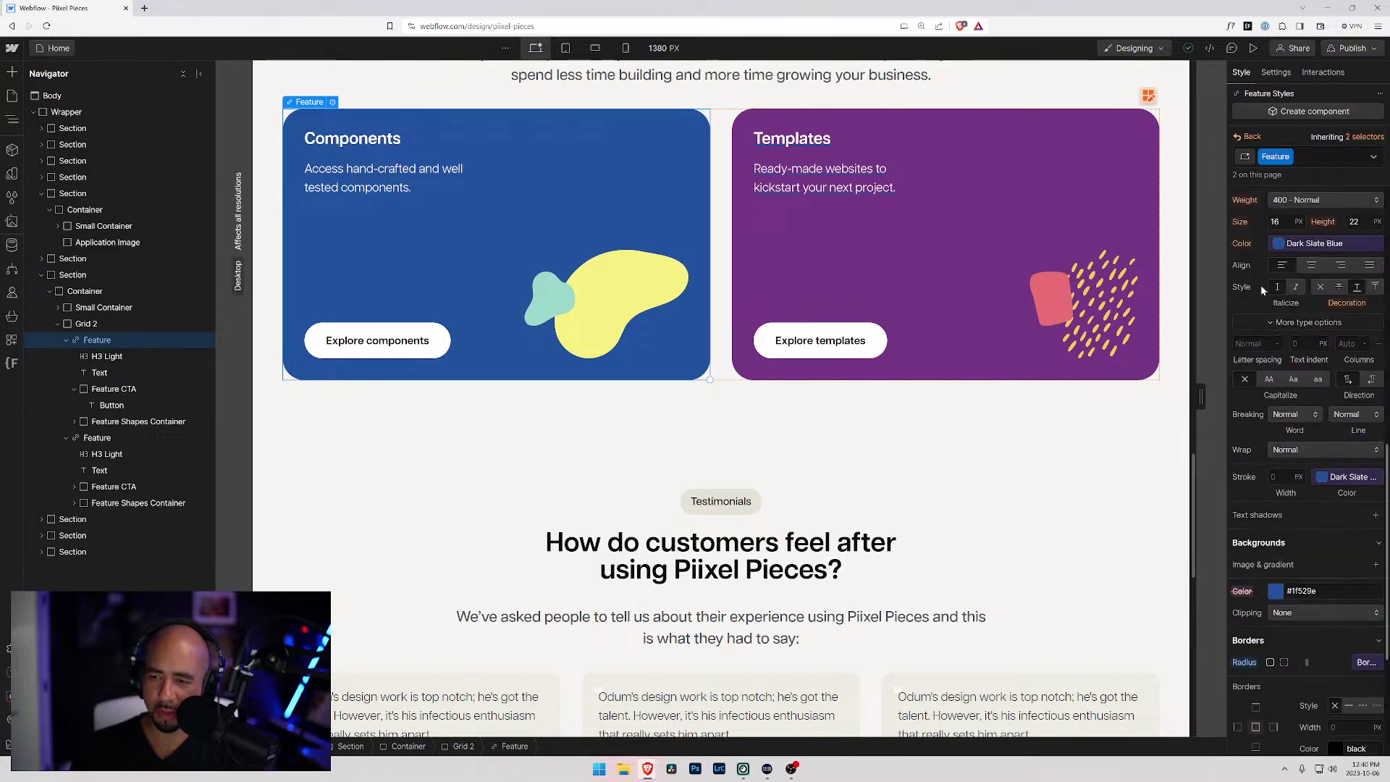
left_click(1319, 287)
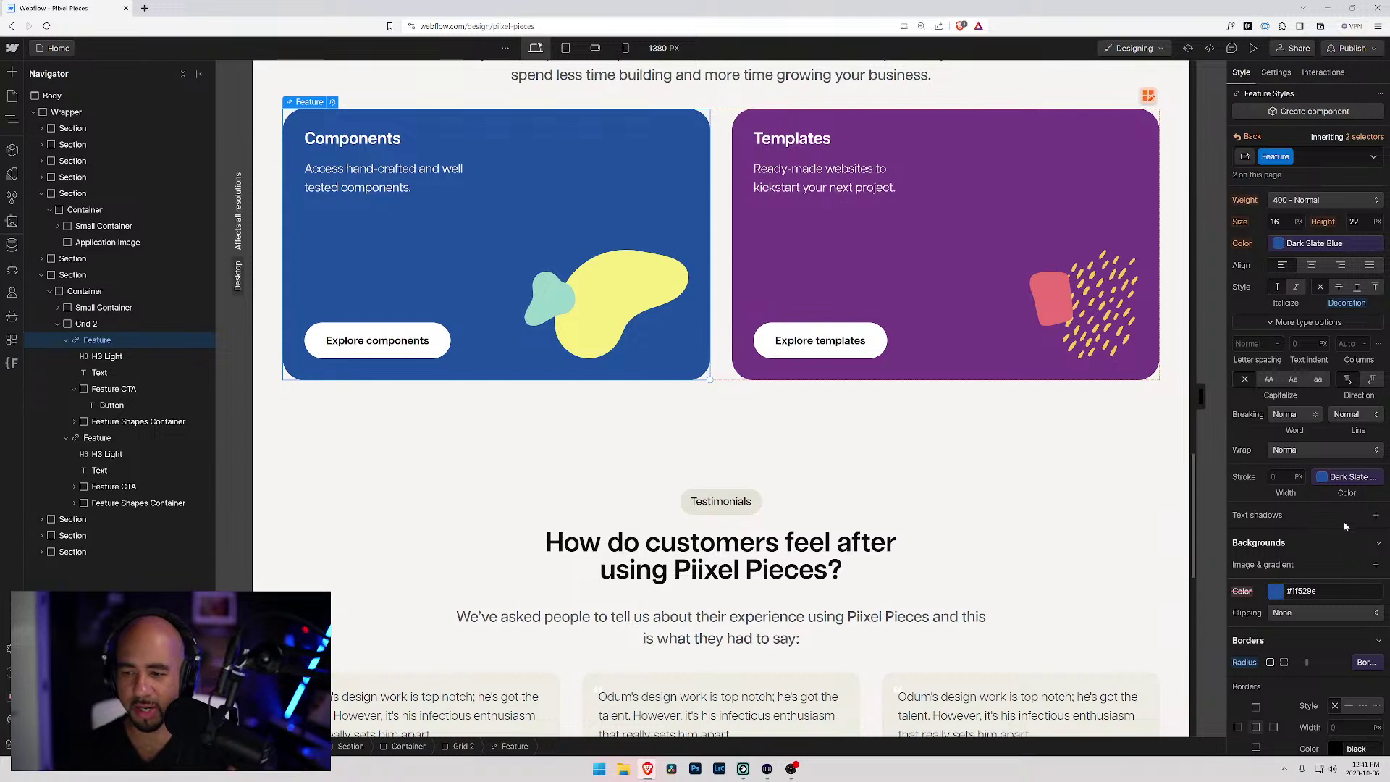
left_click(1375, 514)
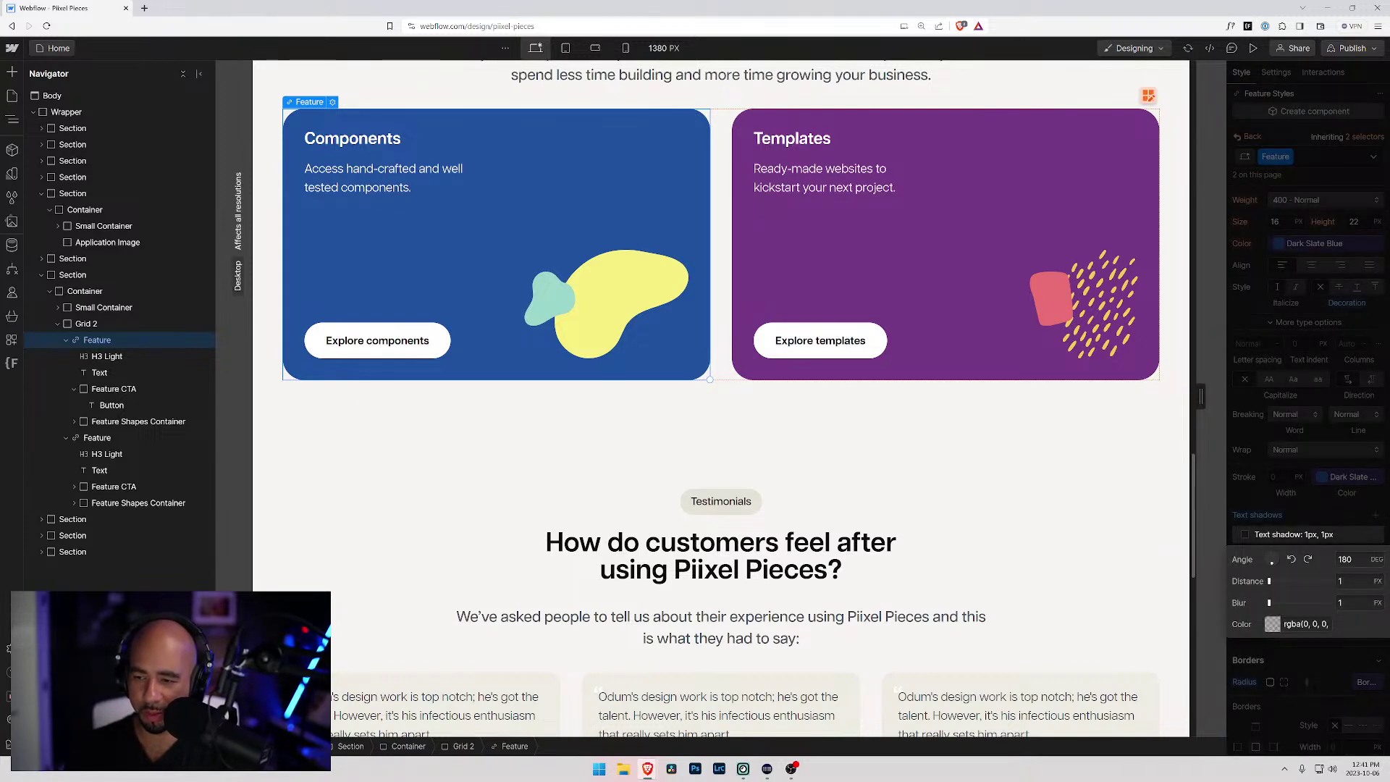
left_click(1329, 515)
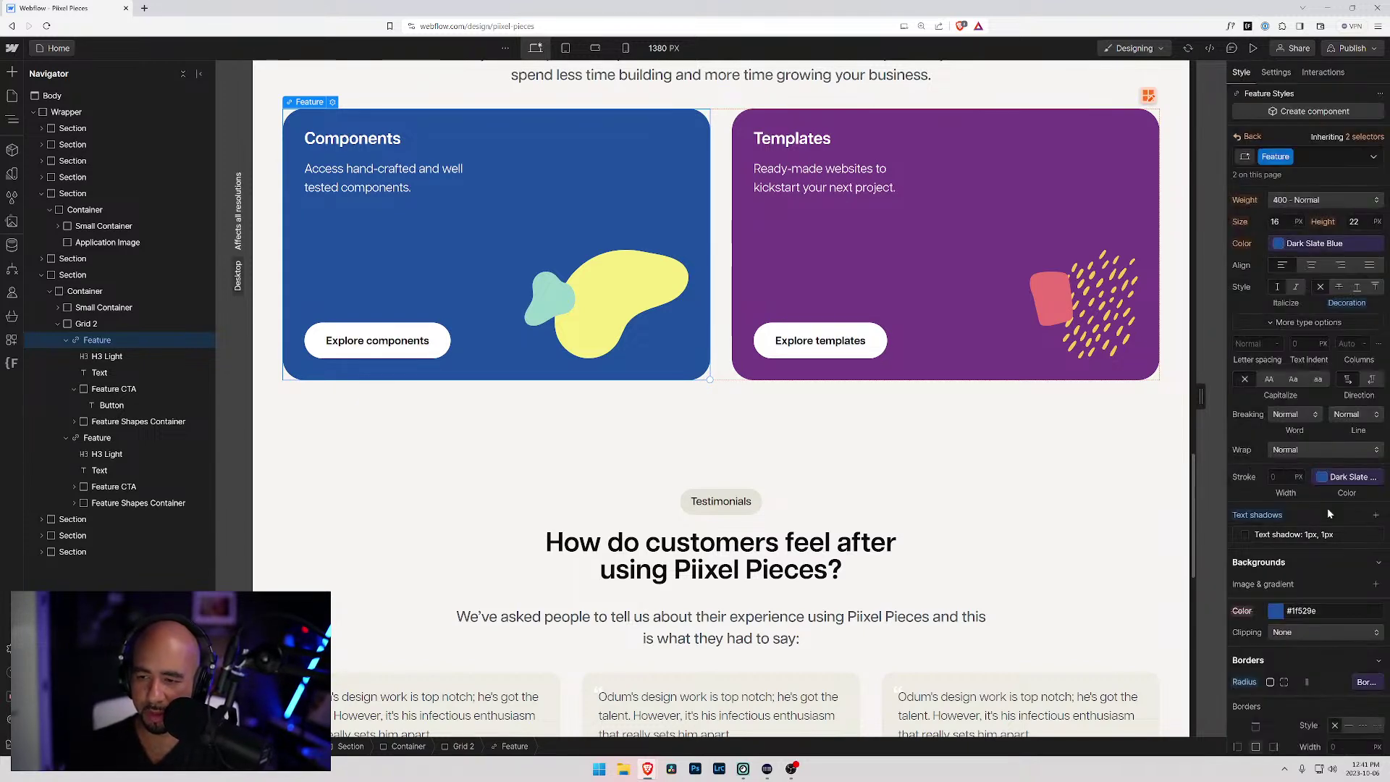
left_click(1274, 516, "alt")
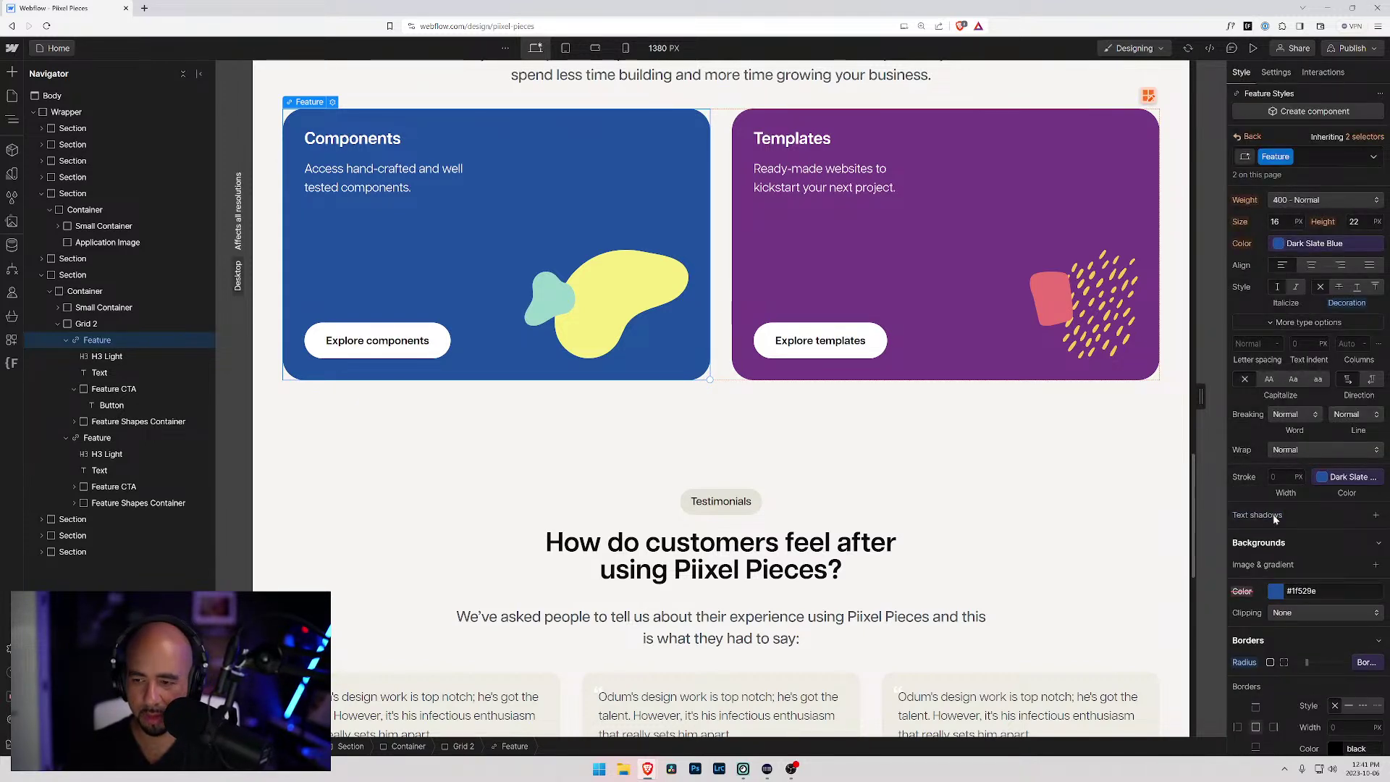
- Examine the site's color and size variables and its component list, and return to the Navigator with the Templates card selected
left_click(12, 175)
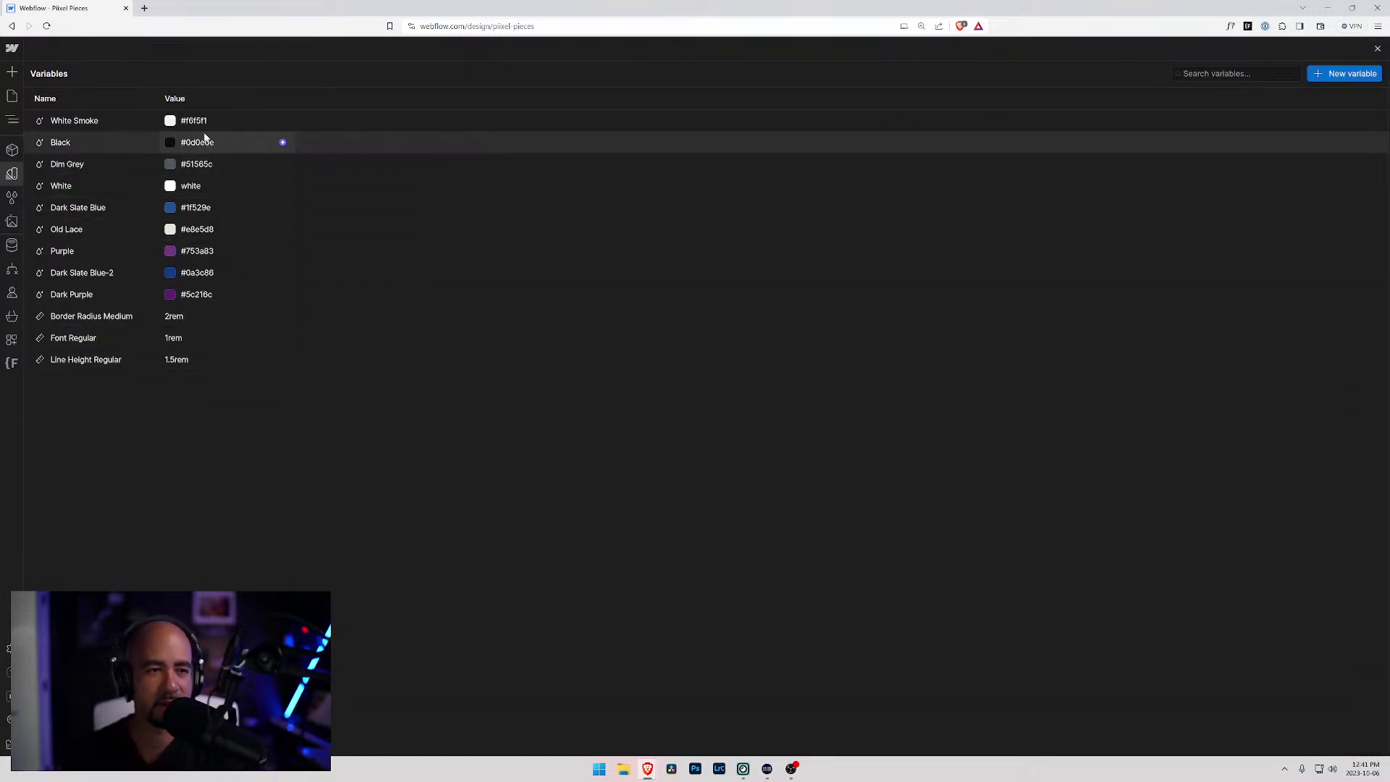
left_click(168, 187)
left_click(169, 187)
left_click(168, 187)
left_click(169, 187)
left_click(386, 385)
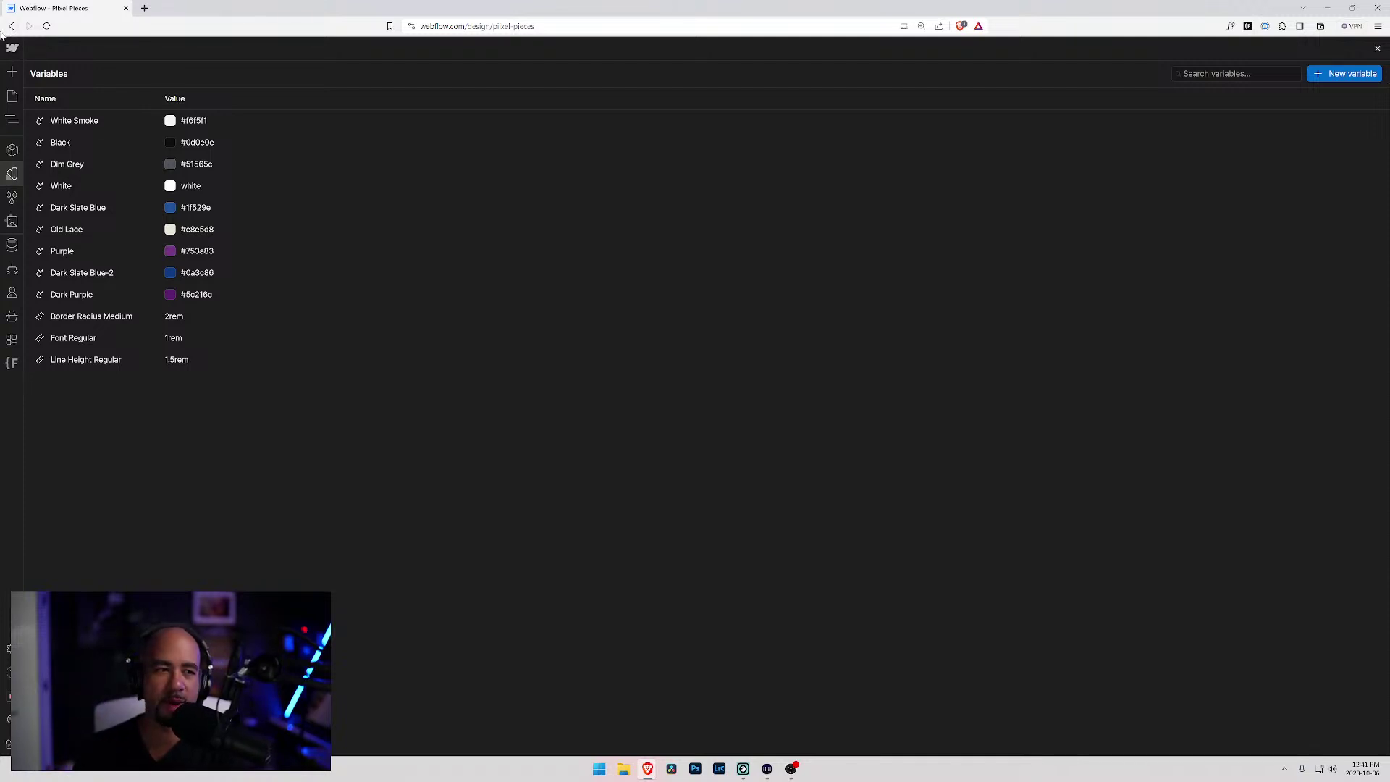
left_click(11, 150)
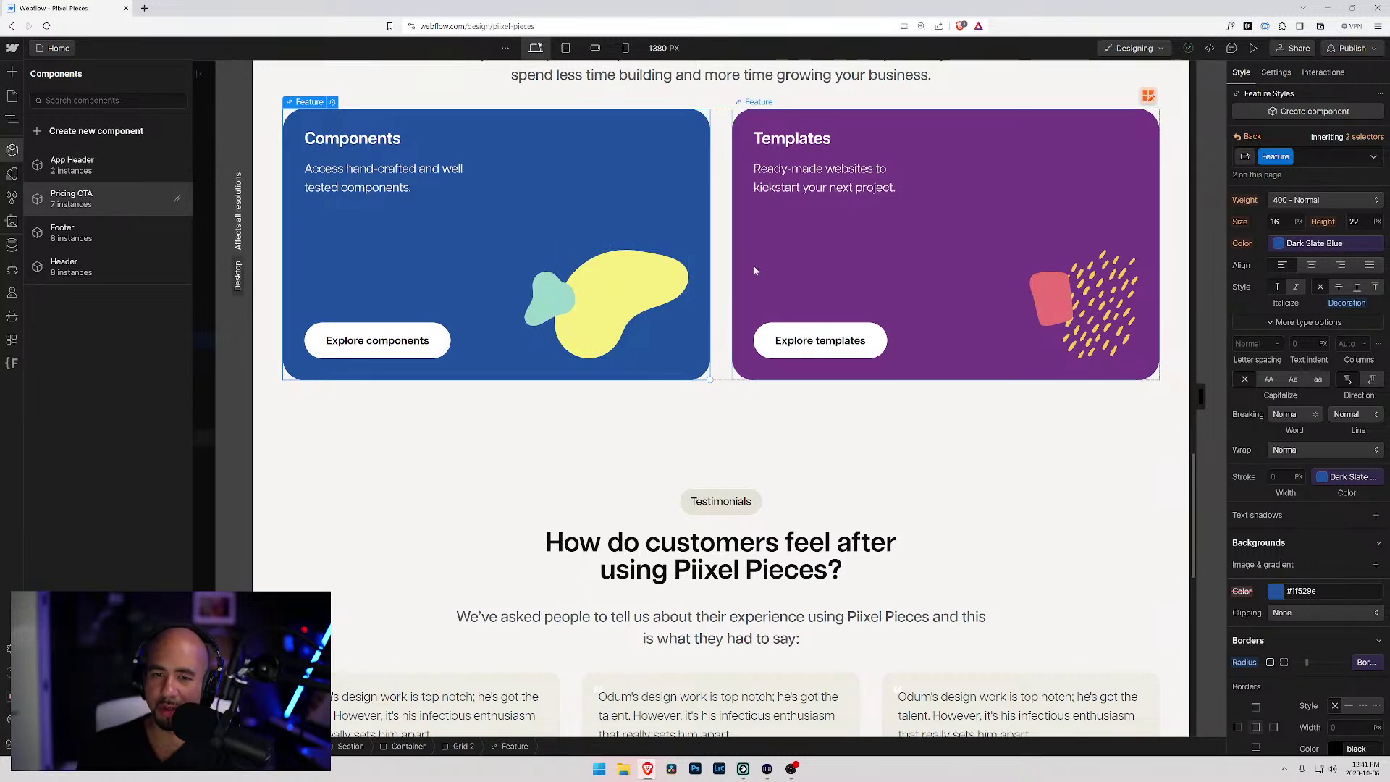
left_click(789, 316)
key("z")
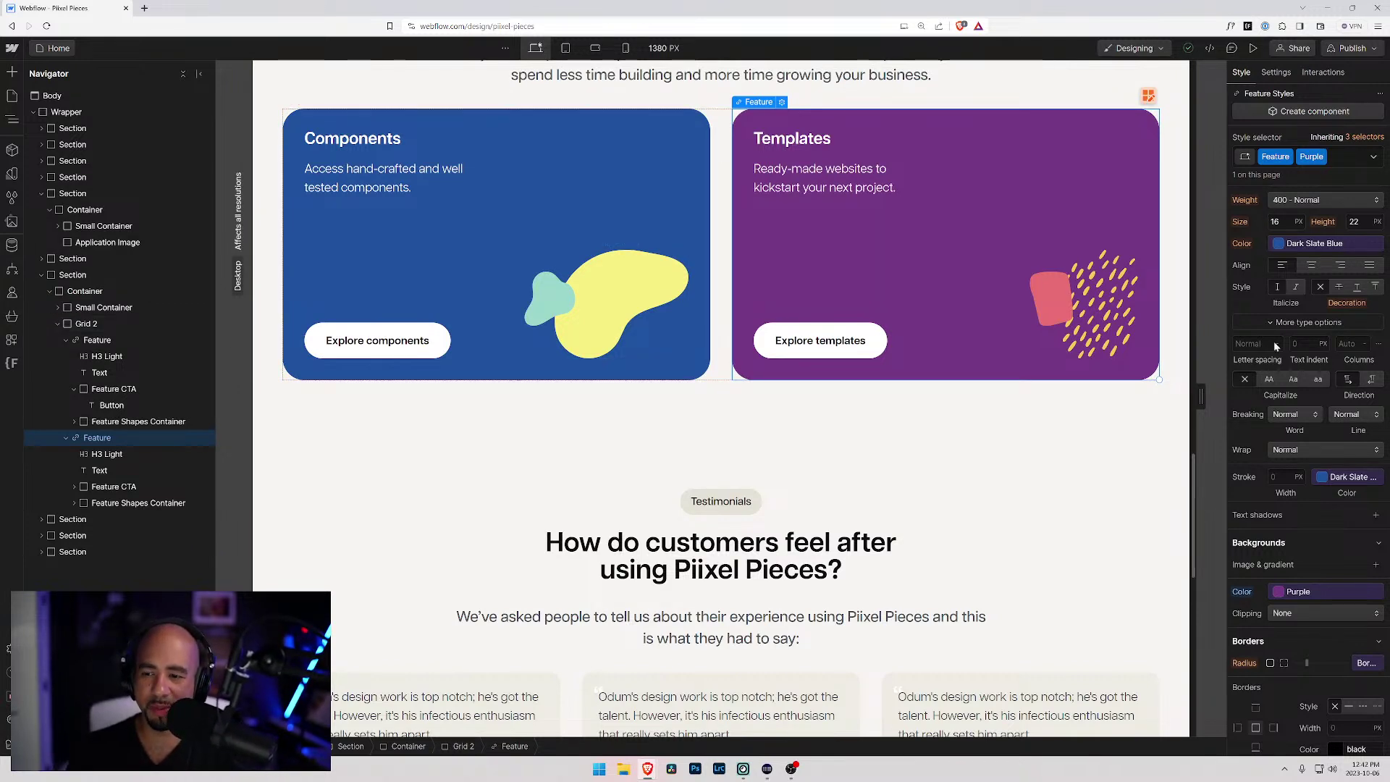
- Link the Components feature card to the Components page
left_click(464, 260)
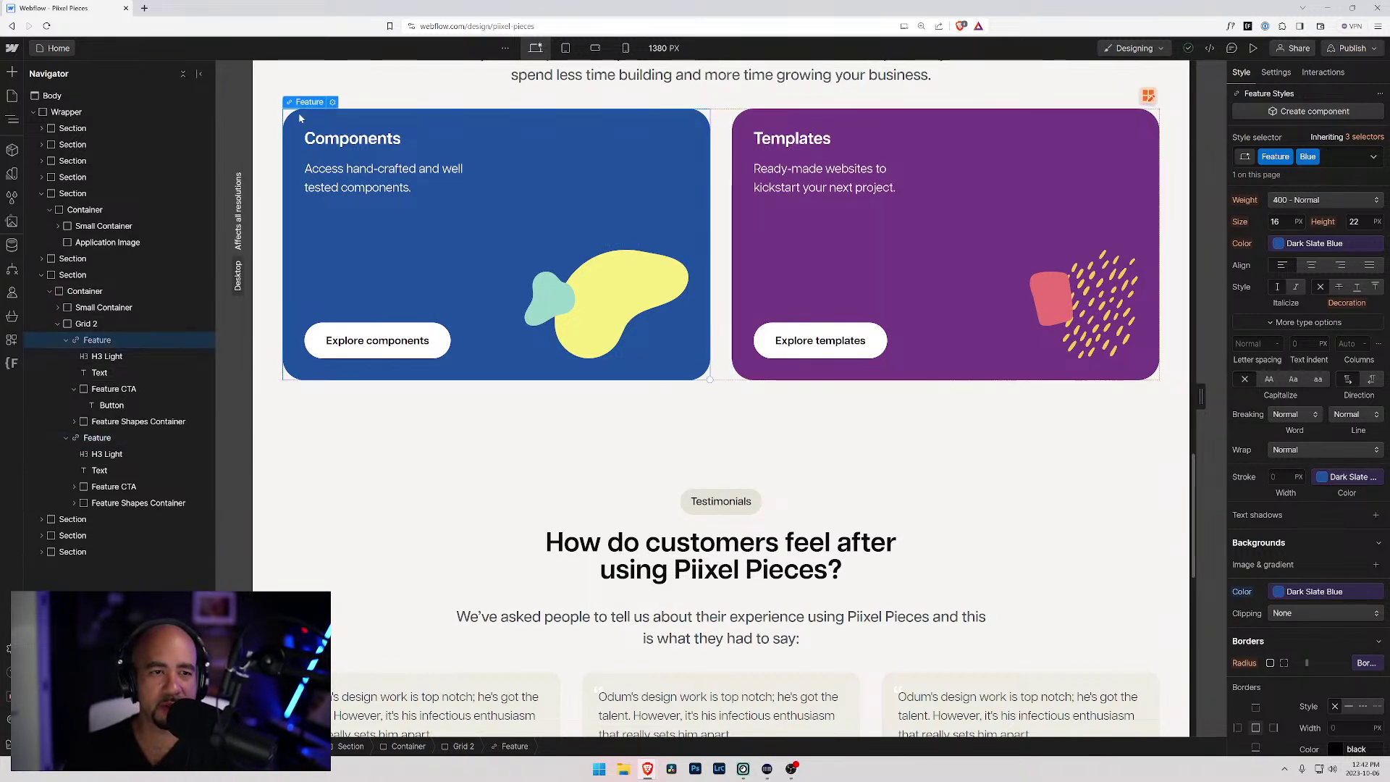
scroll(1297, 402, "up", 5)
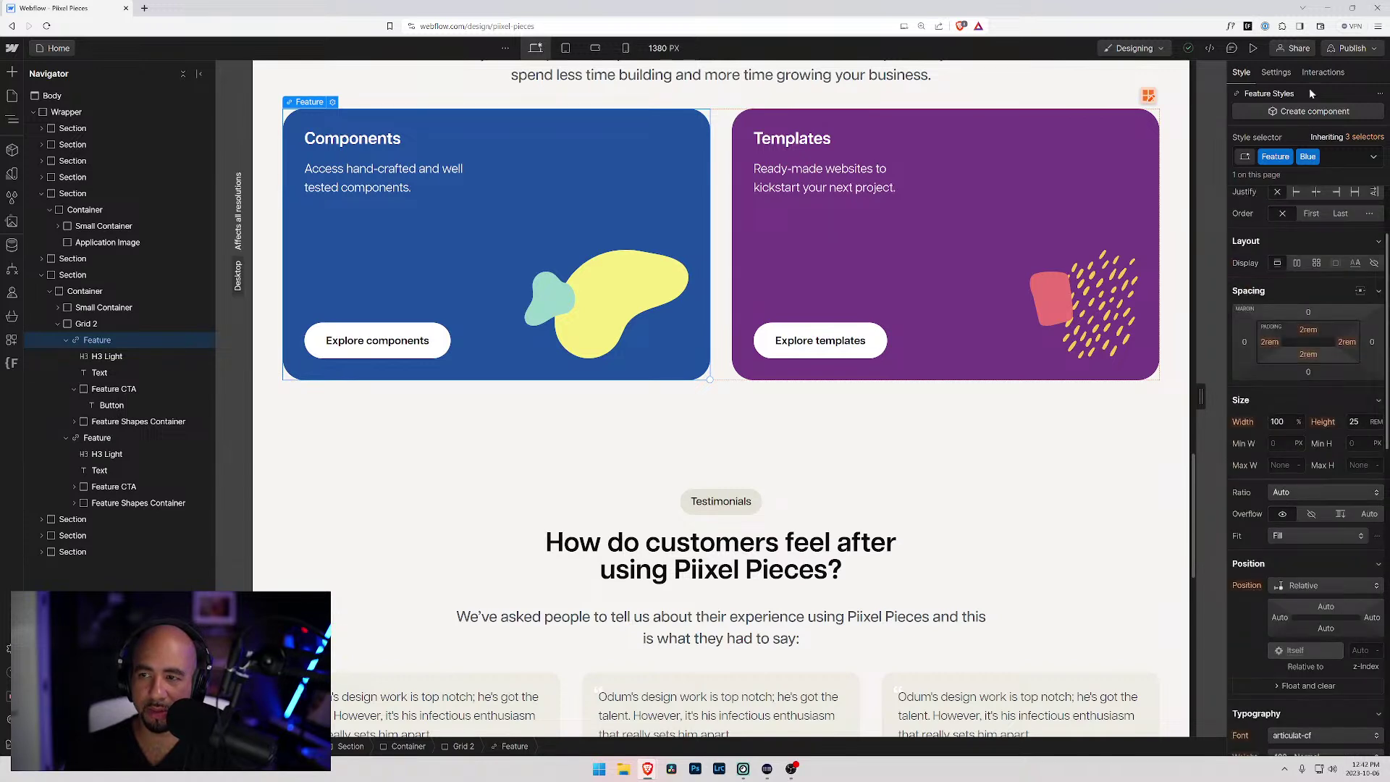
left_click(1276, 72)
left_click(1271, 267)
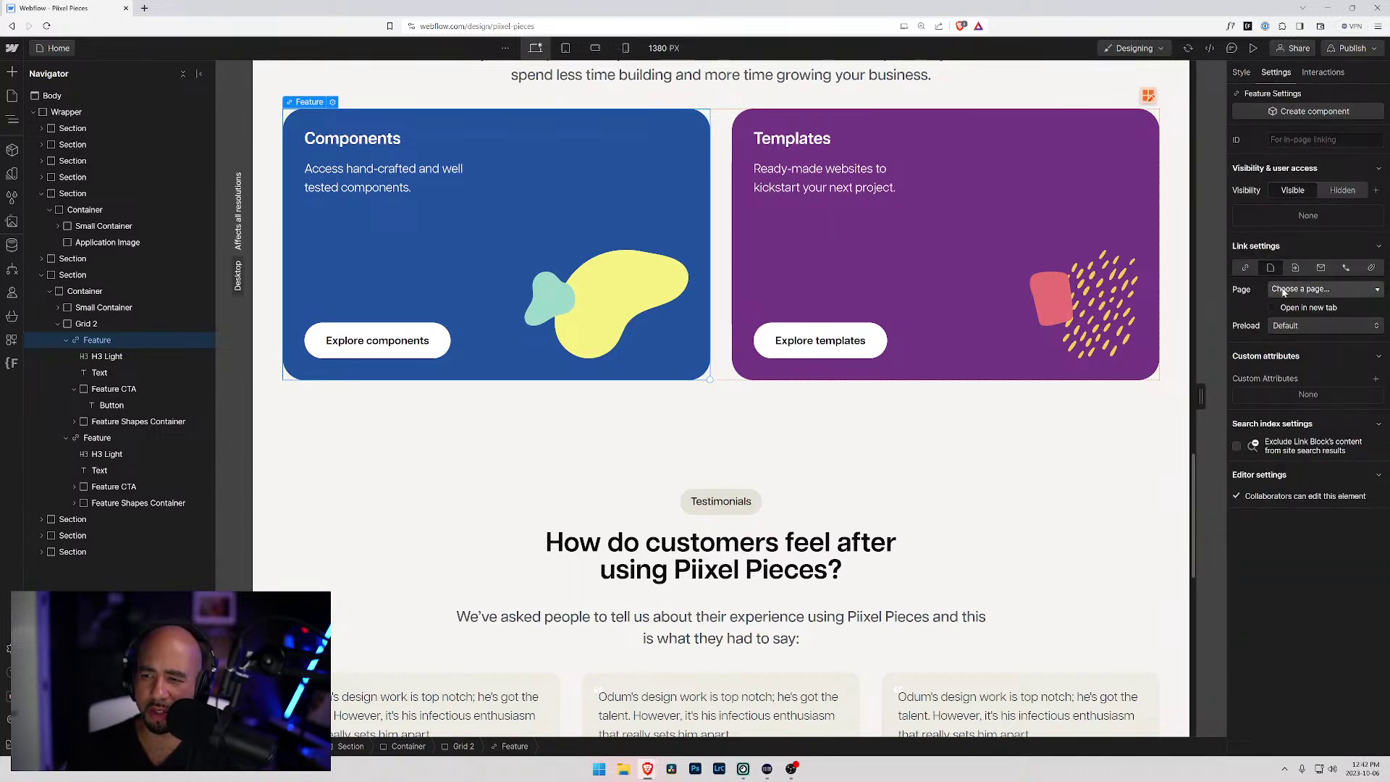
left_click(1283, 289)
left_click(1295, 341)
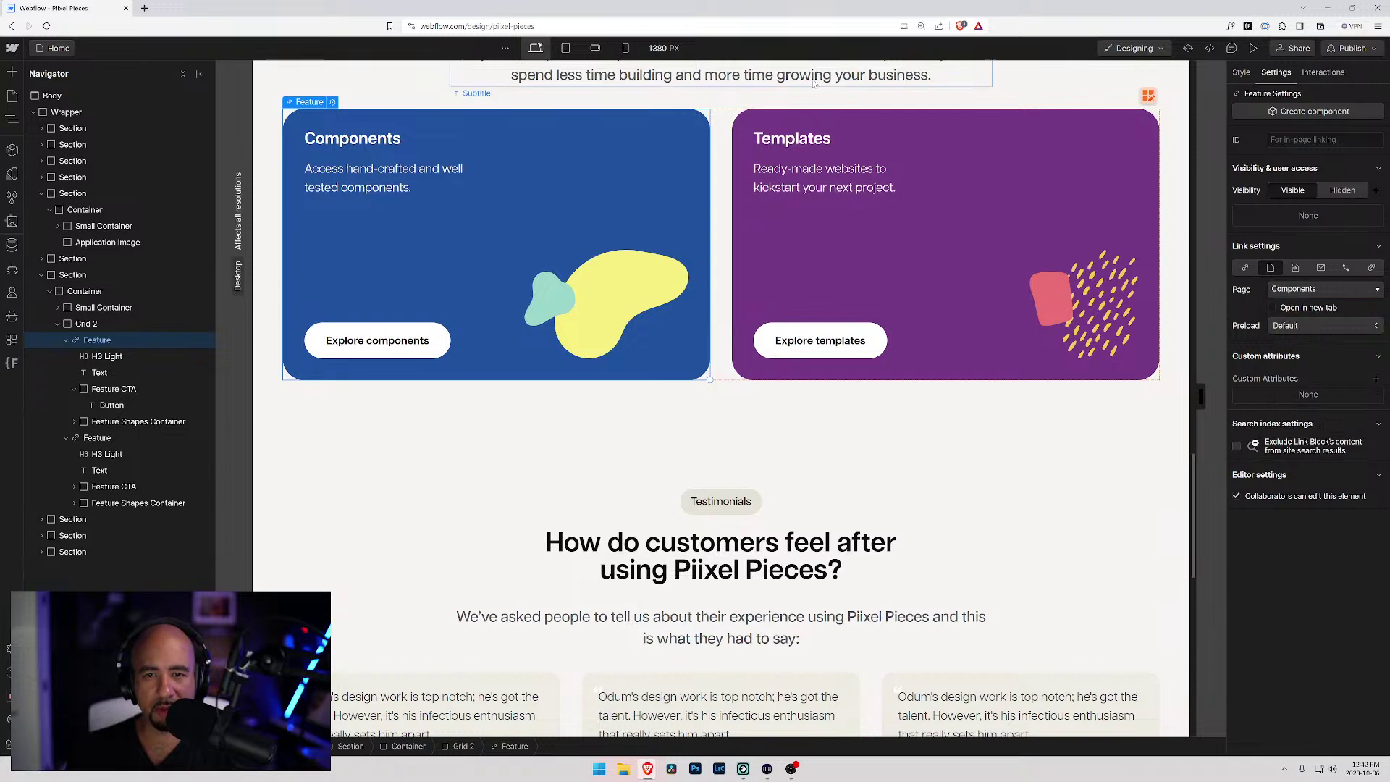
- Link the Templates feature card to the Templates page and deselect the card
left_click(771, 120)
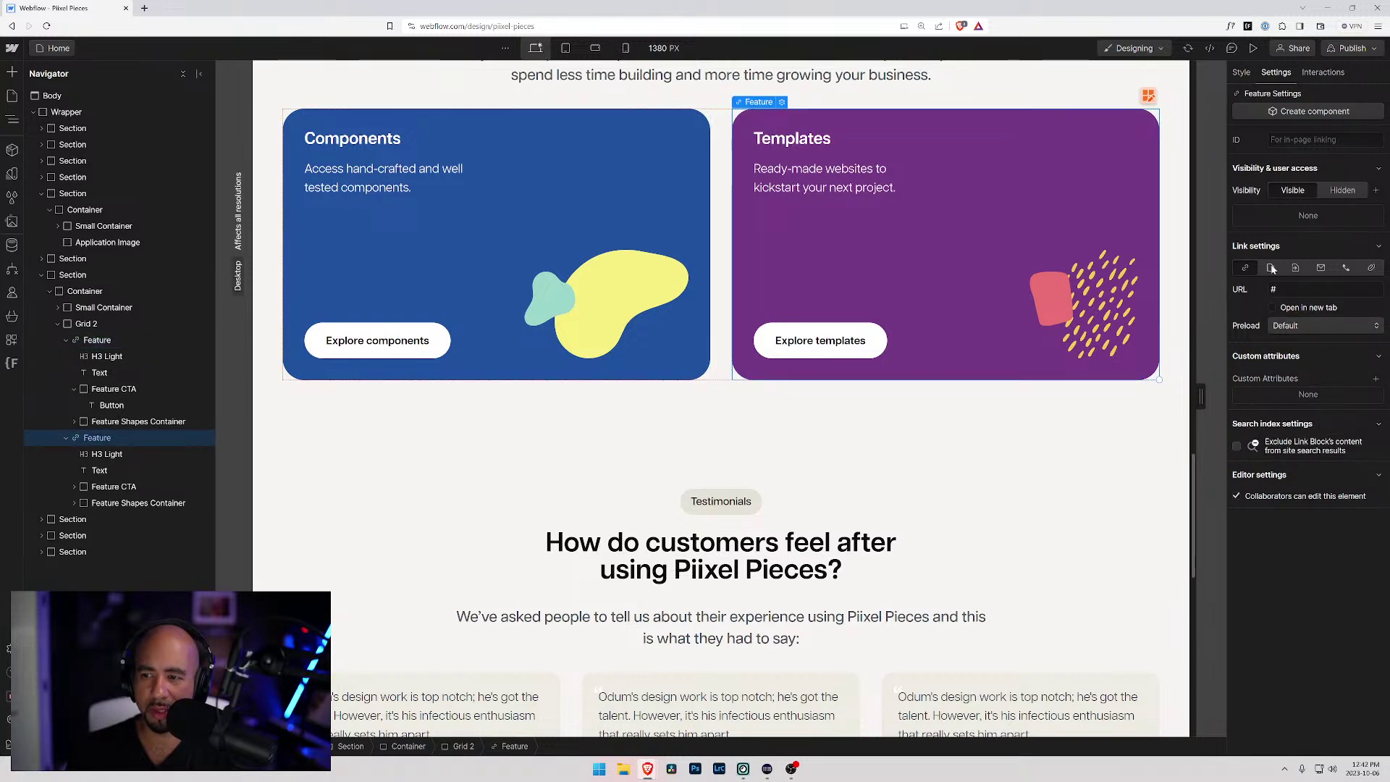
left_click(1270, 267)
left_click(1283, 289)
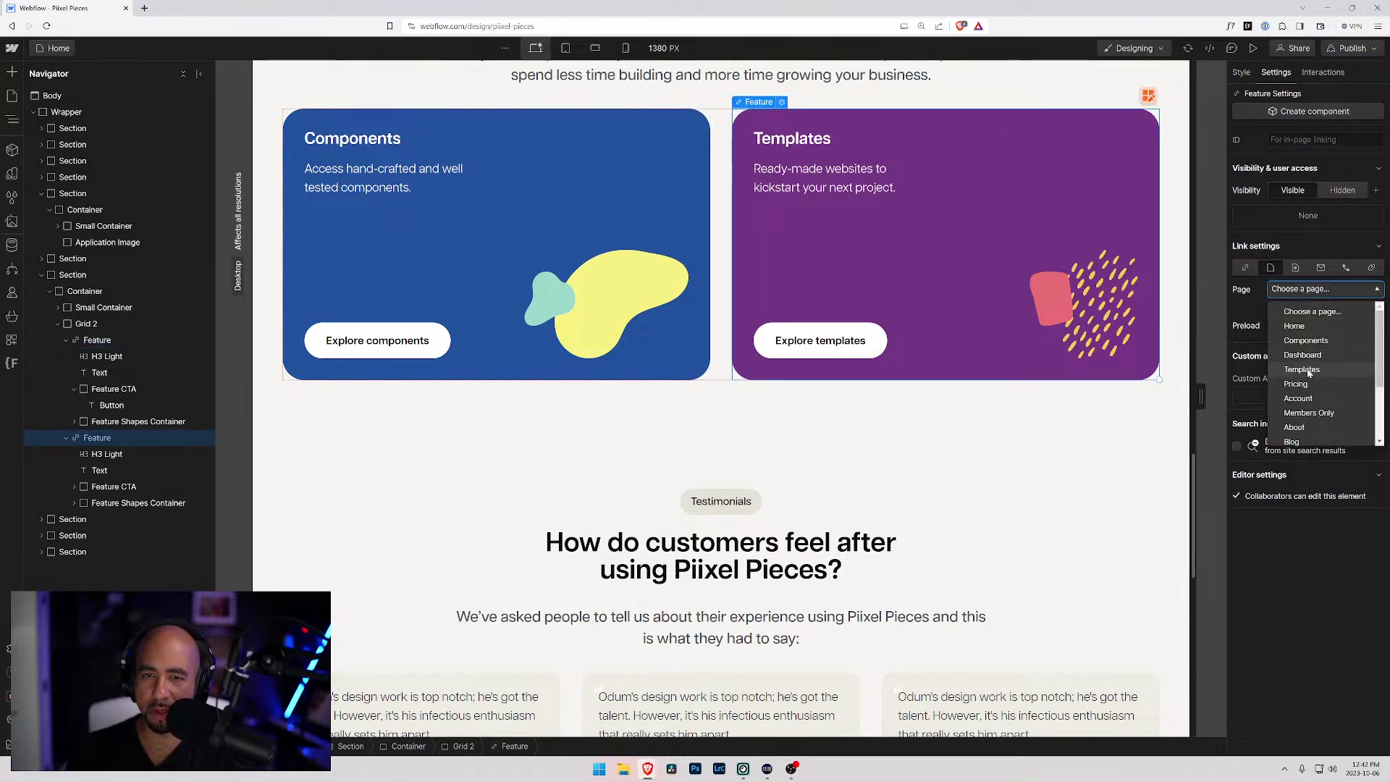
left_click(1303, 370)
left_click(932, 438)
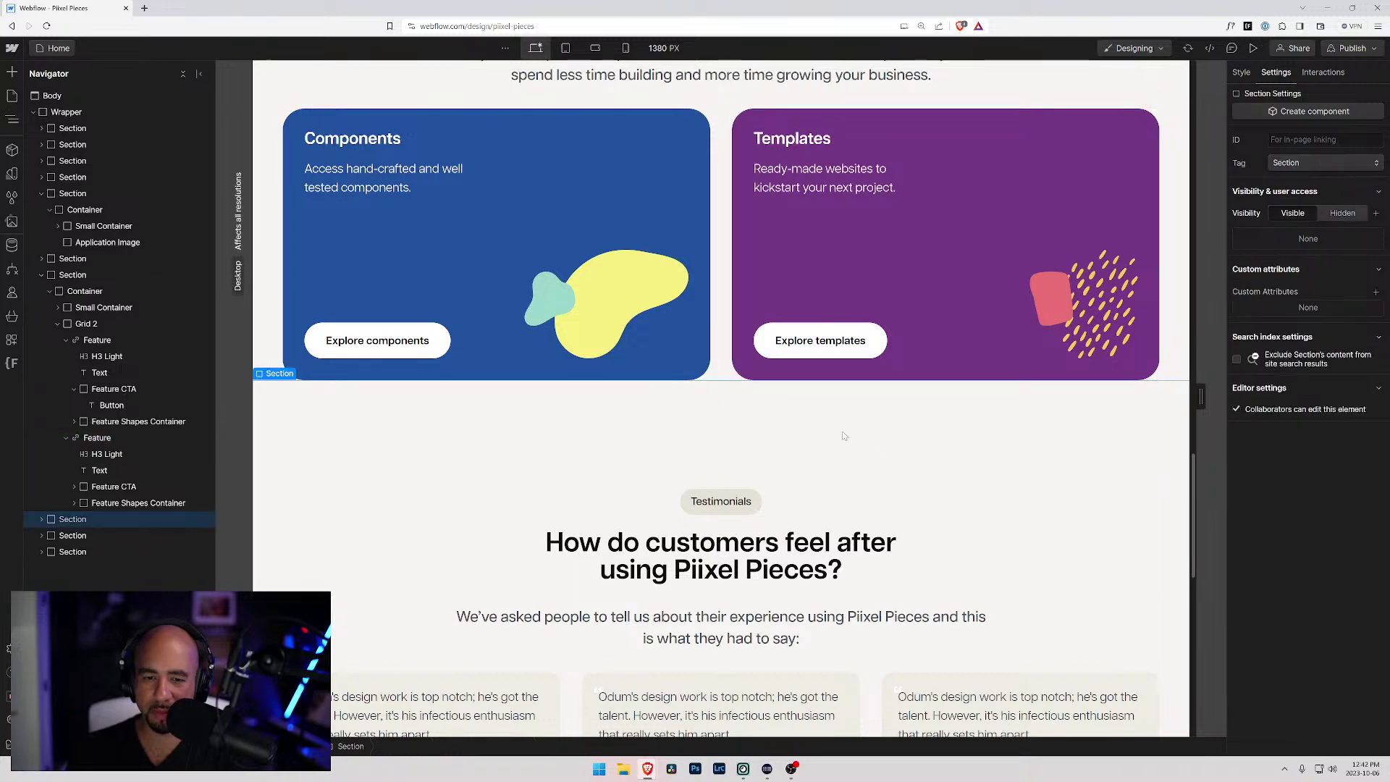
- Select the Components feature card and collapse both Feature link blocks in the Navigator
left_click(527, 104)
scroll(680, 335, "up", 4)
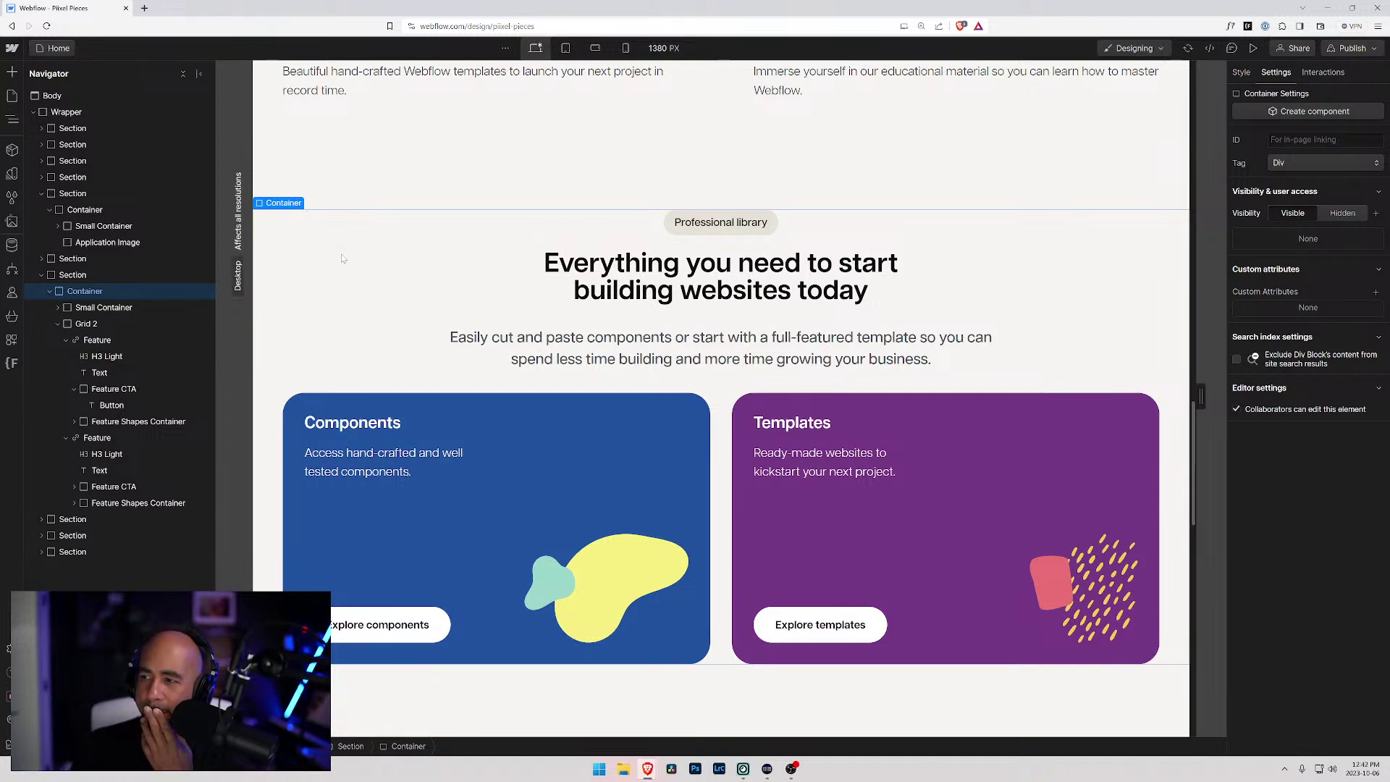
left_click(409, 401)
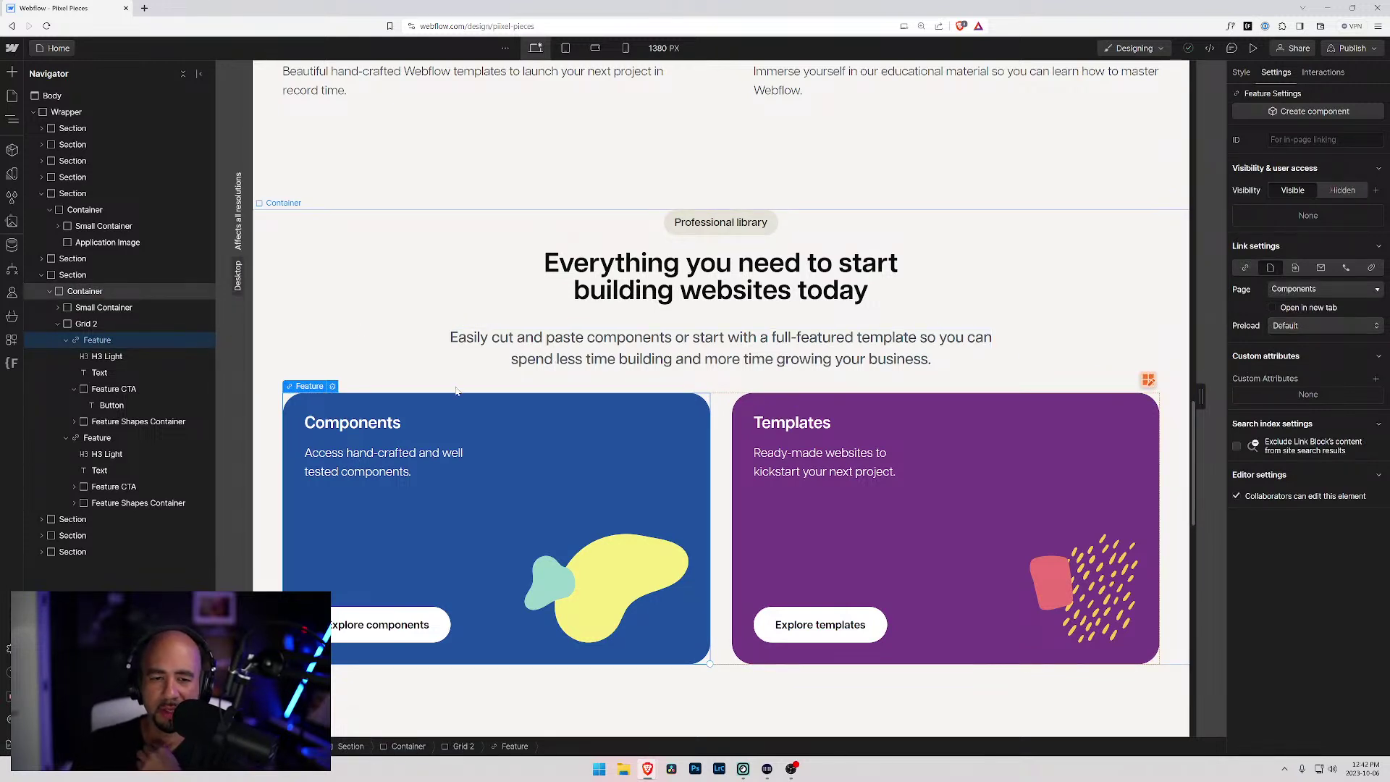
left_click(66, 340)
left_click(65, 356)
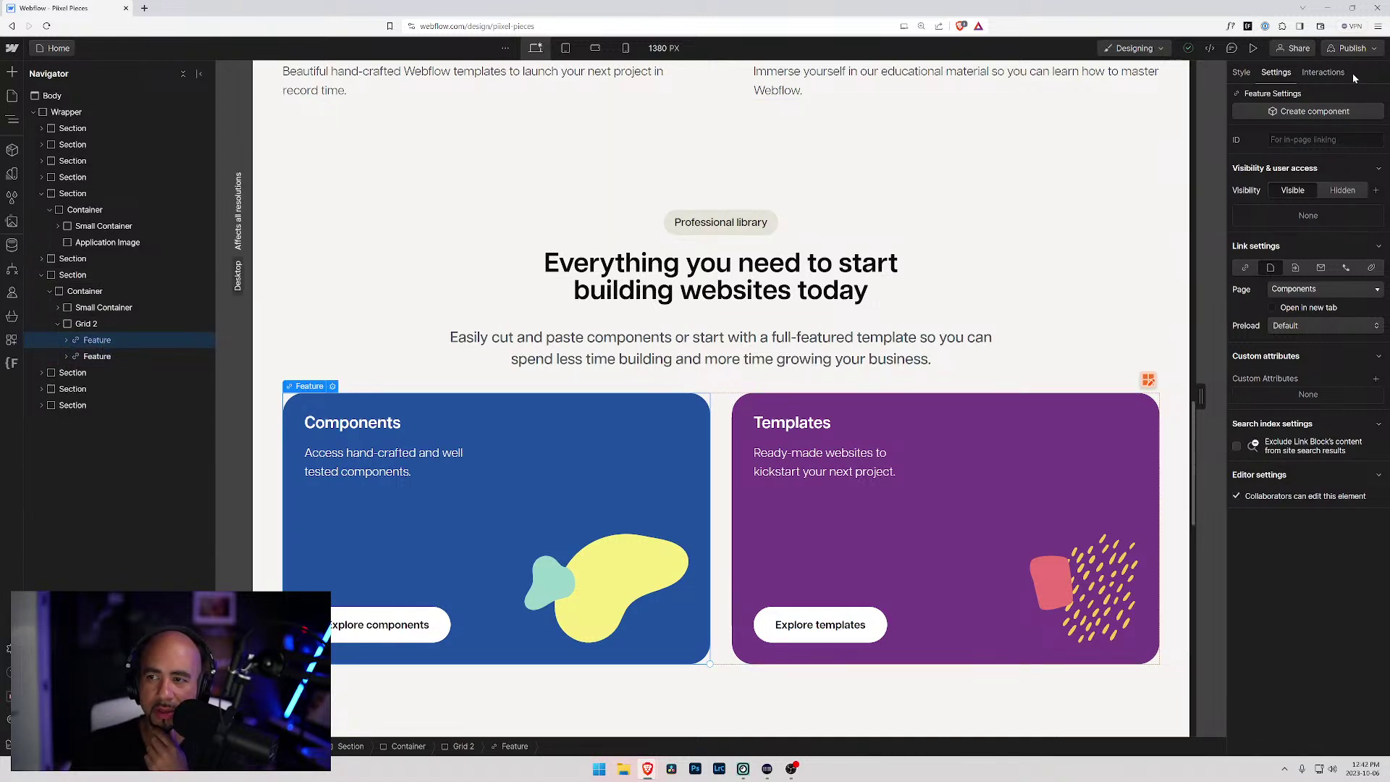
- Add a Mouse hover interaction to the Components card with Start an animation as its on-hover action
left_click(1331, 73)
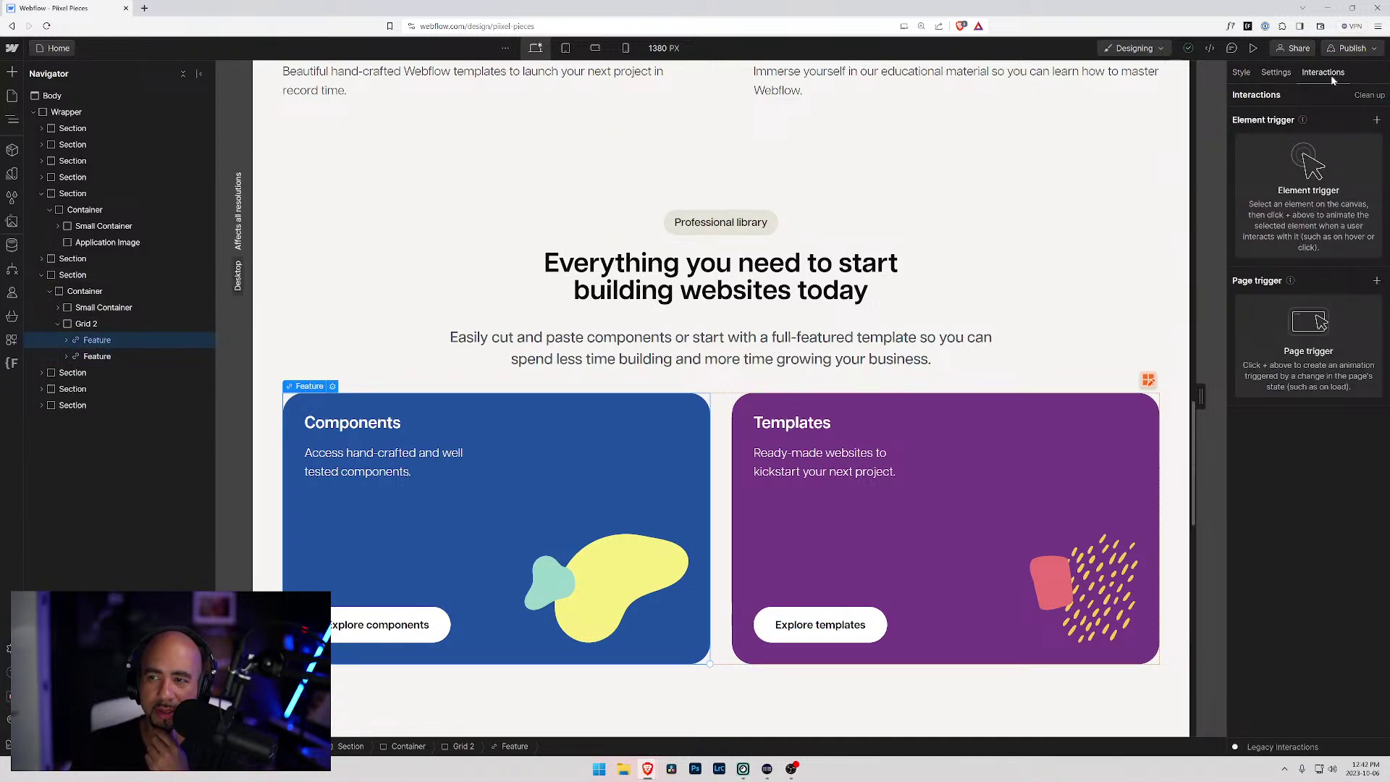
left_click(1376, 122)
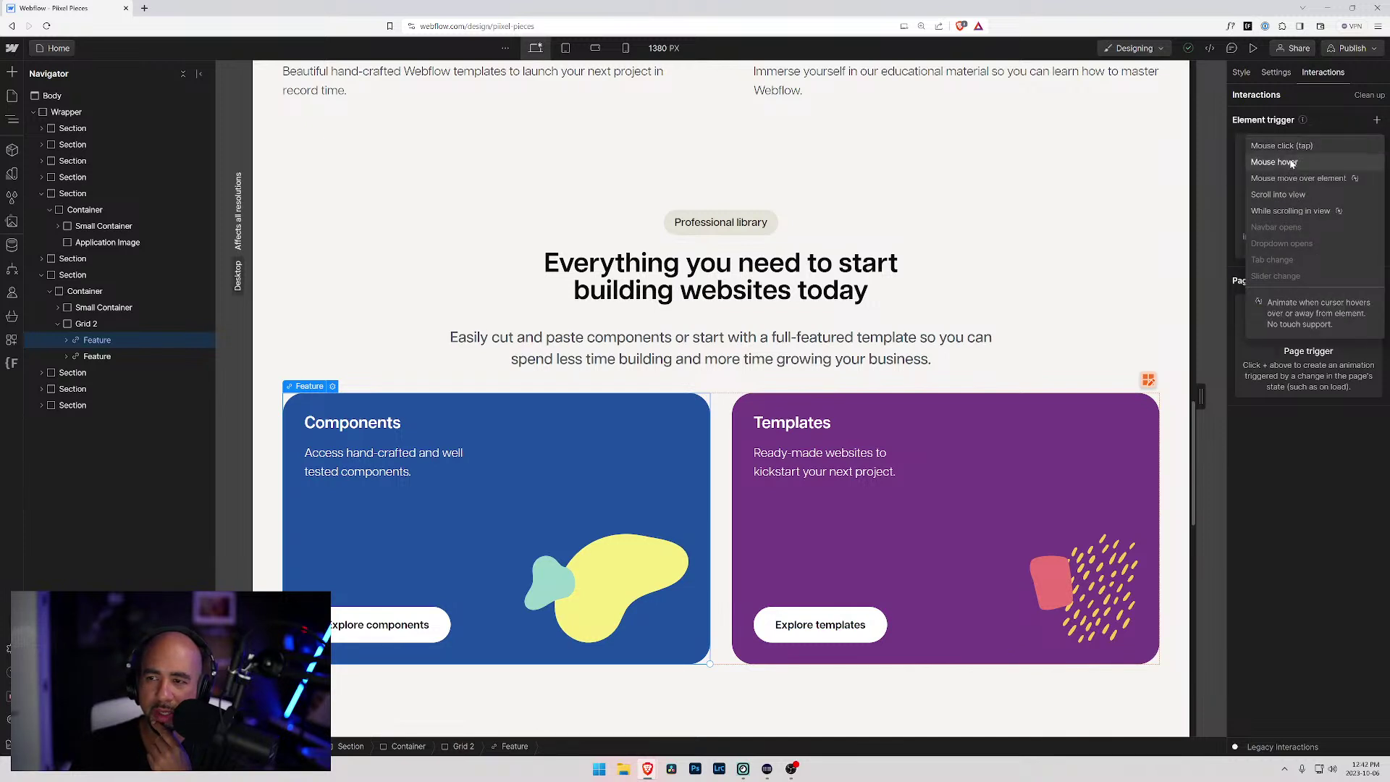
left_click(1289, 163)
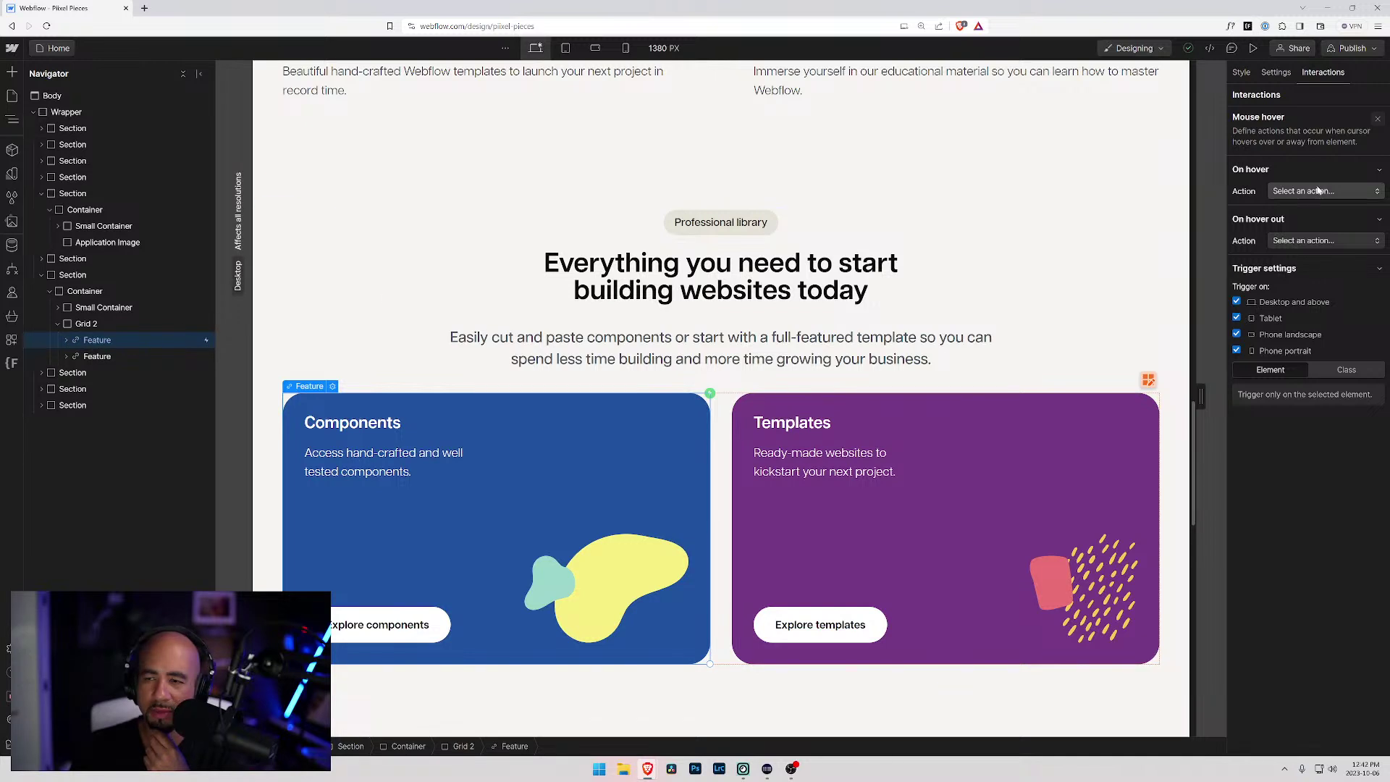
left_click(1297, 191)
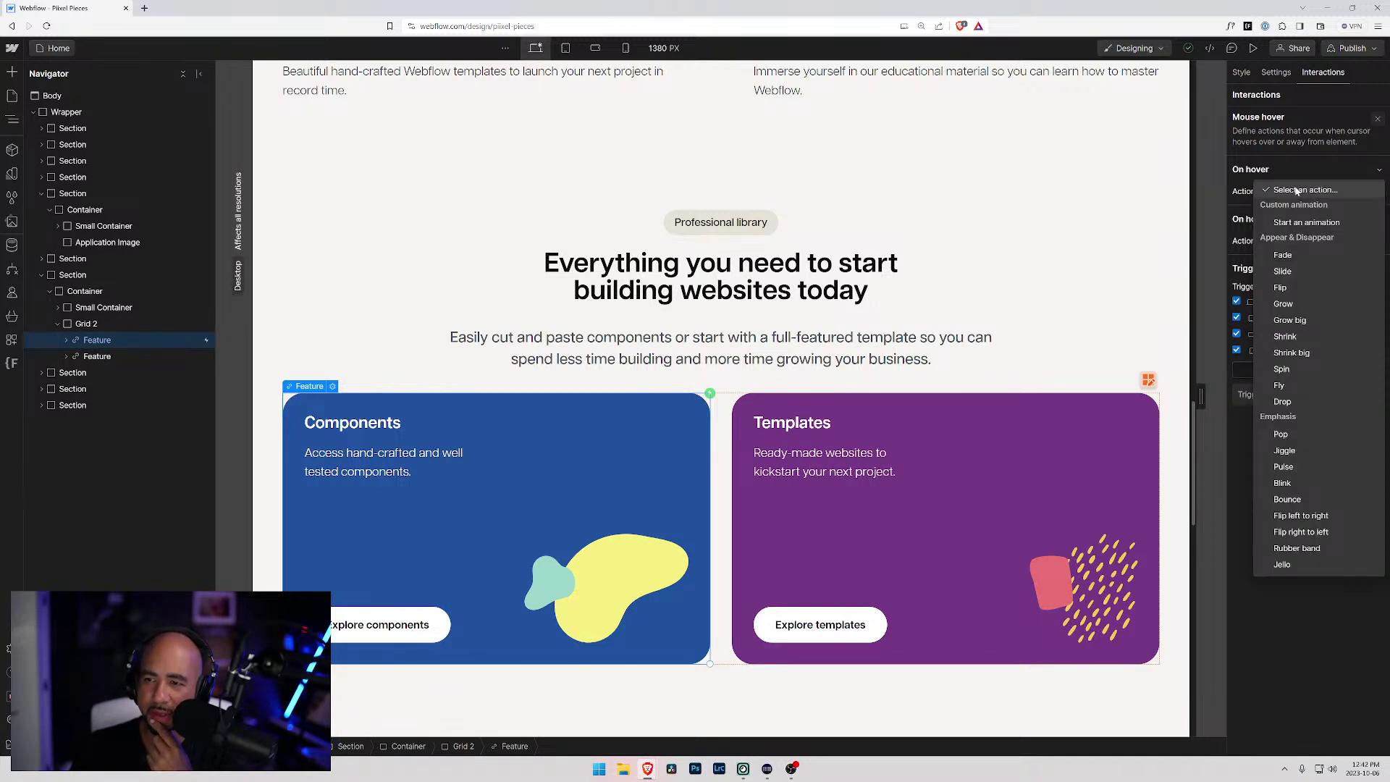
left_click(1307, 221)
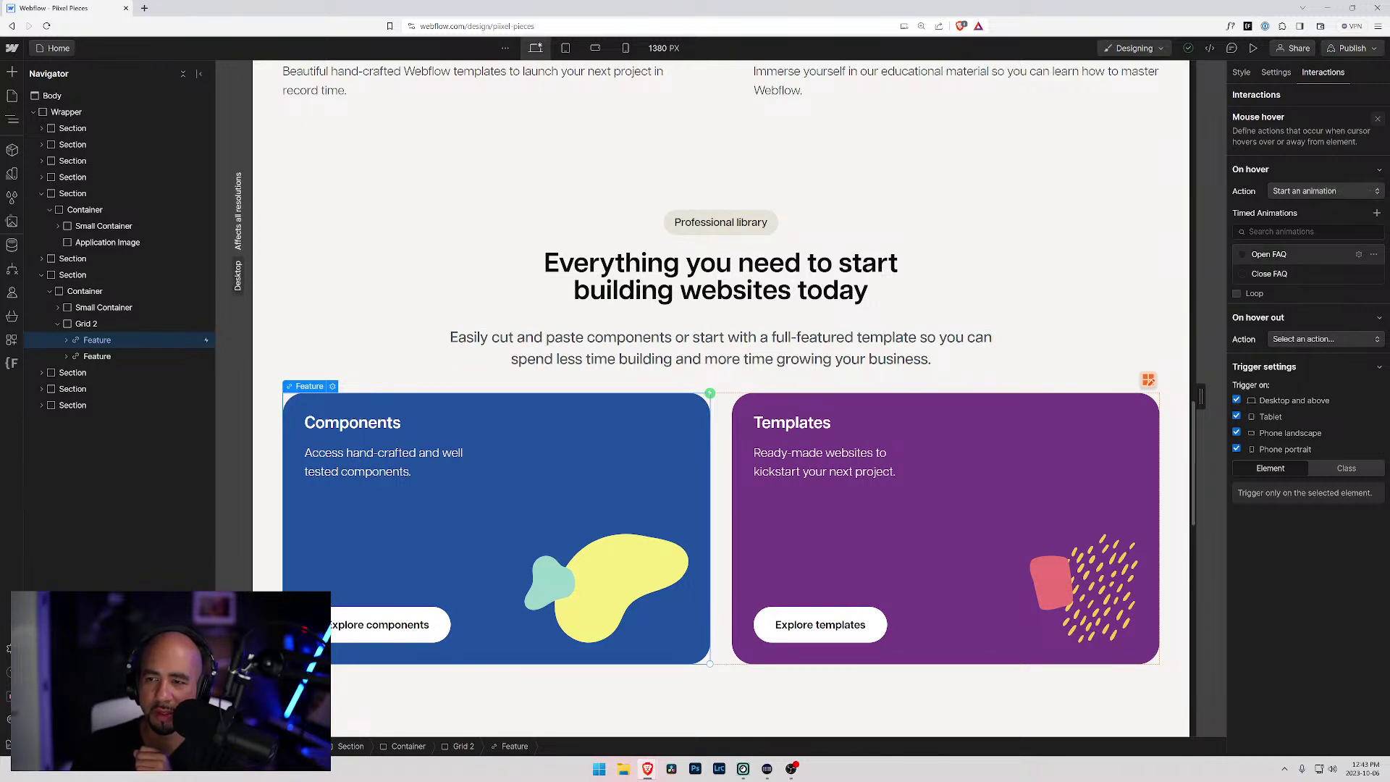
- Create a new timed animation for the on-hover action and name it Feature Hover IN
left_click(1378, 215)
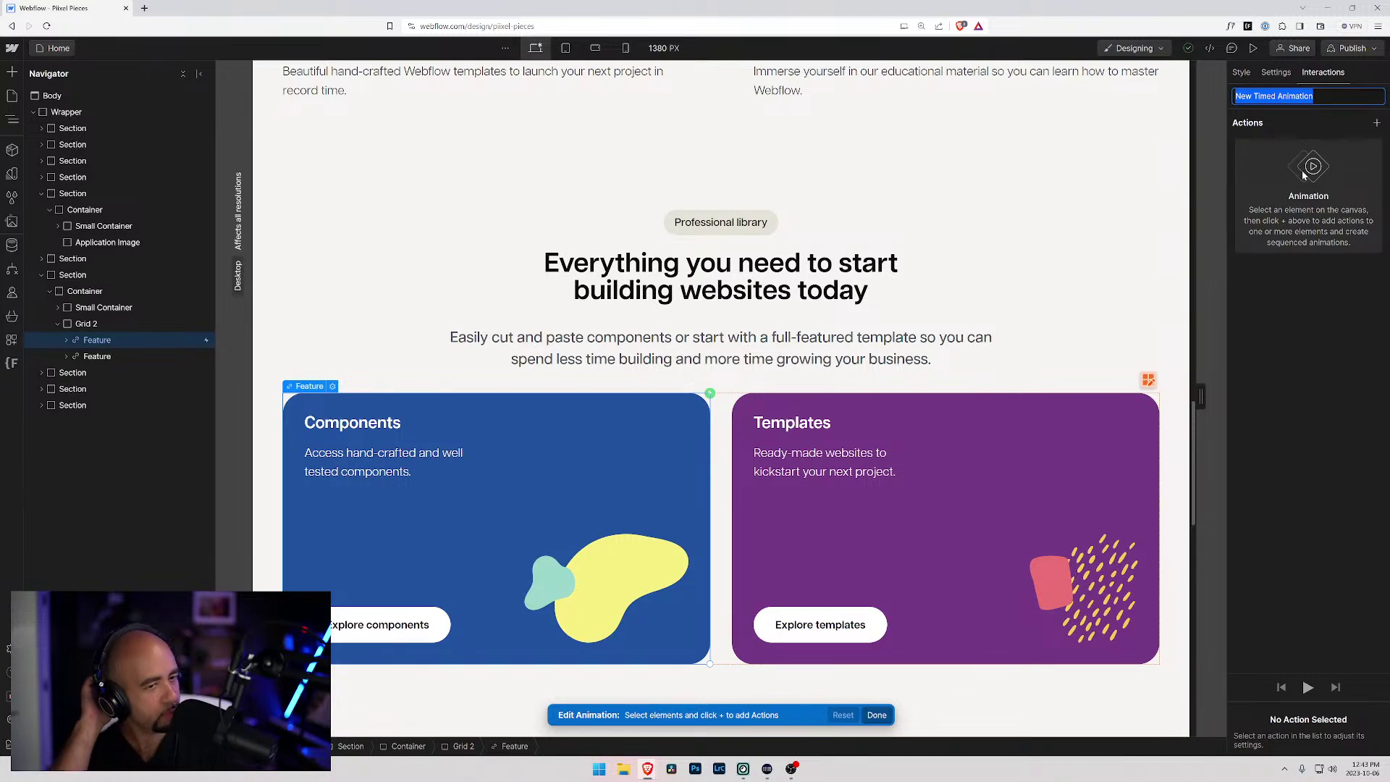
type("Feature")
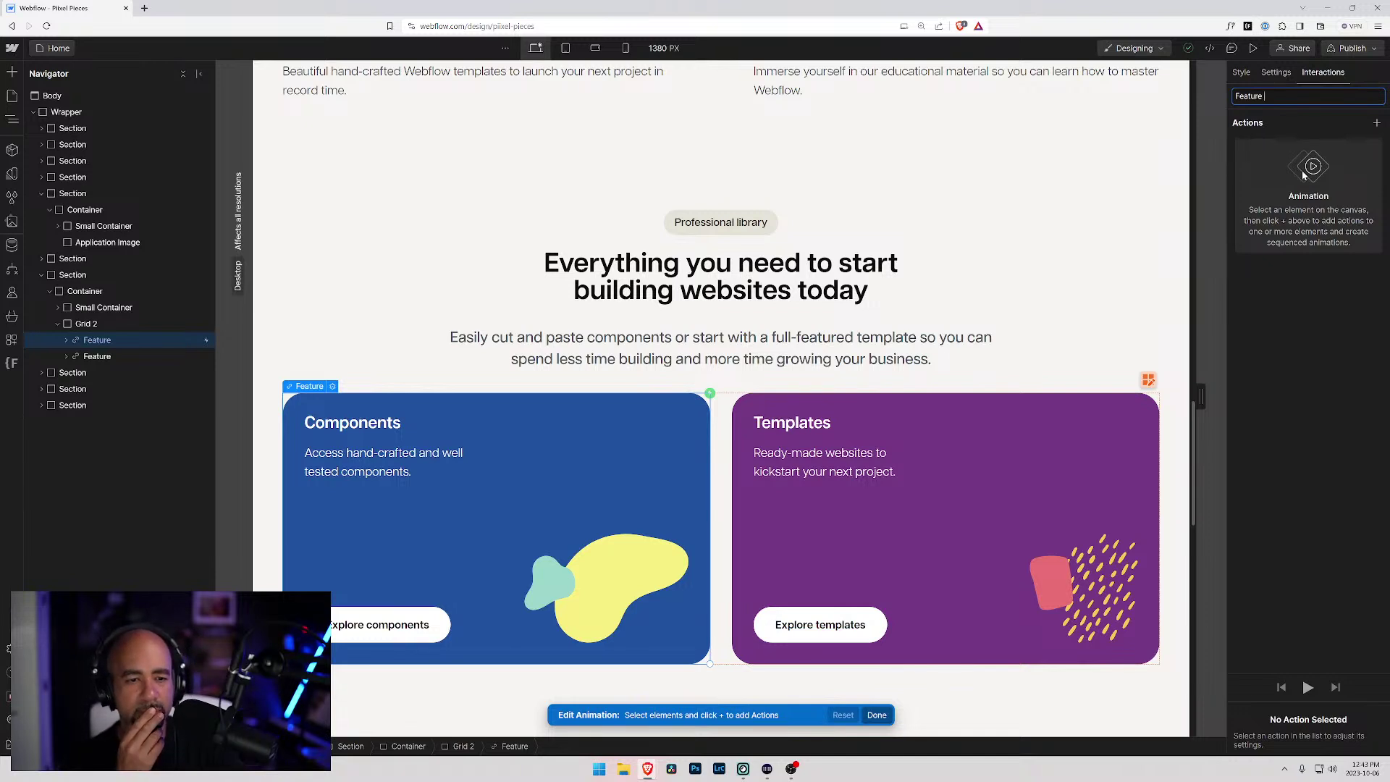
type(" Open")
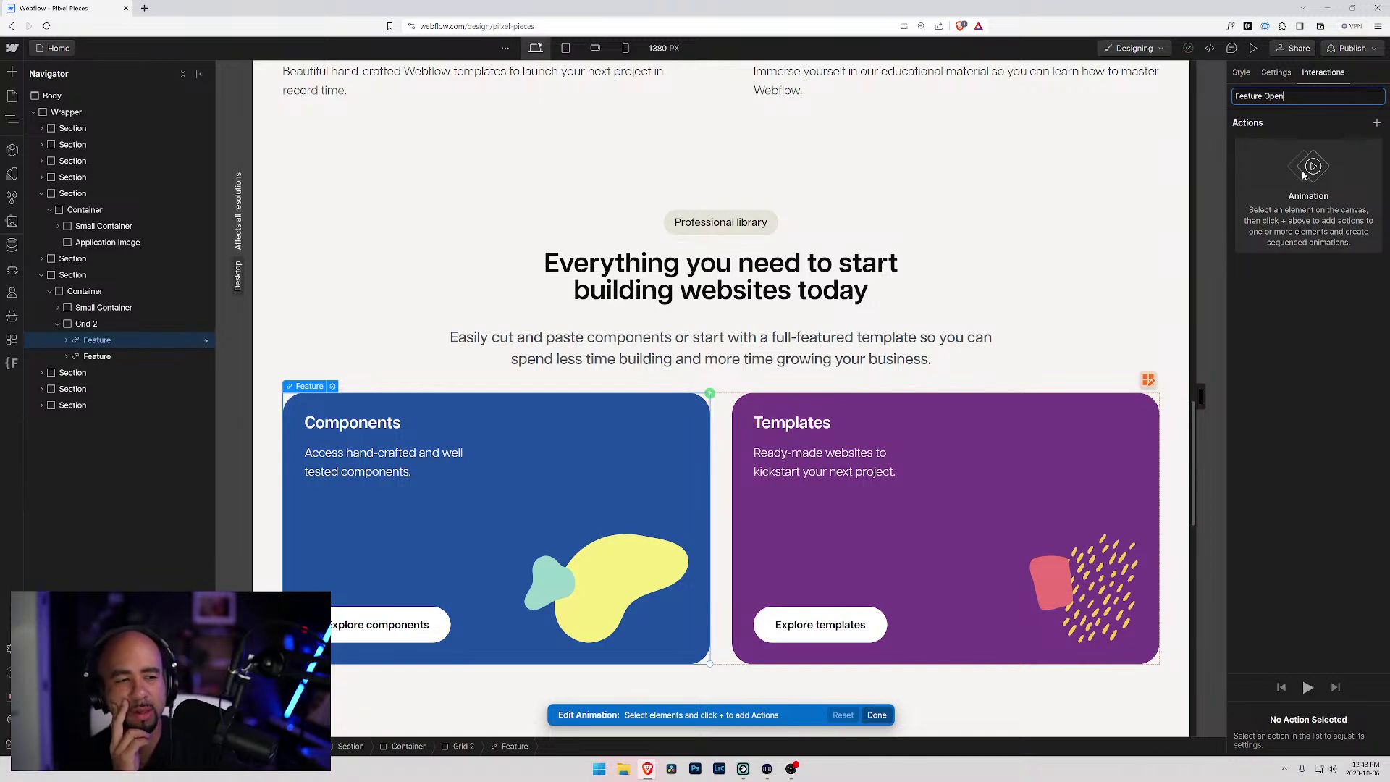
key("ctrl+shift+Left")
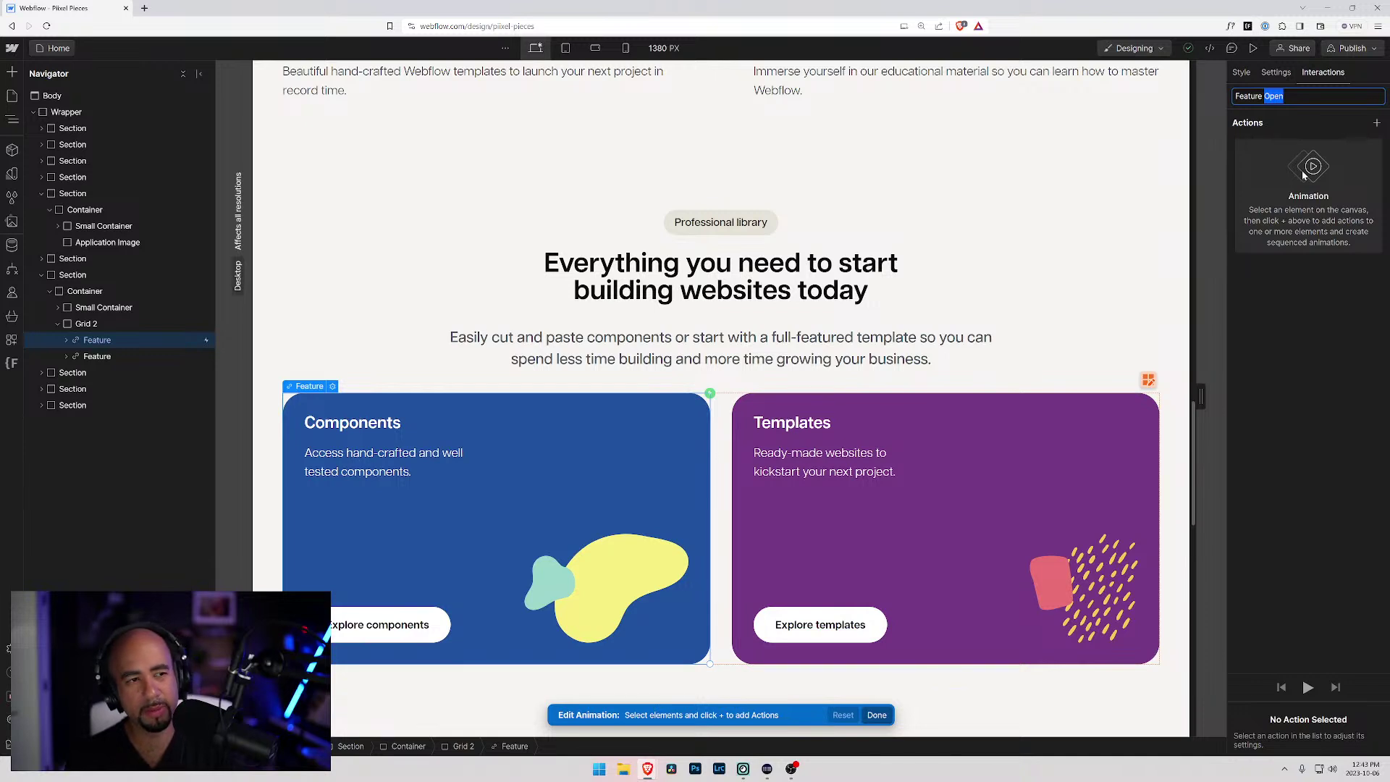
type("Hover IN")
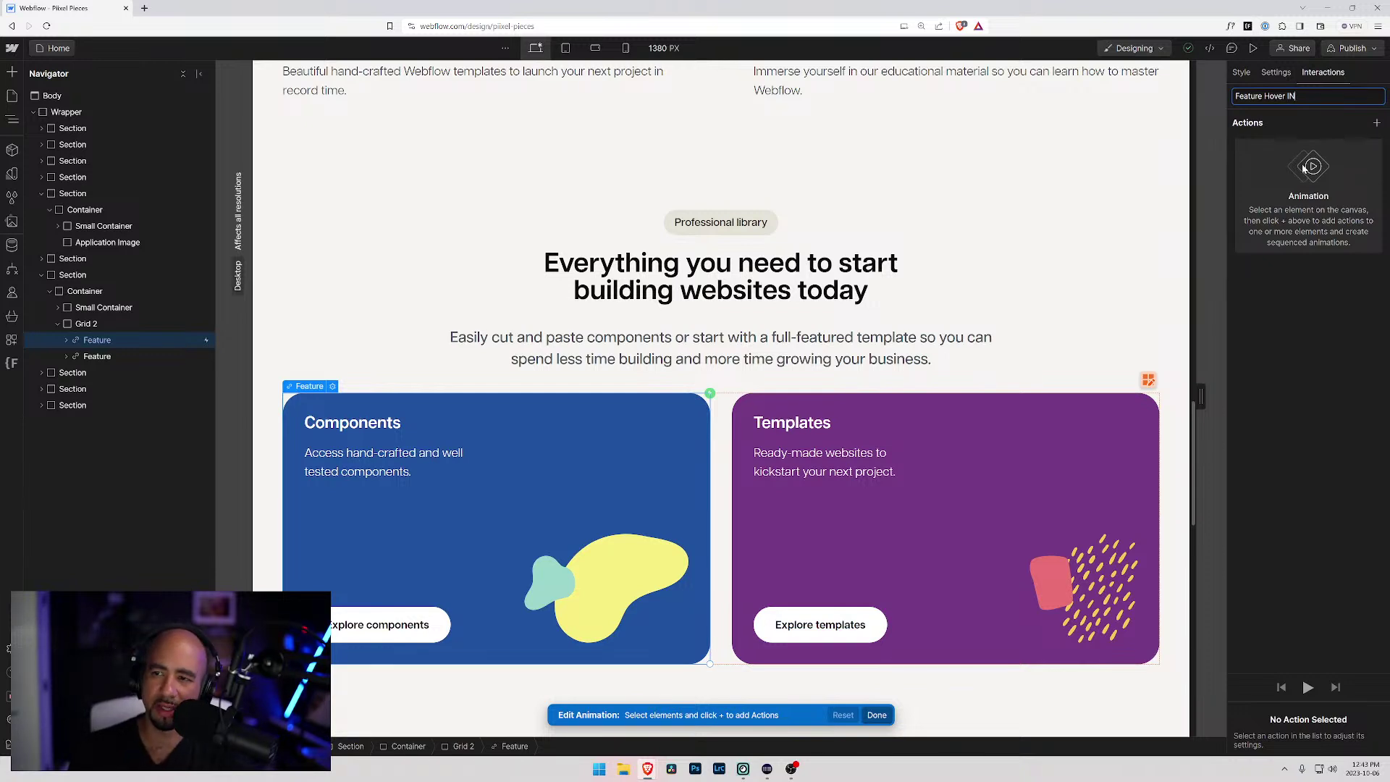
- Try a Set variable value action on Grid 2, view the variables it offers, and delete the action from the animation
left_click(1377, 123)
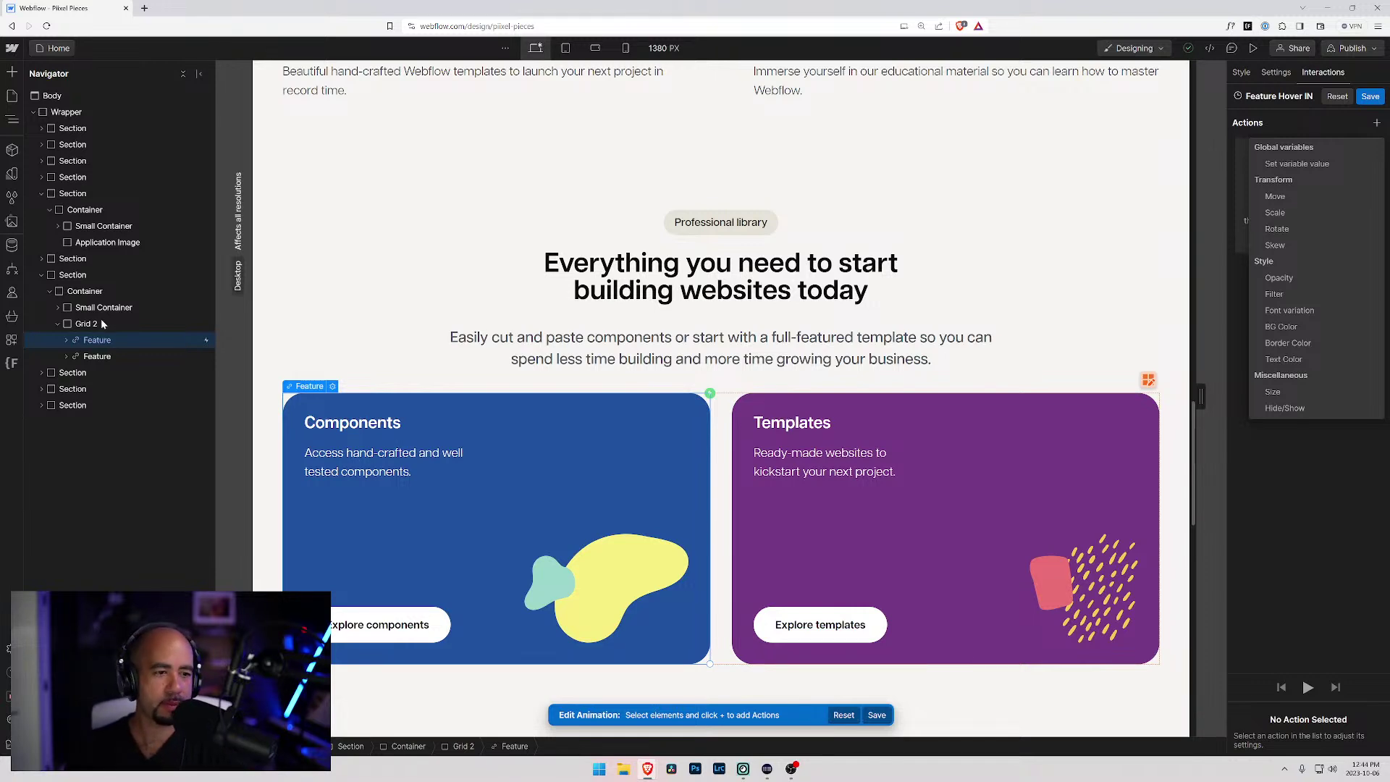
left_click(97, 325)
left_click(97, 325)
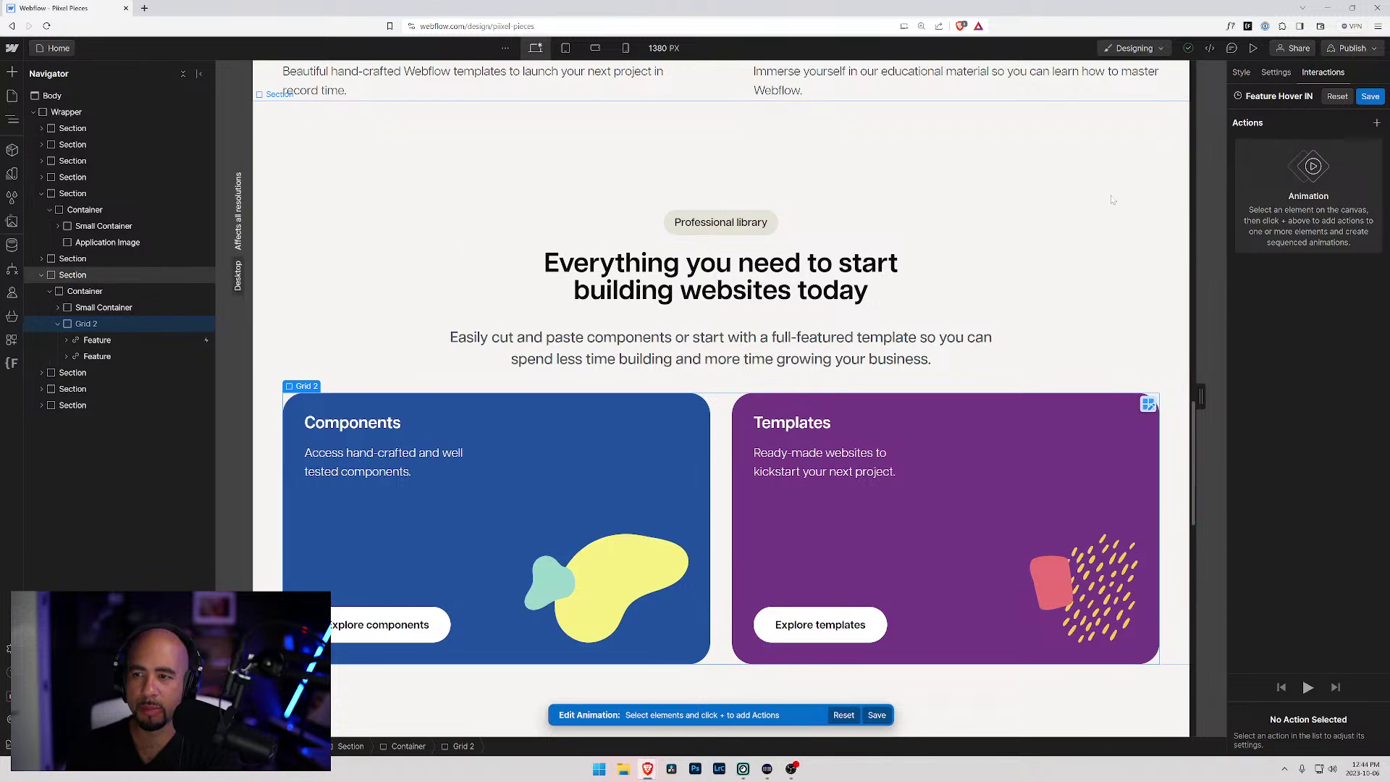
left_click(1376, 122)
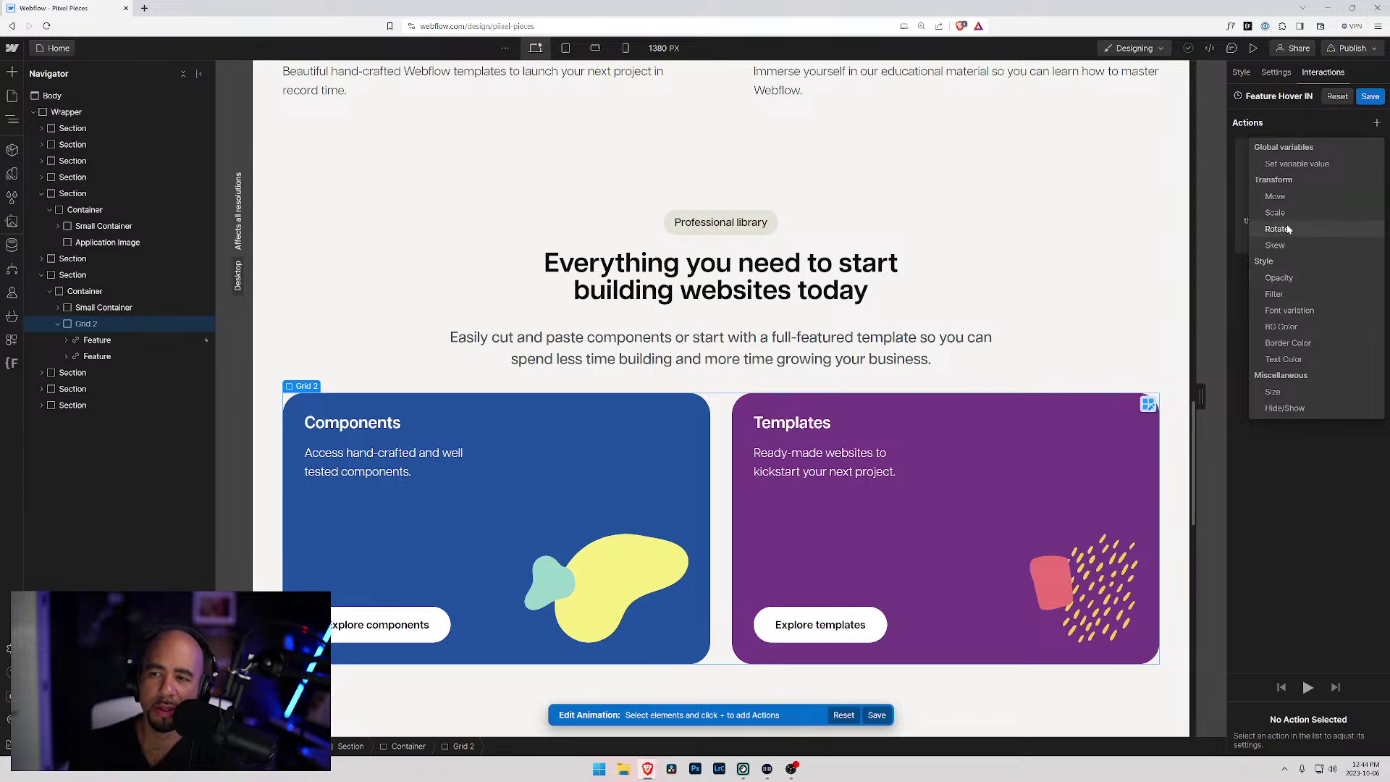
left_click(1330, 165)
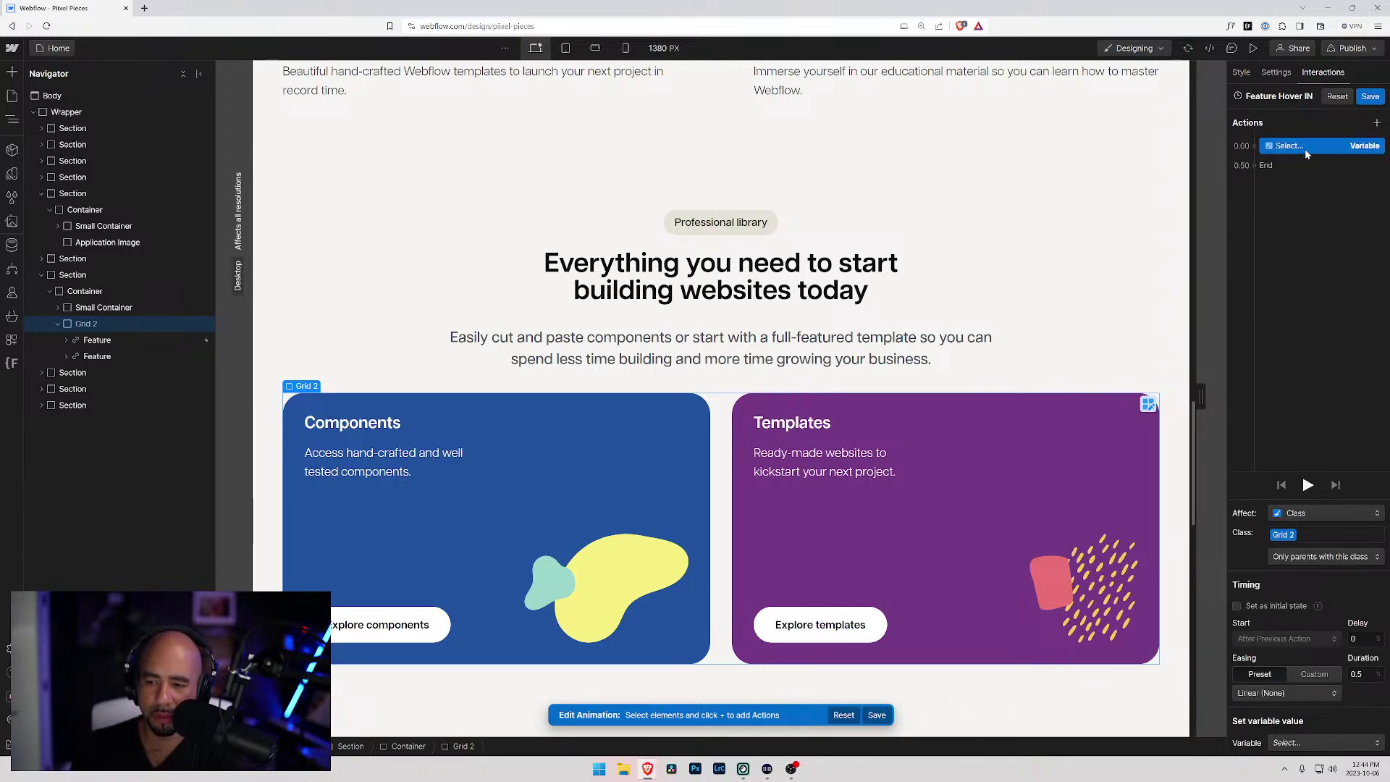
left_click(1312, 741)
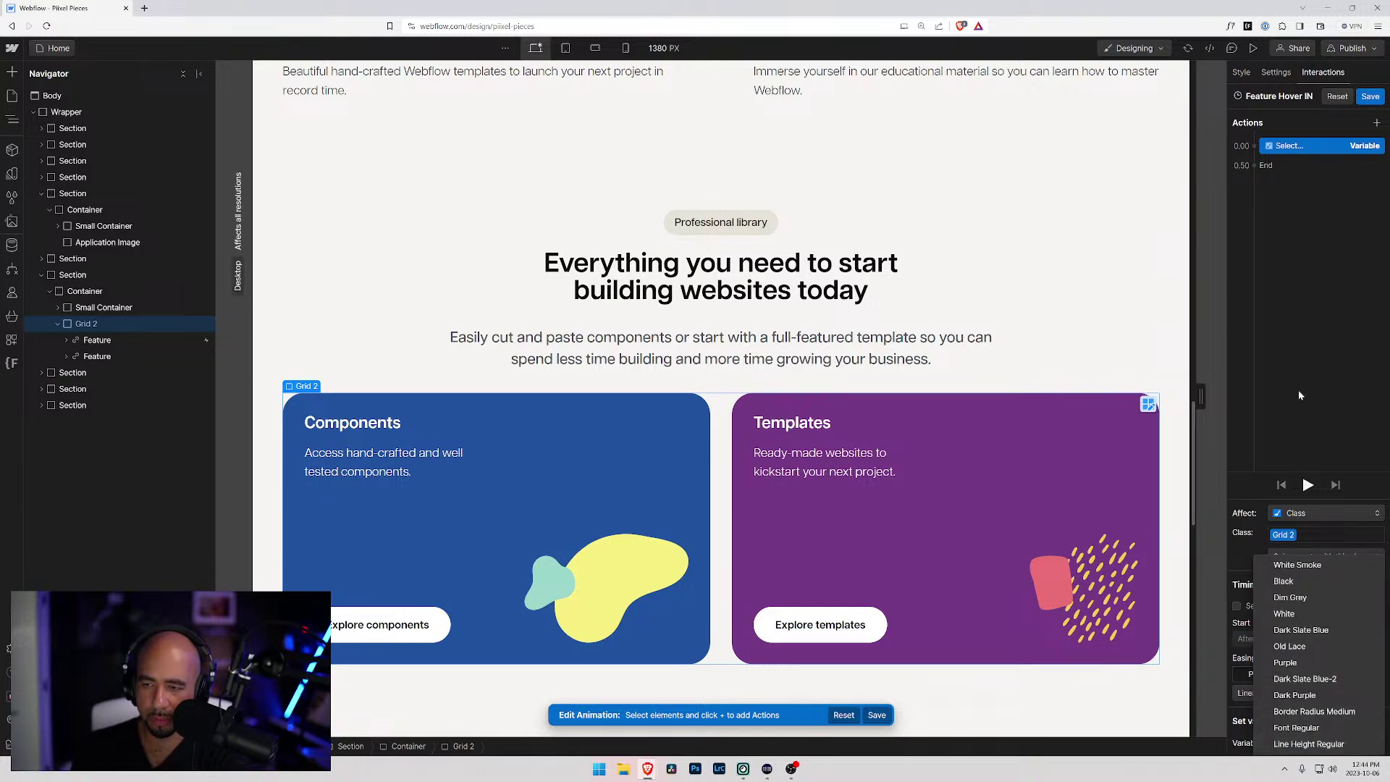
left_click(1330, 152)
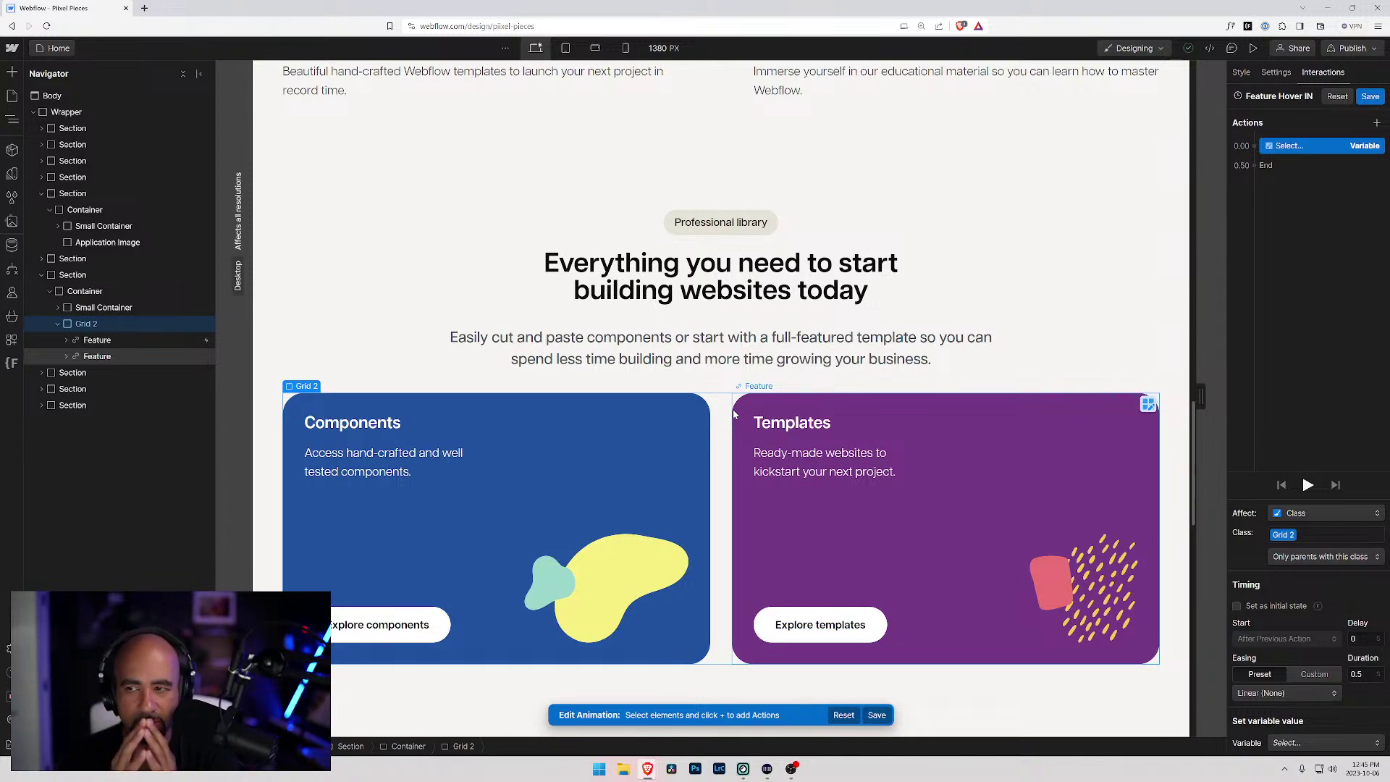
right_click(1322, 146)
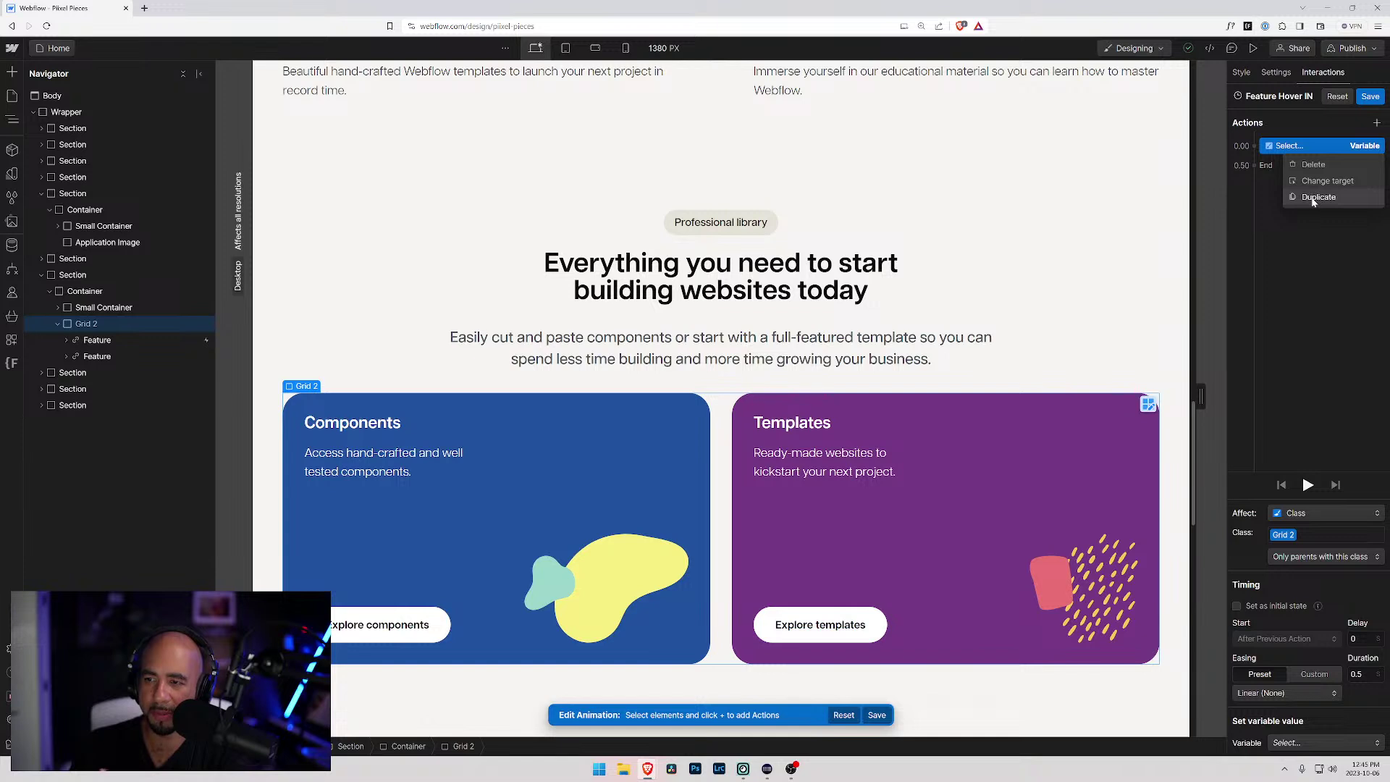
left_click(1318, 166)
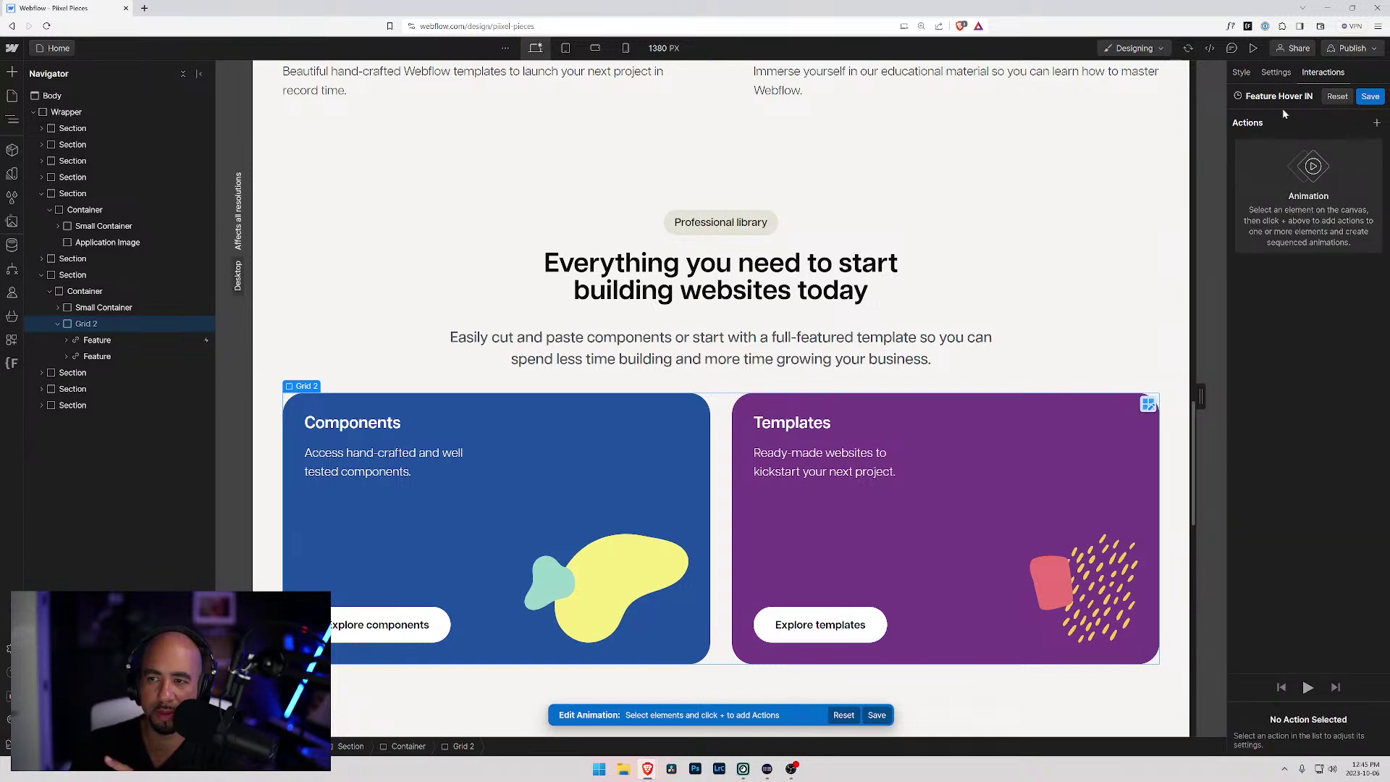
- Add a Rotate action for Feature Image Main, inside the Components card's Feature Shapes Container, to the Feature Hover IN animation
left_click(65, 341)
left_click(66, 340)
left_click(66, 340)
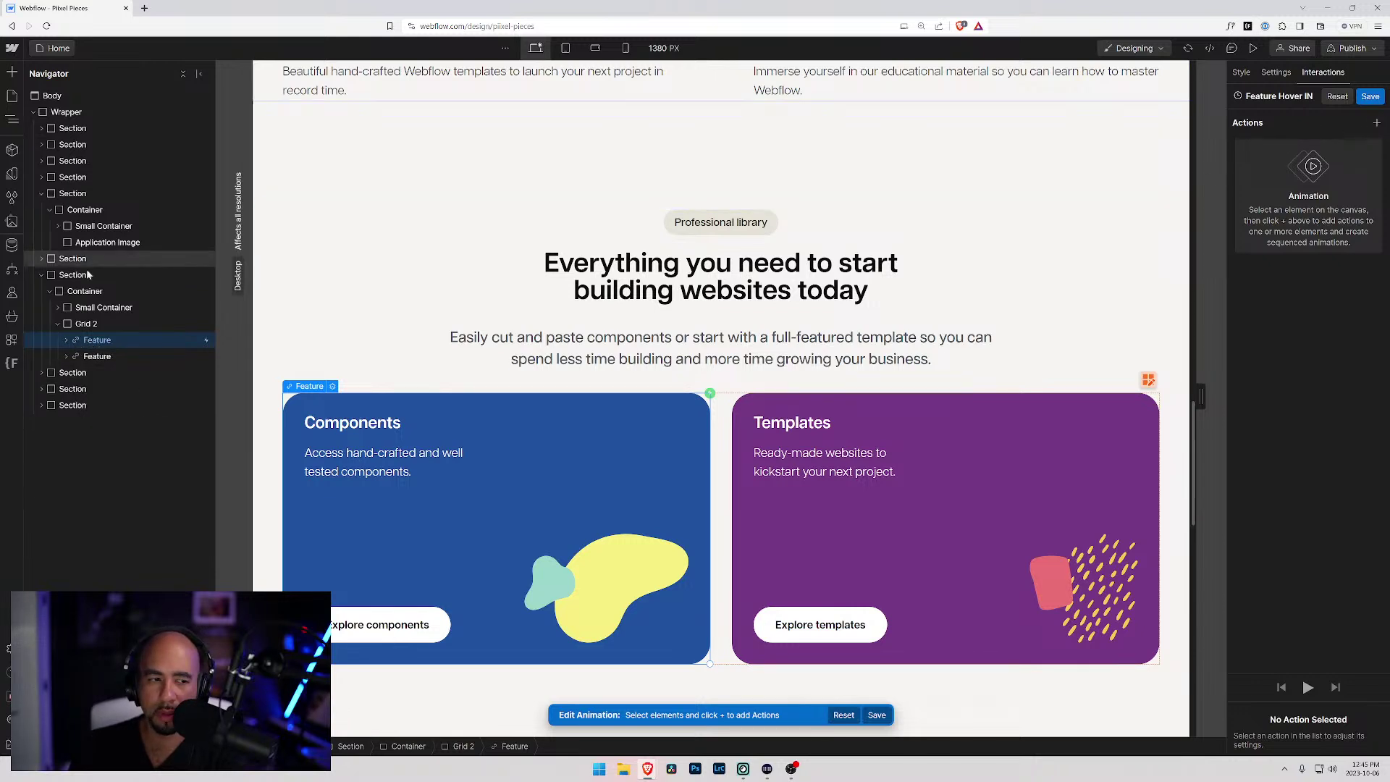
left_click(66, 340)
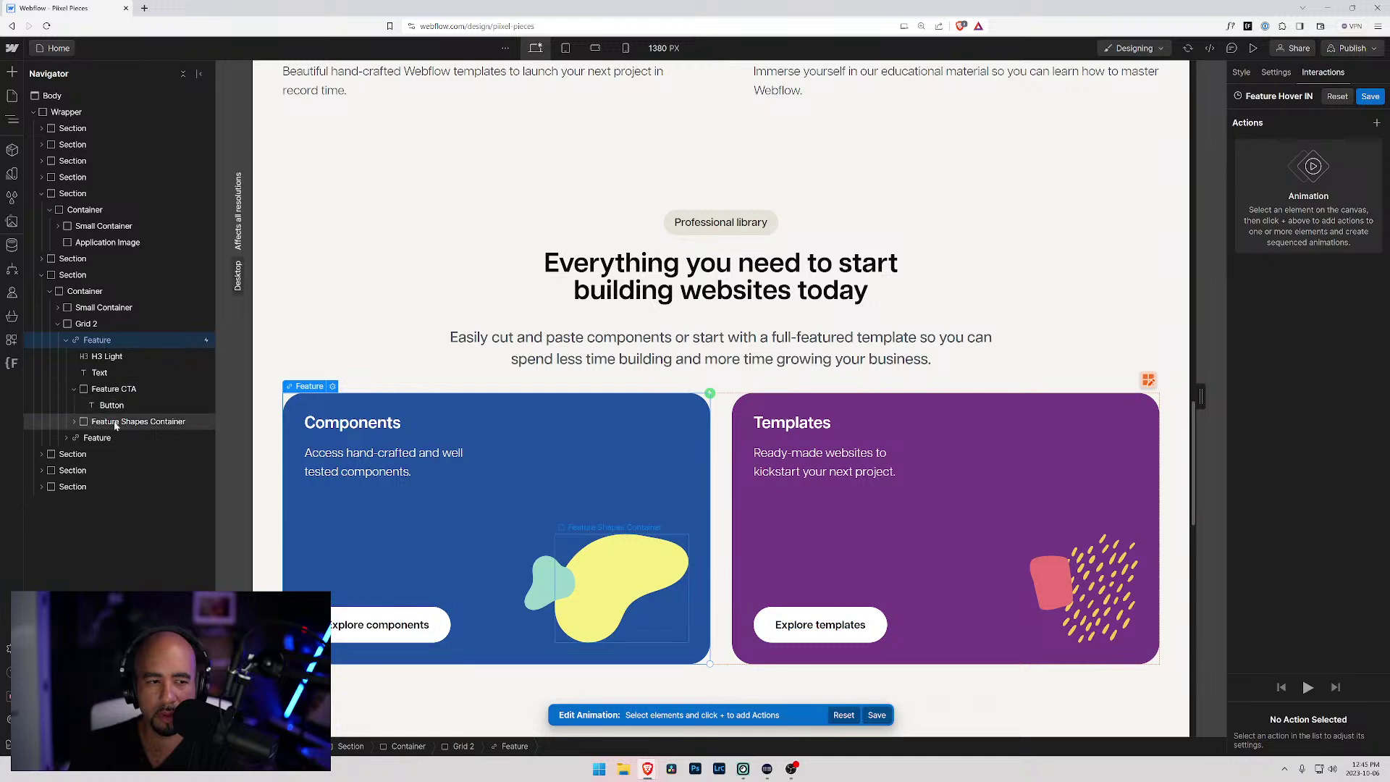
left_click(73, 421)
left_click(73, 422)
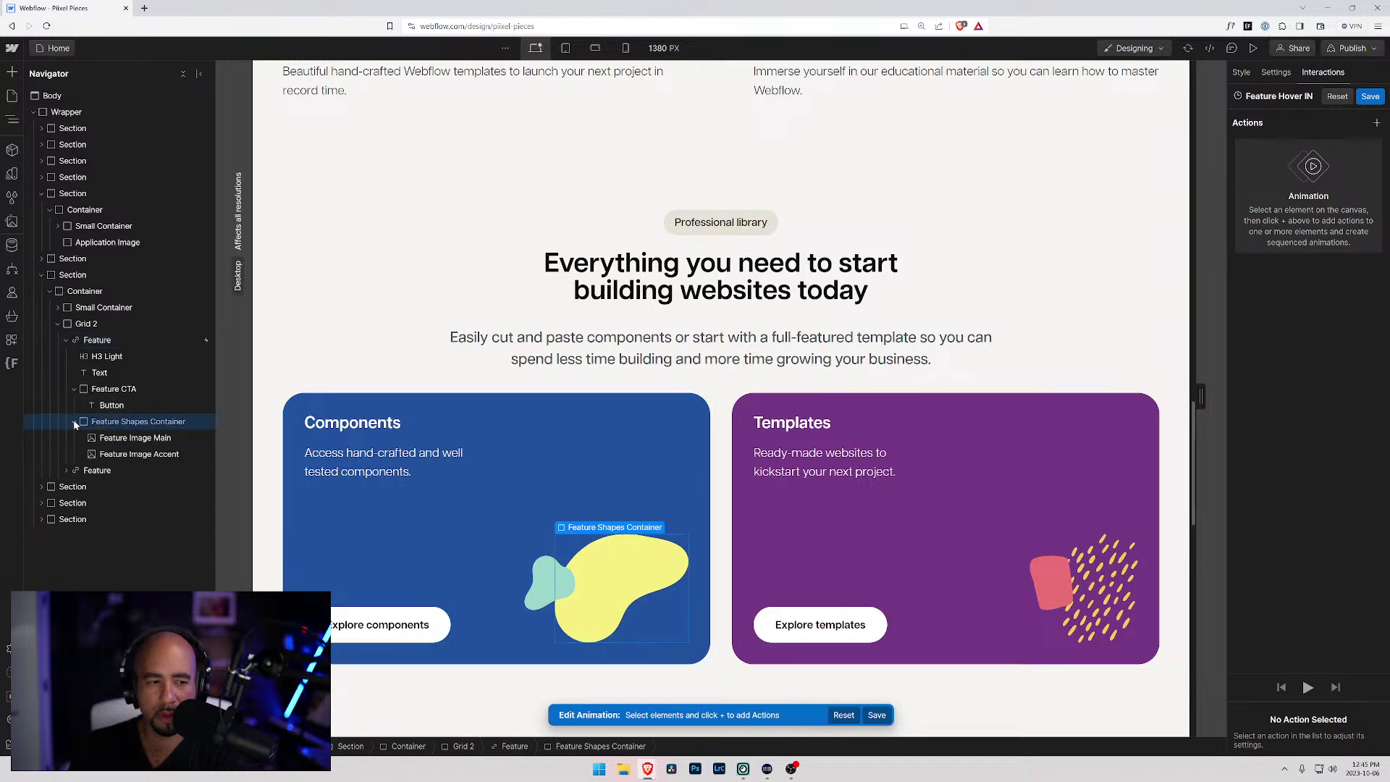
left_click(141, 437)
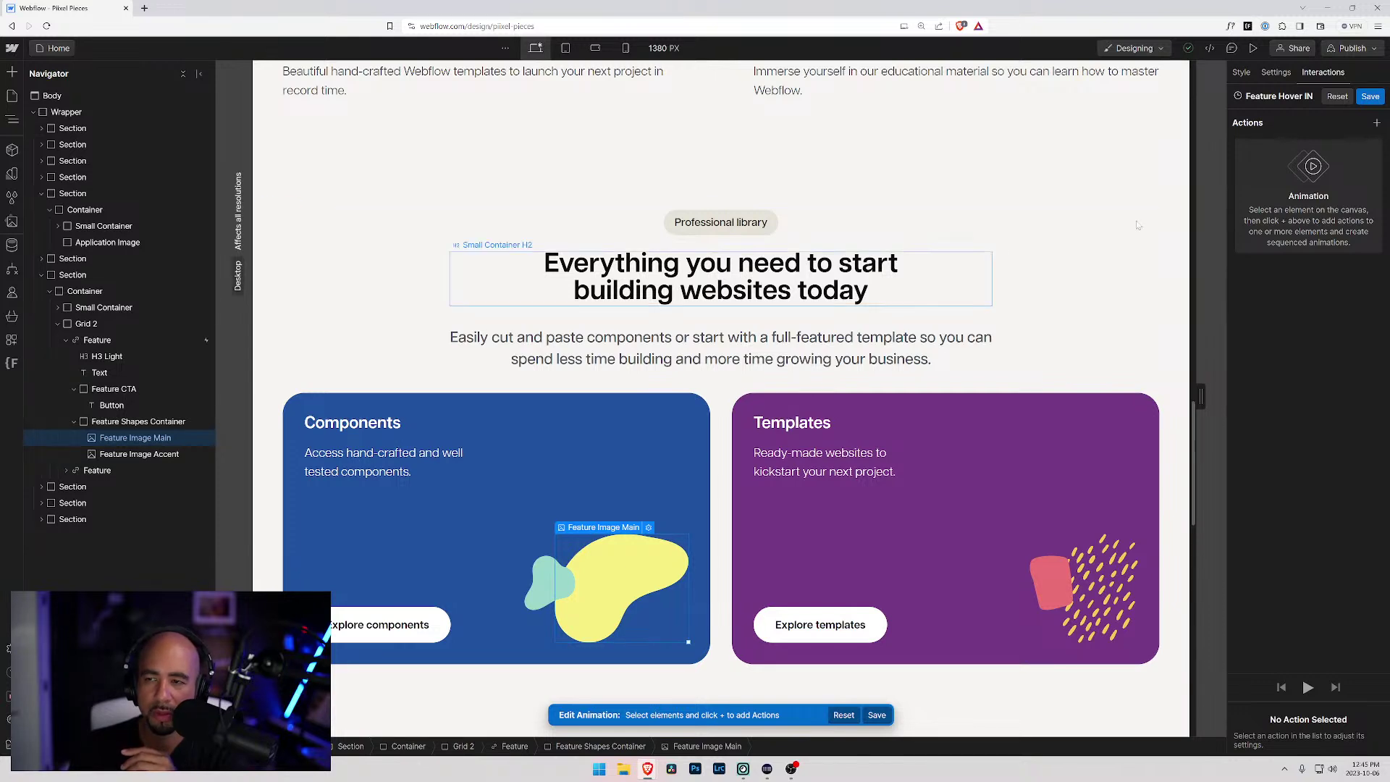
left_click(1377, 124)
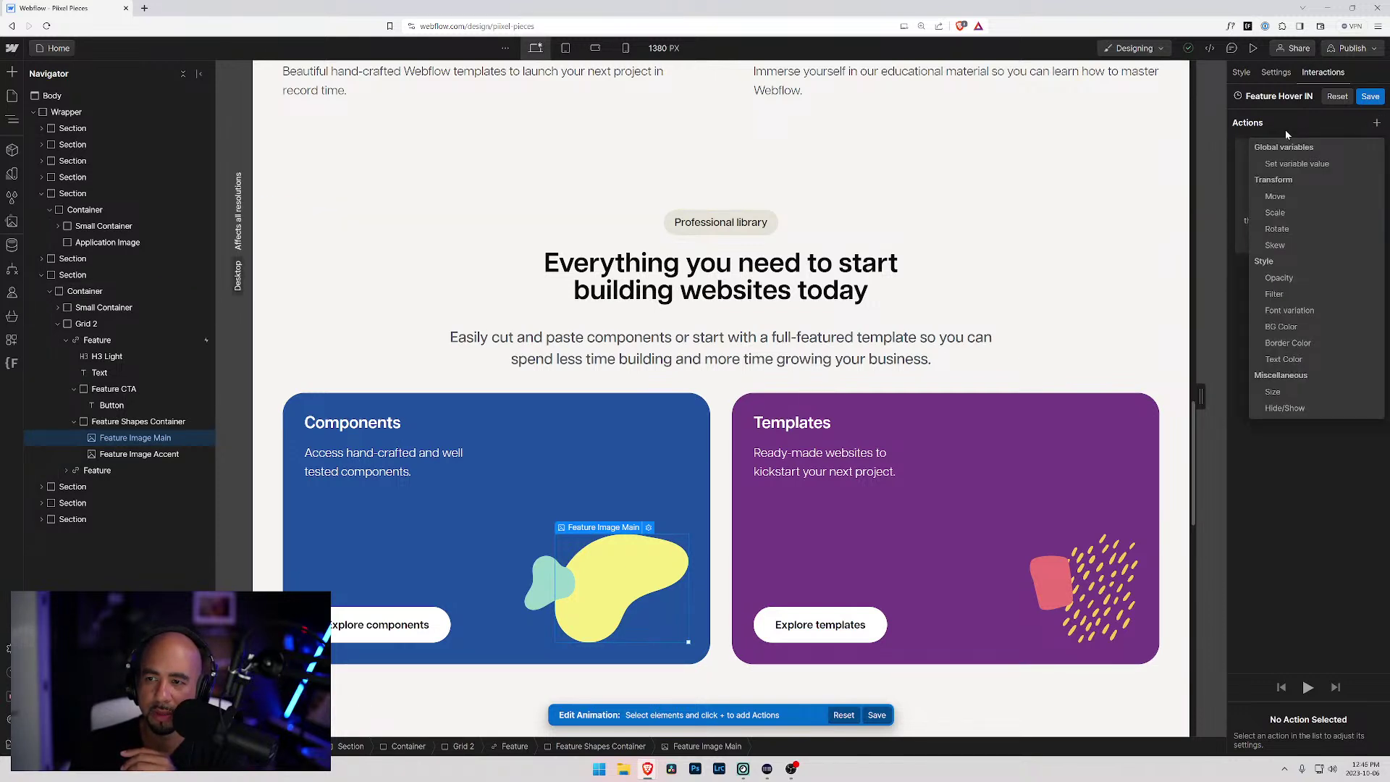
left_click(1277, 229)
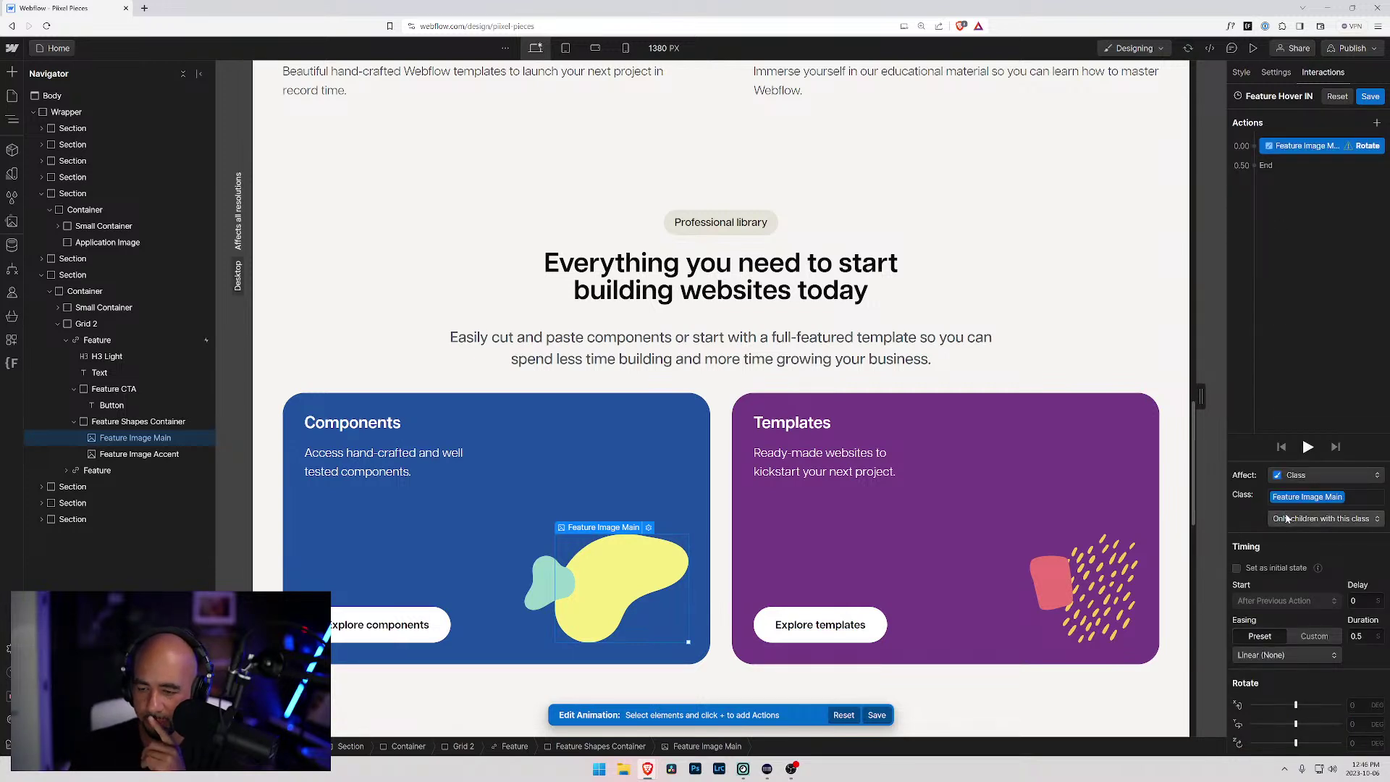
- Browse the preset easing curves for the Rotate action and set its easing to Ease In Out
left_click(1322, 655)
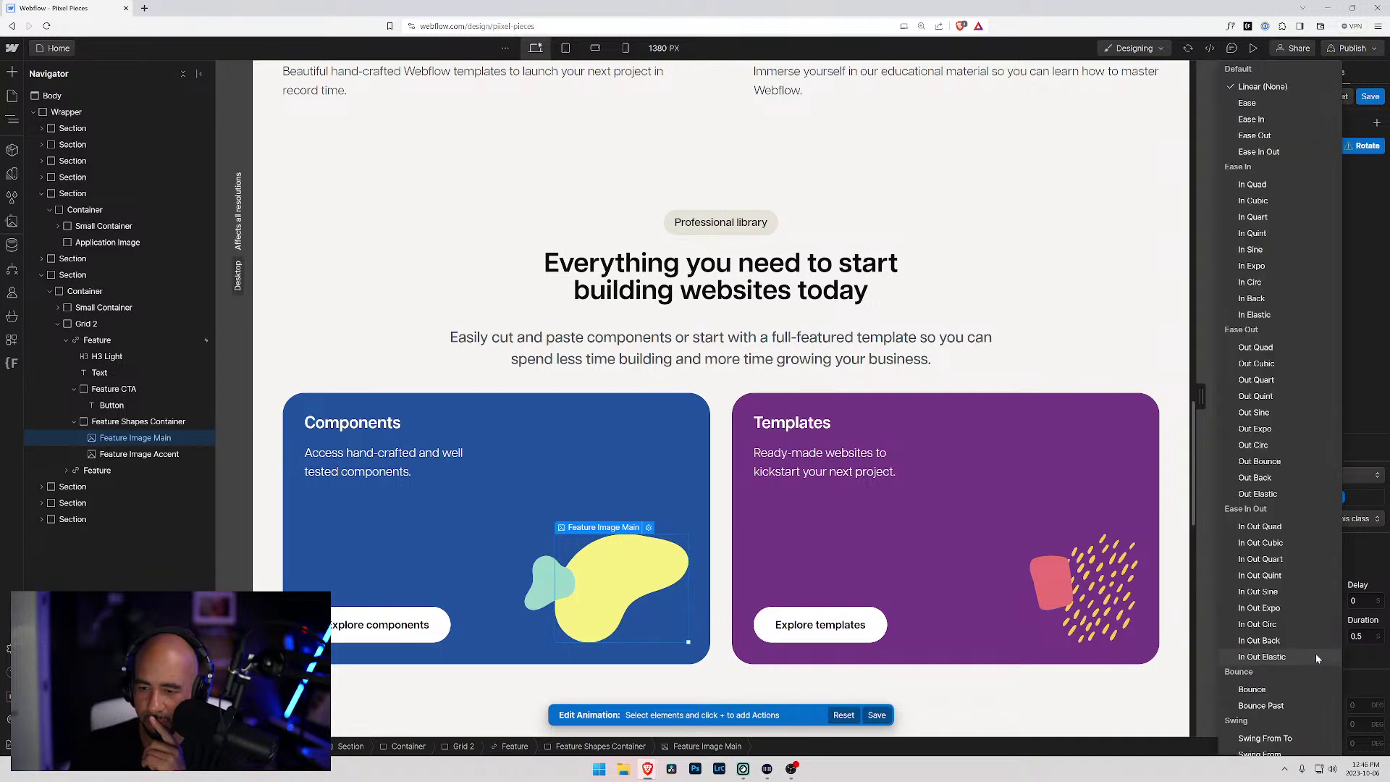
scroll(1281, 614, "down", 1)
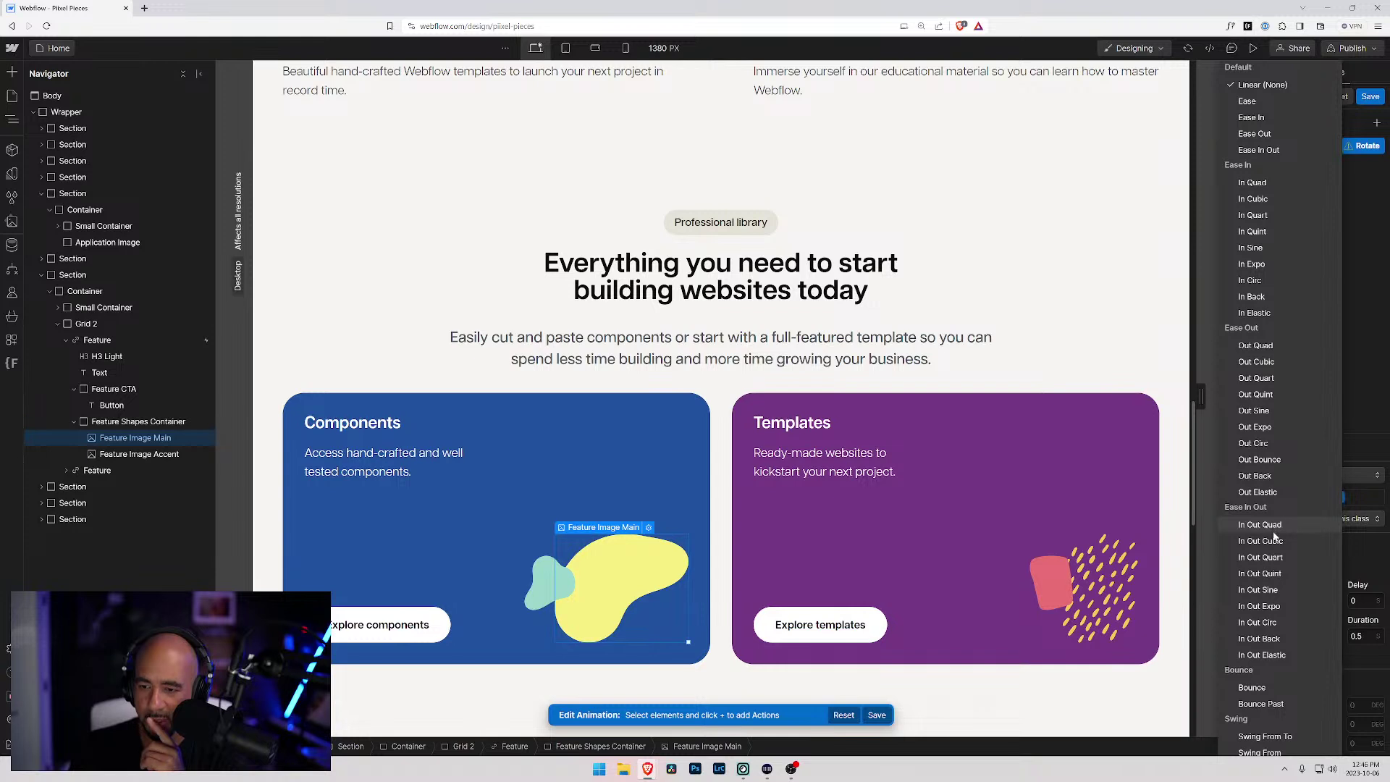
scroll(1275, 536, "up", 1)
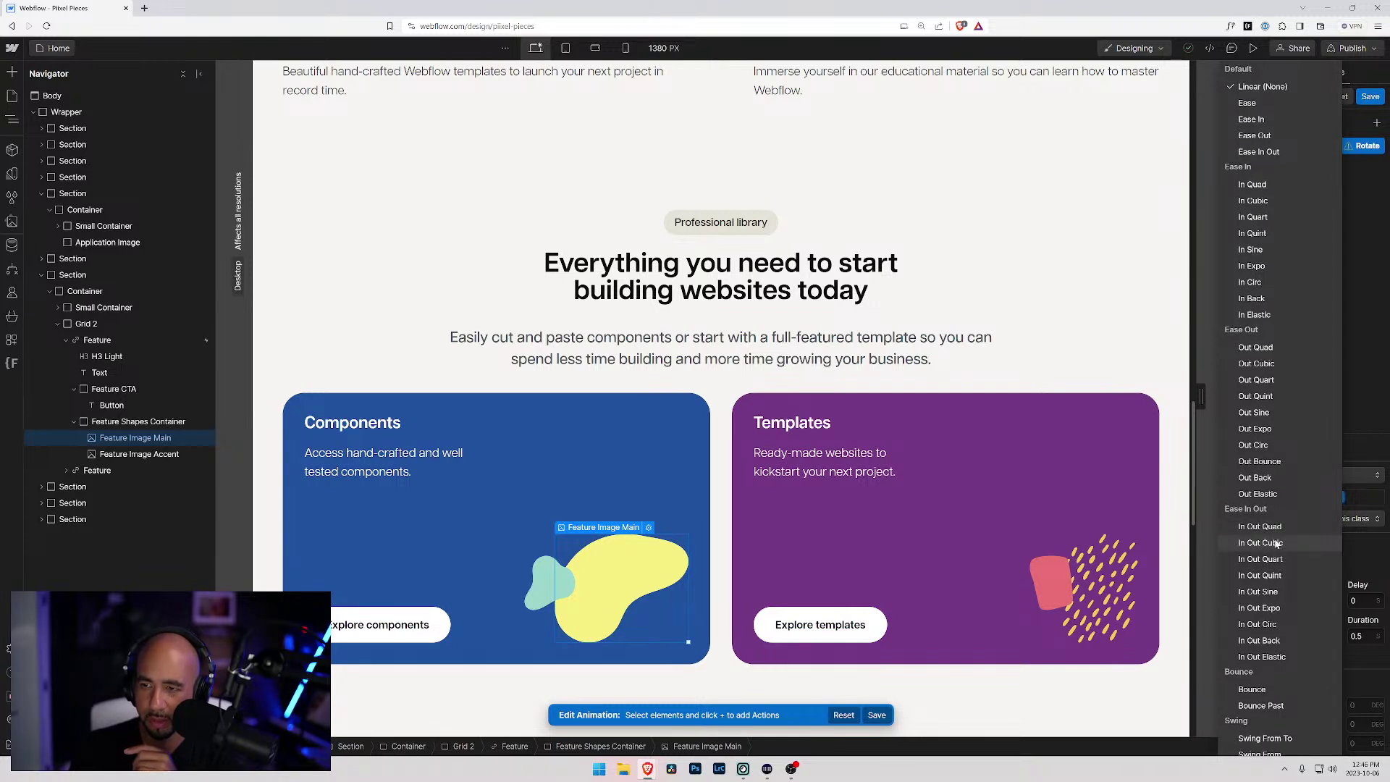
scroll(1267, 688, "down", 1)
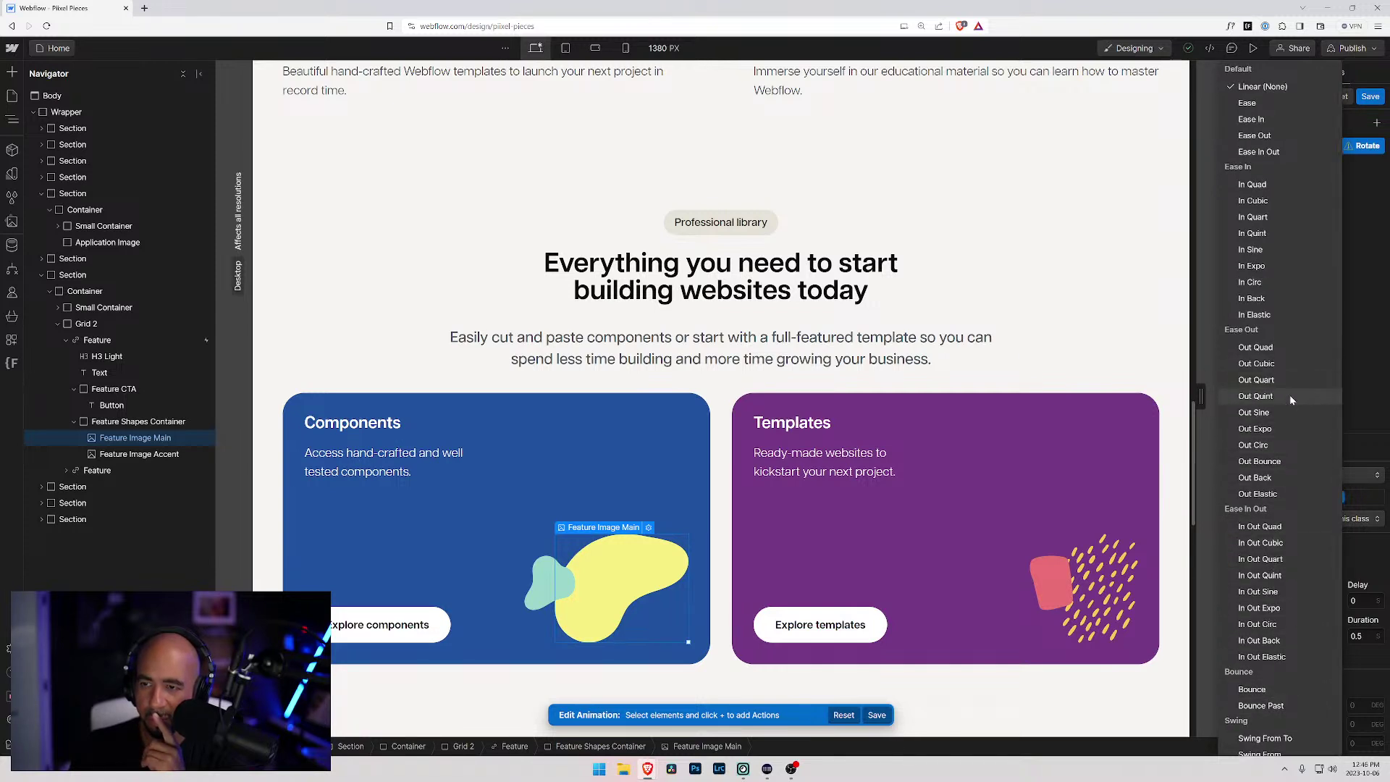
left_click(1261, 152)
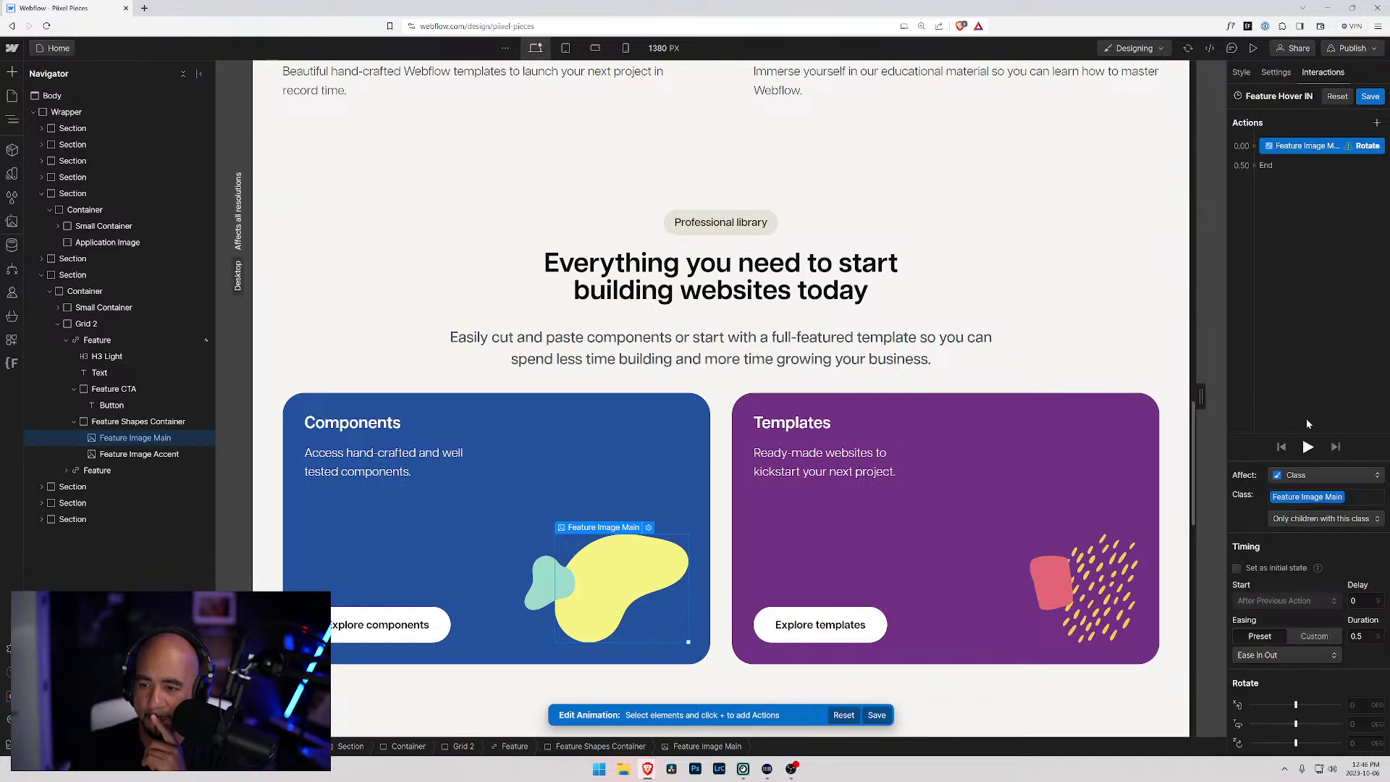
- Set the X-axis rotation of Feature Image Main to -41 degrees
left_click_drag(1294, 704, 1285, 705)
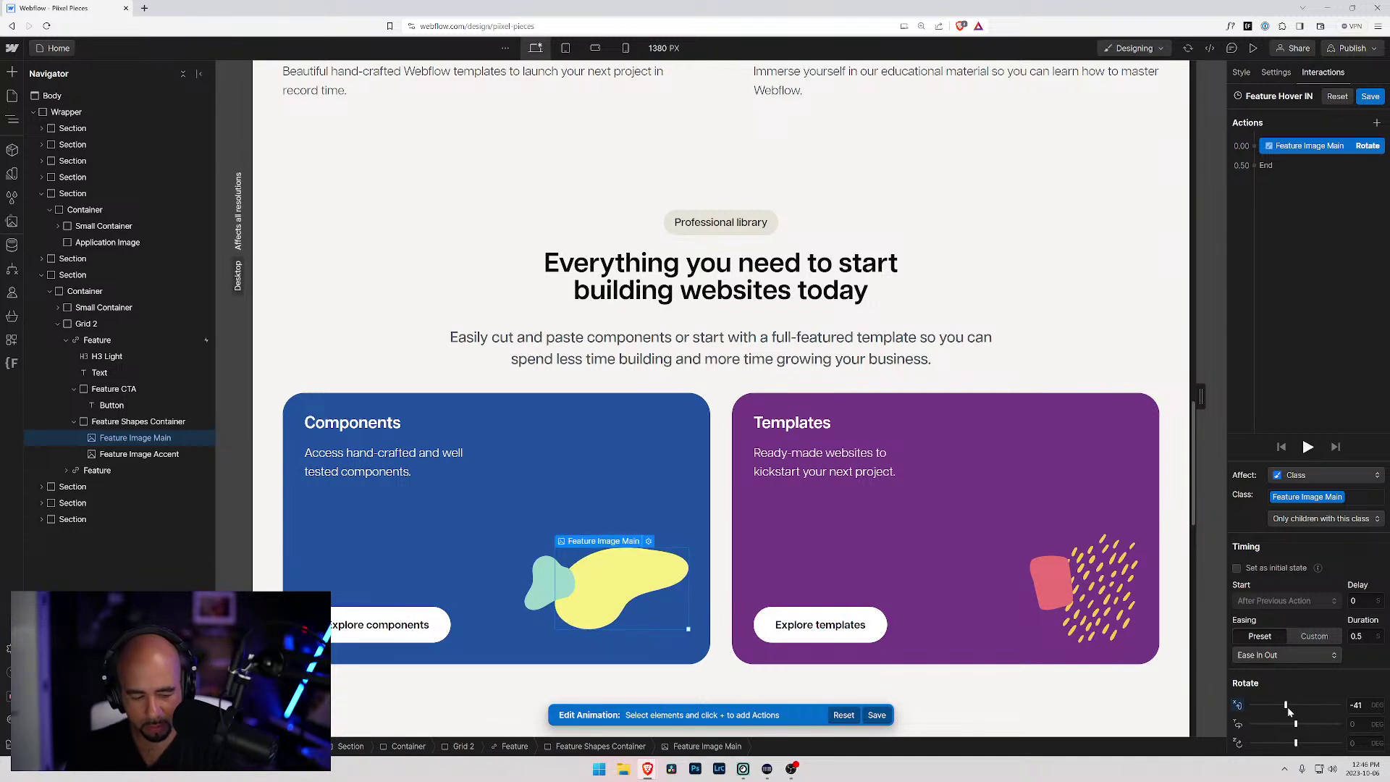
- Rotate Feature Image Main 25 degrees on the Z axis over a duration of 0.3 seconds
left_click(1238, 705)
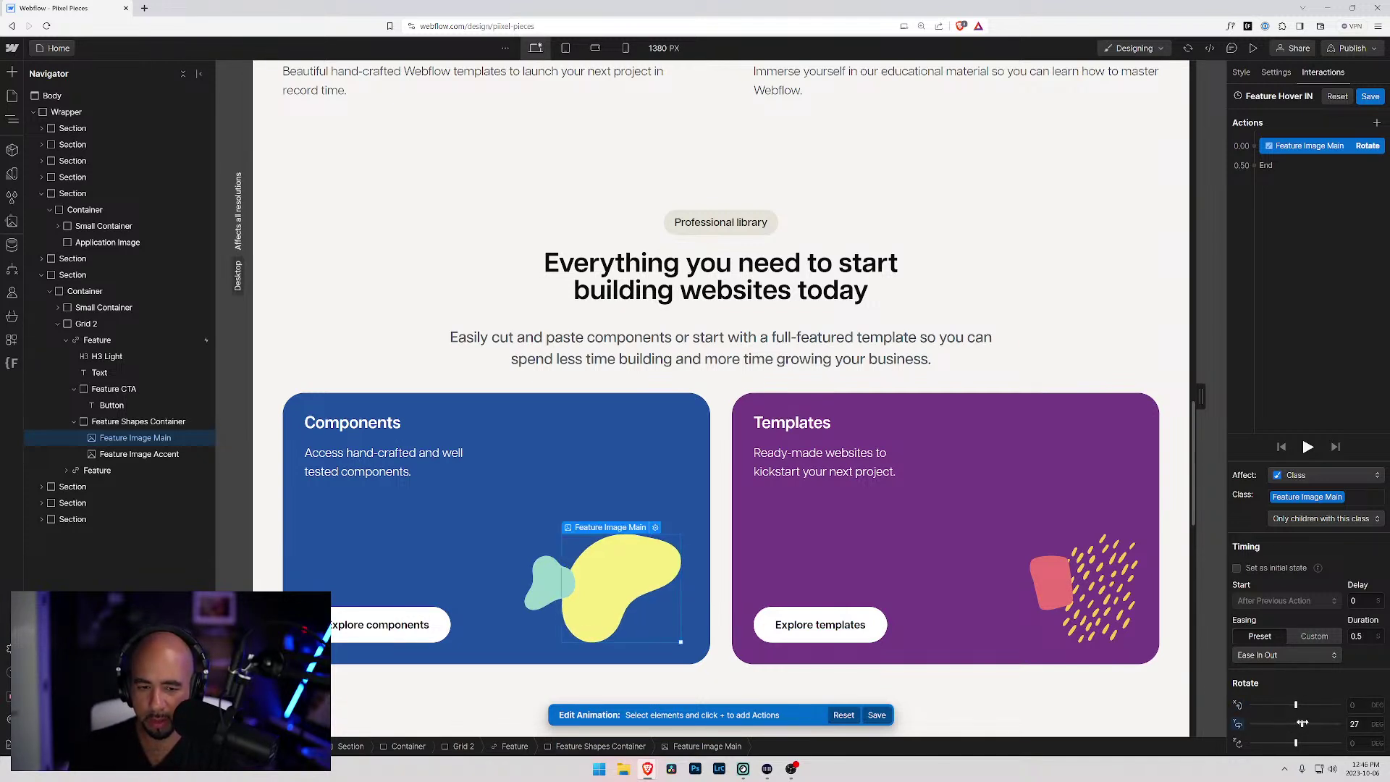
mouse_move(1294, 743)
left_mouse_down()
mouse_move(1317, 742)
mouse_move(1276, 742)
mouse_move(1302, 740)
left_mouse_up()
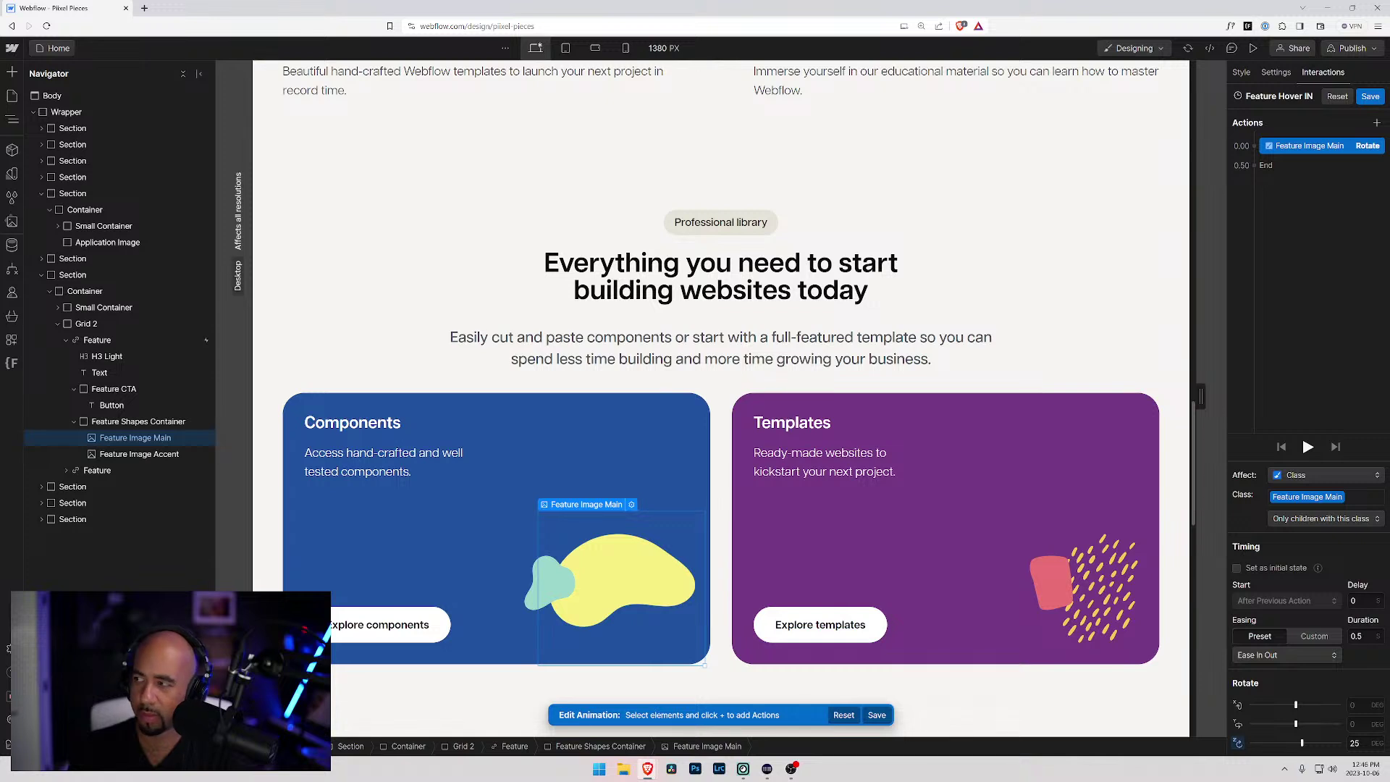
left_click(1355, 635)
type("0.3")
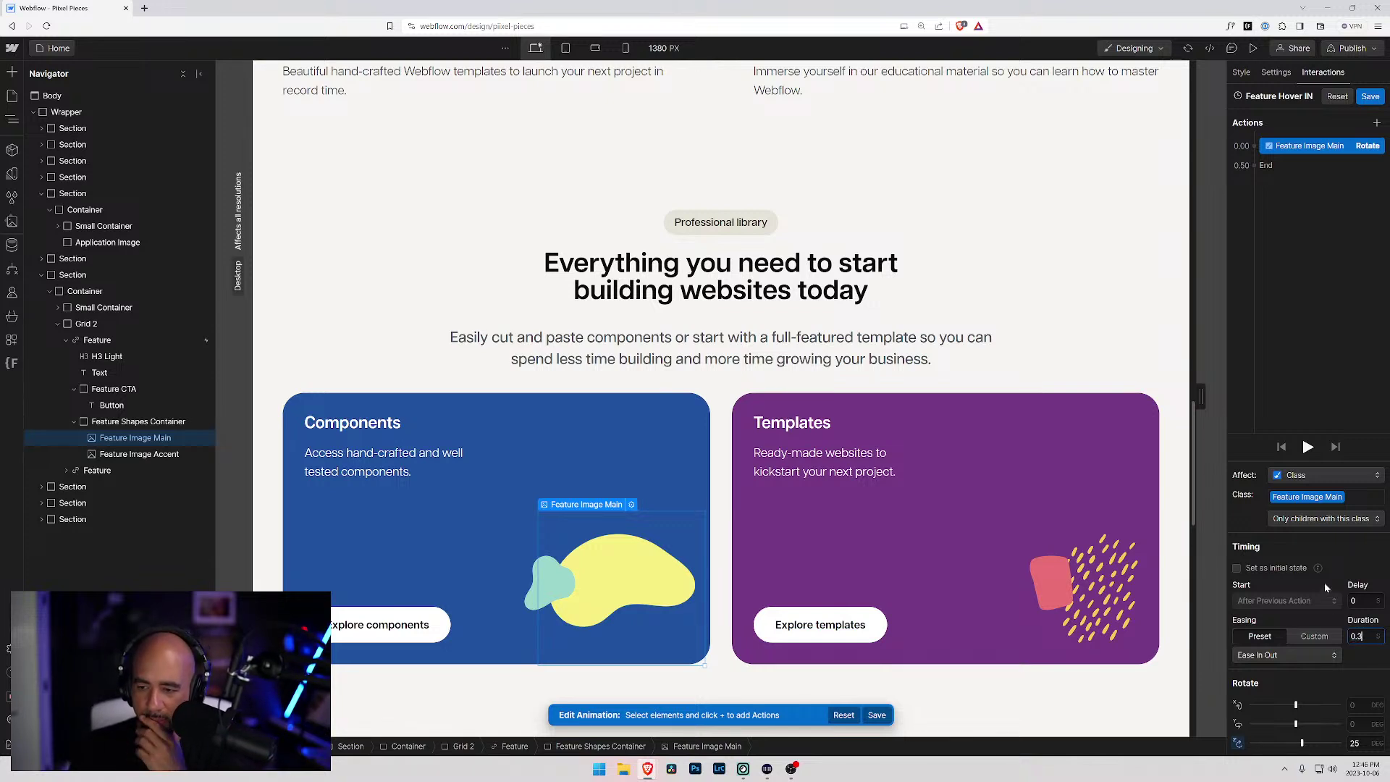
key("Return")
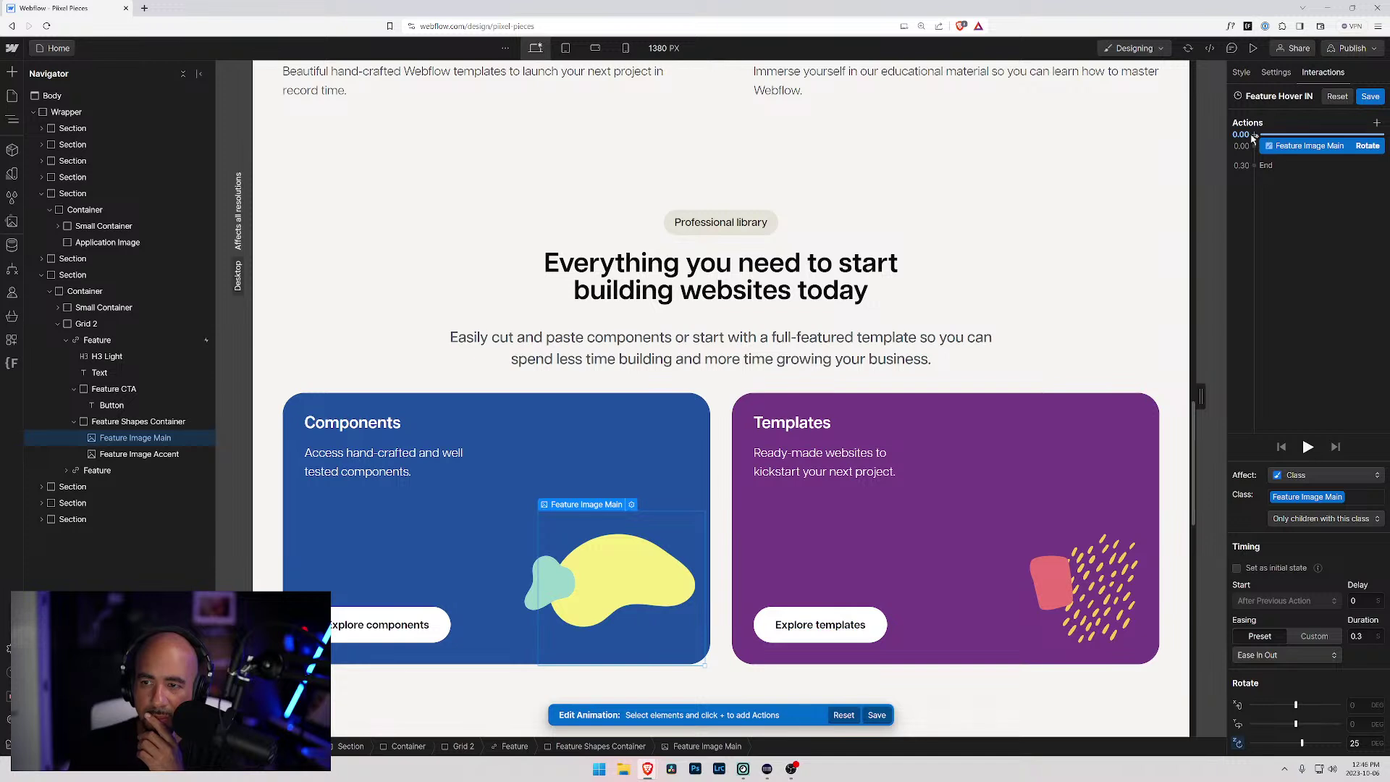
- Make the Feature Image Main rotation an initial state with its angle cleared, and add a second Rotate action for the same image
left_click(1252, 135)
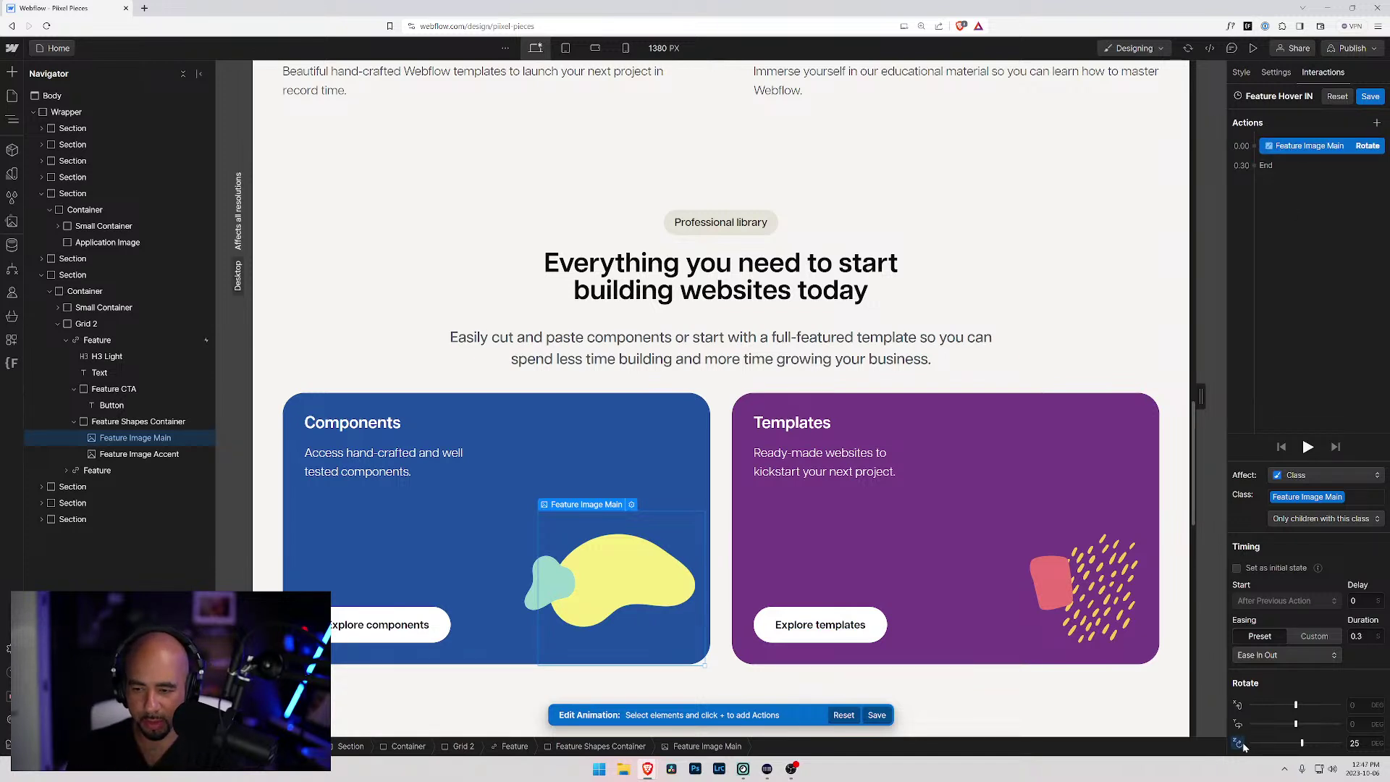
left_click(1262, 570)
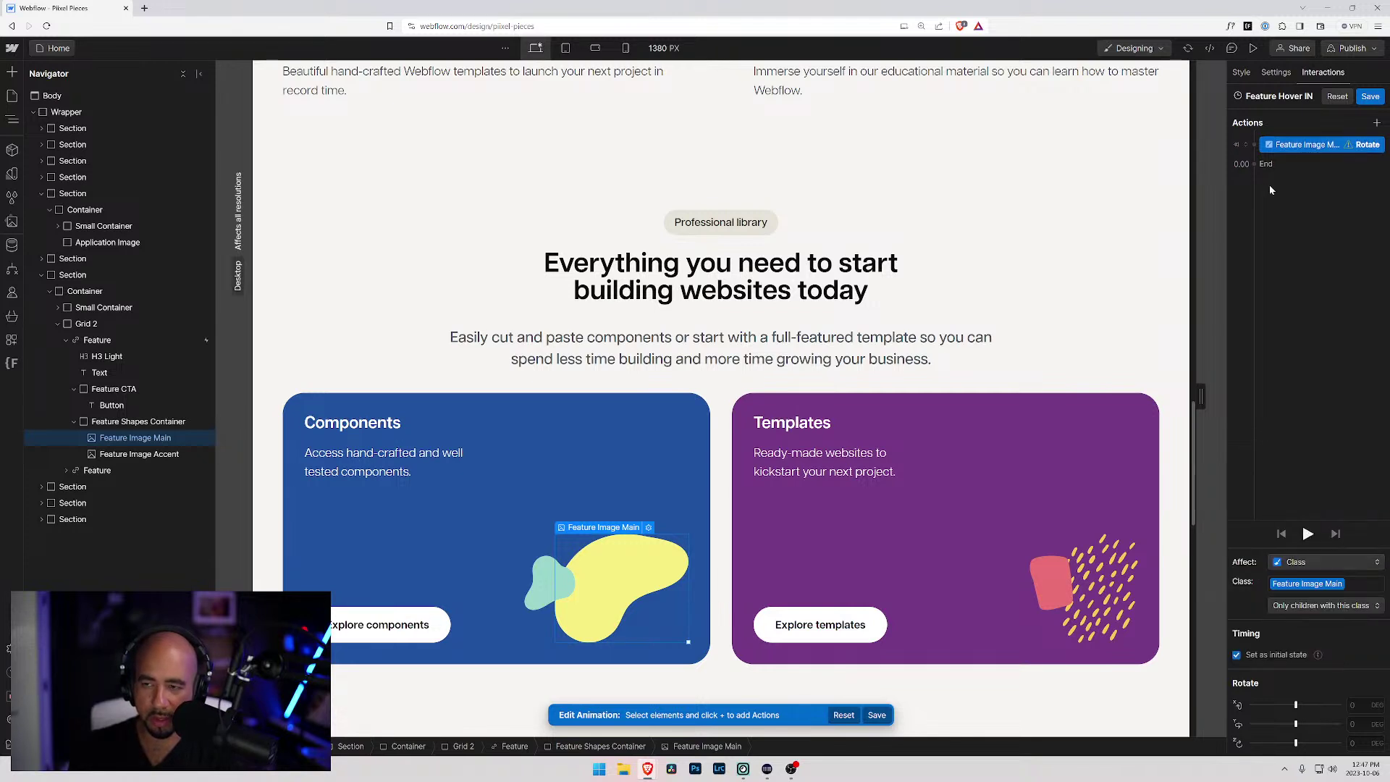
left_click(1259, 156)
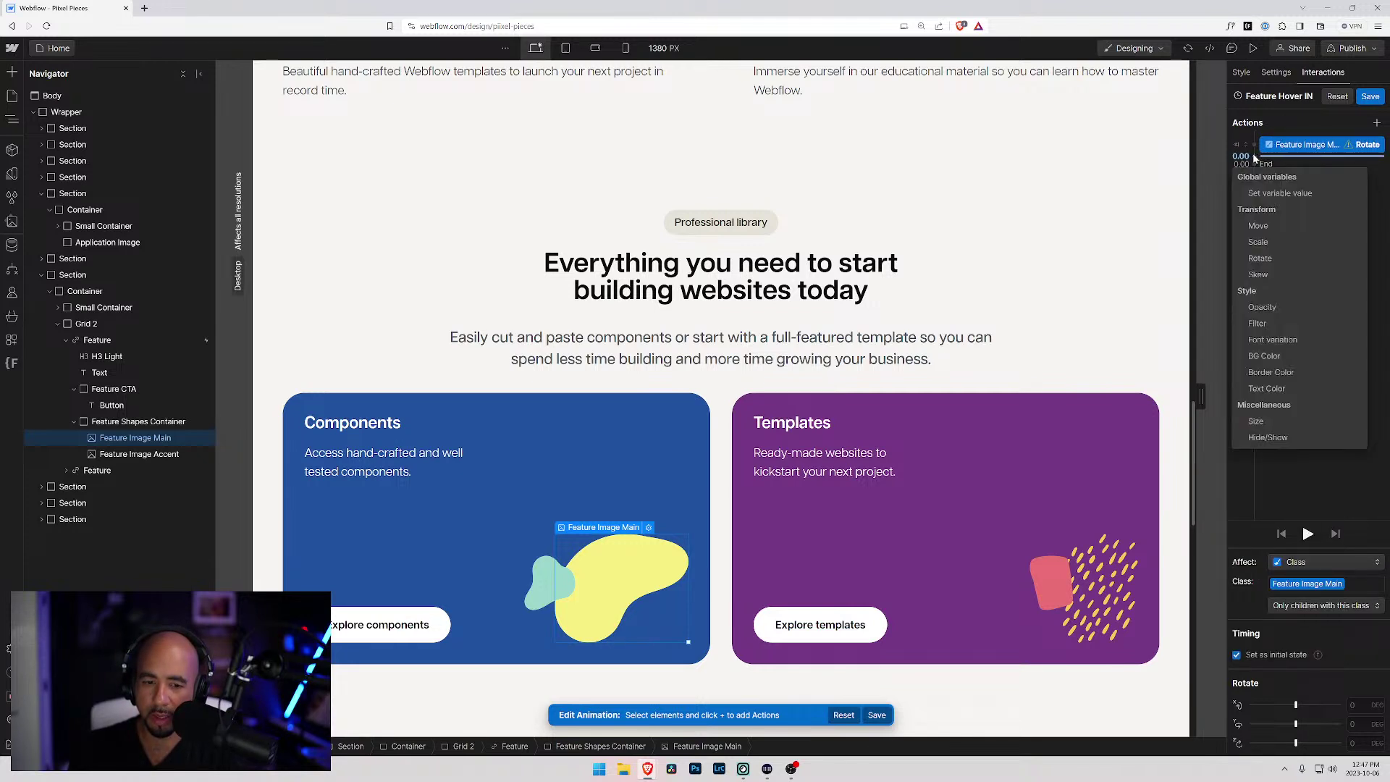
left_click(1261, 258)
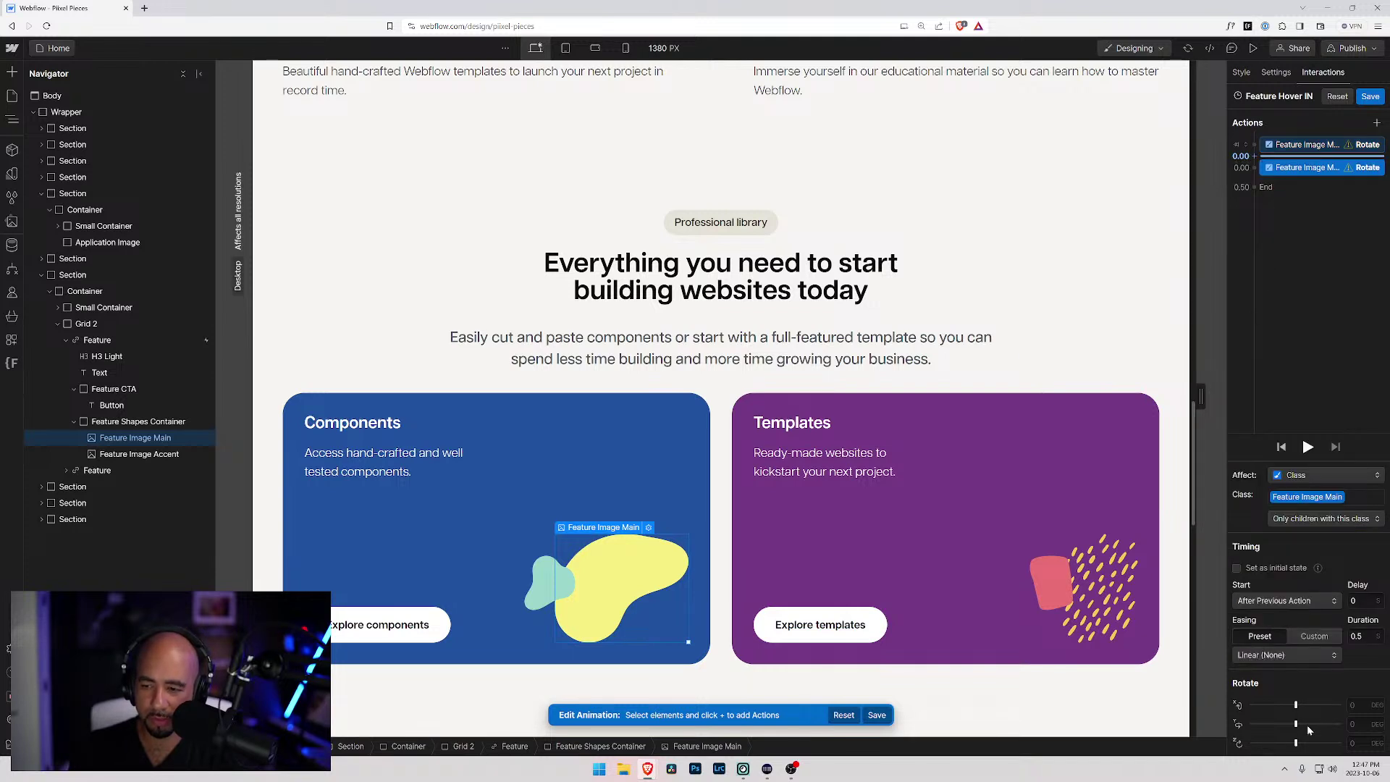
- Set the second Feature Image Main rotation to 15 degrees on the Z axis, with 0.3 seconds duration and Ease In Out easing
left_click_drag(1294, 746, 1300, 744)
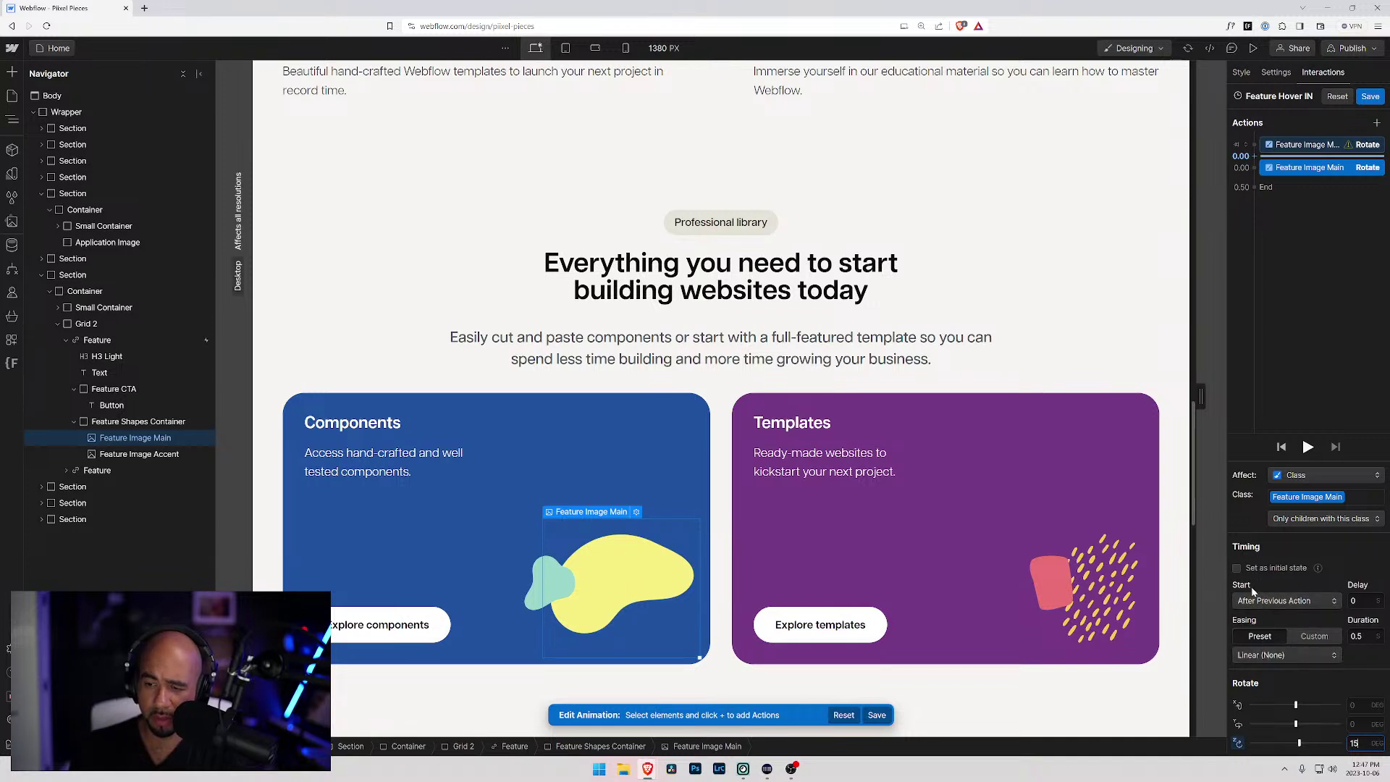
left_click(1358, 635)
type("0.3")
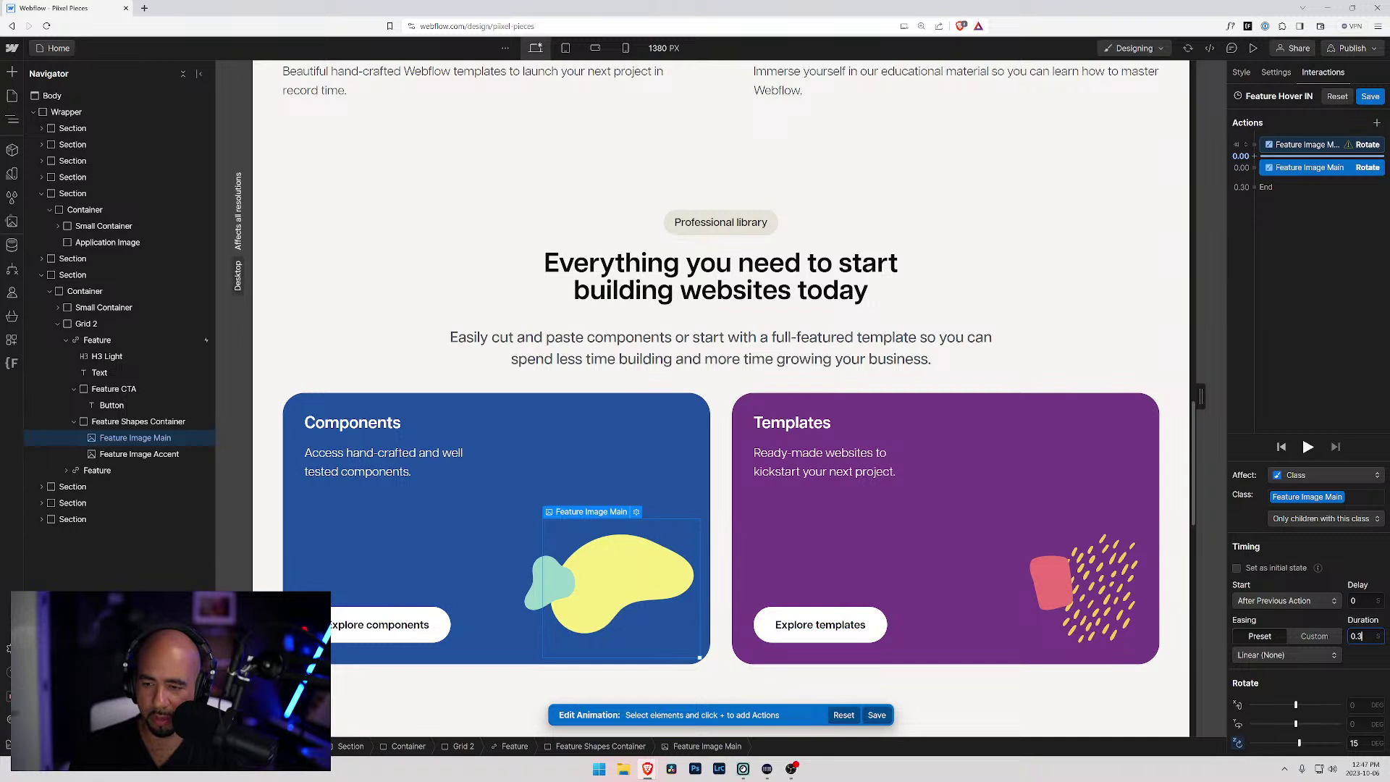
left_click(1285, 654)
left_click(1268, 151)
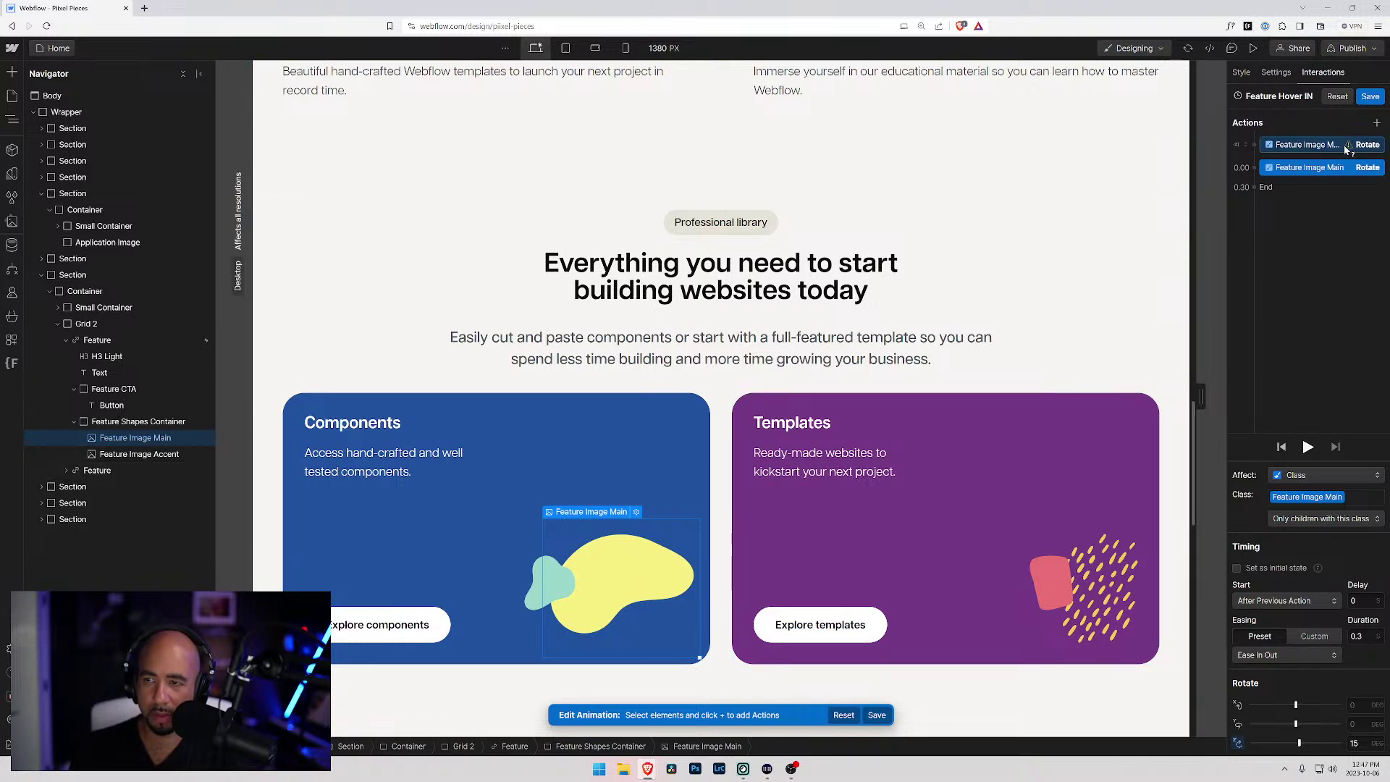
- Set the initial-state rotation of Feature Image Main to 0 degrees on the Z axis
mouse_move(1343, 145)
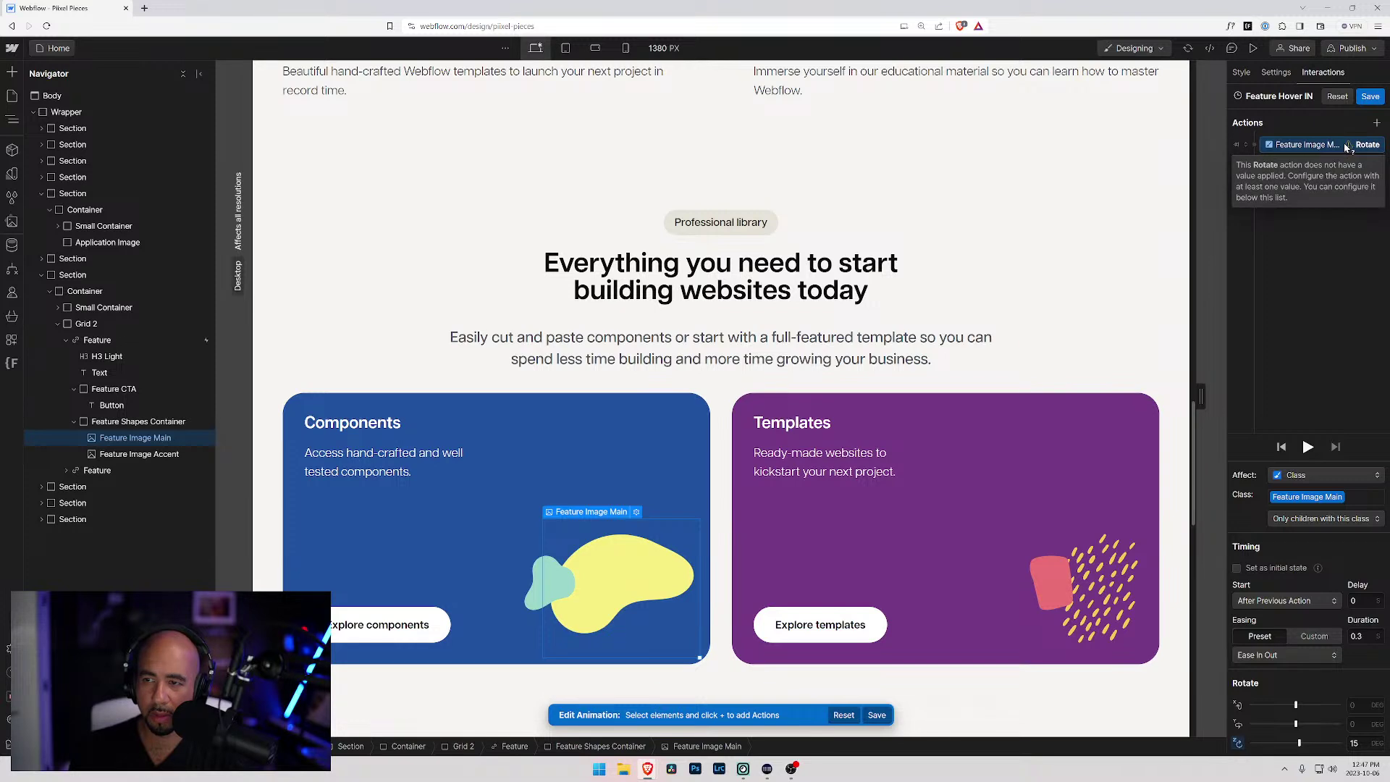
left_click(1322, 145)
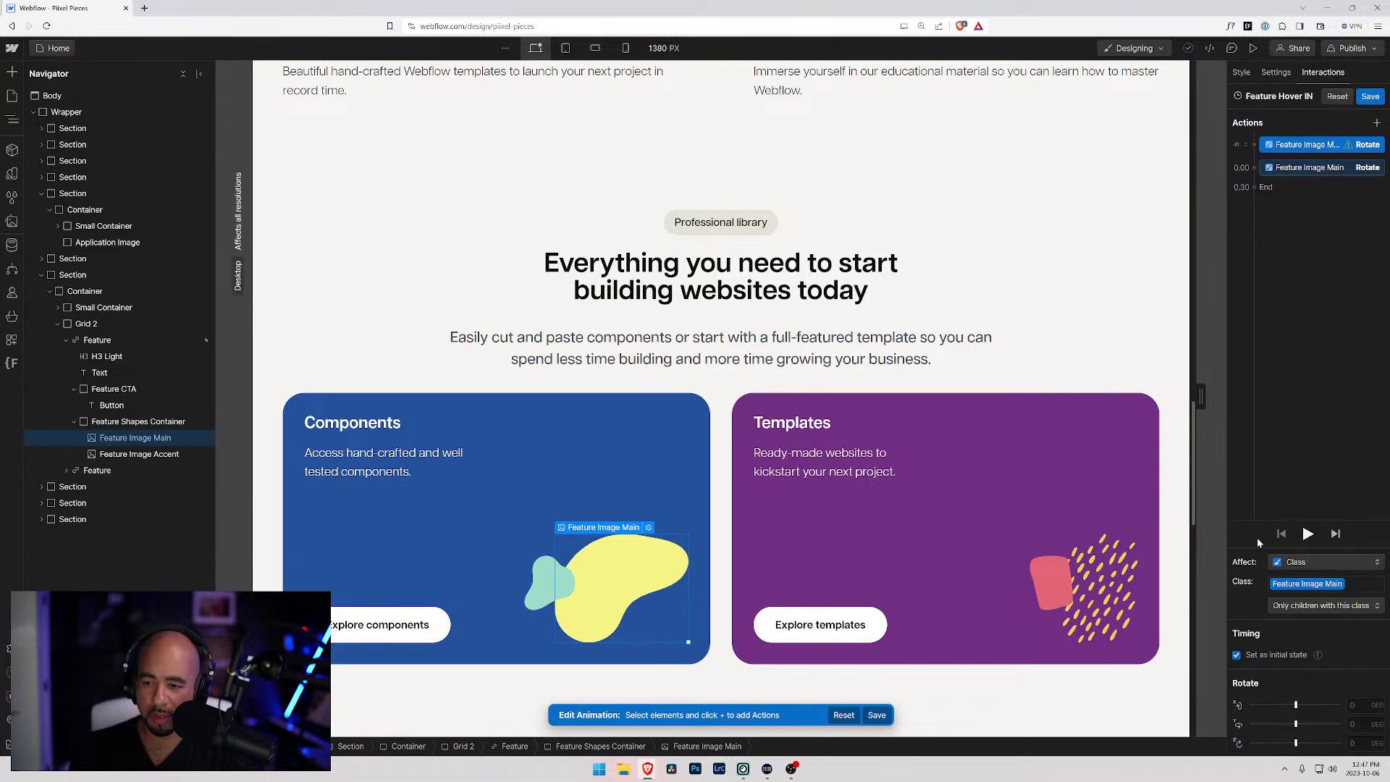
left_click(1352, 743)
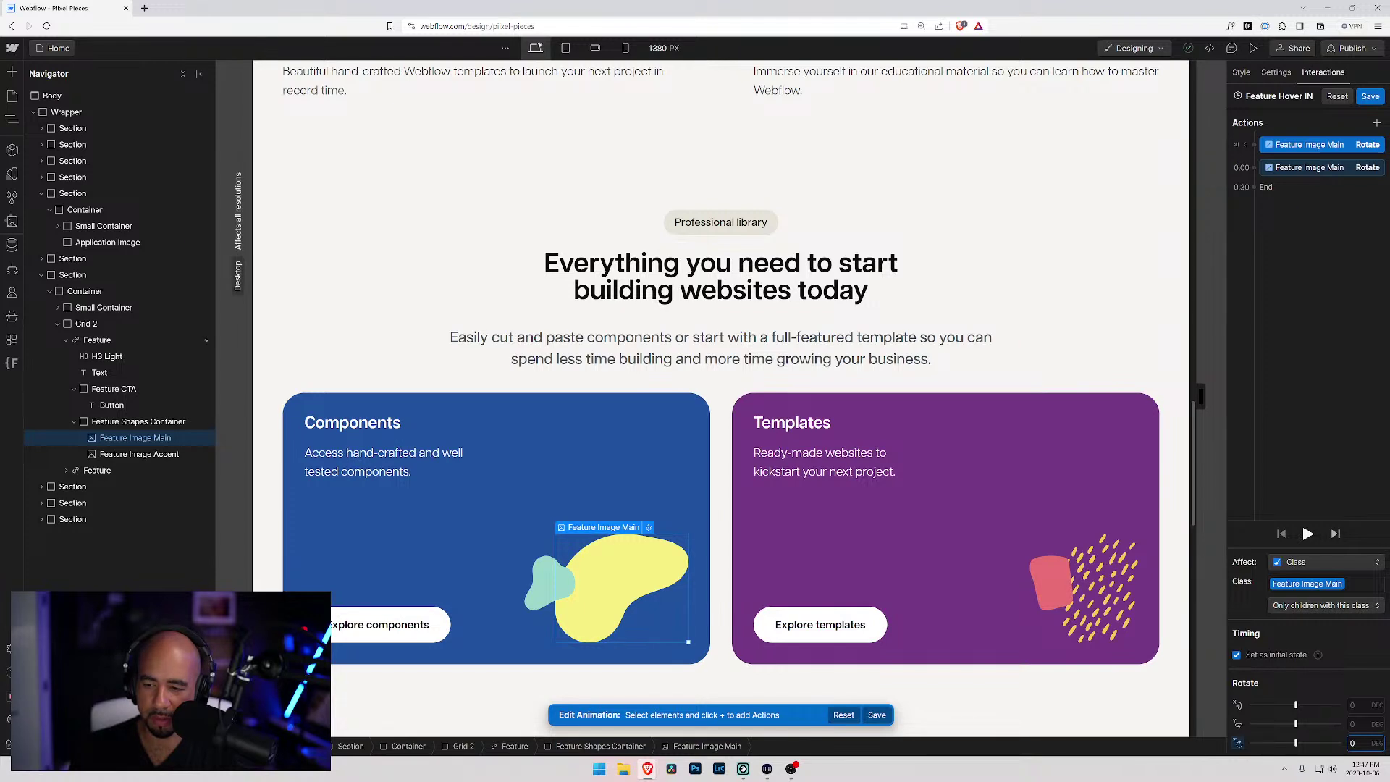
left_click(1286, 222)
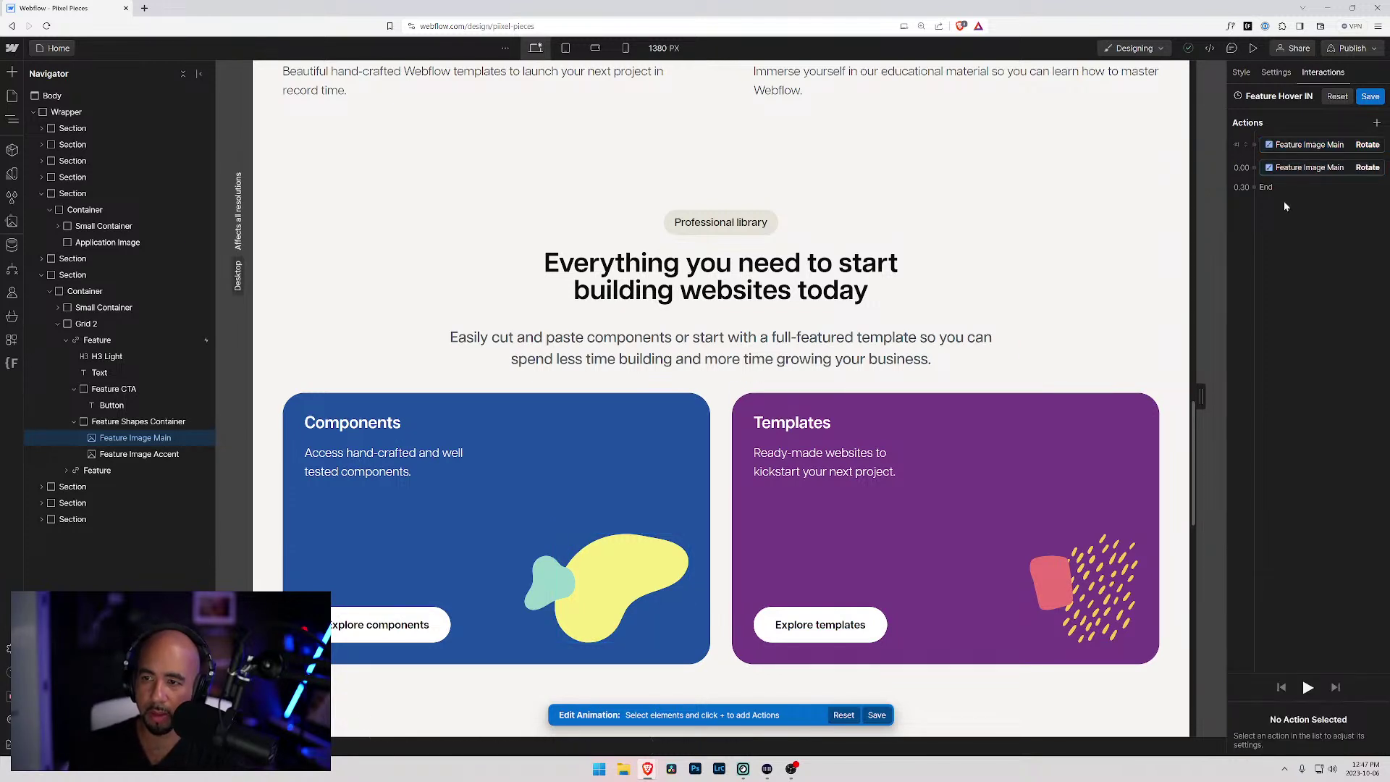
- Mark the second Feature Image Main rotation as an initial state and save the animation
left_click(1309, 167)
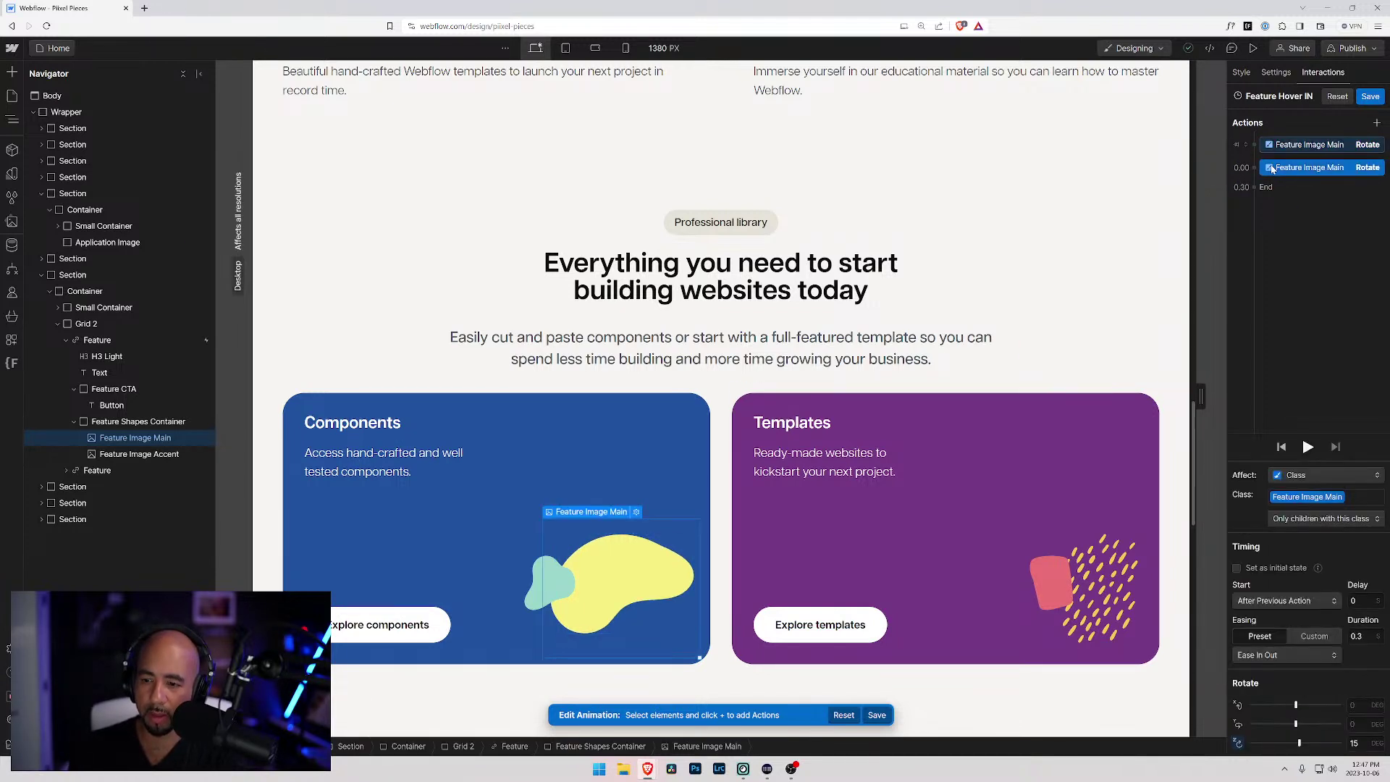
left_click(1304, 570)
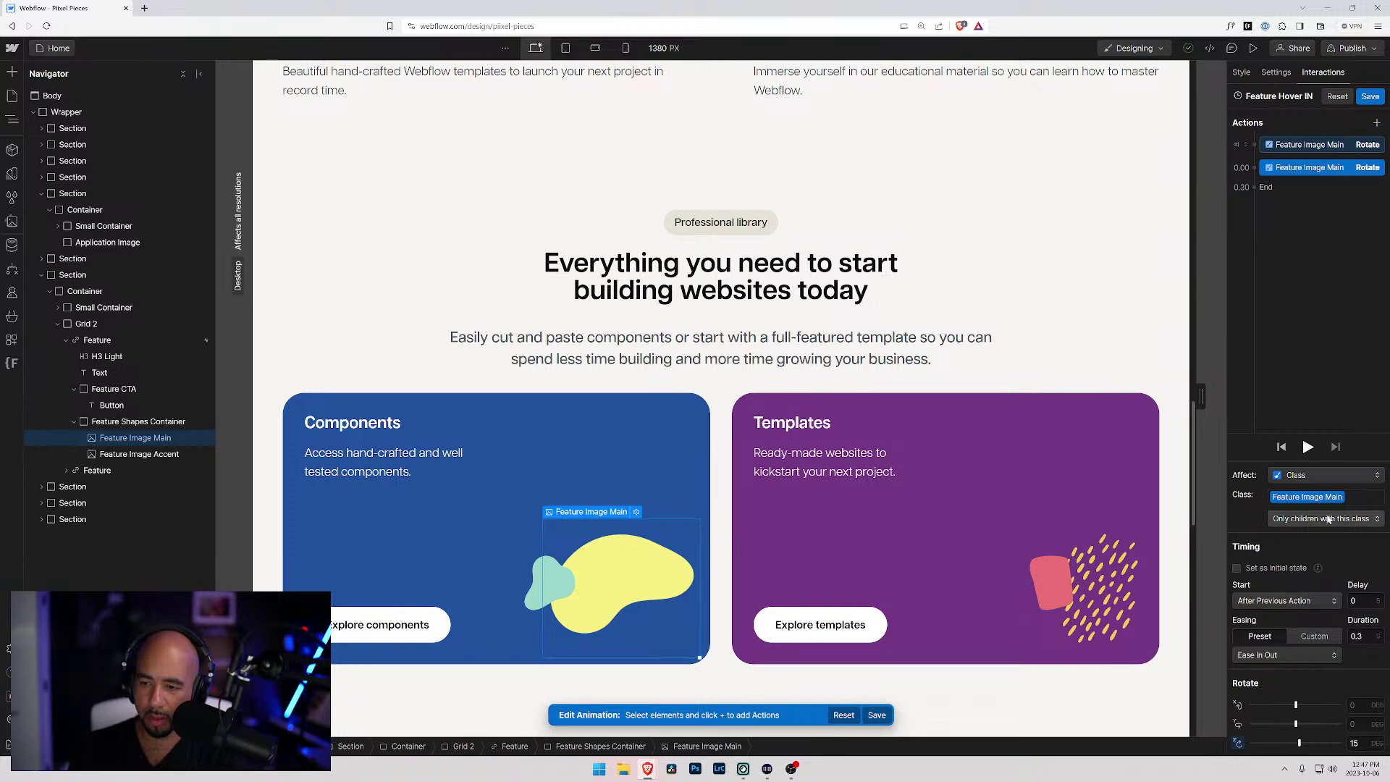
left_click(1295, 568)
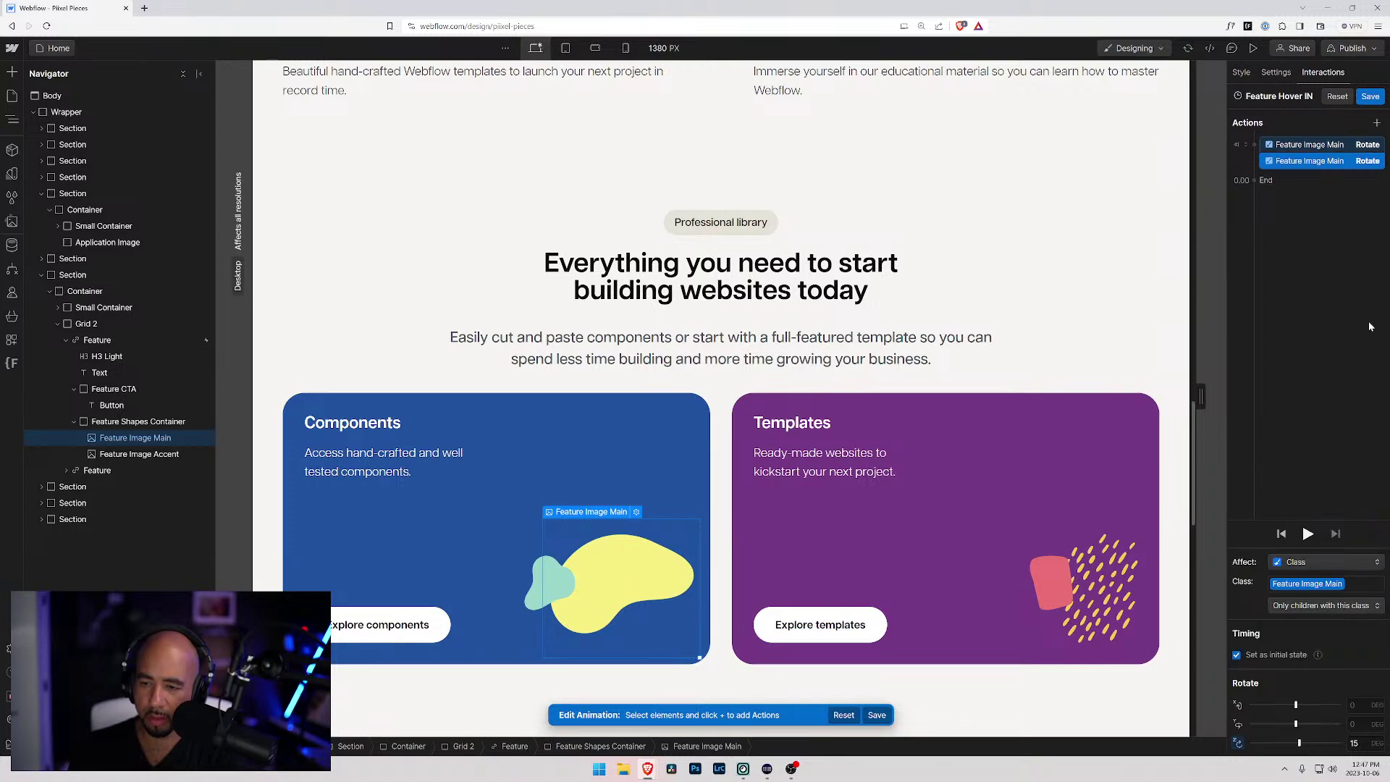
left_click(1371, 97)
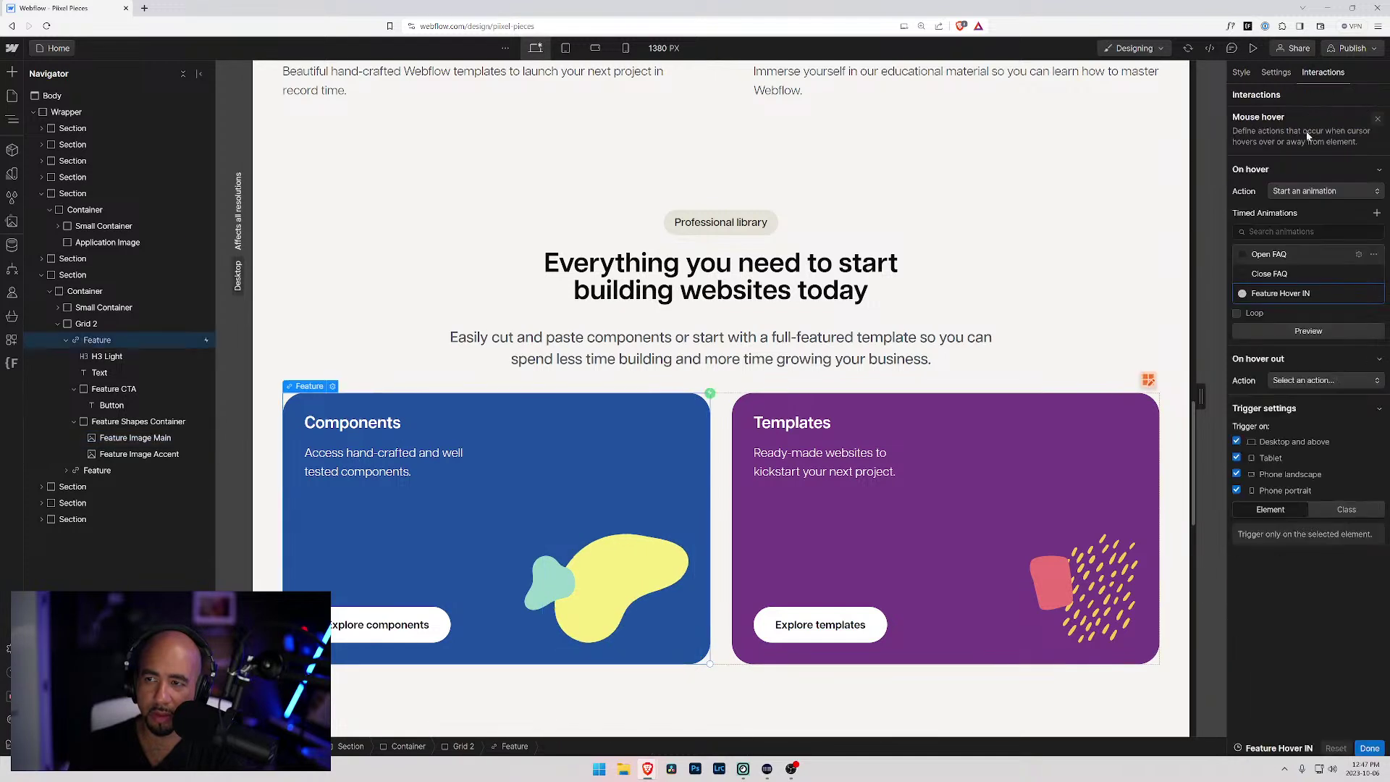
- Reopen the Feature Hover IN animation and add an initial-state Rotate action for Feature Image Accent at 0 degrees on the Z axis
left_click(1268, 330)
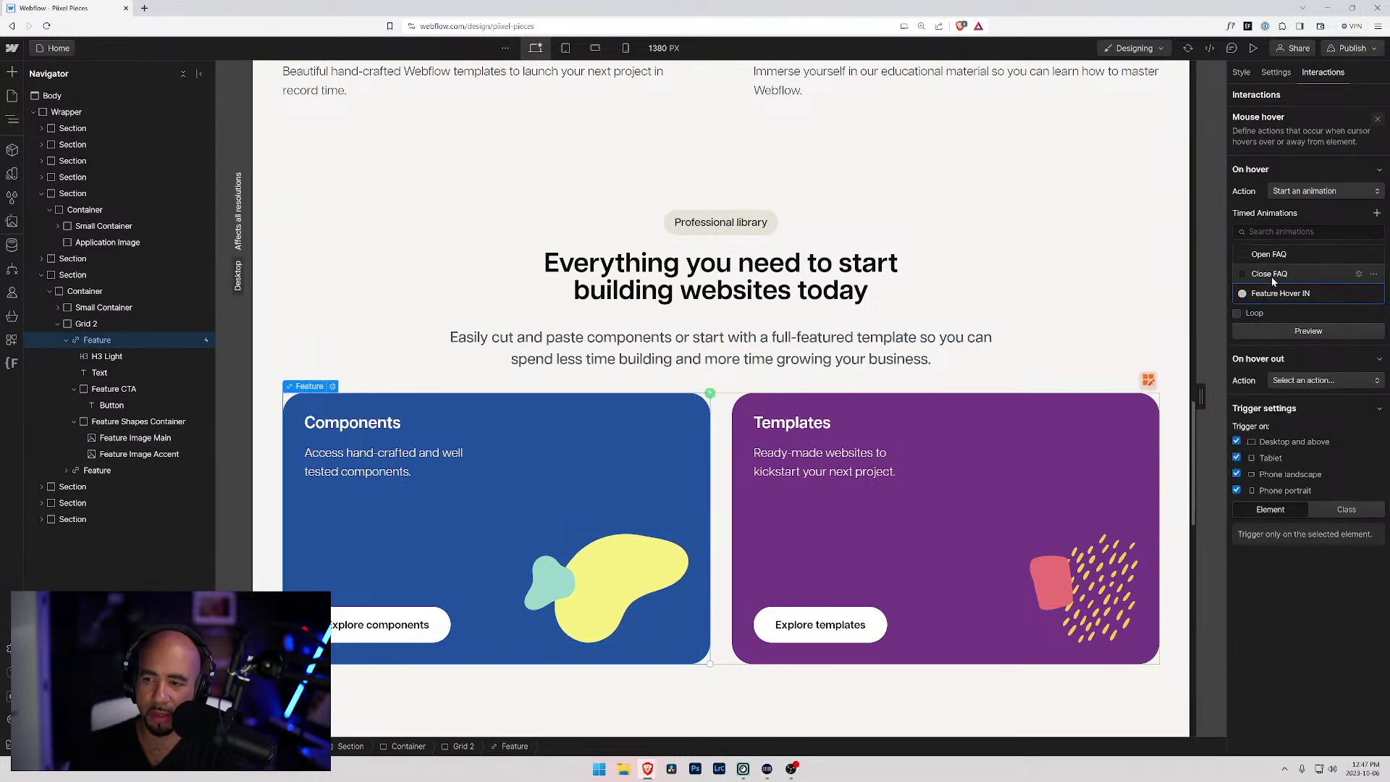
left_click(1359, 295)
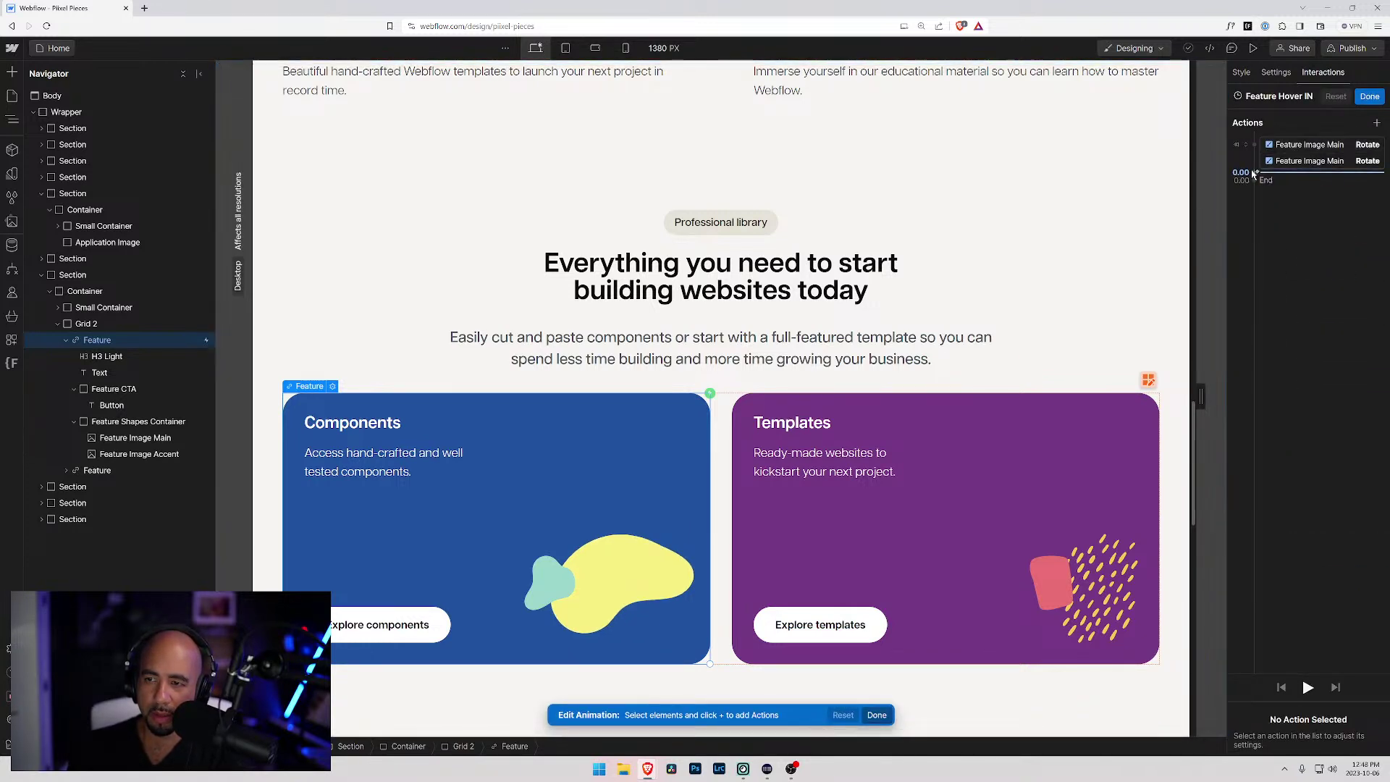
left_click(1254, 172)
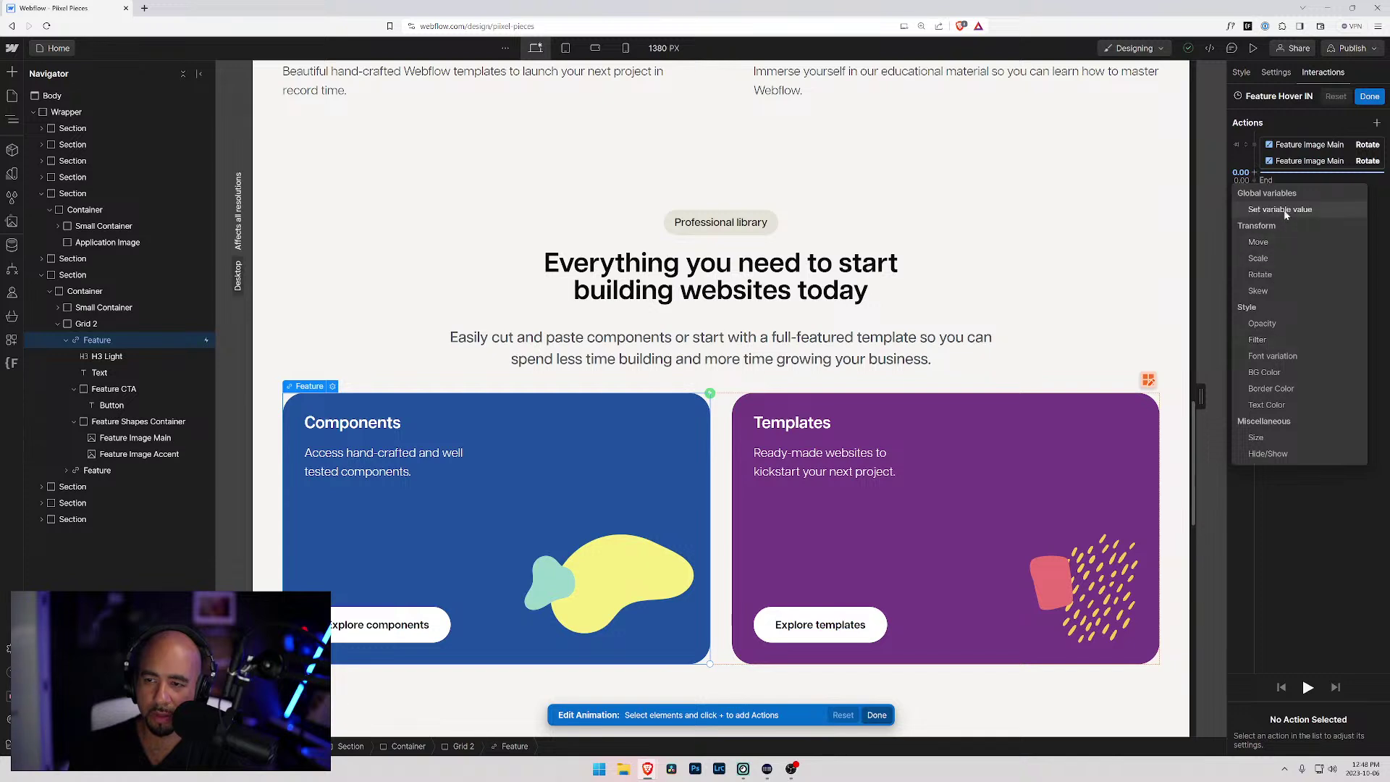
left_click(145, 443)
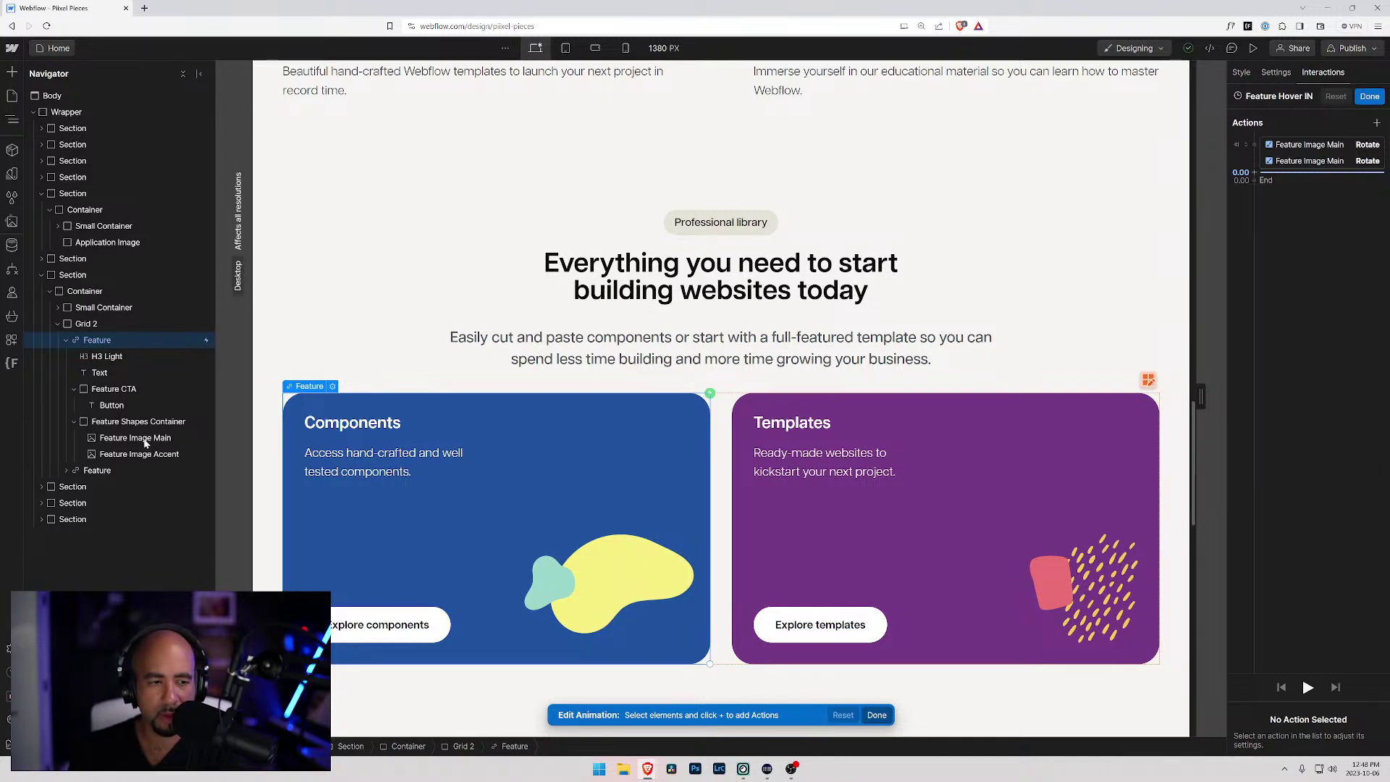
left_click(144, 443)
left_click(142, 454)
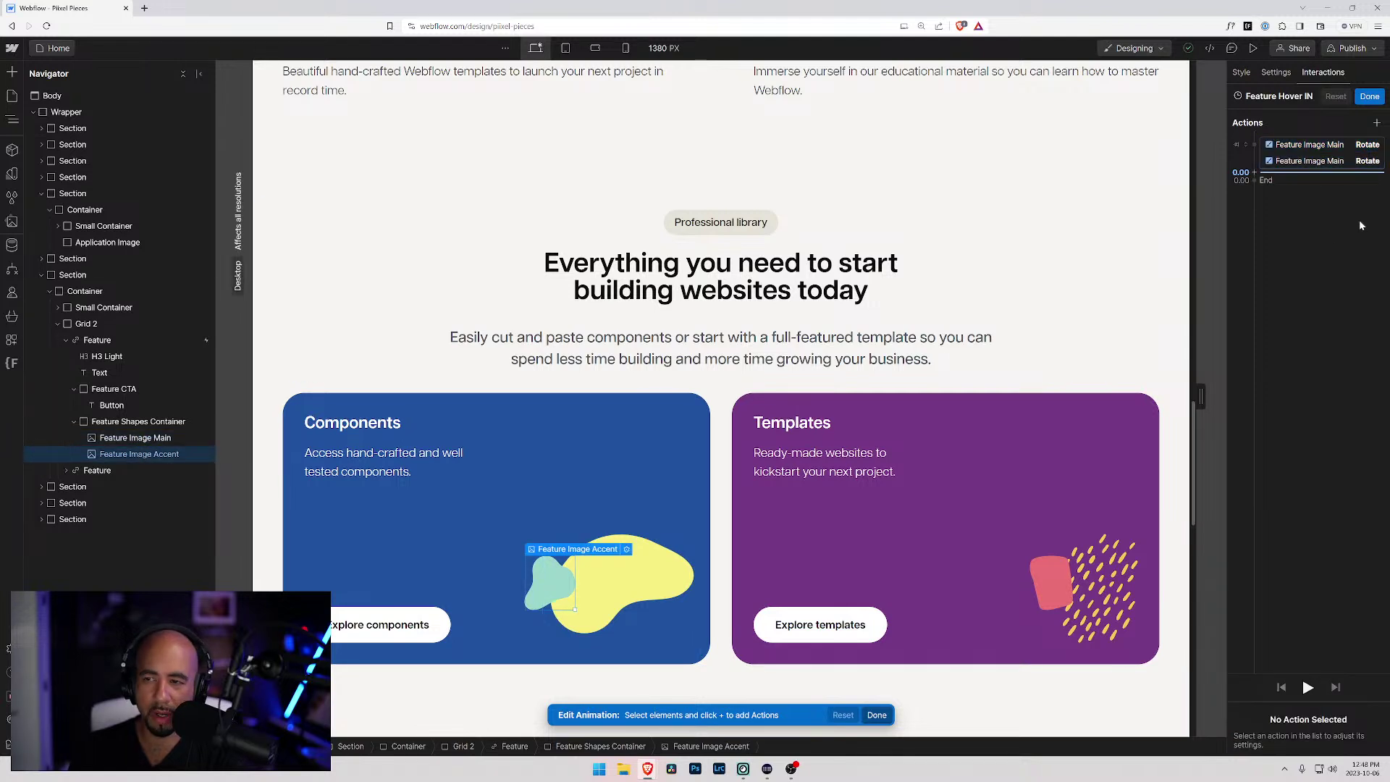
left_click(1255, 173)
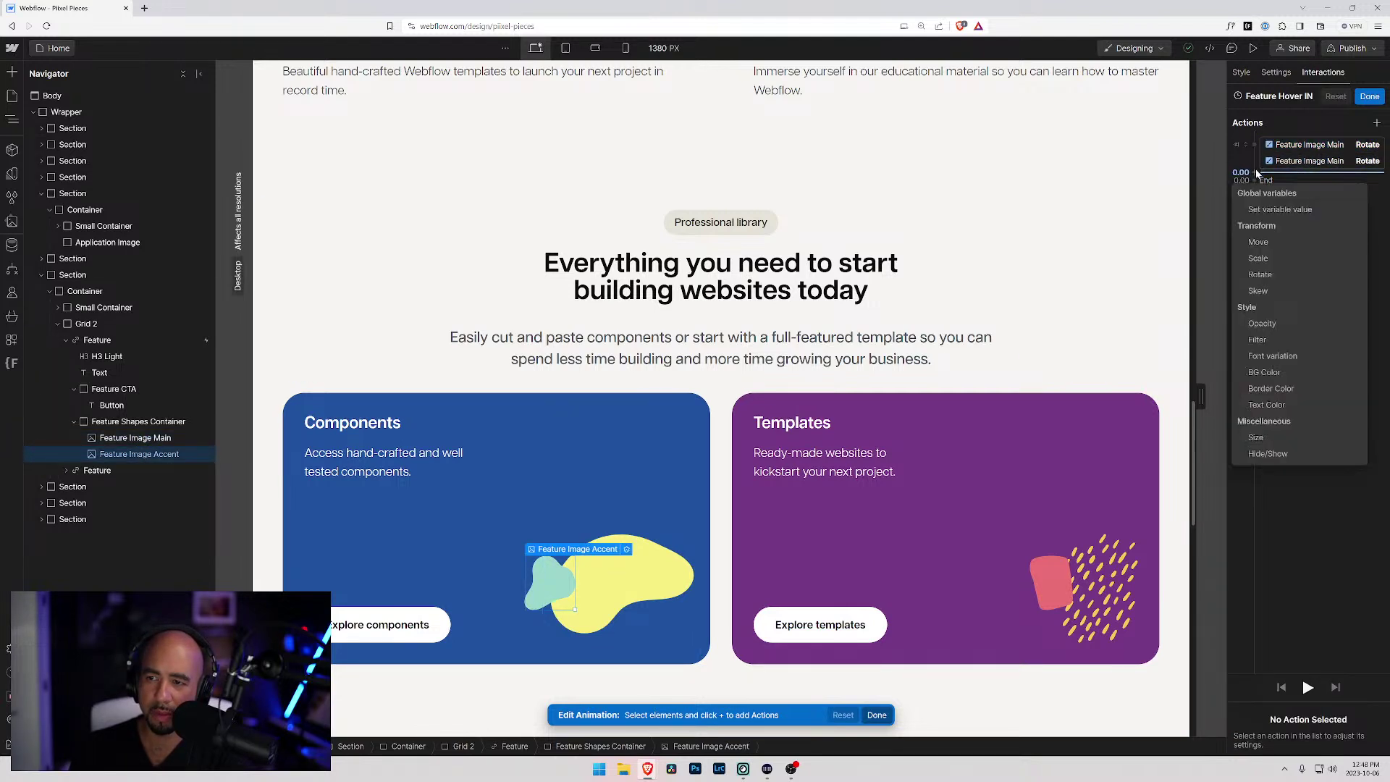
left_click(1260, 275)
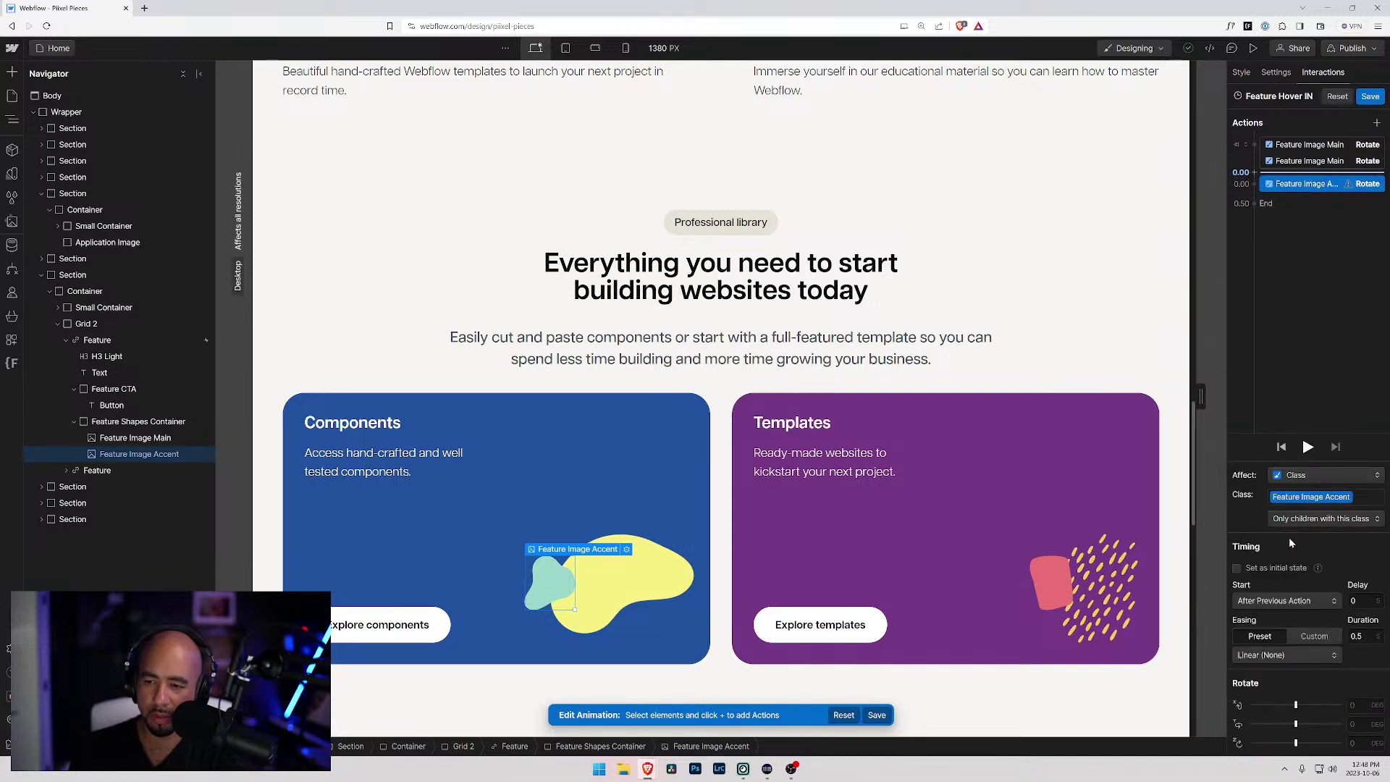
left_click(1236, 568)
left_click(1349, 744)
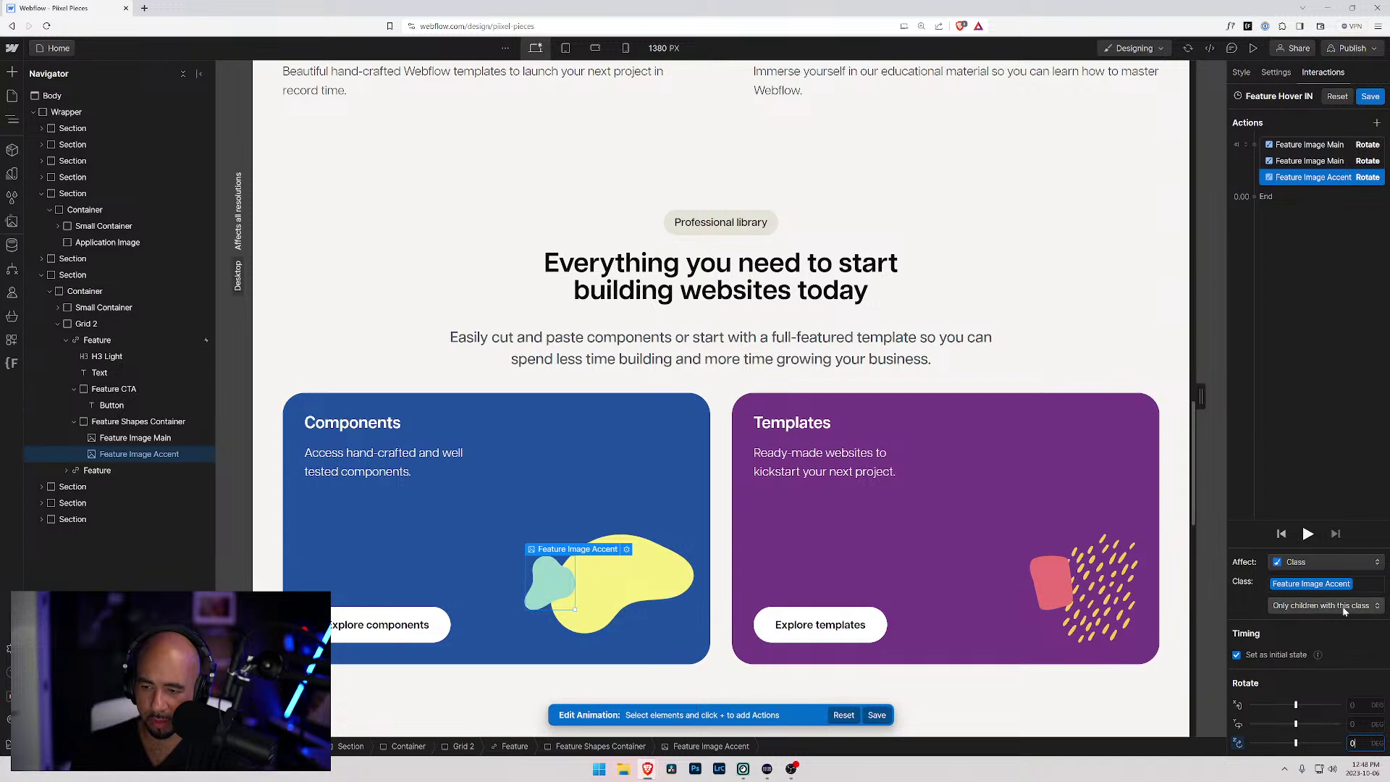
- Add a second Rotate action for Feature Image Accent with 0.3 seconds duration and -11 degrees on the Z axis
left_click(1254, 188)
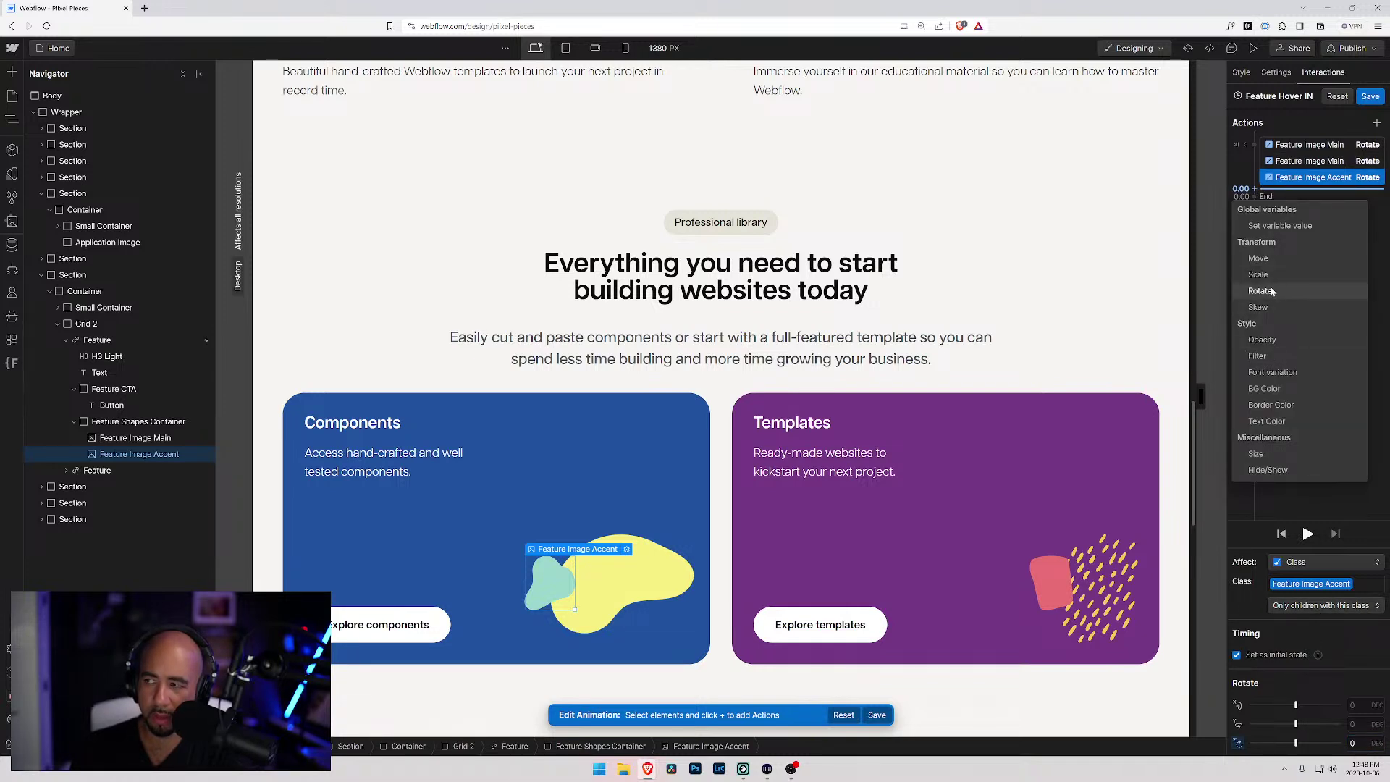
left_click(1271, 291)
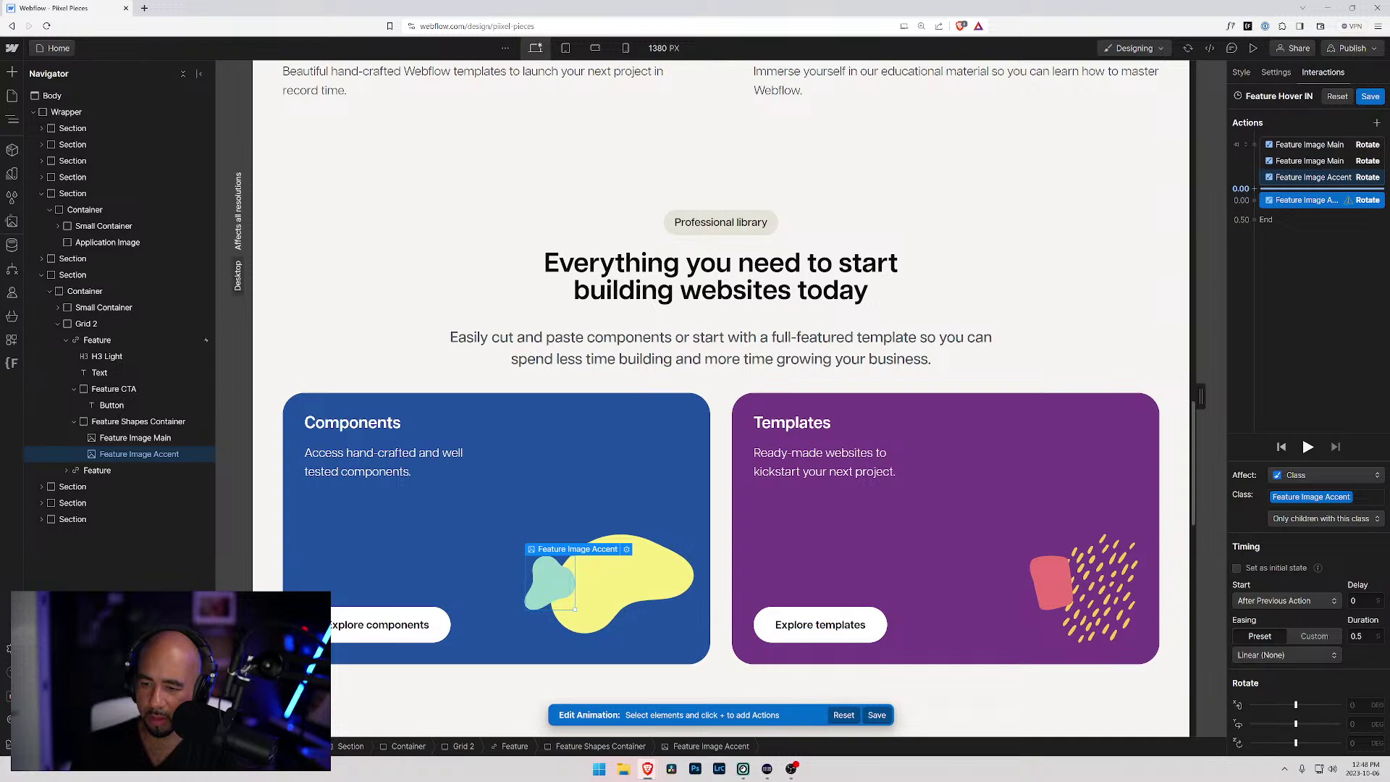
left_click(1357, 635)
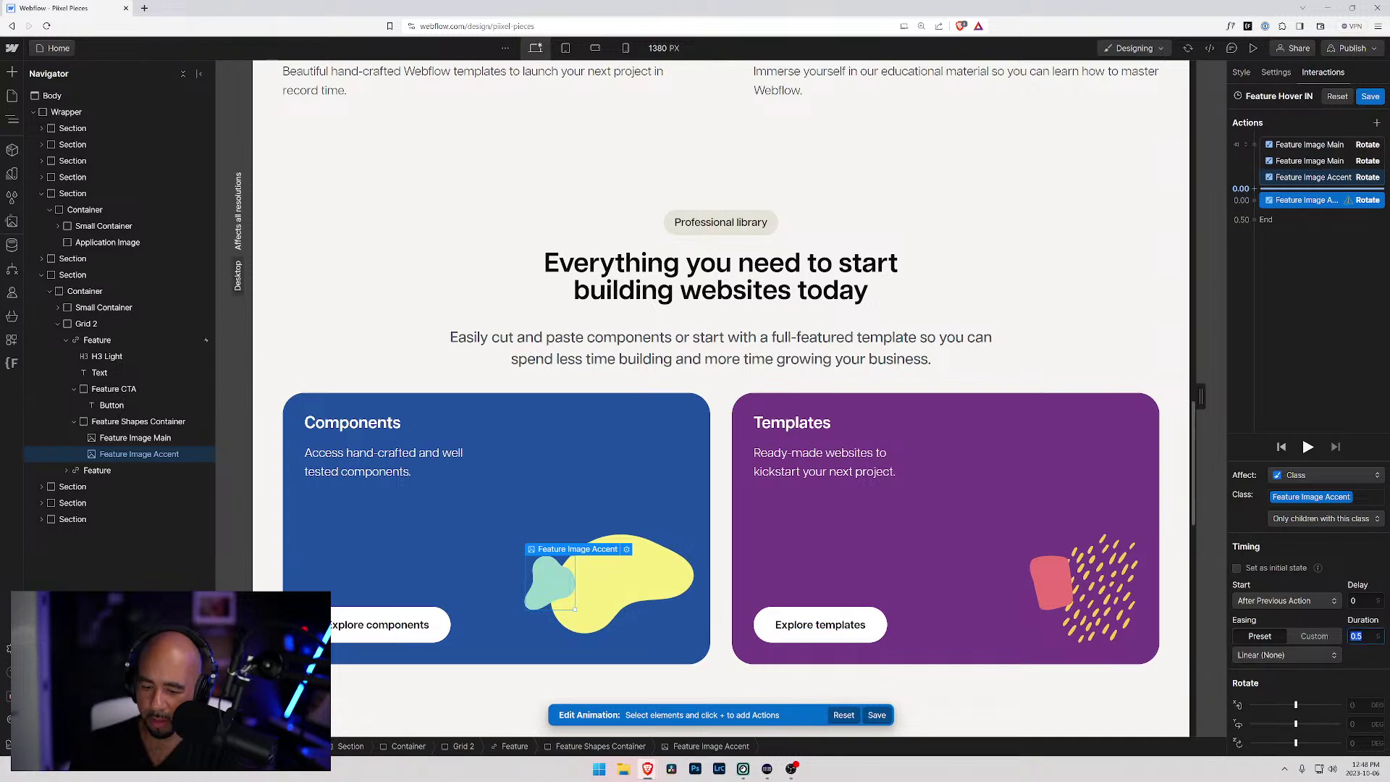
key("BackSpace")
type("3")
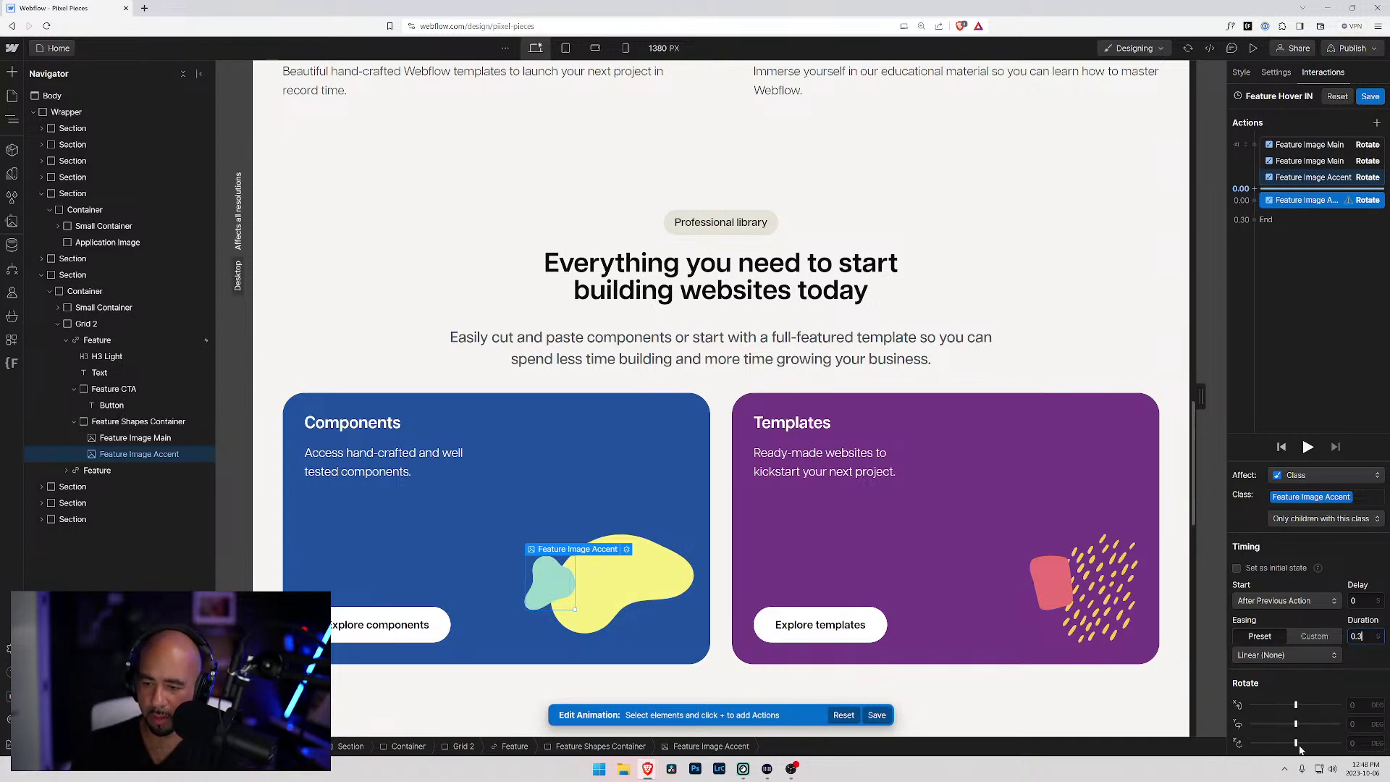
left_click_drag(1295, 742, 1294, 742)
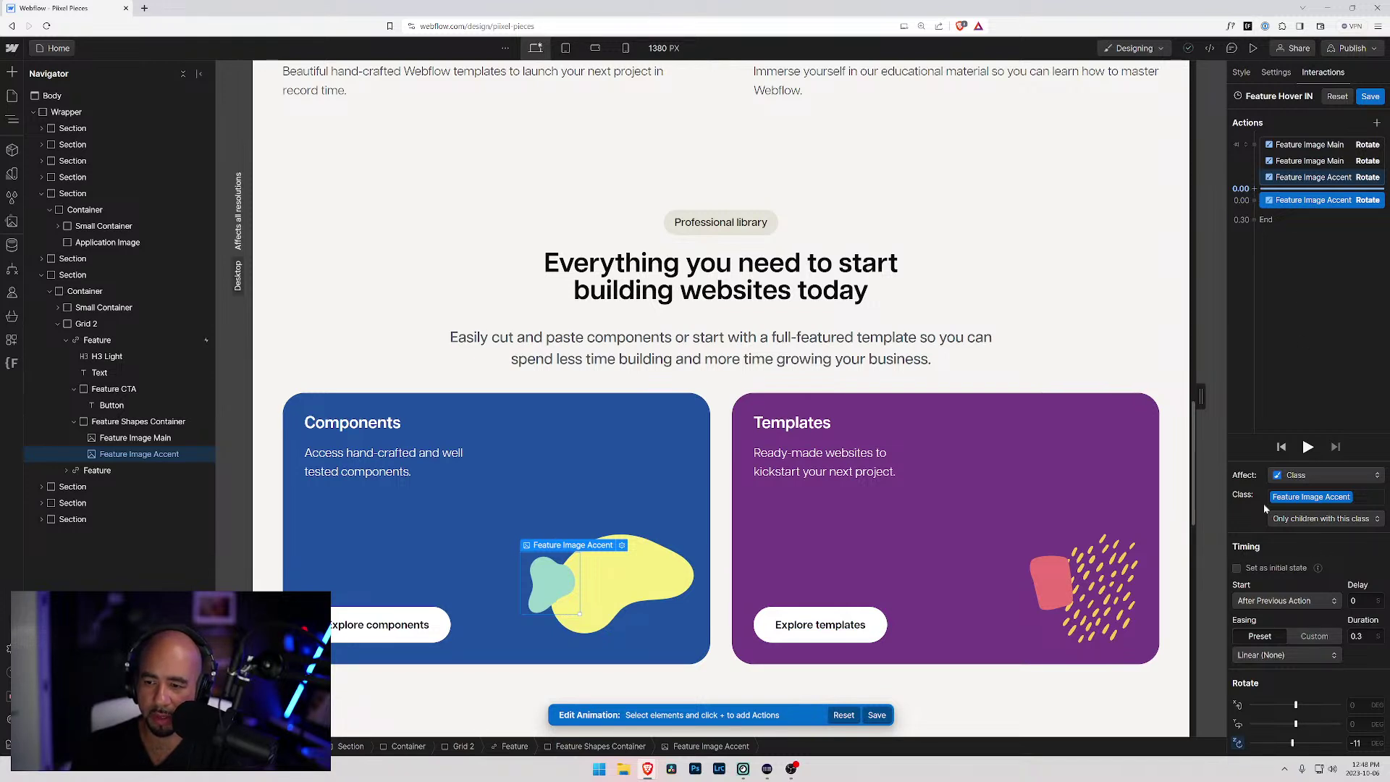
left_click(1237, 568)
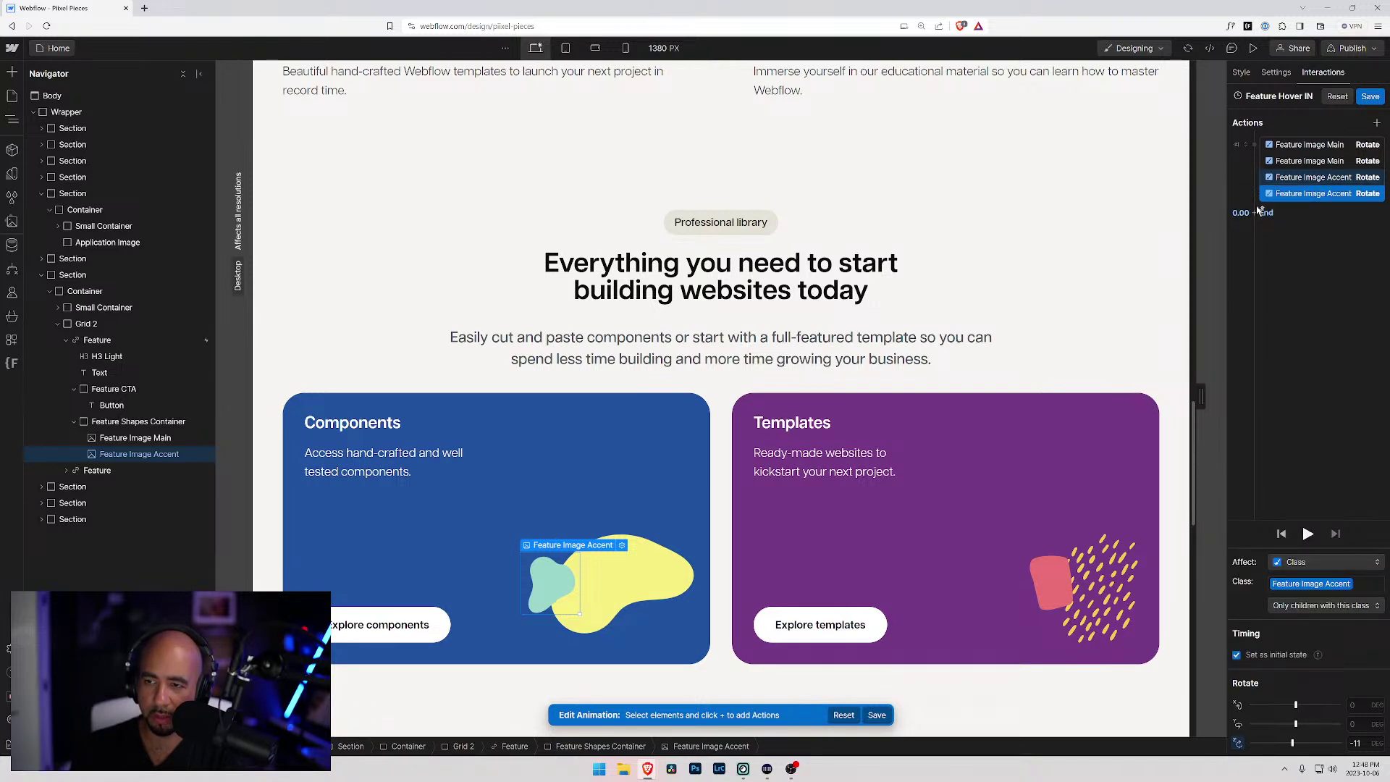
left_click(1237, 656)
left_click(1272, 615)
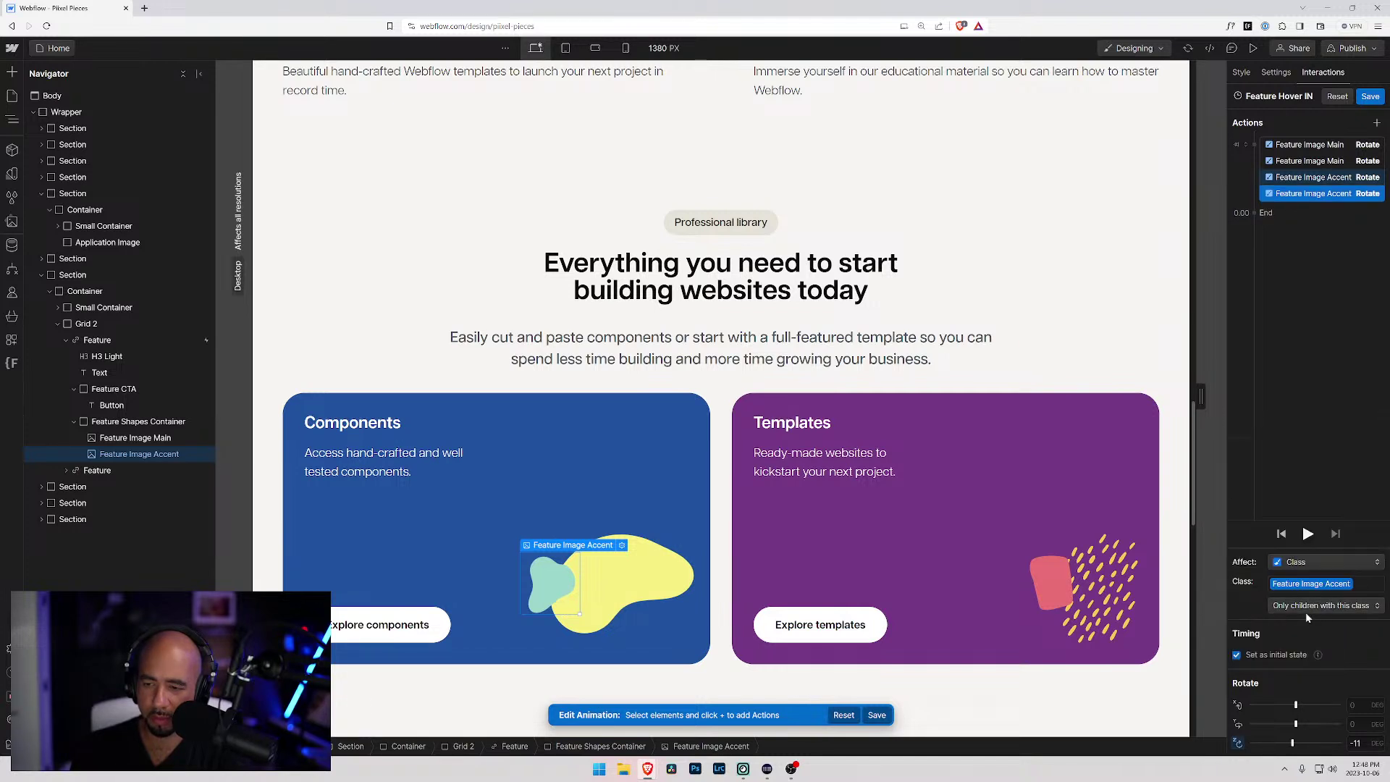
left_click(1237, 655)
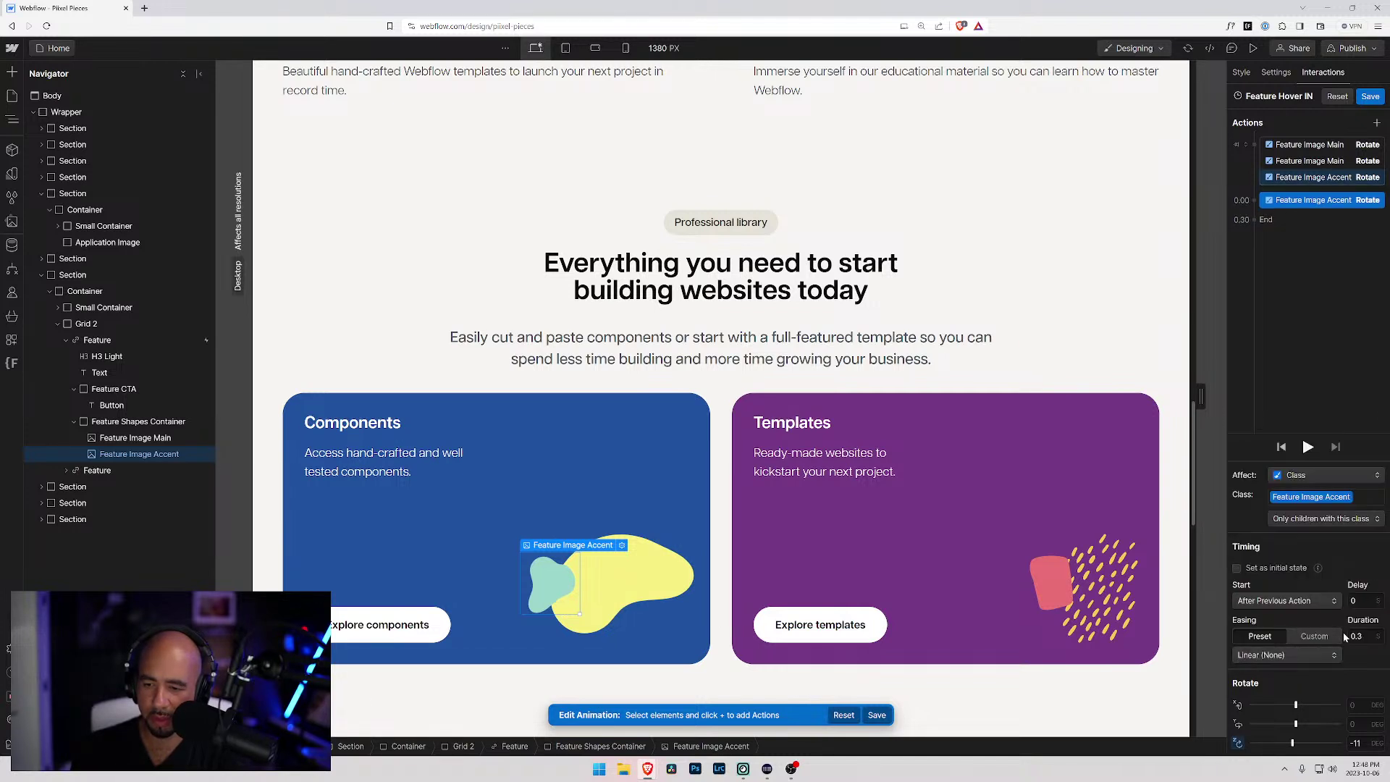
- Try to make the -11 degree Feature Image Accent rotation start with the previous action
left_click(1323, 601)
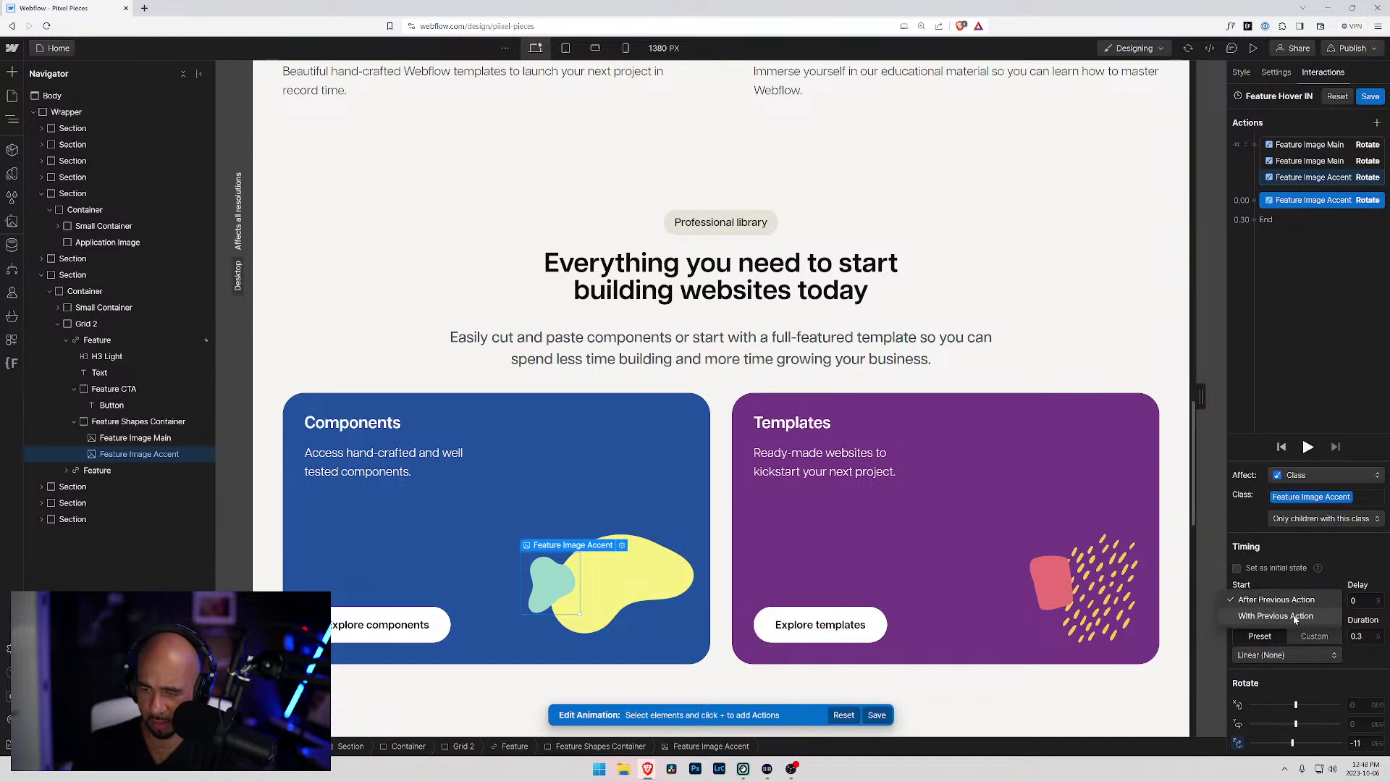
left_click(1294, 616)
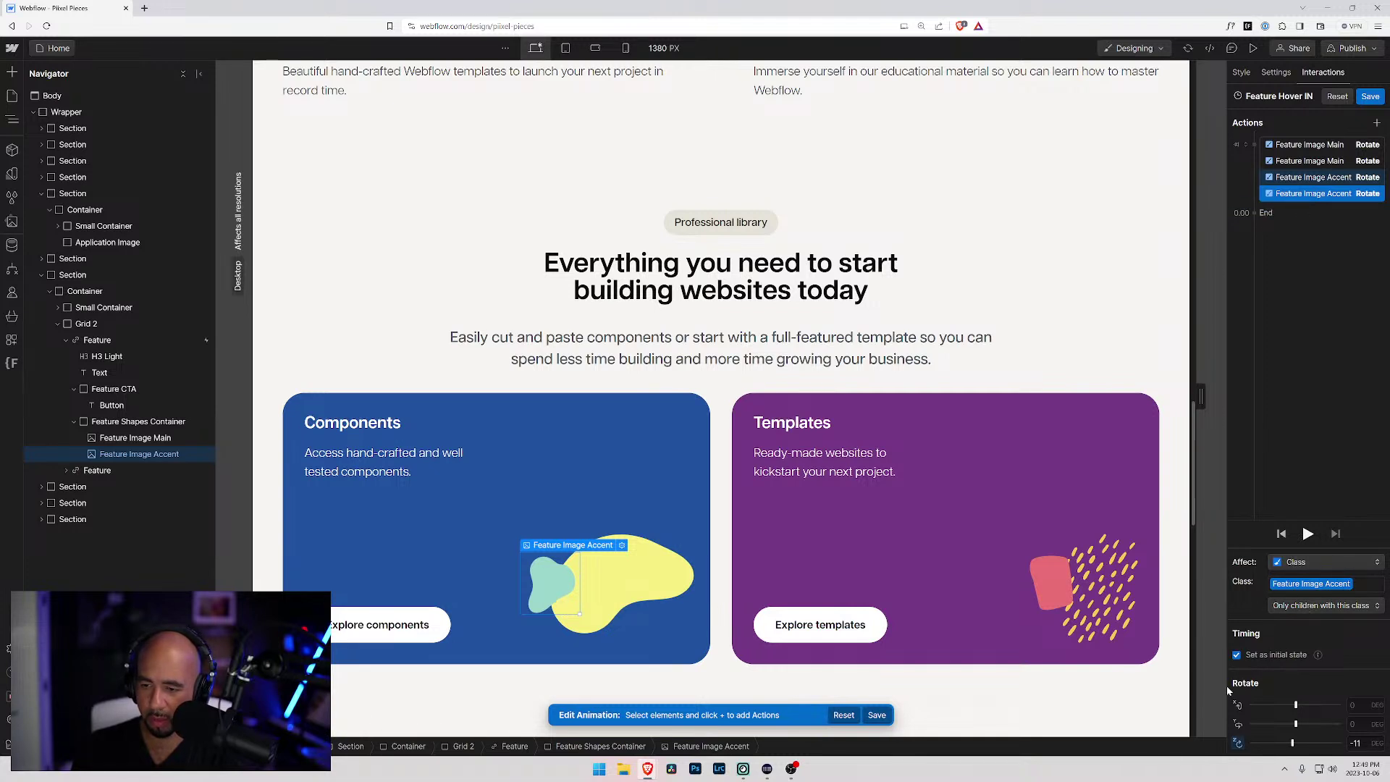
left_click(1236, 654)
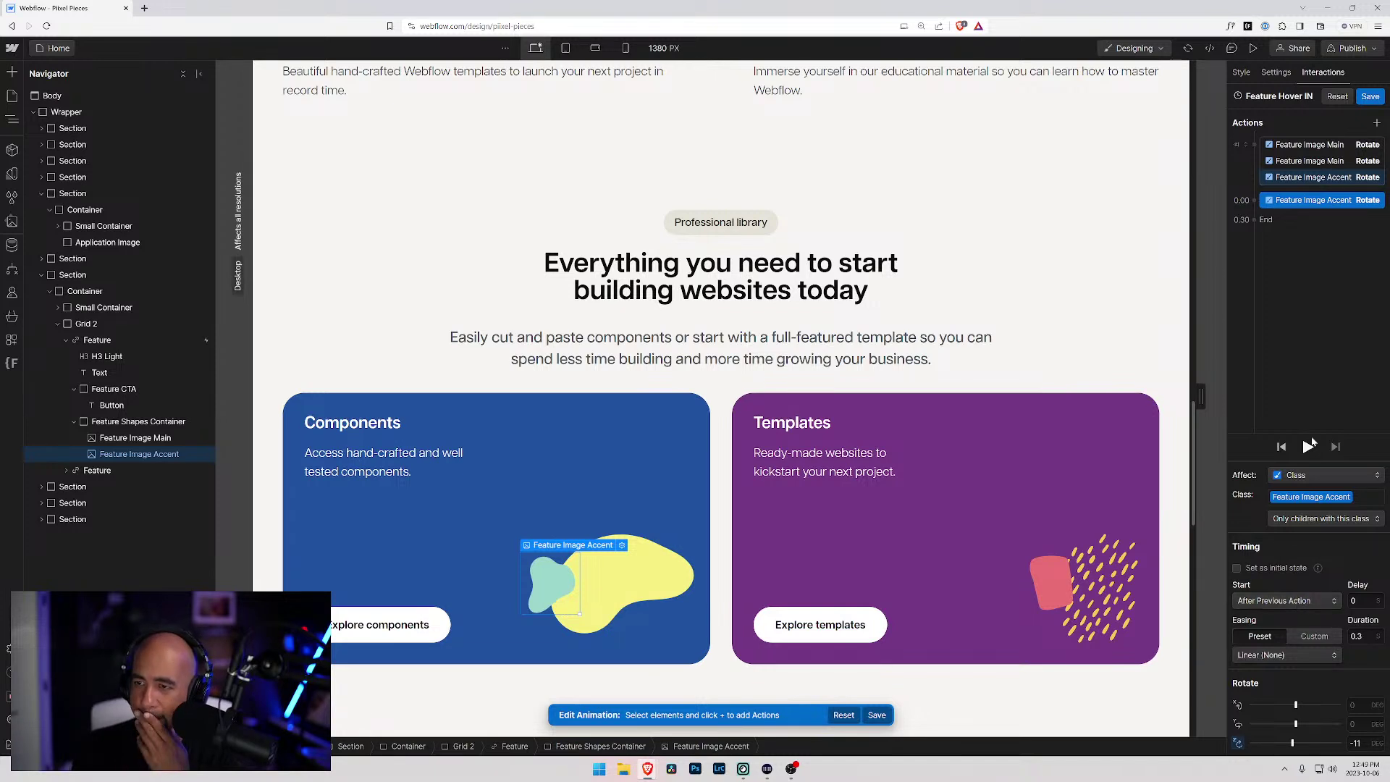
left_click(1316, 177)
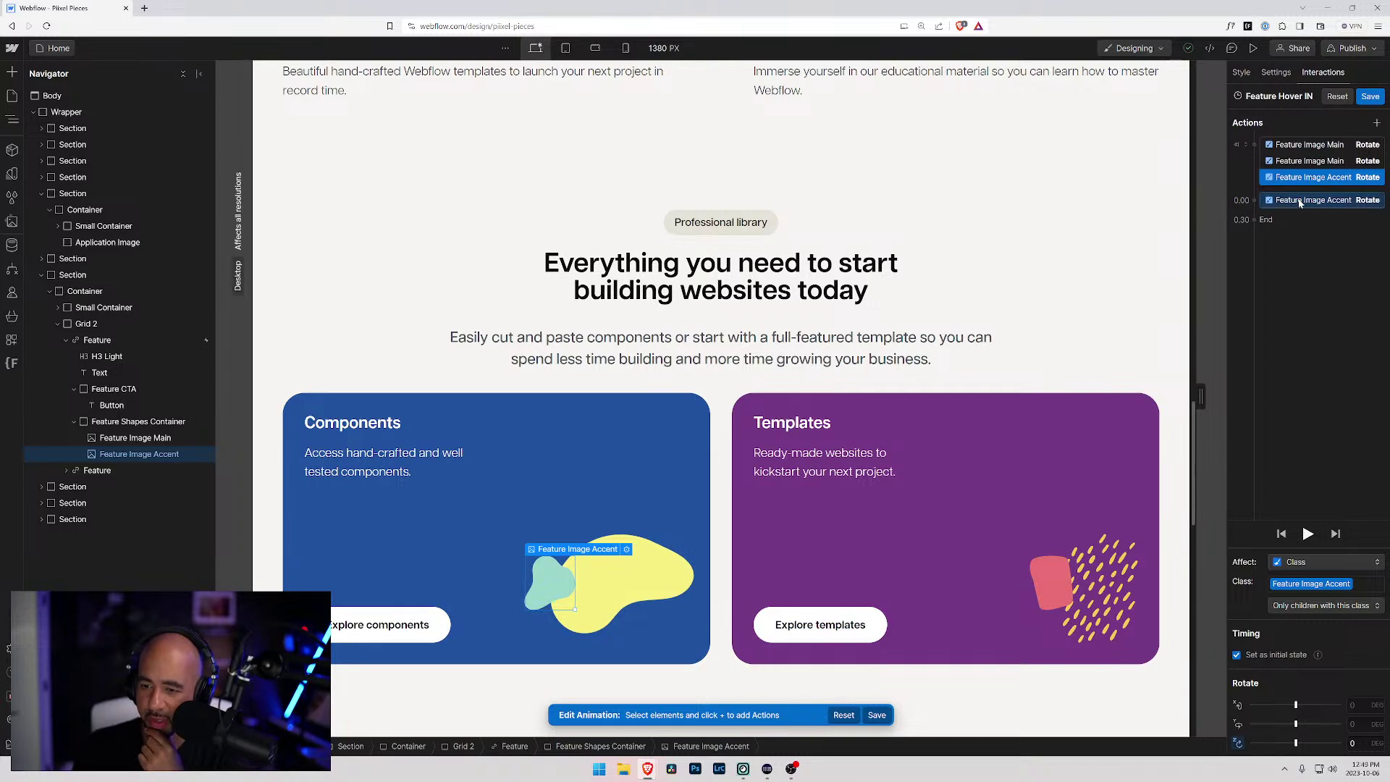
left_click(1303, 201)
left_click_drag(1293, 185, 1284, 183)
left_click(1285, 200)
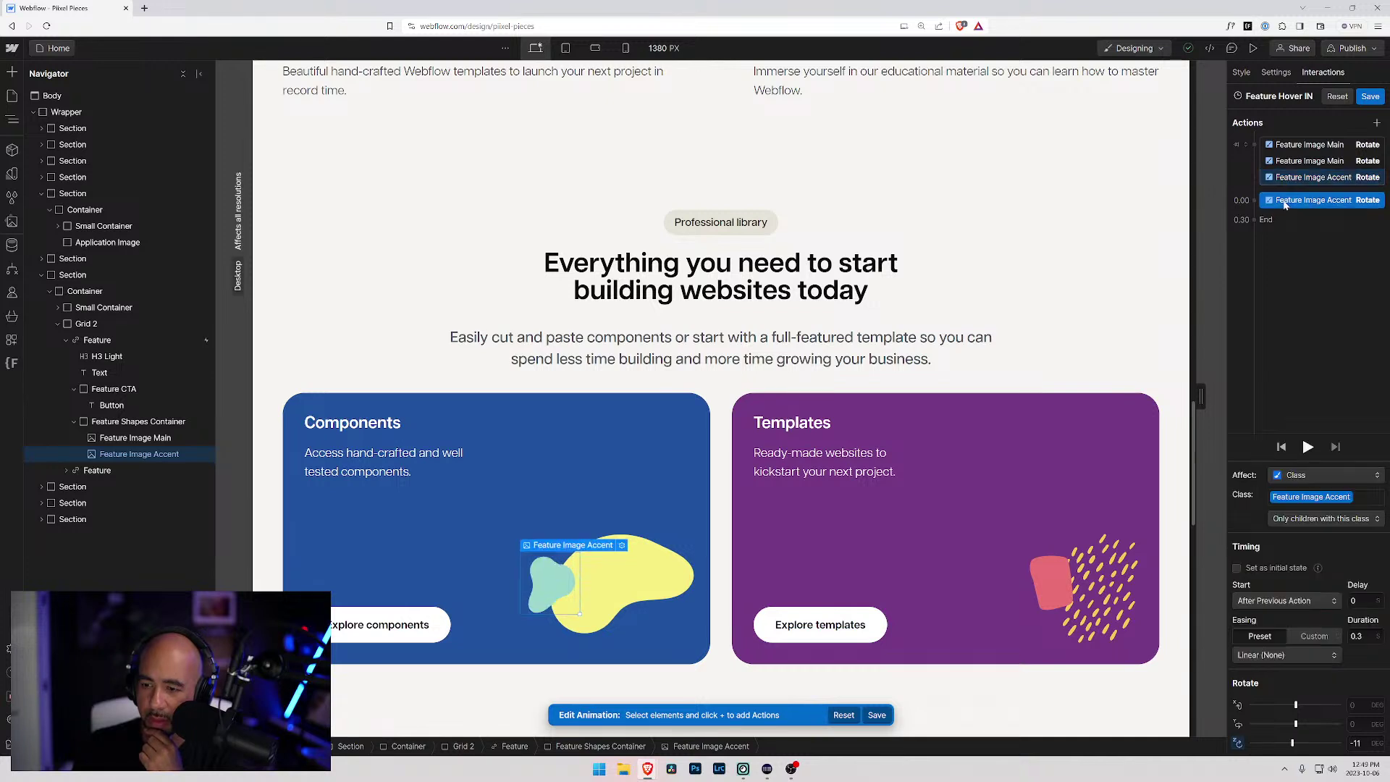
left_click(1278, 600)
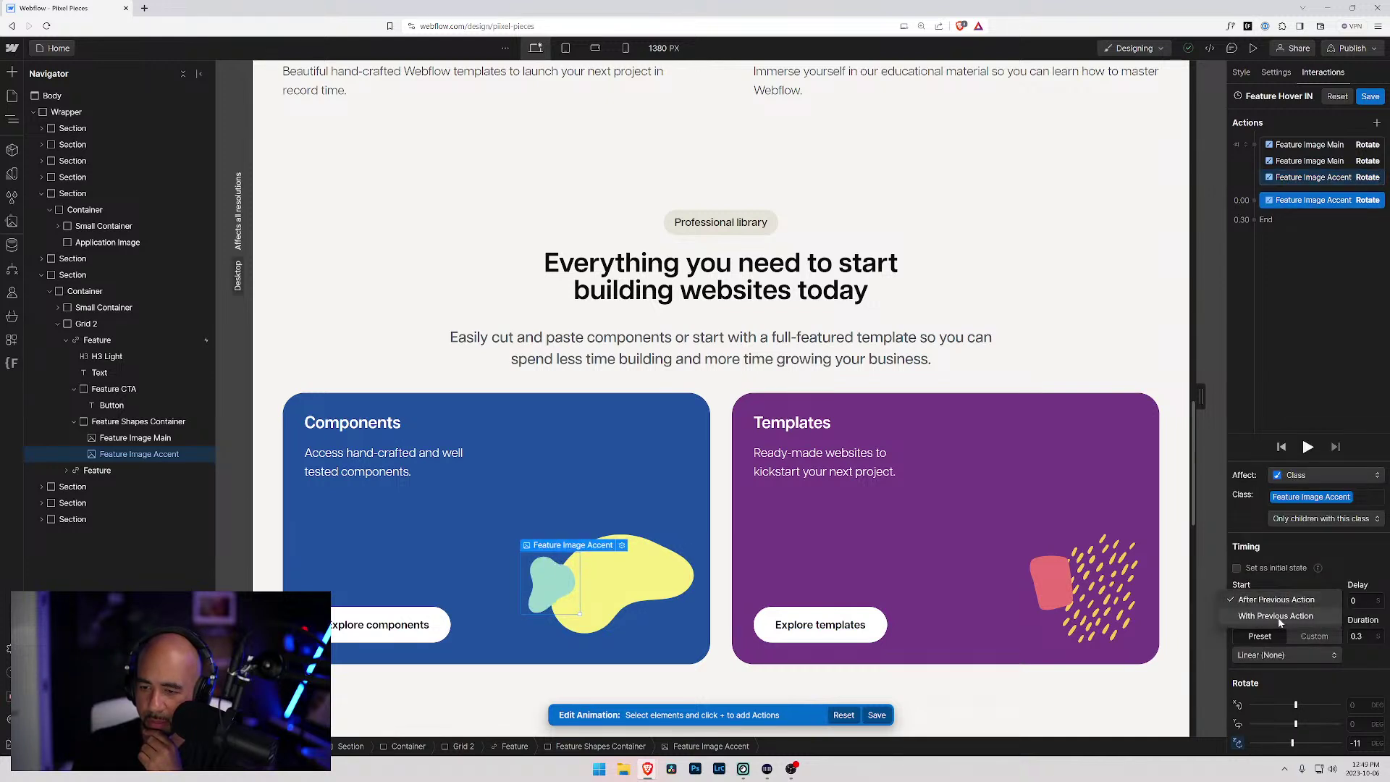
left_click(1277, 615)
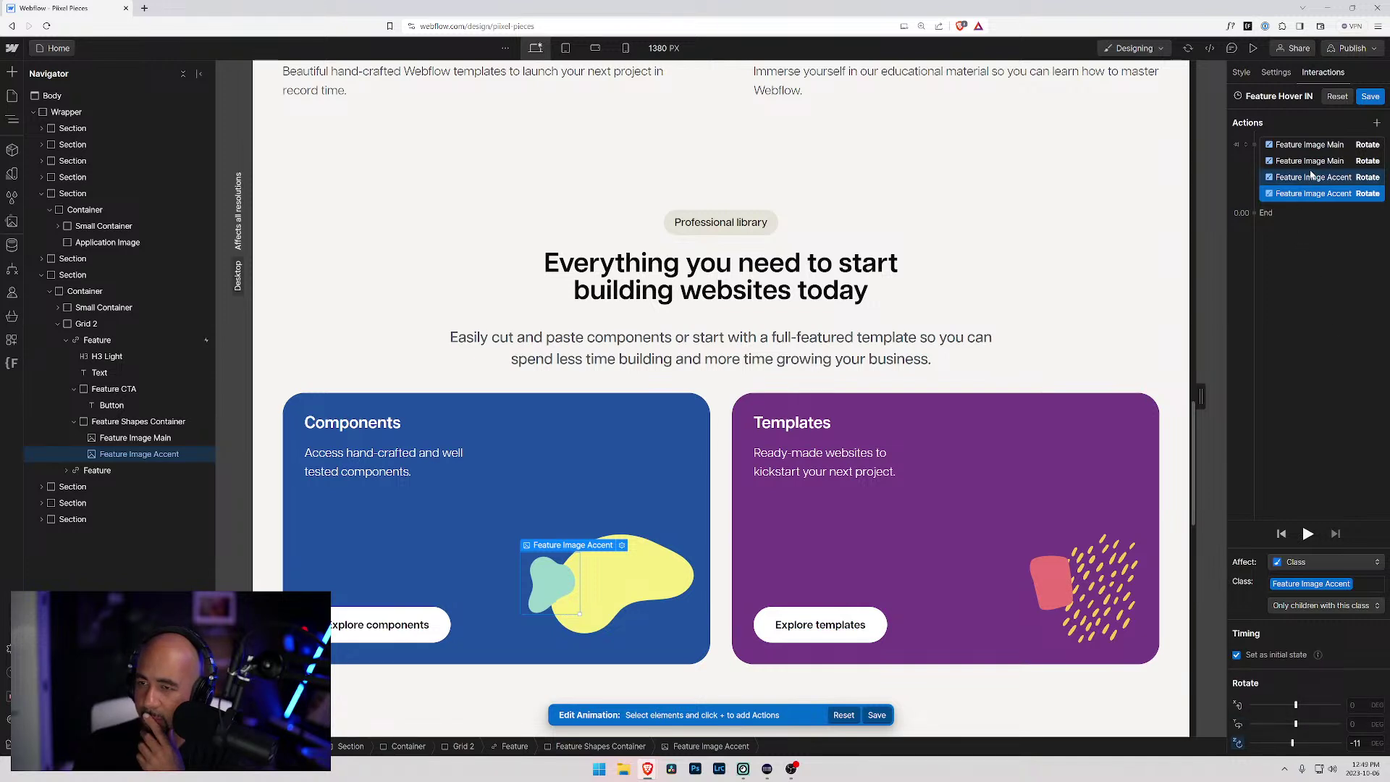
- Move the 15 degree Feature Image Main rotation below both Feature Image Accent rotations and clear its initial-state setting
left_click(1310, 161)
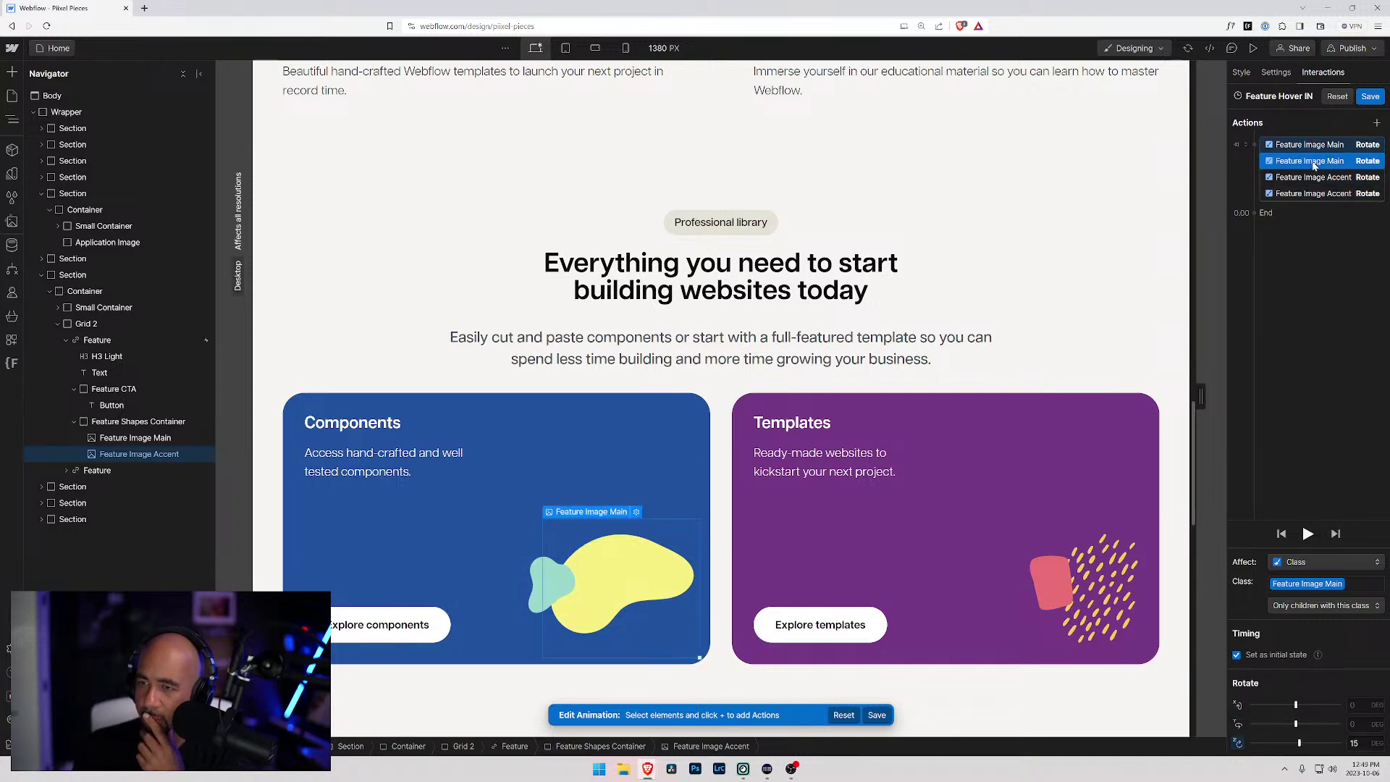
left_click_drag(1313, 165, 1313, 193)
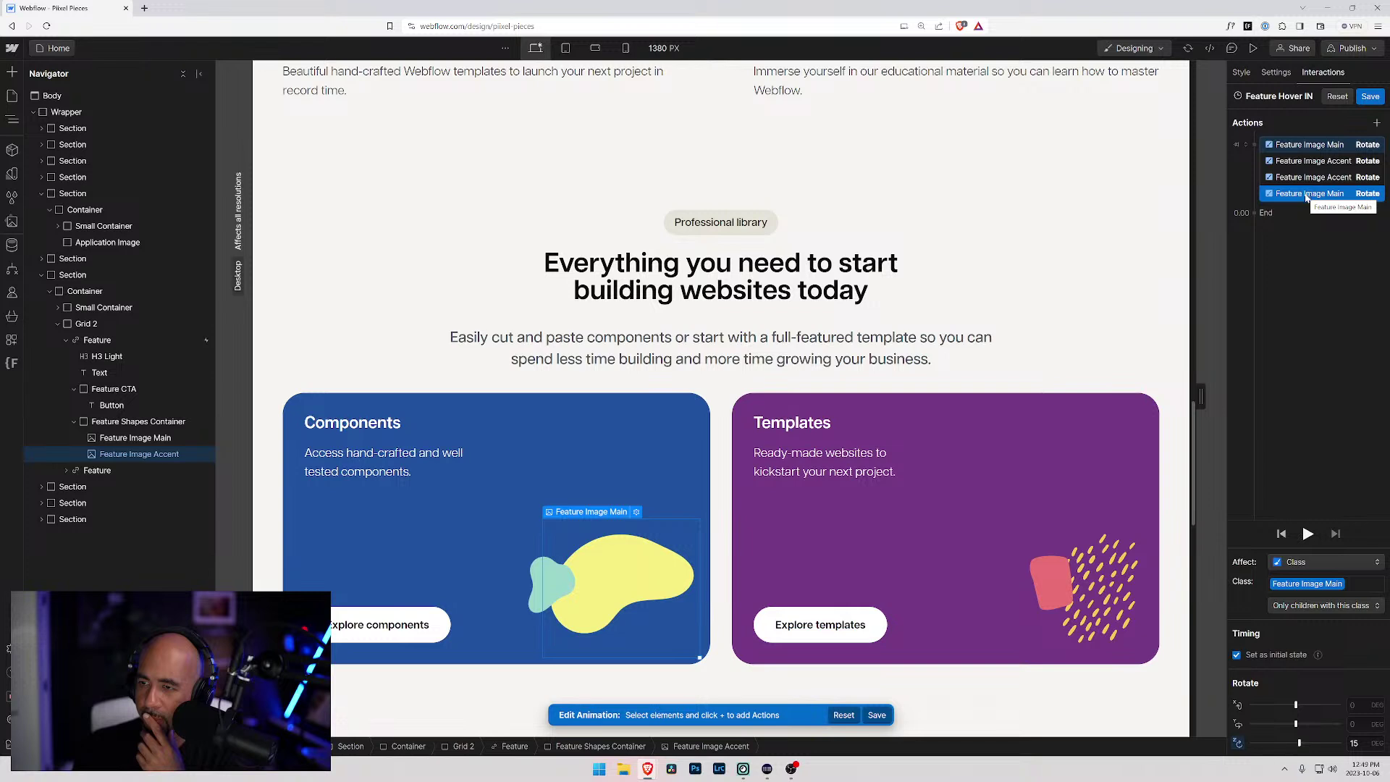
left_click(1307, 164)
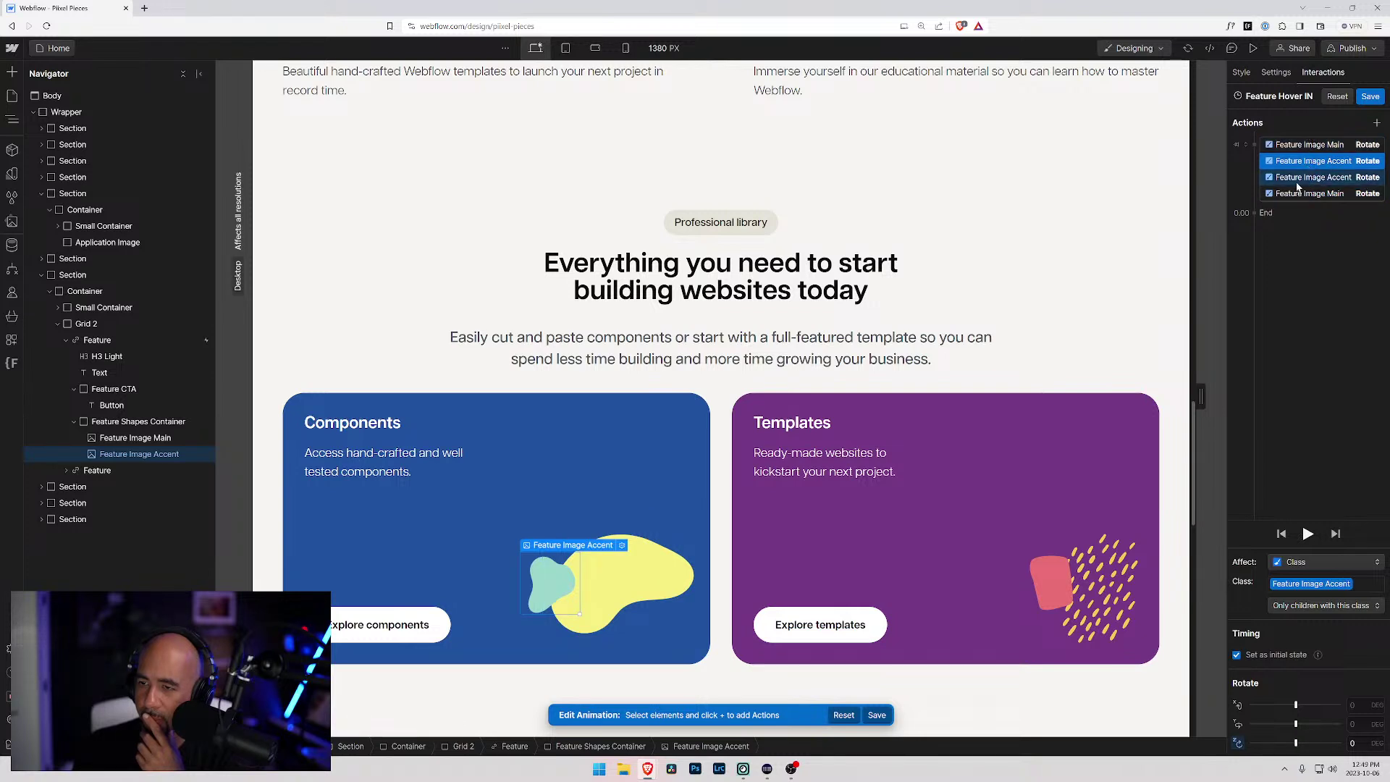
left_click(1297, 184)
left_click(1297, 194)
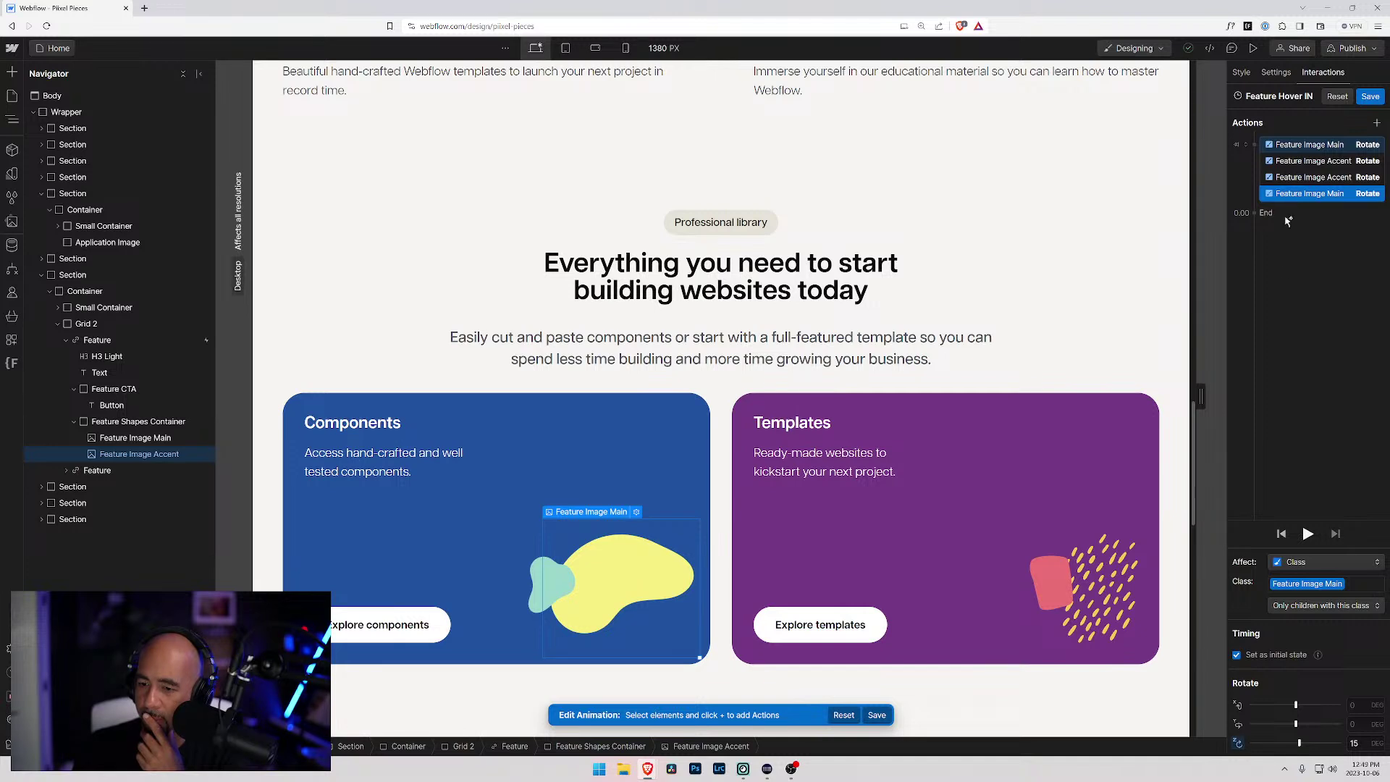
left_click(1236, 654)
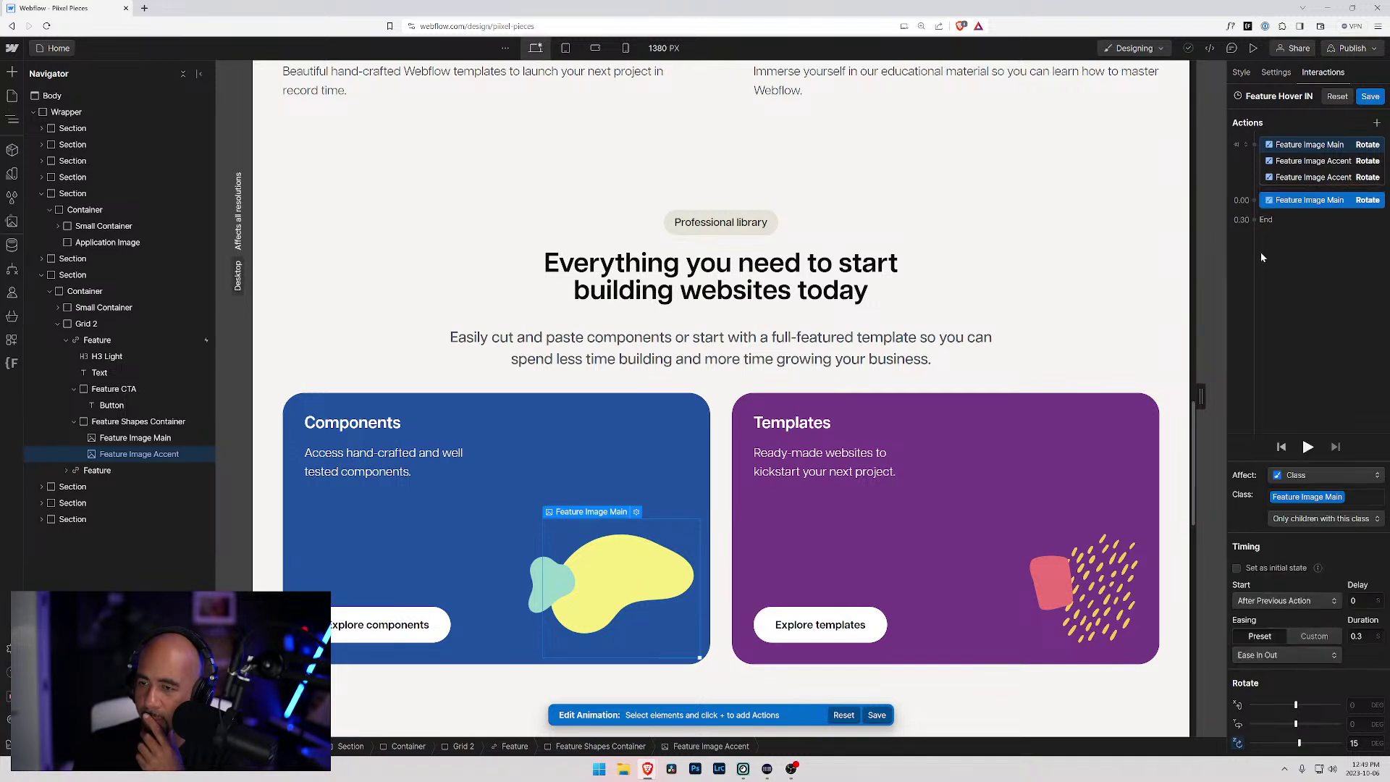
- Clear the initial-state setting of the -11 degree Feature Image Accent rotation and place the 15 degree Feature Image Main rotation before it
left_click(1303, 178)
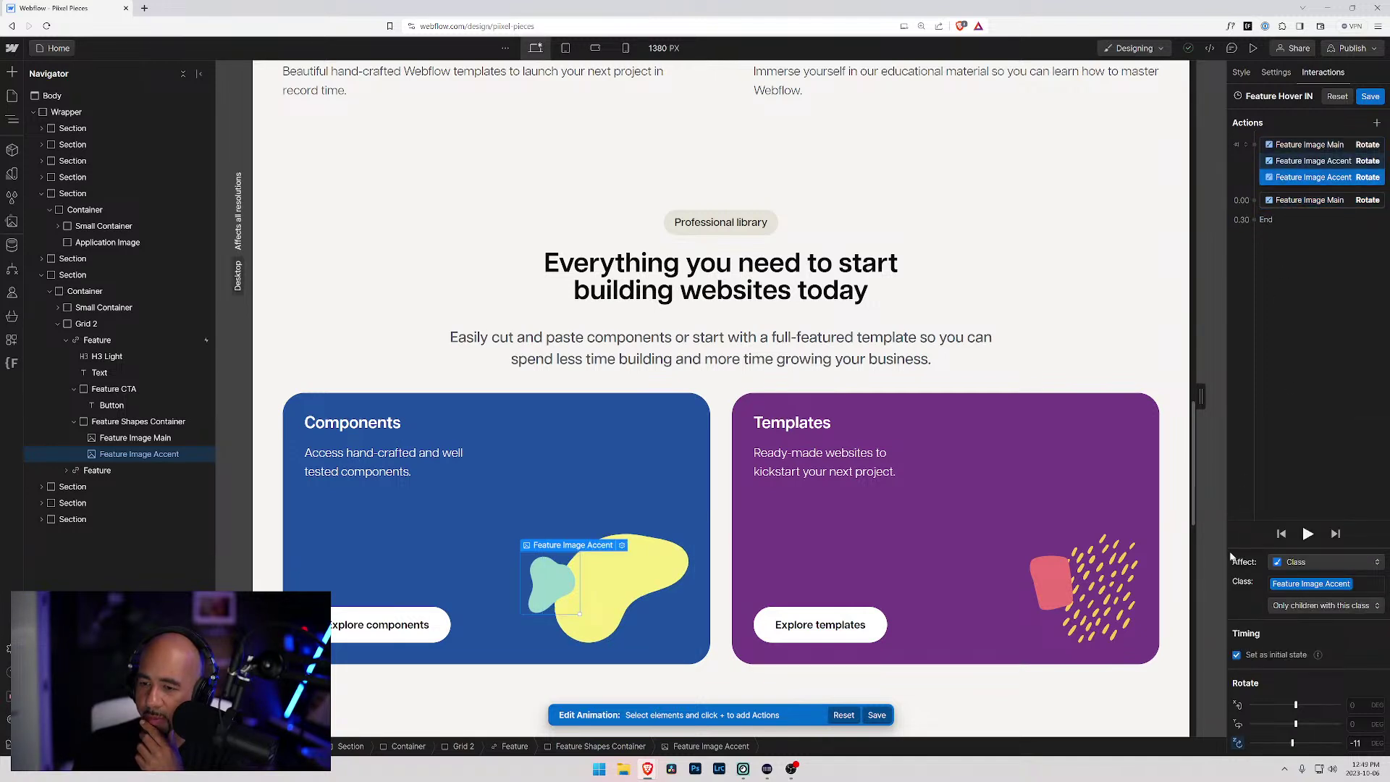
left_click(1236, 655)
left_click(1297, 208)
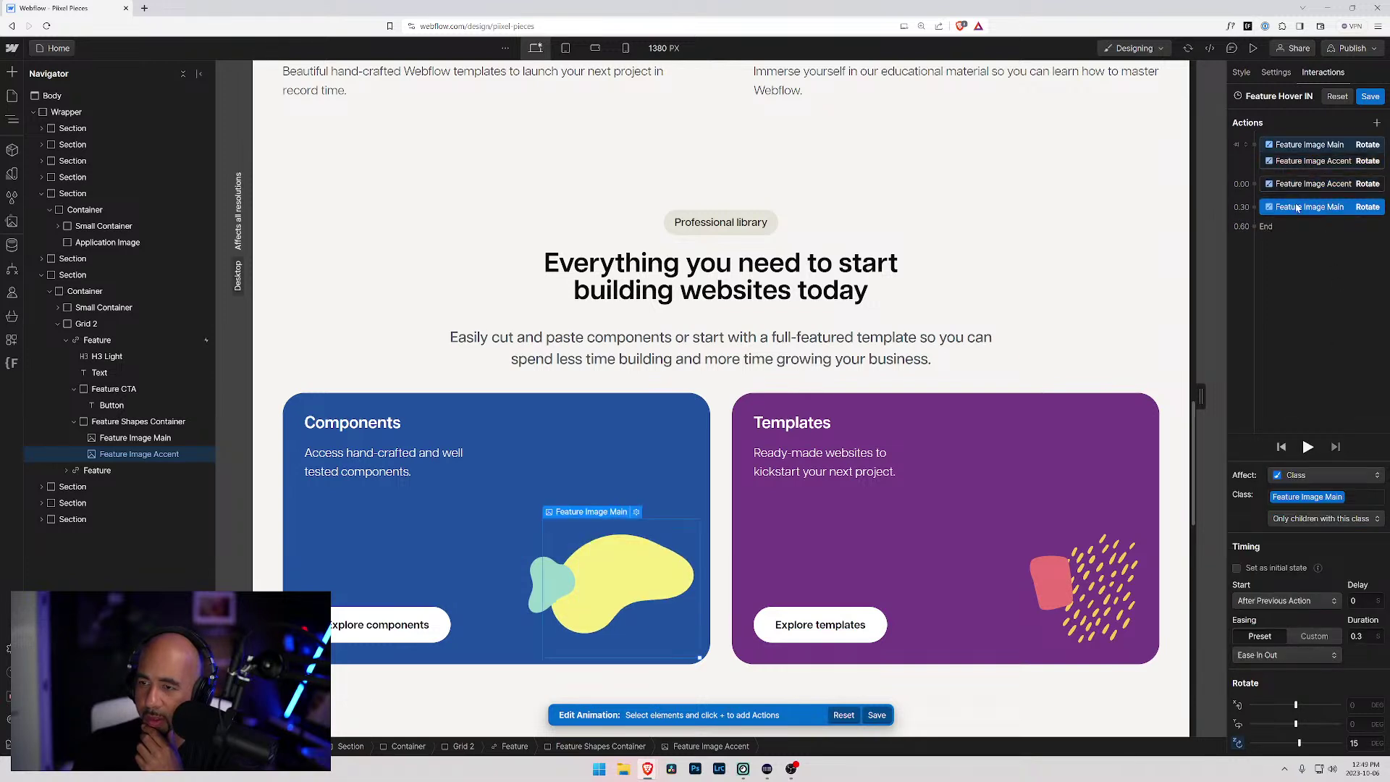
left_click(1302, 184)
mouse_move(1300, 208)
left_mouse_down()
mouse_move(1298, 226)
mouse_move(1298, 182)
left_mouse_up()
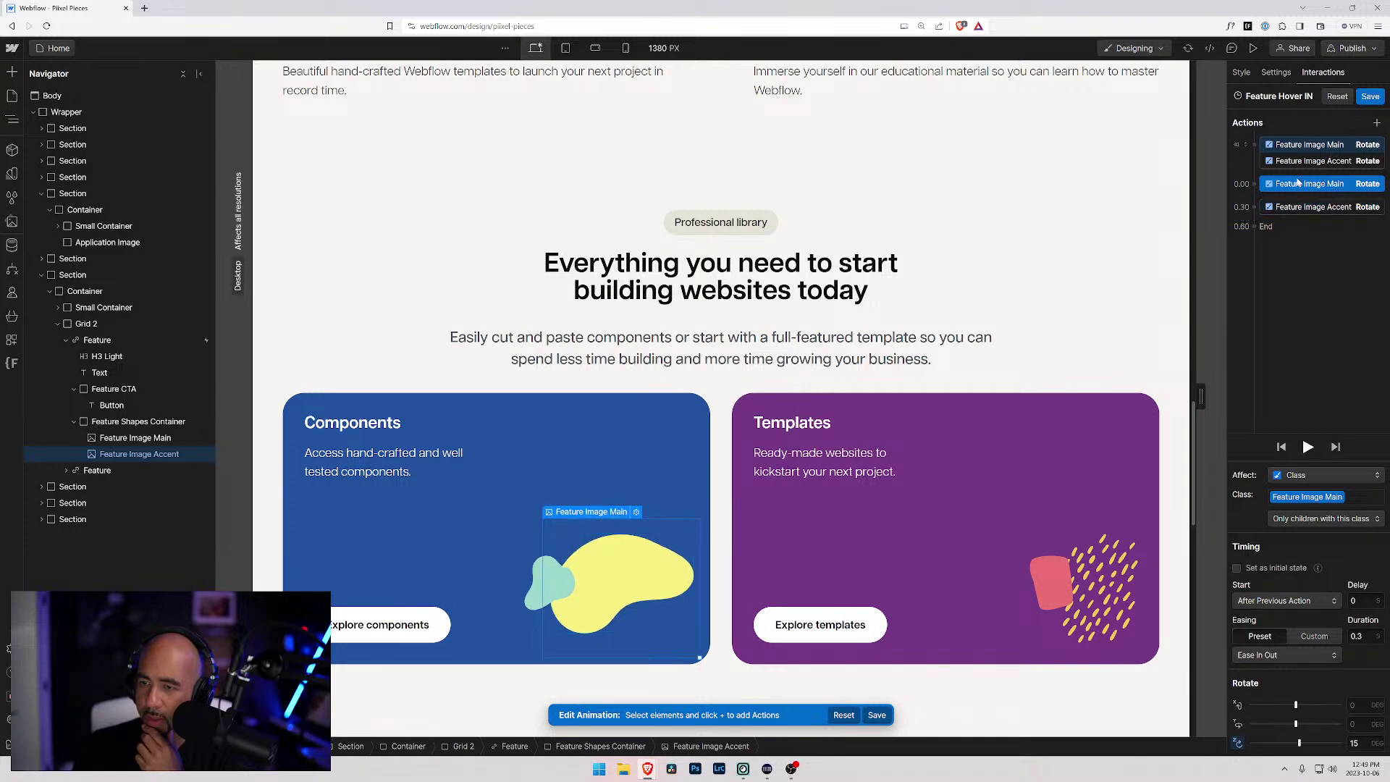
- Set the -11 degree Feature Image Accent rotation to start With Previous Action and save the animation
left_click(1299, 208)
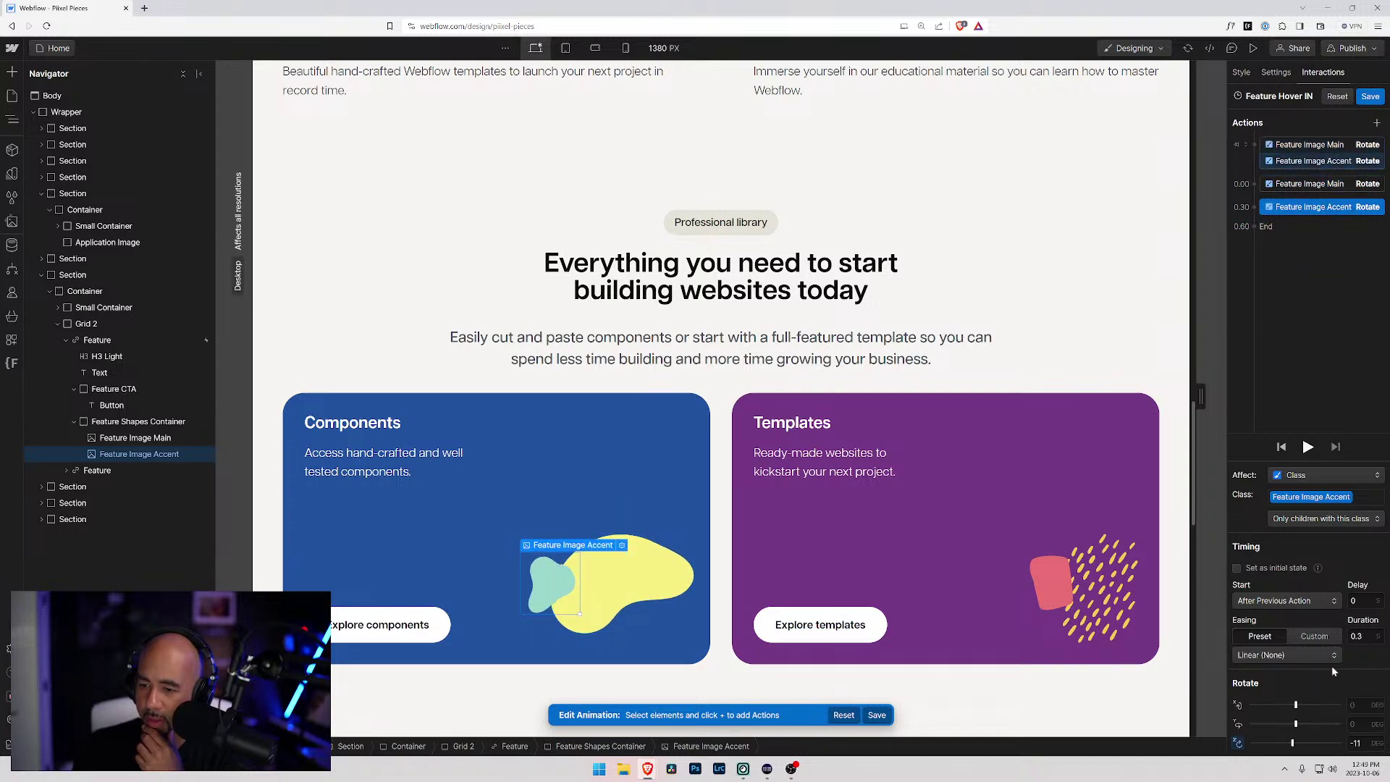
left_click(1321, 602)
left_click(1268, 616)
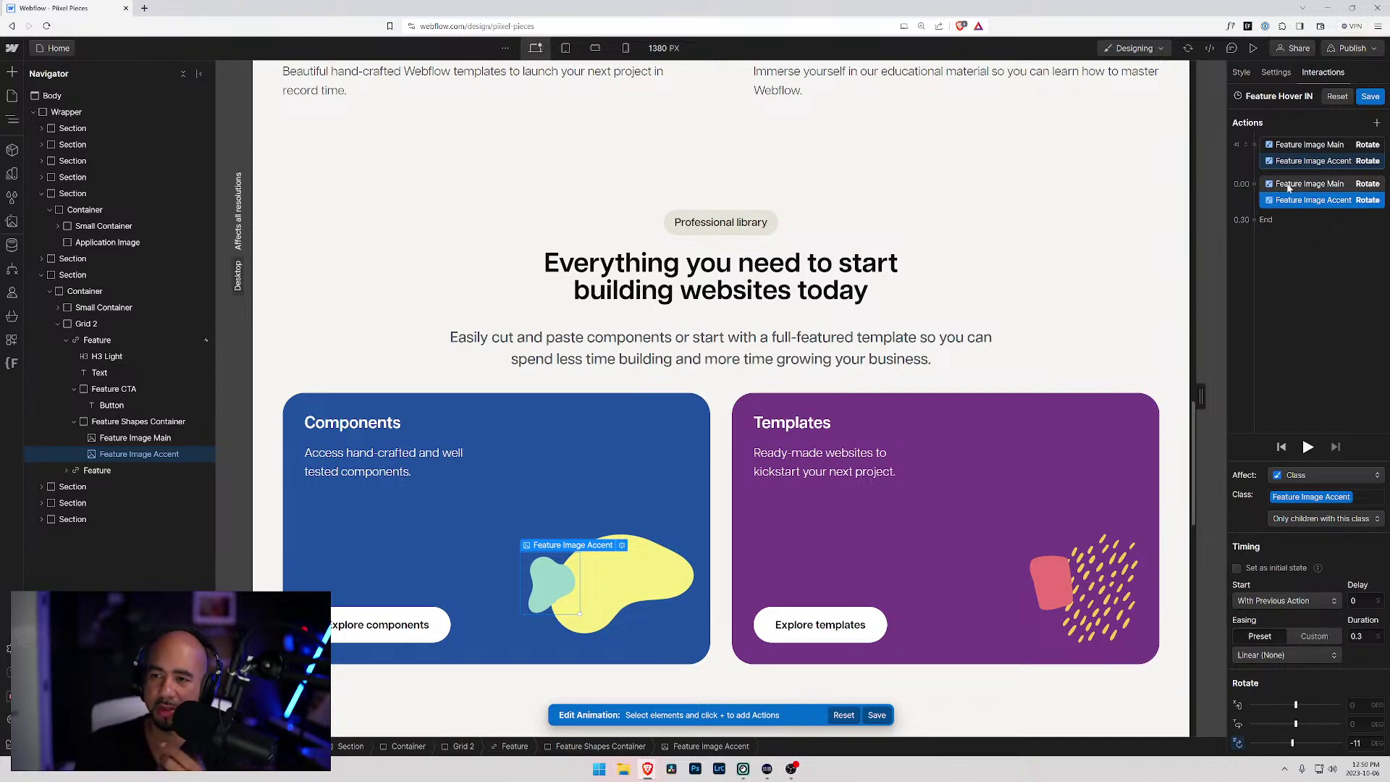
left_click(1287, 161)
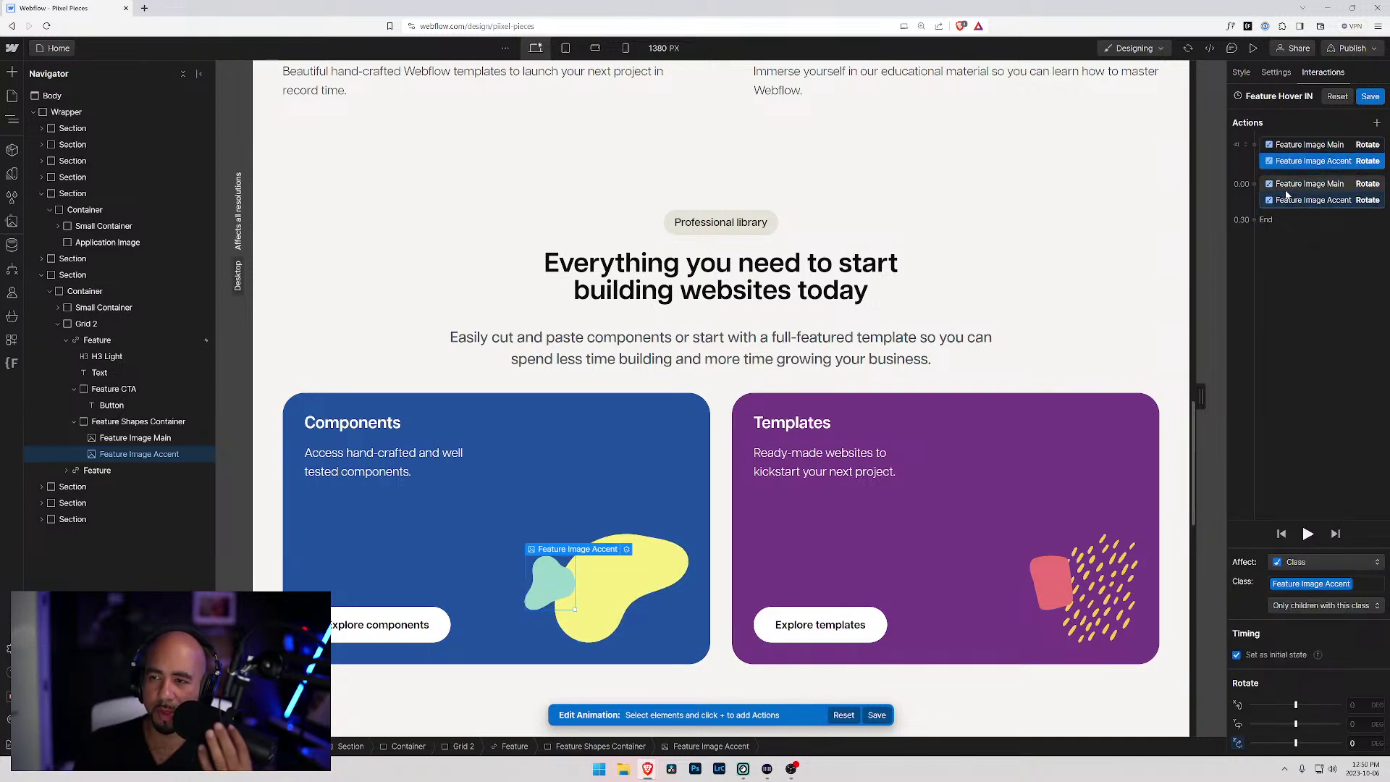
left_click(1369, 97)
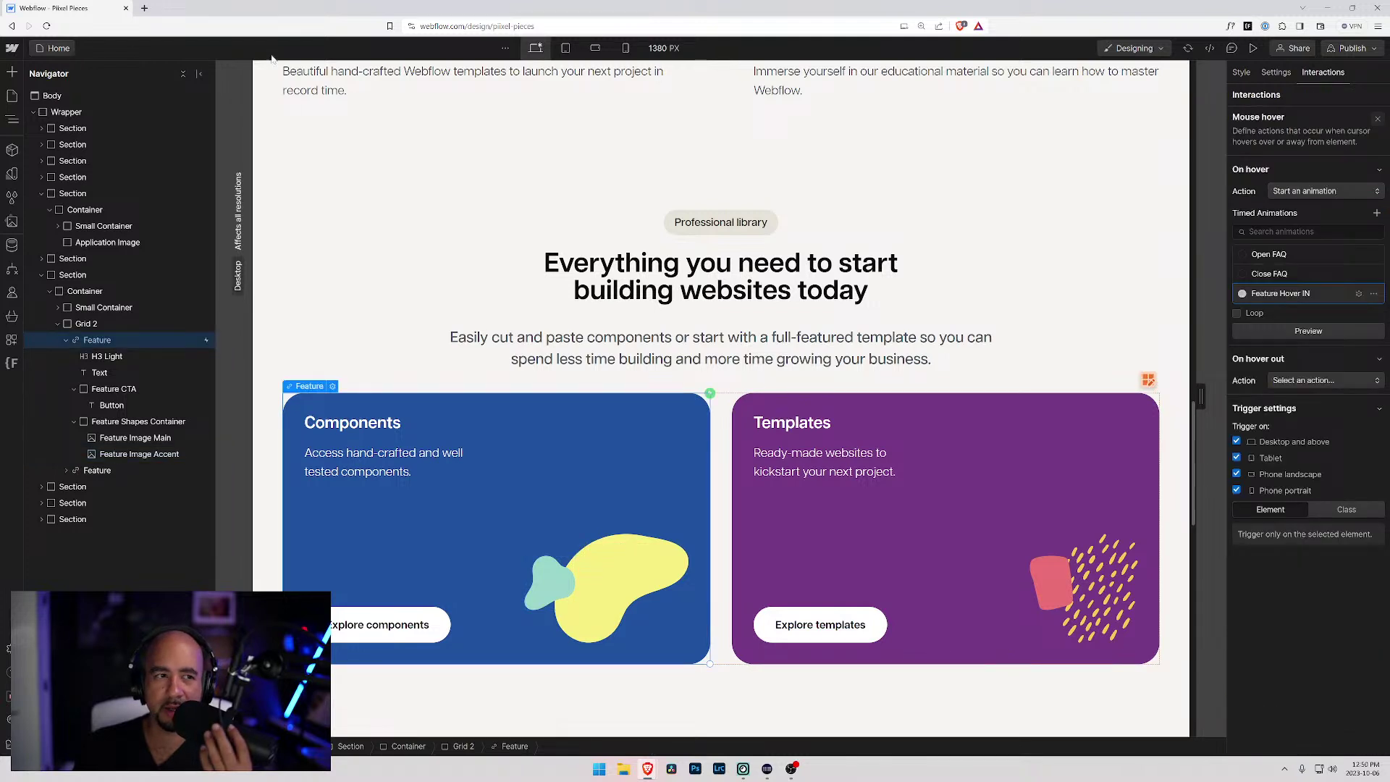
- Preview the feature cards on the page, leave the preview and close the mouse hover trigger settings
left_click(1253, 48)
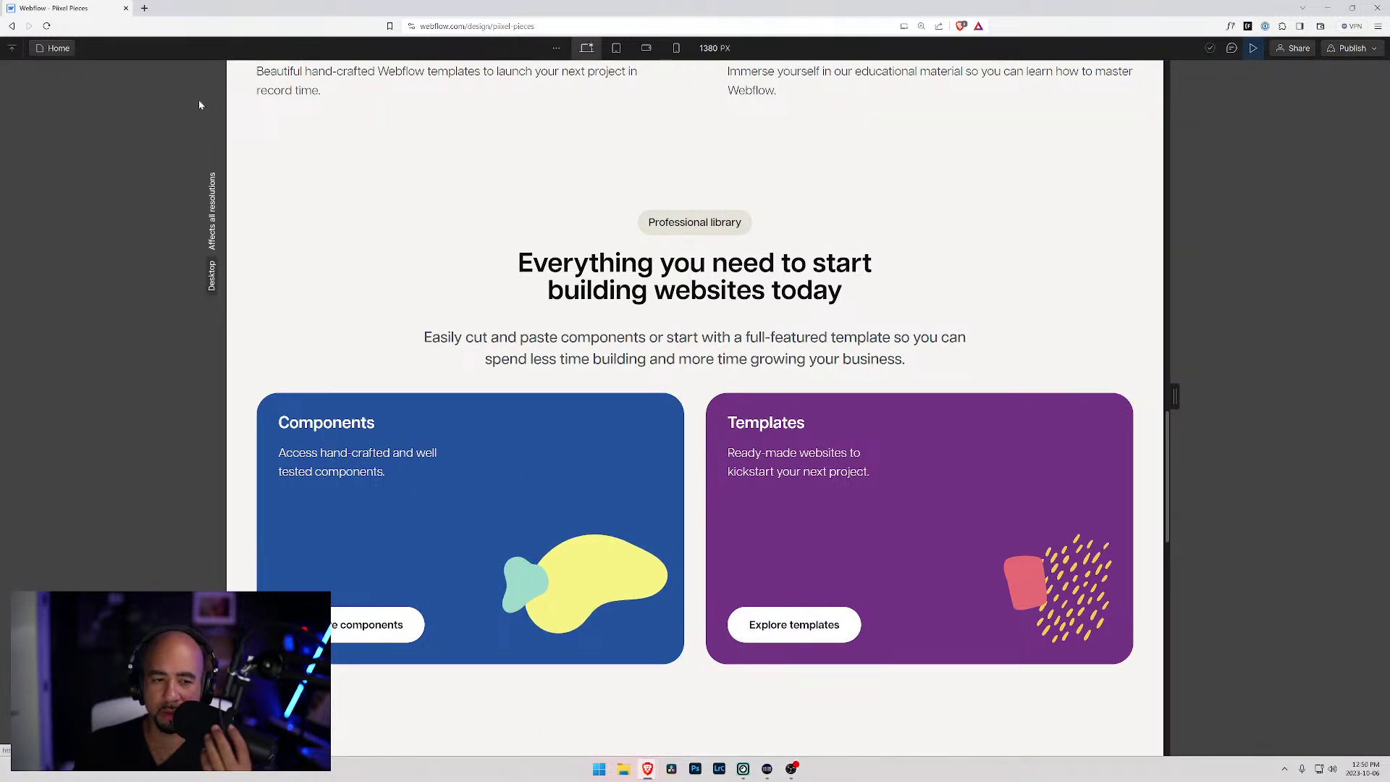
left_click(1253, 50)
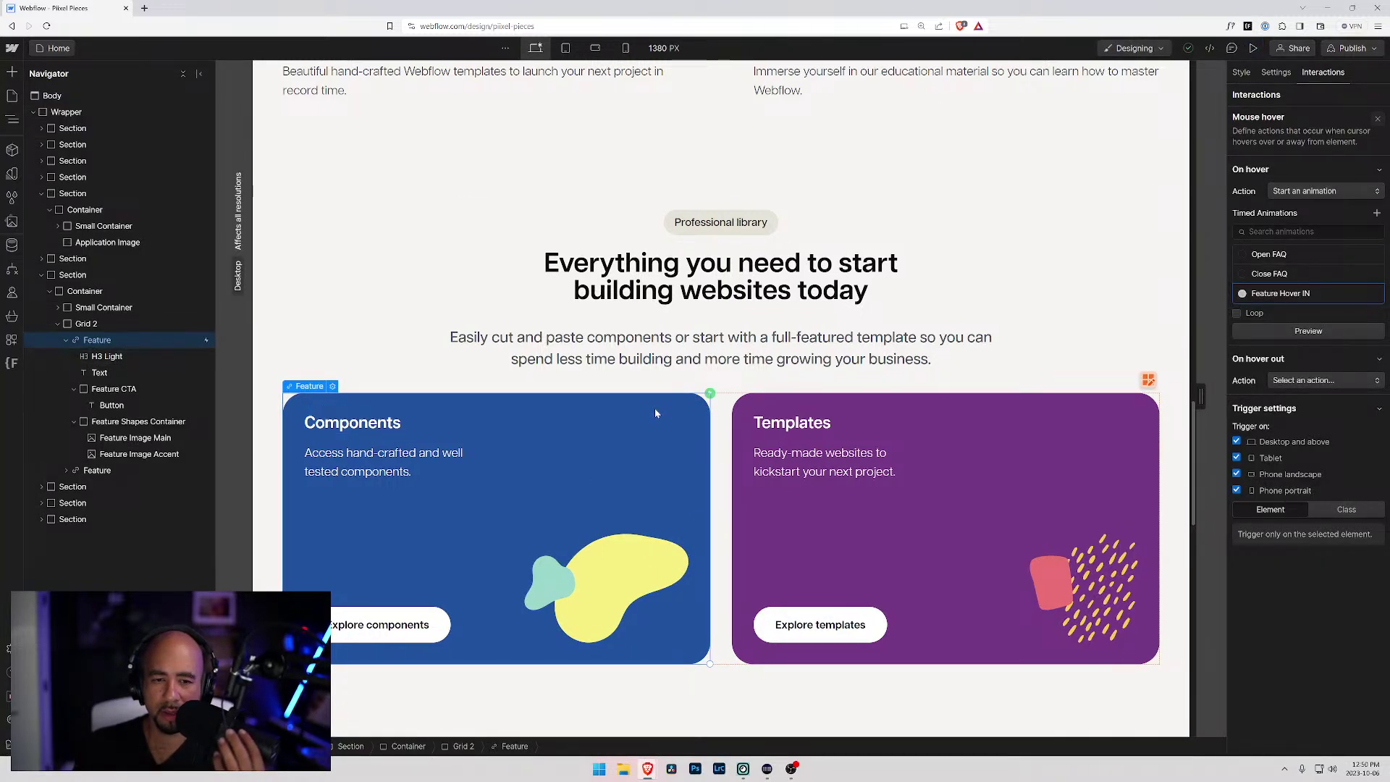
left_click(1377, 118)
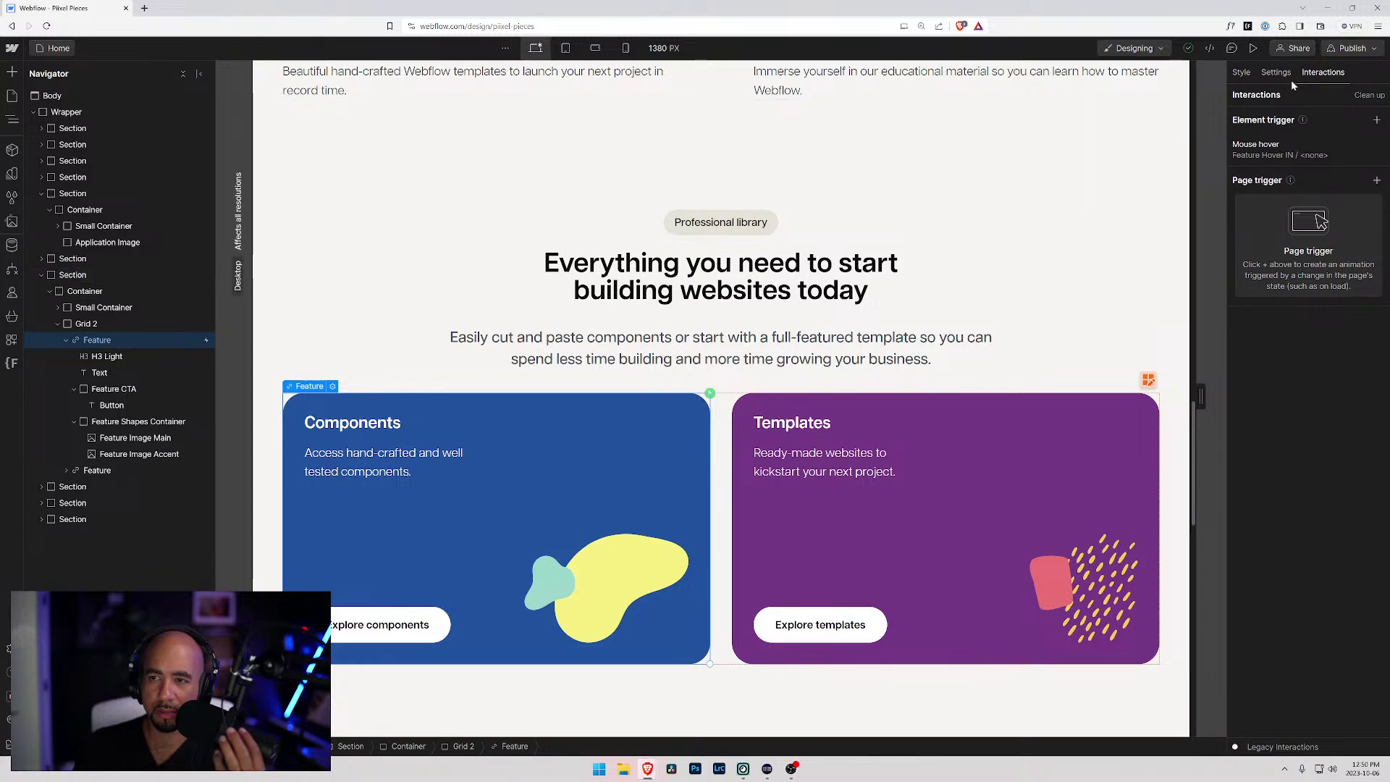
- Reopen the Feature Hover IN animation and add an initial-state Scale action for the Components card's button
left_click(1266, 148)
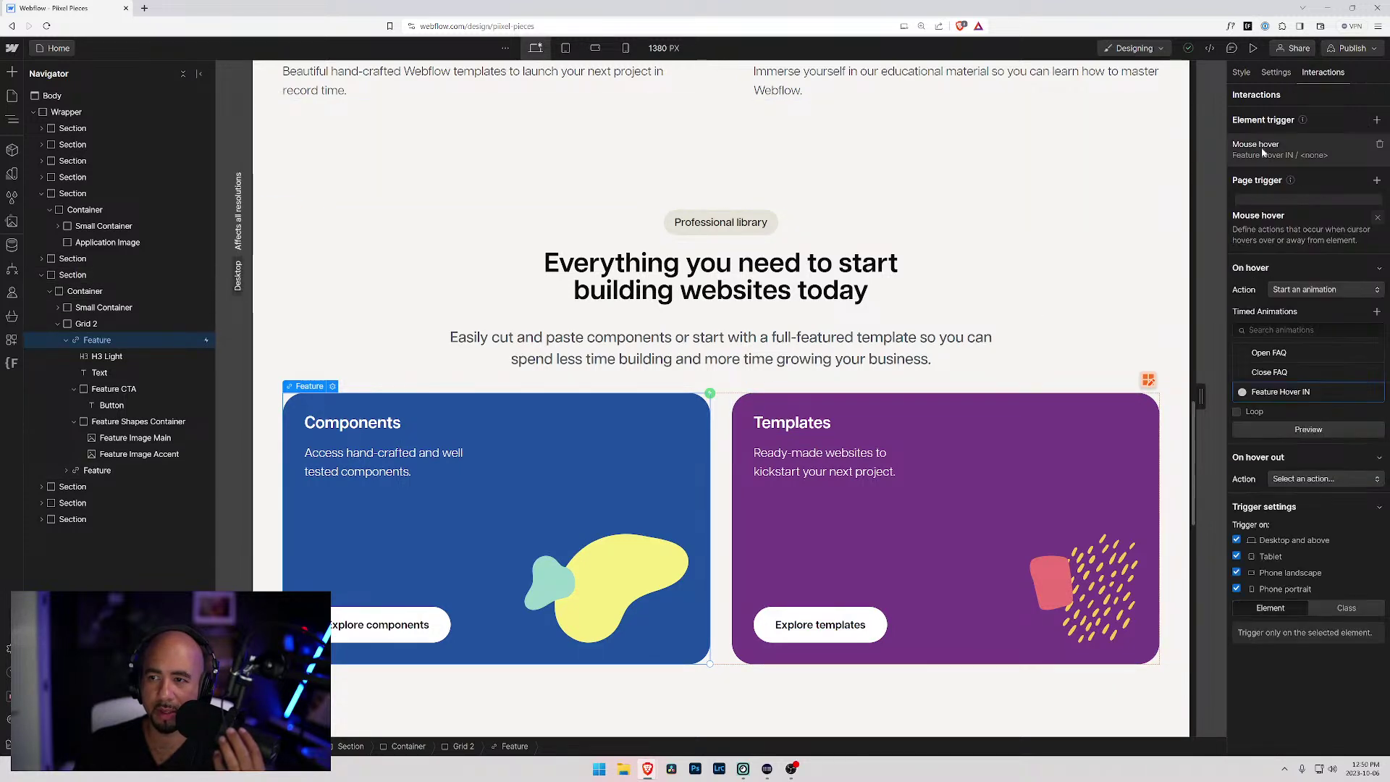
left_click(1360, 295)
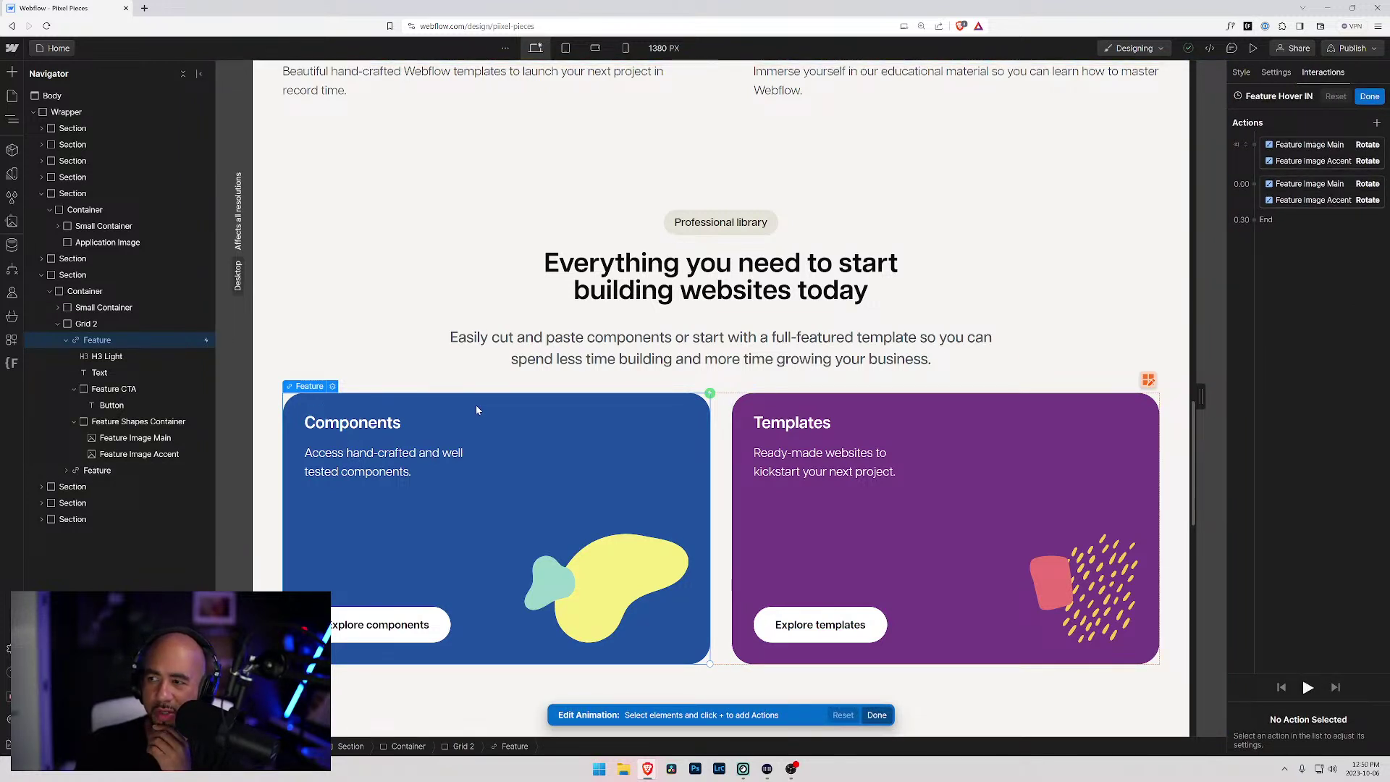
left_click(380, 630)
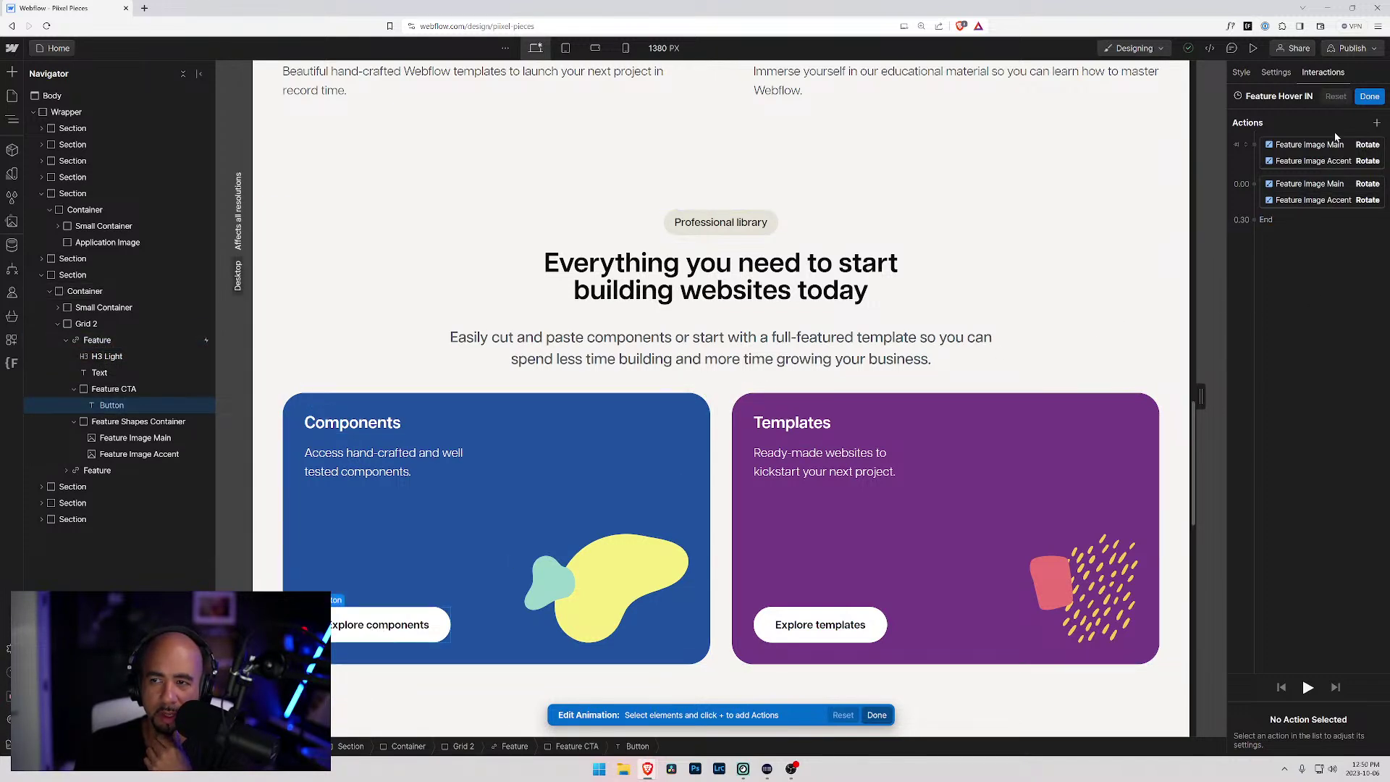
left_click(1257, 172)
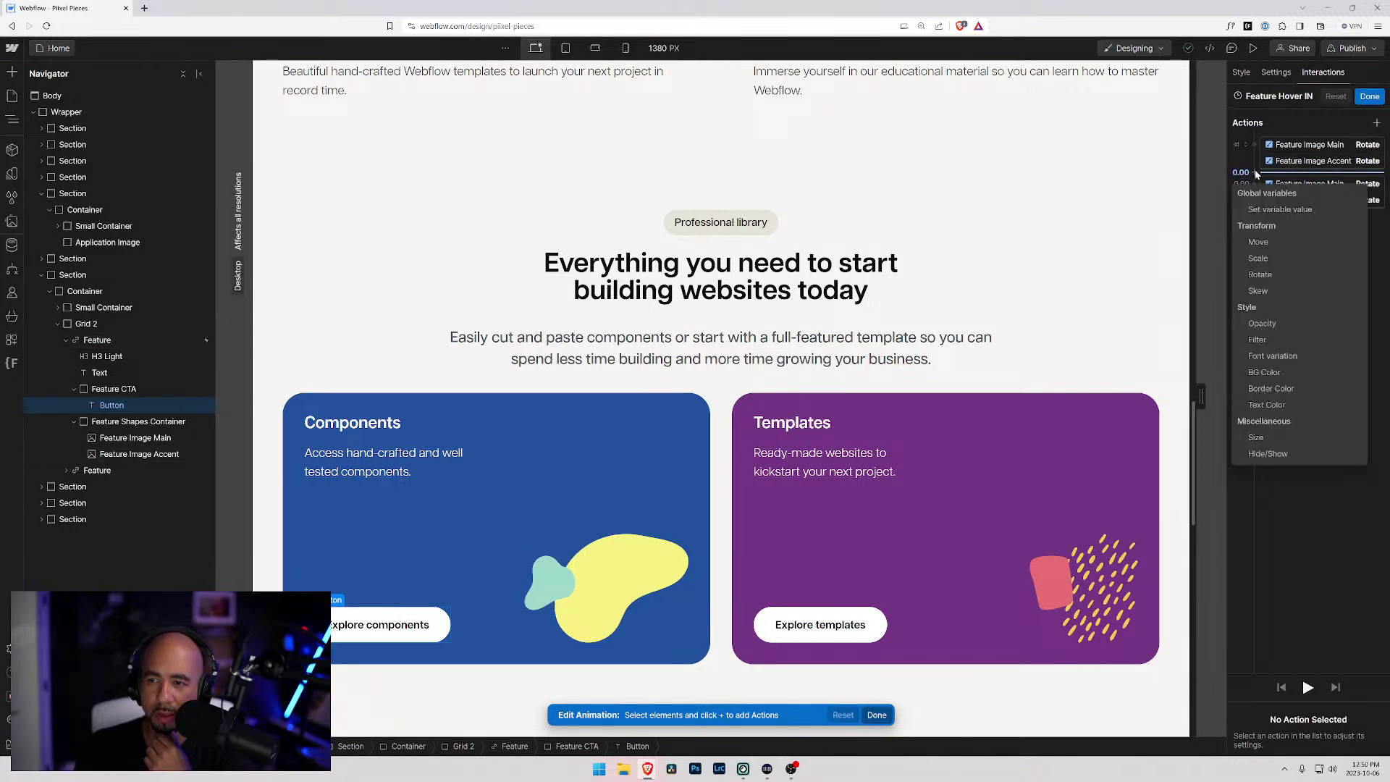
left_click(1283, 258)
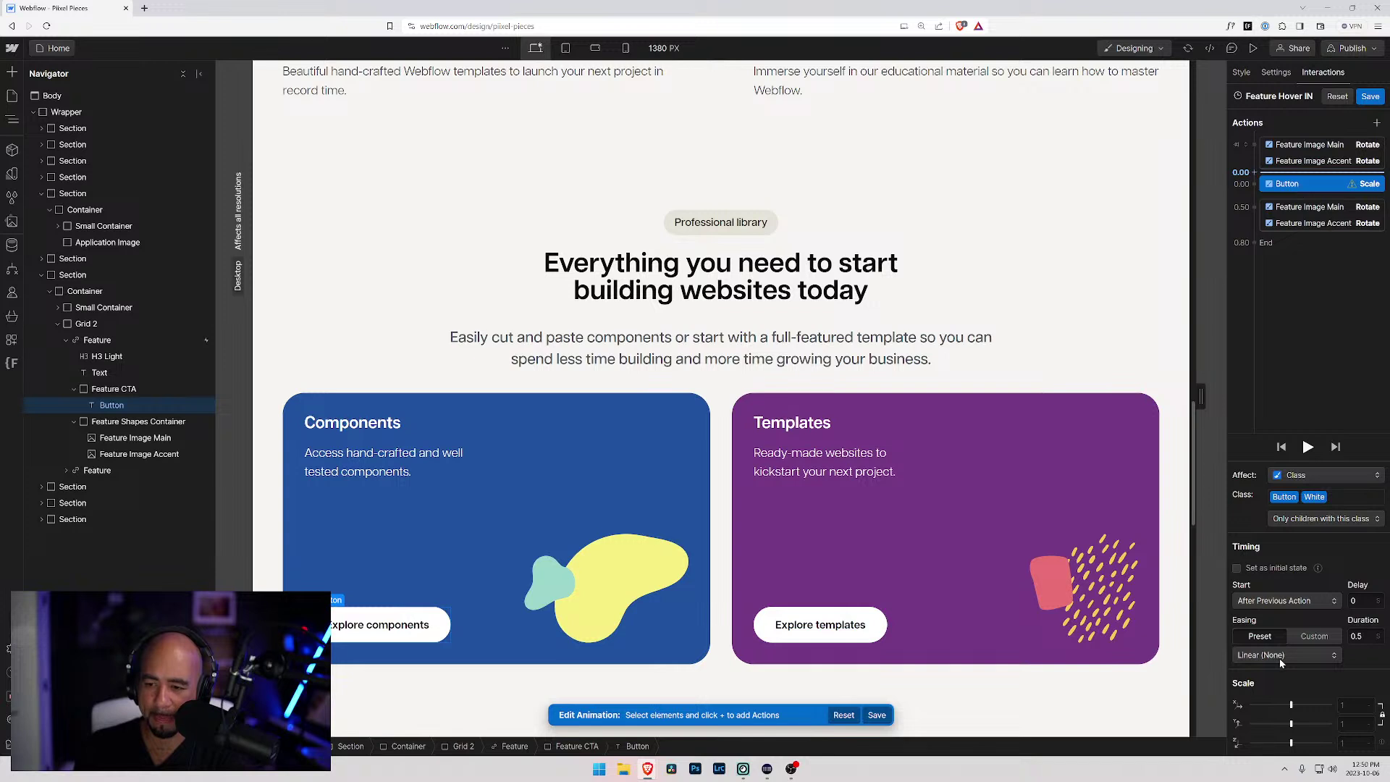
left_click(1237, 567)
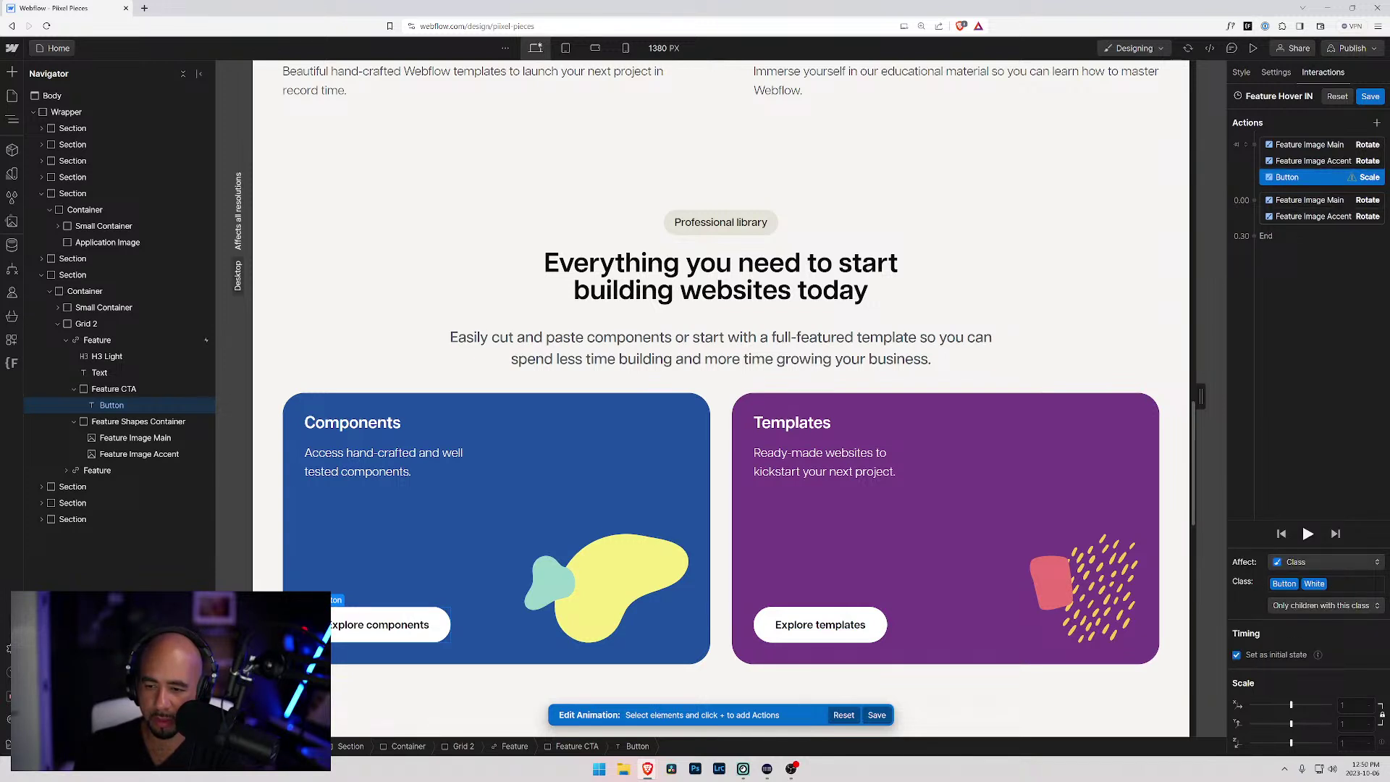
- Try initial-state scales of 0.8 and 1.1 on the Components card's button, resetting each one
left_click_drag(1297, 709, 1283, 743)
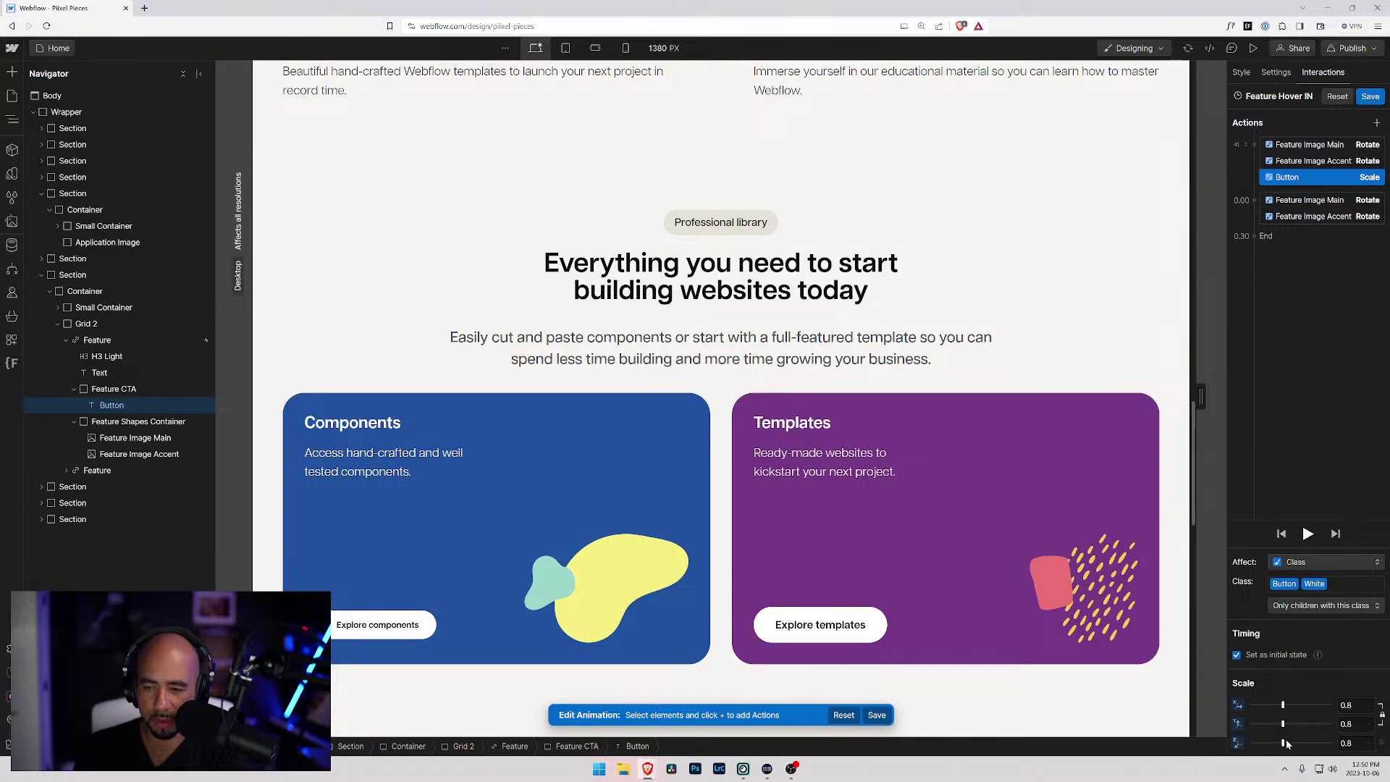
left_click(1238, 704)
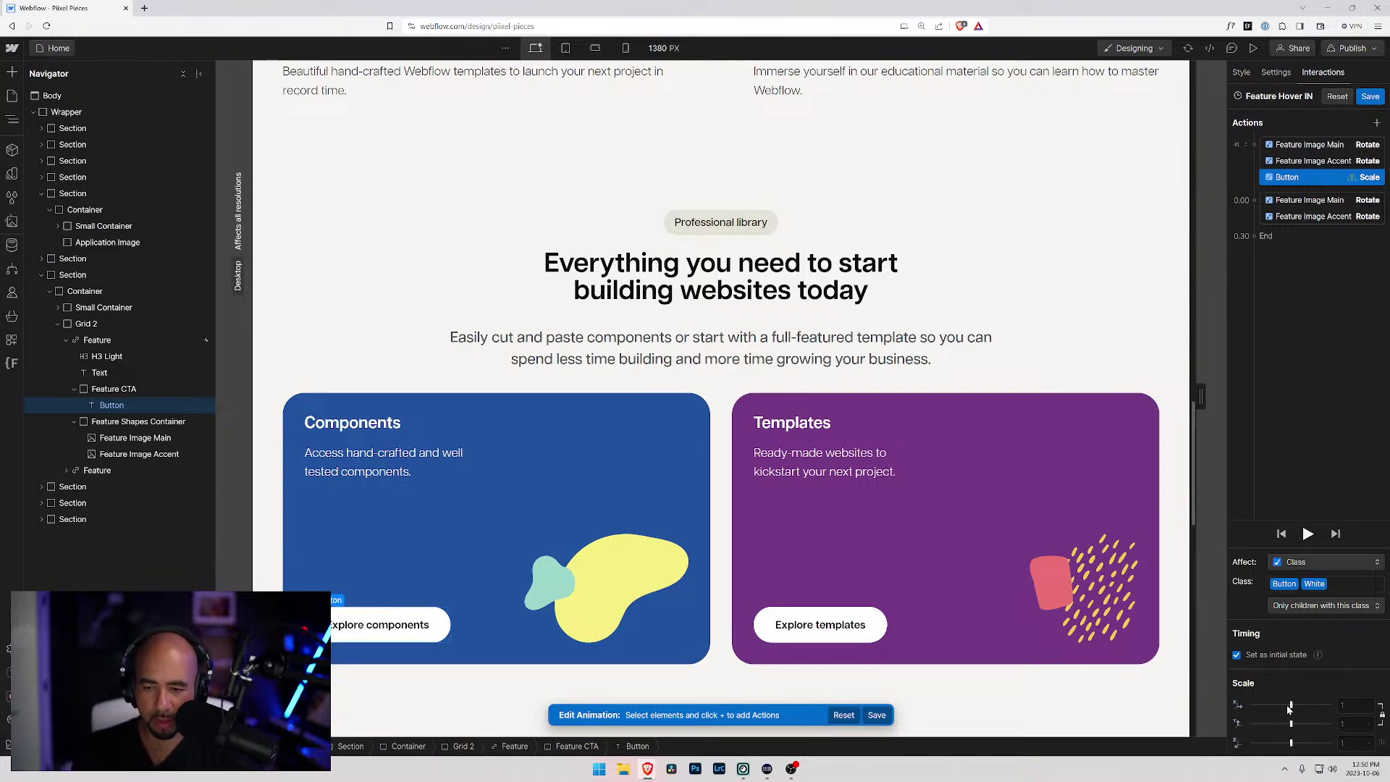
left_click_drag(1290, 704, 1294, 705)
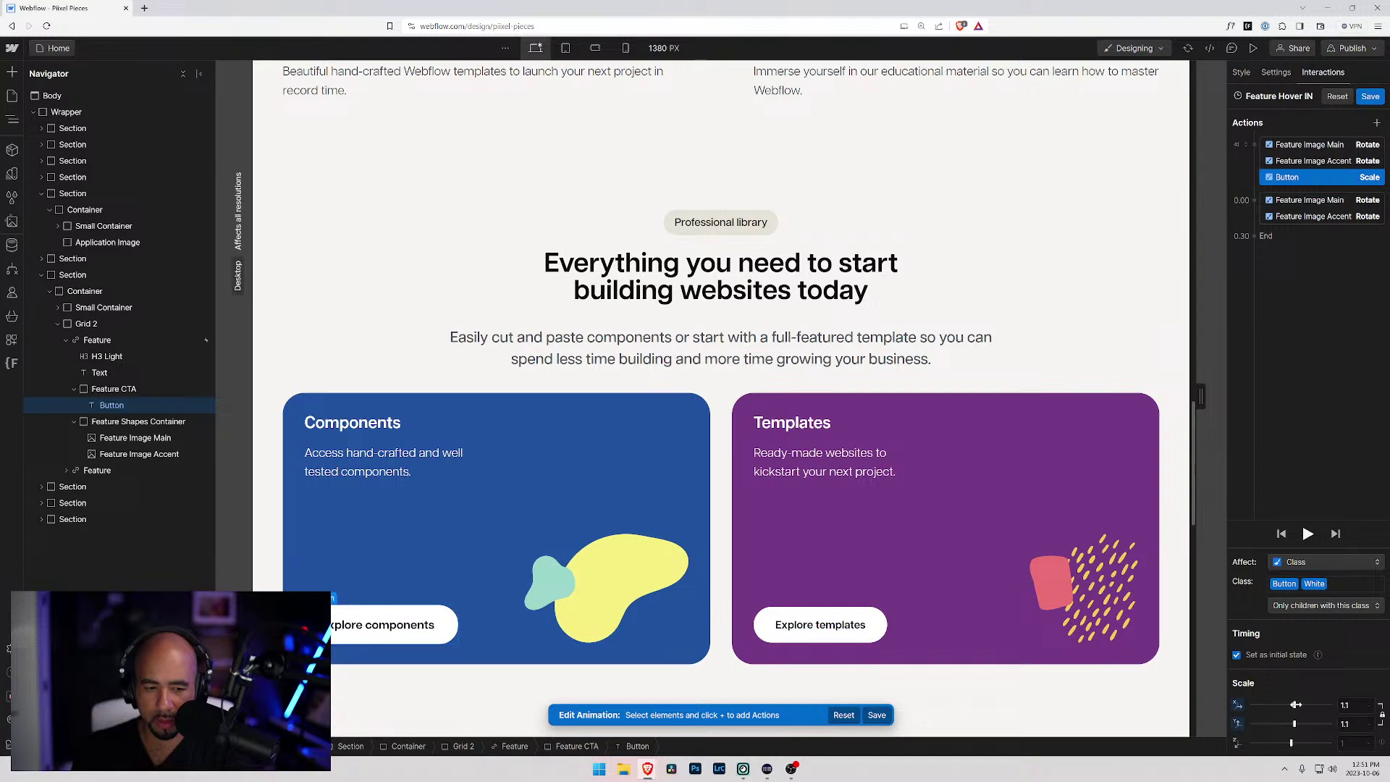
left_click(1239, 706)
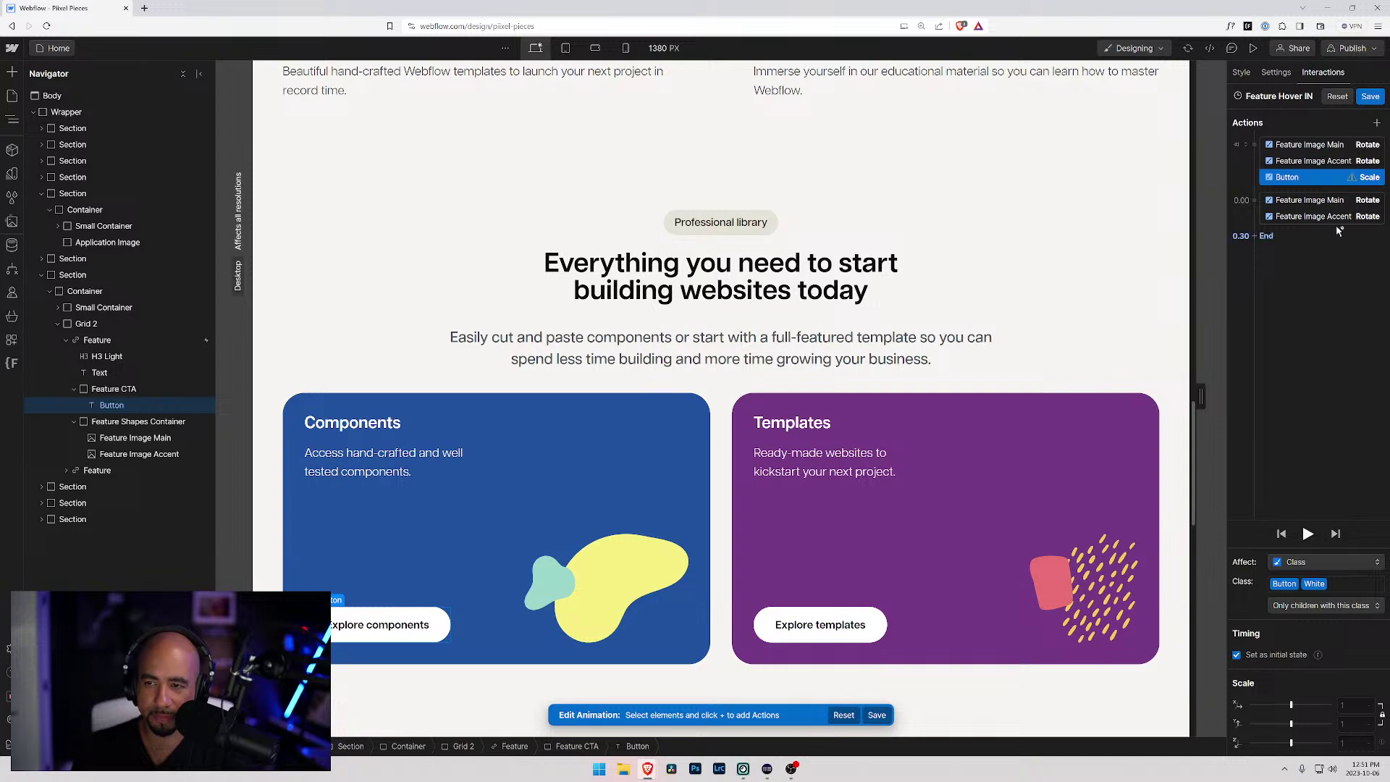
- Set the button's initial-state scale to 1 on the X and Y axes
right_click(1315, 184)
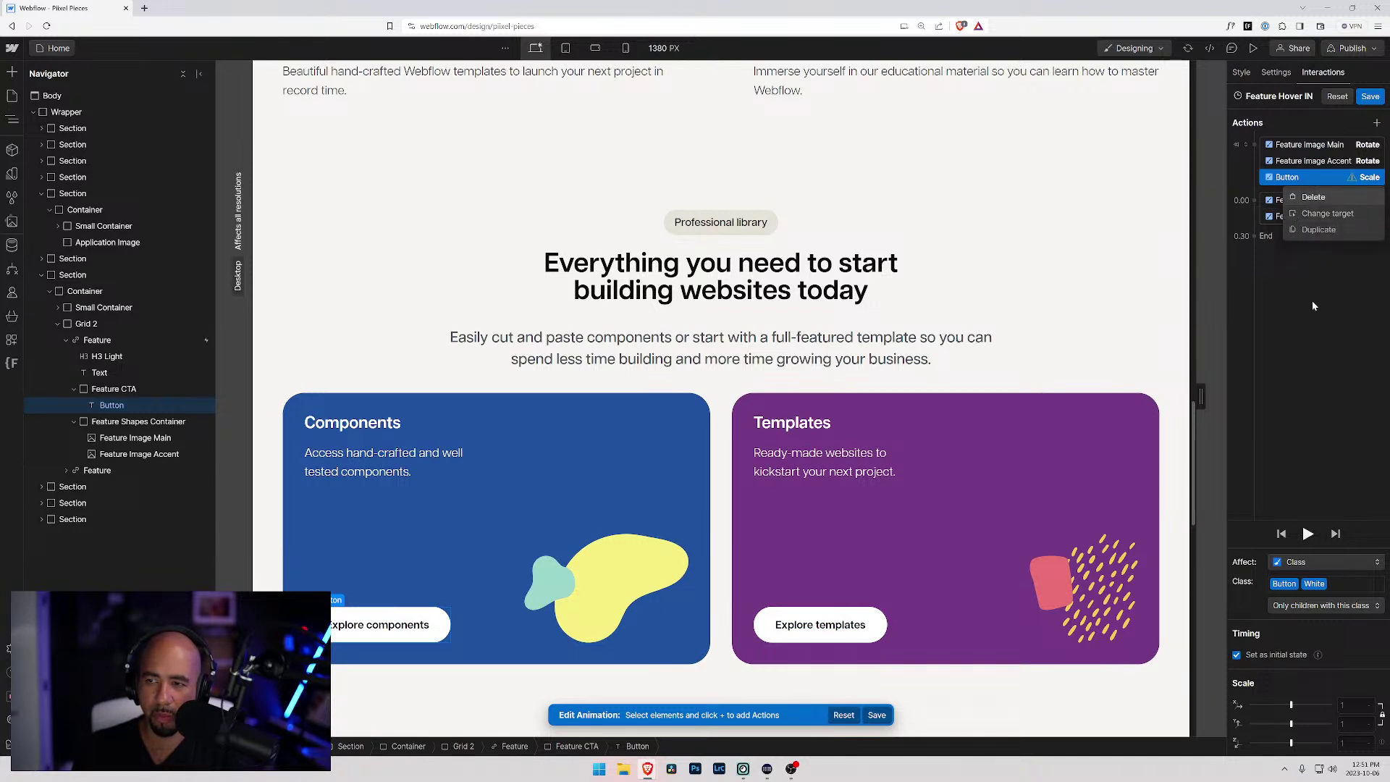
left_click(1311, 246)
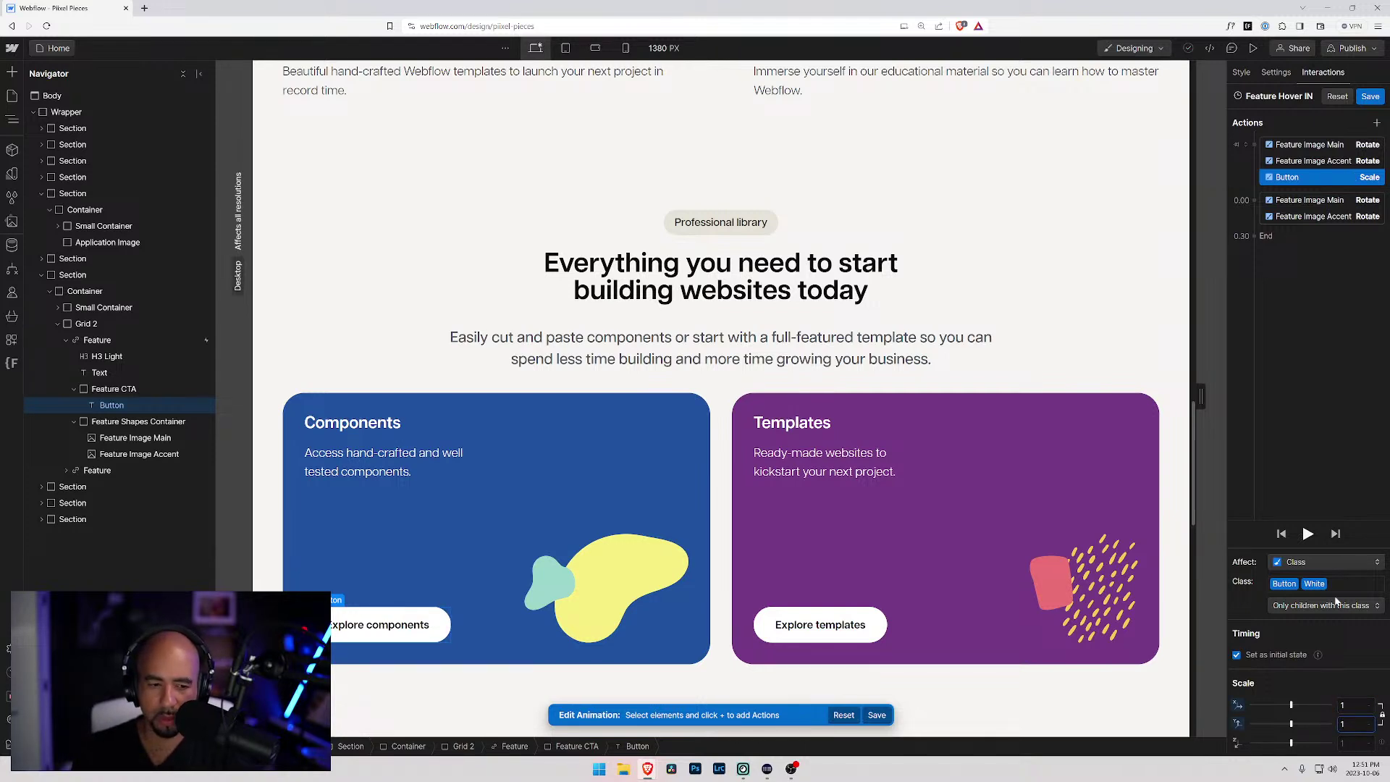
- Add a Scale action for the Components card's button after the hover rotations and set its X and Y scale to 1.1
left_click(1260, 229)
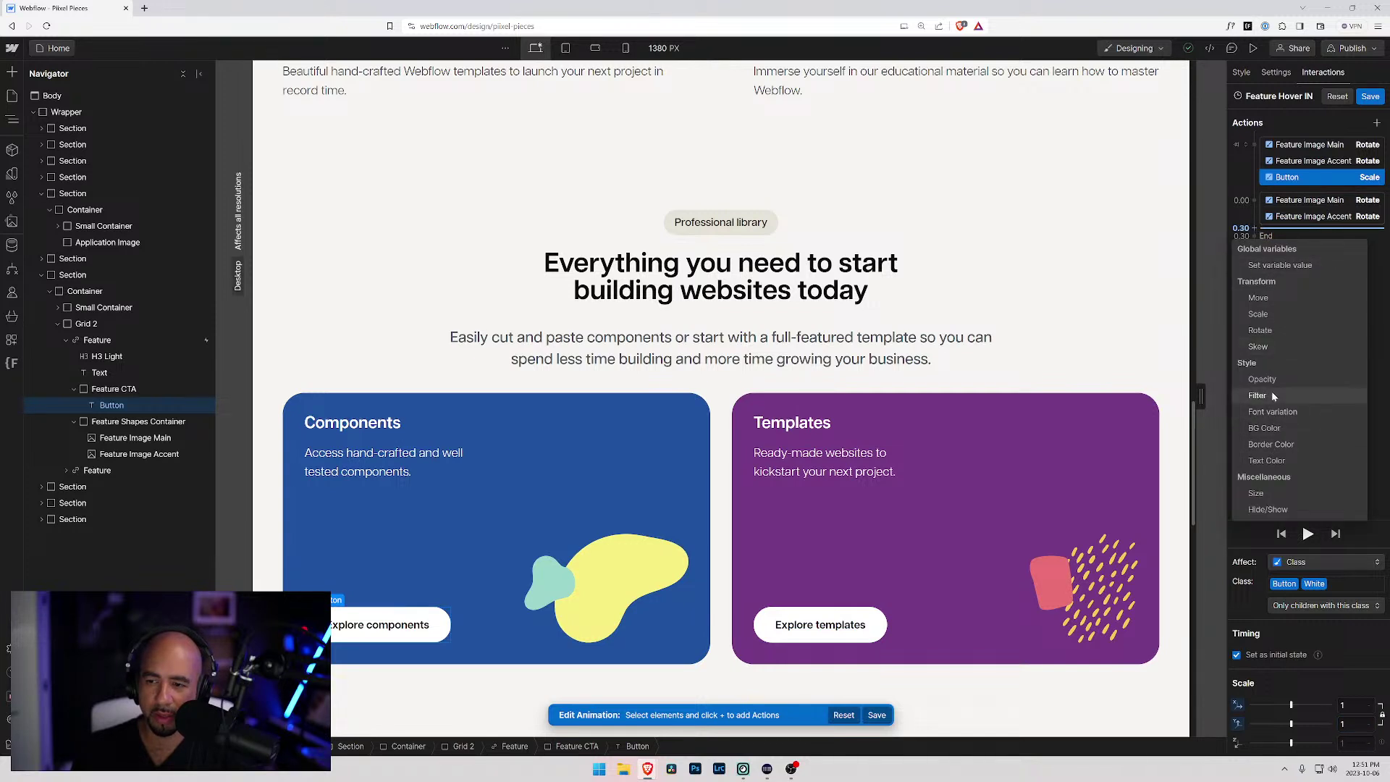
left_click(1268, 311)
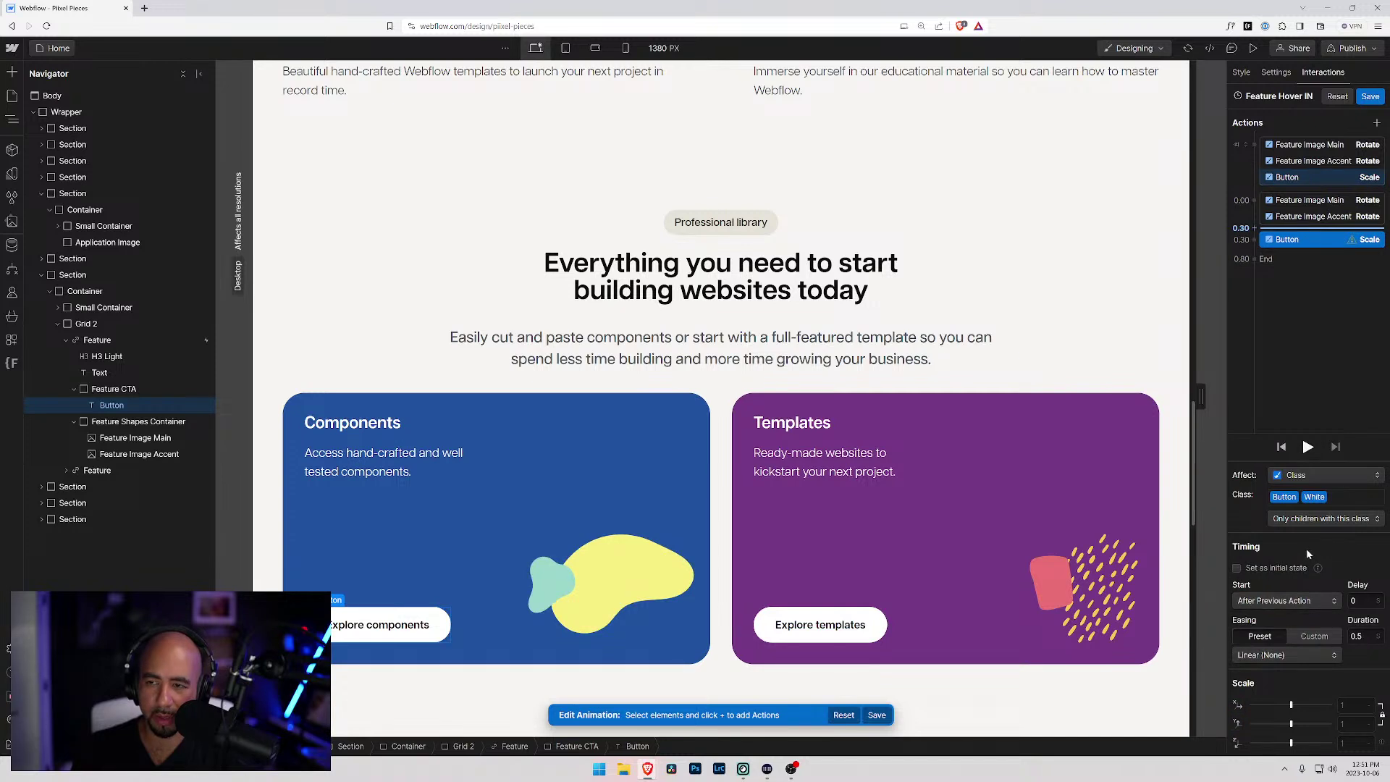
left_click(1347, 704)
type("1.1")
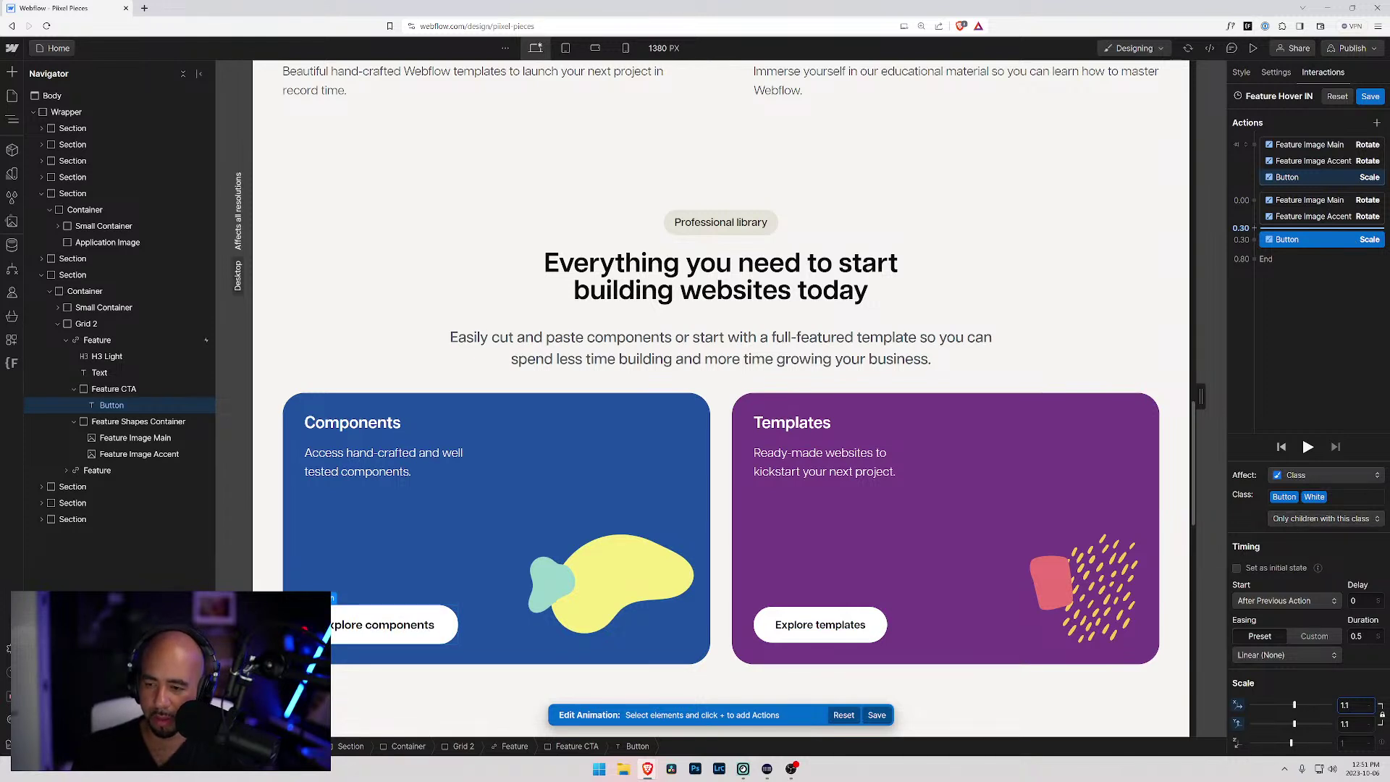
- Set the button's hover Scale action to a 0.3 duration, Ease In Out easing and a With Previous Action start
left_click(1357, 635)
key("BackSpace")
type("3")
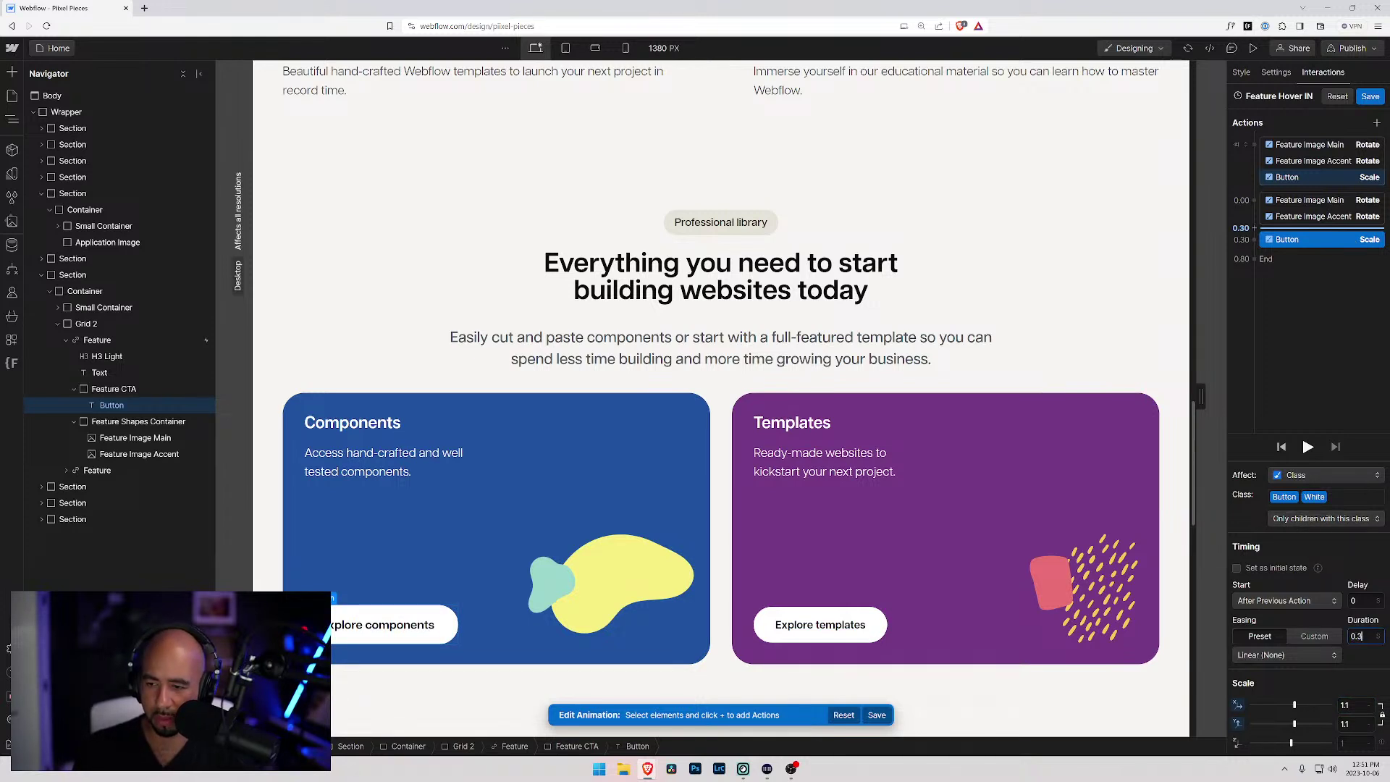
left_click(1310, 654)
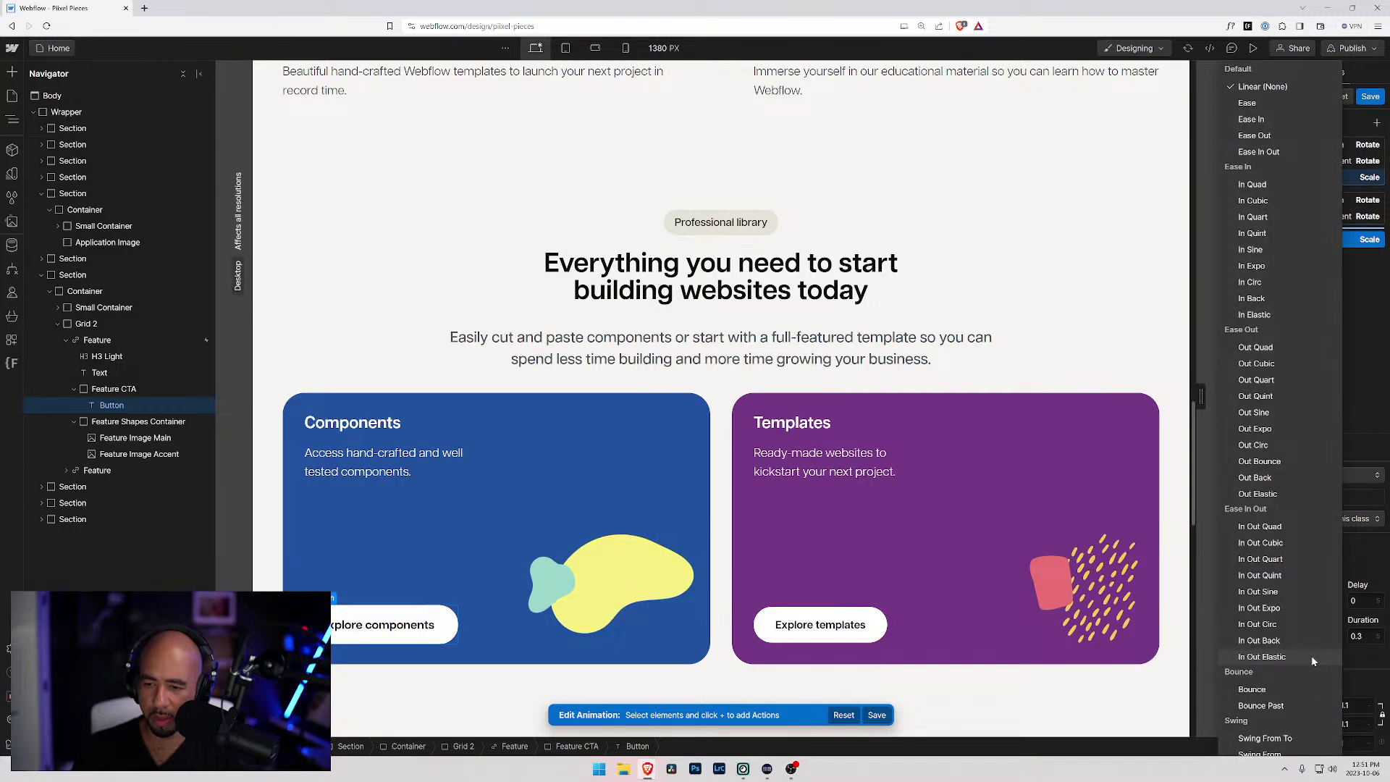
left_click(1261, 152)
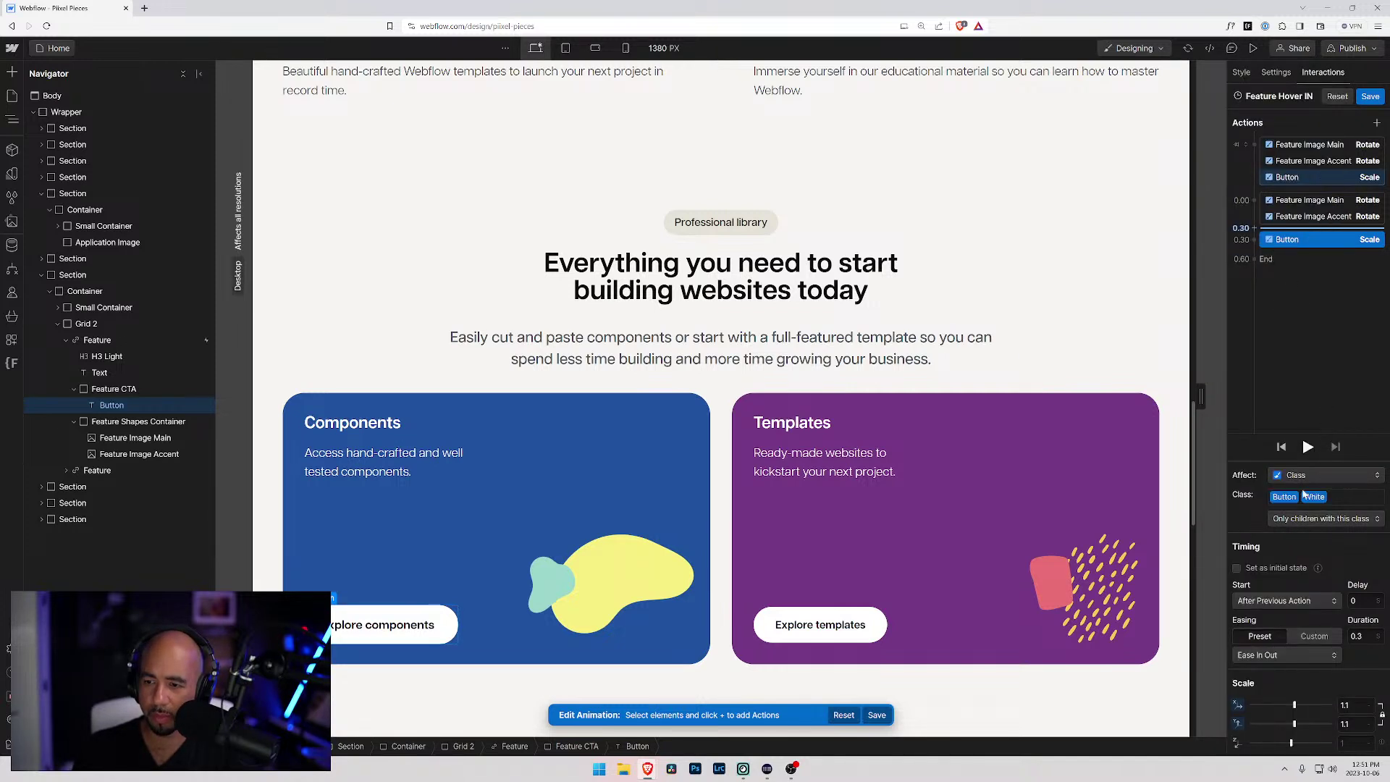
left_click(1285, 600)
left_click(1267, 598)
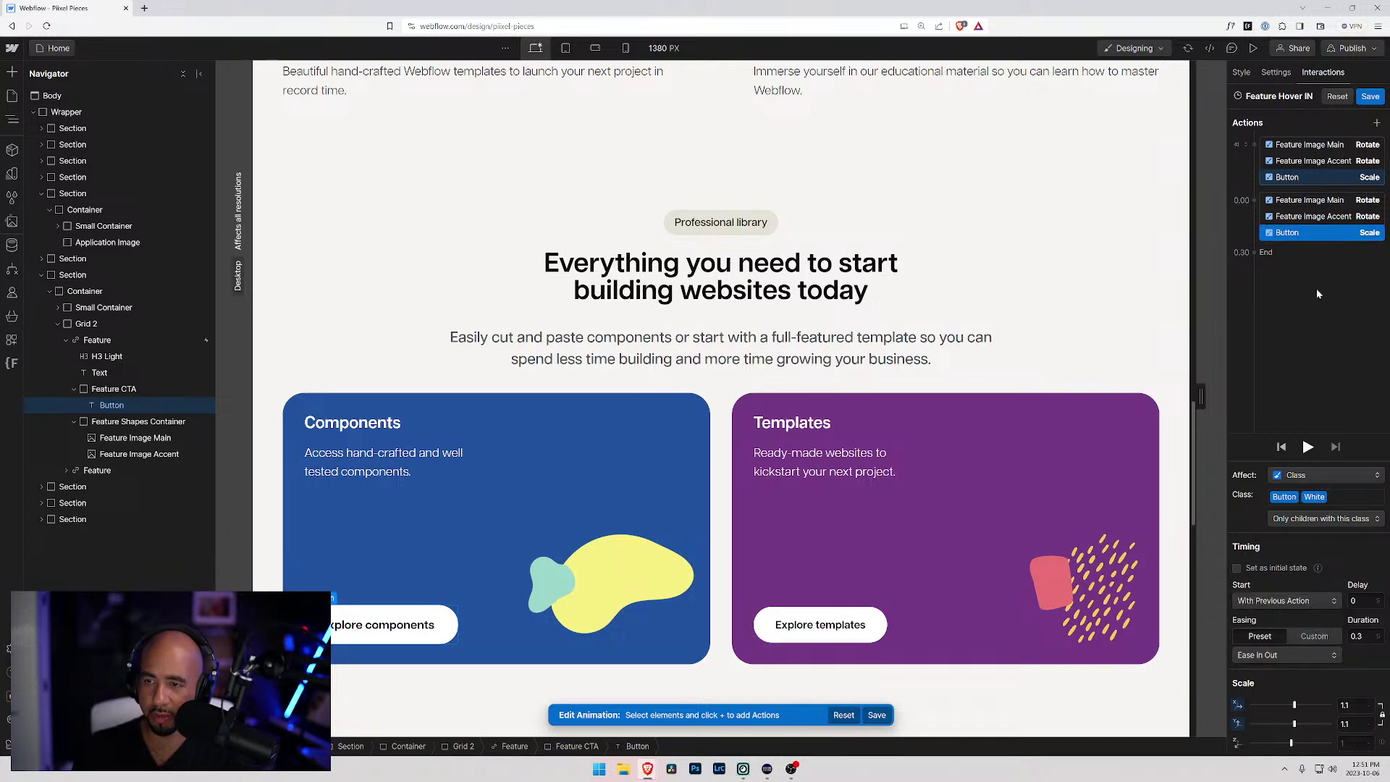
- Save the Feature Hover IN animation, preview the feature cards on the page and leave the preview
left_click(1317, 292)
left_click(1369, 97)
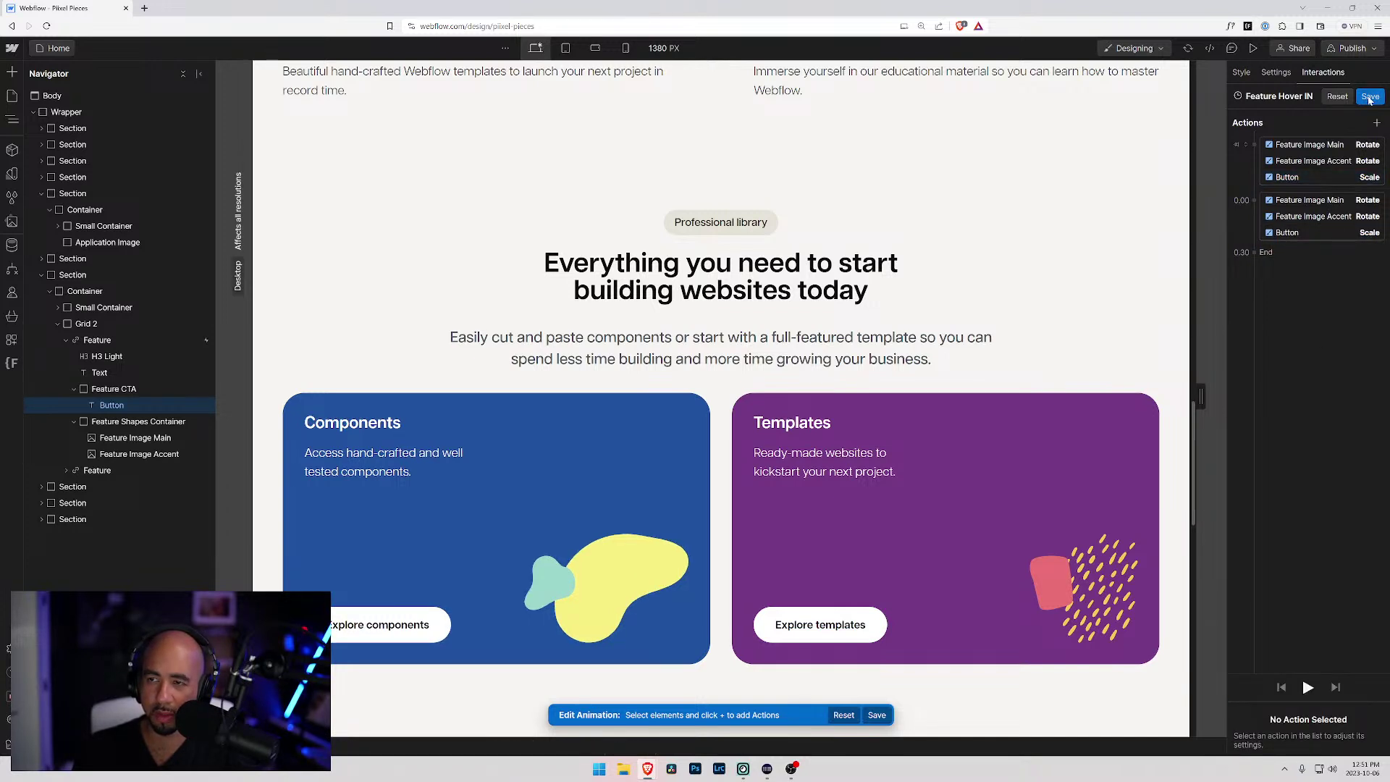
left_click(1253, 48)
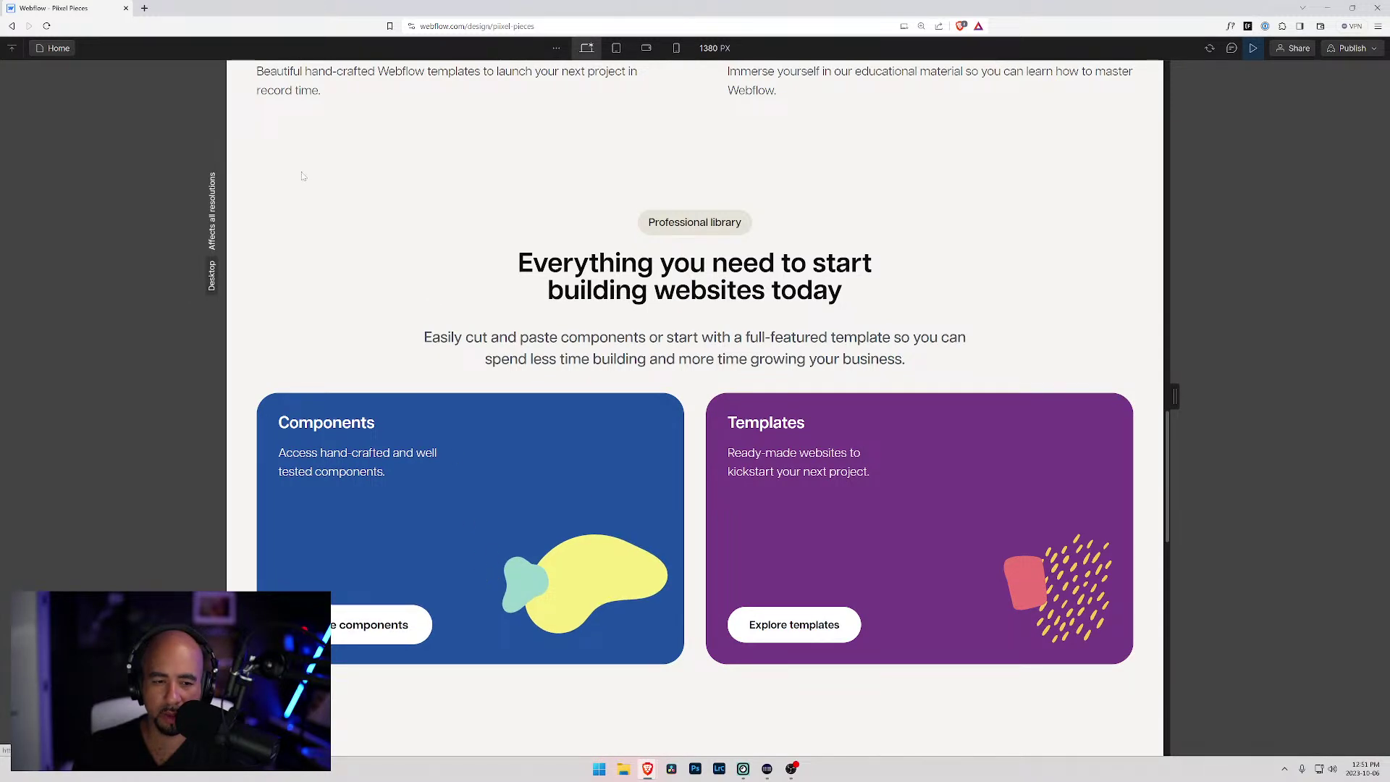
left_click(1251, 47)
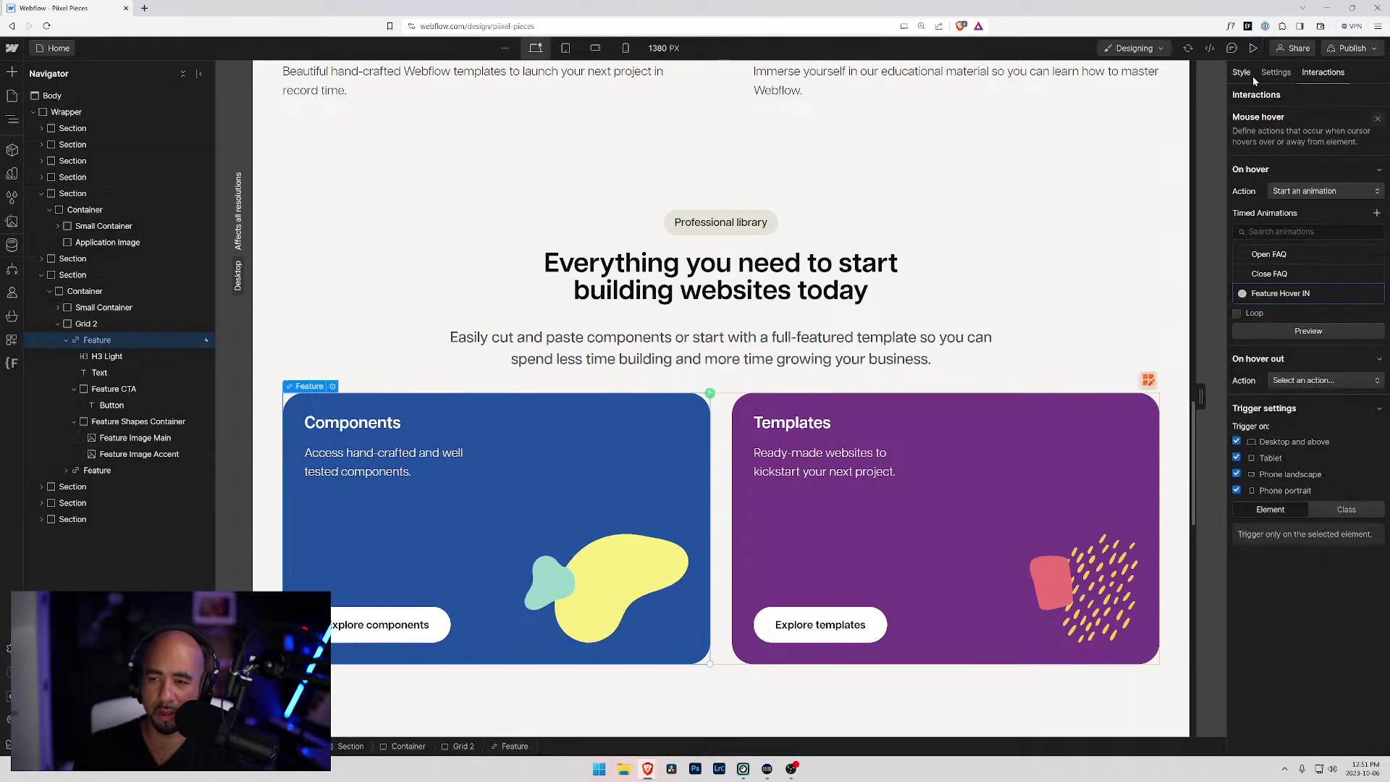
- Reopen Feature Hover IN, review both button Scale actions, play the animation several times and close the editor
left_click(1359, 295)
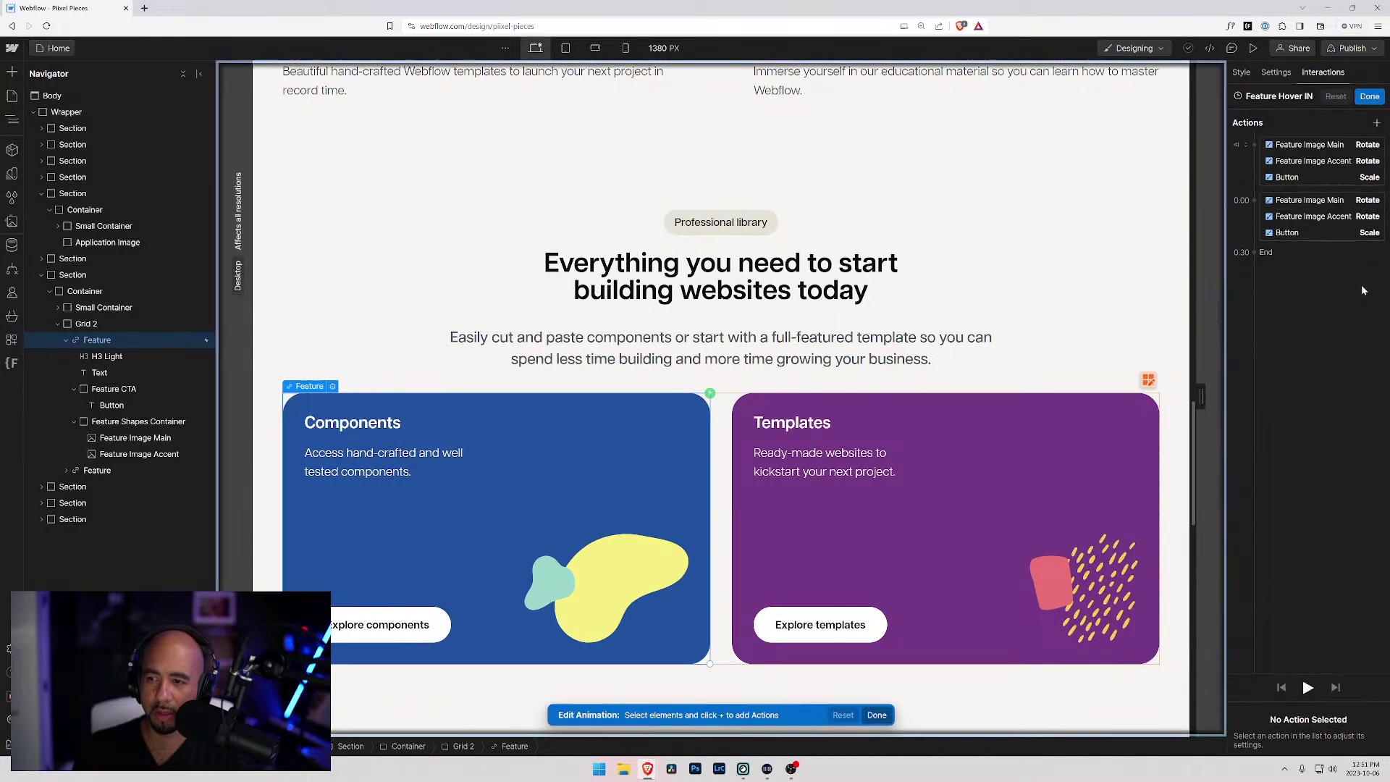
left_click(1289, 178)
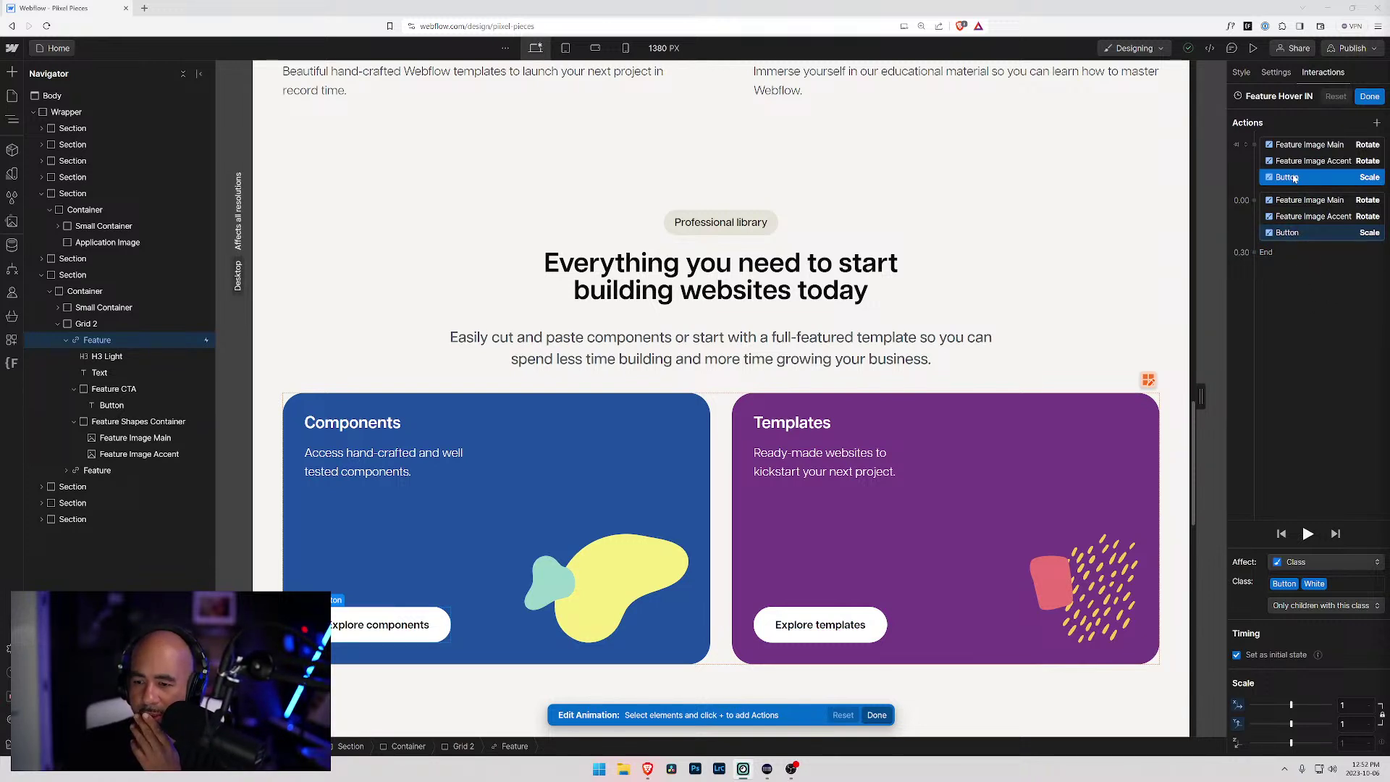
left_click(1297, 233)
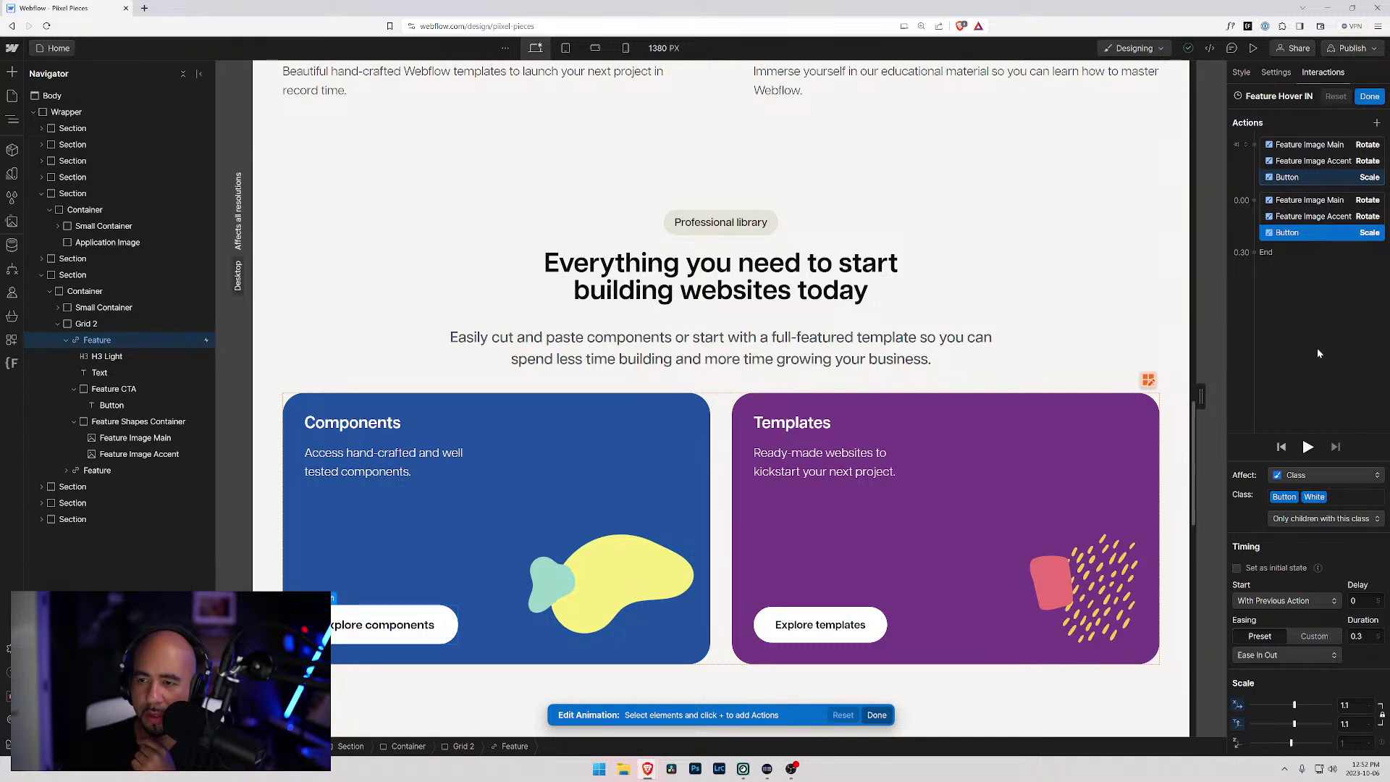
left_click(1309, 447)
left_click(1309, 446)
left_click(1309, 446)
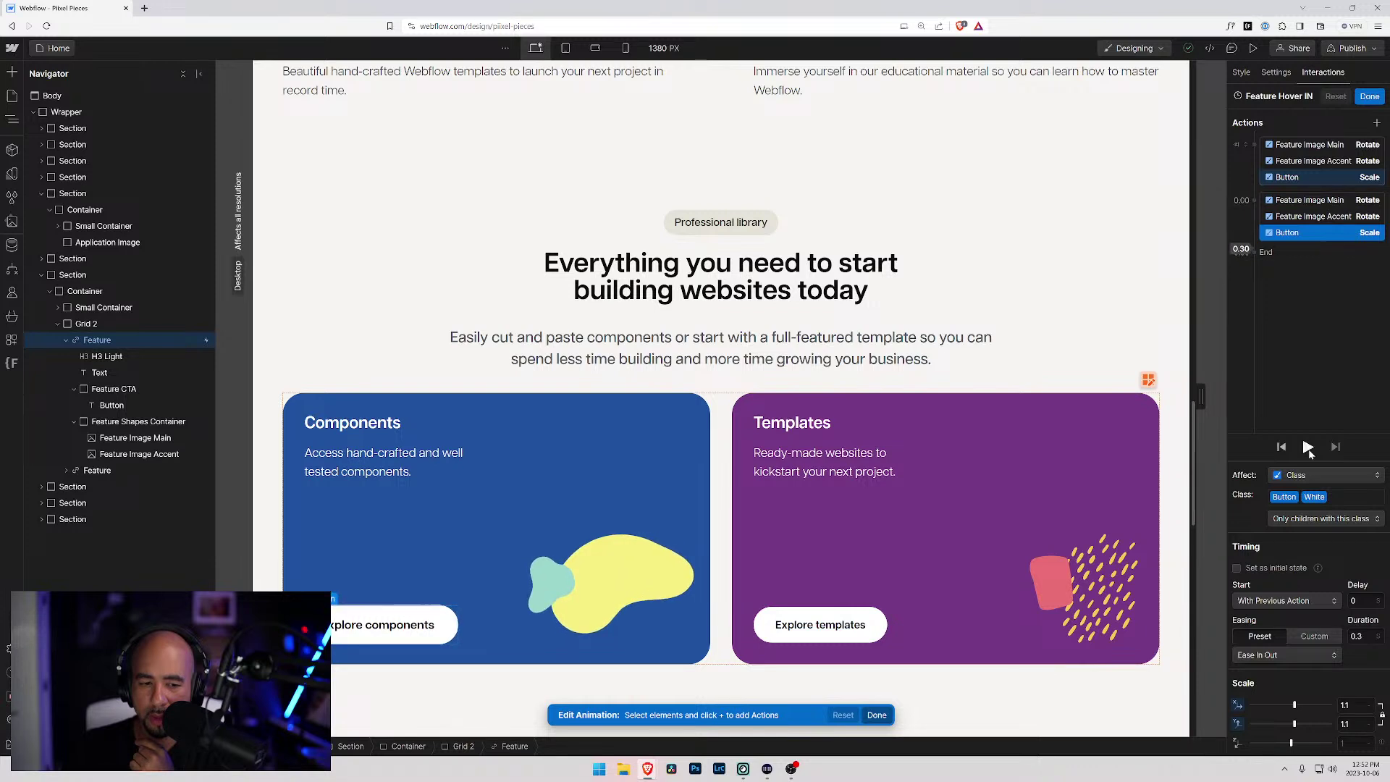
left_click(1310, 449)
left_click(1368, 97)
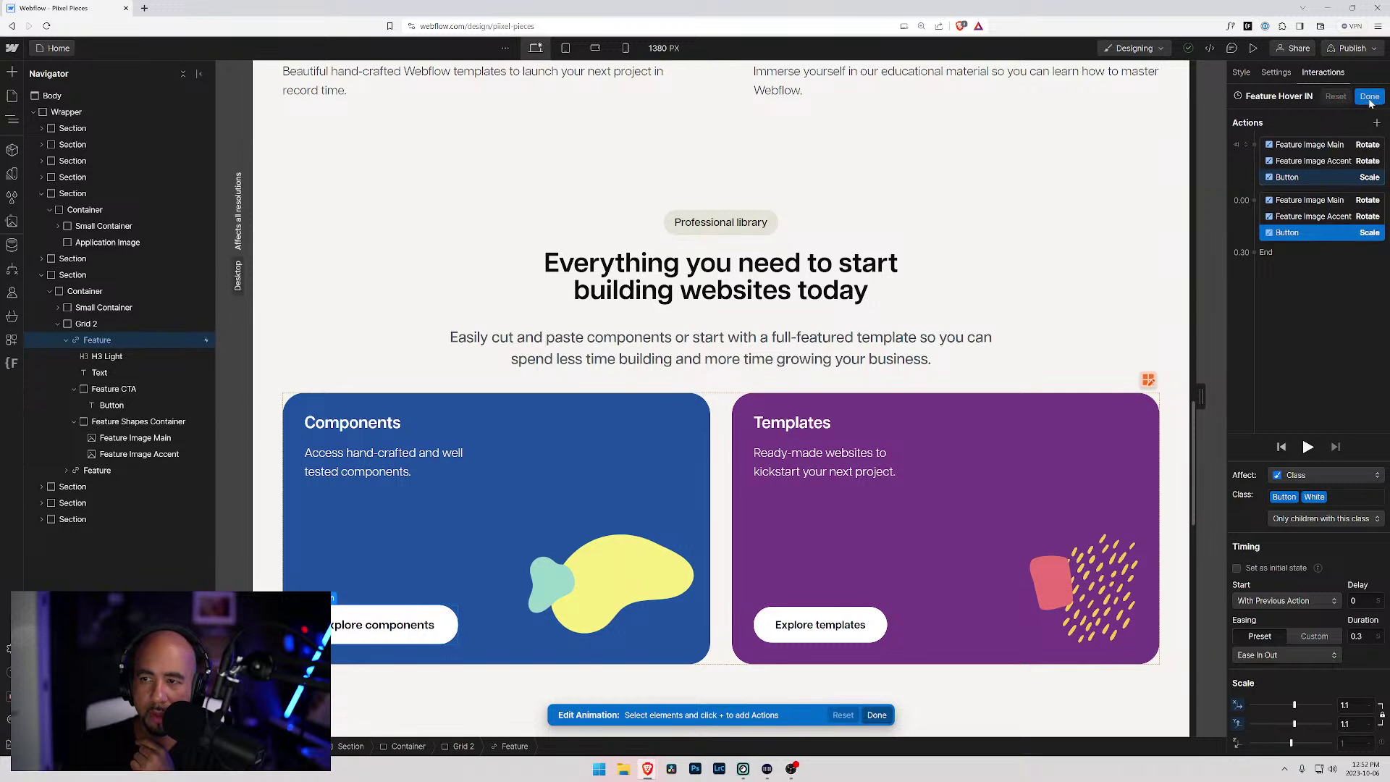
- Preview the hover effect on the page again, leave the preview and close the mouse hover trigger settings
left_click(1253, 48)
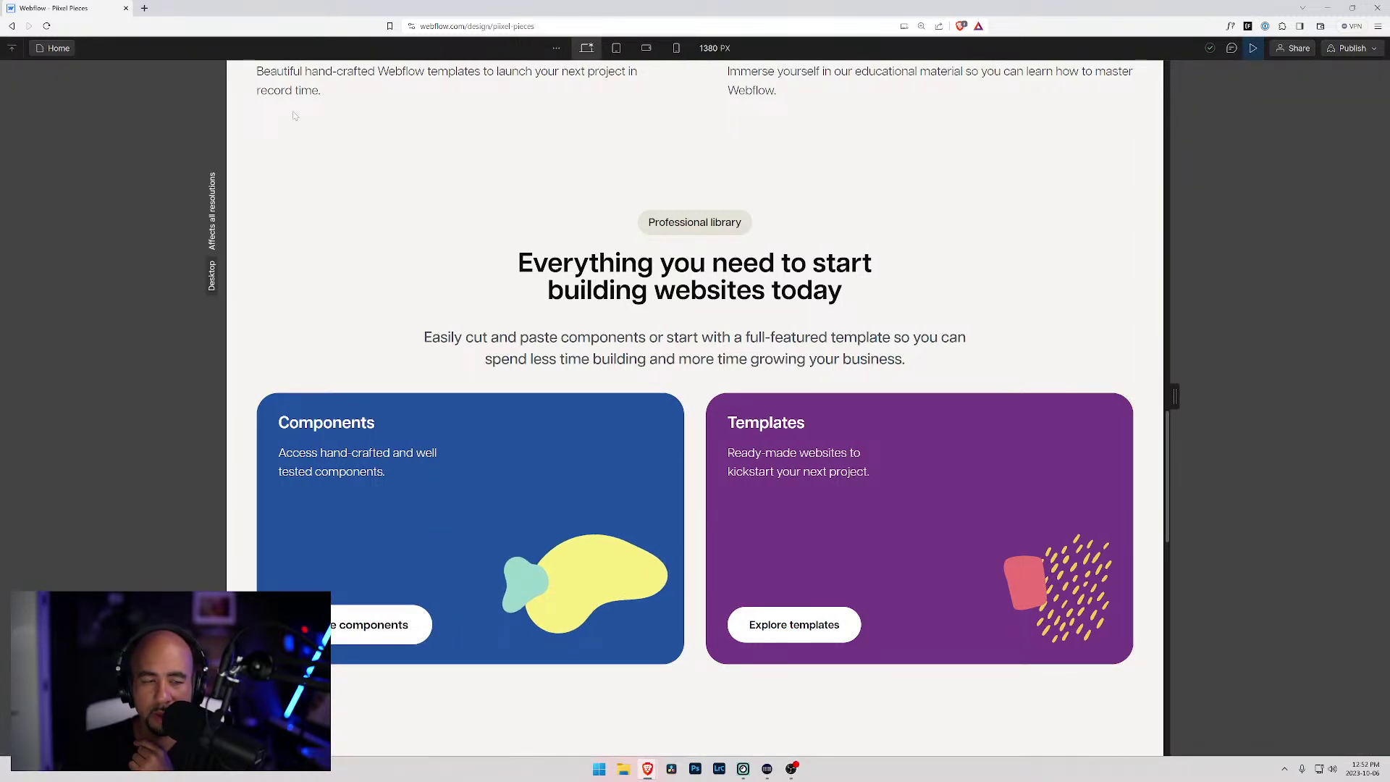
left_click(1253, 47)
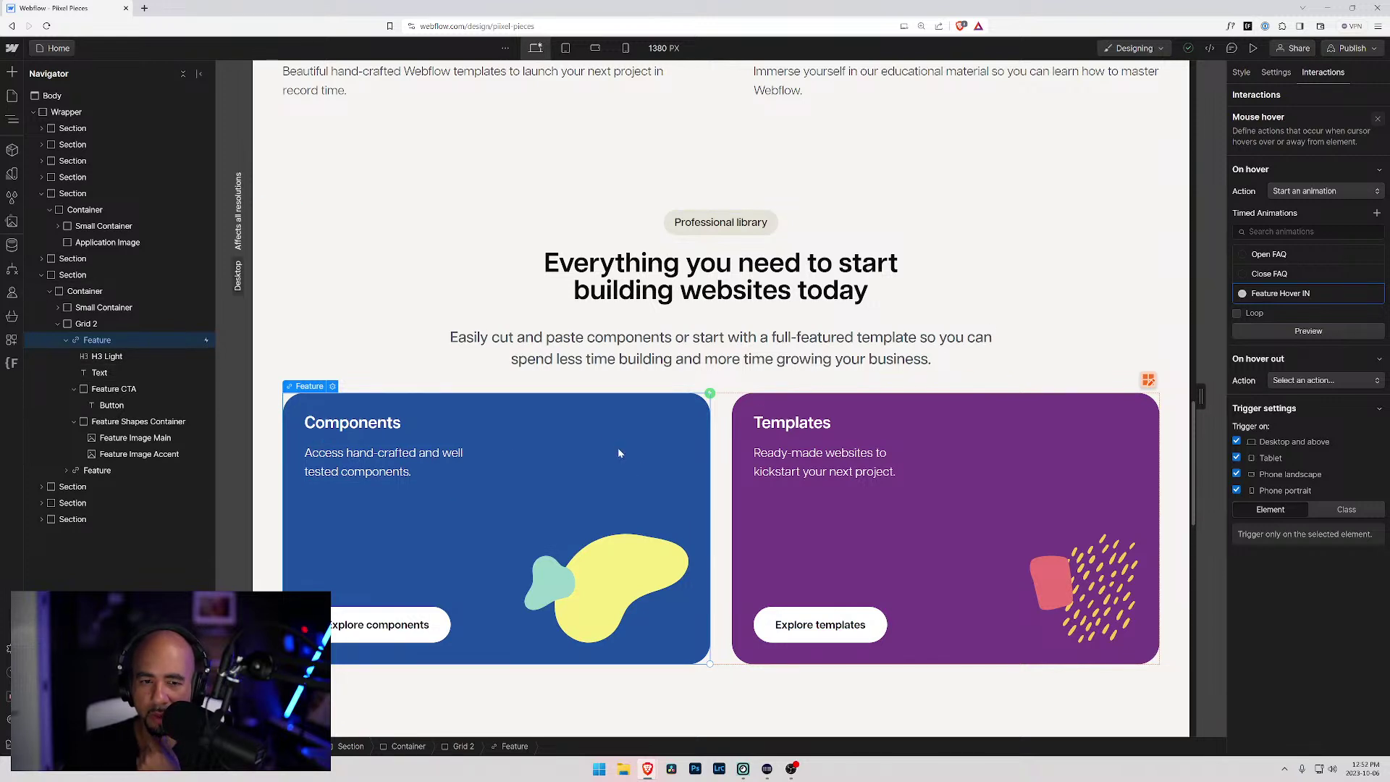
key("Escape")
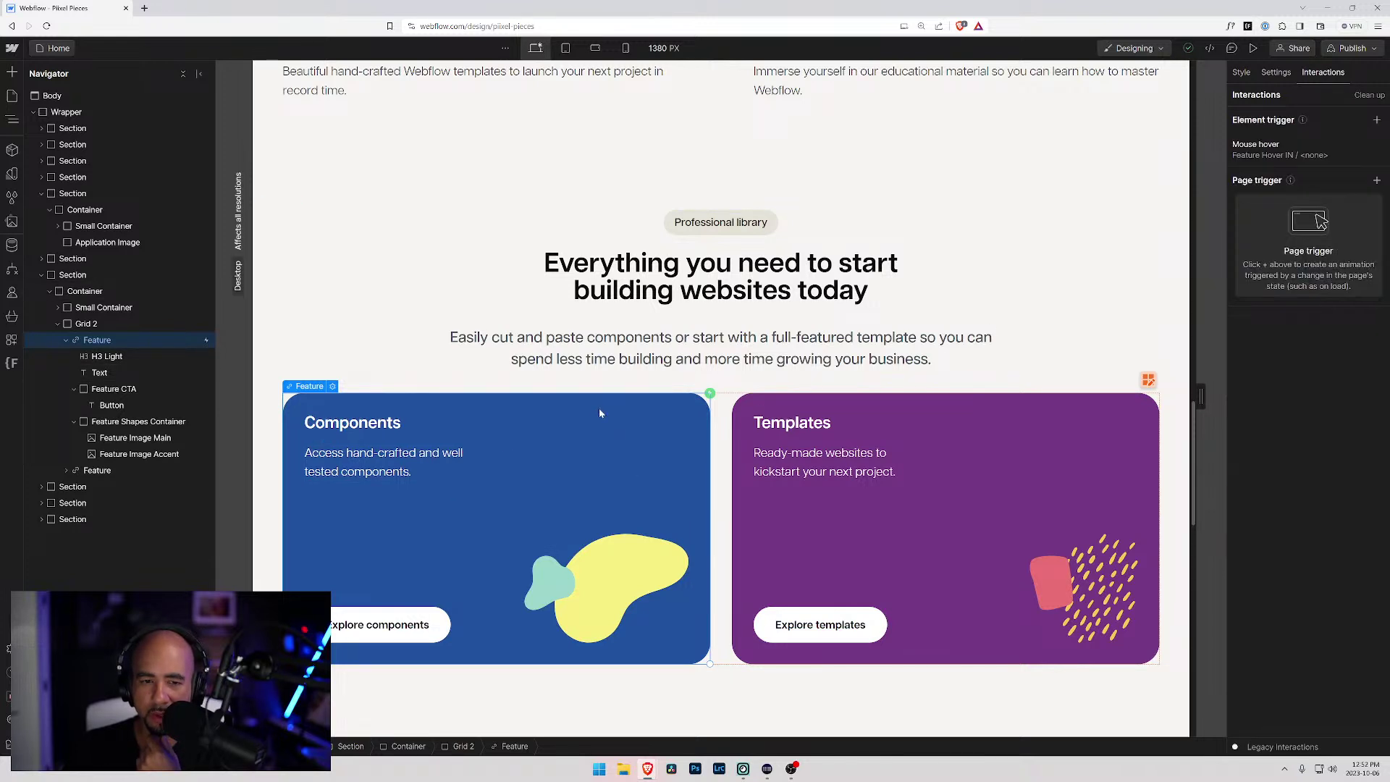
- Reopen the Feature Hover IN animation and add a Scale action for the Components Feature card before the hover rotations
left_click(1273, 149)
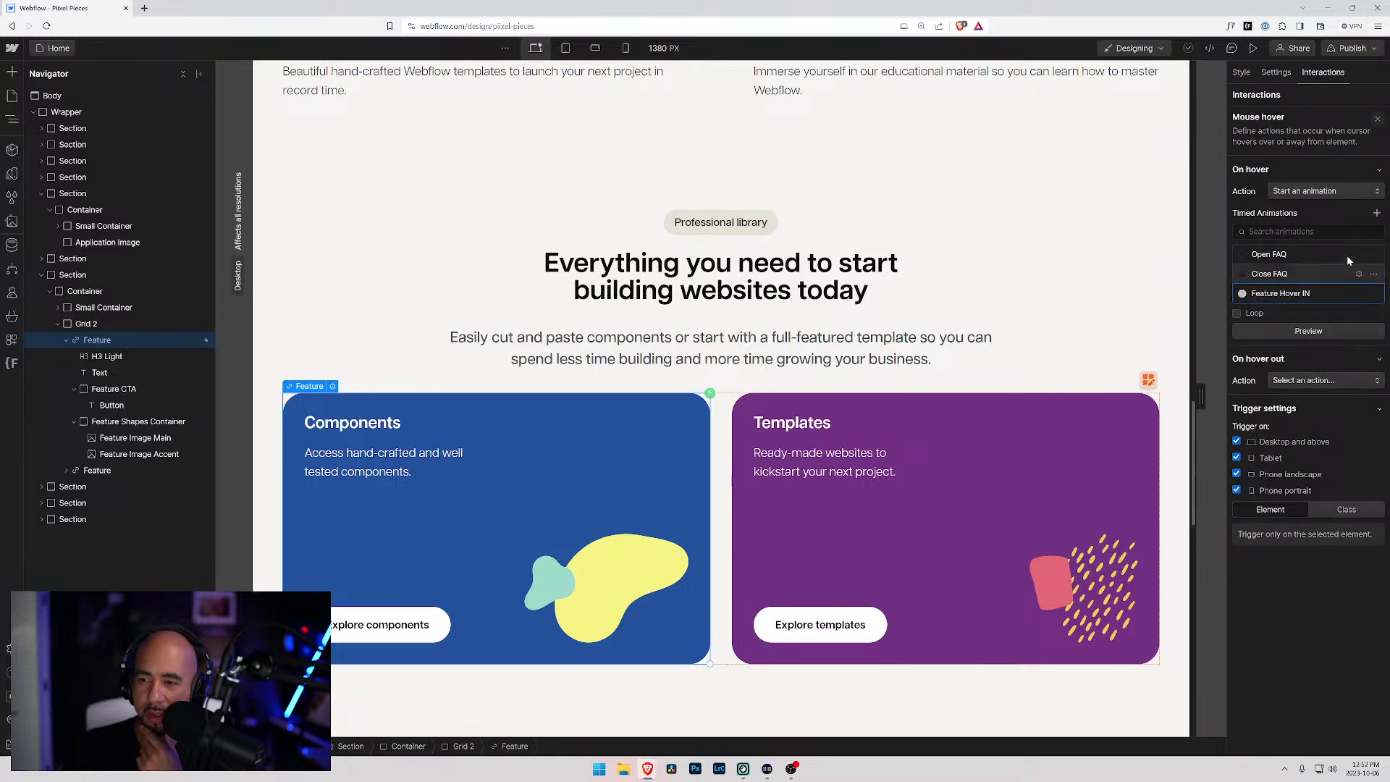
left_click(1358, 293)
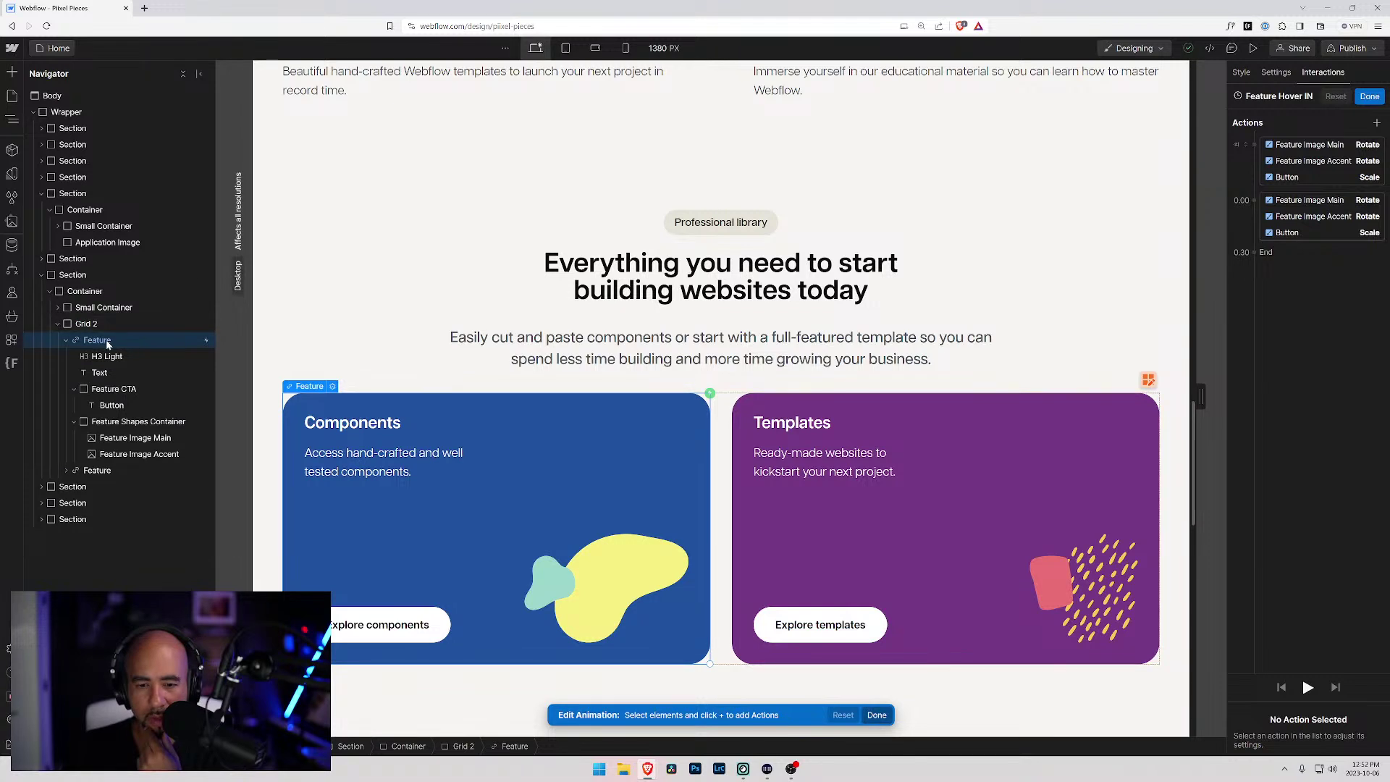
left_click(1255, 188)
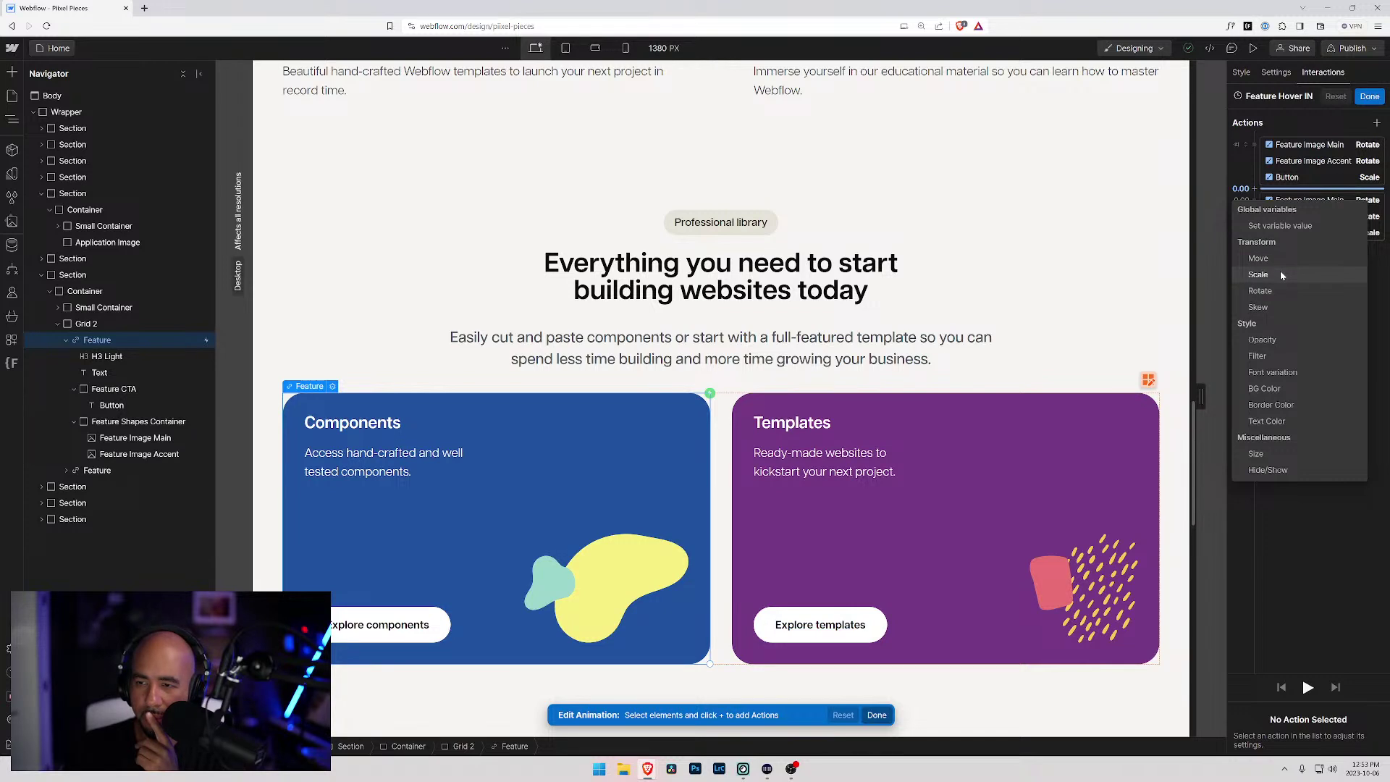
left_click(1258, 275)
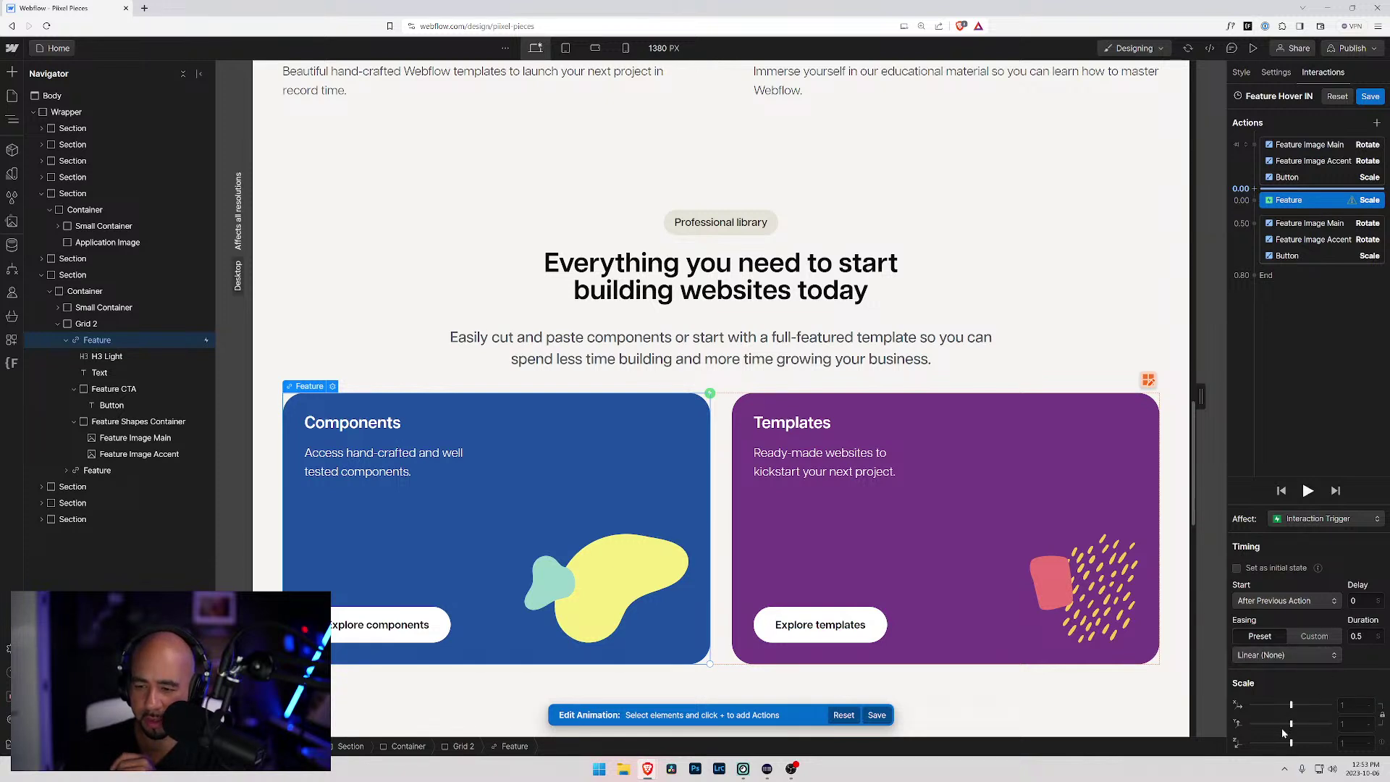
- Try scaling the Components card to 1.2 on the Y axis and 1.3 on the X axis, resetting each value
left_click_drag(1291, 724, 1298, 724)
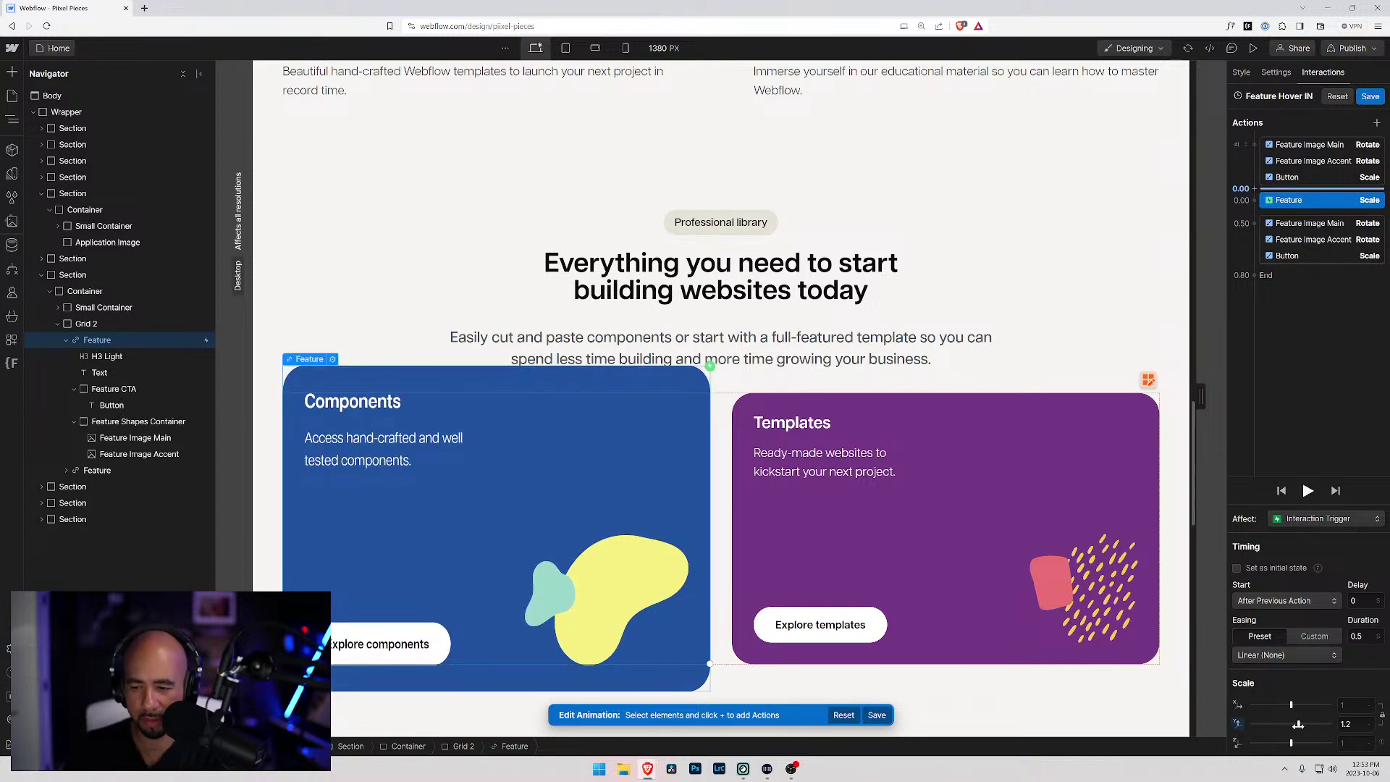
left_click(1238, 724)
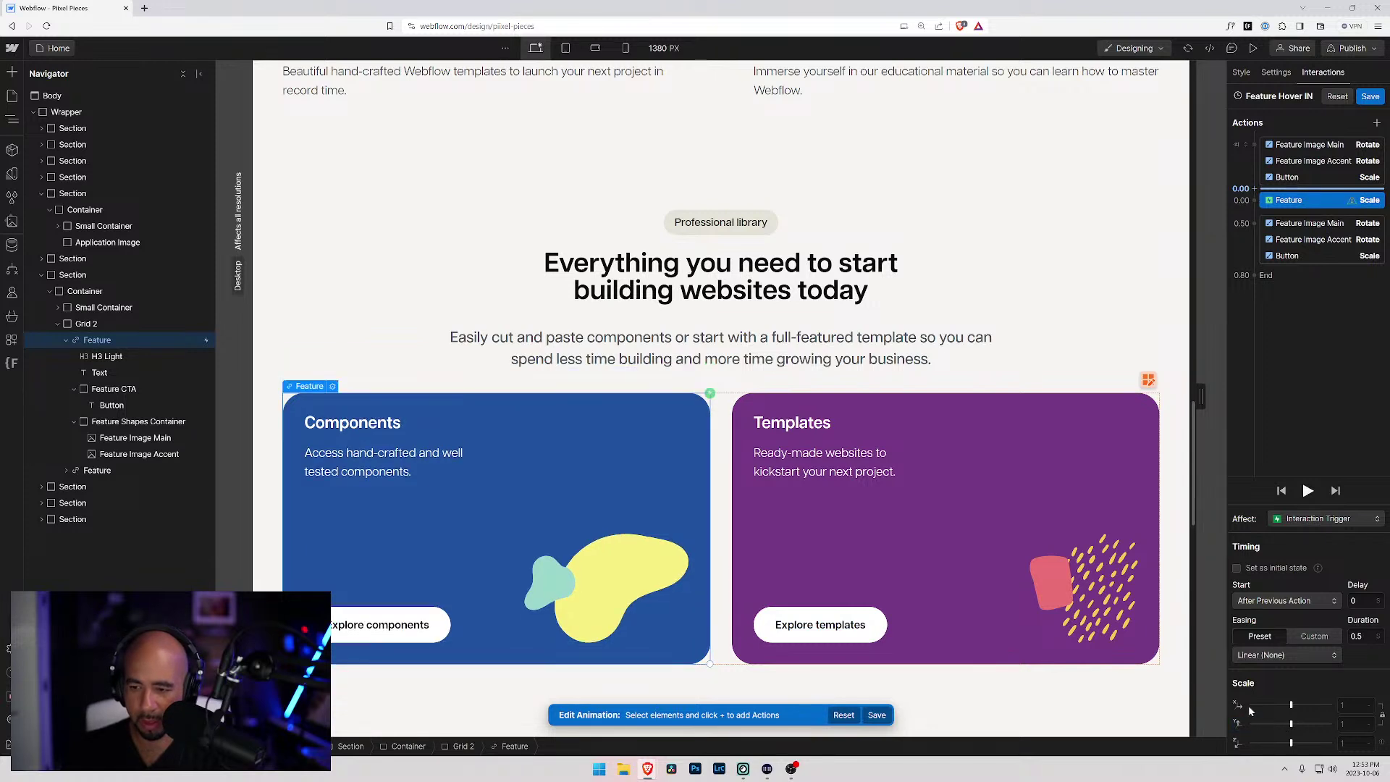
left_click_drag(1290, 706, 1302, 704)
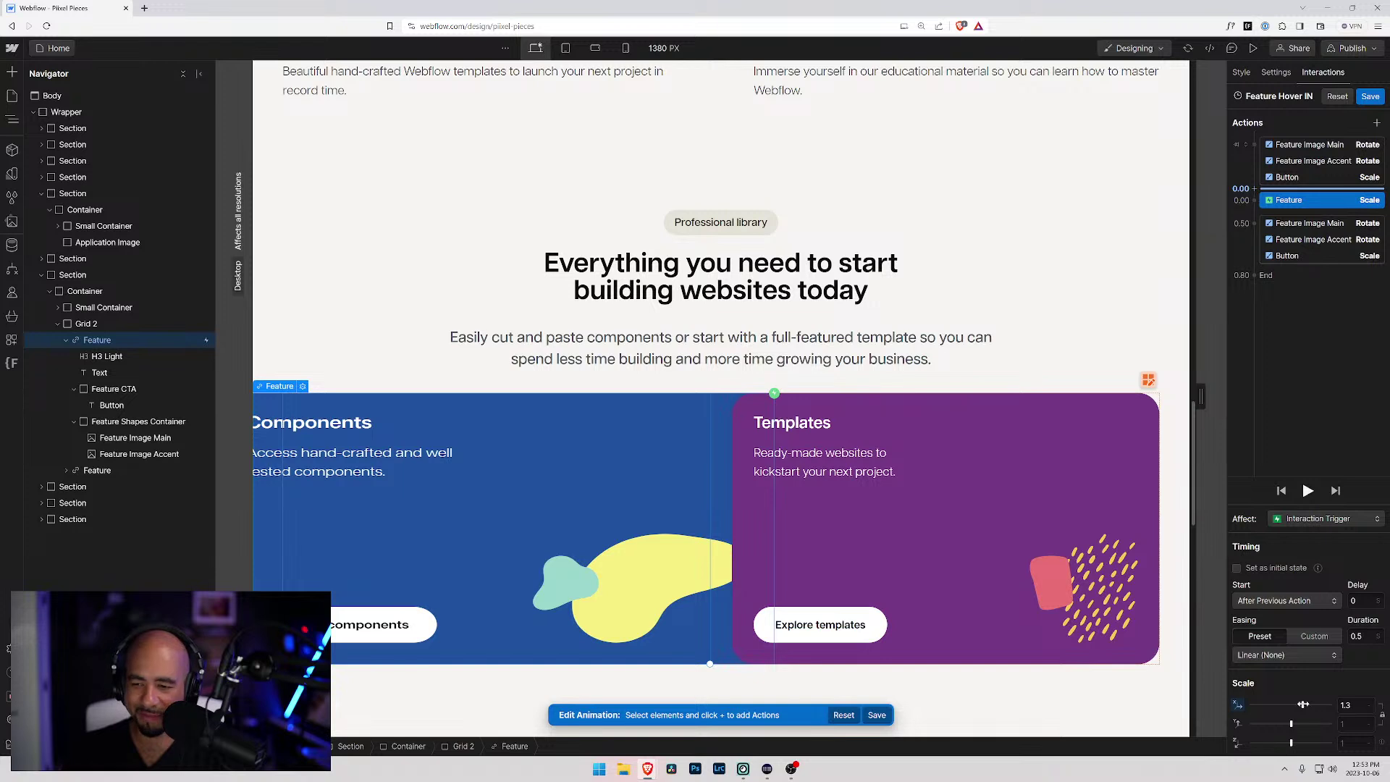
left_click(1238, 706)
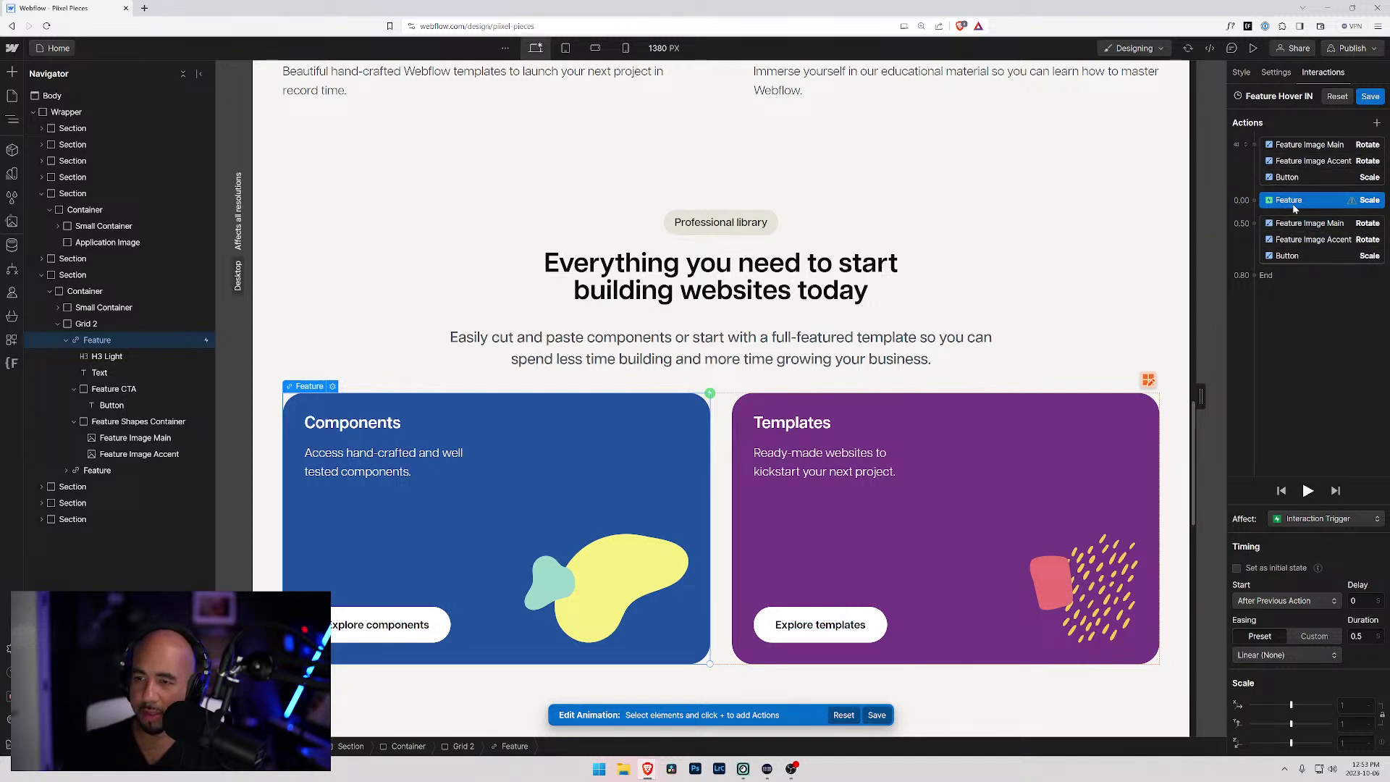
- Delete the initial-state and hover Scale actions of the button from the Feature Hover IN animation
left_click(1295, 179)
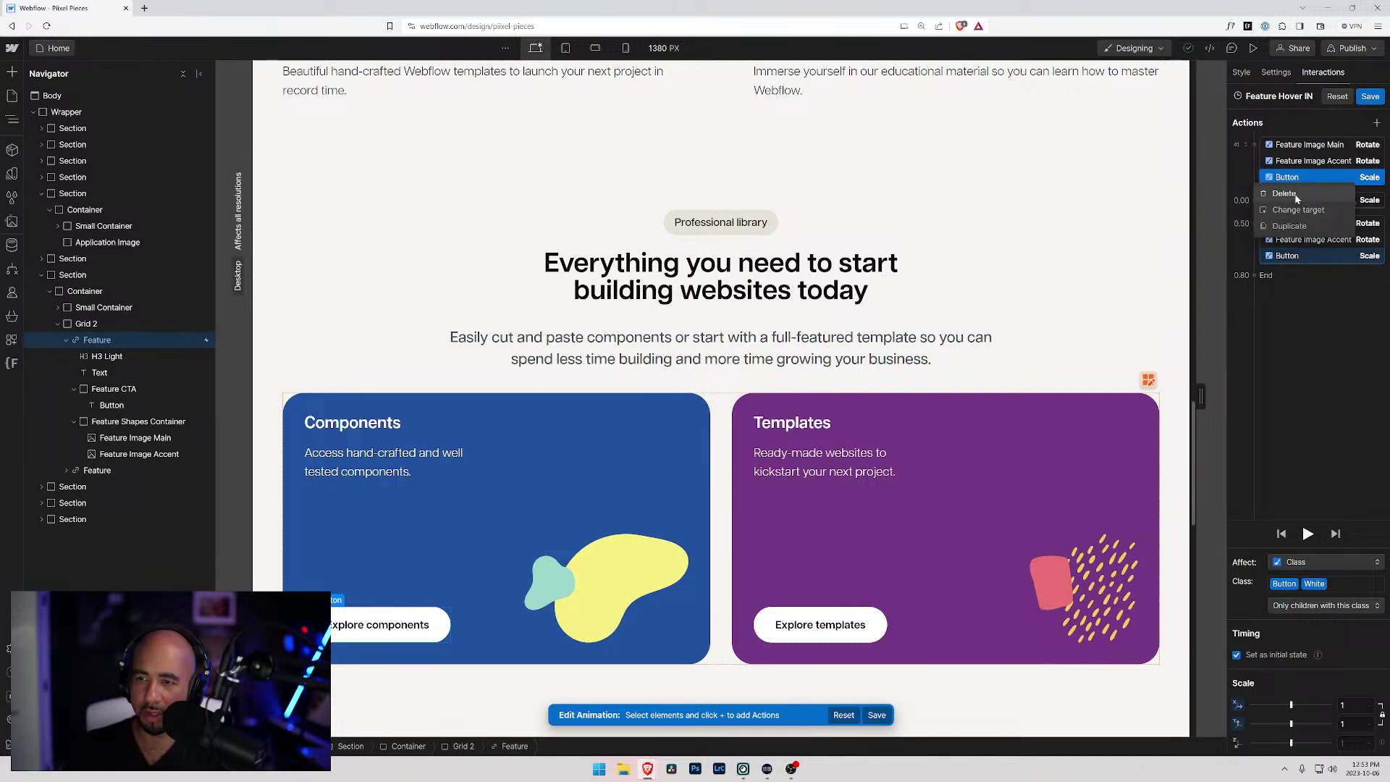
key("Delete")
right_click(1290, 241)
left_click(1302, 260)
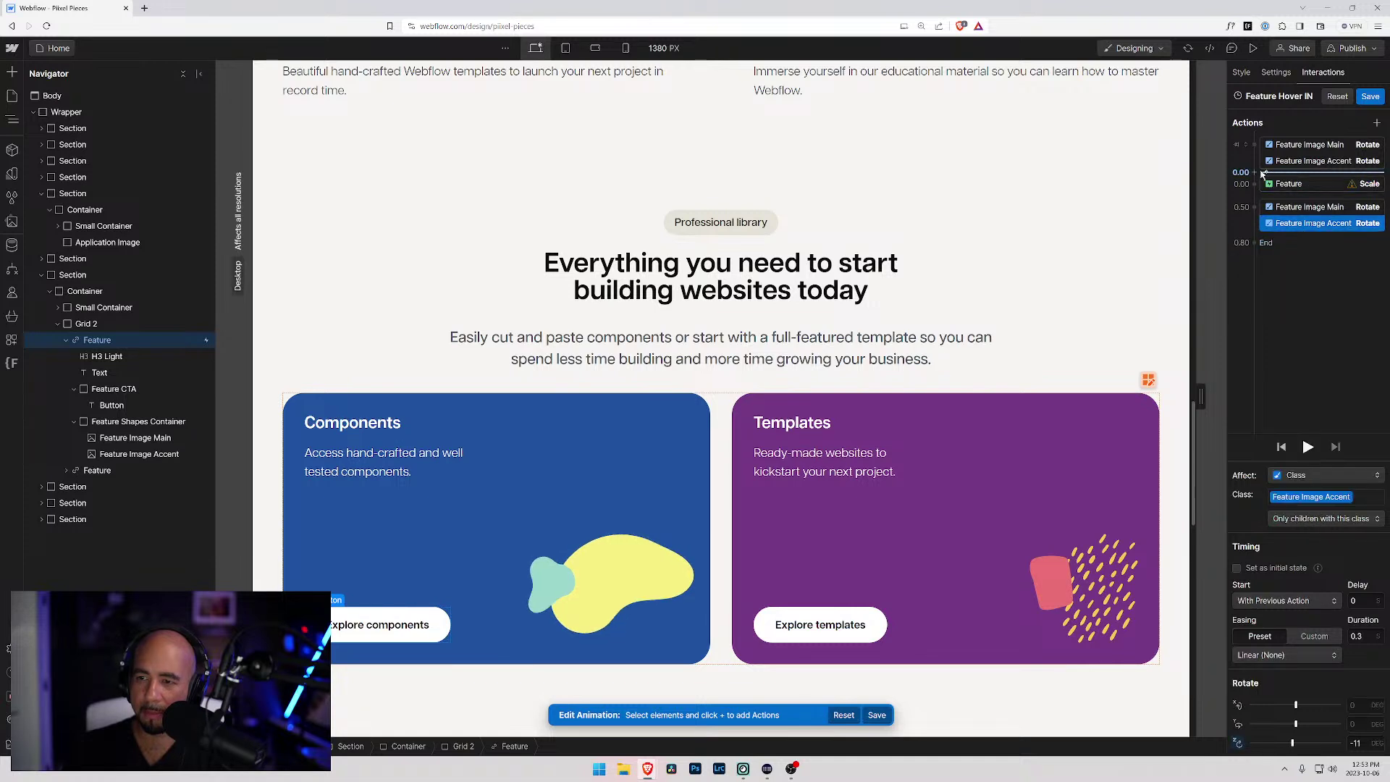
- Try a Size action with a width of 0 px on the Components card's button, reset the width and delete the action
left_click(110, 405)
left_click(79, 390)
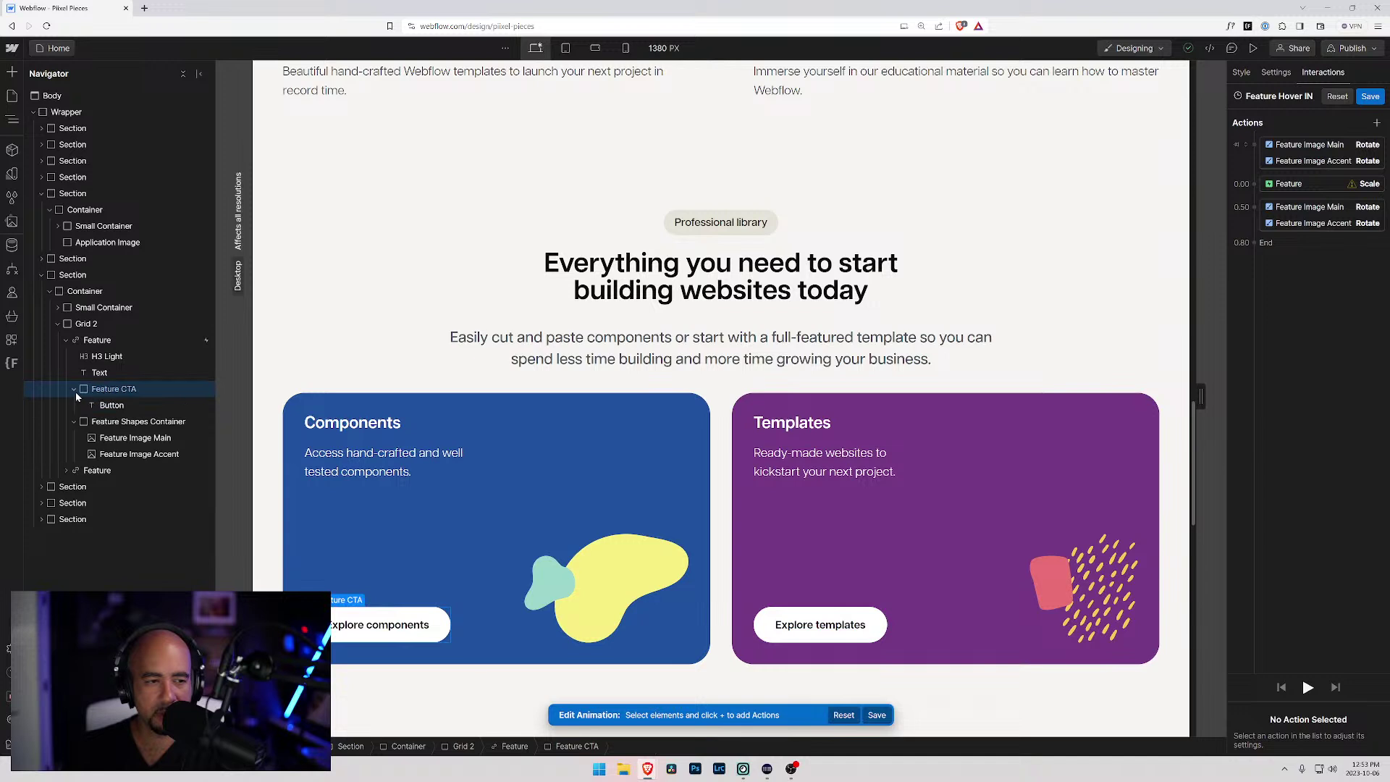
left_click(103, 406)
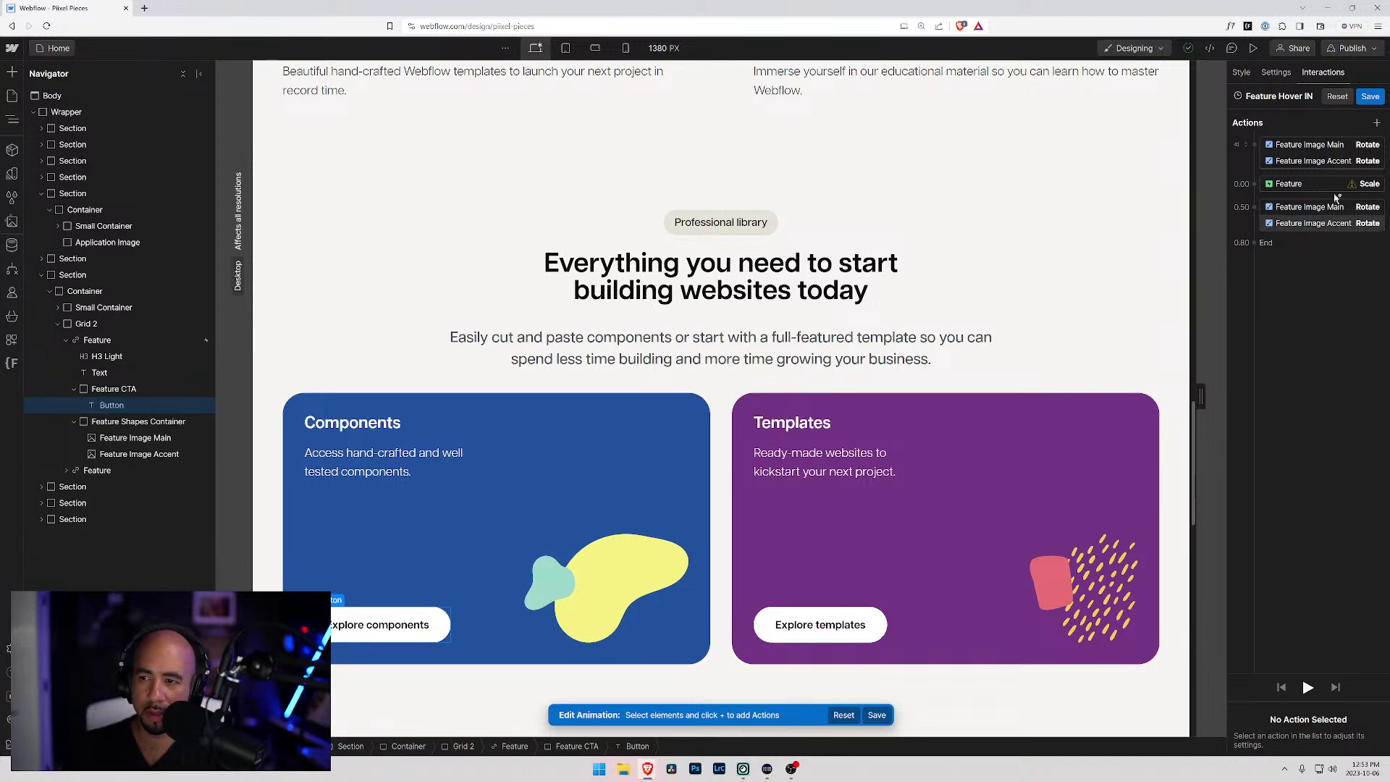
left_click(1254, 174)
left_click(1265, 439)
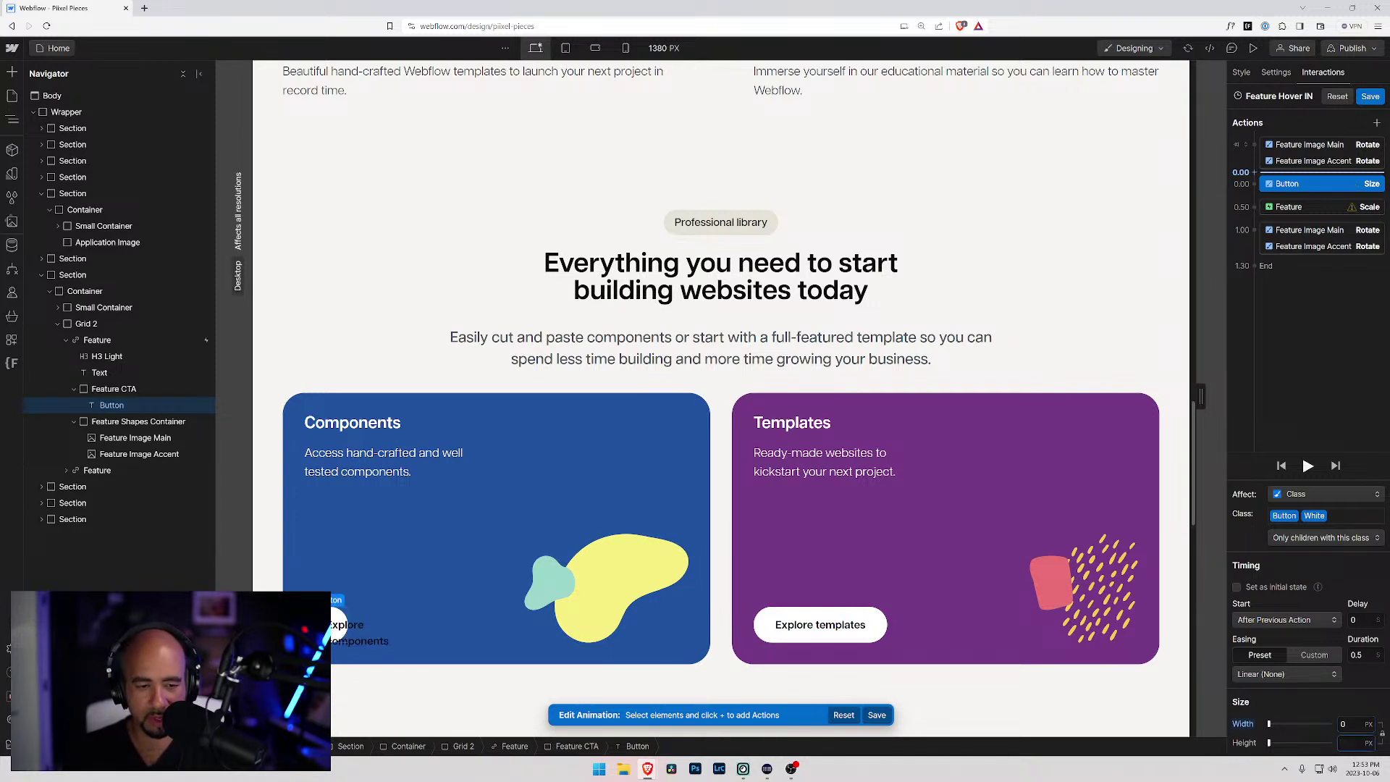
left_click(1241, 723)
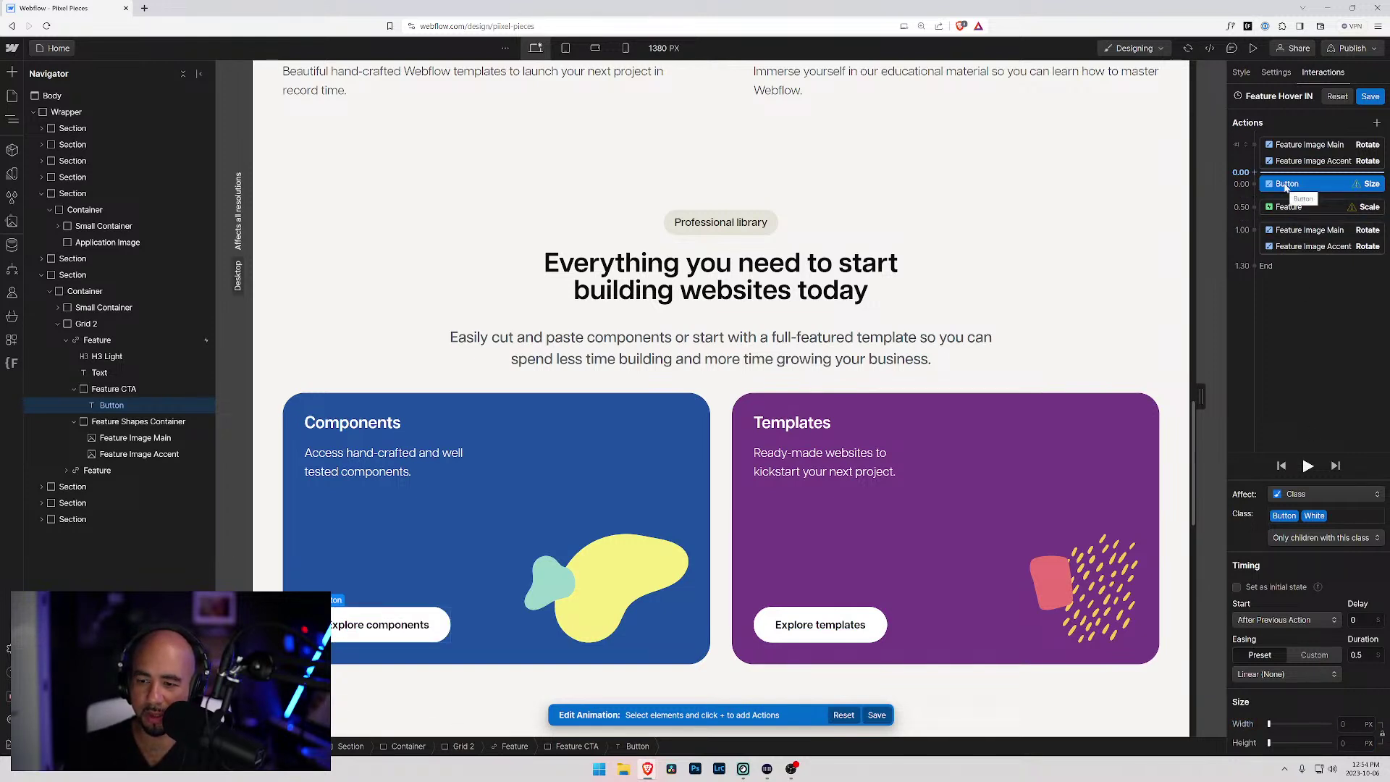
right_click(1294, 183)
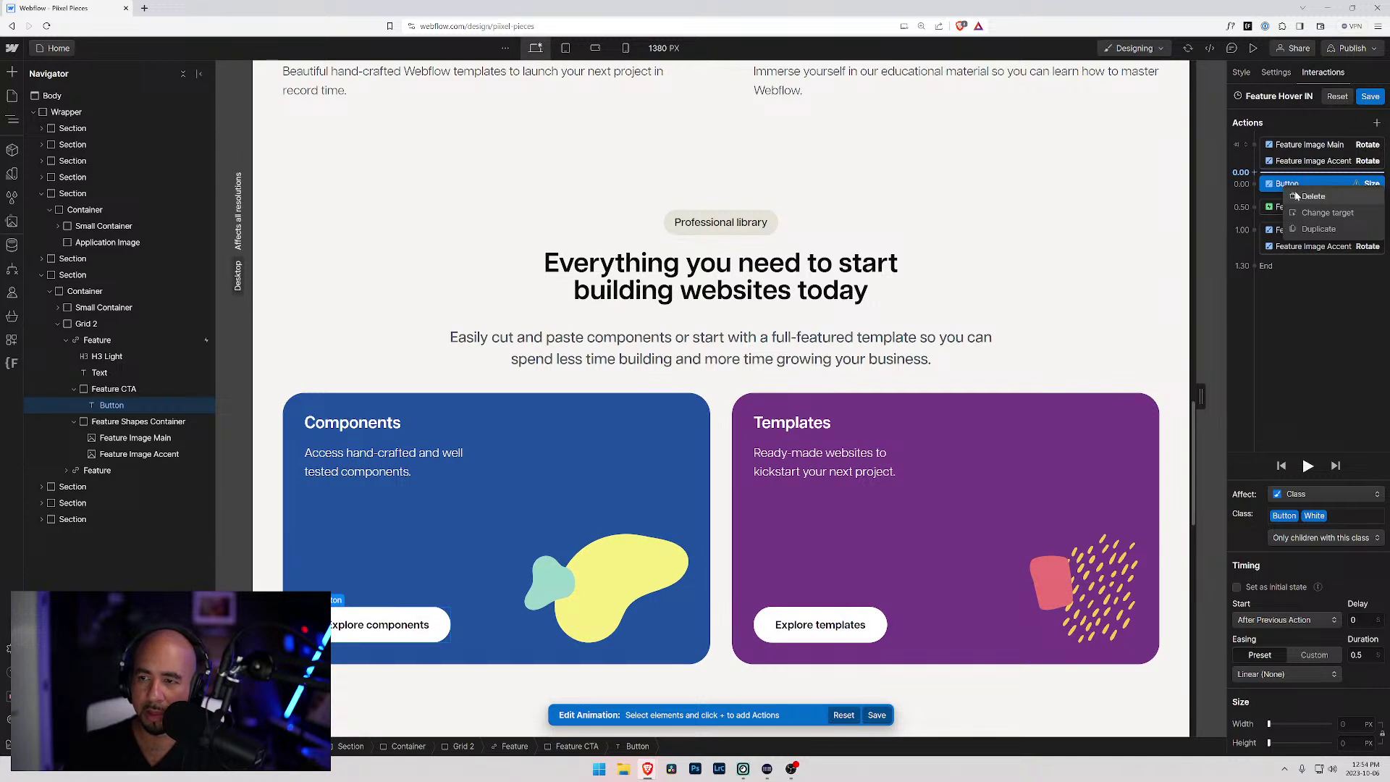
left_click(1303, 196)
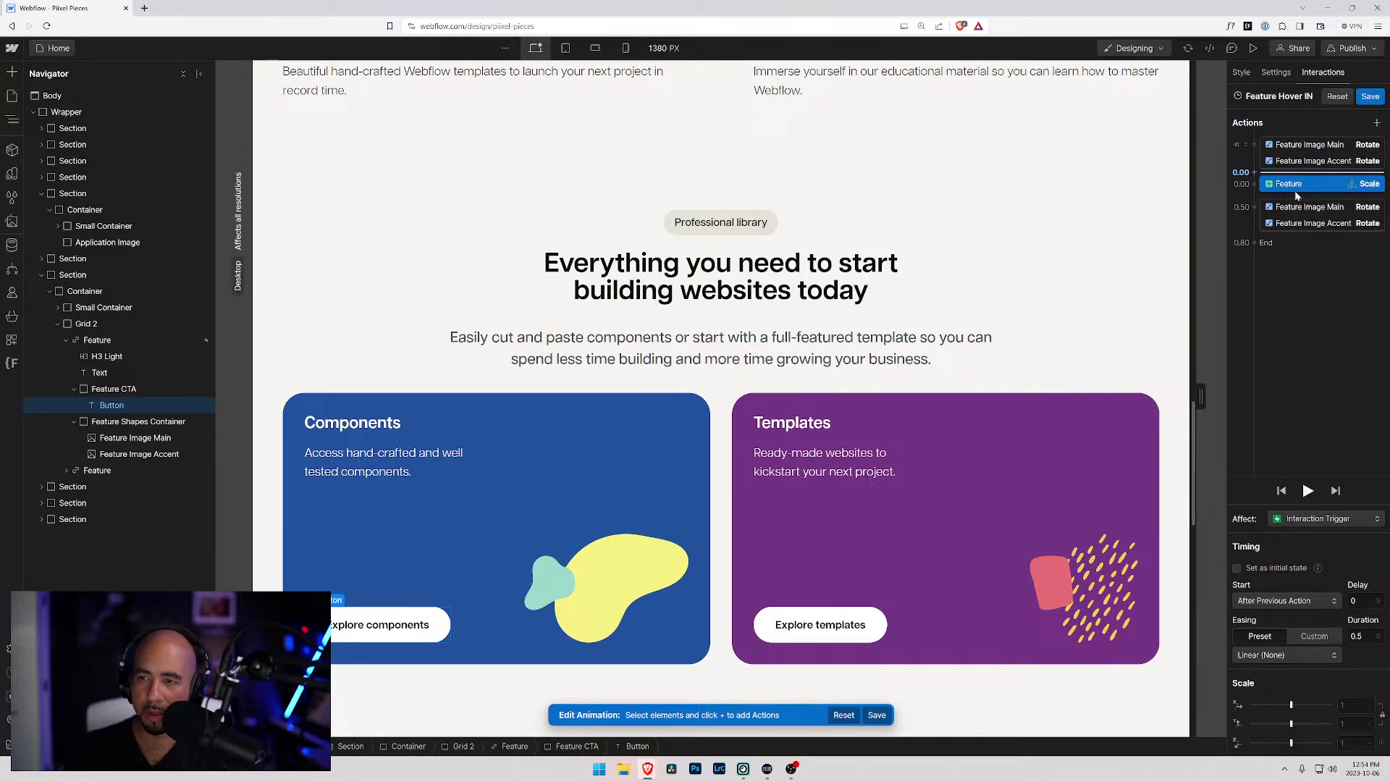
left_click(1285, 254)
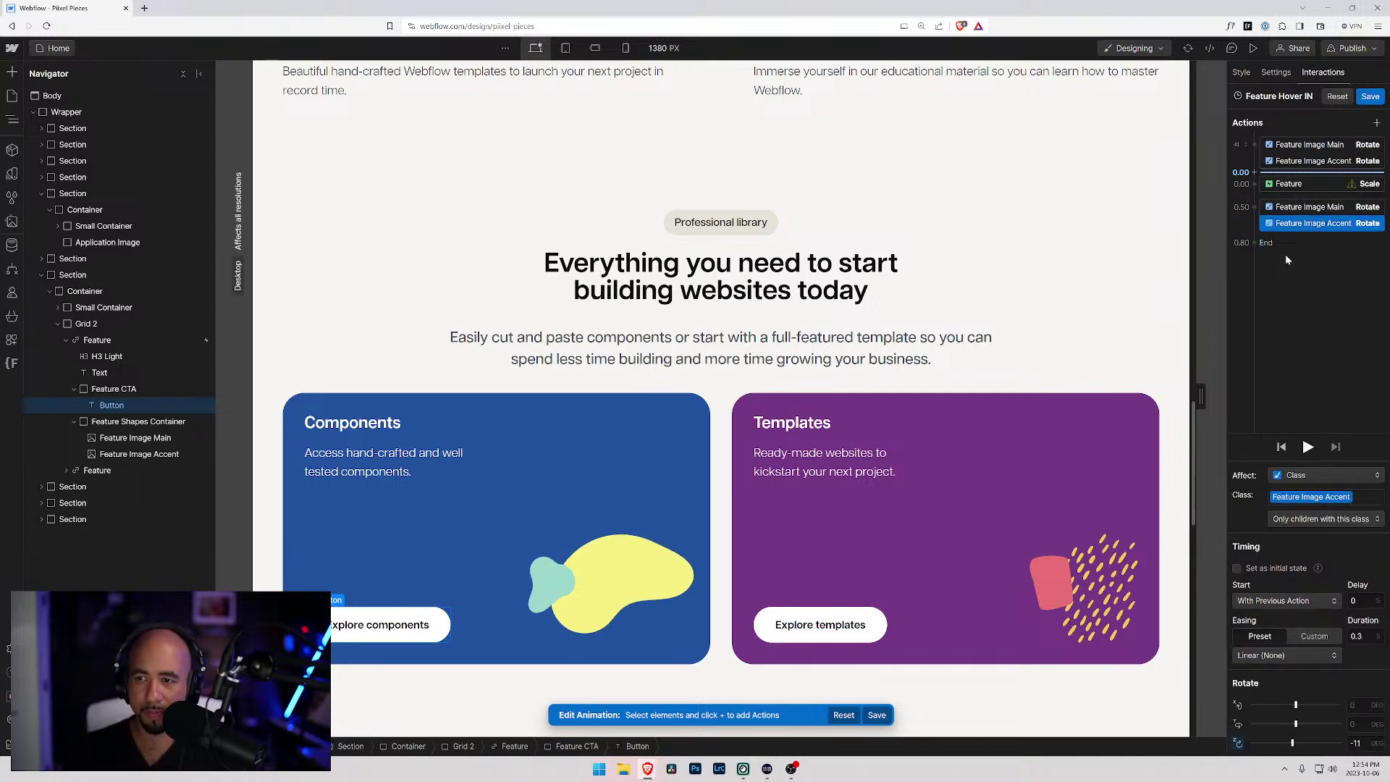
- Restore the button's deleted initial-state and hover Scale actions, and delete the Feature card's Scale action from the animation
left_click(1287, 259)
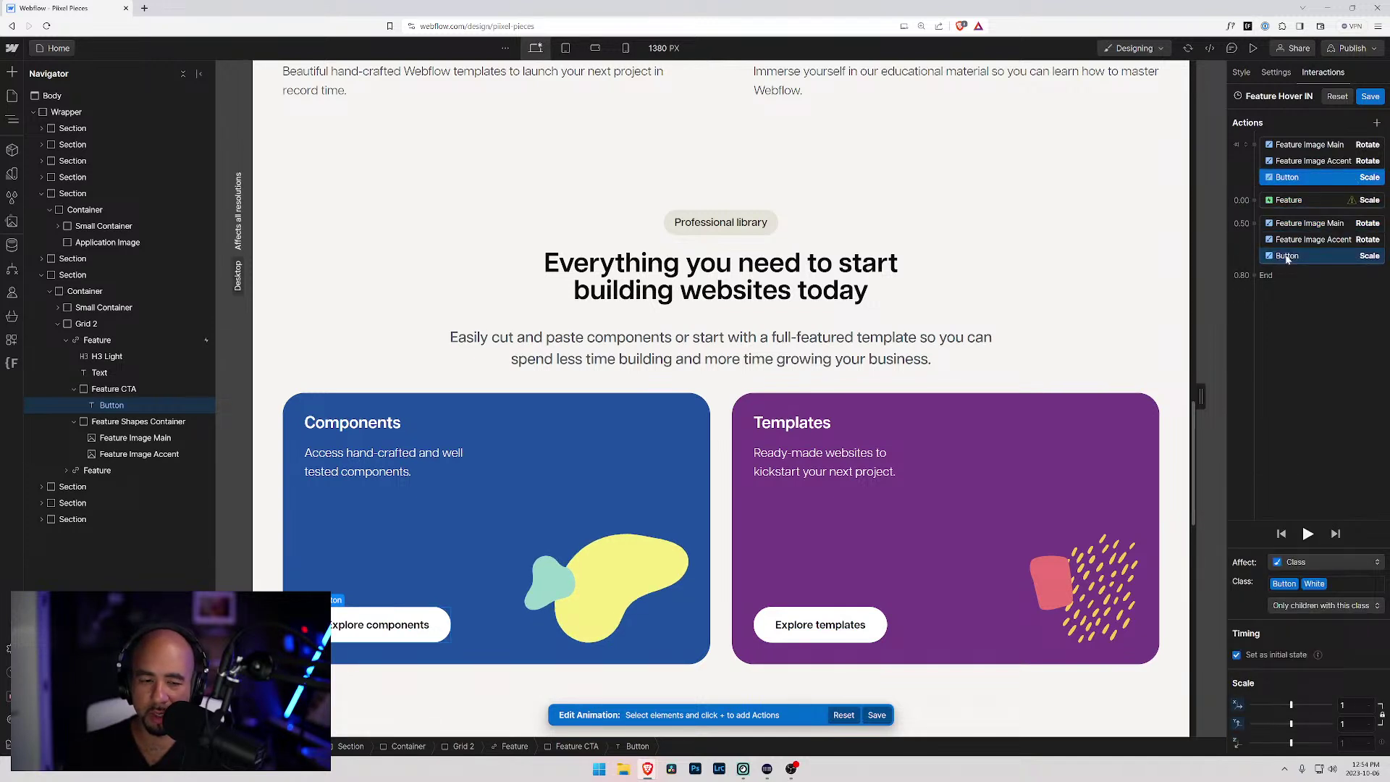
left_click(1300, 200)
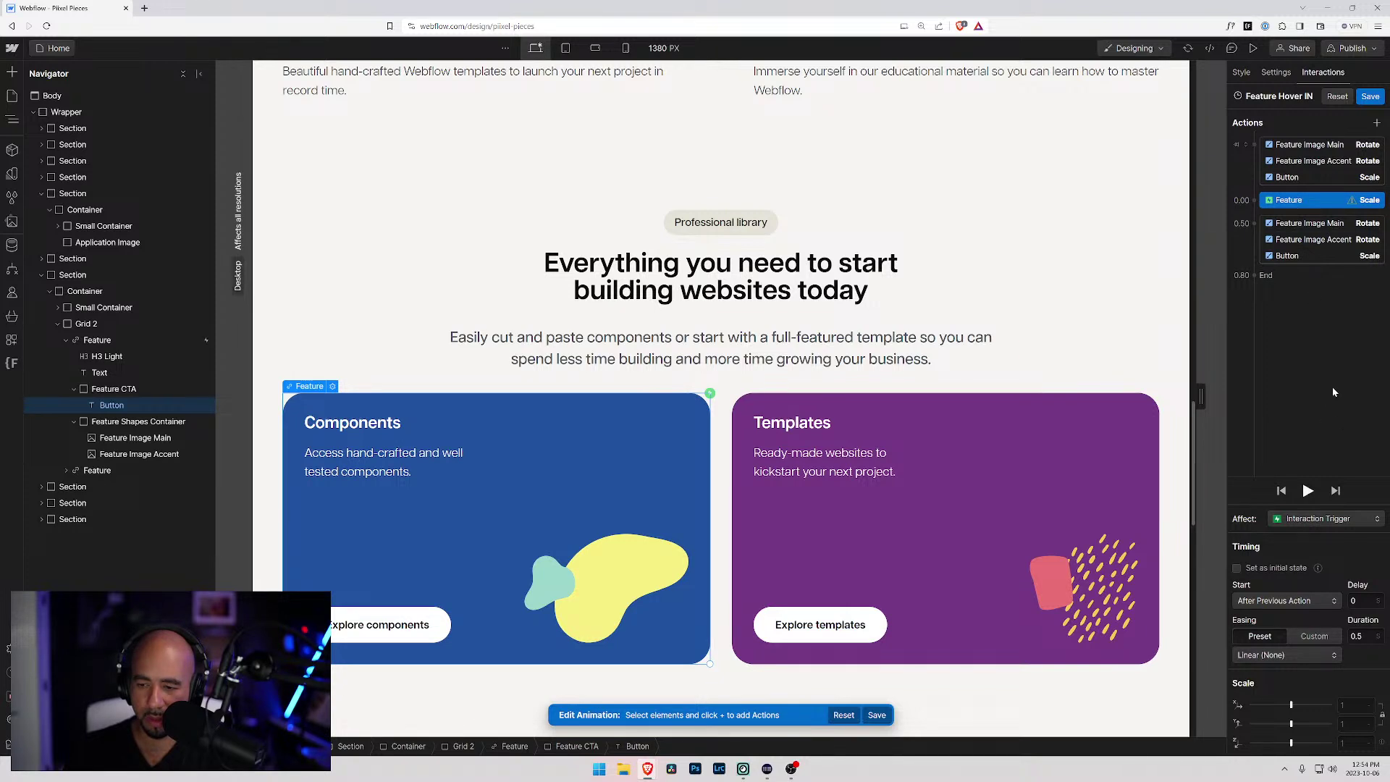
right_click(1291, 200)
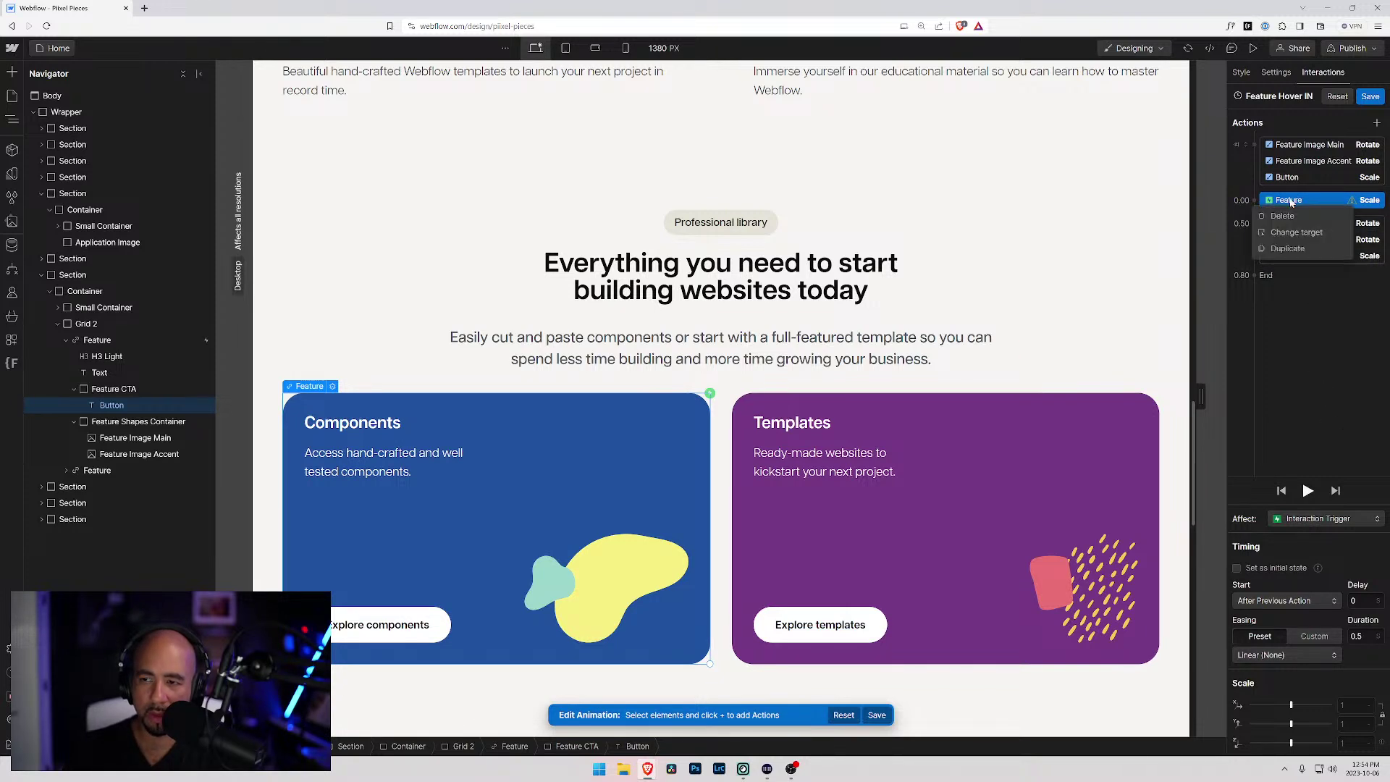
left_click(1281, 216)
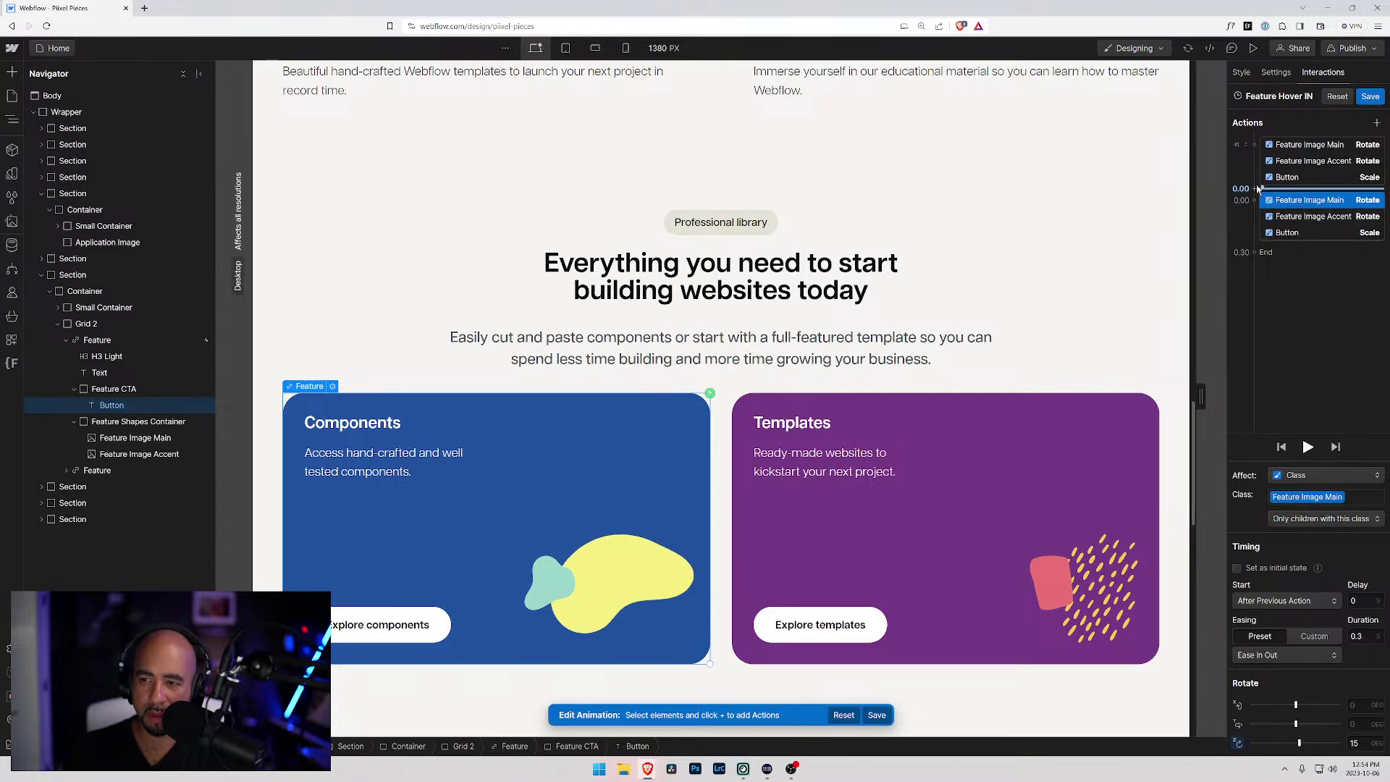
- Try a Size action with a width of 100% on the Components Feature card, set as its initial state
left_click(1257, 189)
left_click(108, 342)
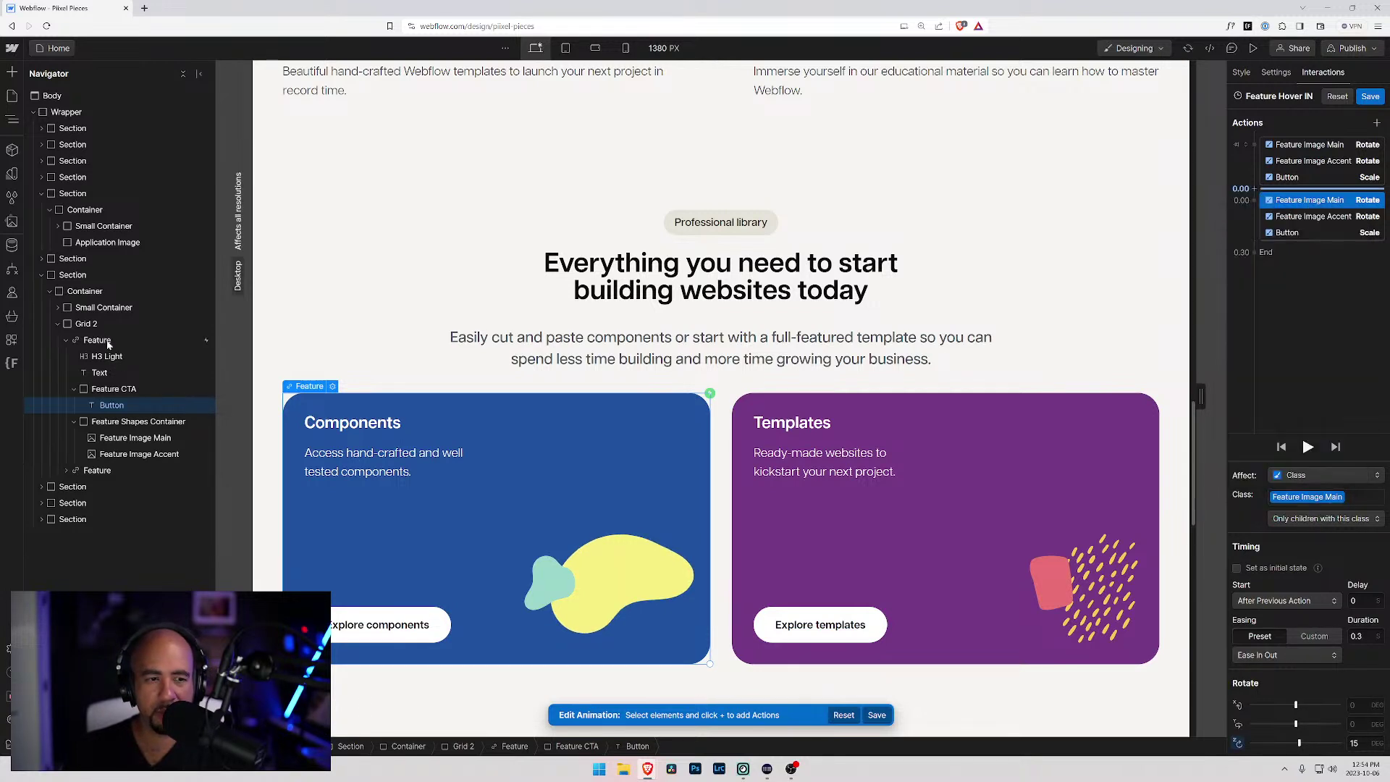
left_click(102, 340)
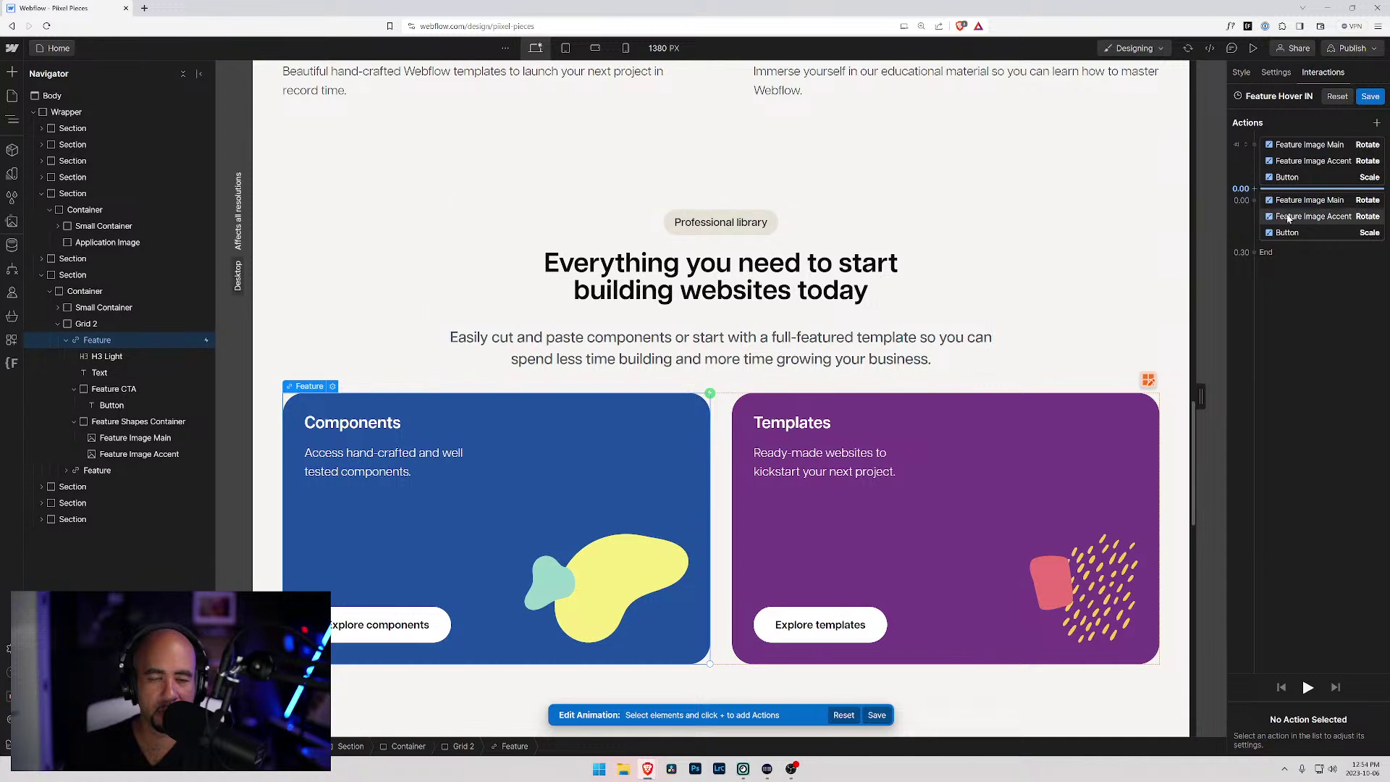
left_click(1255, 189)
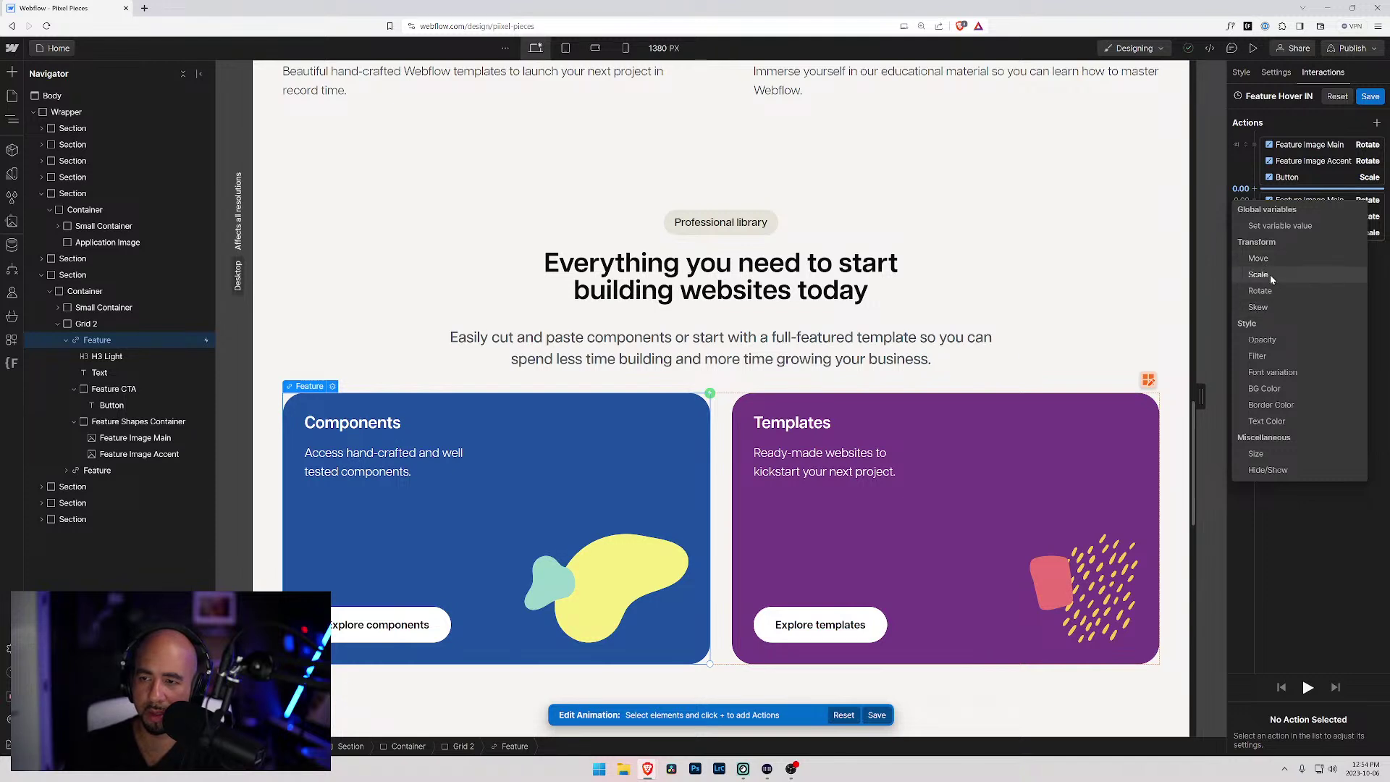
left_click(1256, 453)
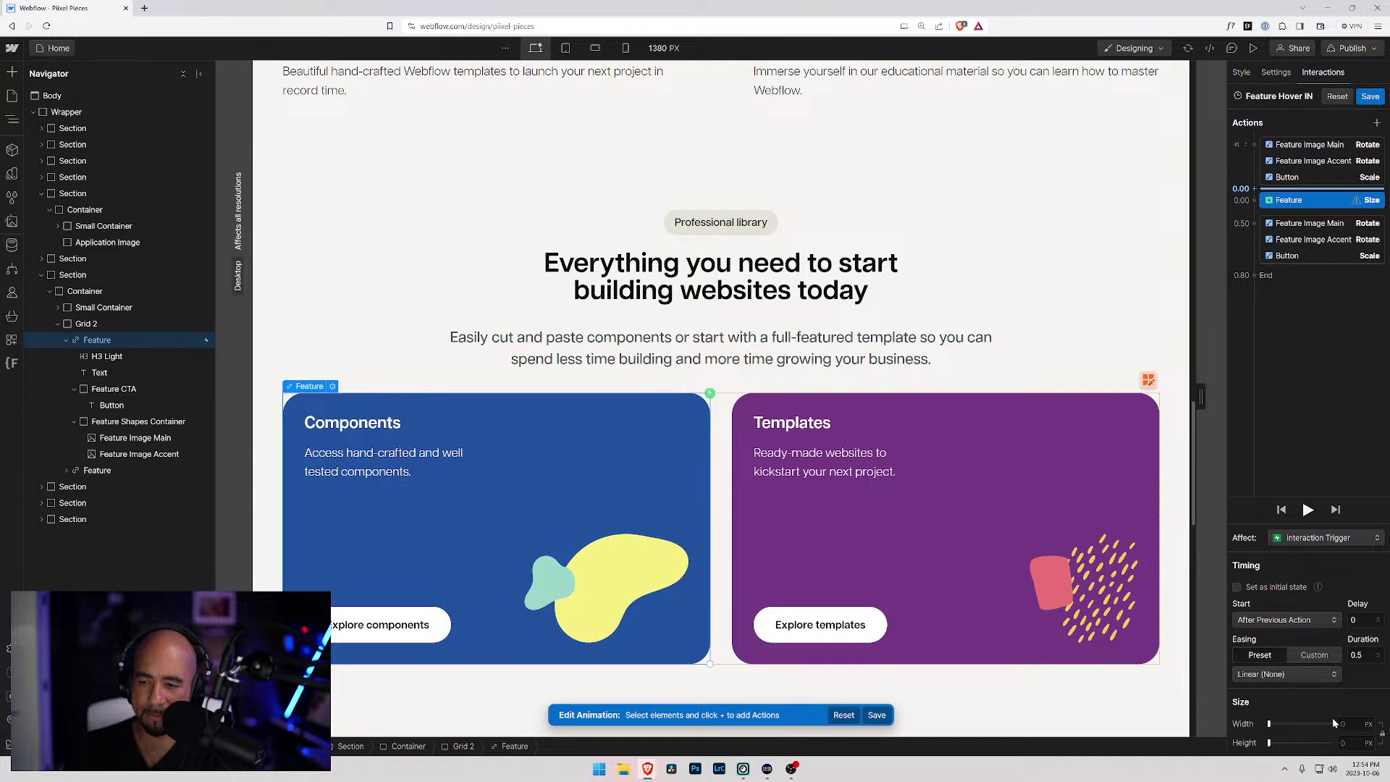
left_click(1352, 723)
type("100%")
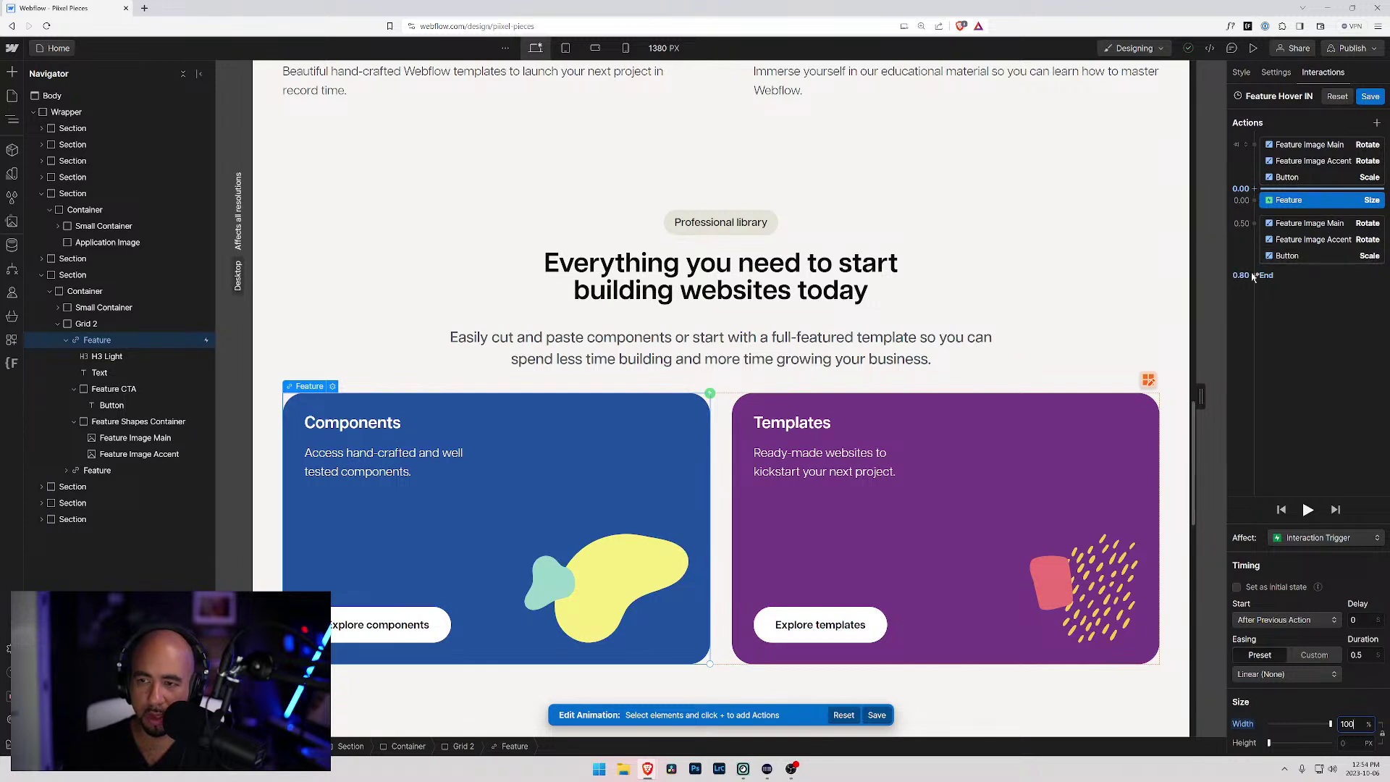
left_click(1237, 588)
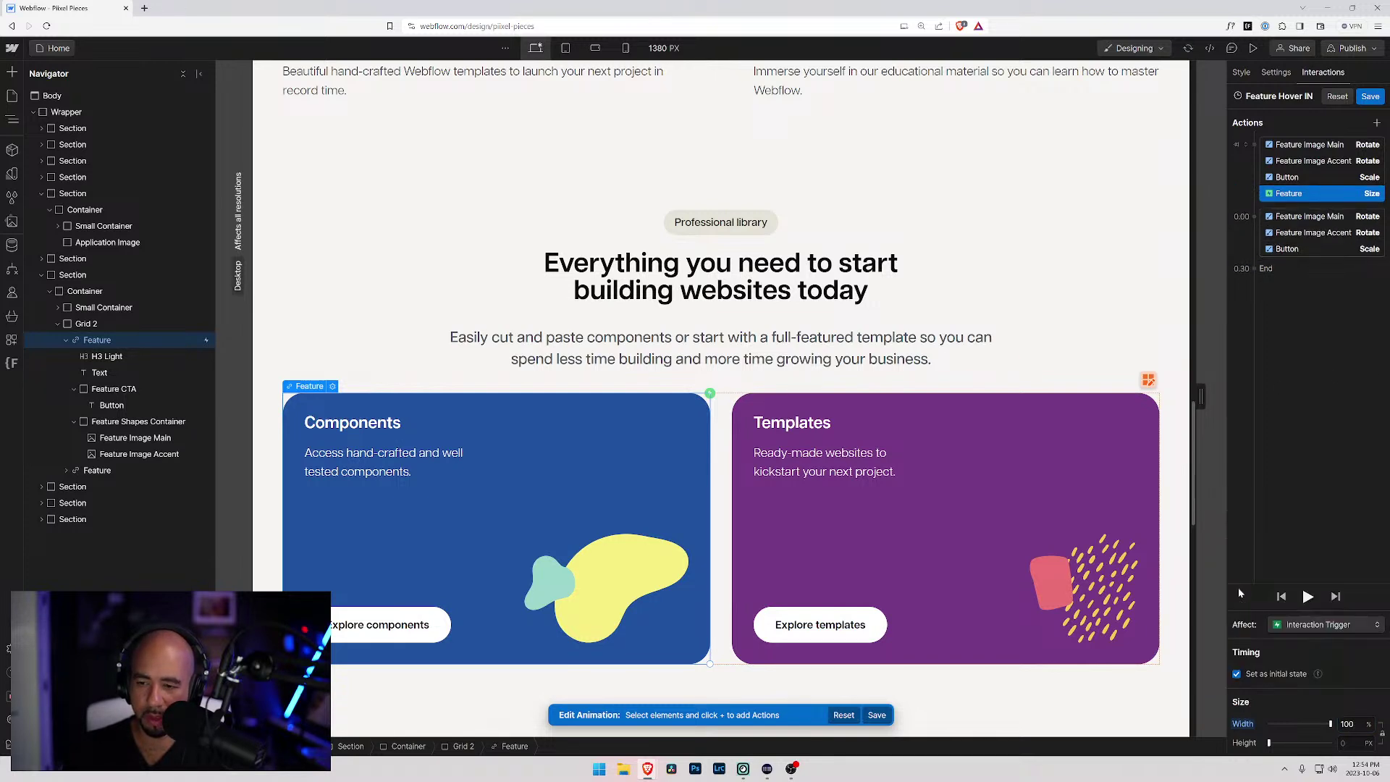
- Try a second Size action for the Components card after the hover actions with a width of 110%, and reset the width
left_click(1256, 261)
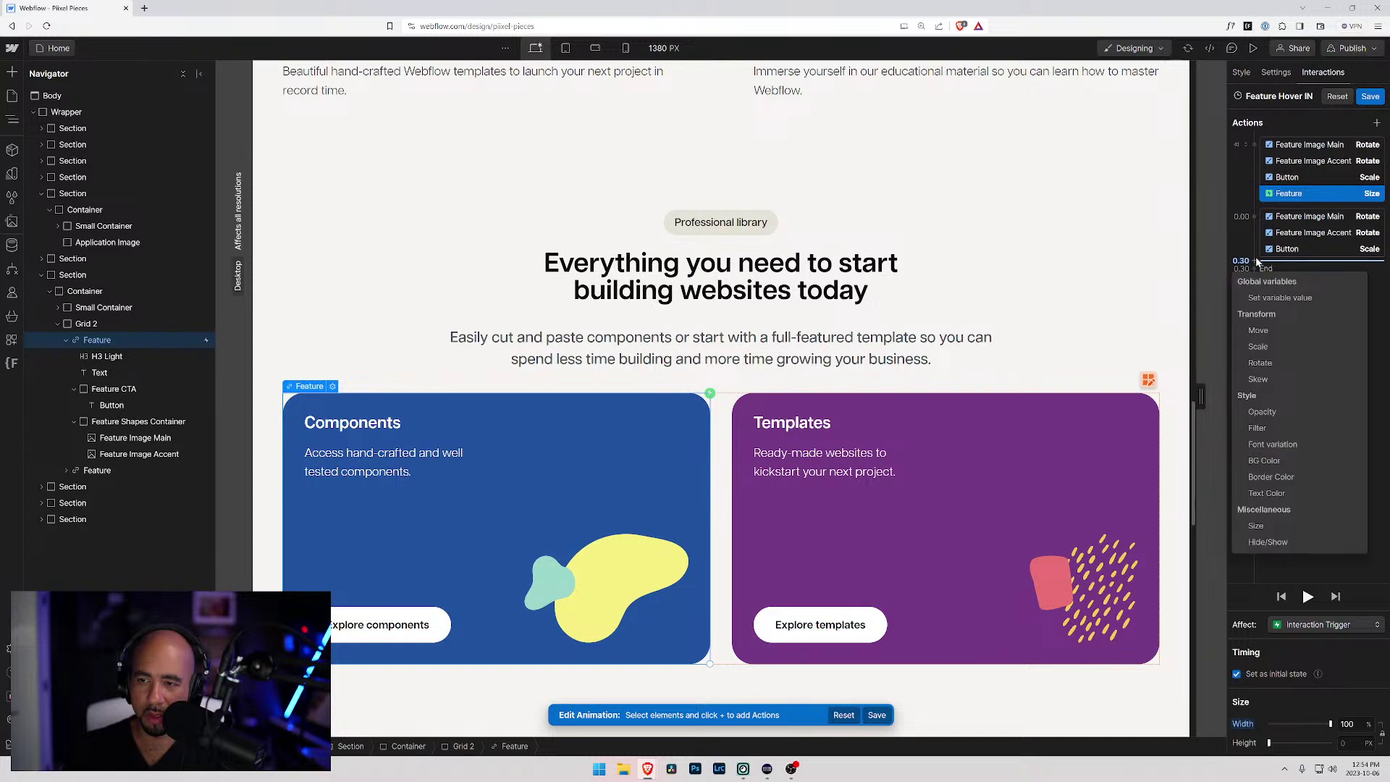
left_click(1256, 526)
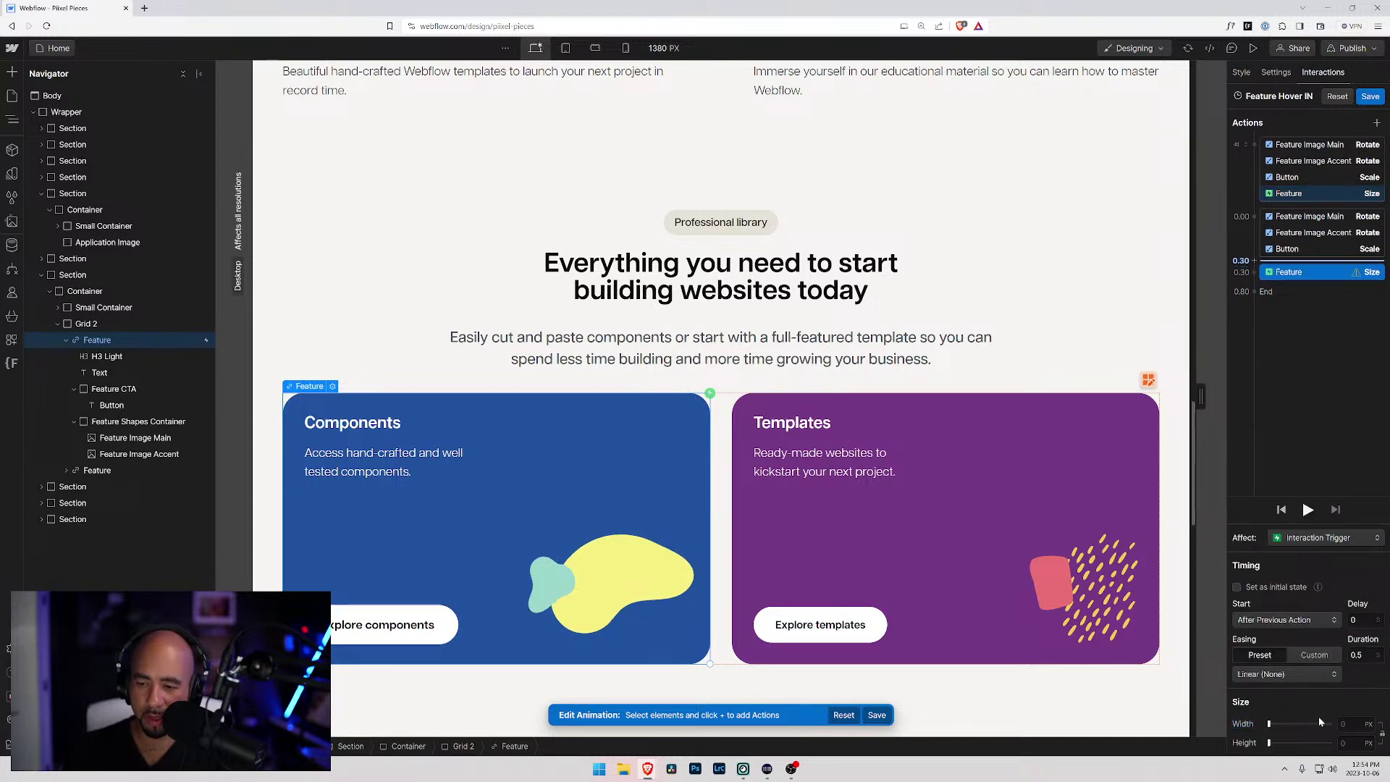
left_click(1348, 723)
type("110")
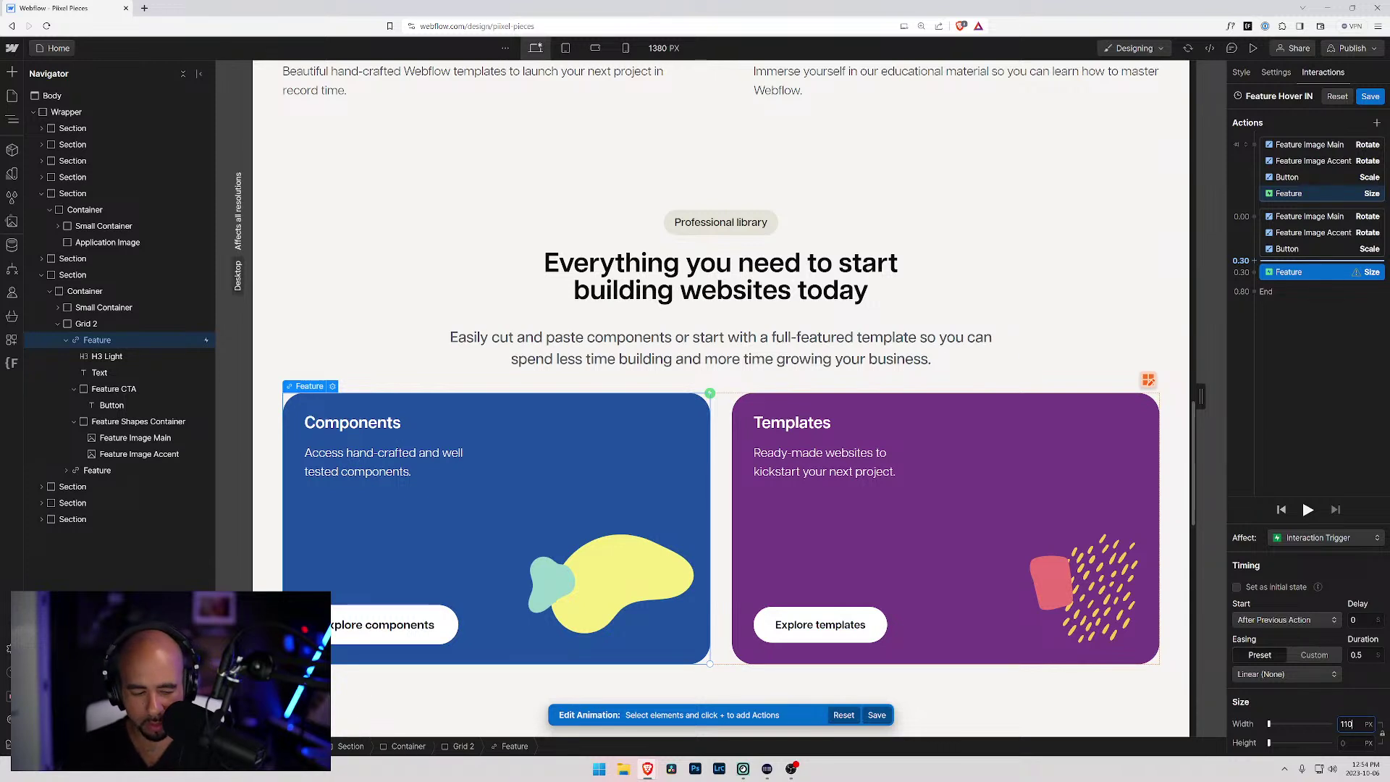
type("%")
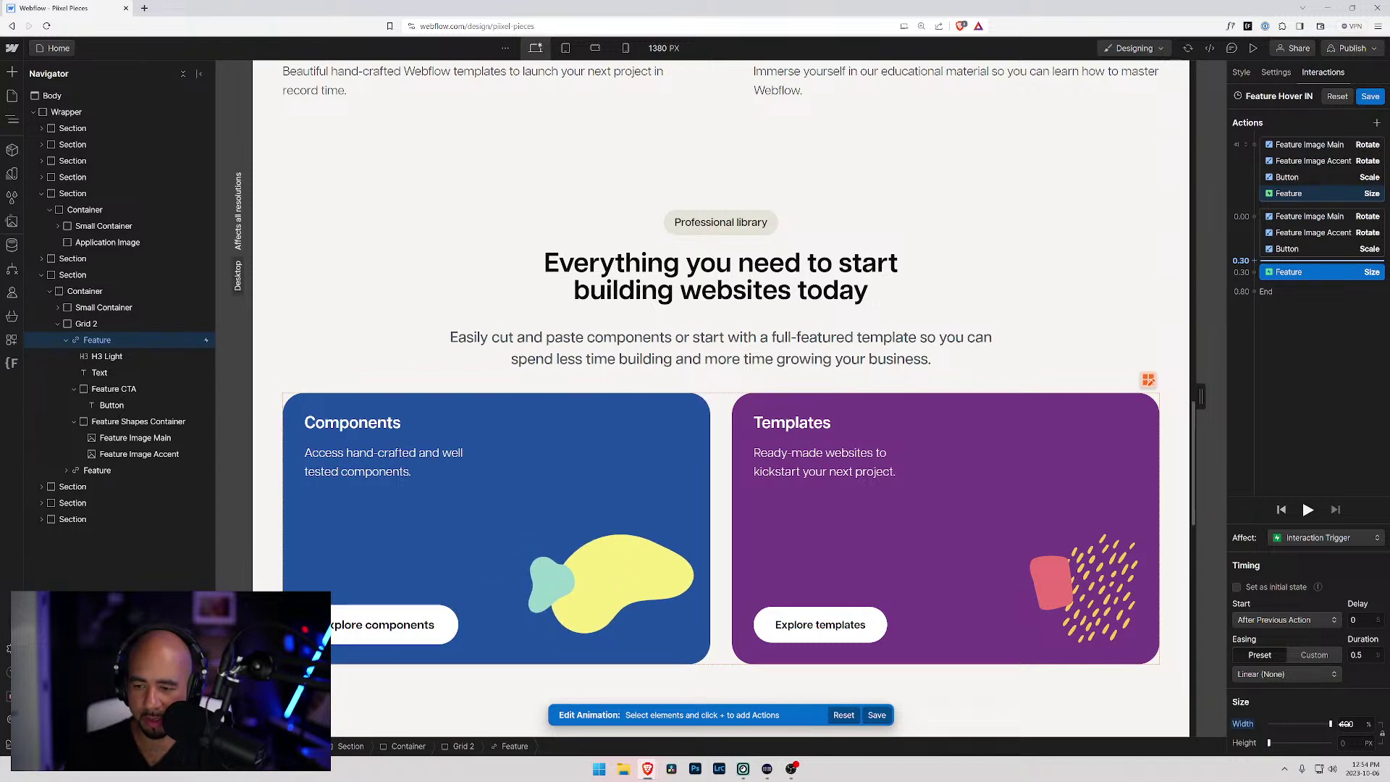
mouse_move(1330, 724)
left_mouse_down()
mouse_move(1303, 724)
mouse_move(1332, 724)
left_mouse_up()
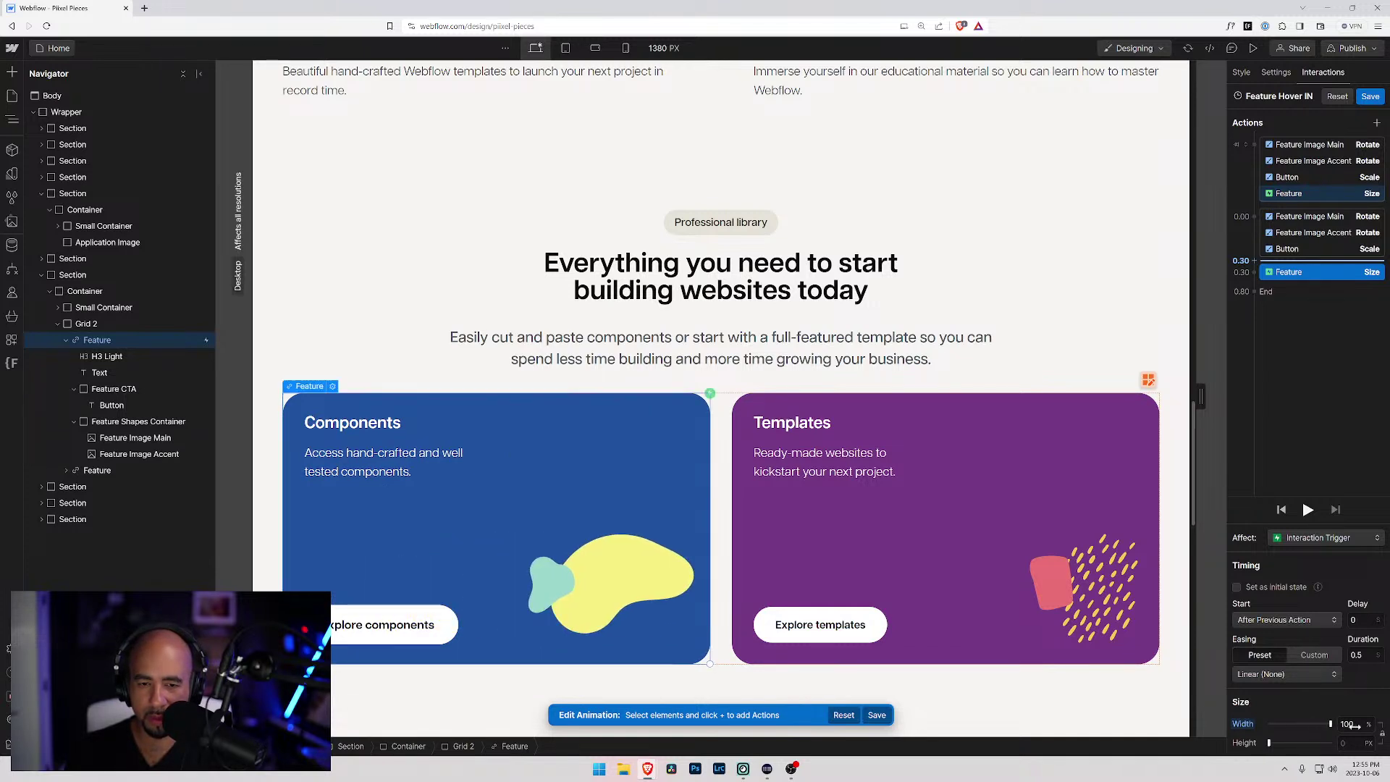
left_click(1254, 723, "alt")
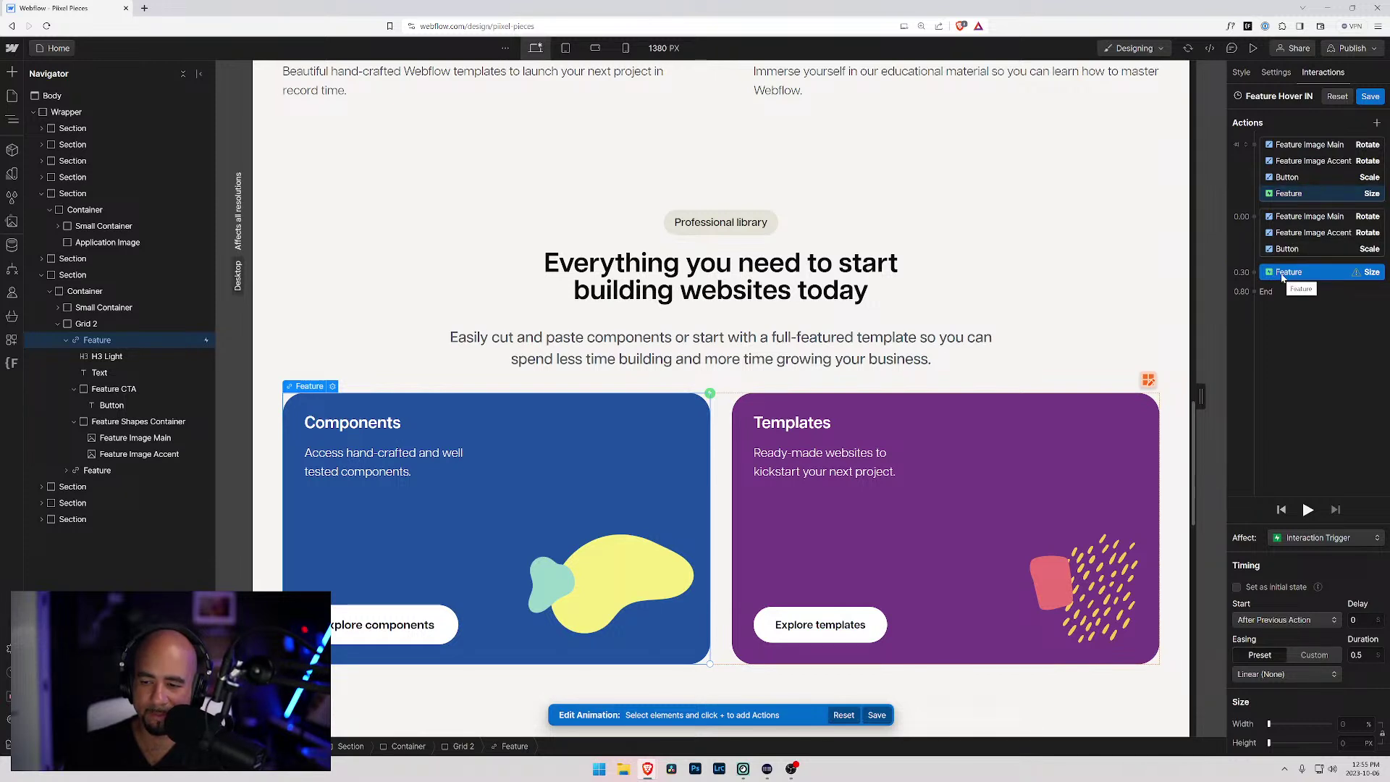
- Delete the Components card's hover and initial-state Size actions from the animation
left_click_drag(1281, 277, 1274, 194)
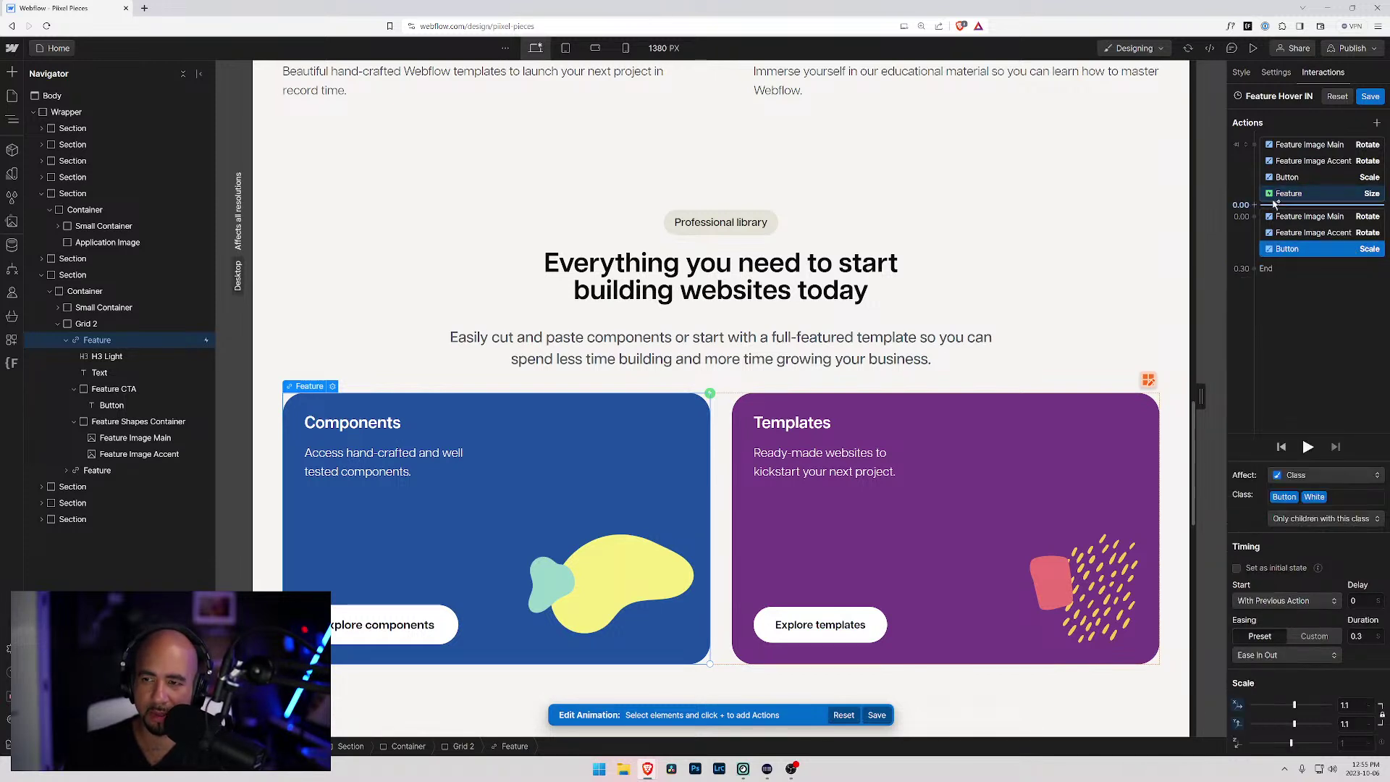
right_click(1274, 194)
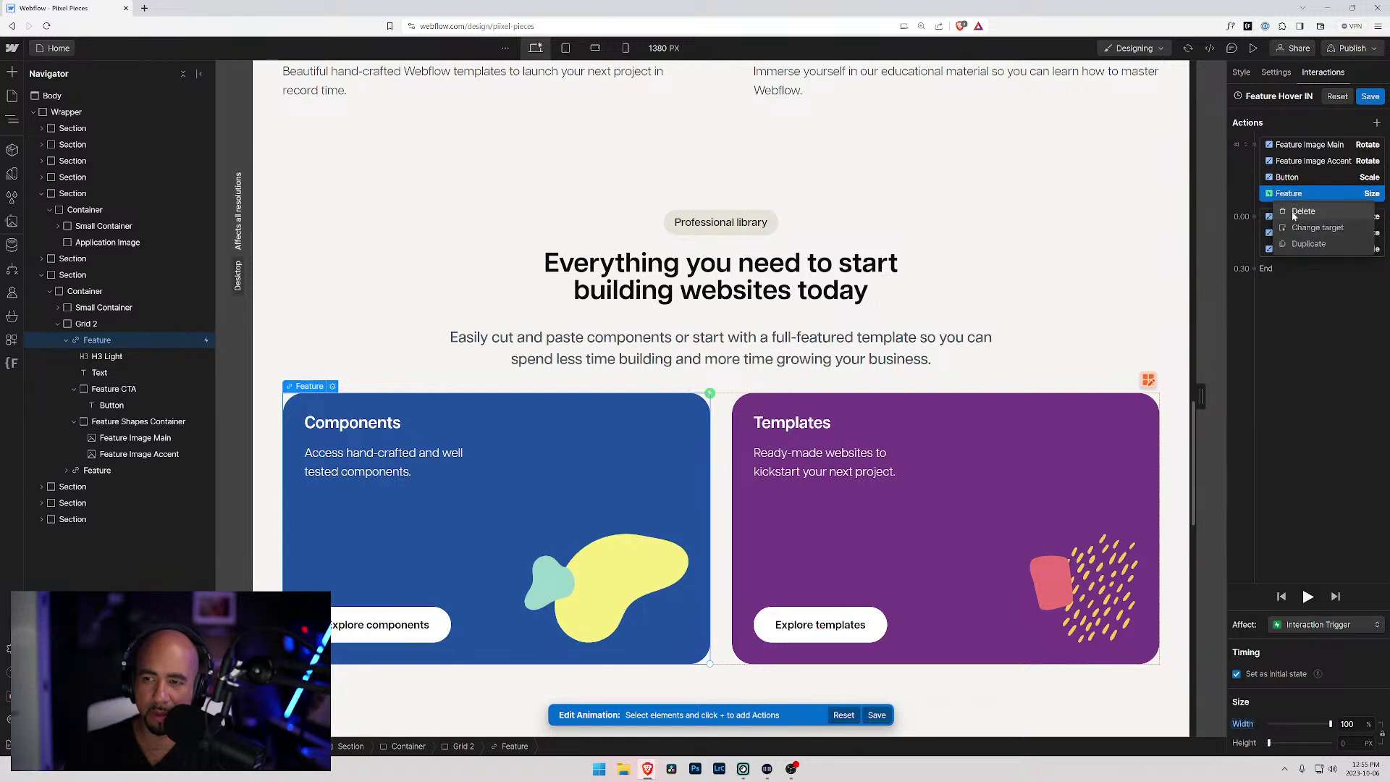
left_click(1294, 212)
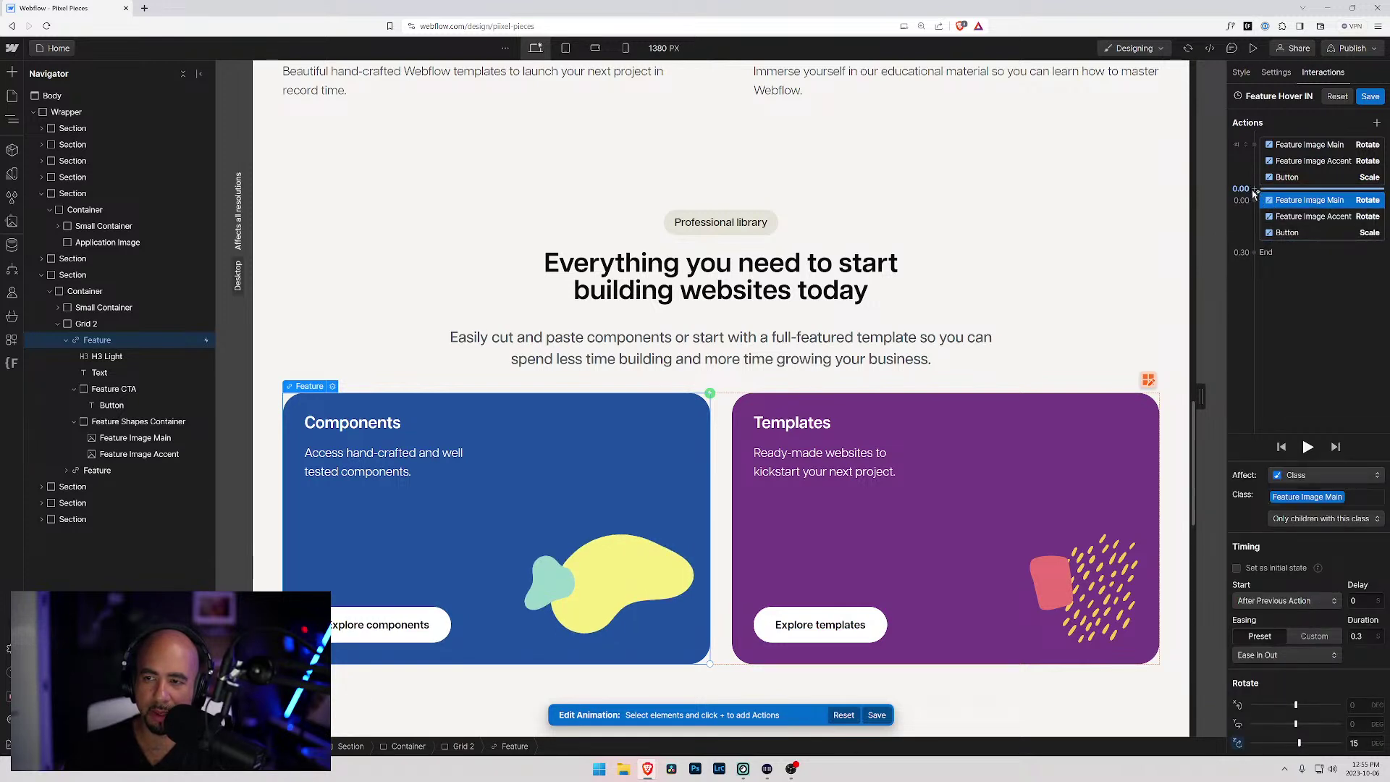
- Try adding a Size action for the Components card before the hover actions and delete it without setting values
left_click(1253, 188)
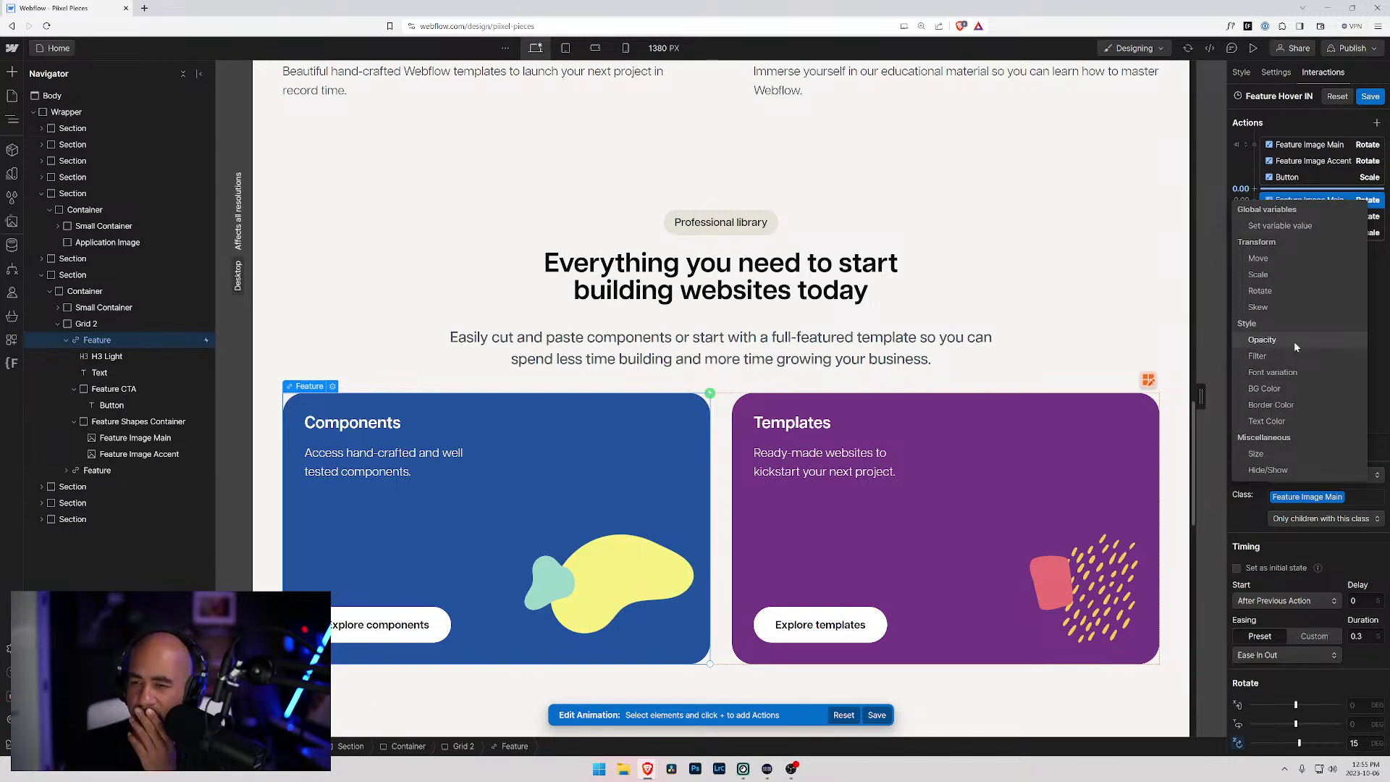
left_click(1269, 454)
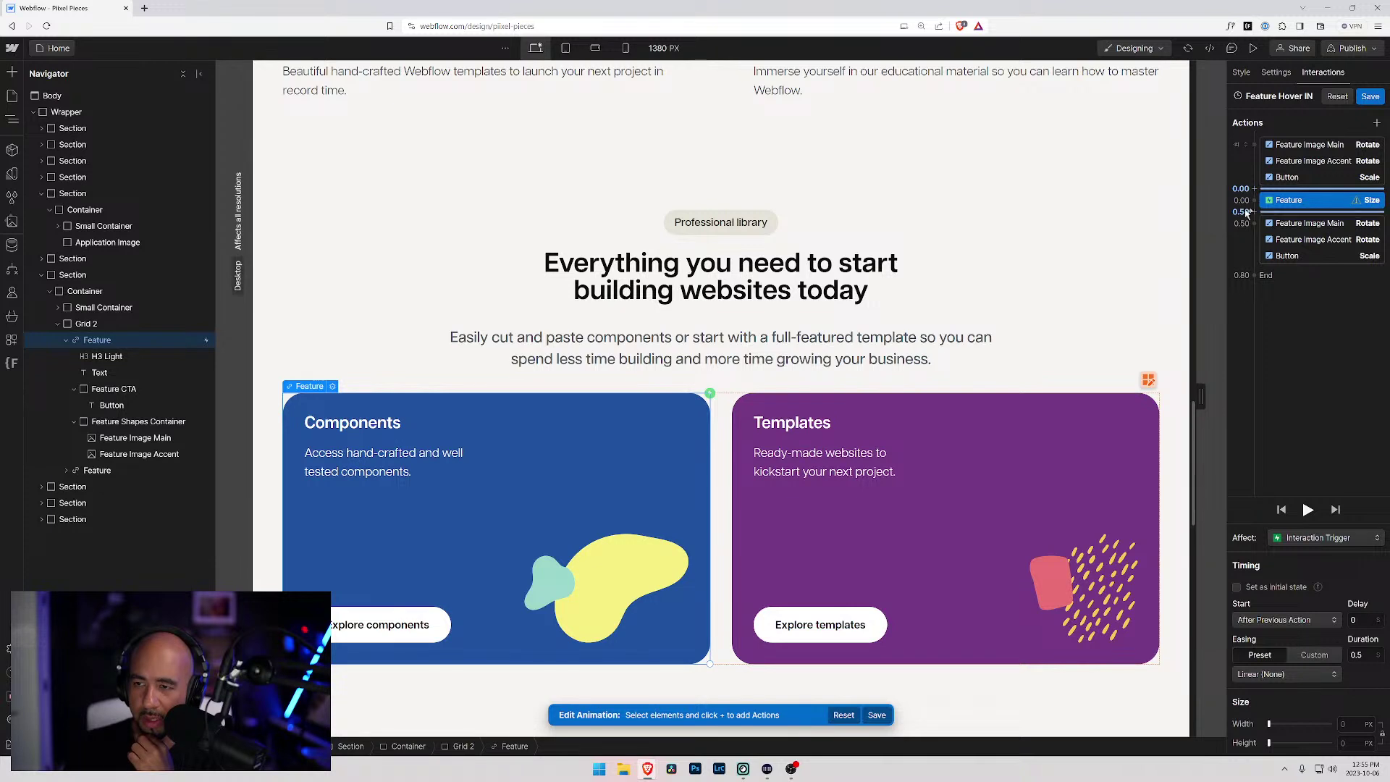
right_click(1275, 204)
left_click(1294, 220)
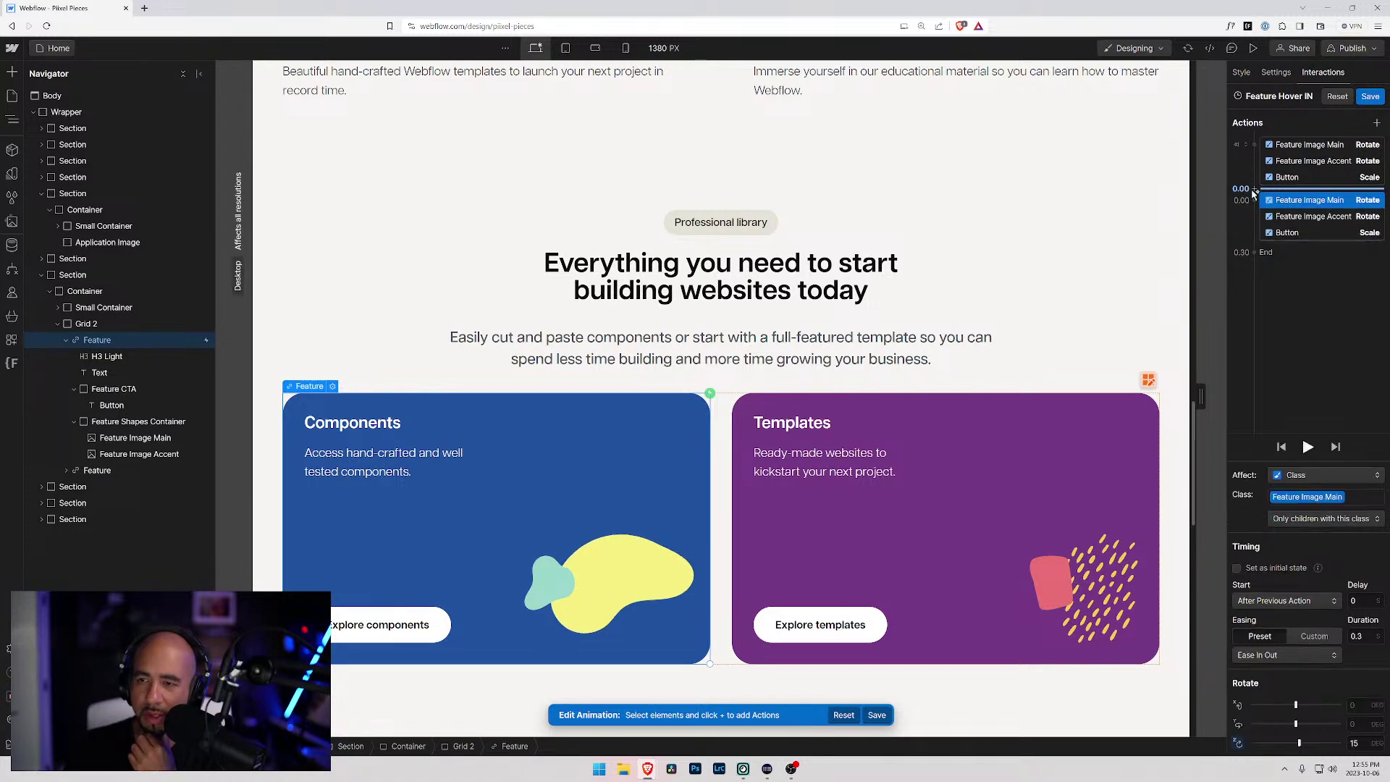
- Add a Scale action of 1 on the X and Y axes for the Components Feature card and set it as initial state
left_click(1254, 189)
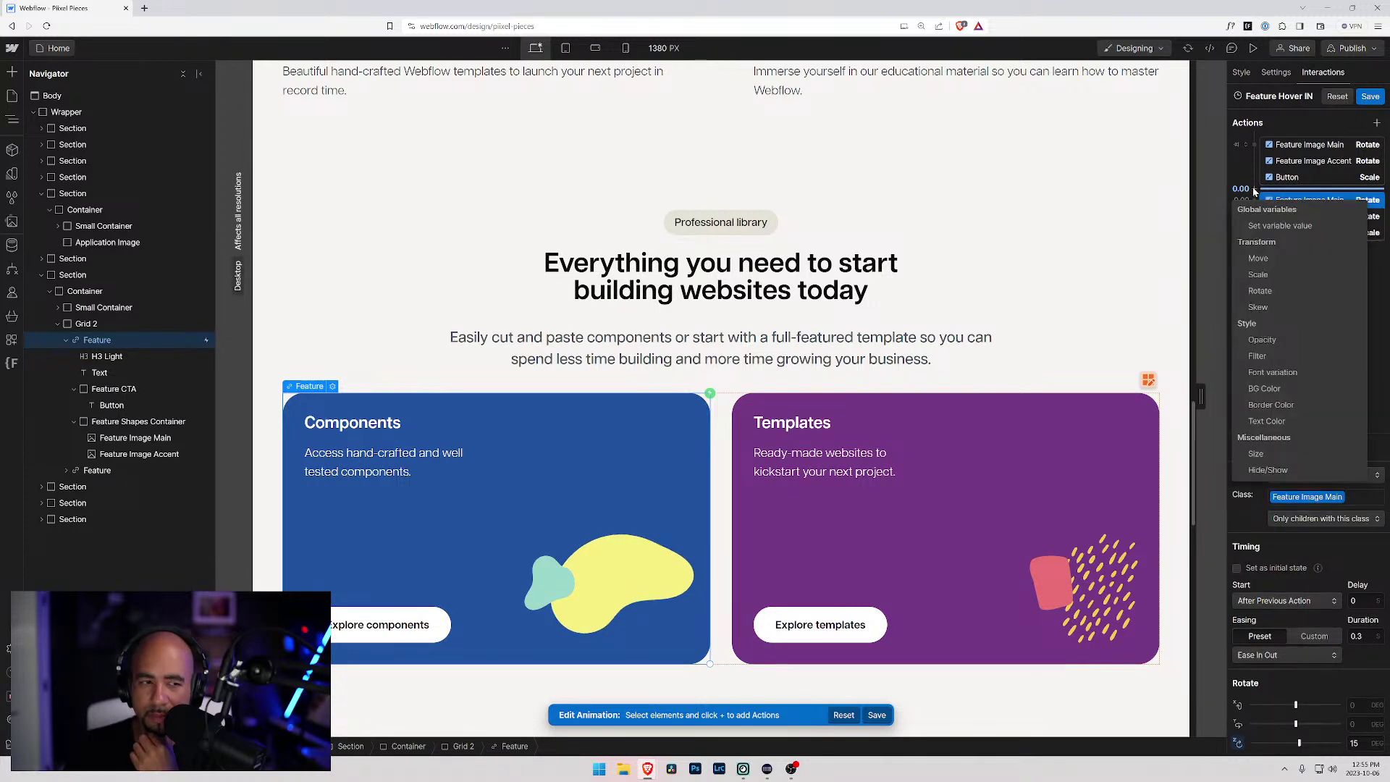
left_click(1260, 274)
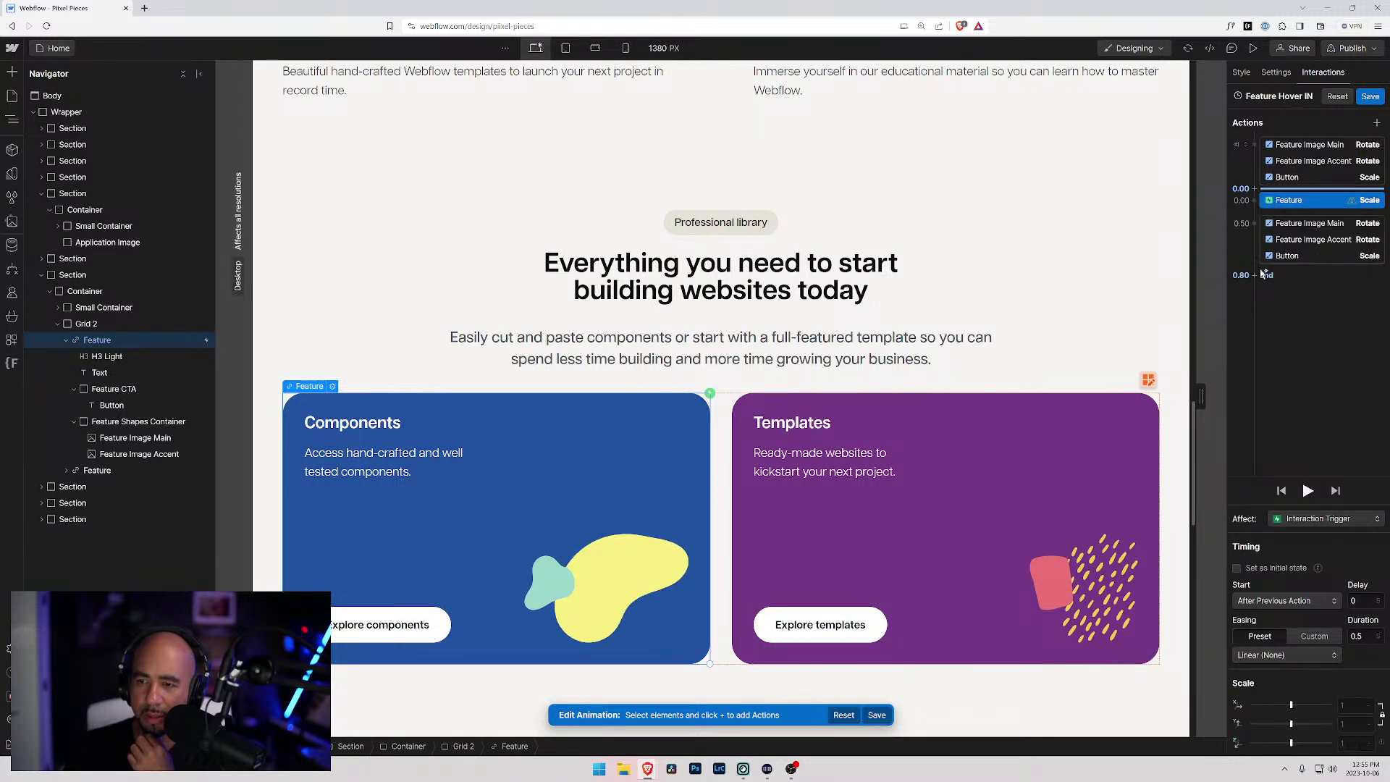
left_click(1340, 704)
type("1")
key("Tab")
type("1")
left_click(1237, 568)
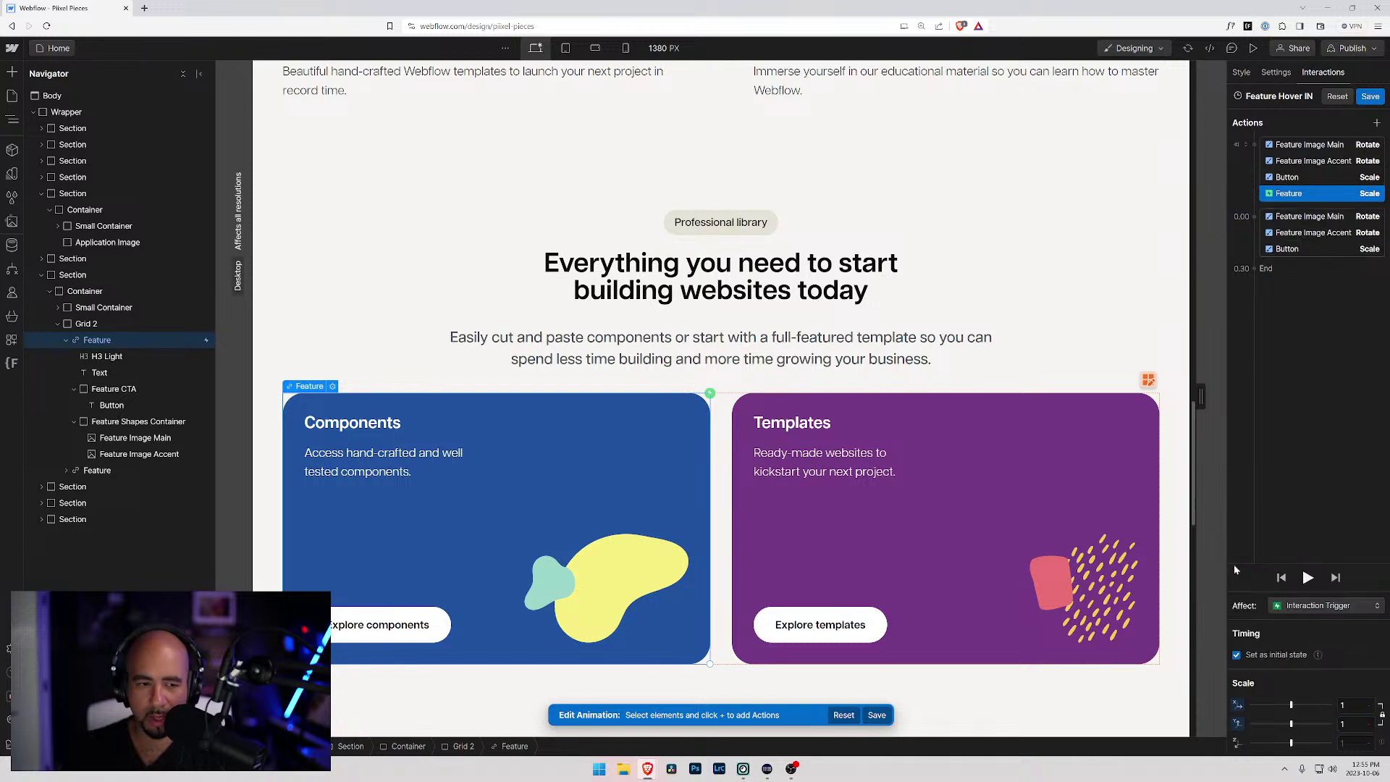
- Add a hover Scale action of 1.1 on X and Y for the Components card, With Previous Action, 0.3 s duration and Ease In Out
left_click(1257, 261)
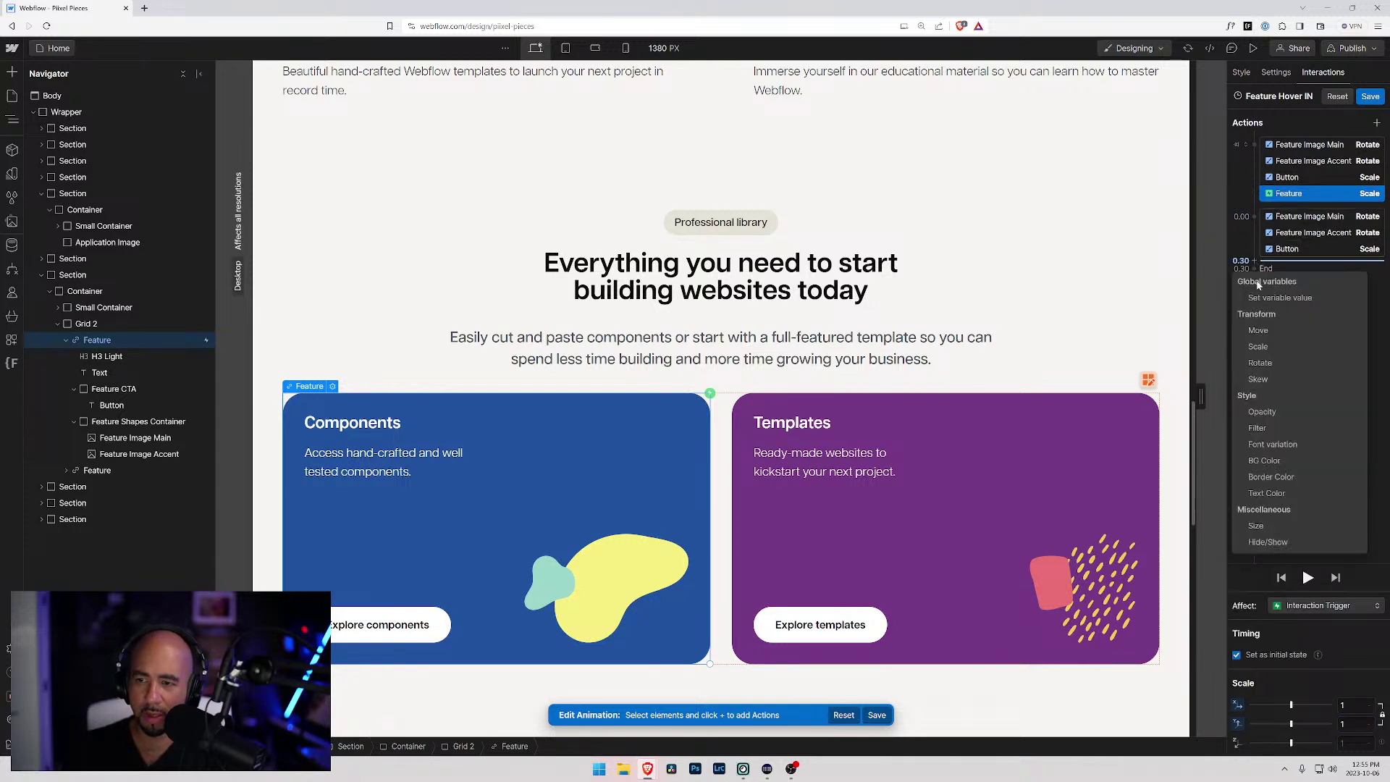
left_click(1285, 307)
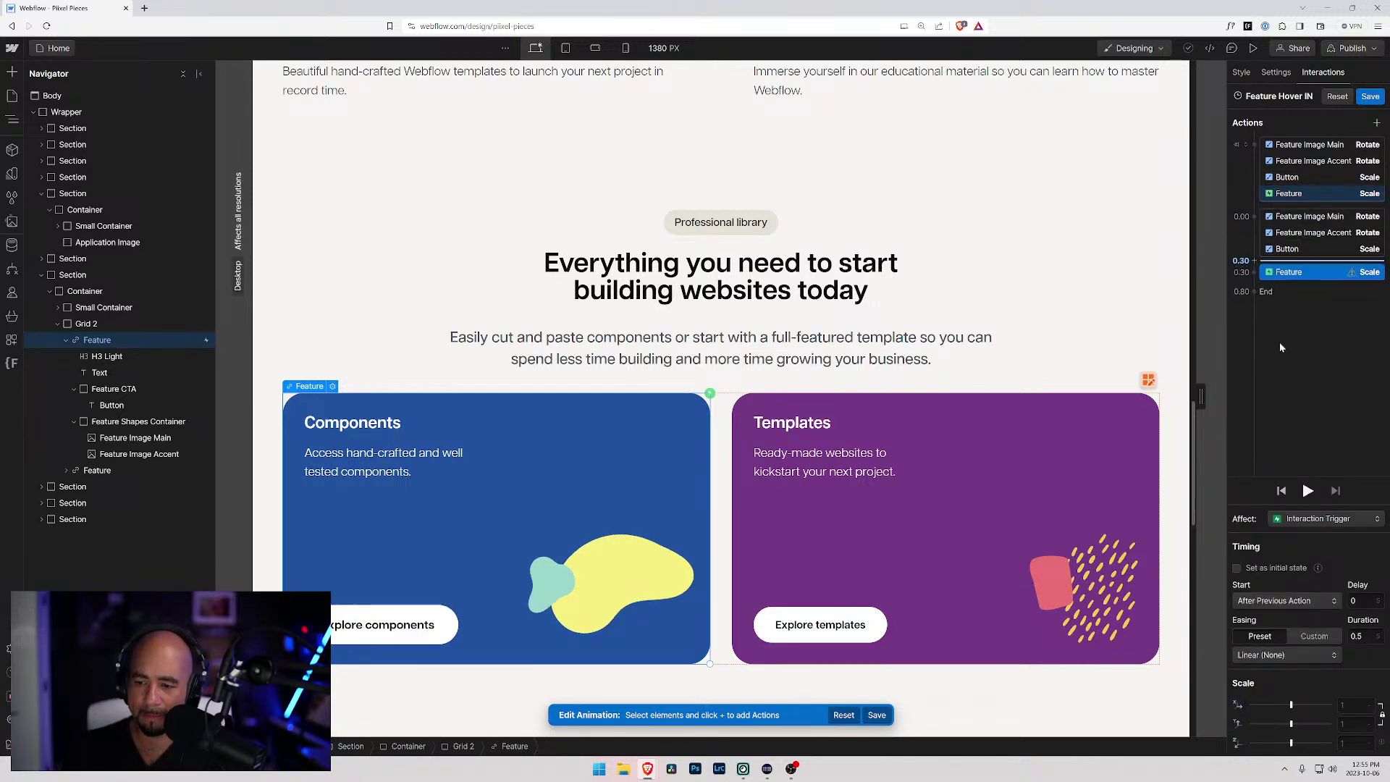
left_click(1242, 568)
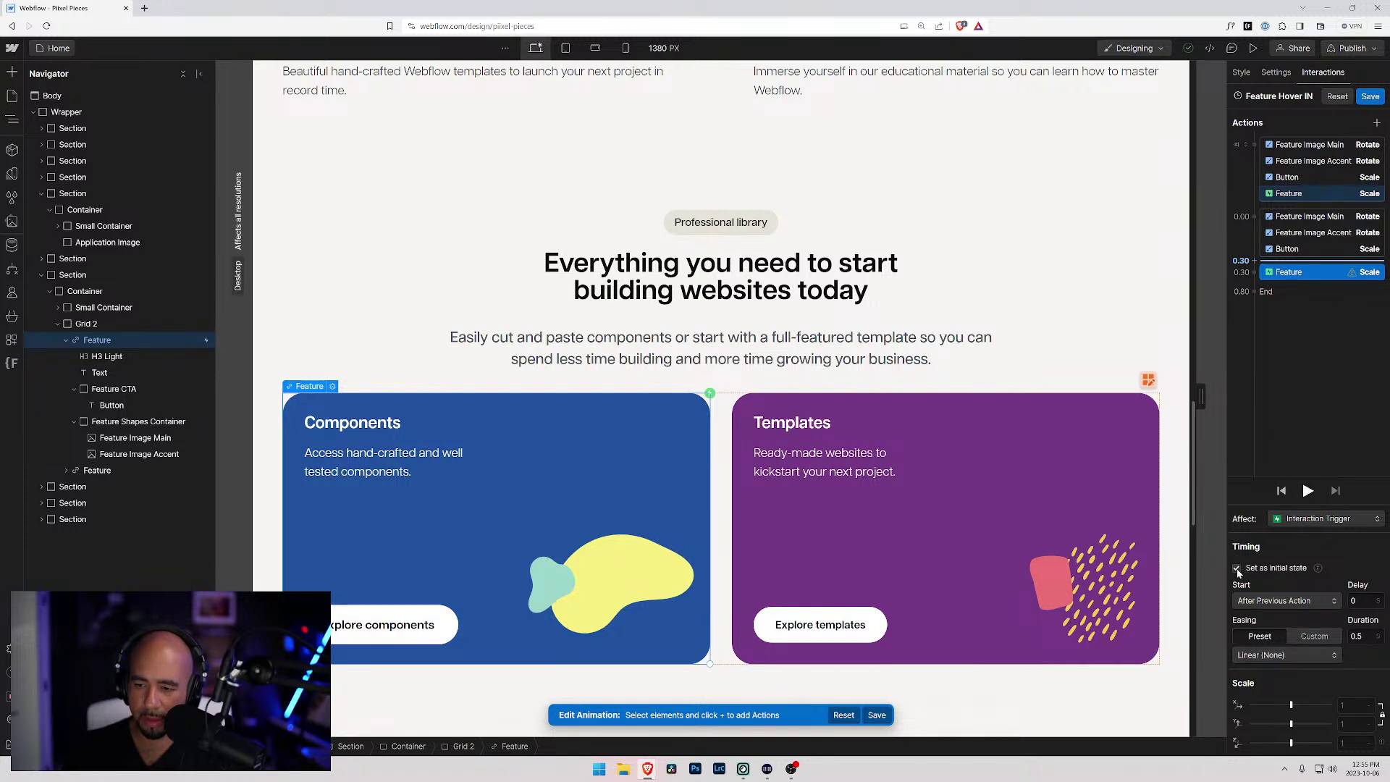
left_click(1237, 568)
left_click(1266, 601)
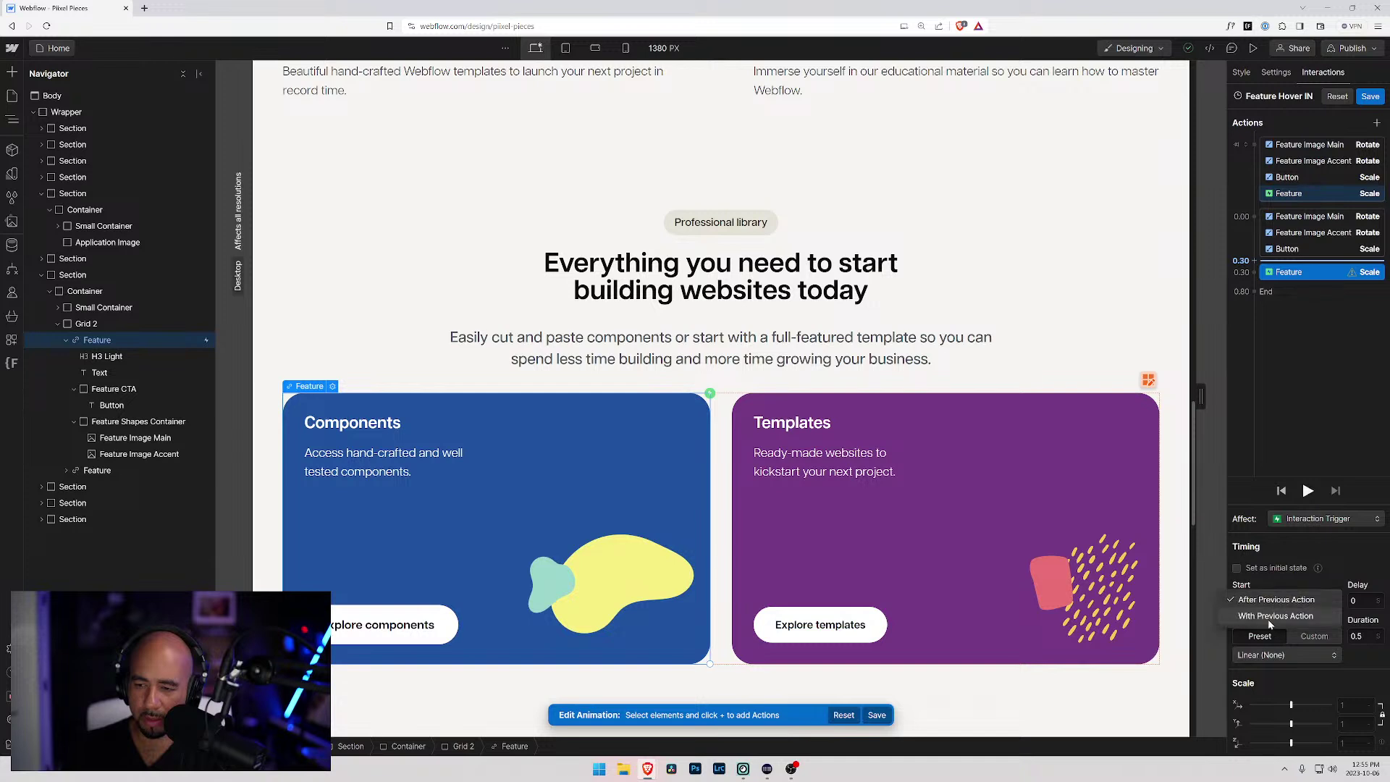
left_click(1270, 624)
left_click(1359, 637)
type("0.3")
left_click(1335, 657)
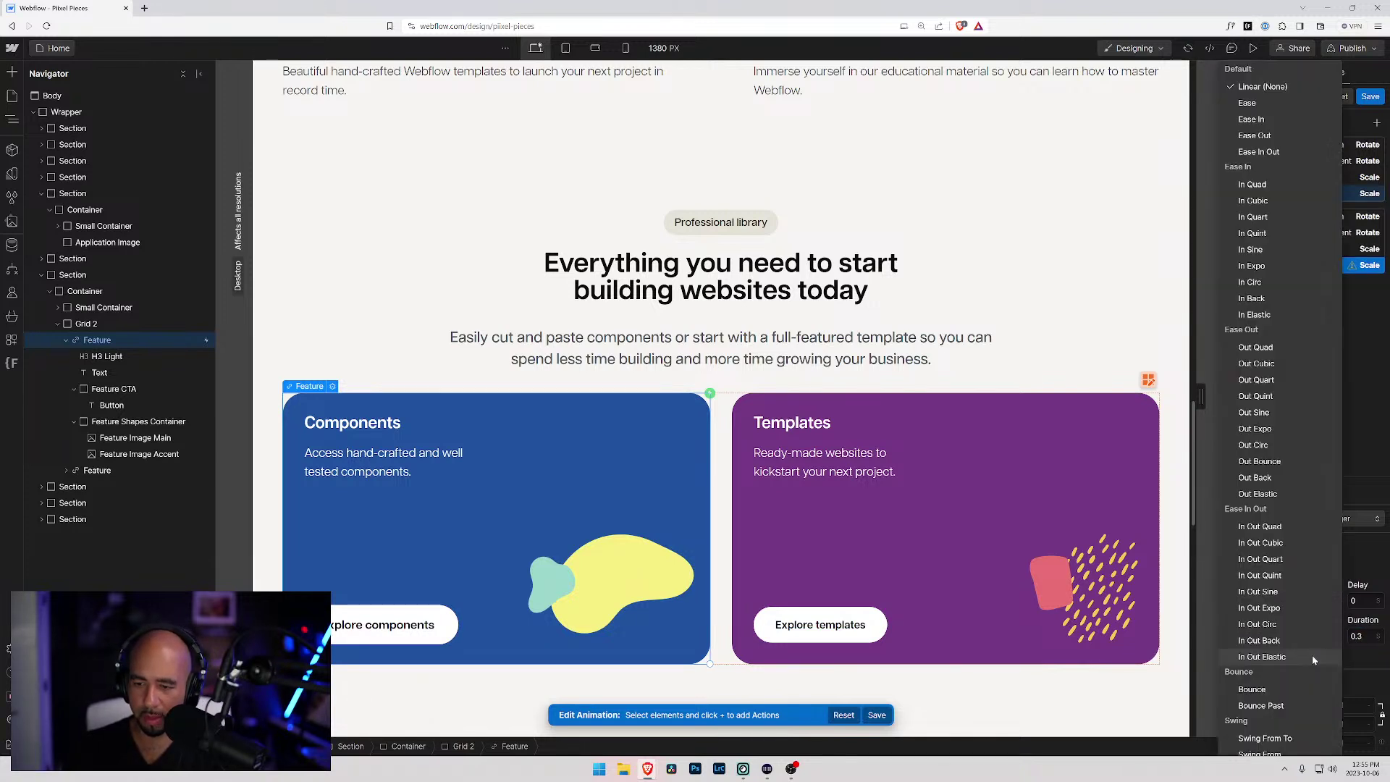
left_click(1258, 152)
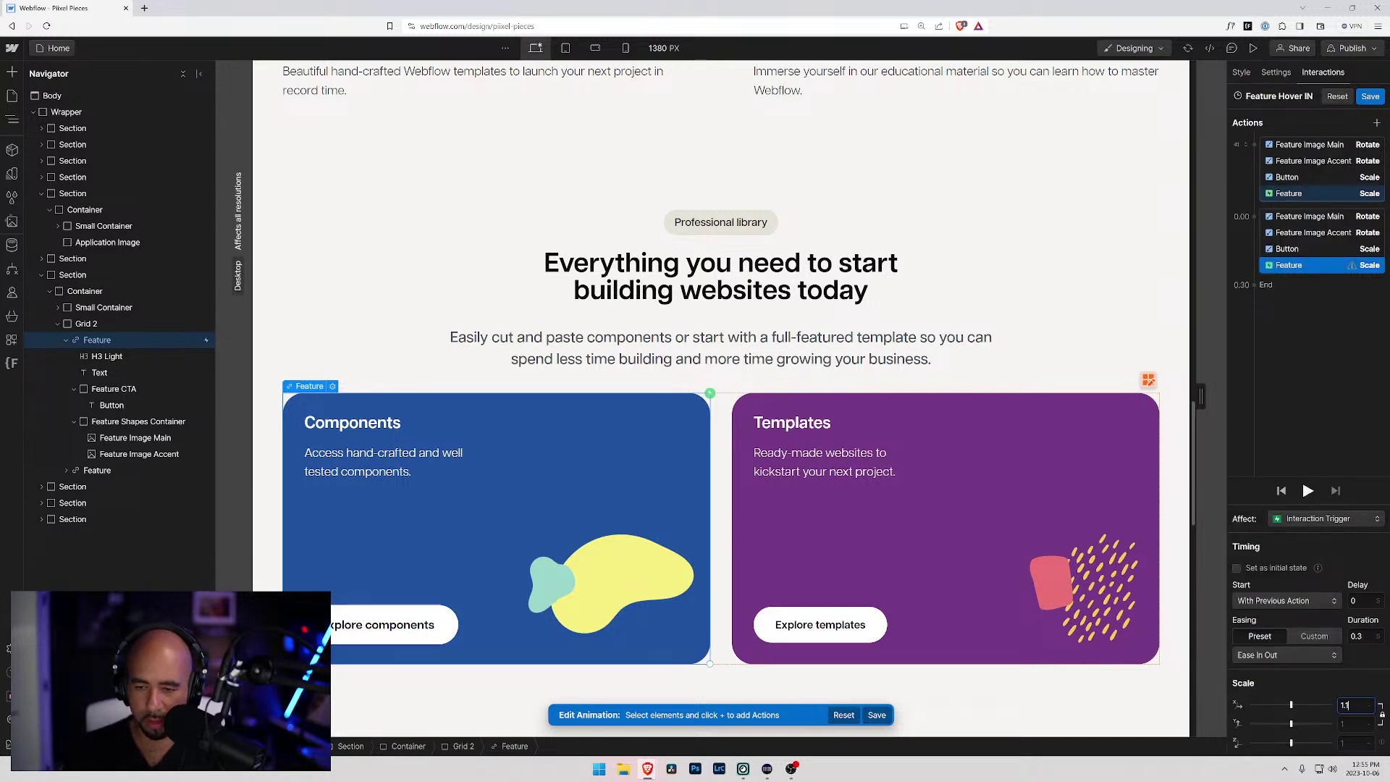
type("1.1")
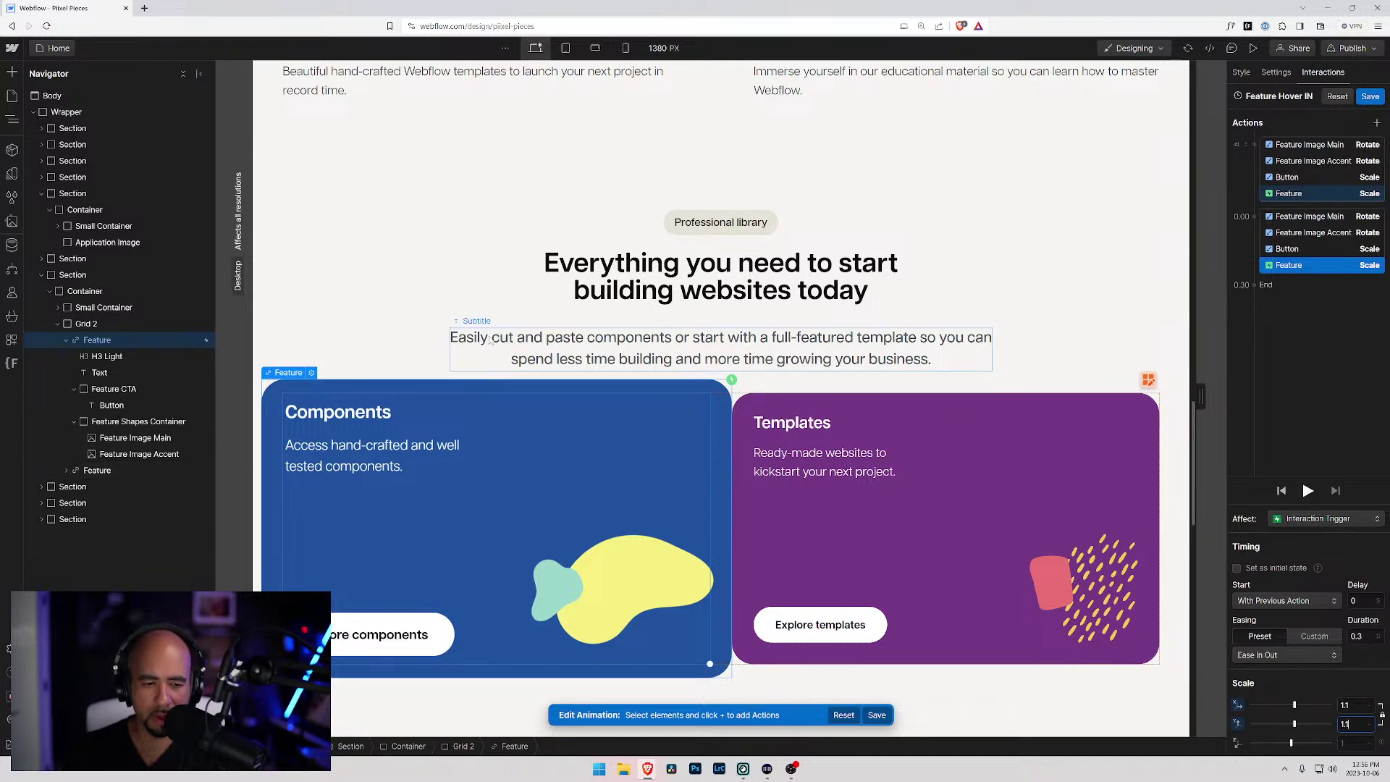
- Save the Feature Hover IN animation with the button's Scale action kept, and preview the hover effect on the Components card
left_click(1283, 248)
right_click(1287, 249)
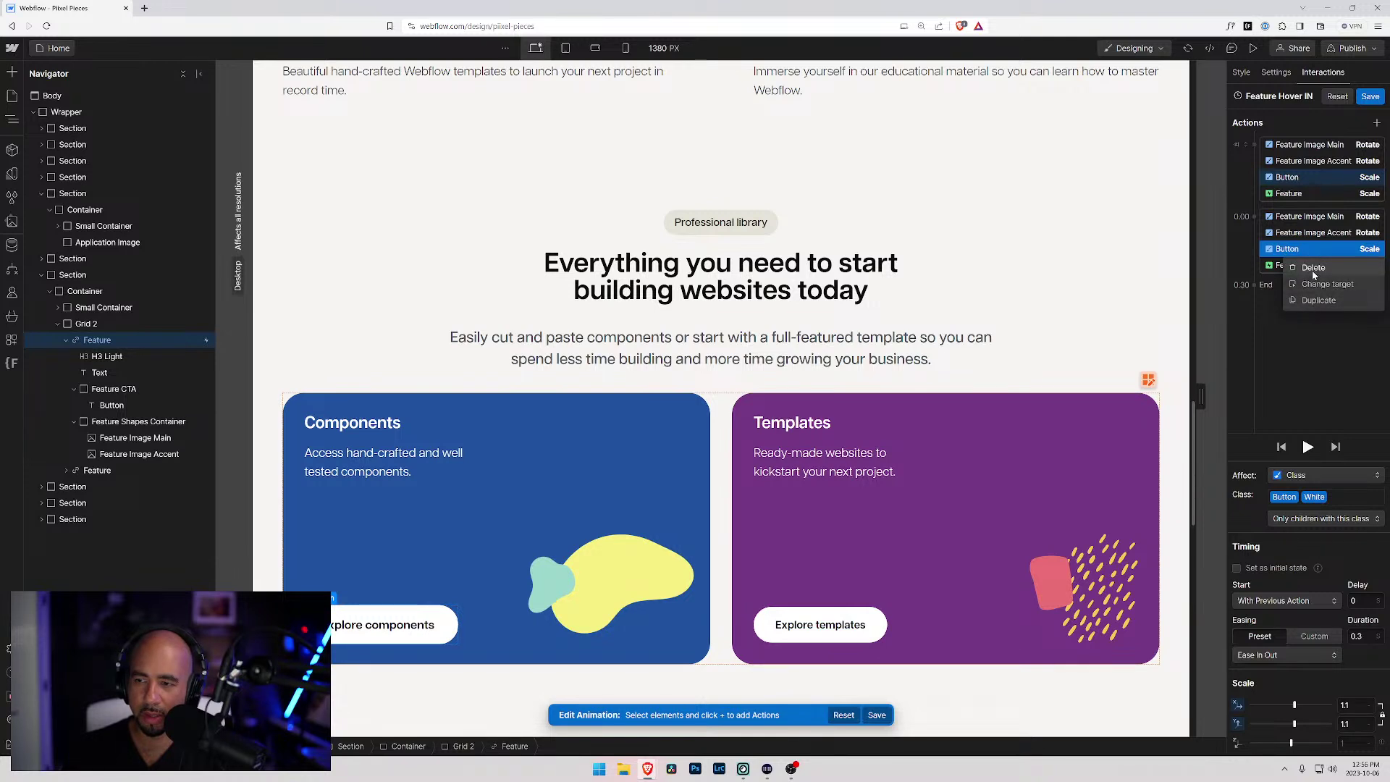
left_click(1277, 320)
left_click(1373, 97)
left_click(1253, 47)
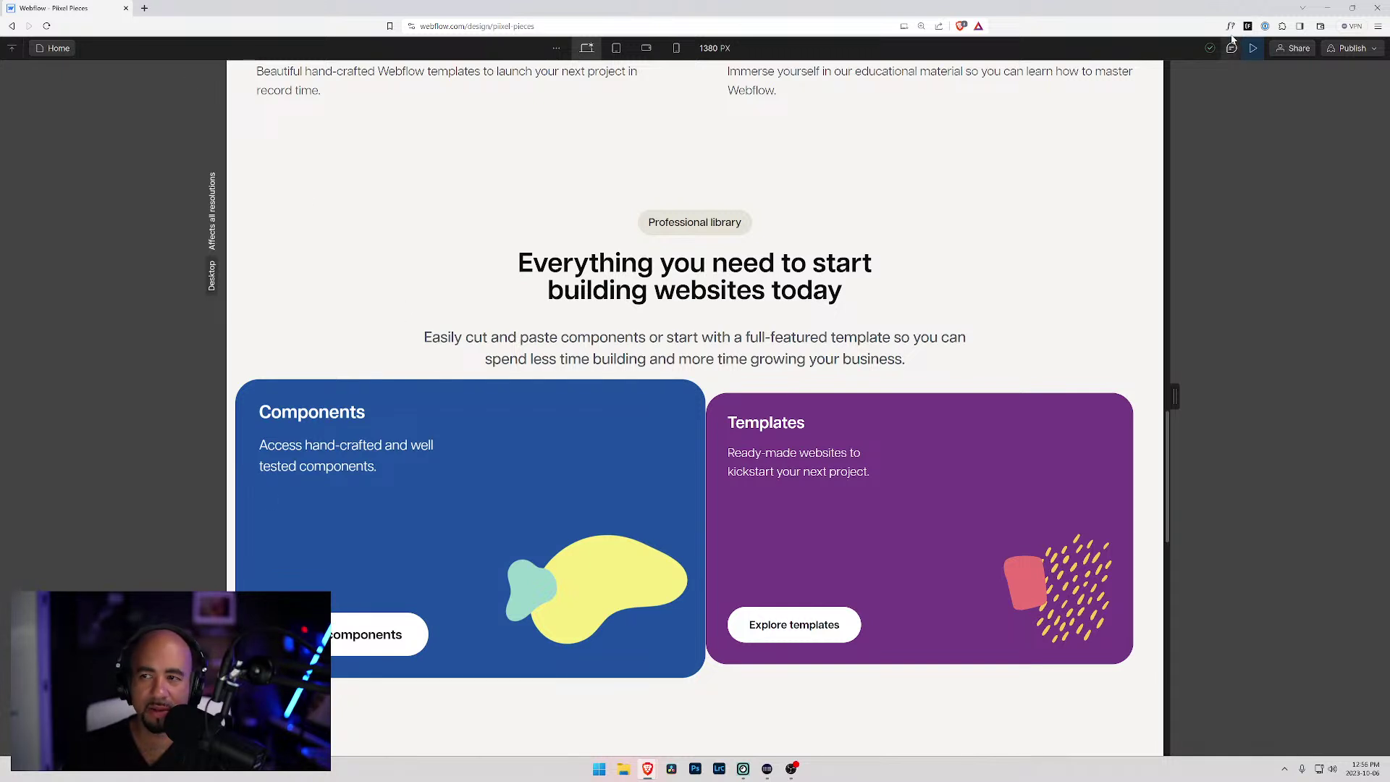
left_click(1252, 48)
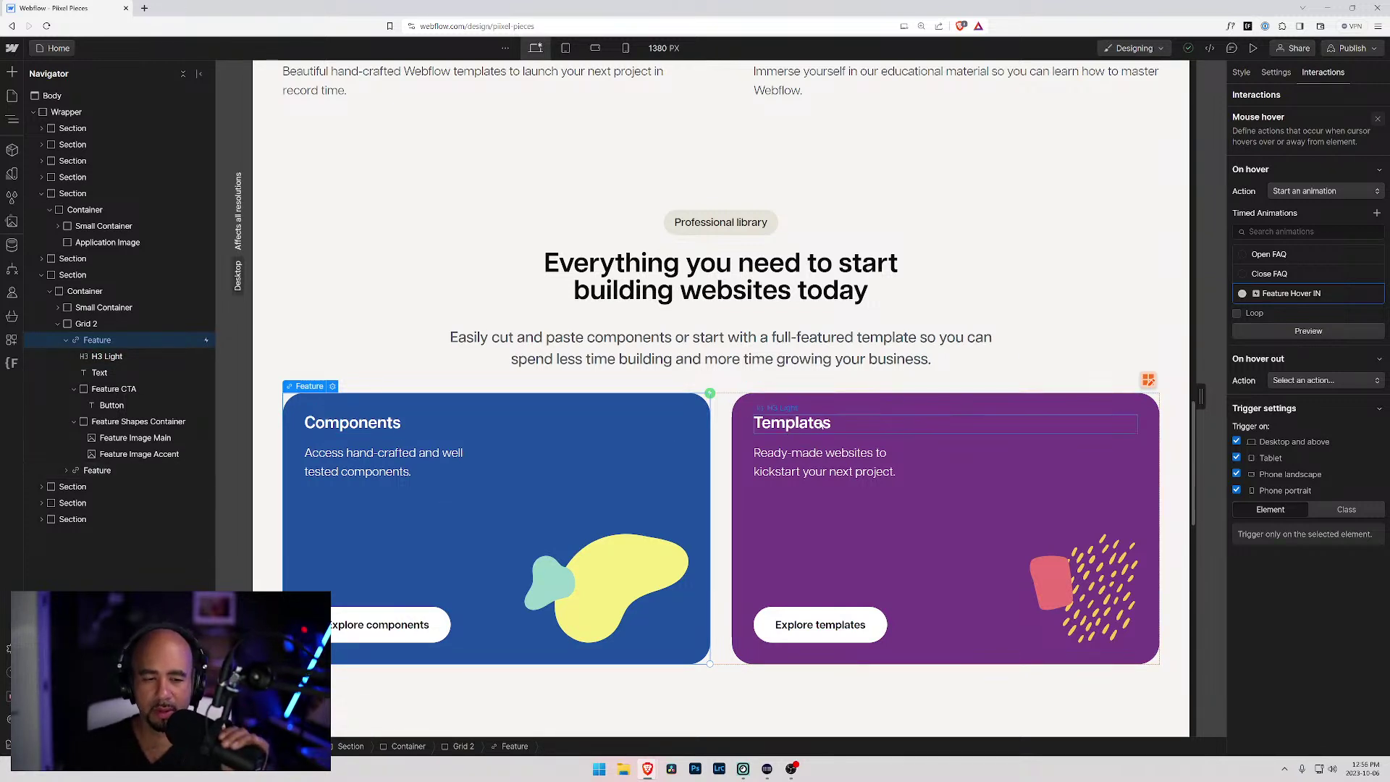
- Delete the Components card's initial and hover Scale actions from the Feature Hover IN animation
left_click(1363, 295)
left_click(1288, 193)
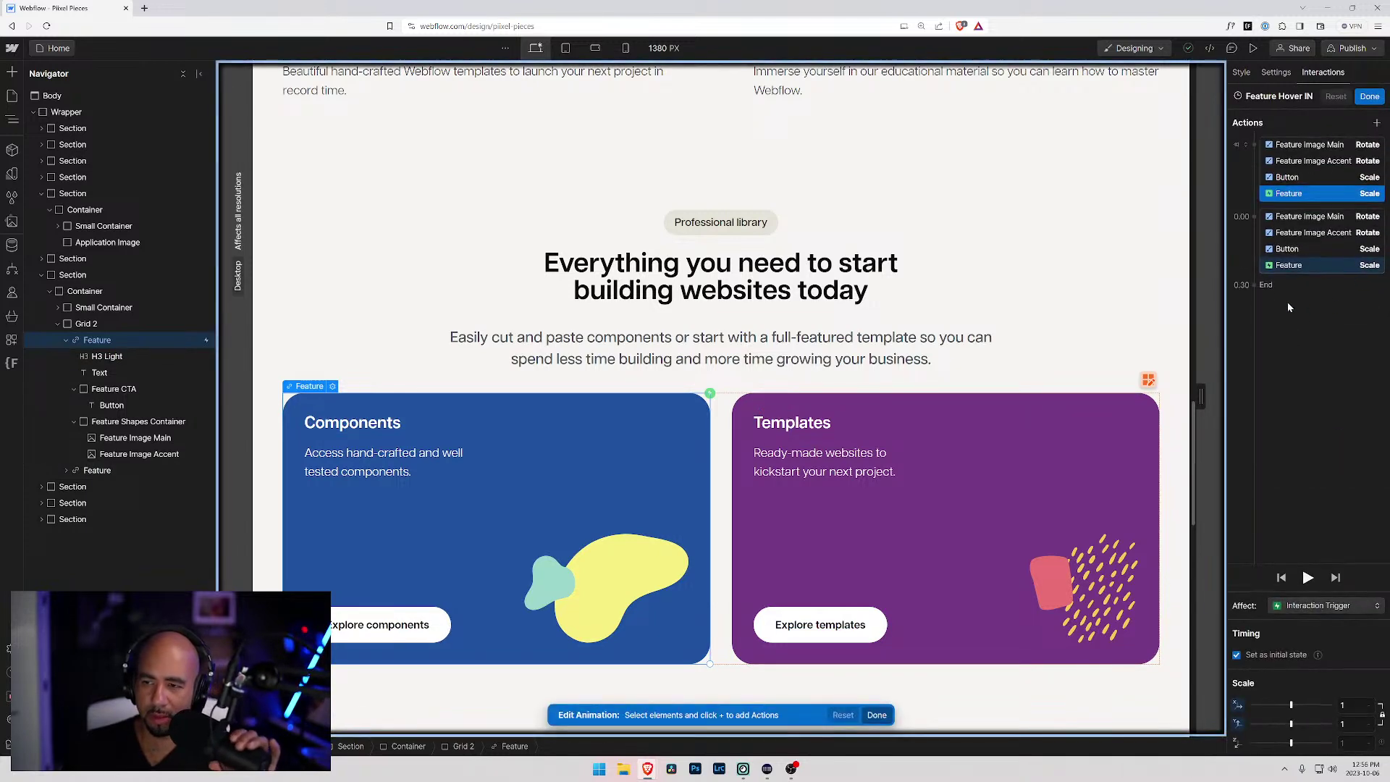
right_click(1284, 194)
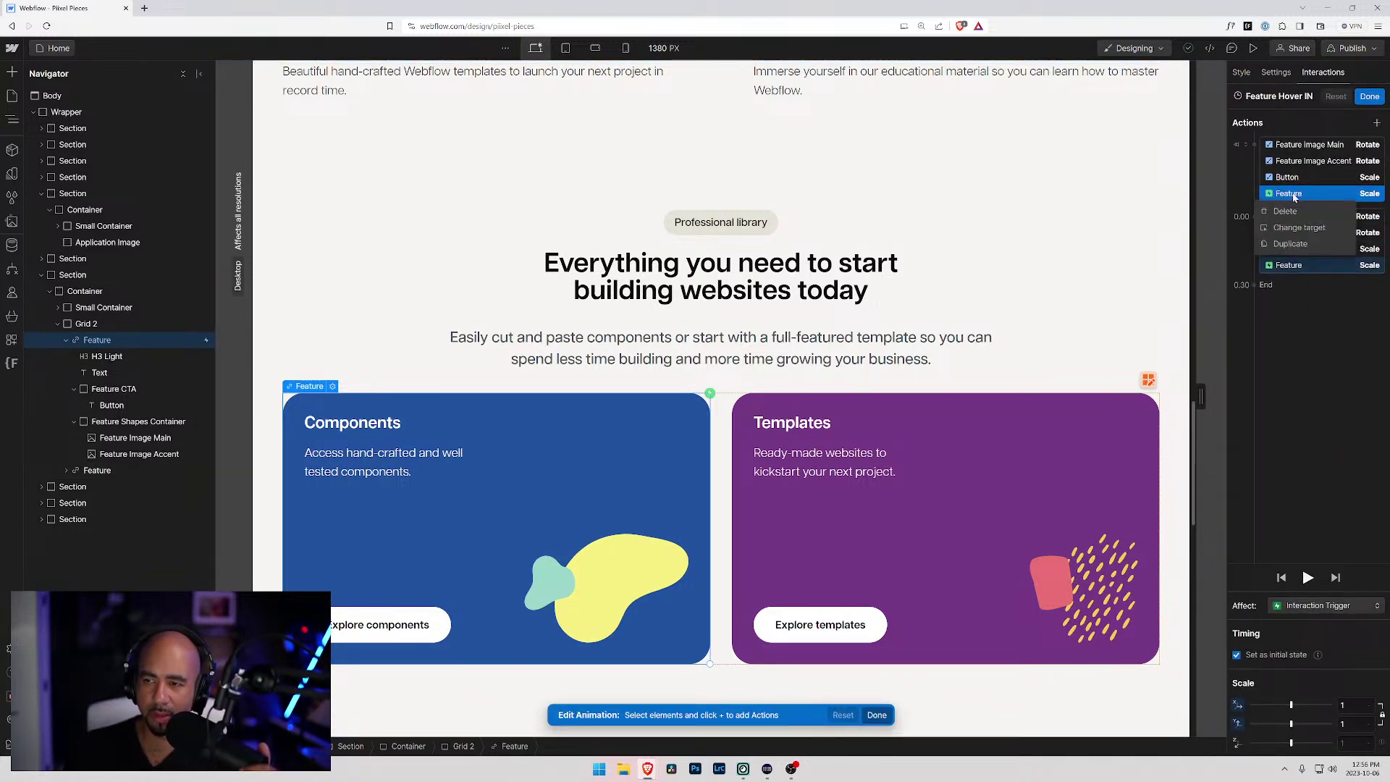
left_click(1284, 211)
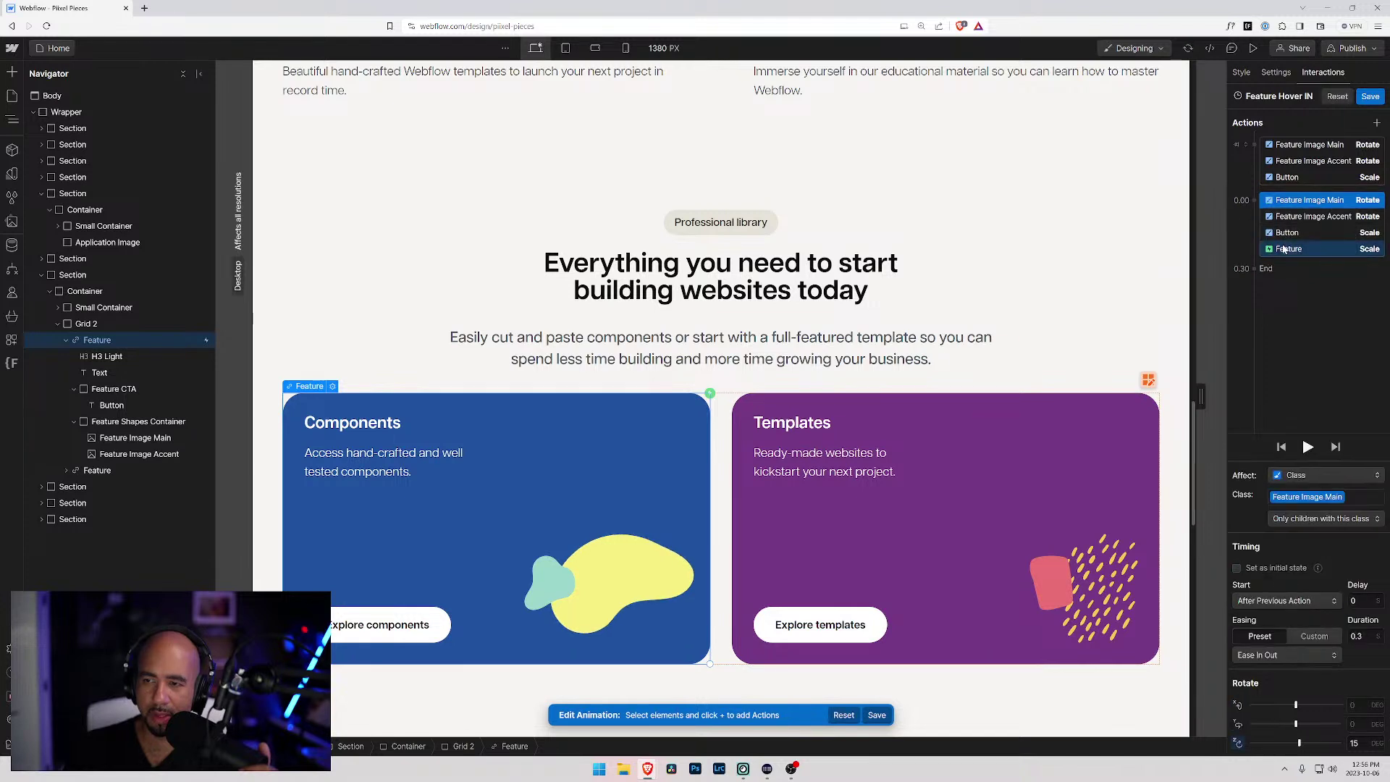
right_click(1285, 249)
left_click(1284, 272)
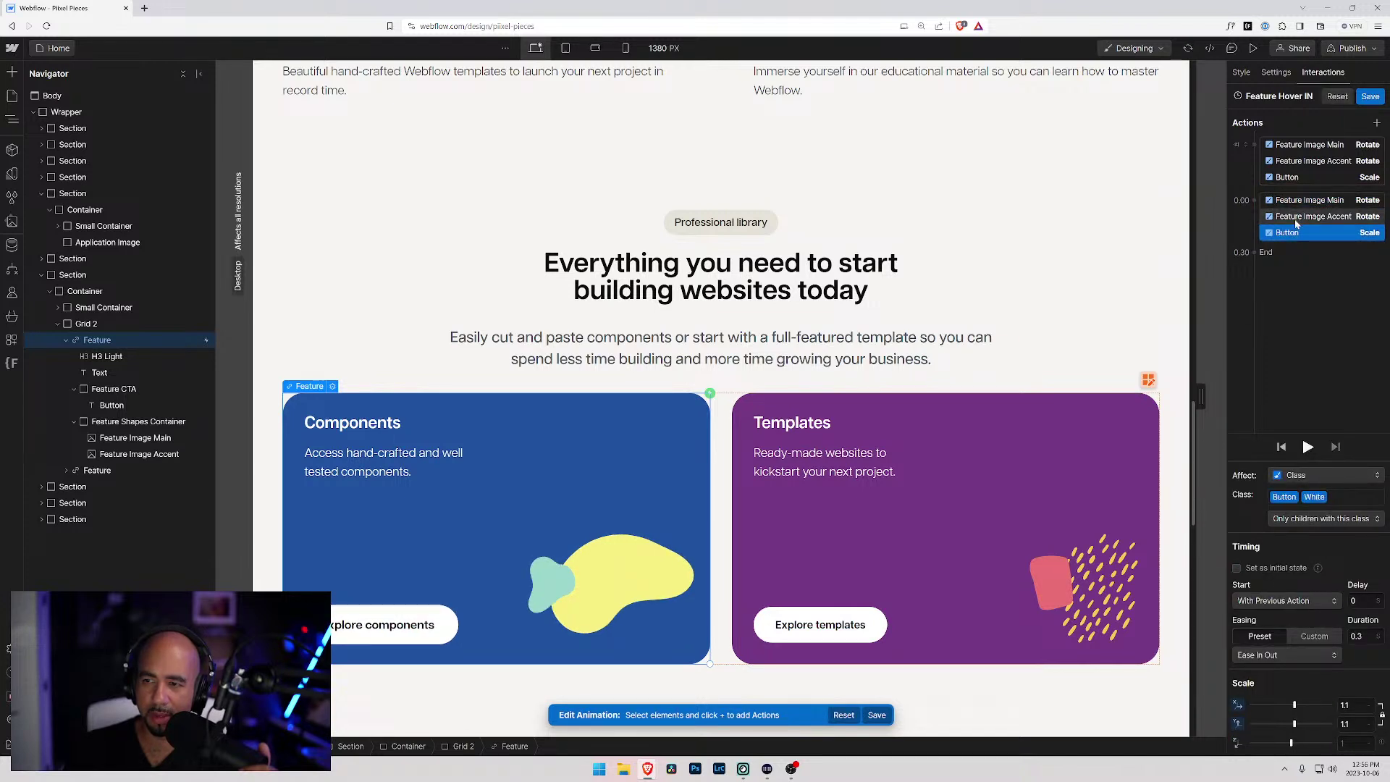
- Set the easing of the Feature Image Accent's hover Rotate action to Ease In Out, matching the other hover actions
left_click(1291, 233)
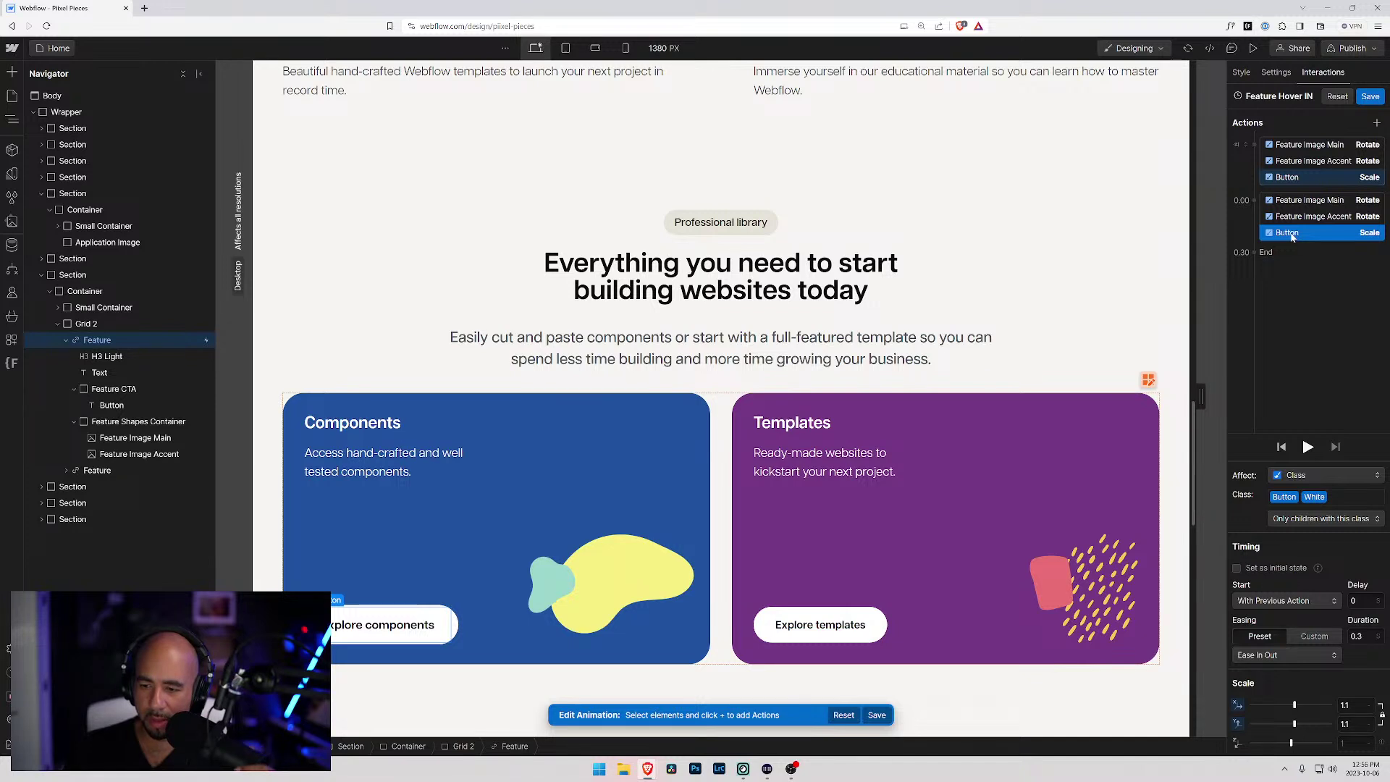
left_click(1296, 216)
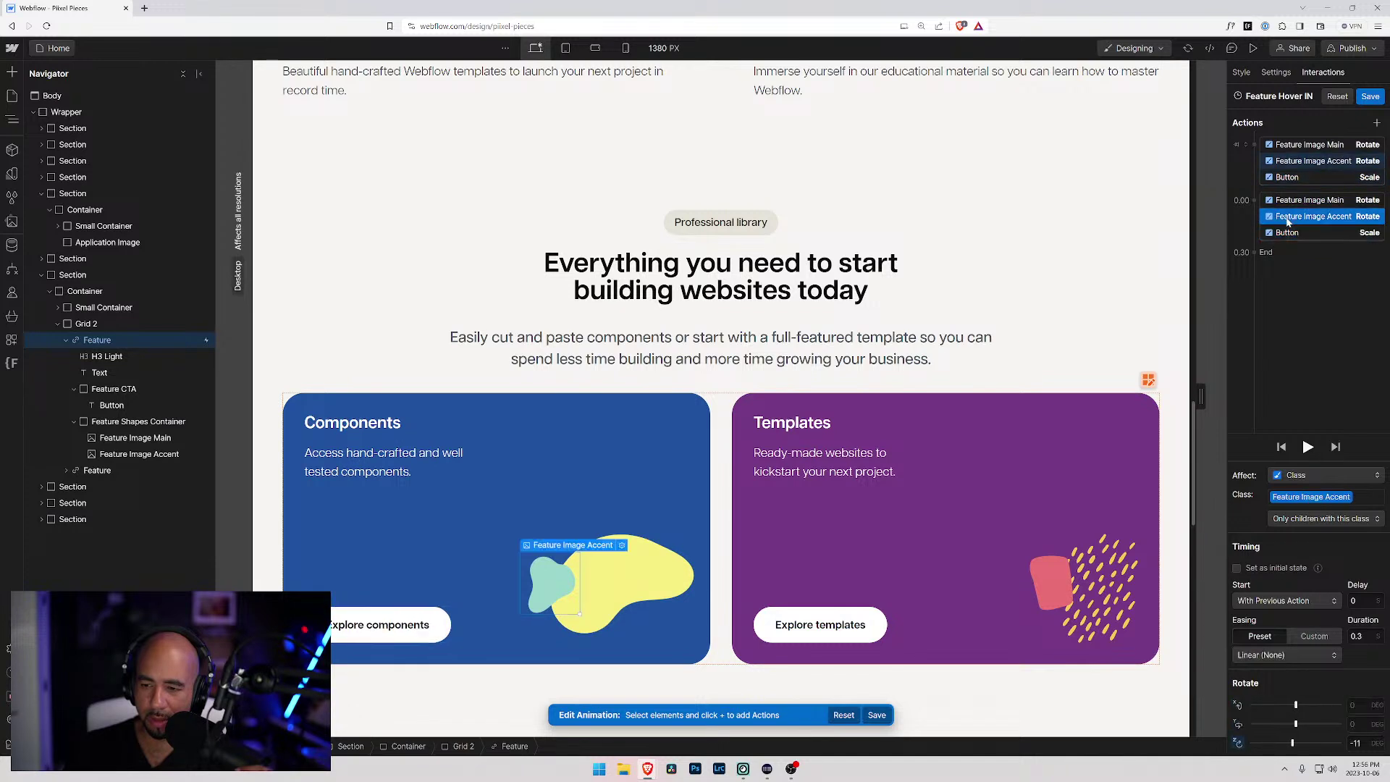
left_click(1288, 233)
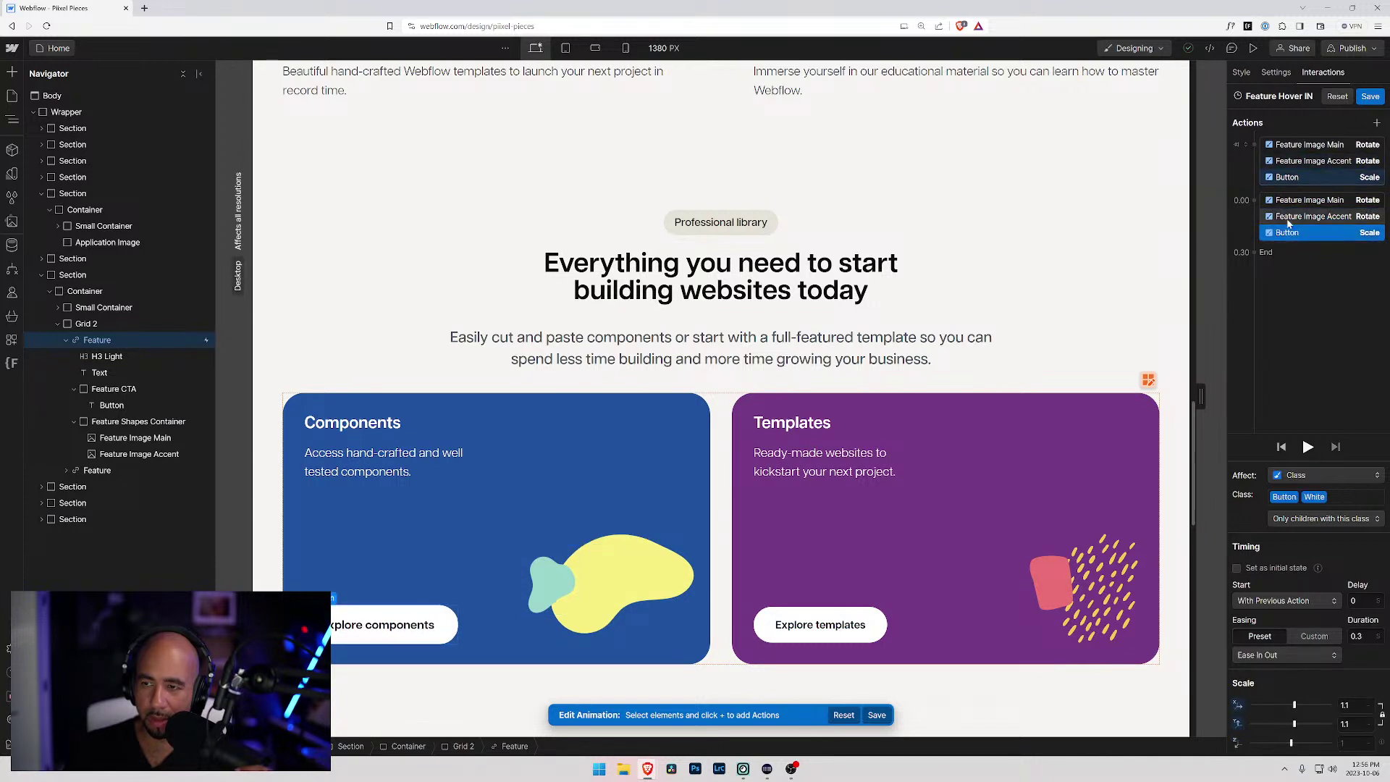
left_click(1289, 221)
left_click(1272, 656)
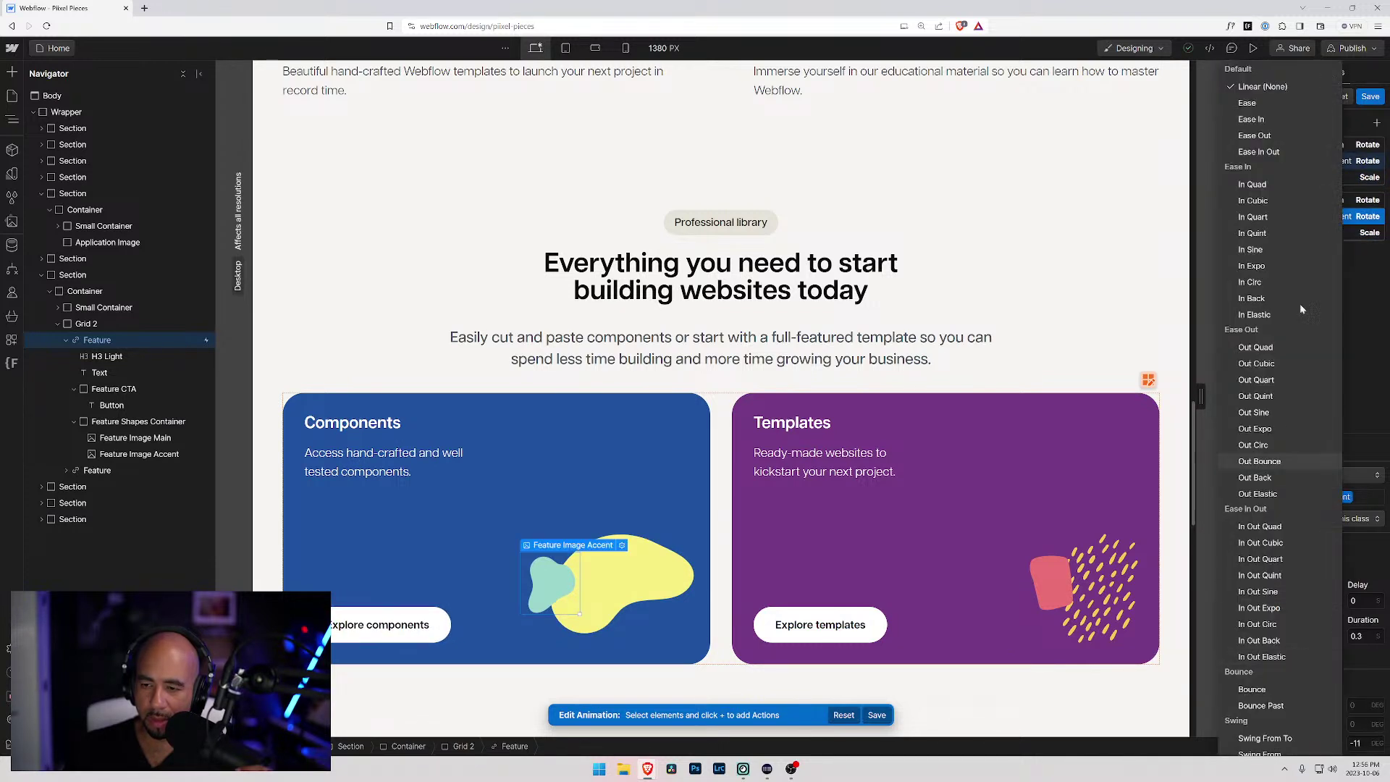
left_click(1284, 153)
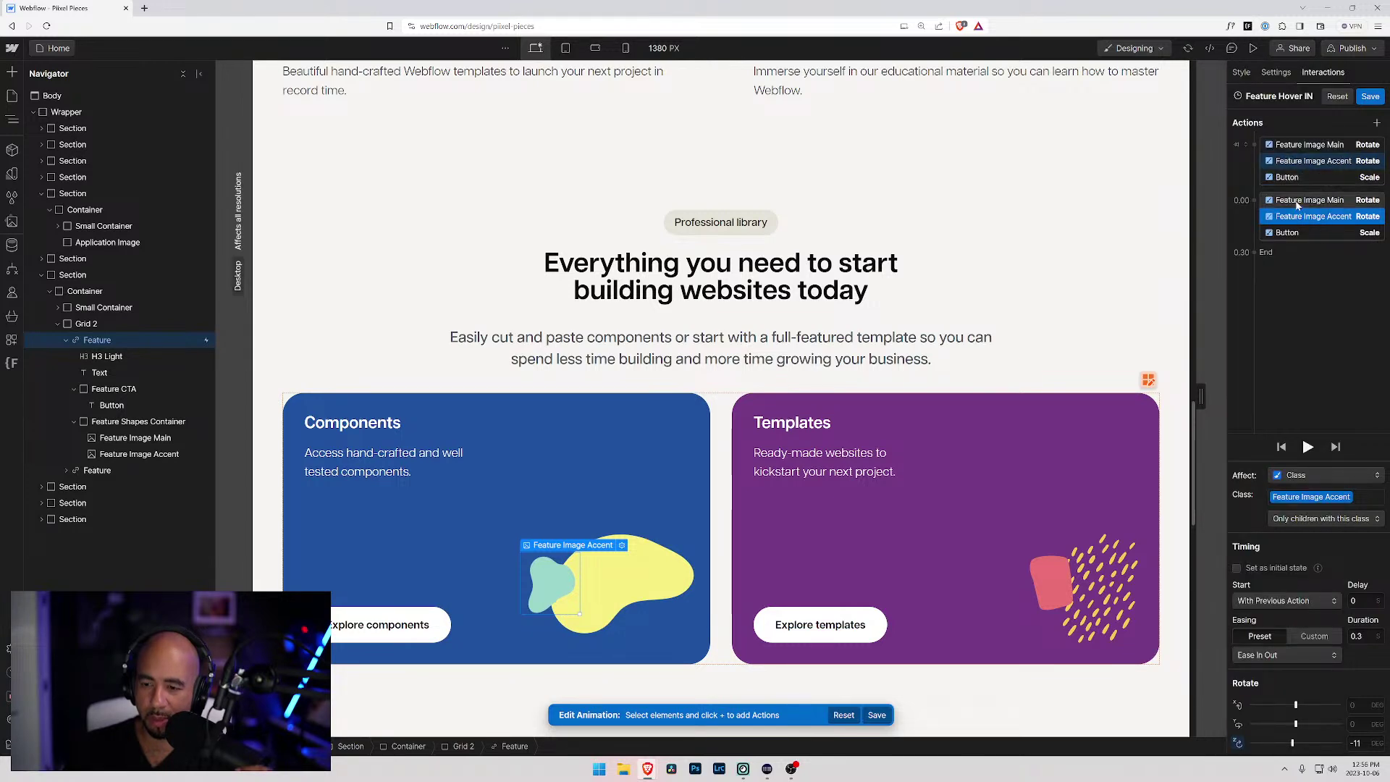
left_click(1300, 202)
- Save the Feature Hover IN animation and preview its hover effect on the Components card
left_click(1370, 96)
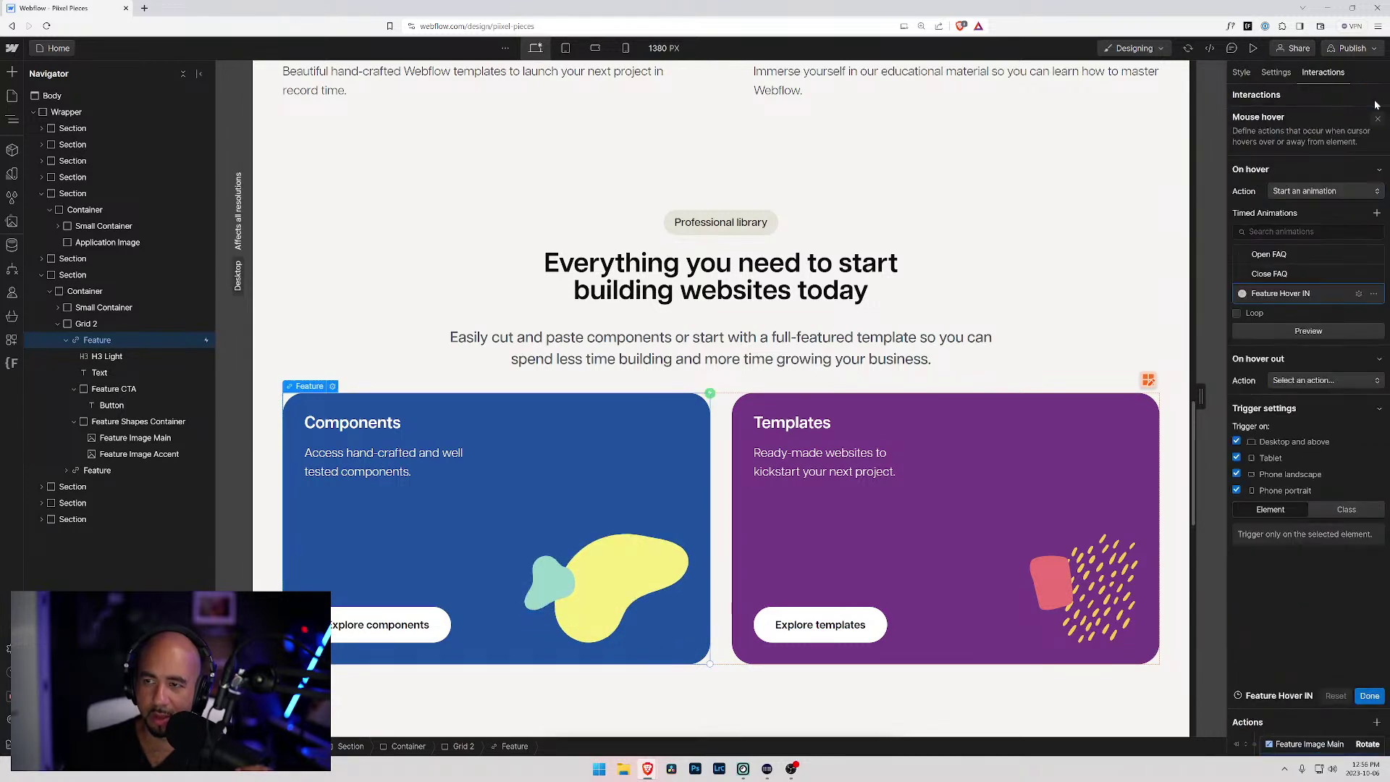
left_click(1252, 48)
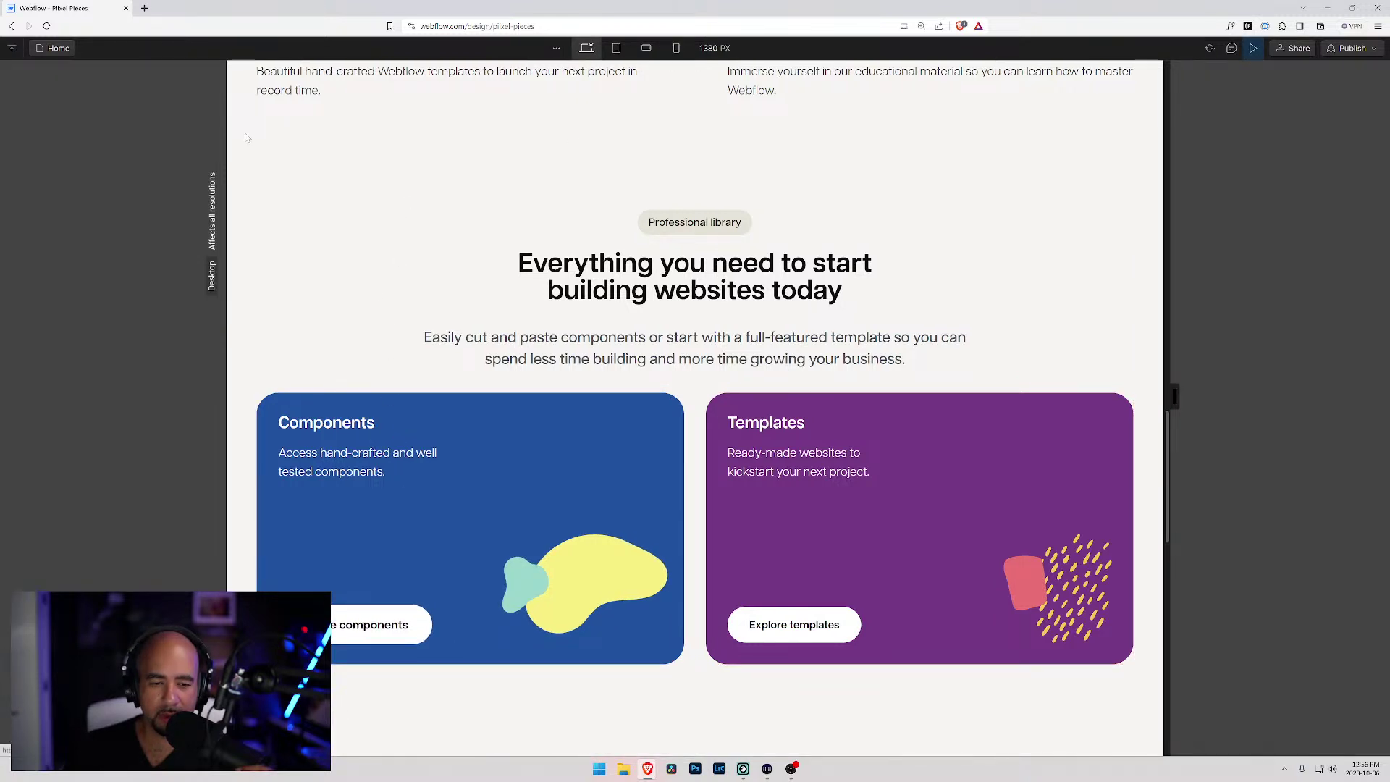
left_click(1252, 48)
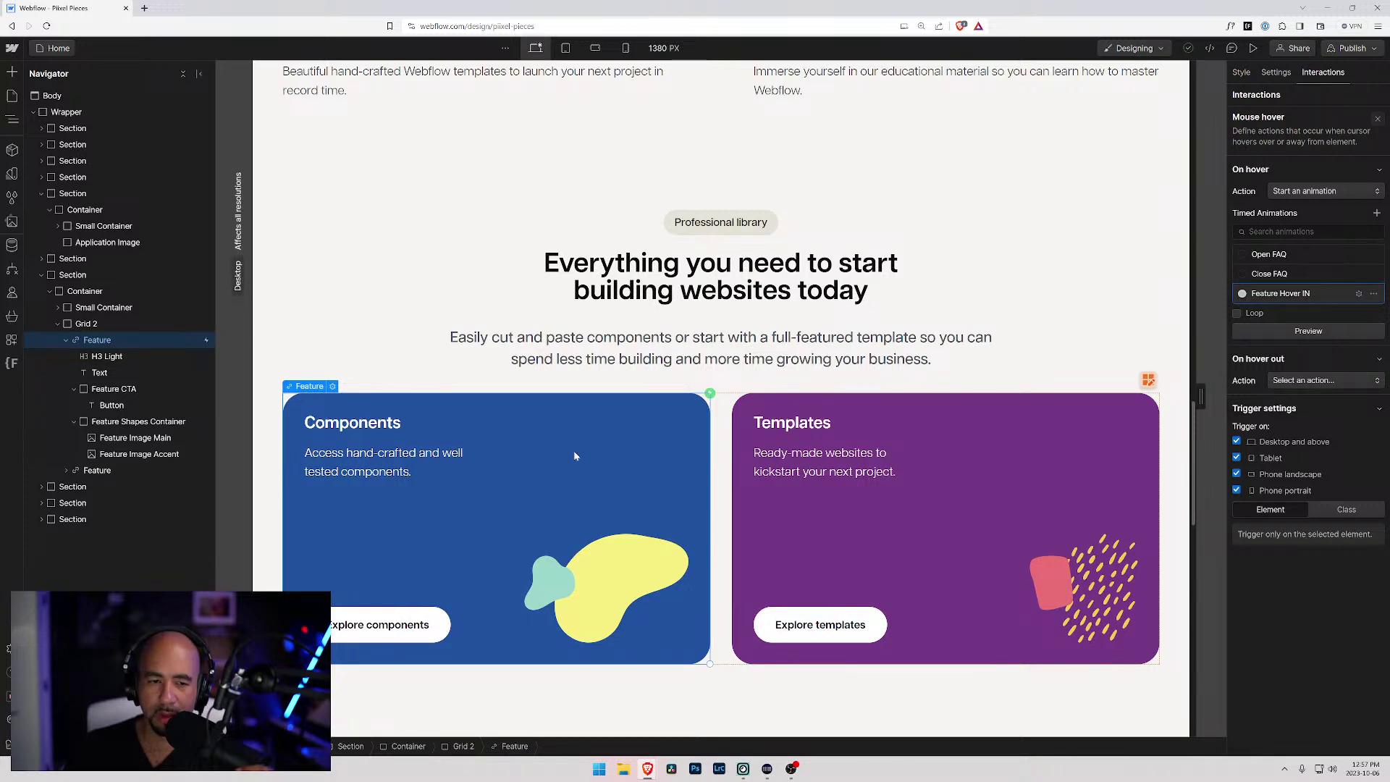
- Reopen the Feature Hover IN animation and look over the page from the hero section to the feature cards
left_click(1358, 293)
left_click(1301, 232)
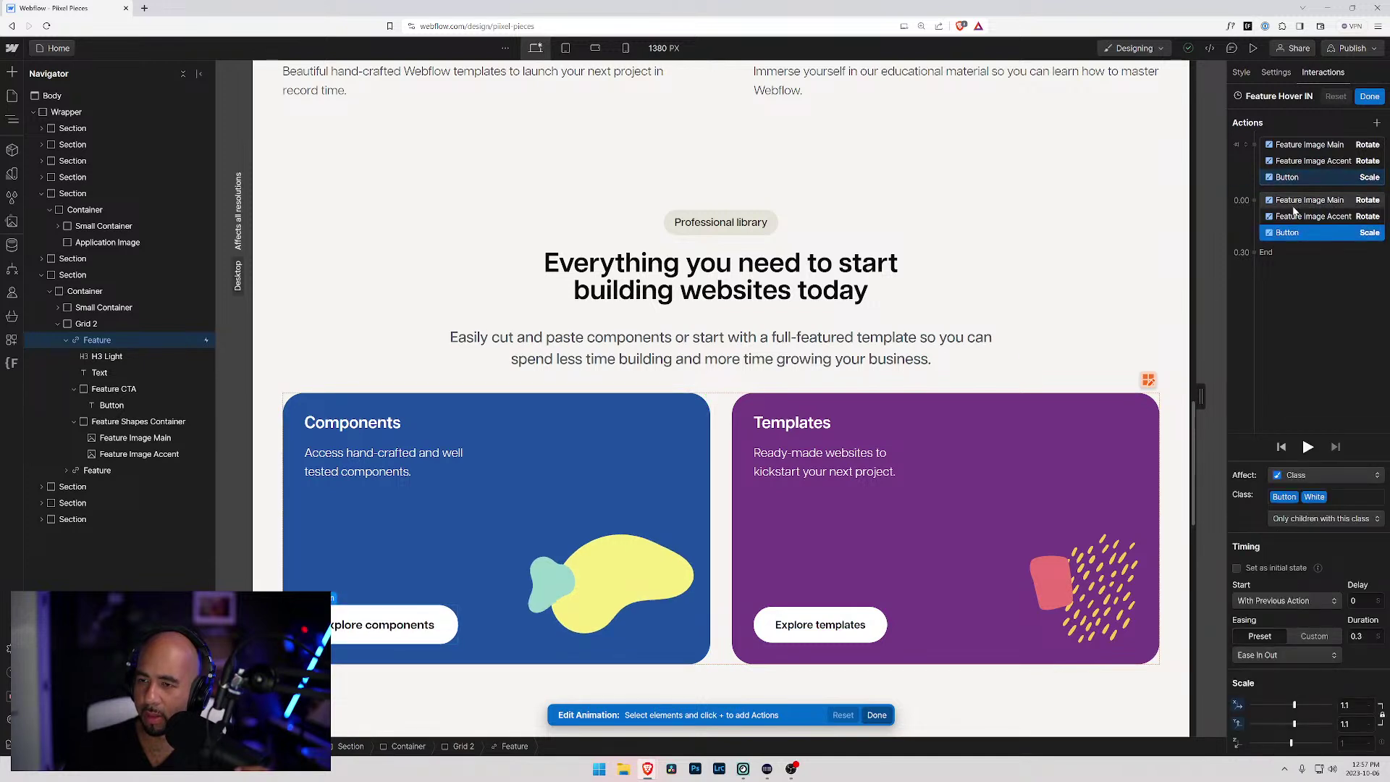
left_click(1292, 218)
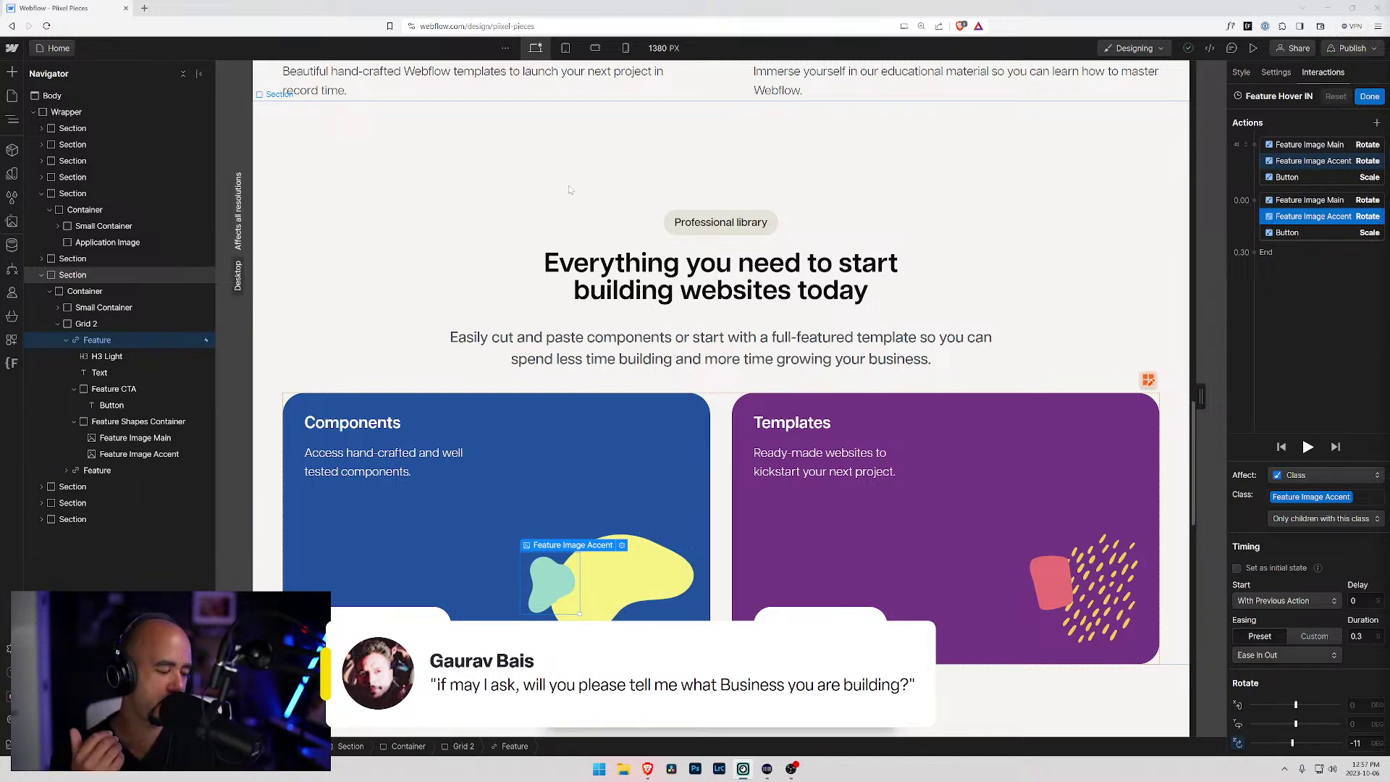
scroll(569, 190, "up", 15)
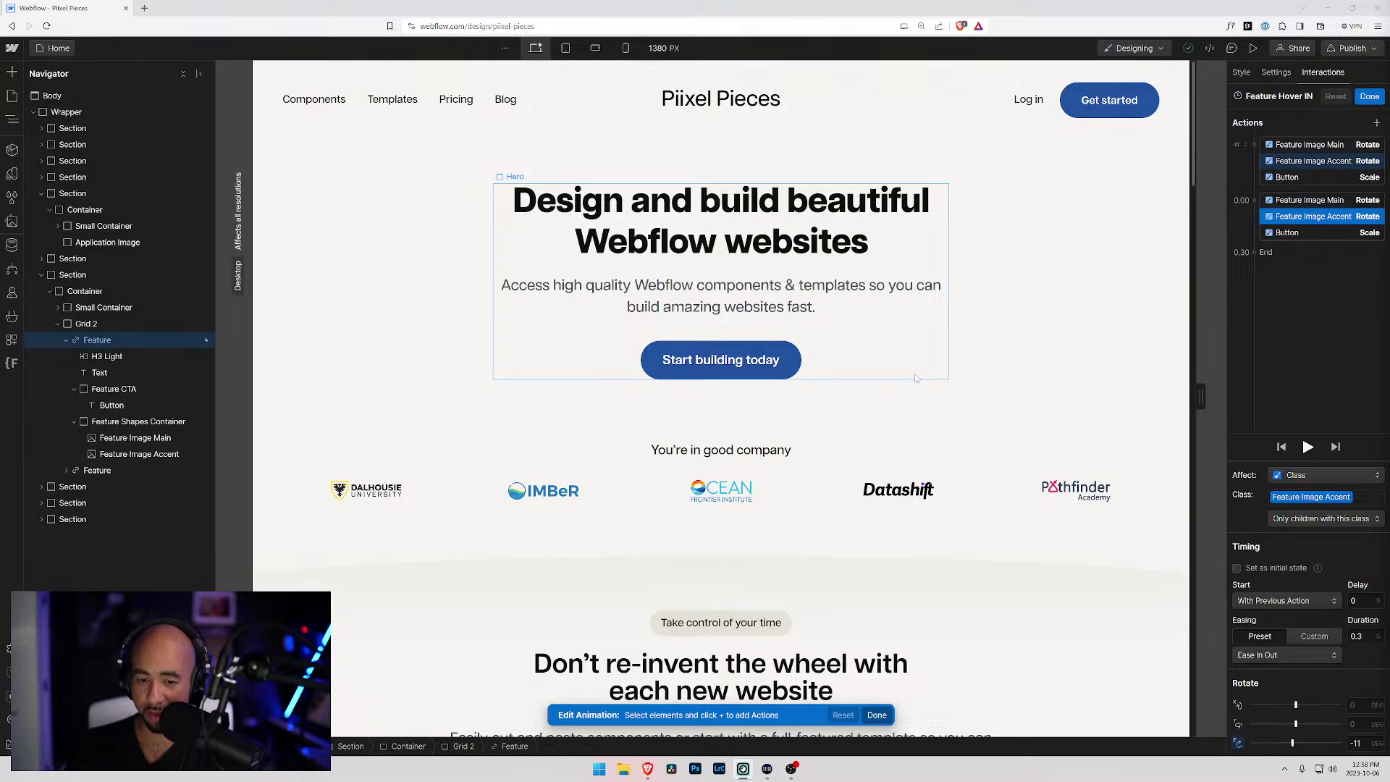
scroll(915, 378, "down", 5)
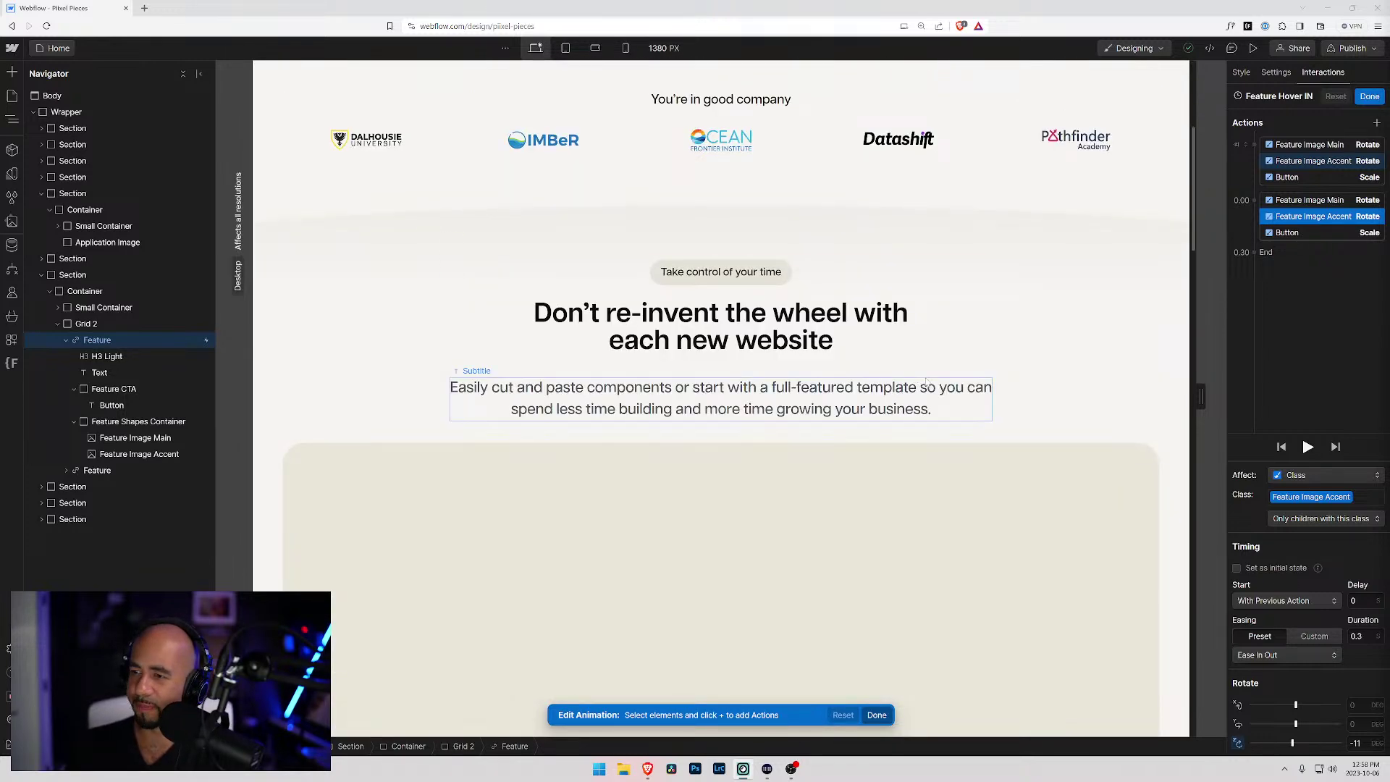
scroll(927, 382, "down", 20)
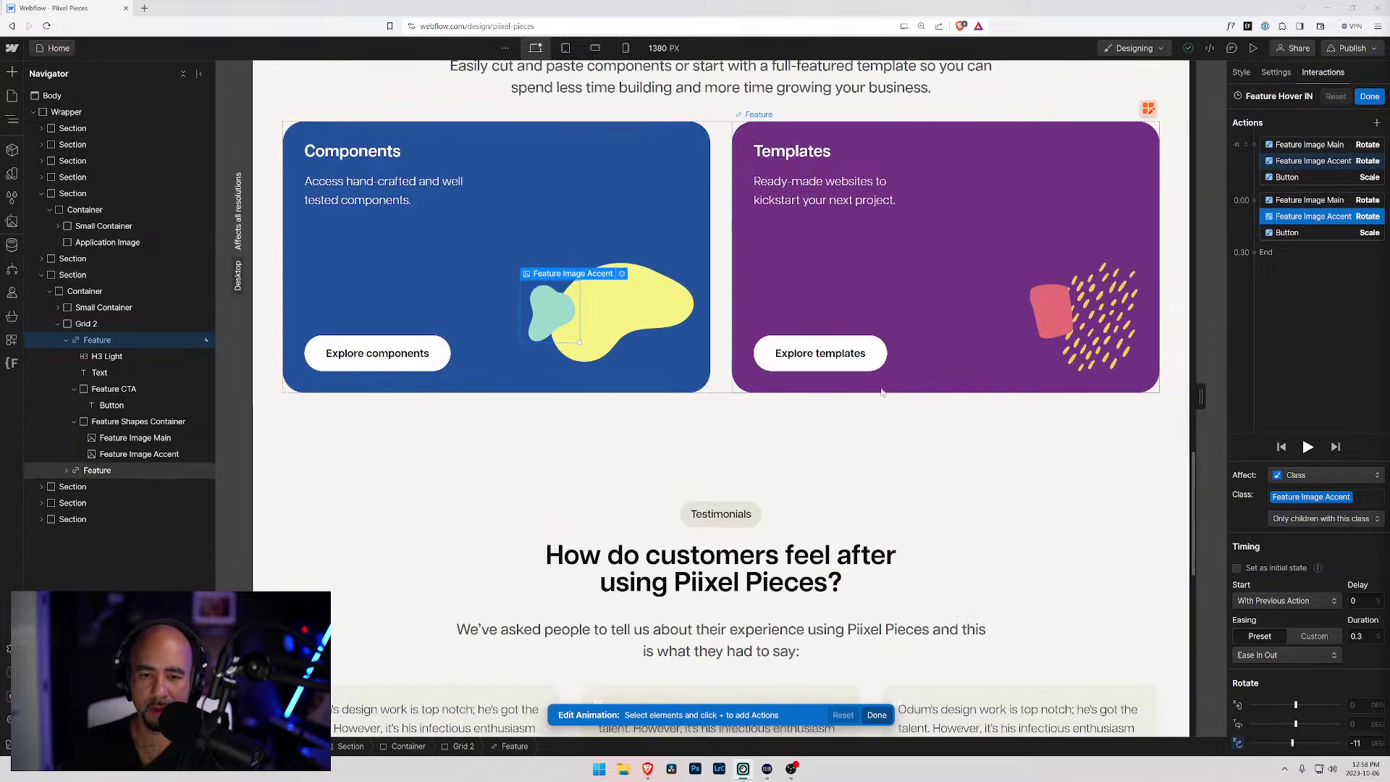
- Compare the hover actions of the button, main image and accent image, and inspect the grid holding the feature cards
left_click(501, 133)
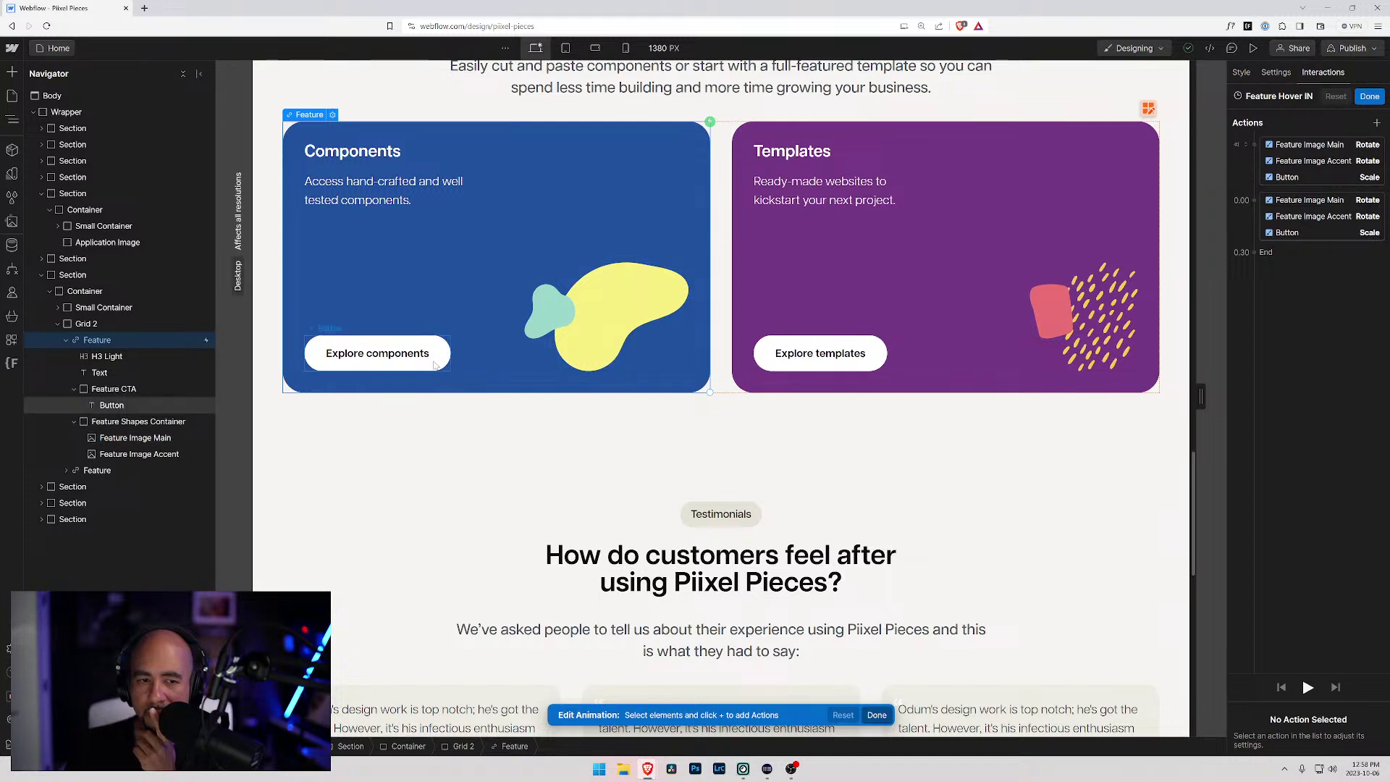
left_click(1305, 236)
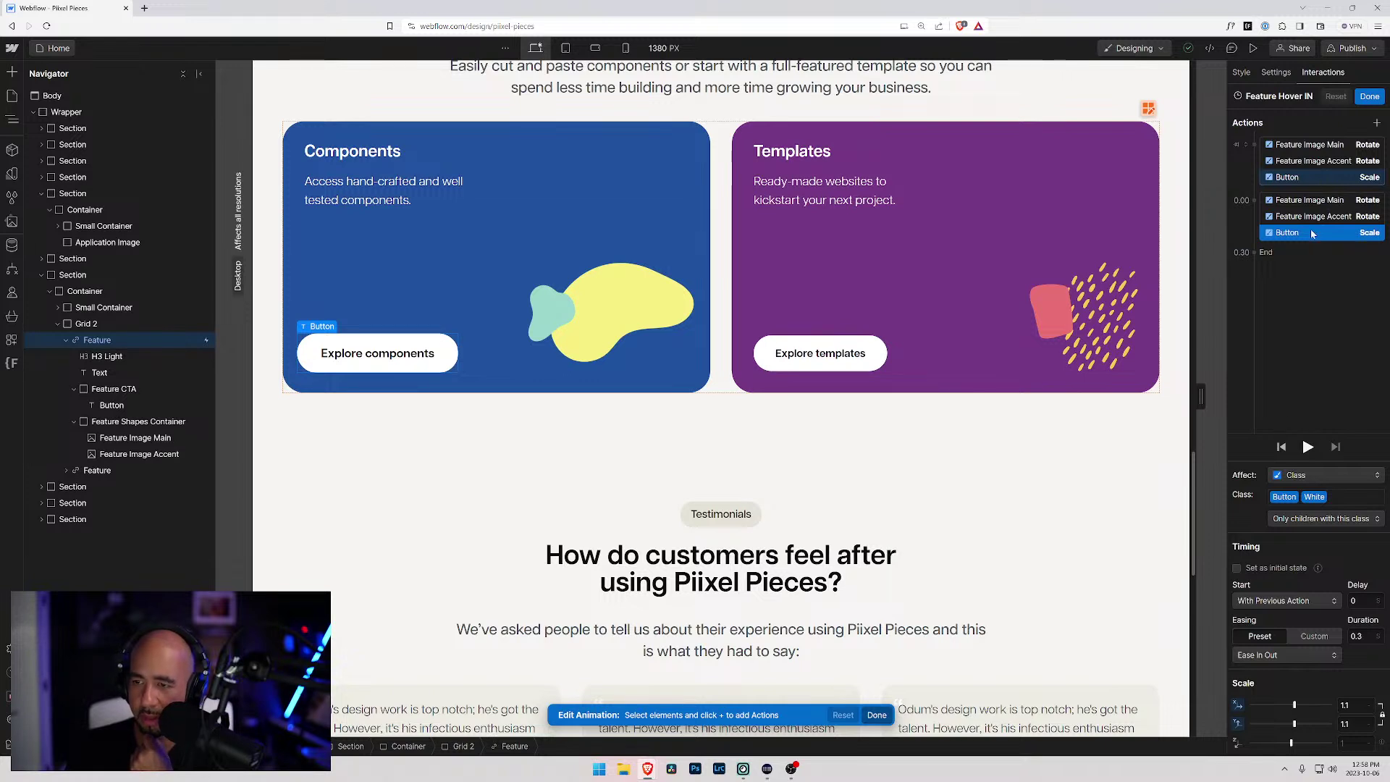
left_click(1307, 202)
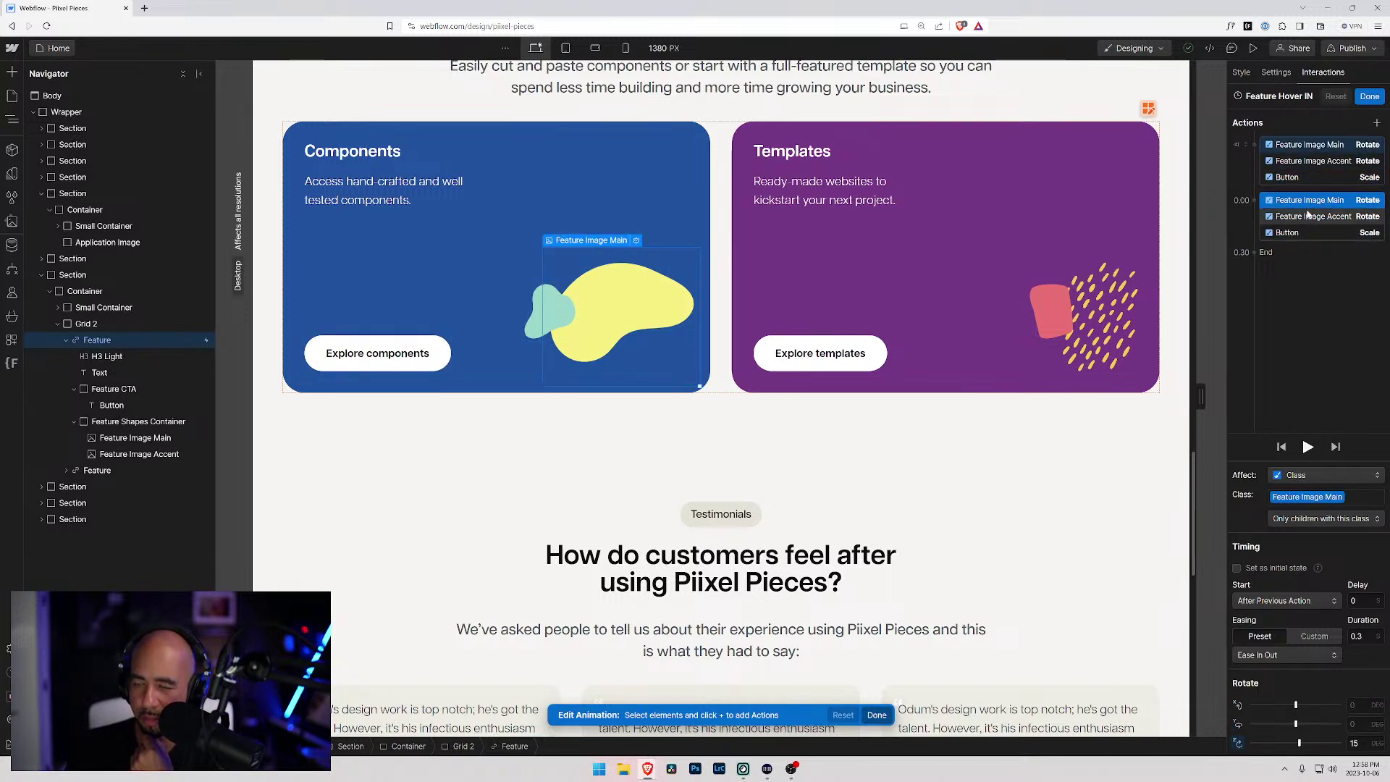
left_click(1307, 216)
left_click(1307, 233)
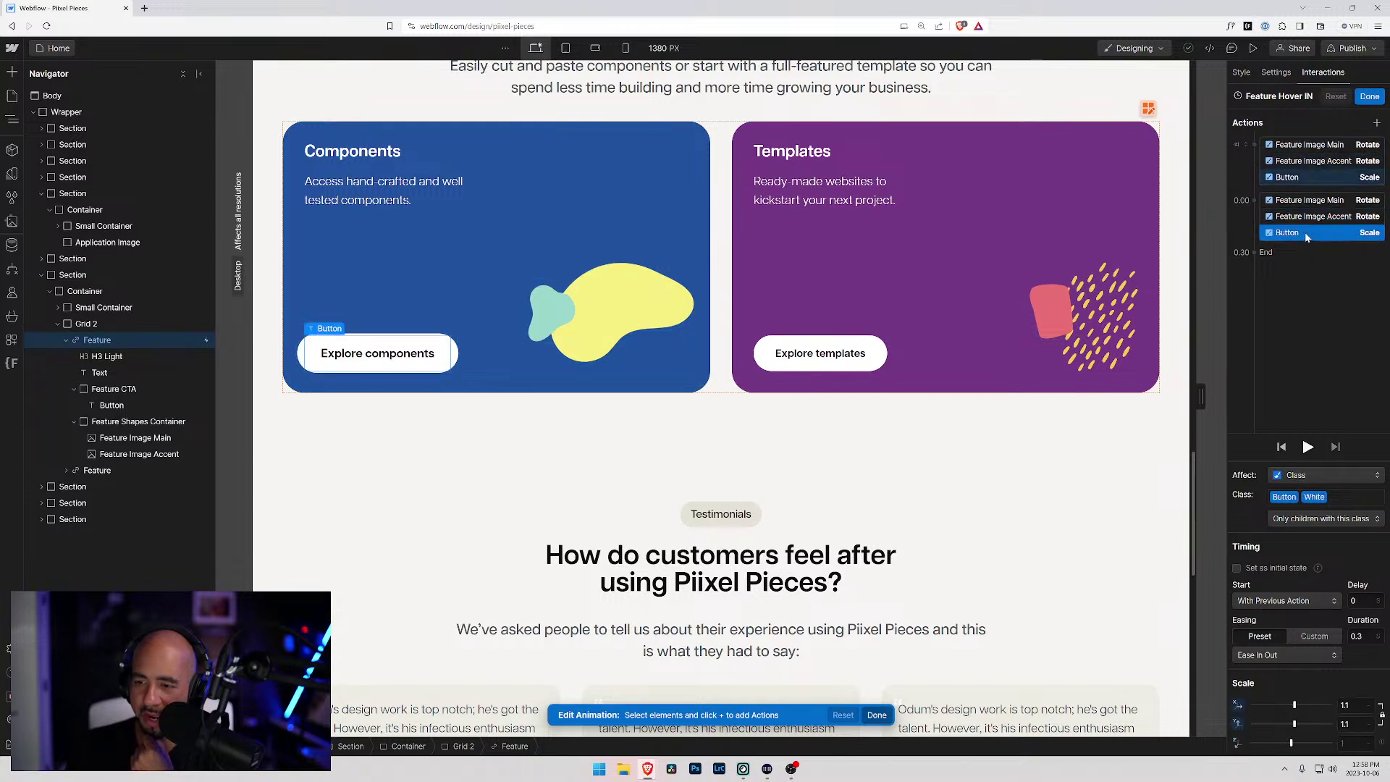
left_click(1308, 217)
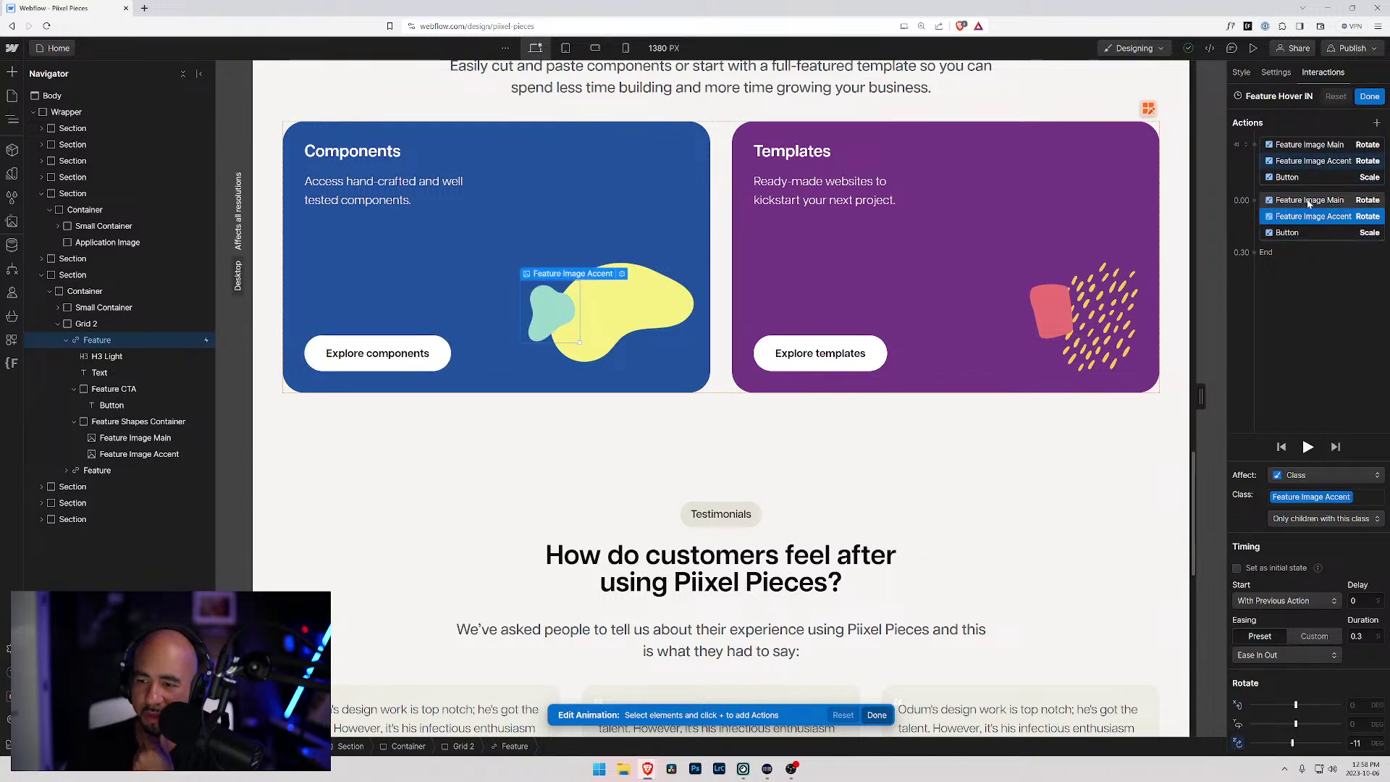
left_click(1308, 201)
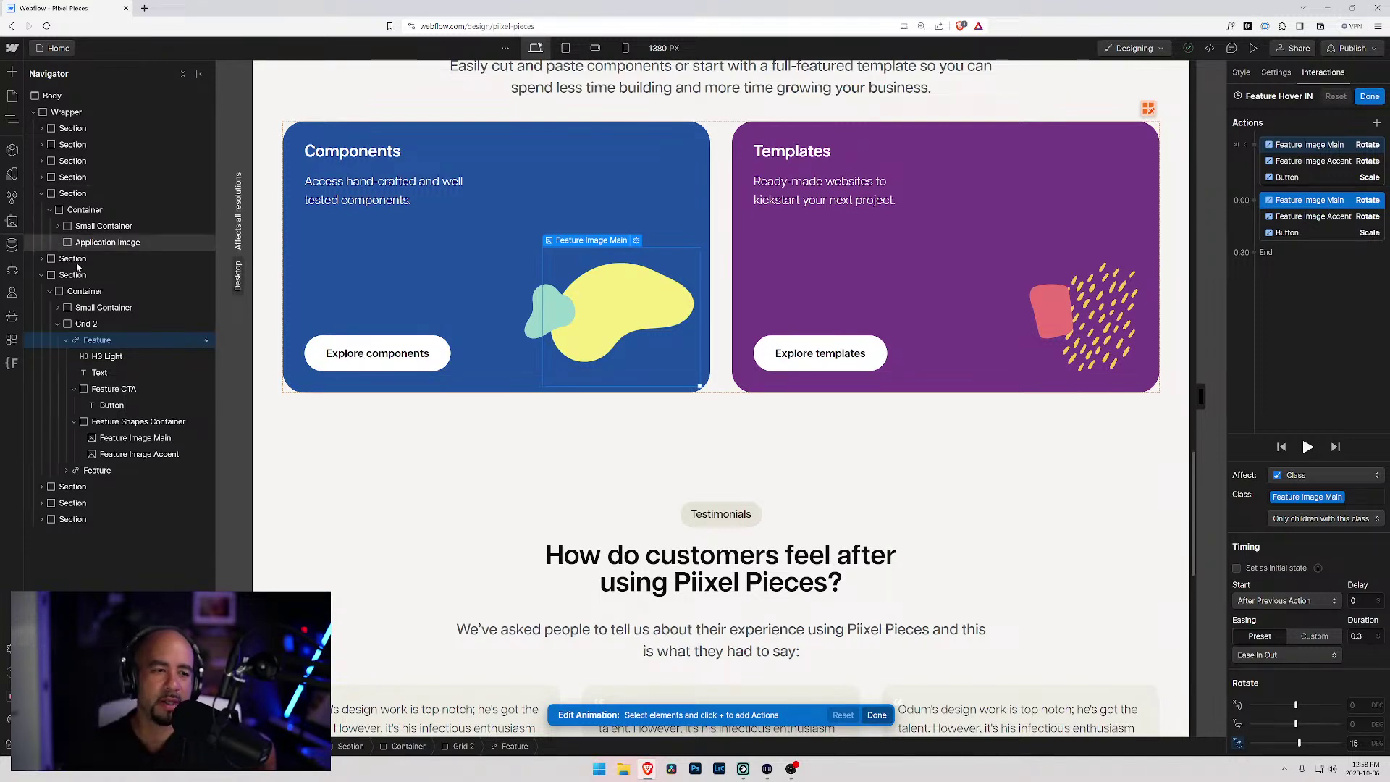
left_click(109, 324)
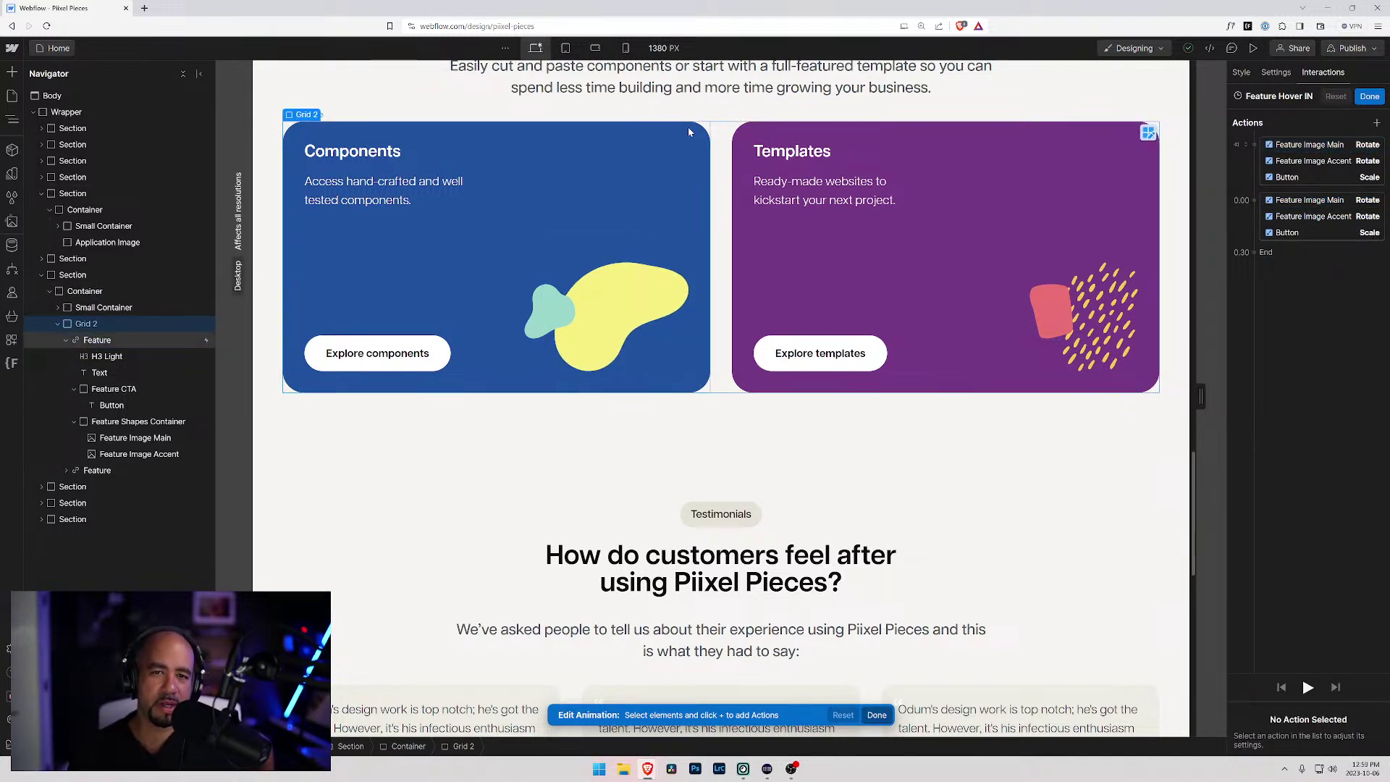
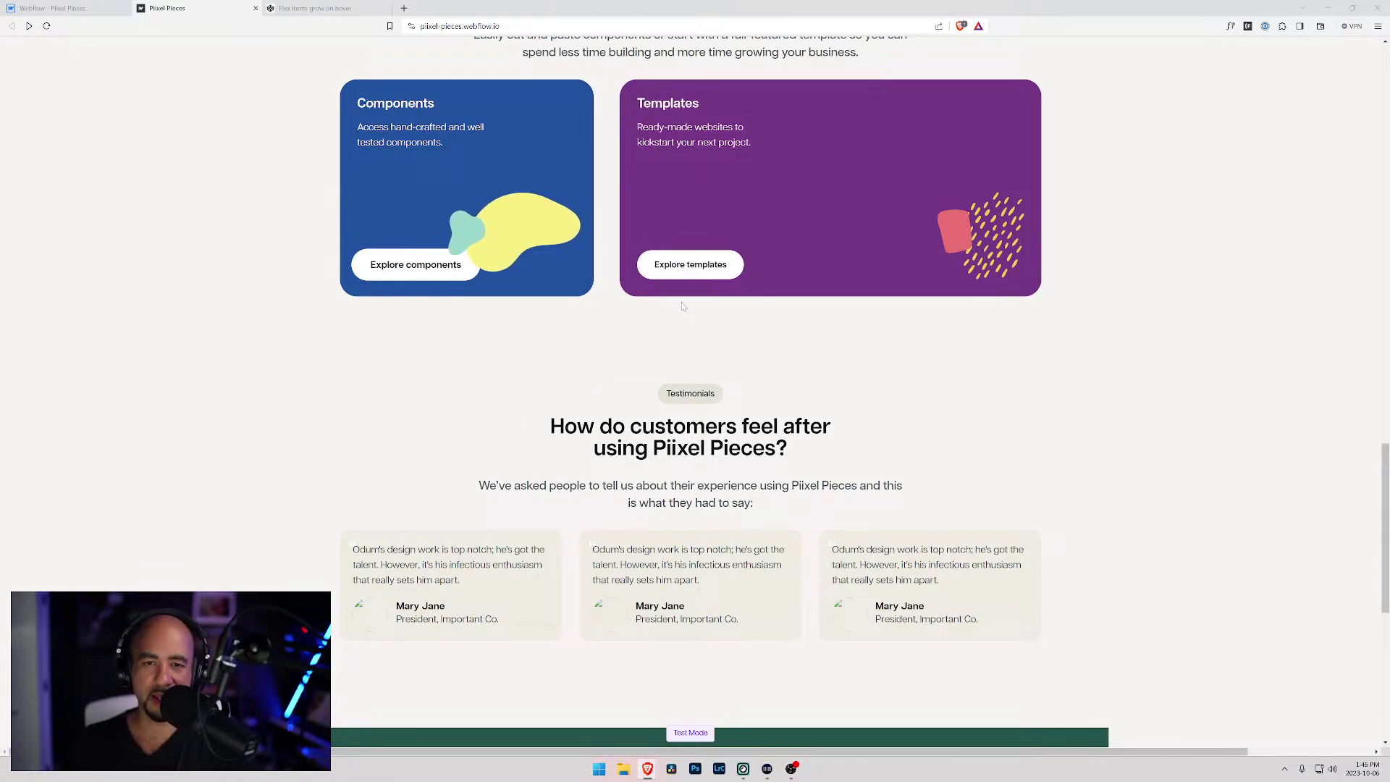
- Check the feature cards' hover behaviour on the published site and switch back to the Webflow Designer
scroll(548, 272, "up", 2)
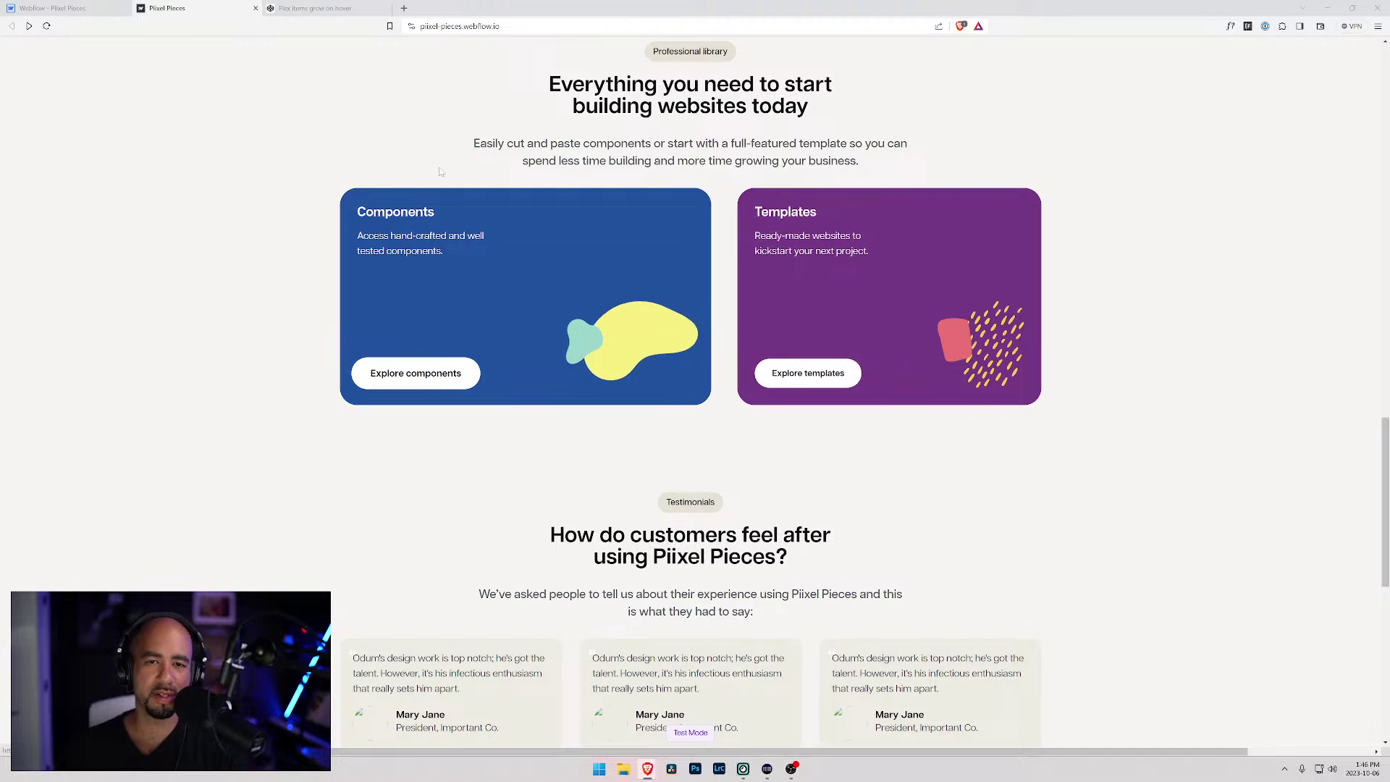
scroll(433, 171, "up", 3)
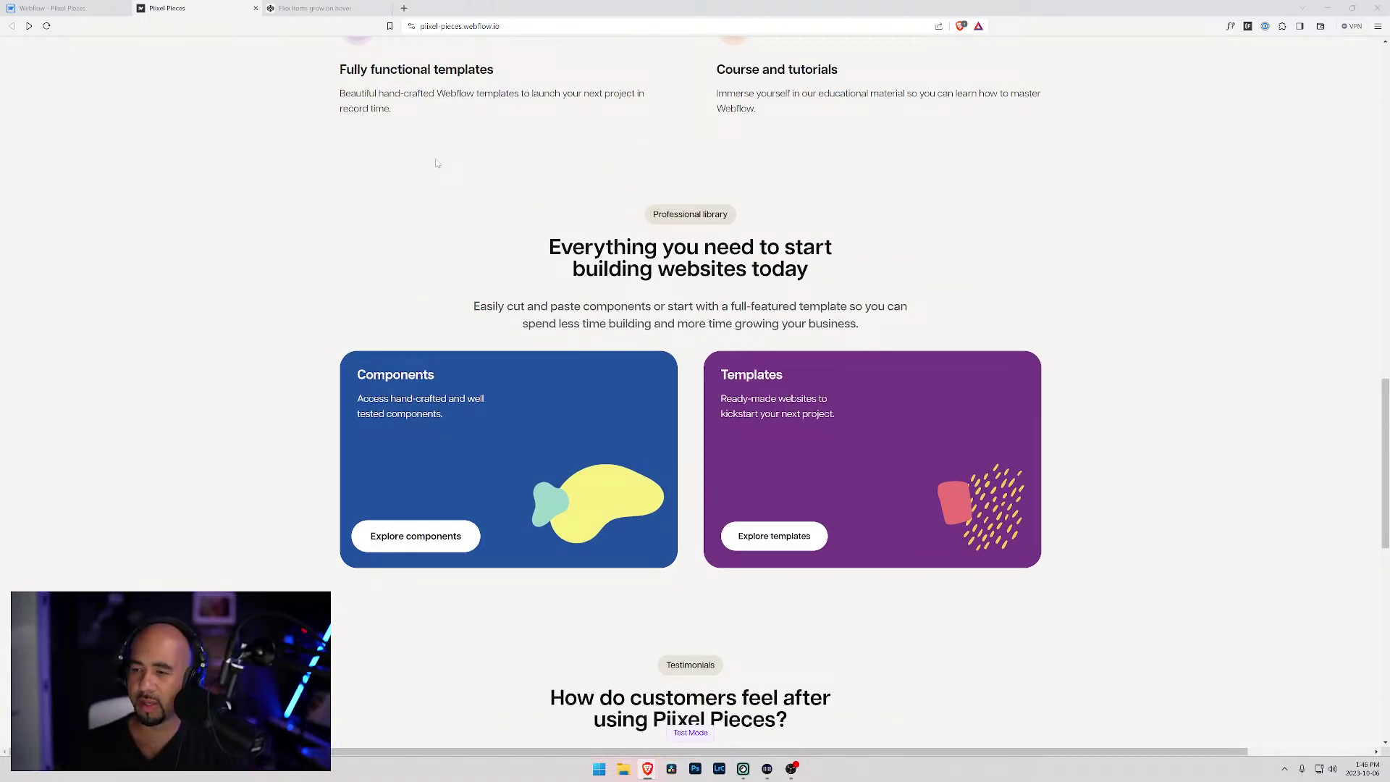
left_click(45, 10)
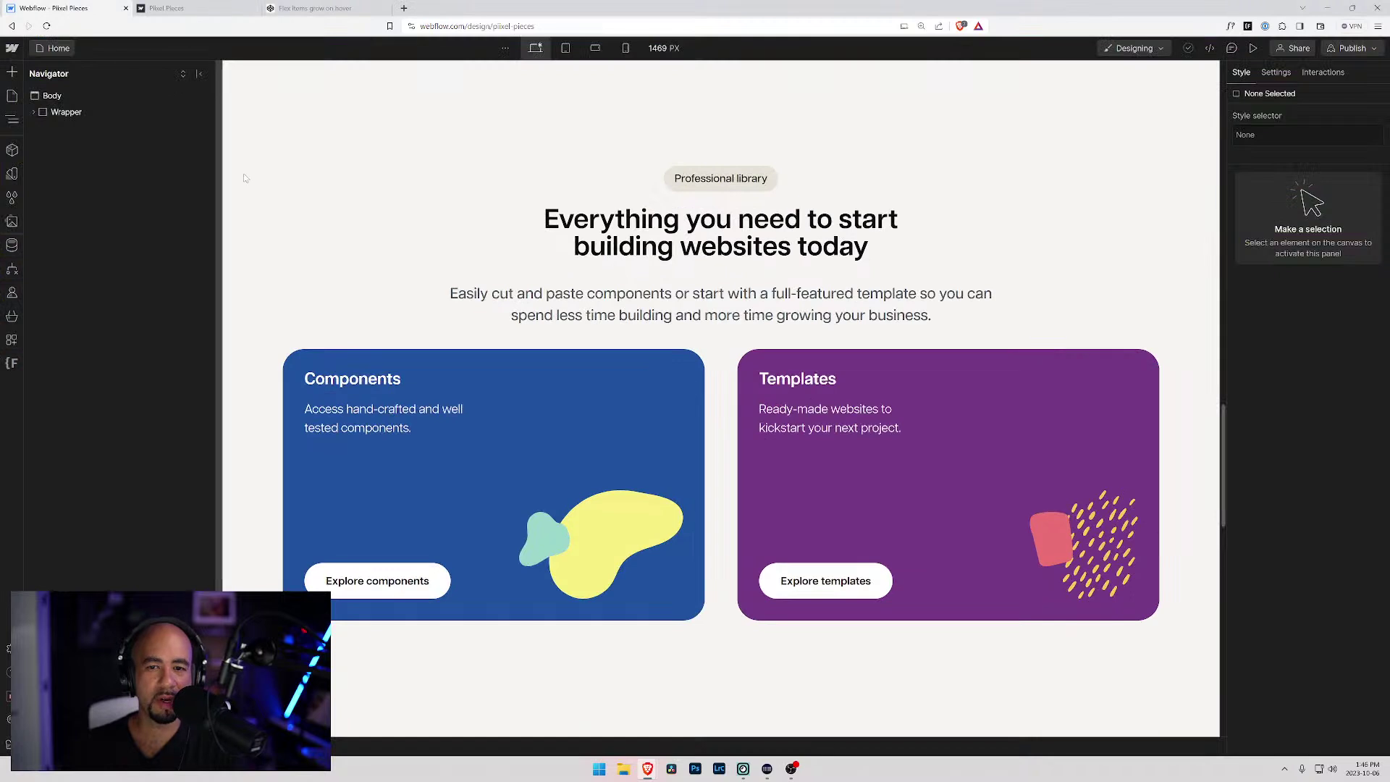
- Set the flex Grow to 2 for the hover state of the blue Components card and return to the base Feature class
left_click(519, 365)
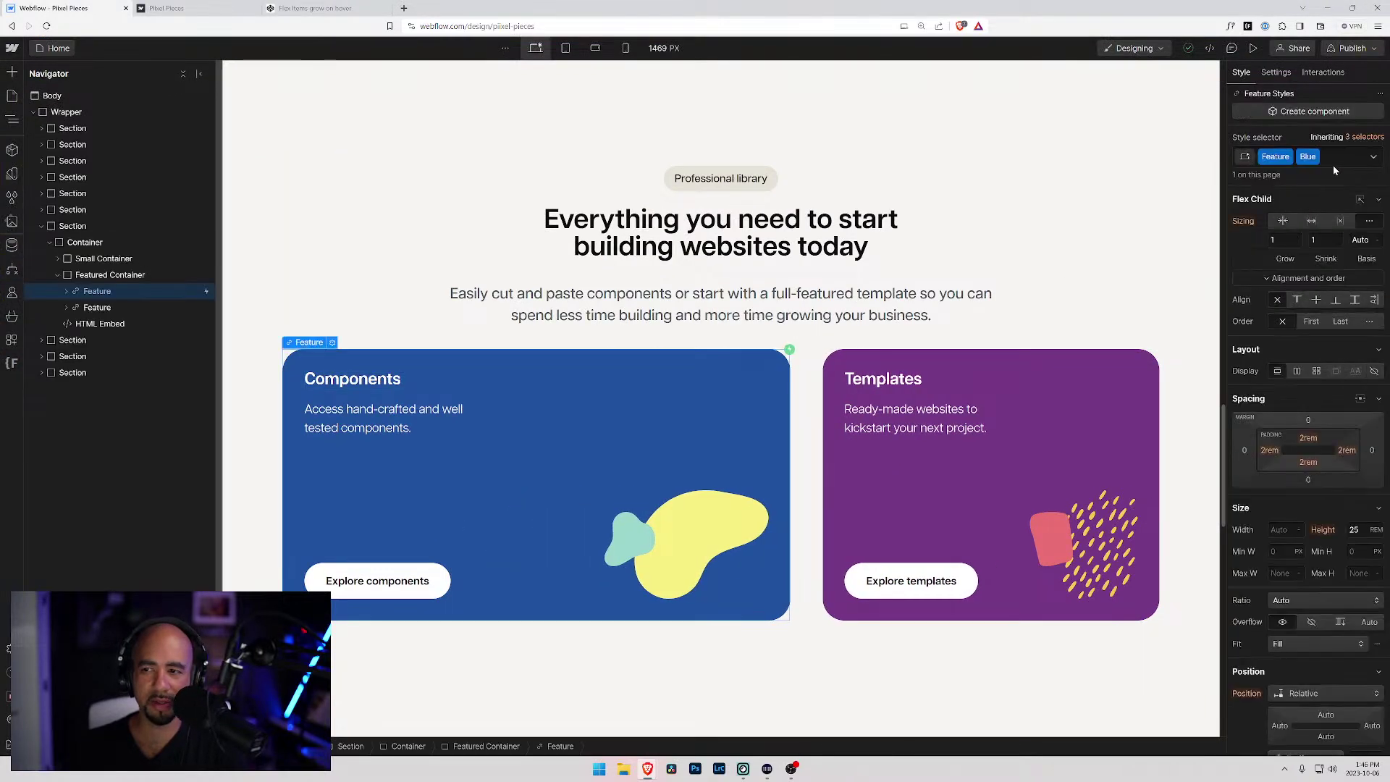
left_click(1366, 144)
left_click(1274, 217)
left_click(1375, 157)
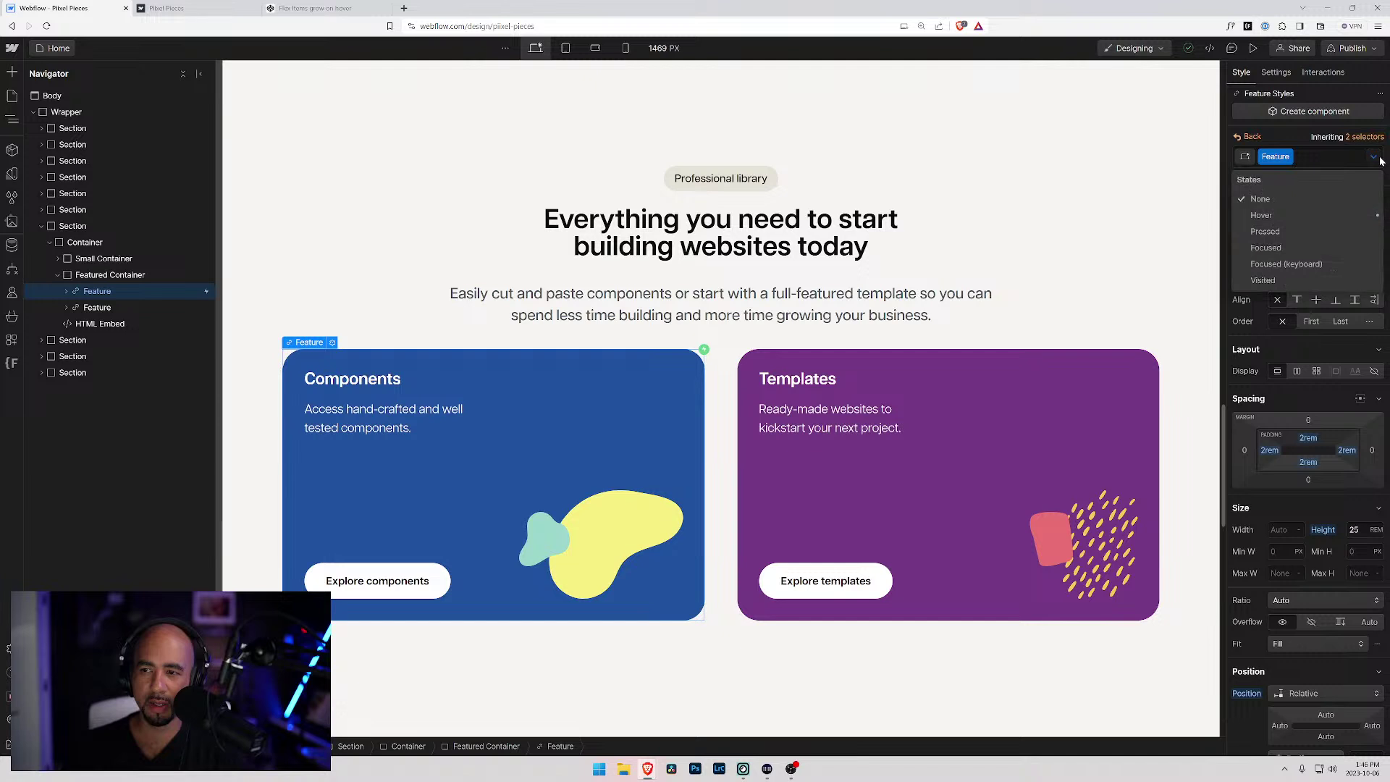
left_click(1330, 218)
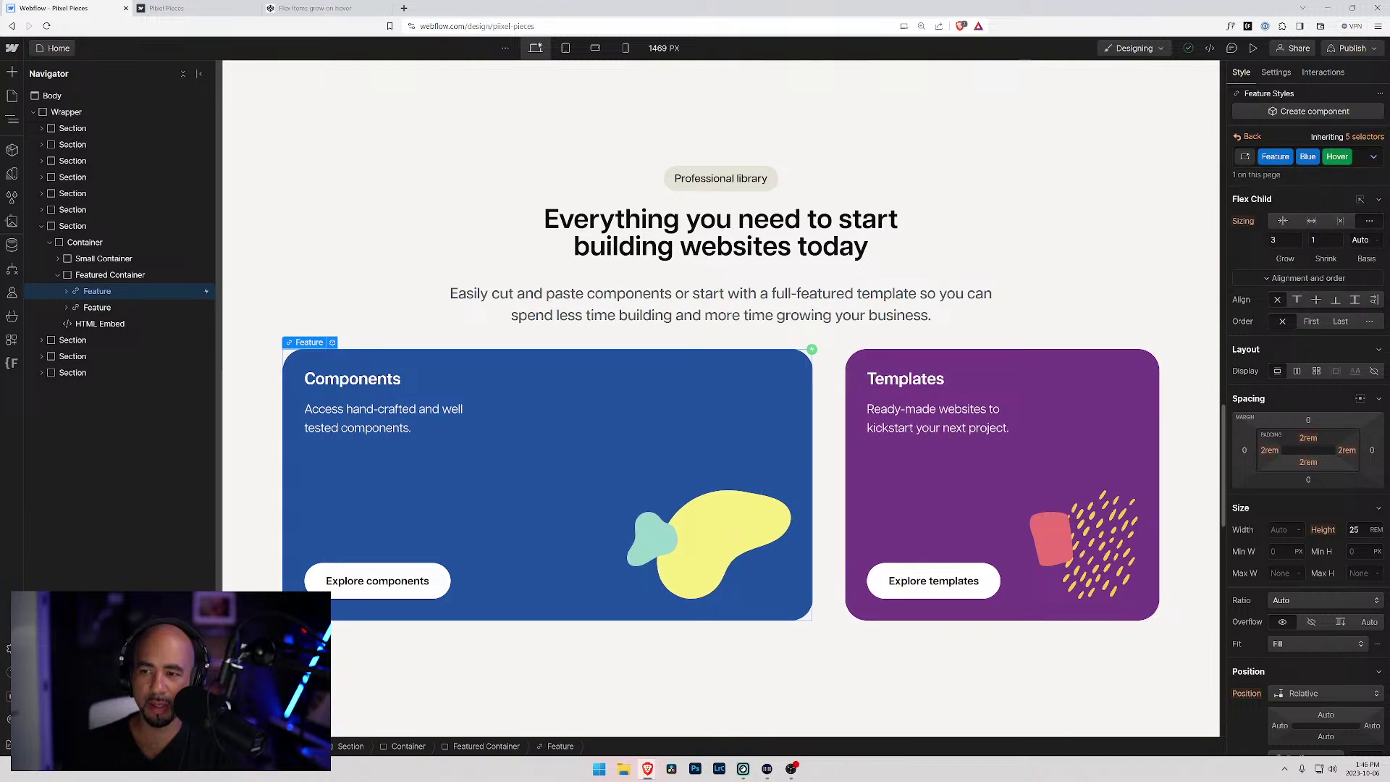
left_click(1285, 240)
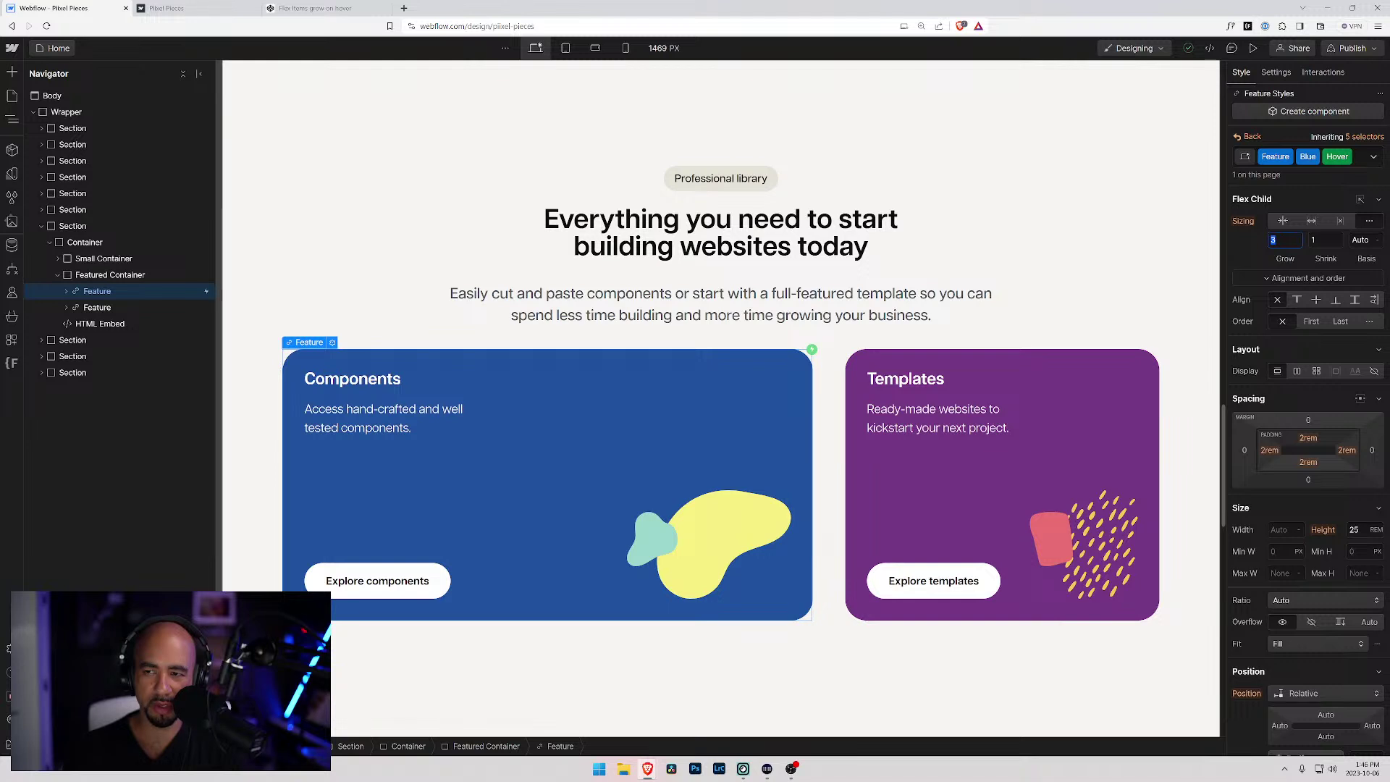
key("Return")
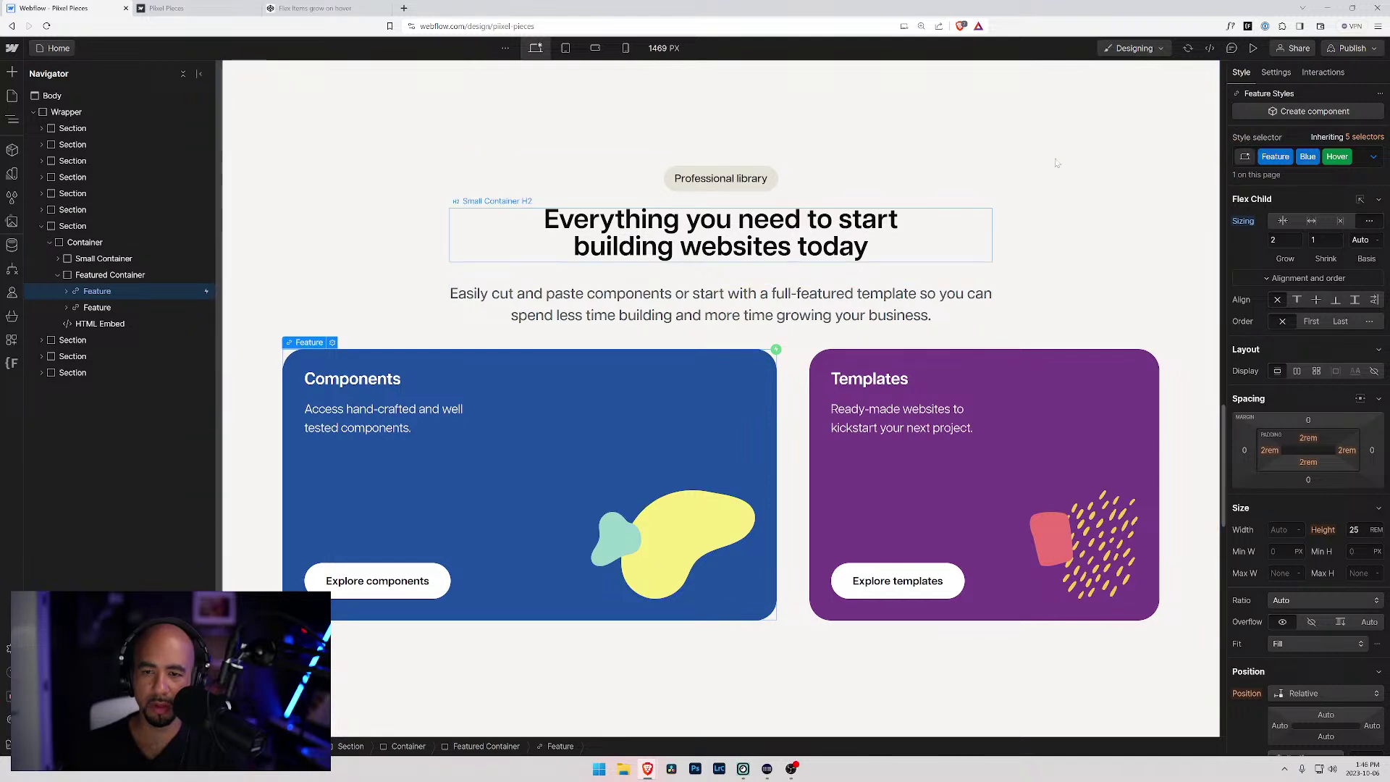
left_click(1360, 139)
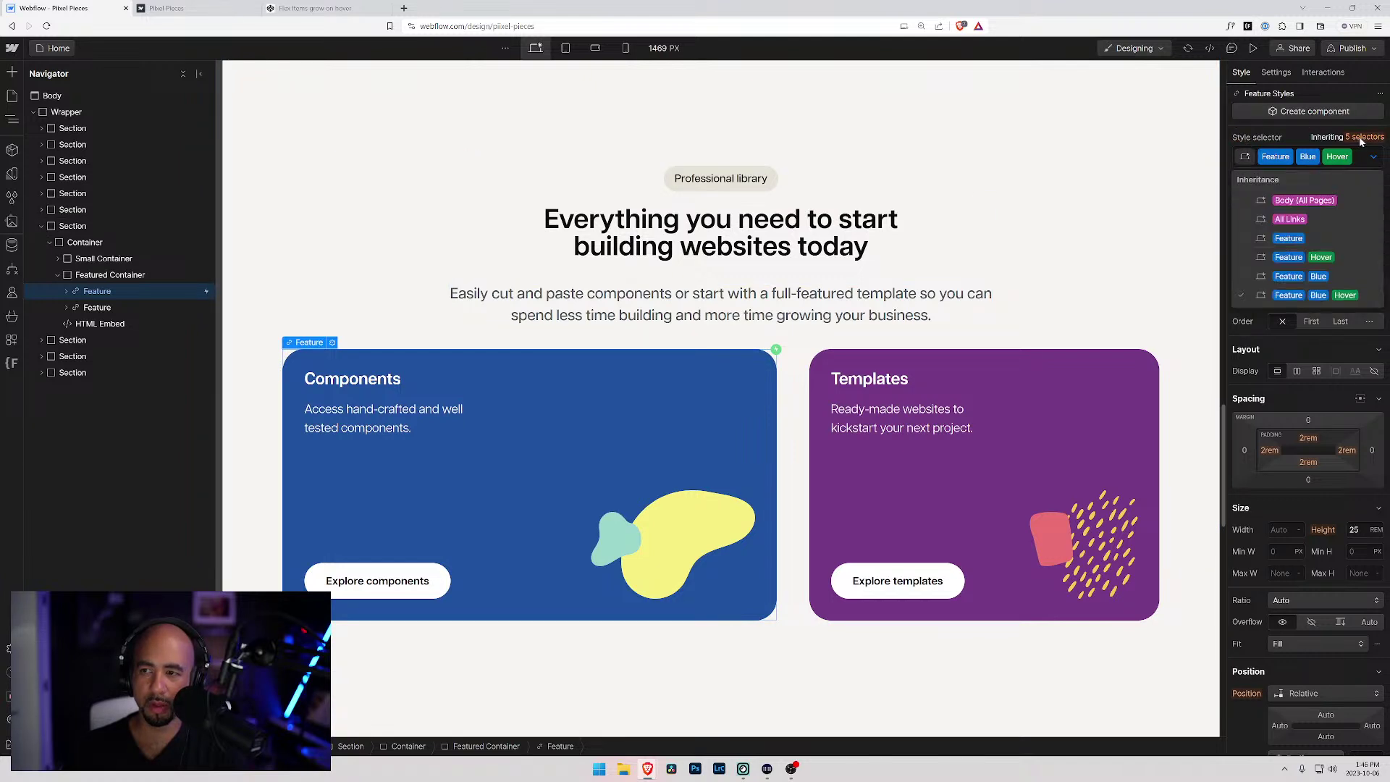
left_click(1289, 238)
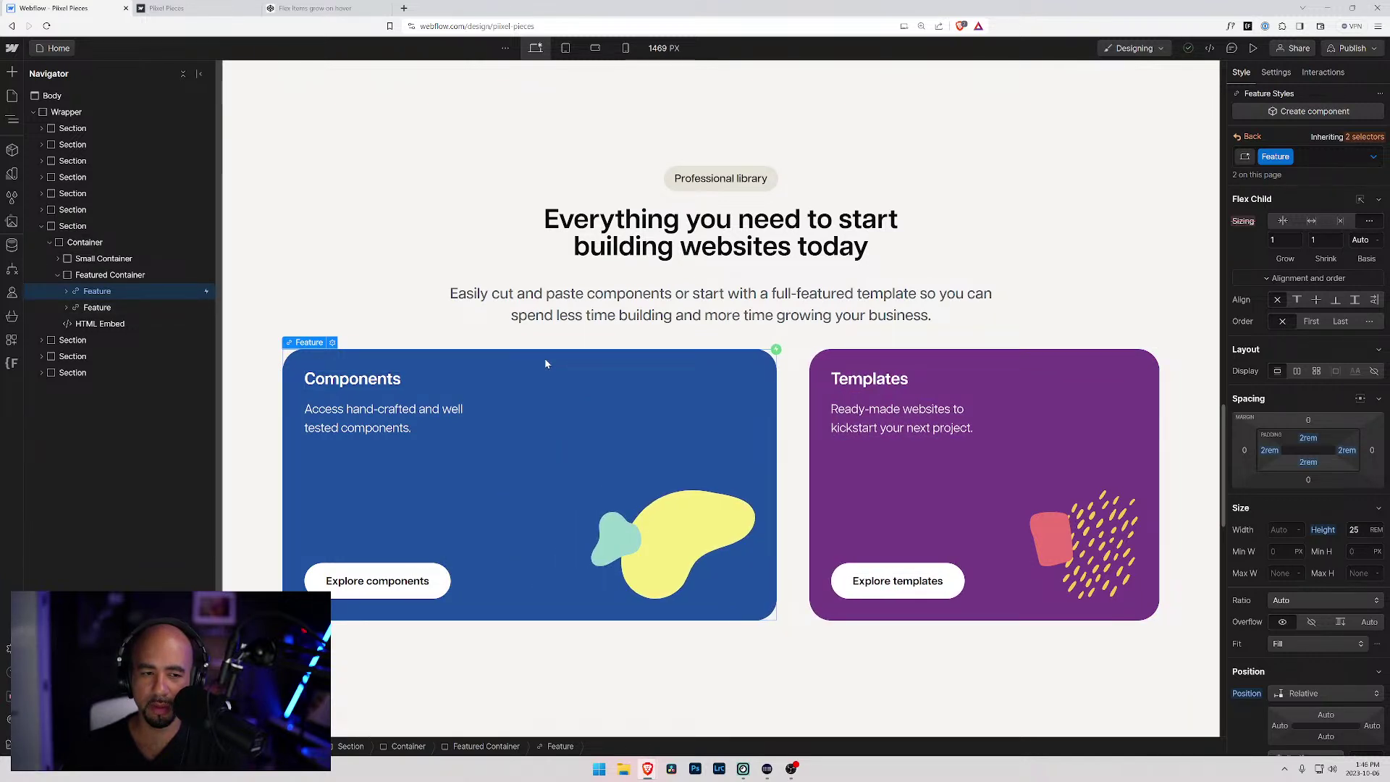
- Set the flex Grow to 1.5 for the hover state of the blue Components card and preview the cards' hover behaviour
left_click(1364, 137)
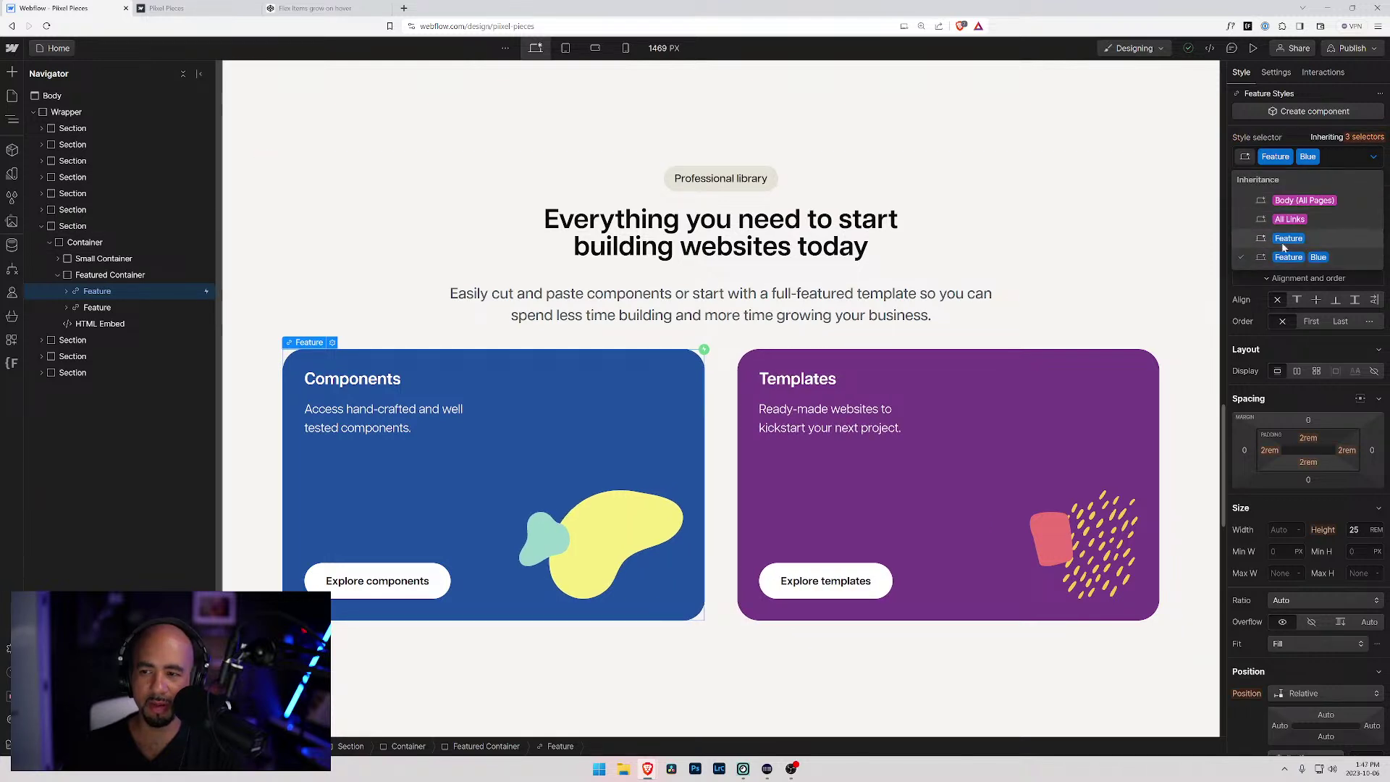
left_click(1286, 239)
left_click(1373, 157)
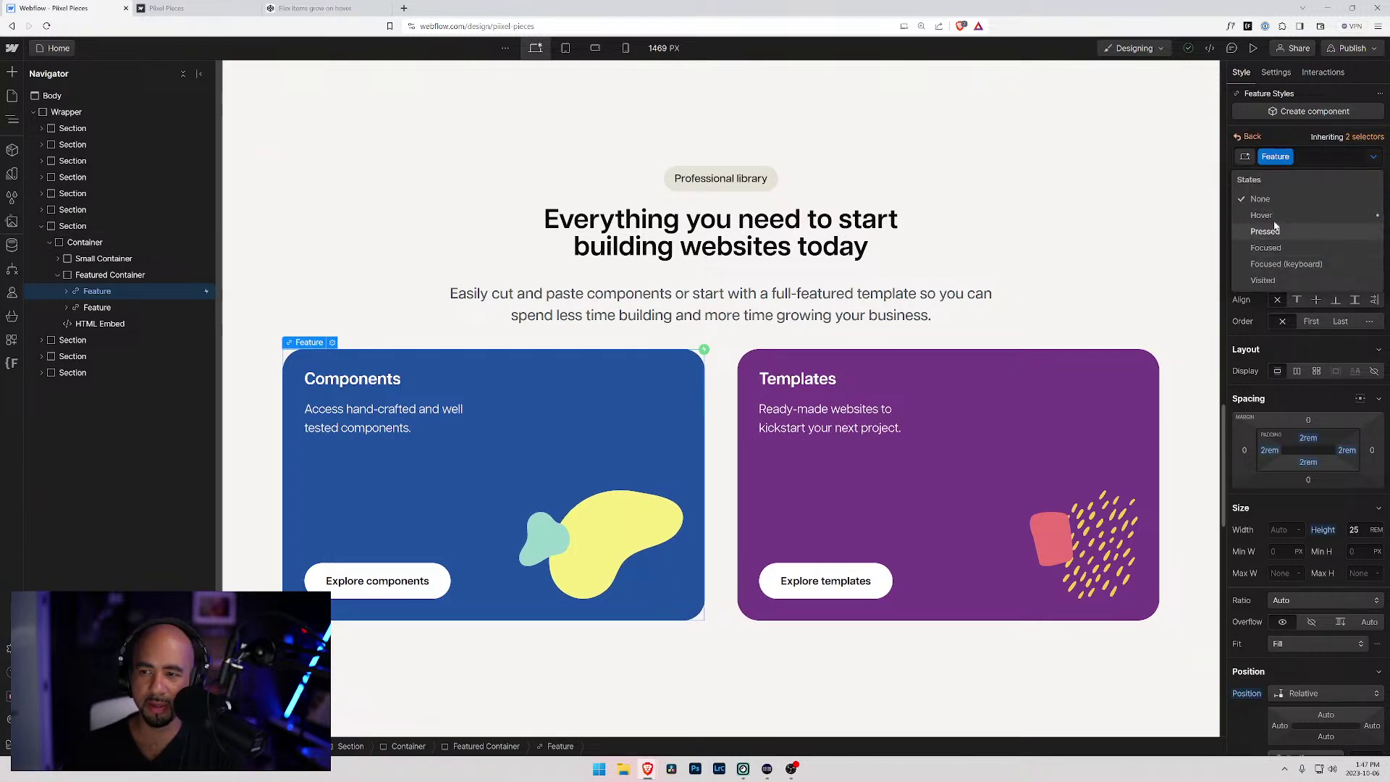
left_click(1263, 214)
type("1.5")
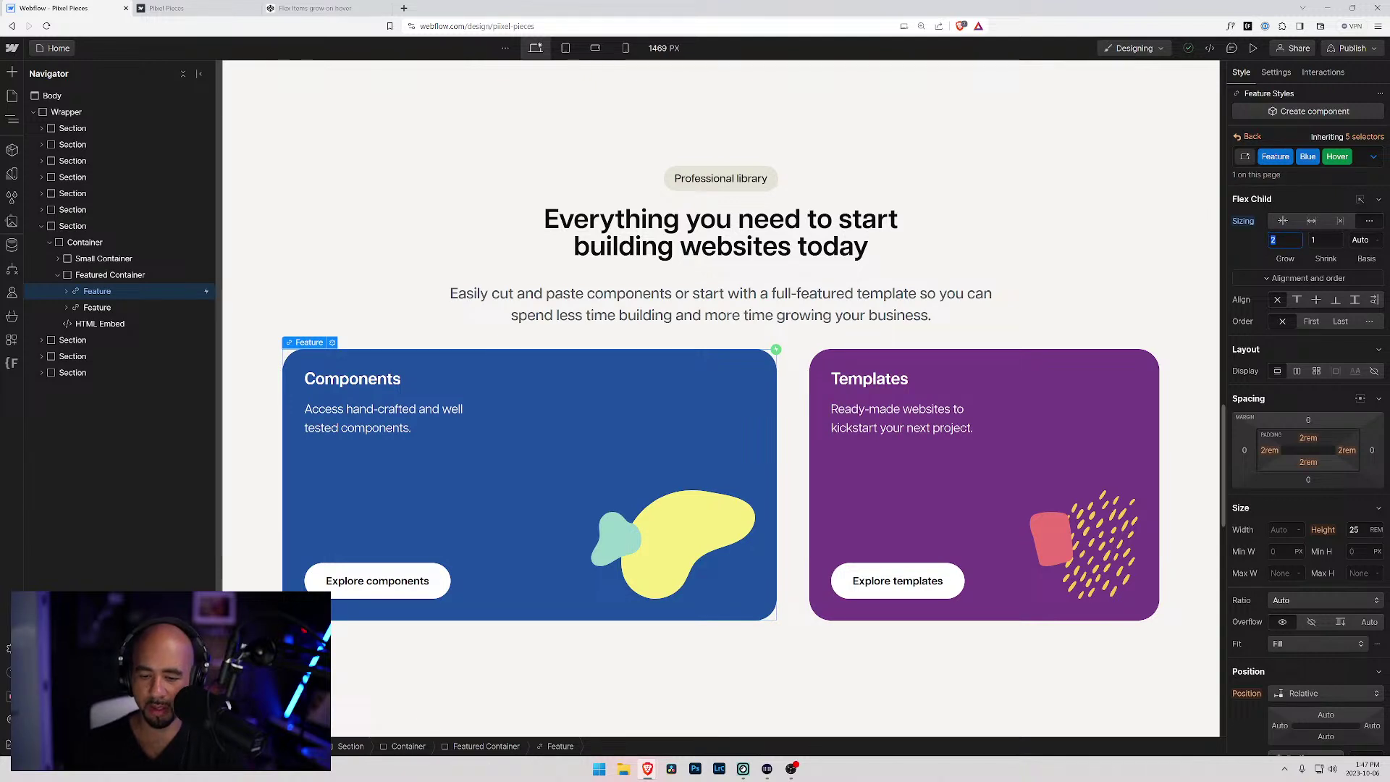
key("Tab")
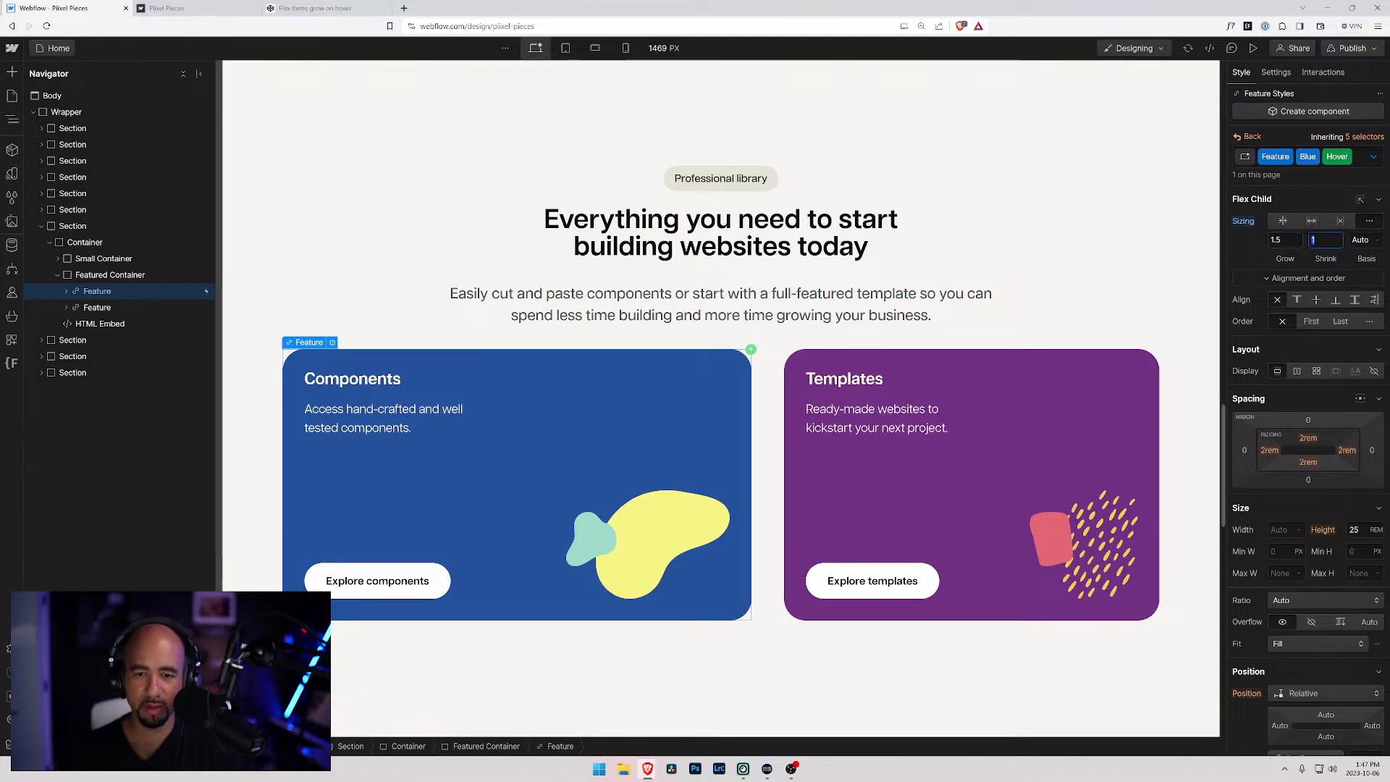
left_click(1364, 137)
left_click(1303, 241)
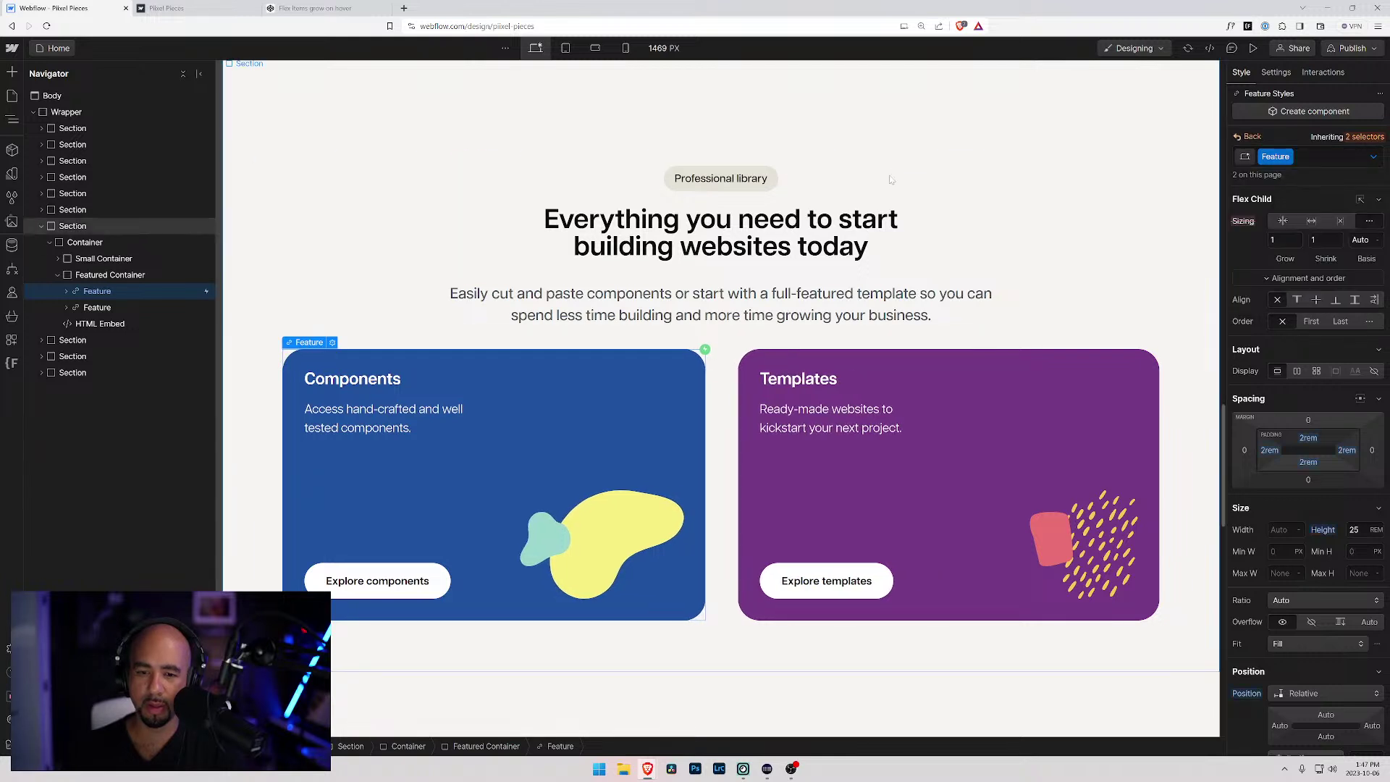
left_click(1248, 51)
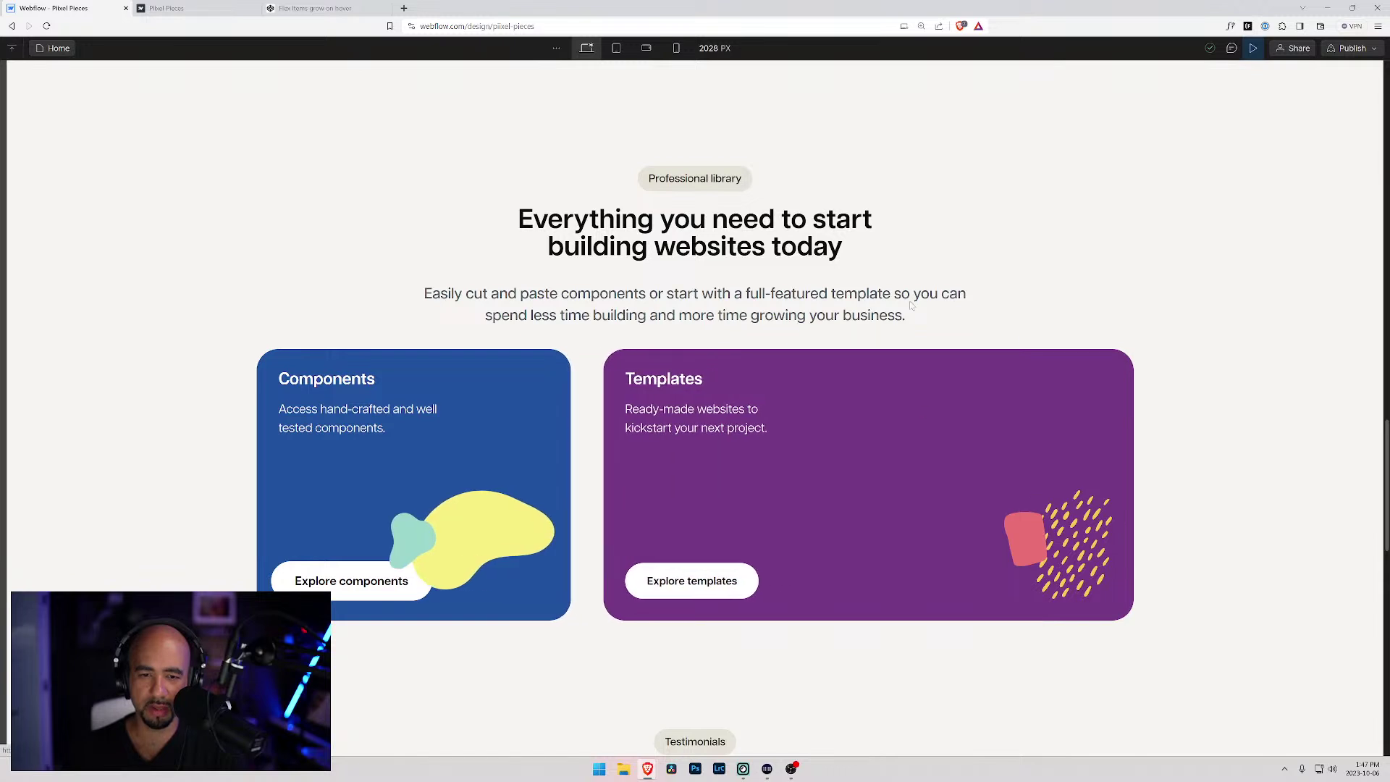
left_click(1253, 49)
- Remove the Purple combo class from the Templates card and set the Feature class's hover flex Grow to 1.5
left_click(97, 307)
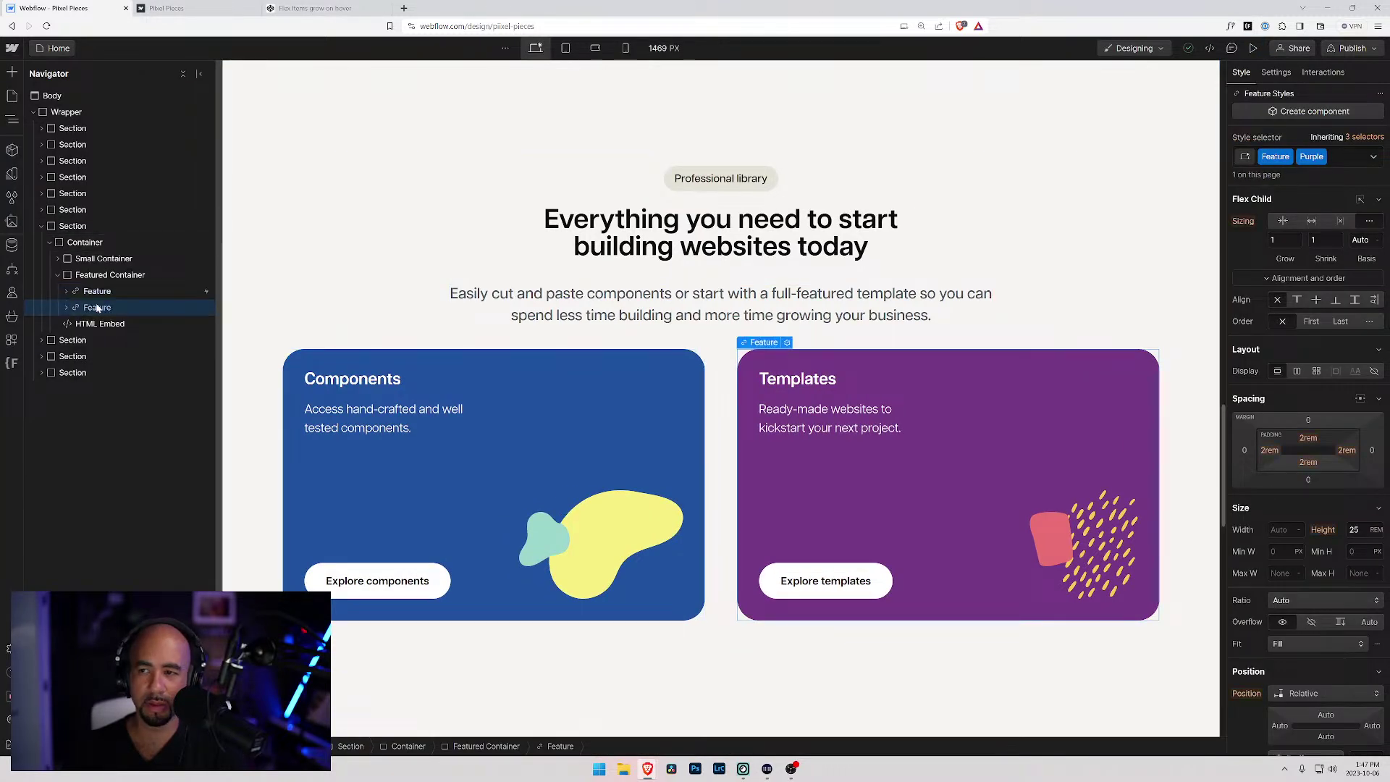
left_click(1357, 158)
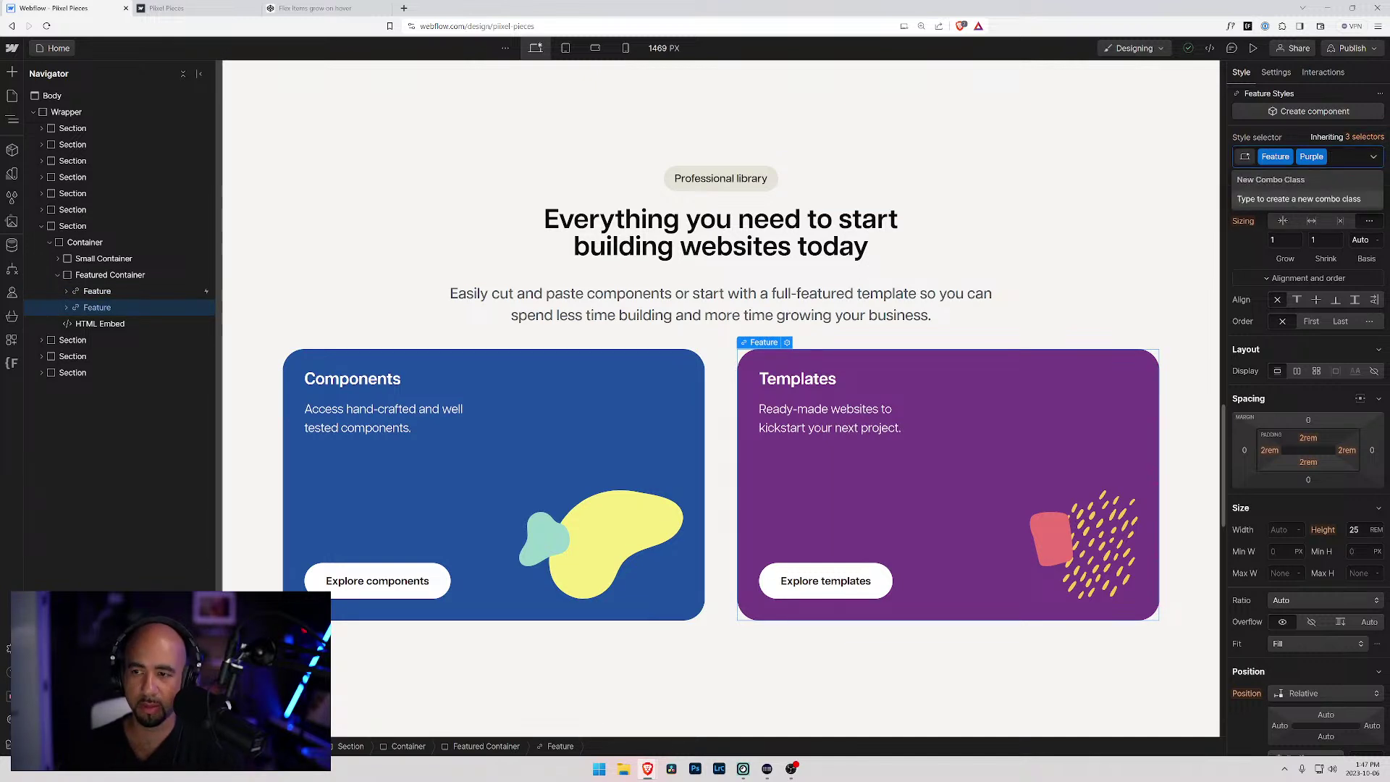
key("BackSpace")
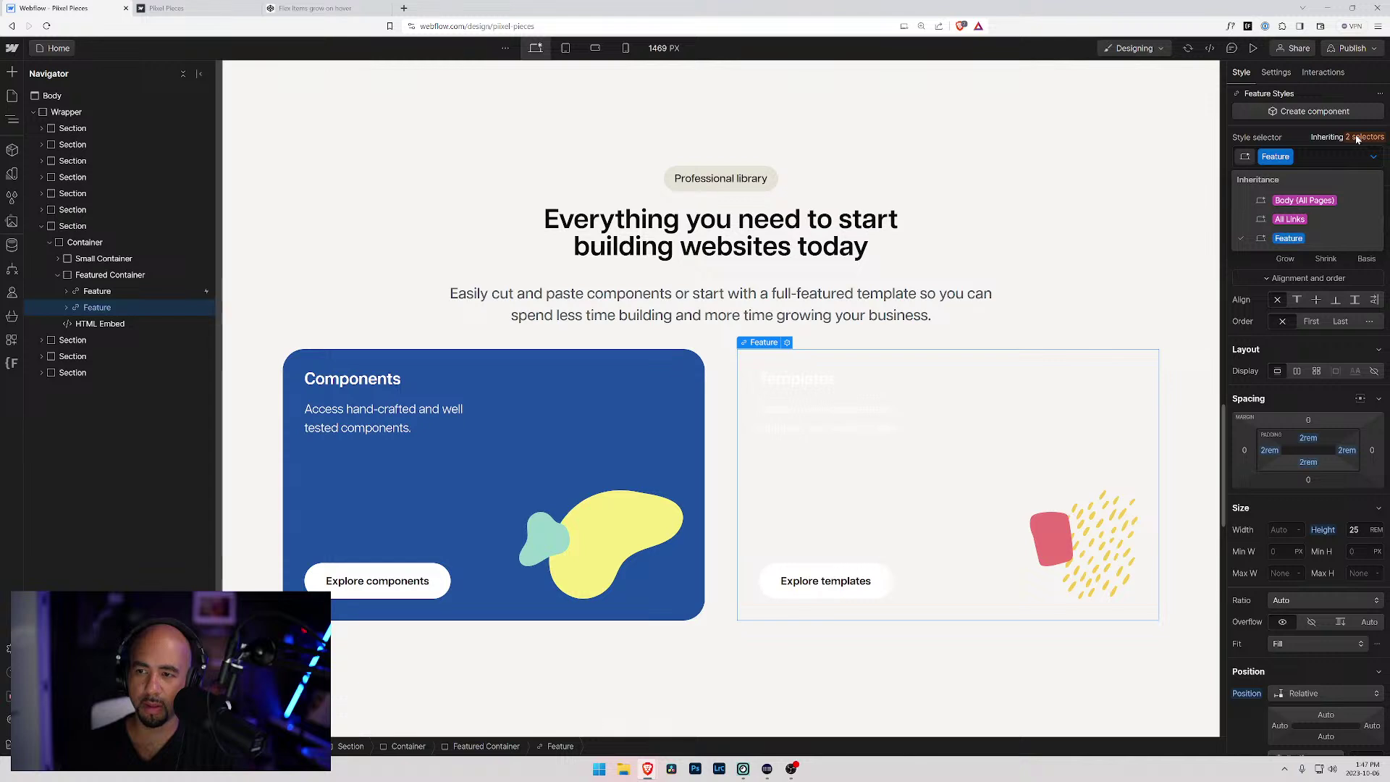
left_click(1370, 160)
left_click(1372, 157)
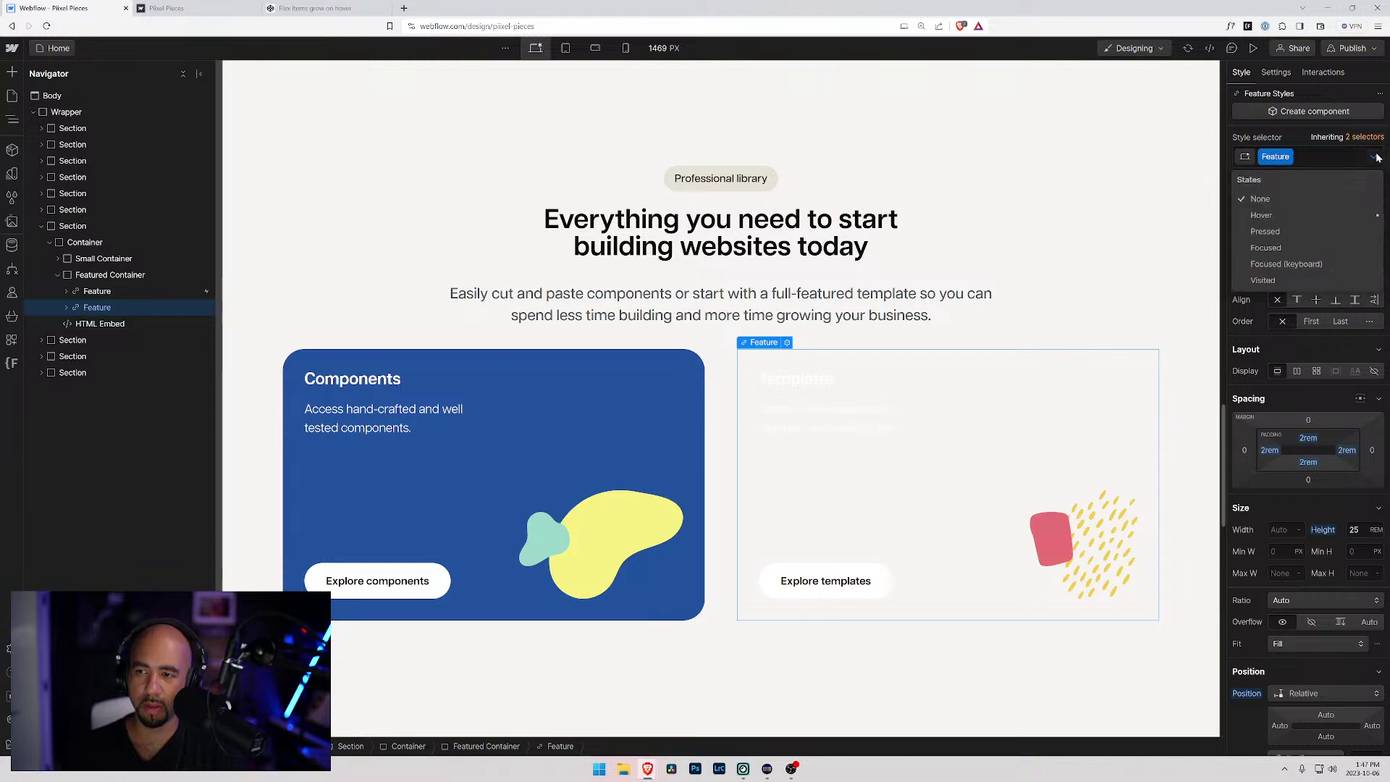
left_click(1287, 217)
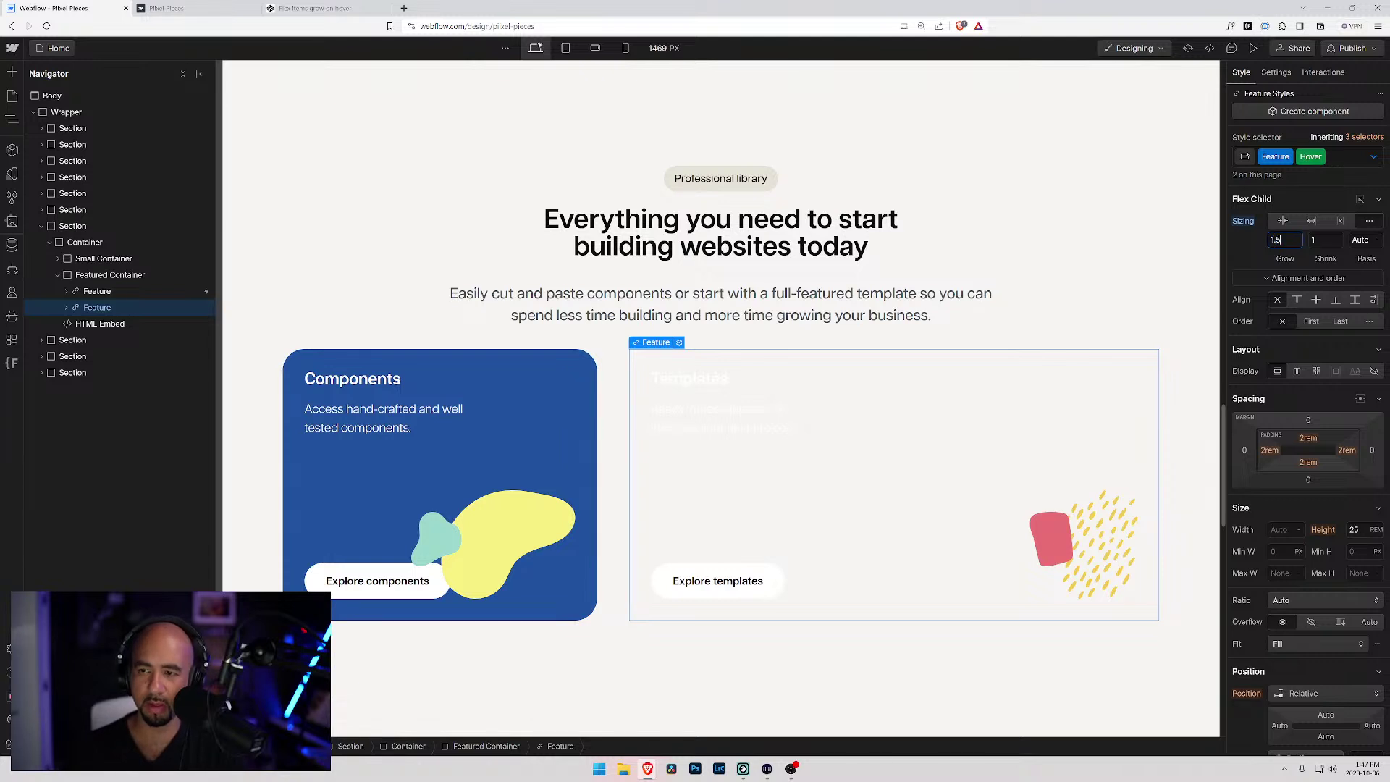
type("1.5")
key("Tab")
left_click(1366, 137)
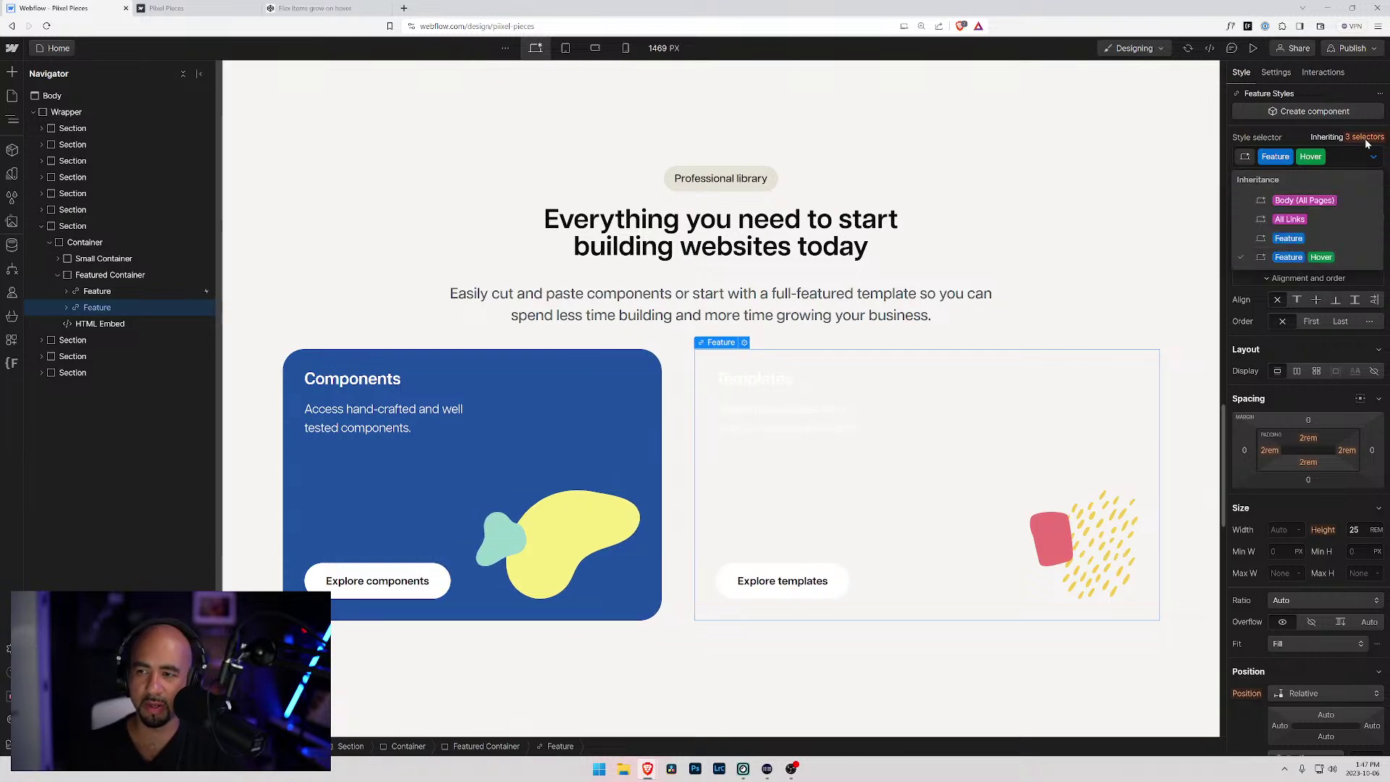
left_click(1281, 199)
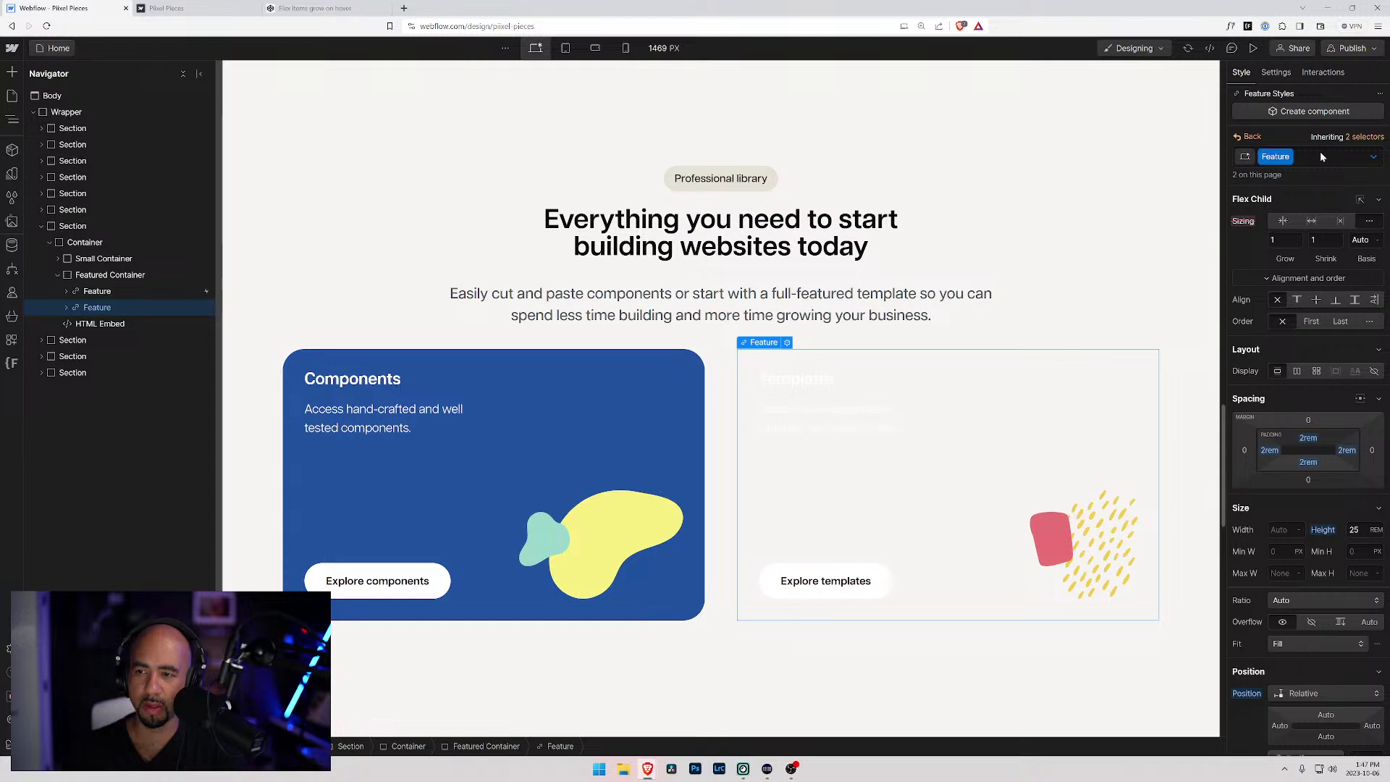
- Reapply the Purple combo class to the Templates card and preview the hover effects of both feature cards
left_click(720, 233)
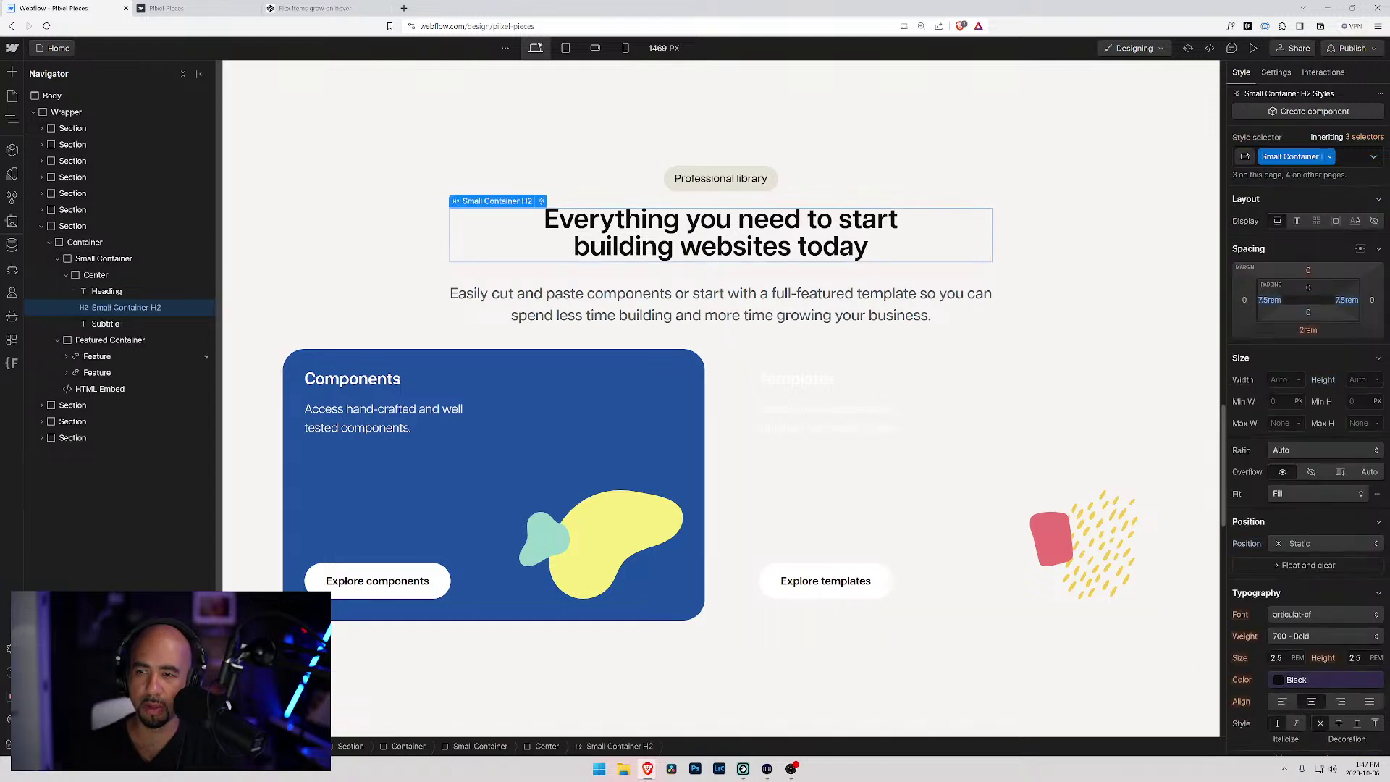
left_click(990, 440)
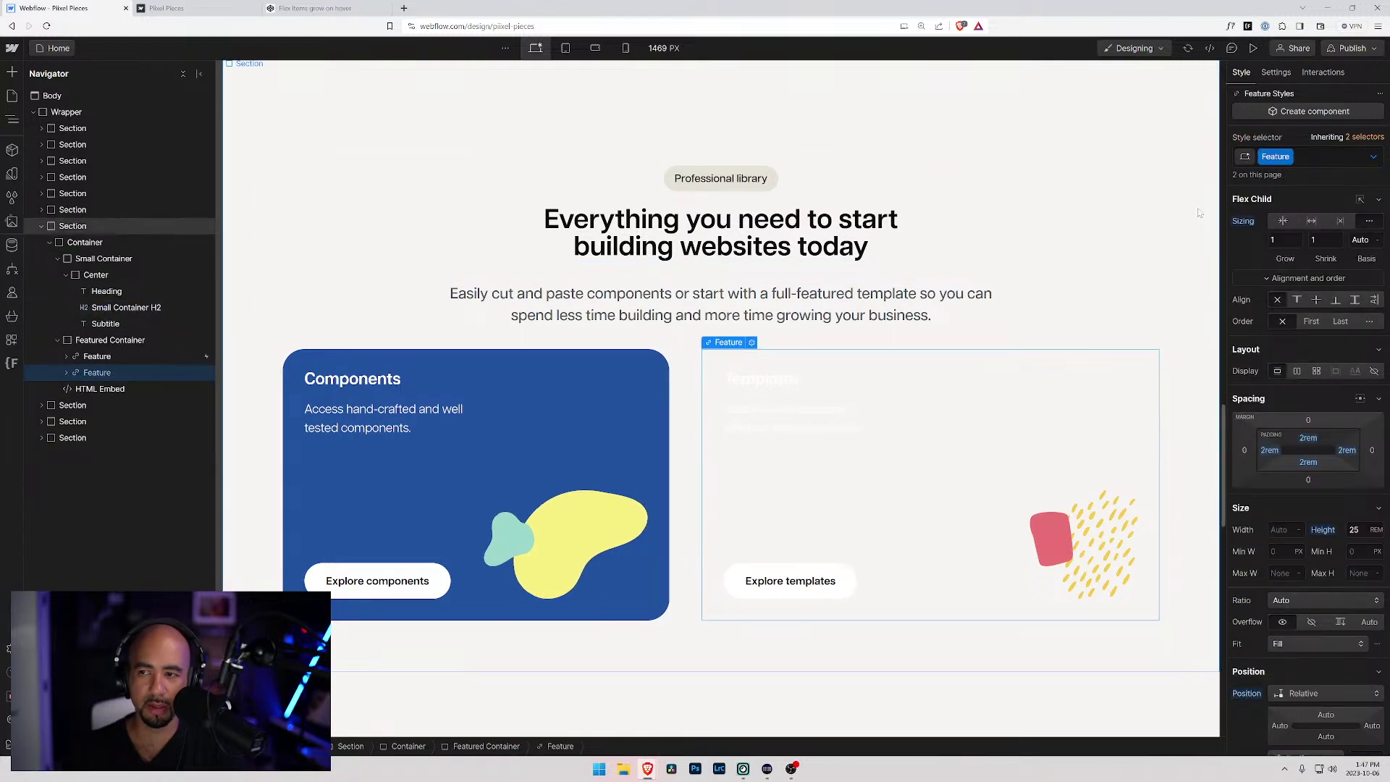
left_click(1316, 164)
left_click(1260, 234)
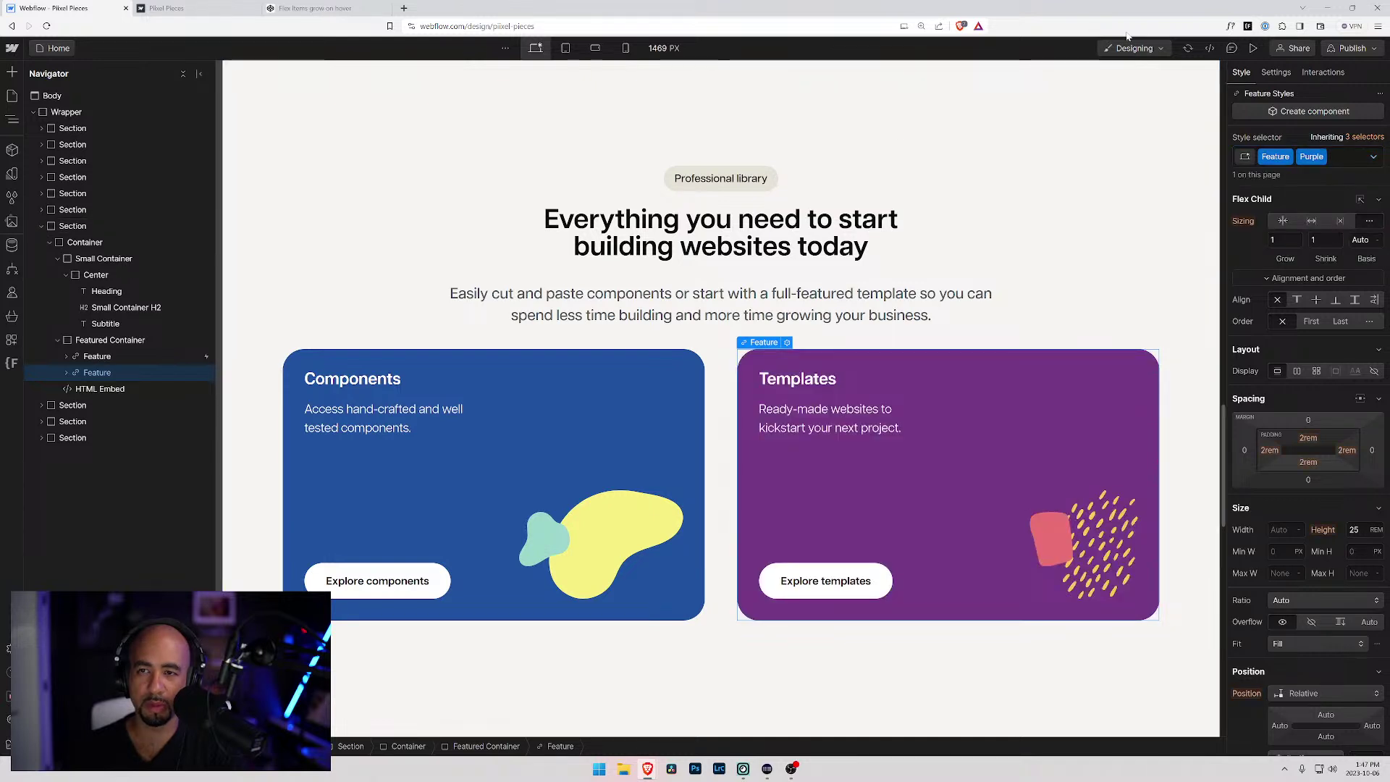
left_click(1250, 49)
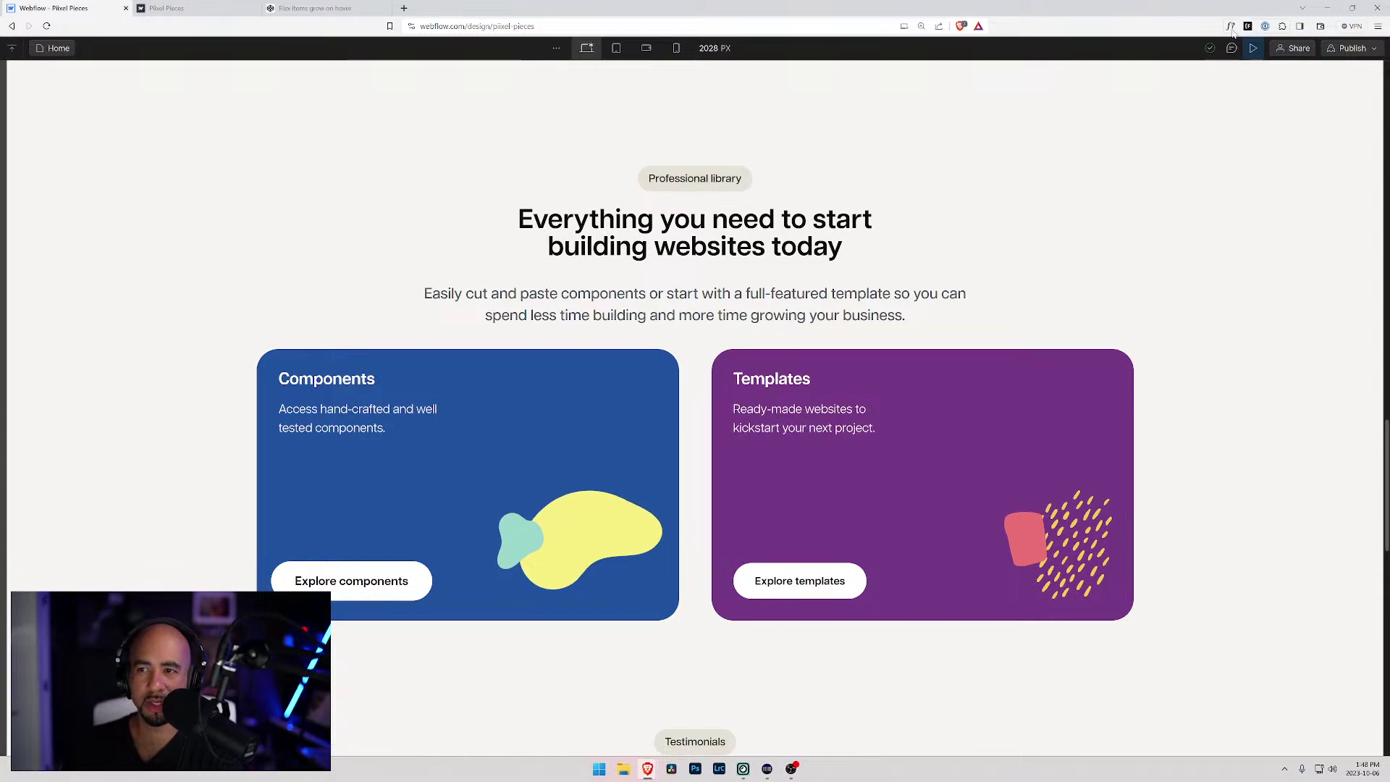
key("ctrl+shift+p")
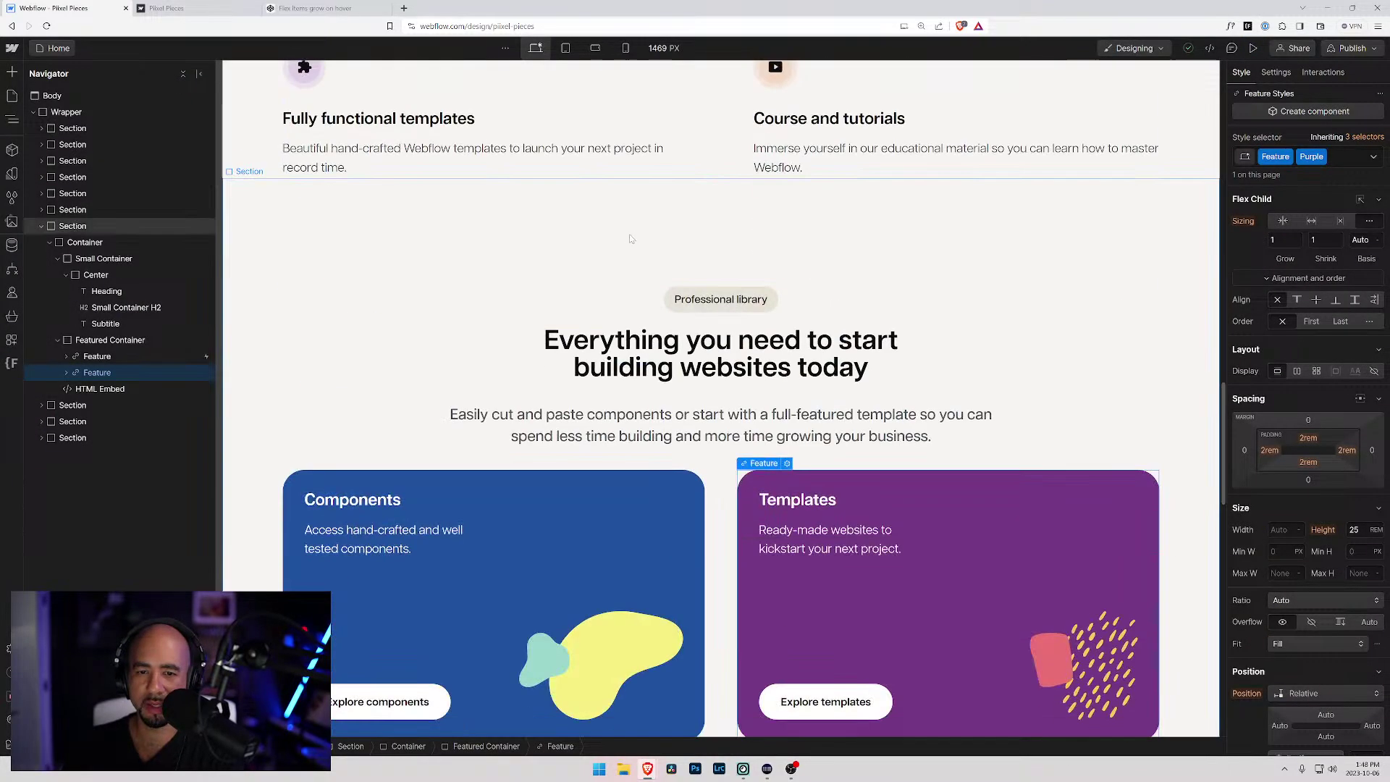
- Compare the testimonials and pricing call-to-action sections in the Designer with the published site
scroll(508, 251, "down", 5)
scroll(509, 247, "down", 6)
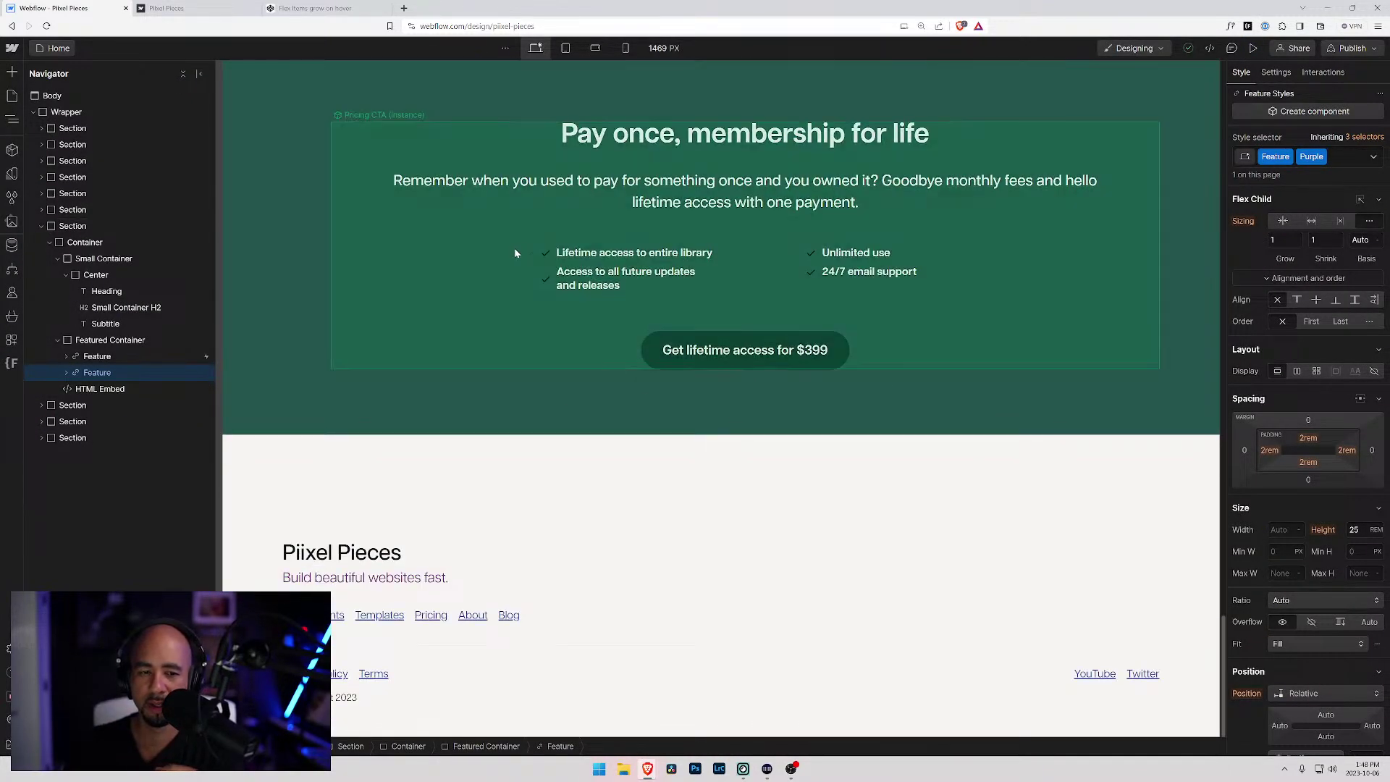
scroll(513, 247, "up", 8)
scroll(510, 244, "down", 6)
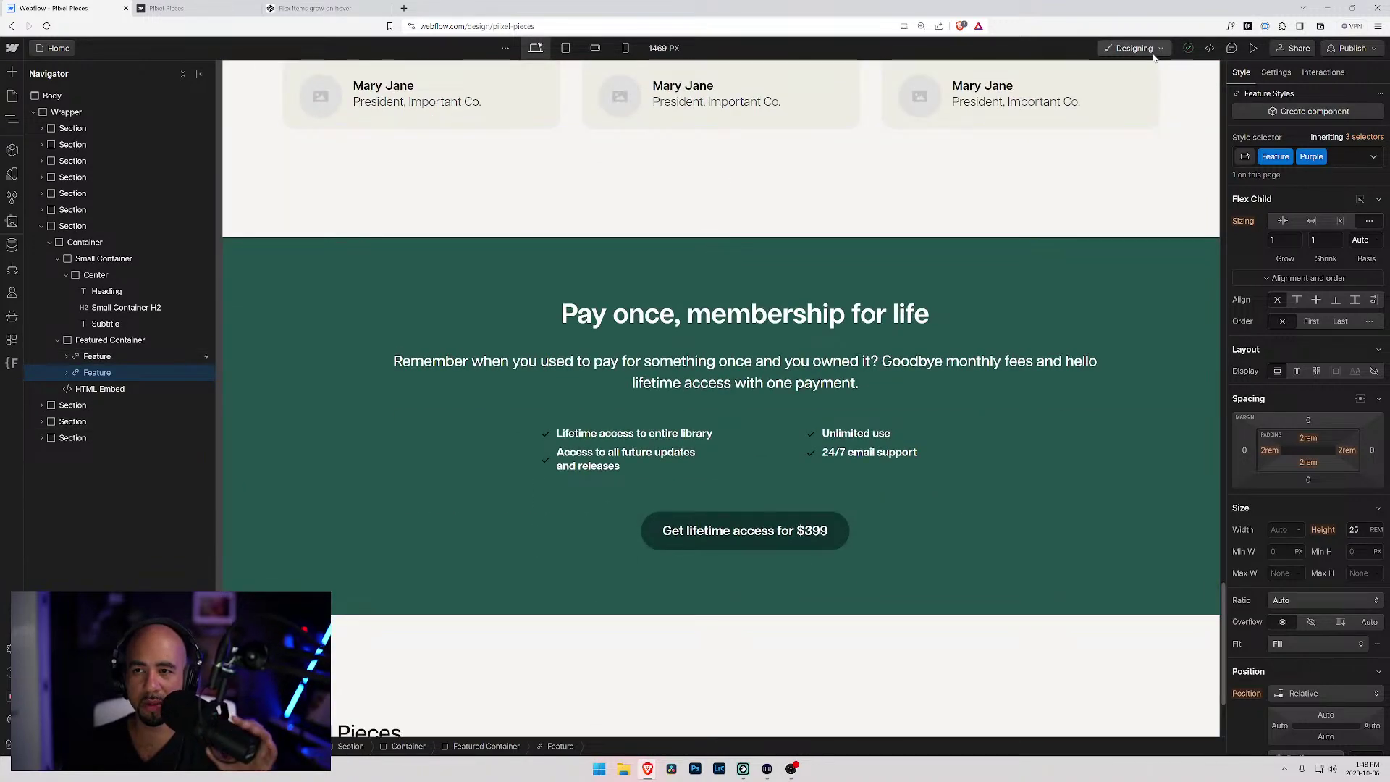
left_click(194, 7)
scroll(610, 272, "down", 8)
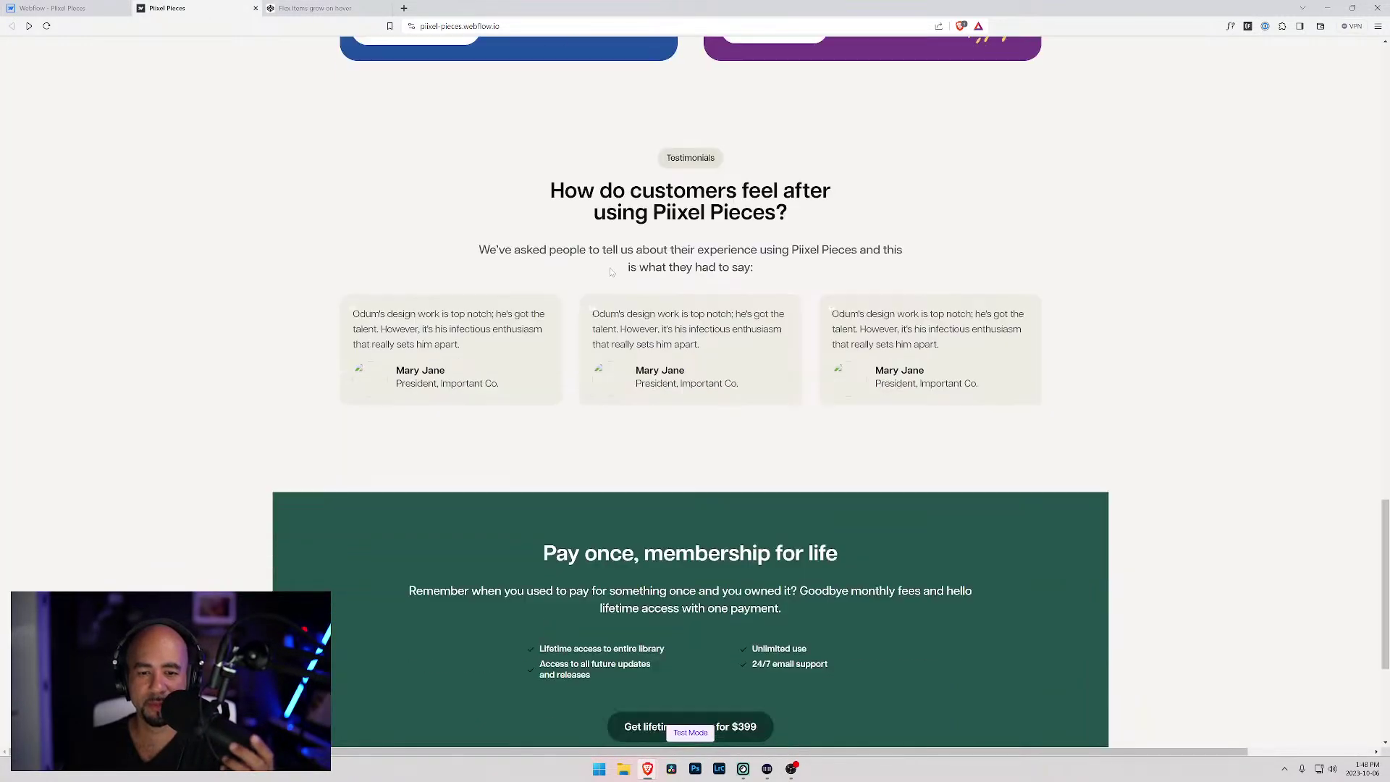
key("ctrl+shift+Tab")
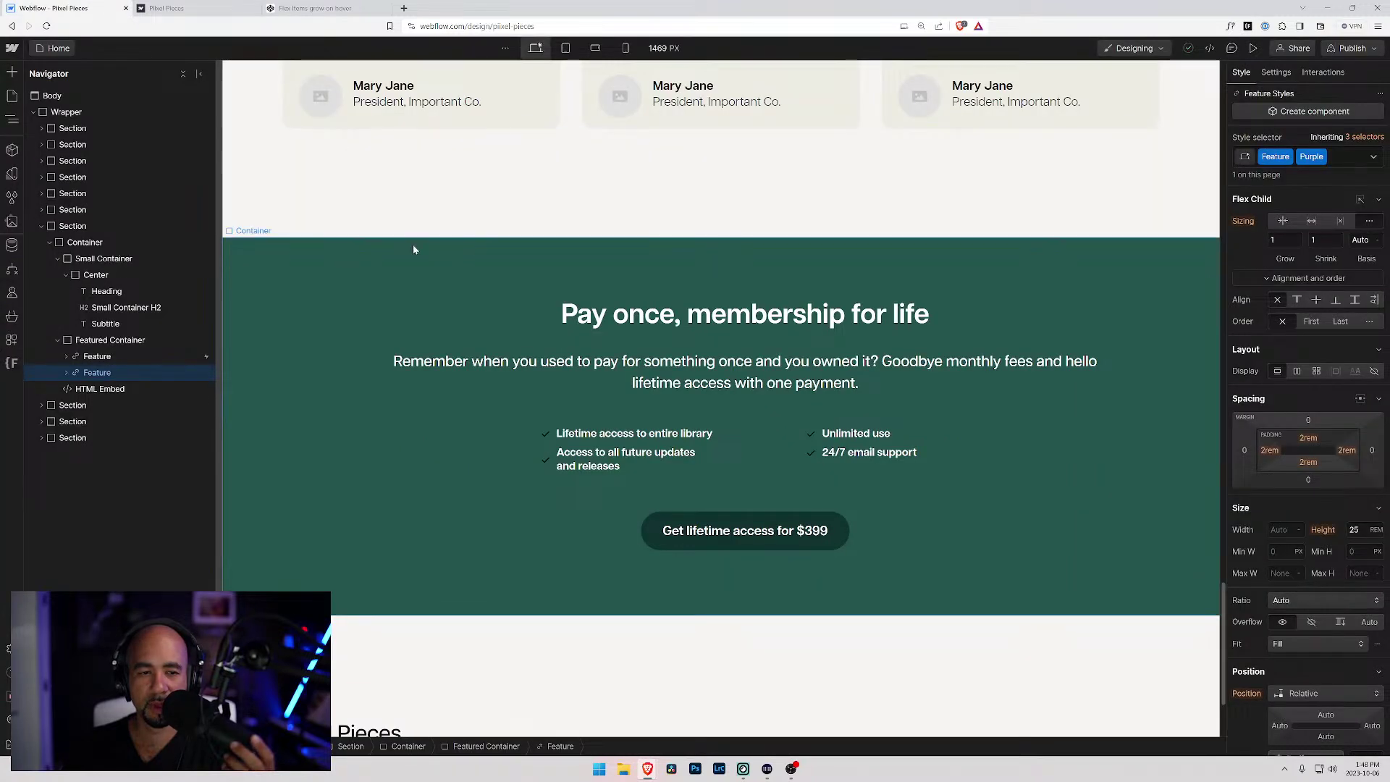
- Select the container of the green pricing call-to-action and narrow the Navigator so the canvas is 1575 px wide
scroll(449, 355, "down", 3)
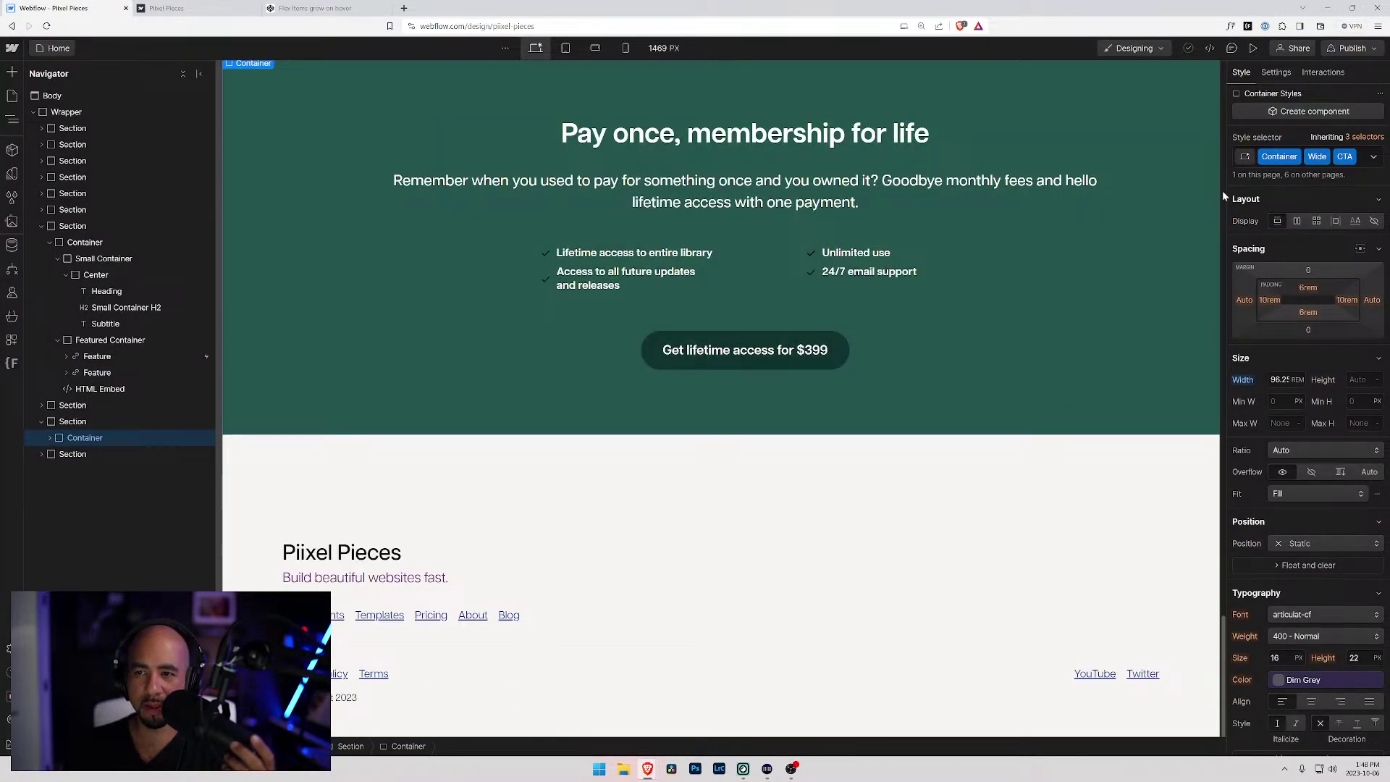
mouse_move(1223, 196)
left_mouse_down()
mouse_move(1055, 195)
mouse_move(1223, 195)
left_mouse_up()
scroll(804, 366, "up", 2)
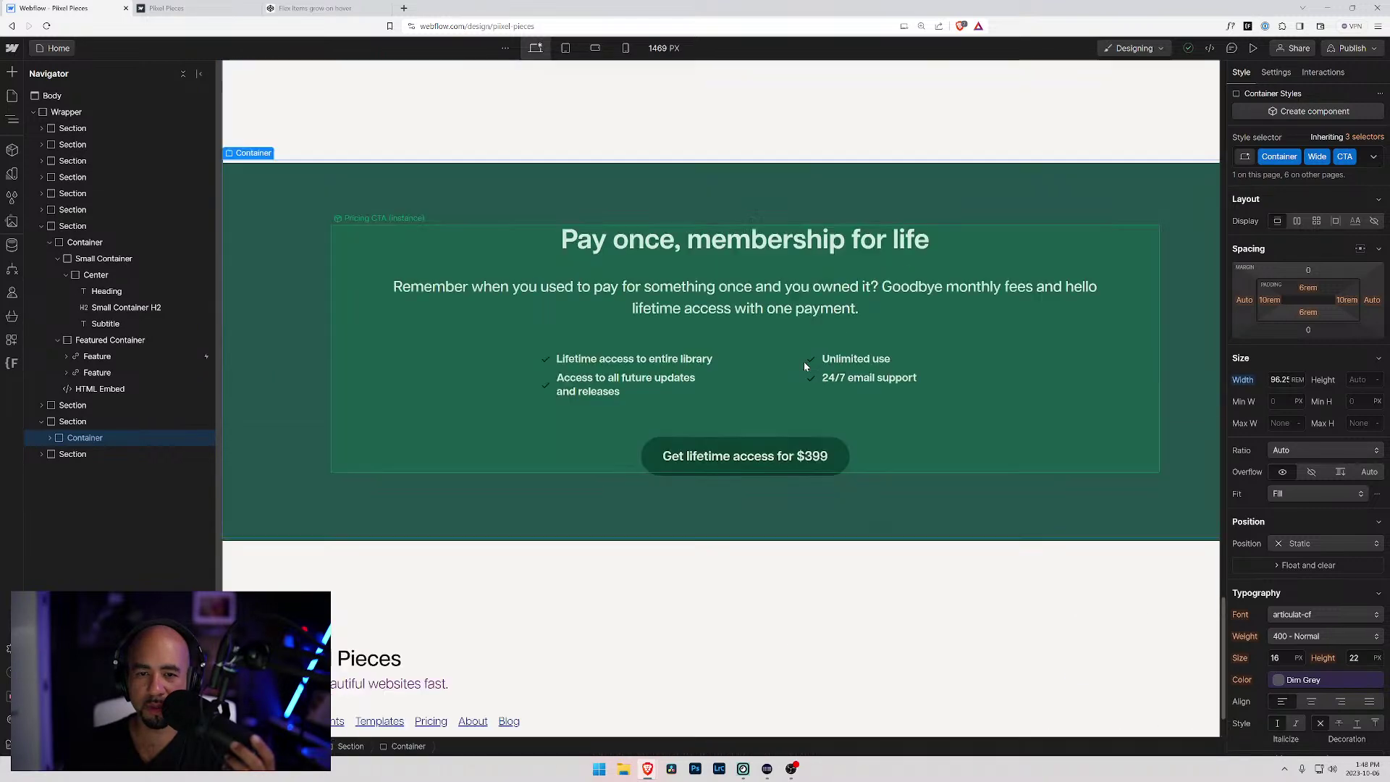
scroll(804, 366, "up", 3)
scroll(301, 217, "up", 3)
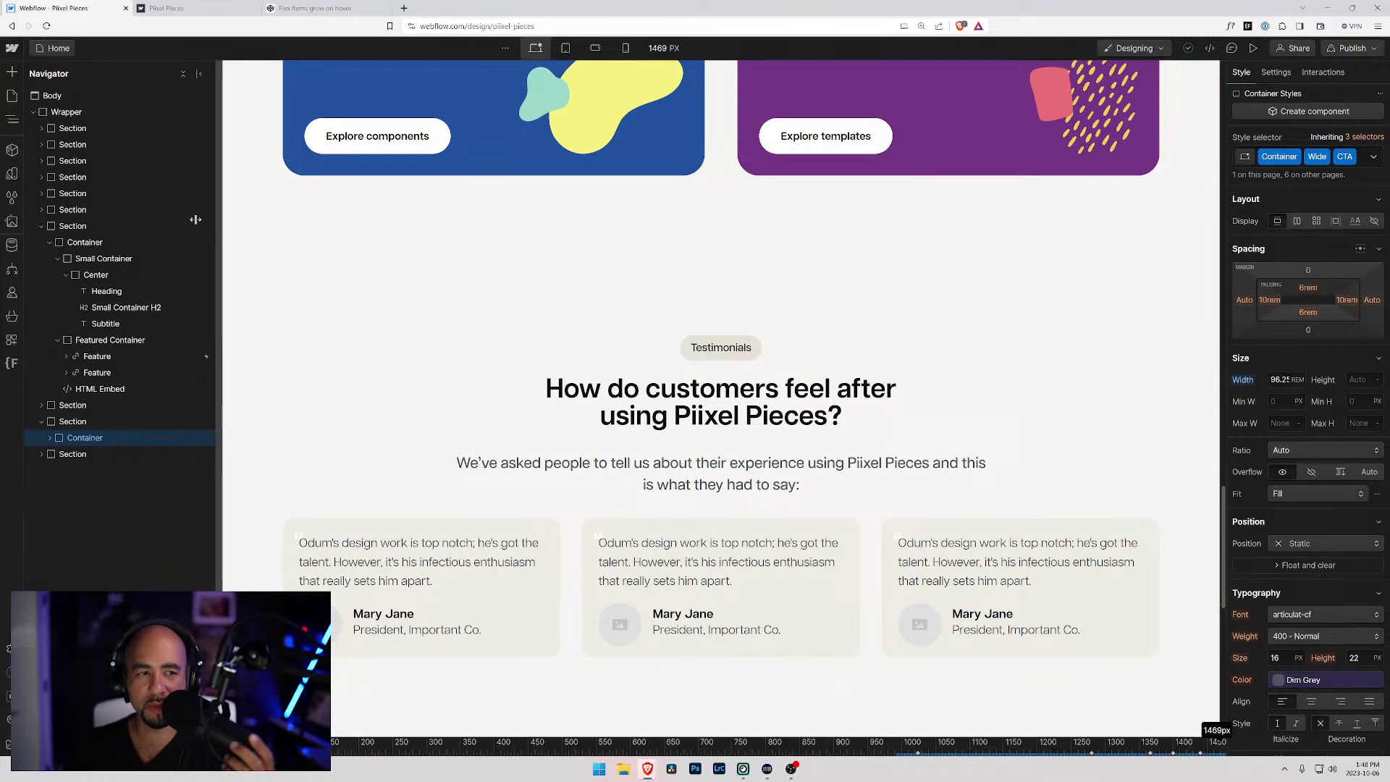
left_click_drag(195, 220, 127, 219)
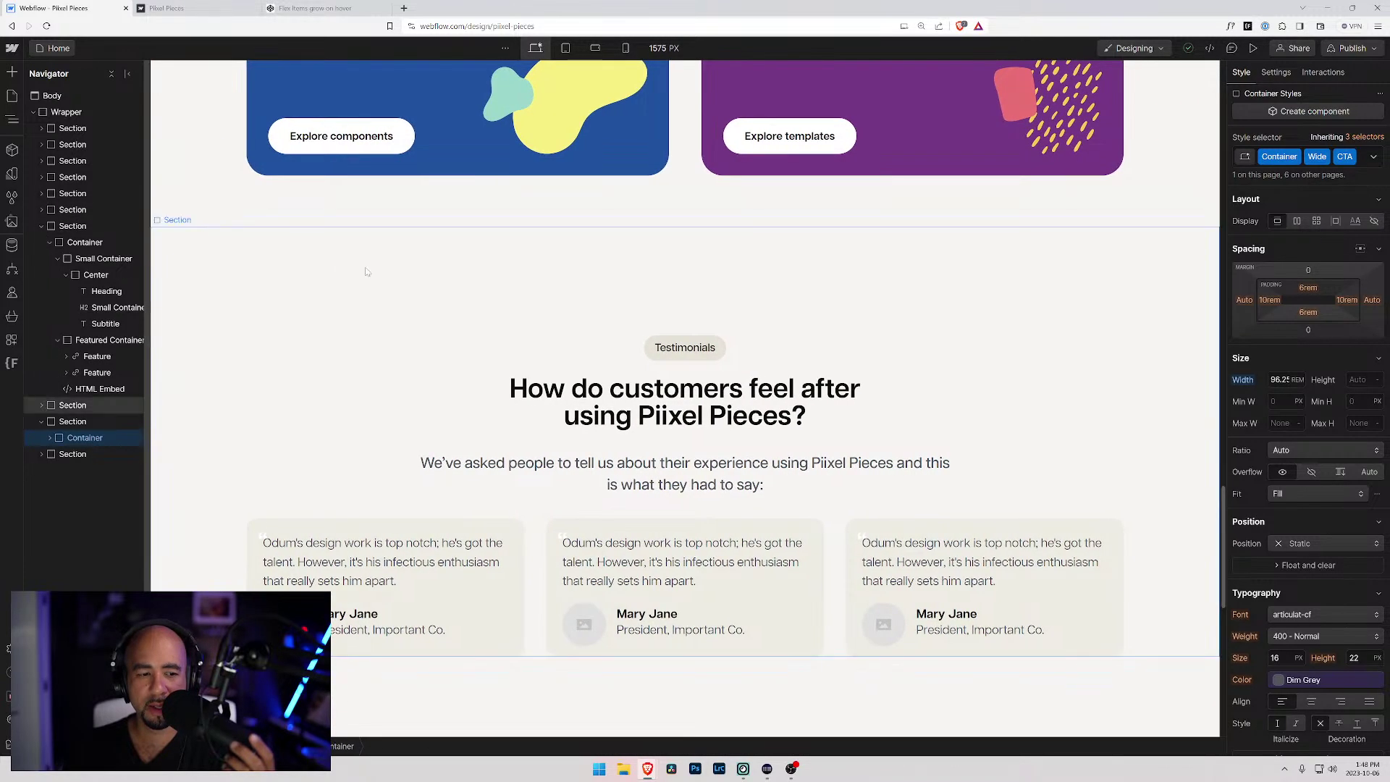
scroll(362, 271, "down", 10)
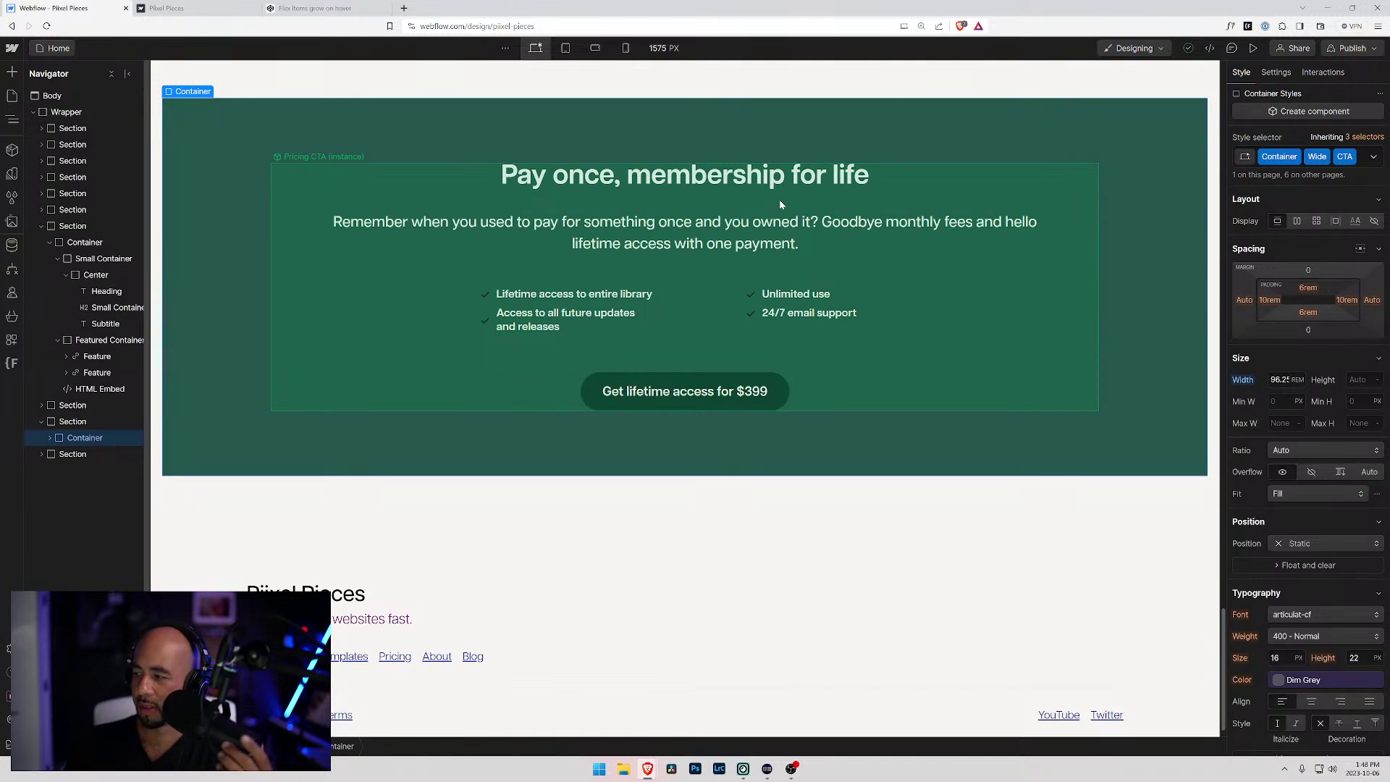
- Select the section around the pricing call-to-action and review the whole page layout from footer to hero section
left_click(446, 90)
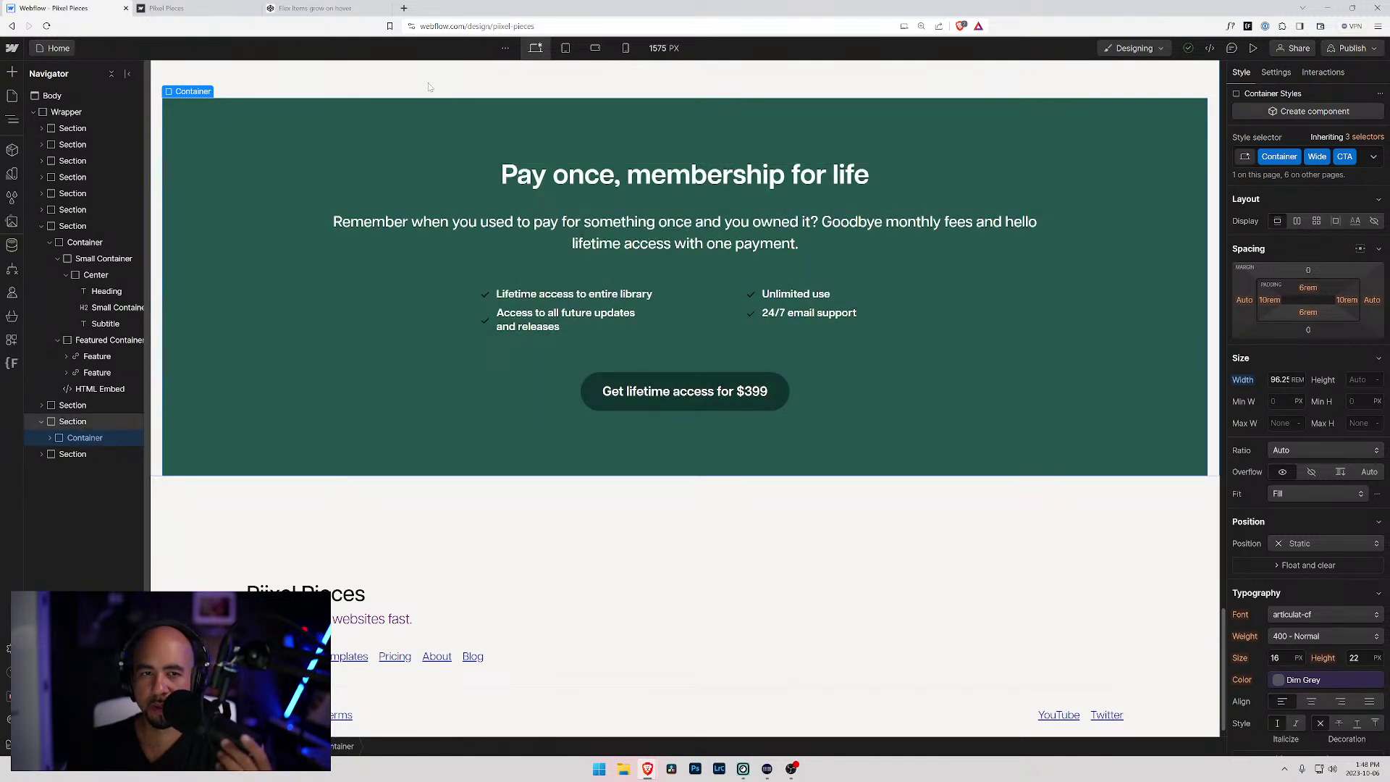
scroll(511, 340, "up", 2)
scroll(511, 339, "up", 1)
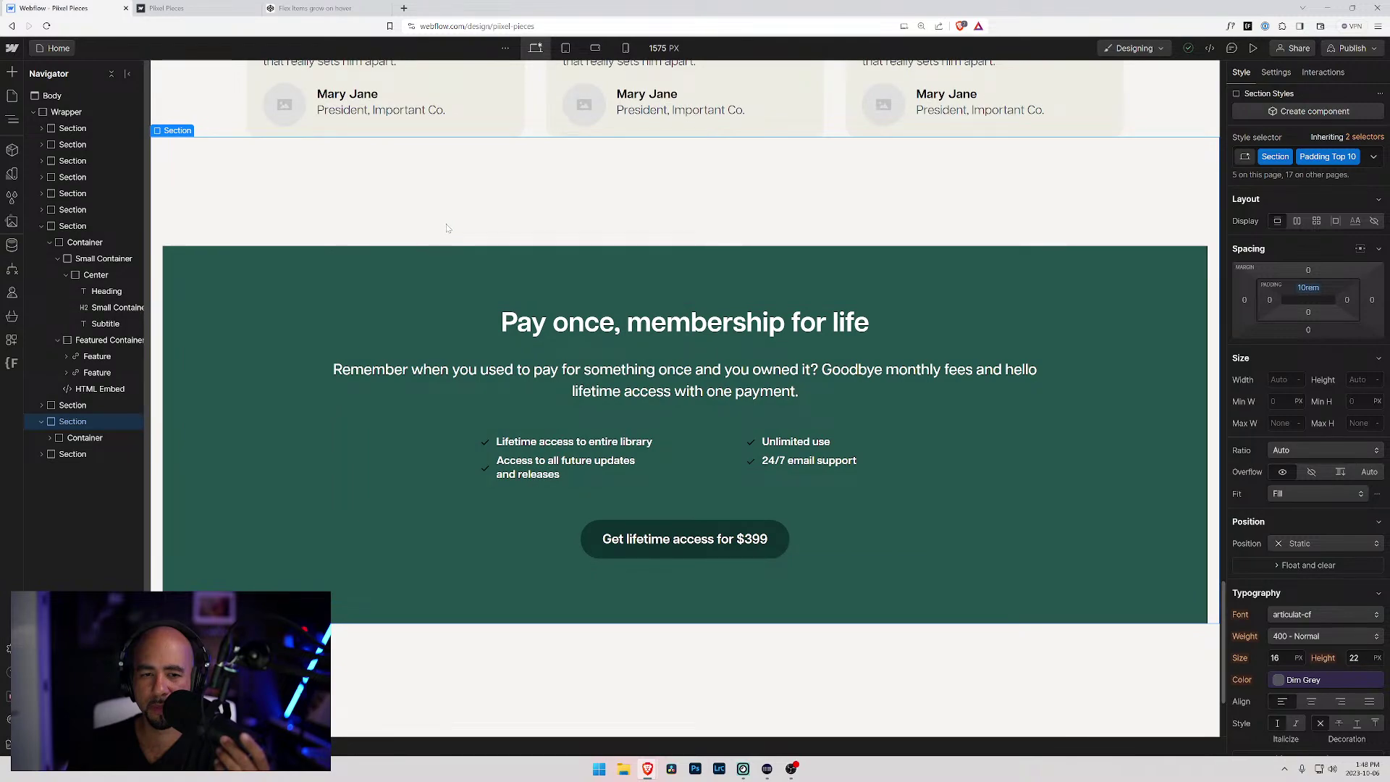
scroll(447, 228, "up", 10)
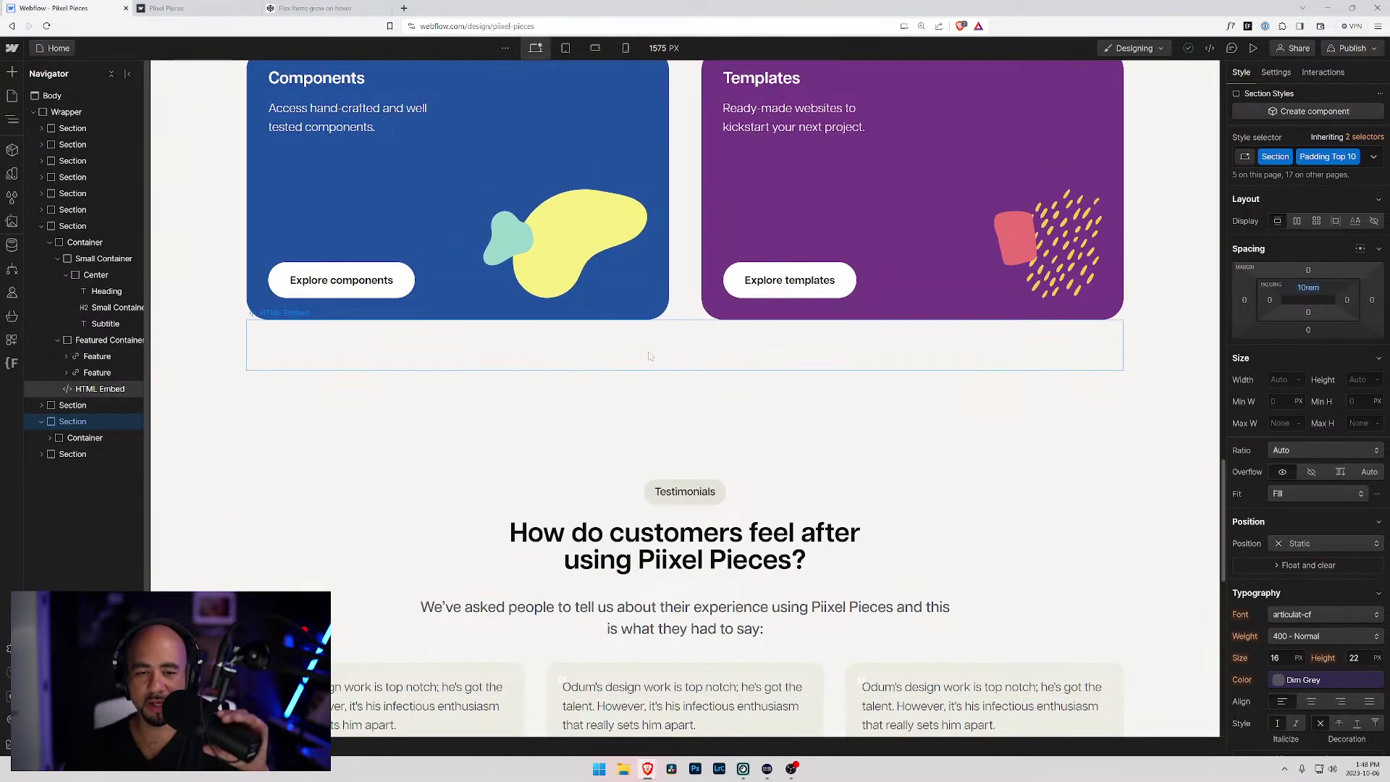
scroll(649, 357, "down", 8)
scroll(534, 484, "up", 5)
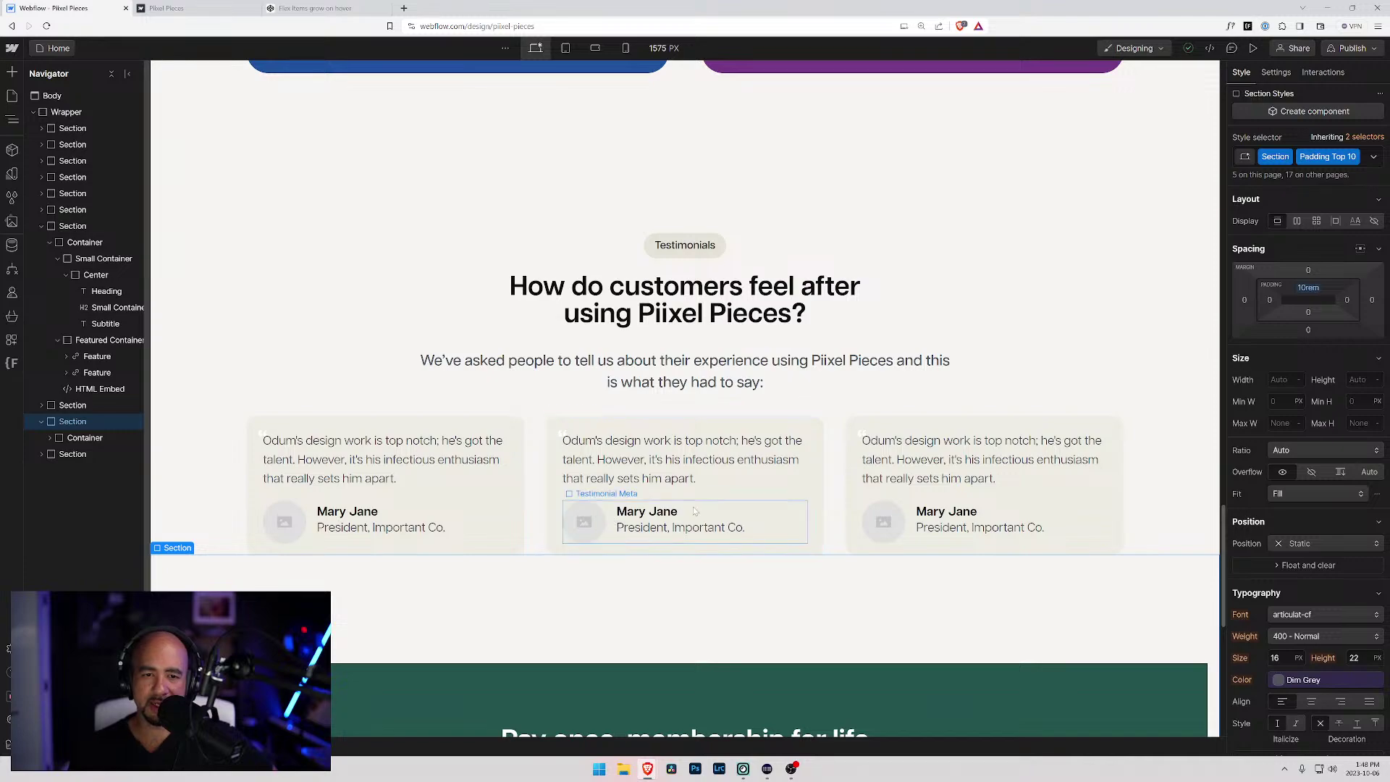
scroll(767, 493, "down", 1)
scroll(767, 494, "up", 3)
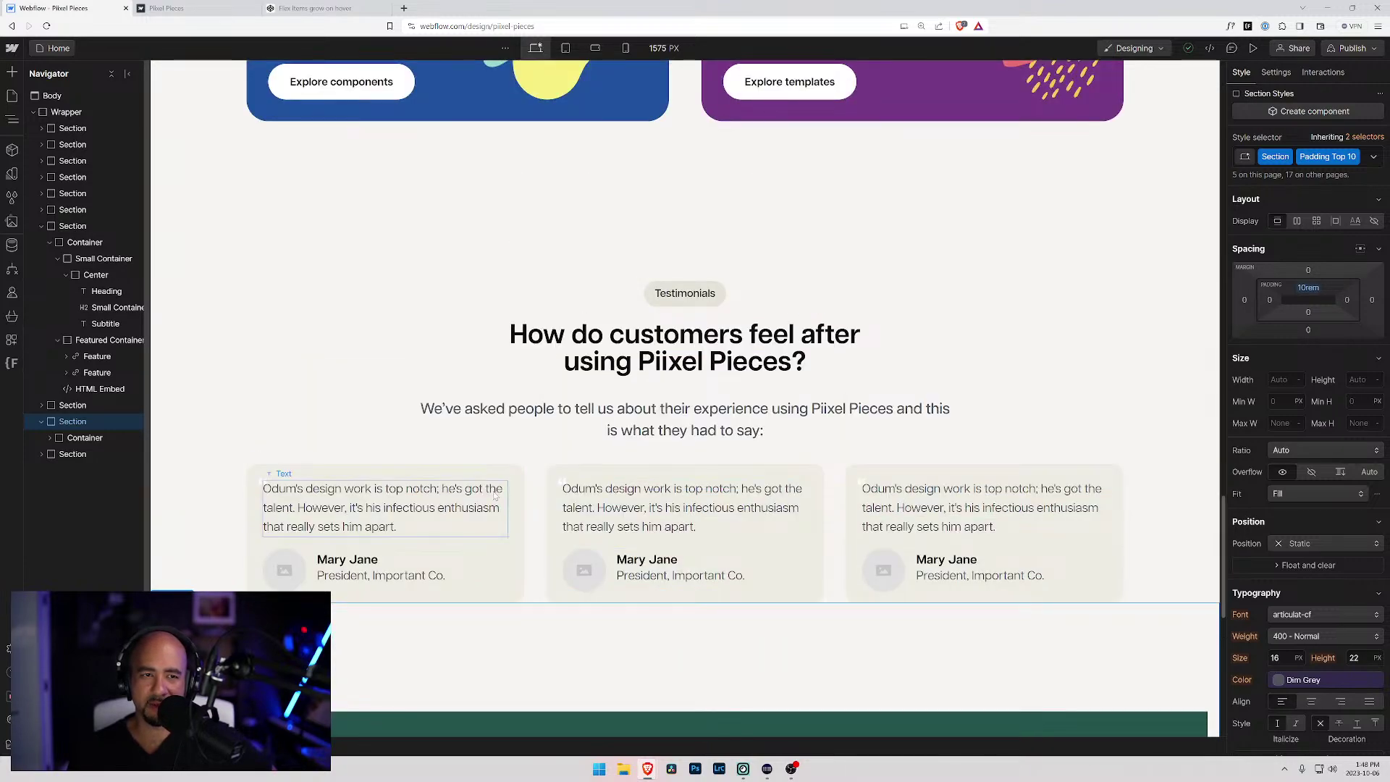
scroll(588, 391, "up", 10)
scroll(597, 392, "up", 15)
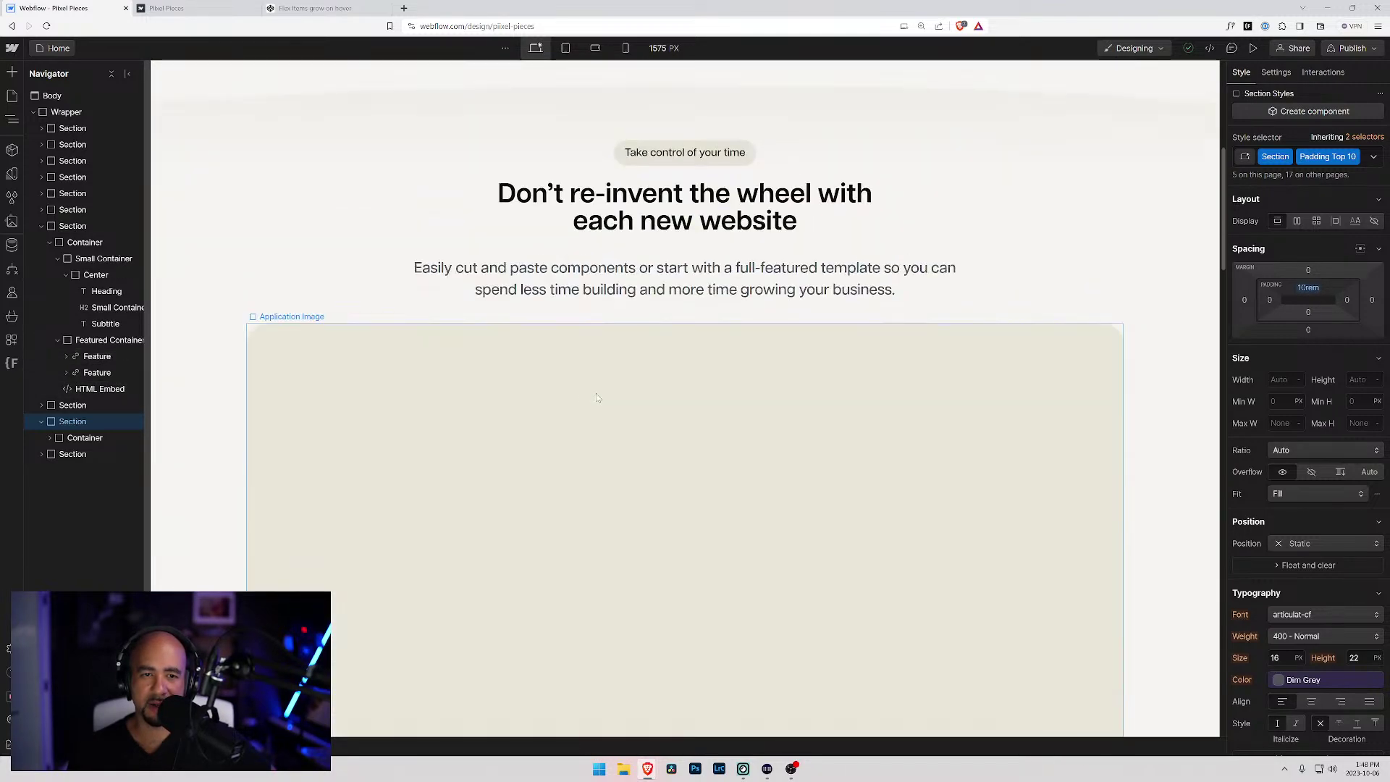
scroll(526, 390, "down", 5)
scroll(526, 390, "down", 10)
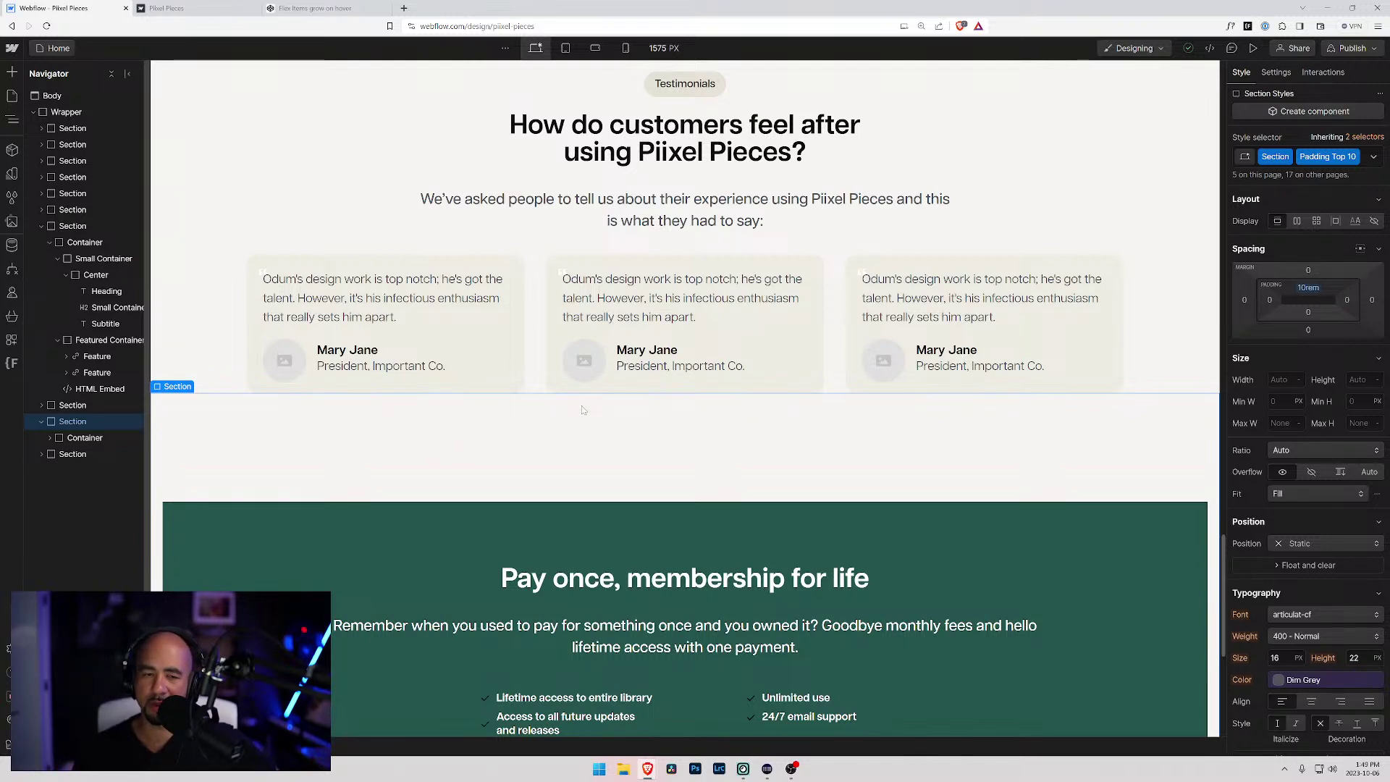
scroll(581, 410, "down", 5)
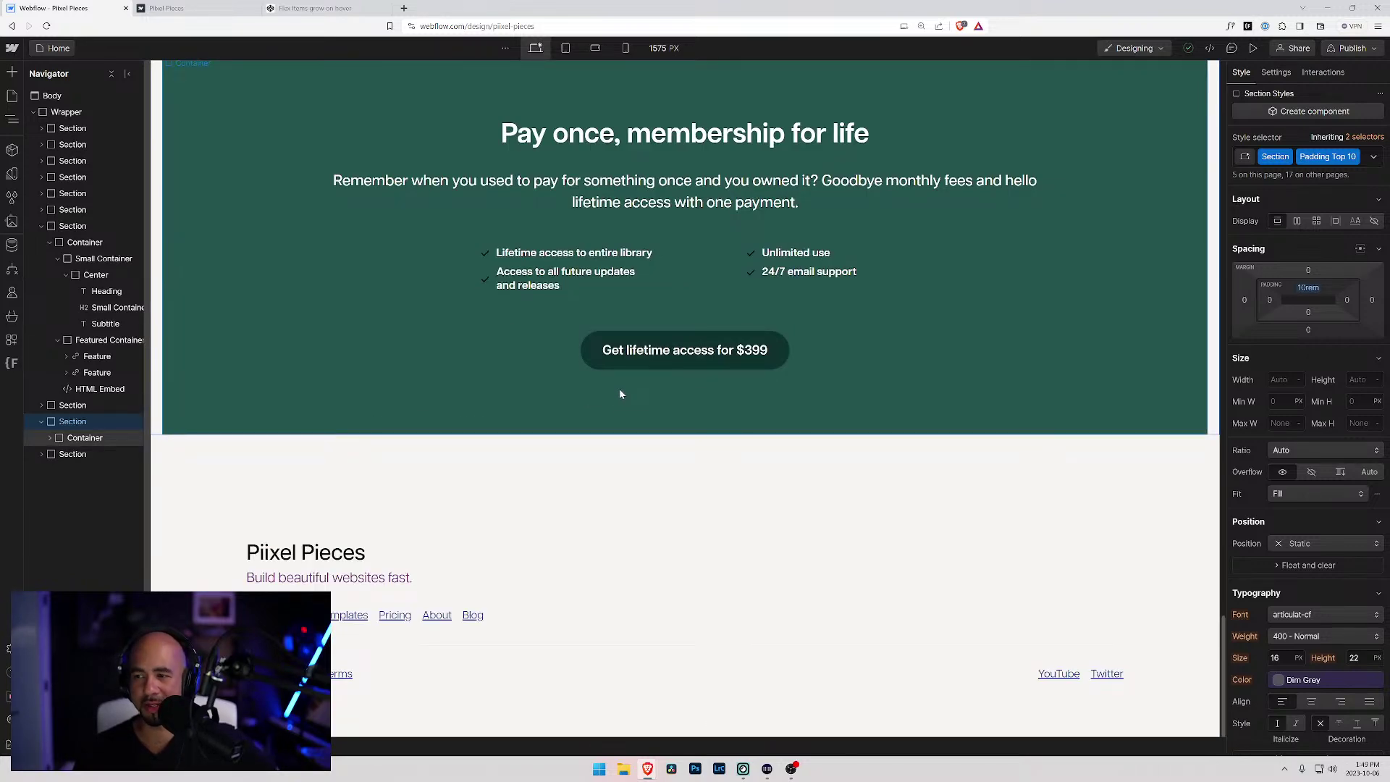
scroll(620, 394, "up", 3)
scroll(619, 394, "down", 3)
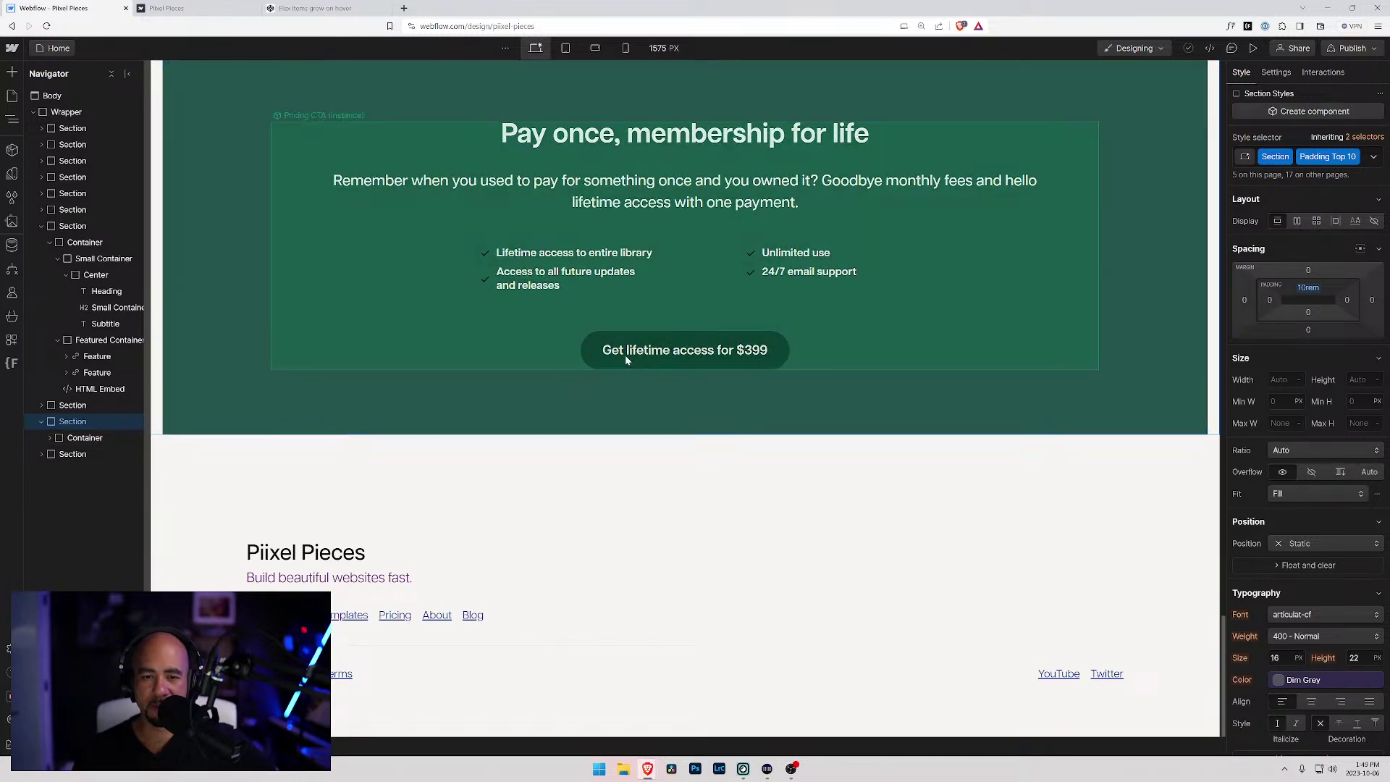
scroll(468, 447, "up", 15)
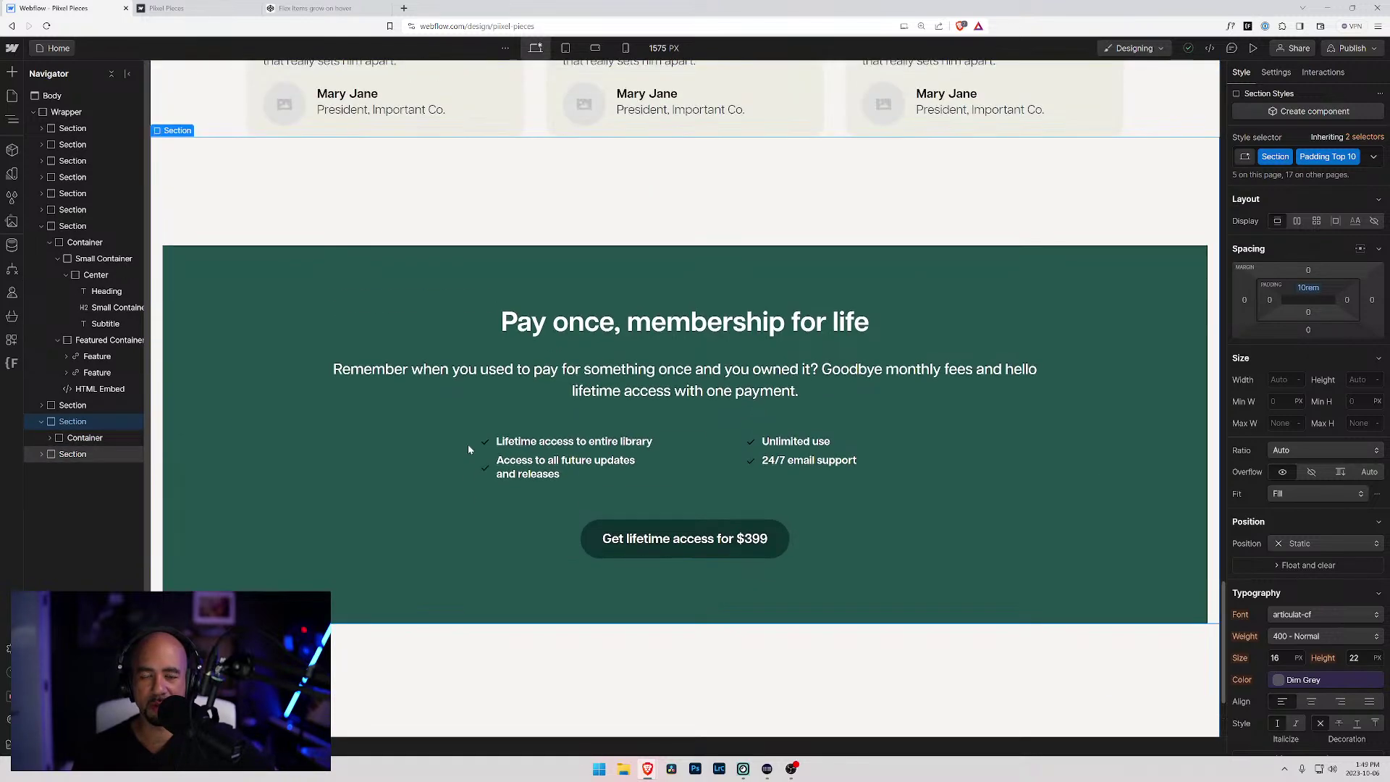
scroll(469, 443, "up", 15)
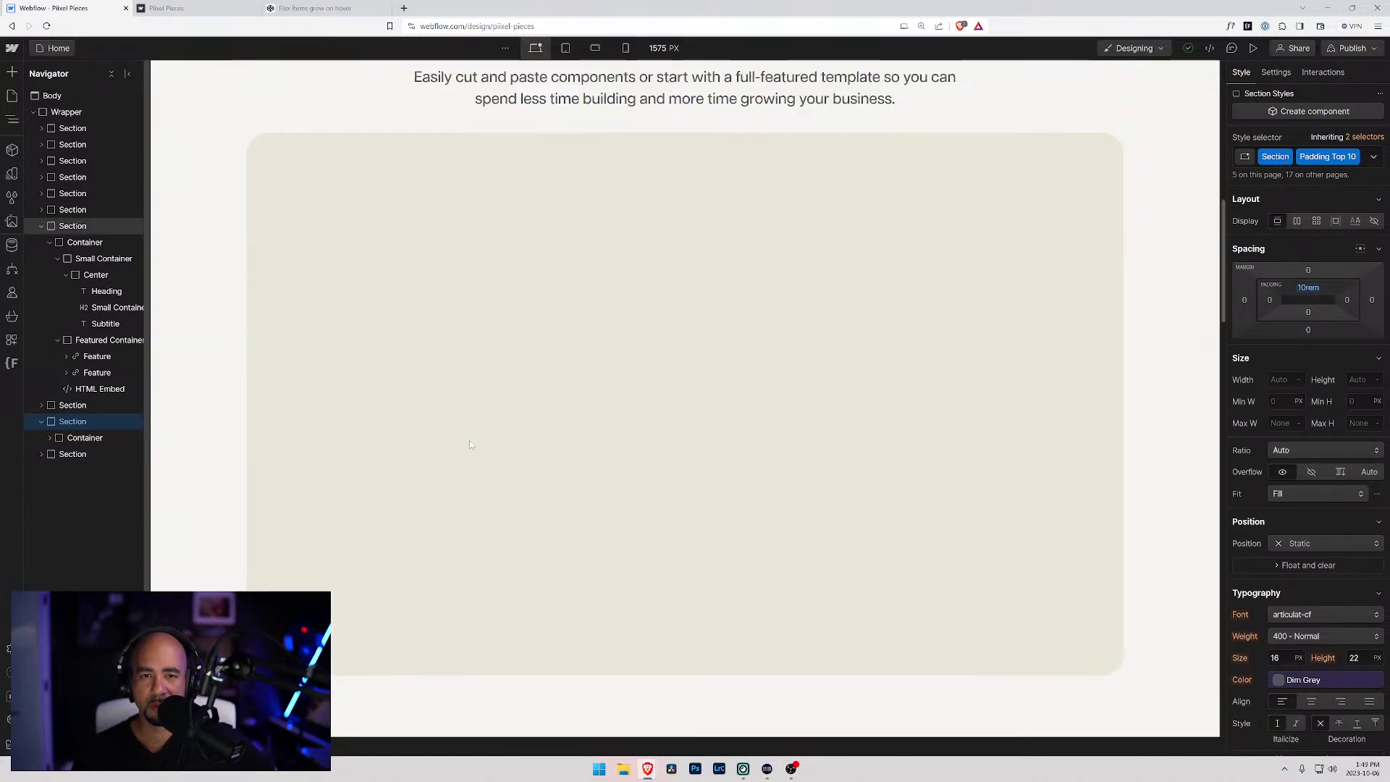
scroll(467, 438, "up", 1)
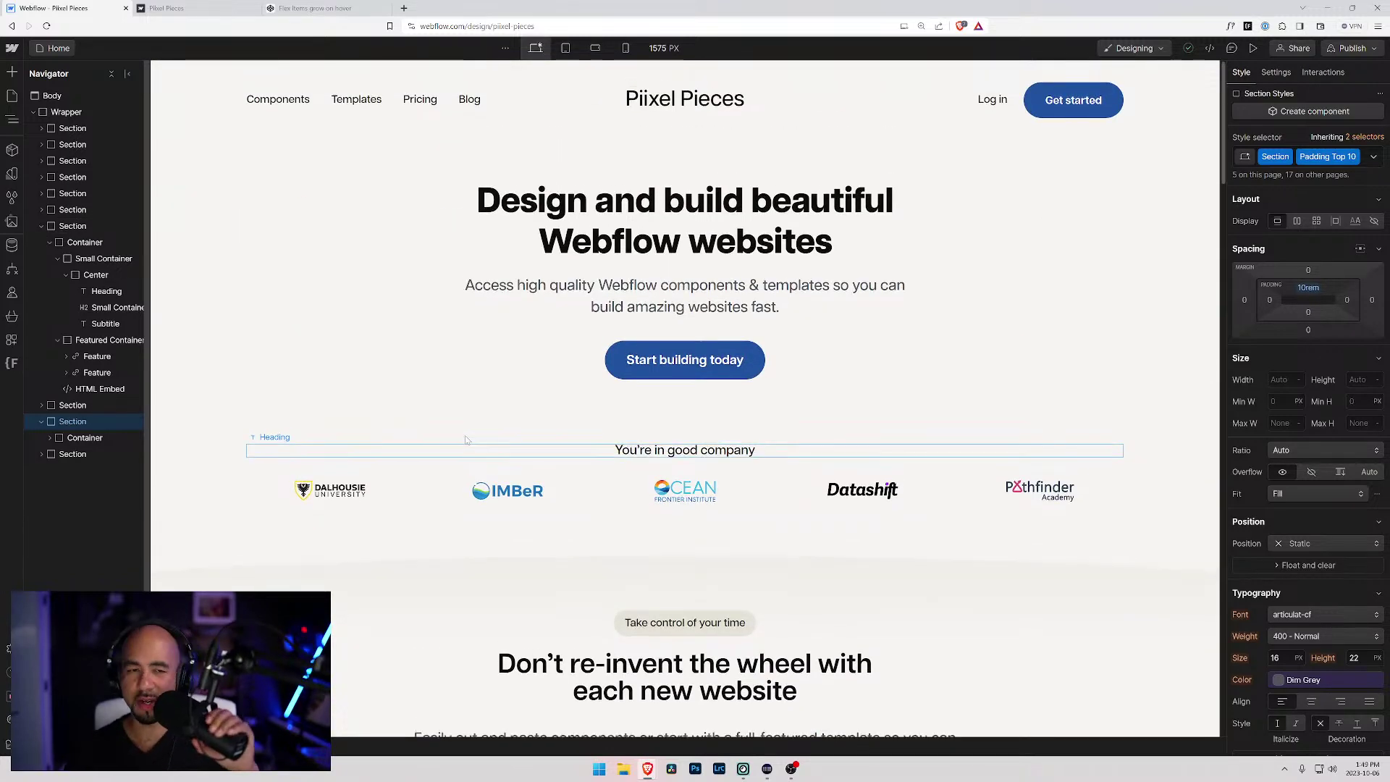